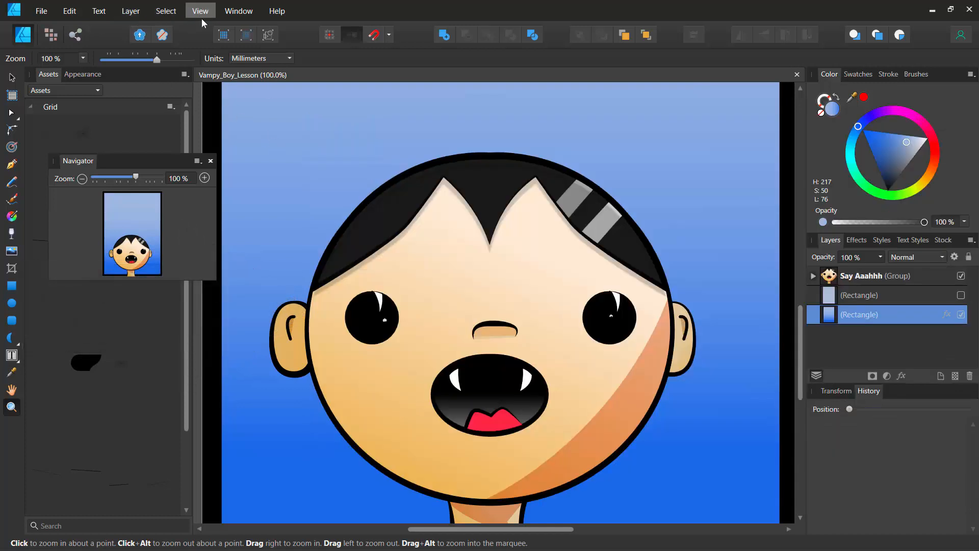
# Reset the studio panels to their default layout
pyautogui.click(200, 12)
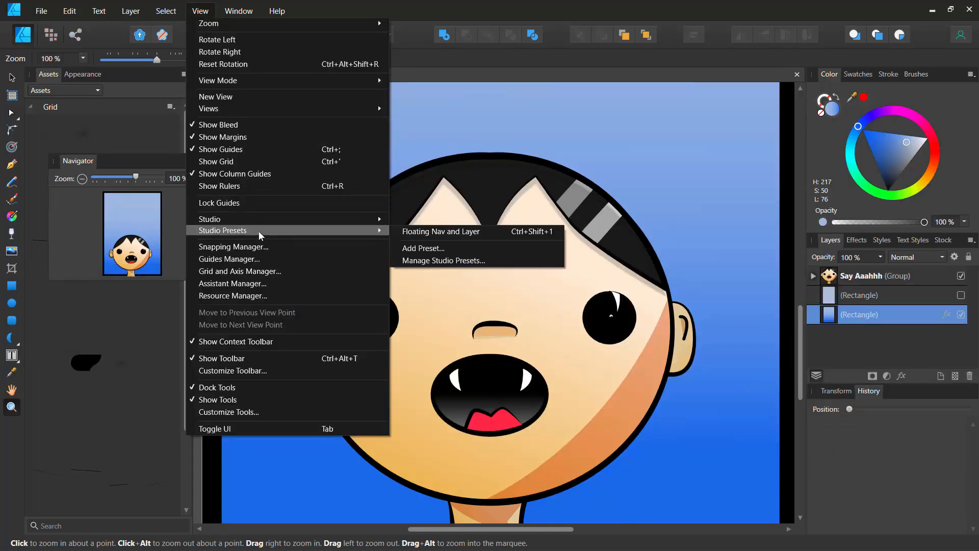
pyautogui.moveTo(246, 227)
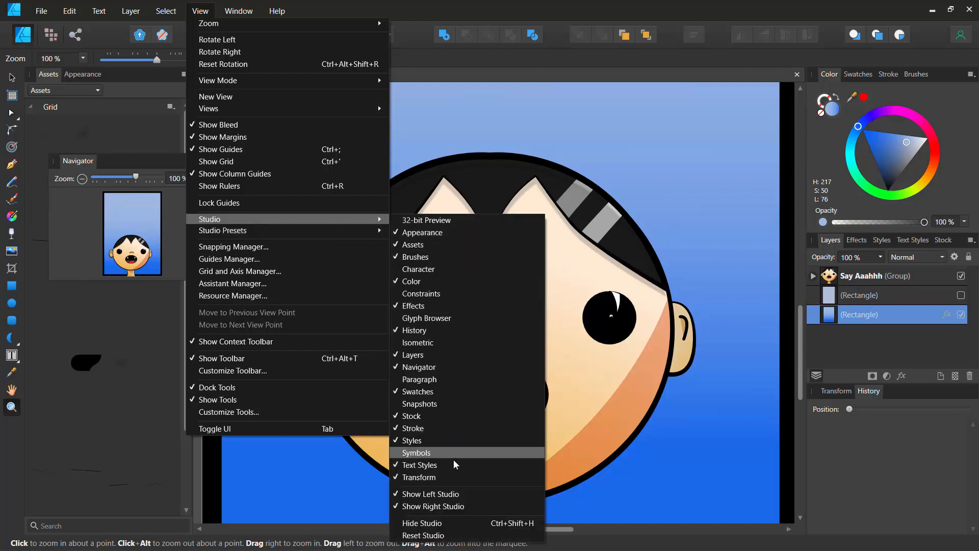
pyautogui.click(427, 537)
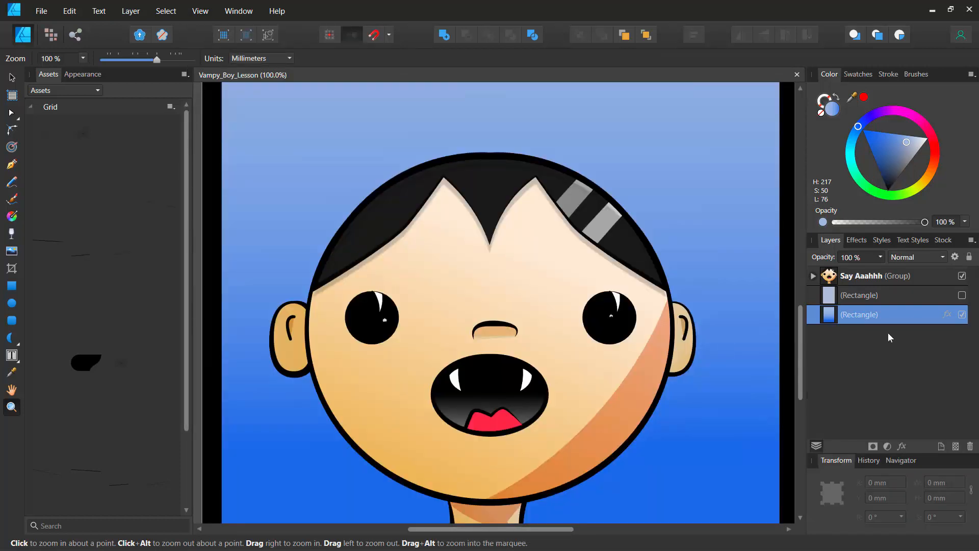
# Create a new A4 print document in landscape orientation
pyautogui.click(41, 11)
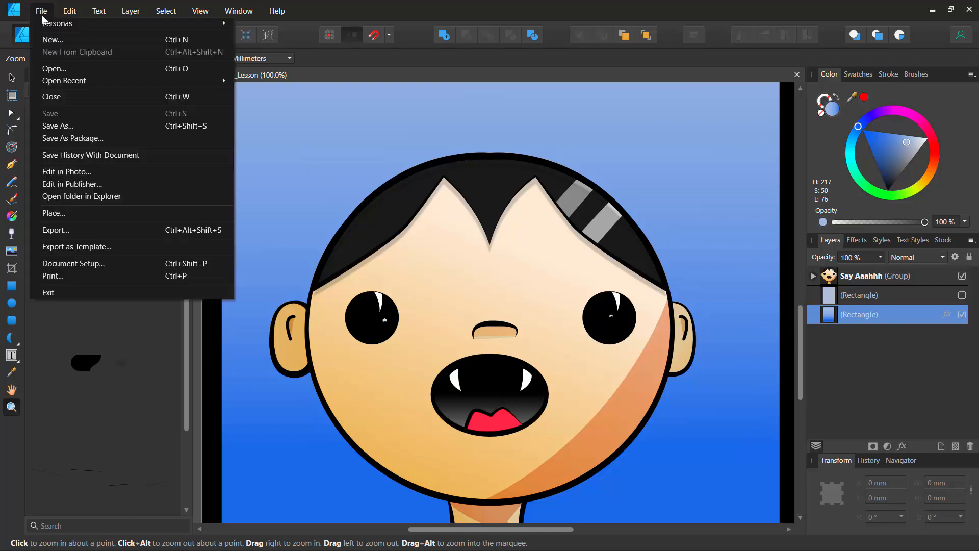
pyautogui.click(50, 40)
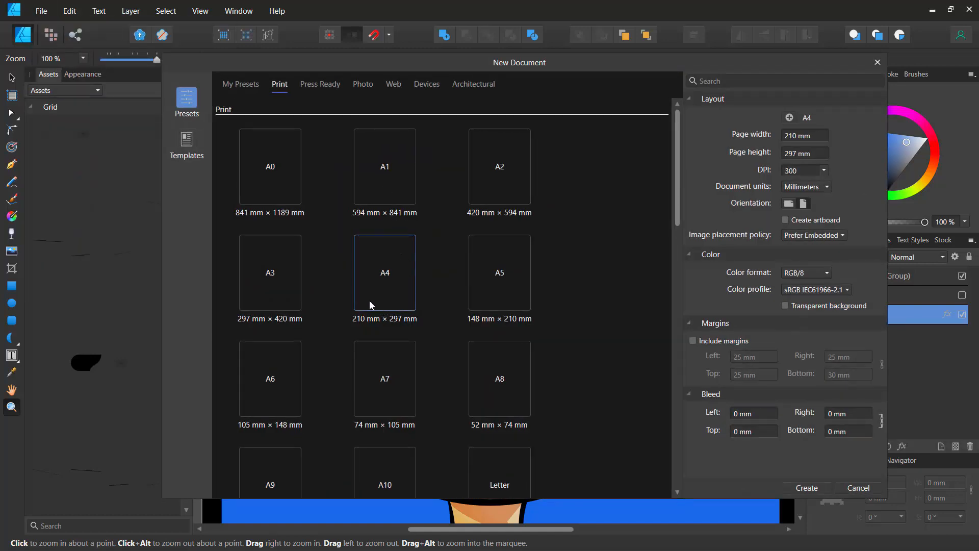
pyautogui.click(789, 203)
pyautogui.click(805, 489)
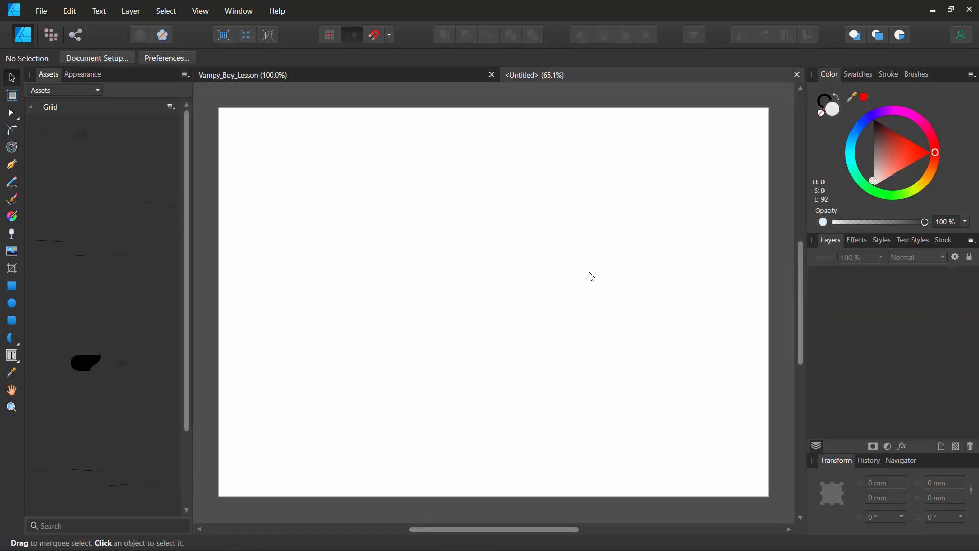
# Hide the Assets and Appearance studio panels to give the page more room
pyautogui.click(32, 107)
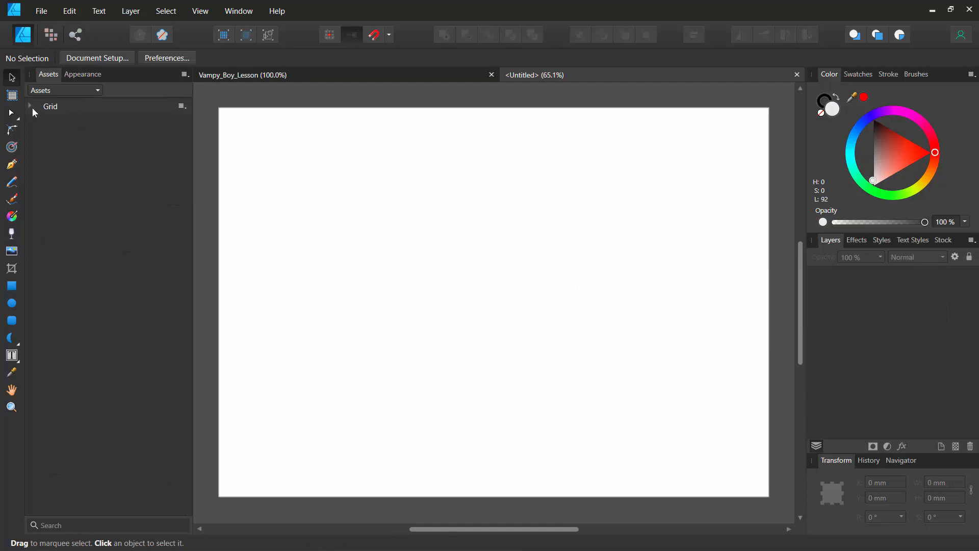
pyautogui.click(78, 92)
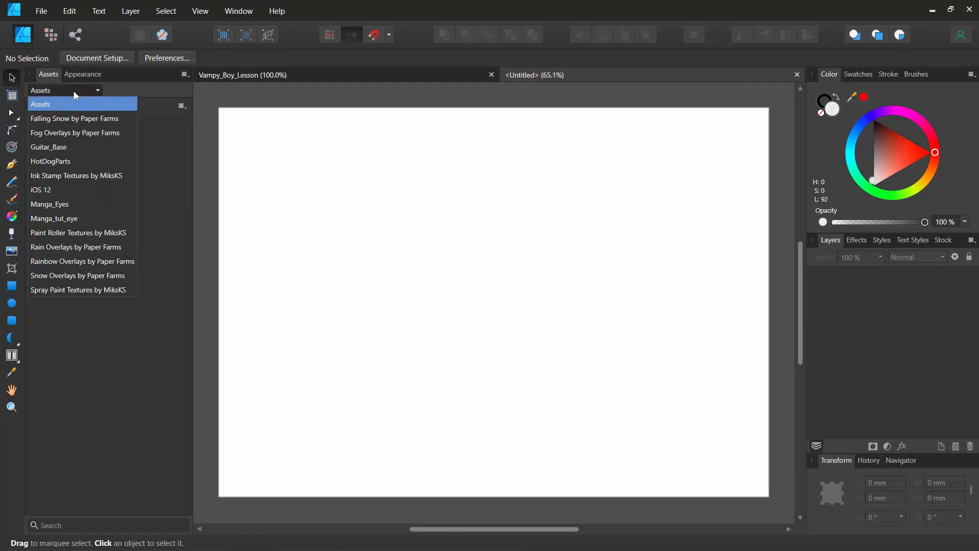
pyautogui.click(74, 90)
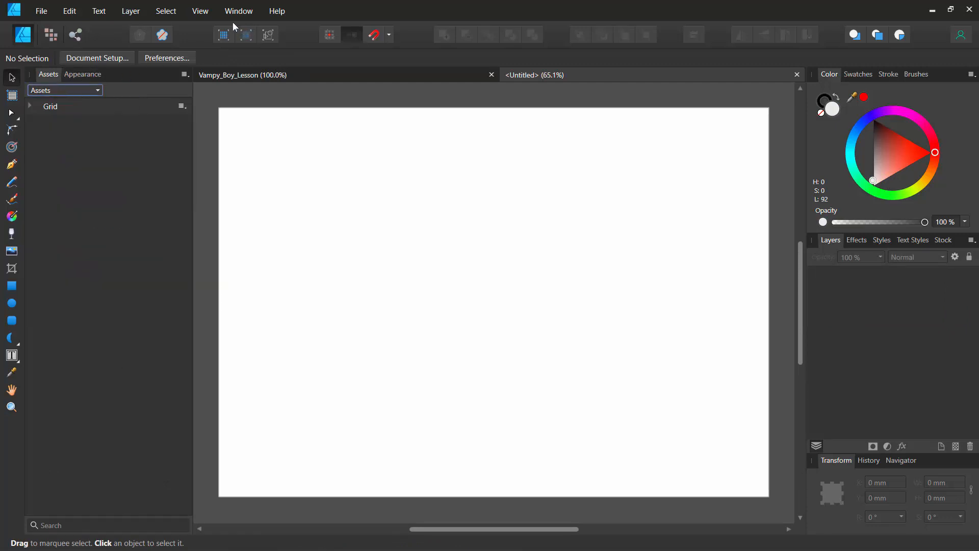
pyautogui.click(200, 11)
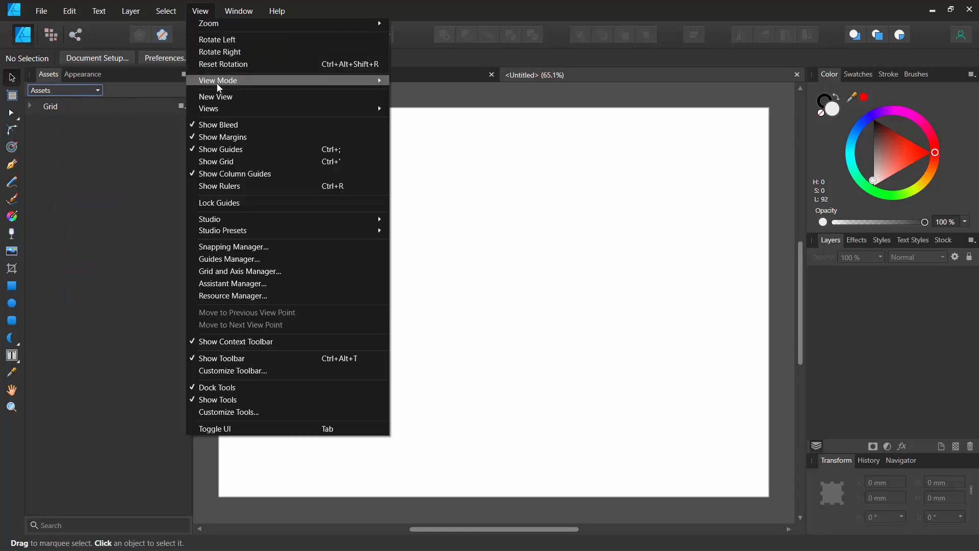
pyautogui.moveTo(260, 220)
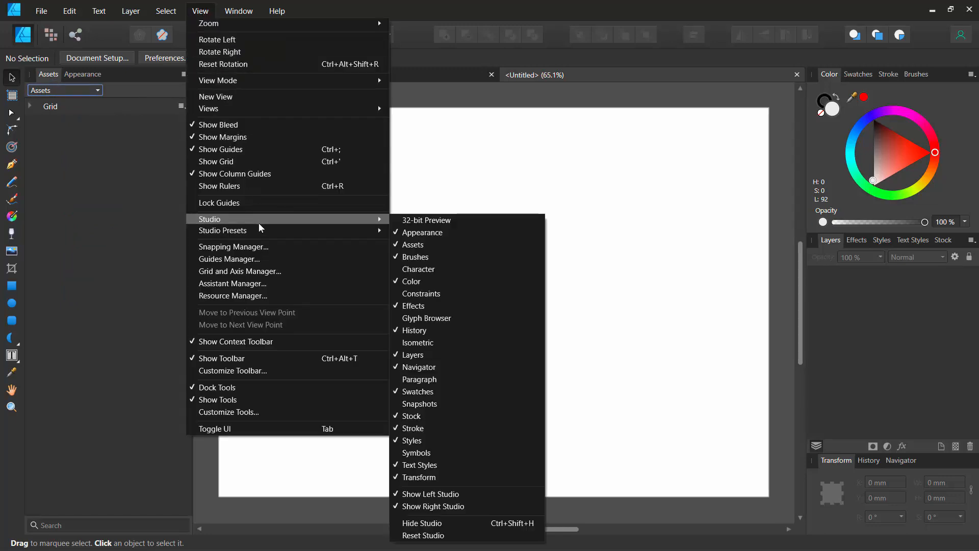
pyautogui.click(397, 245)
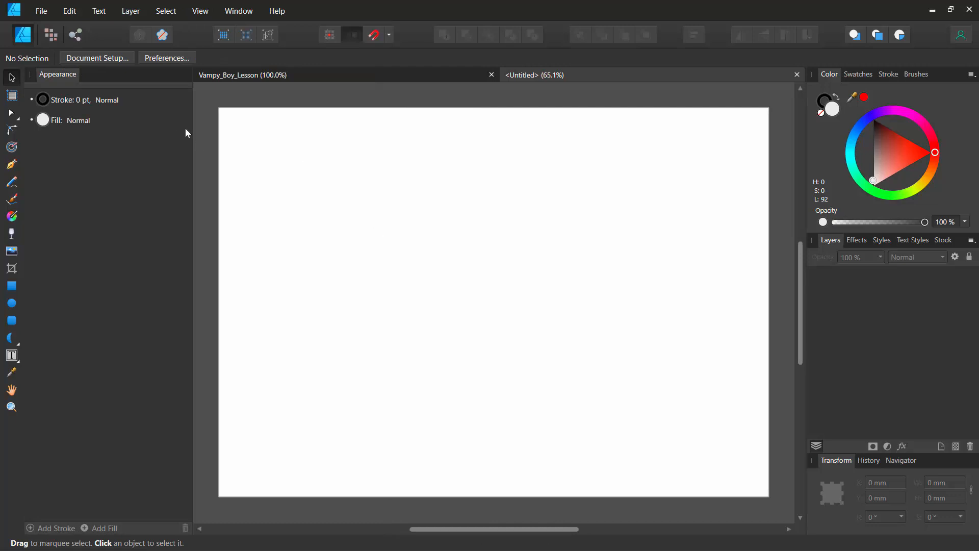
pyautogui.click(203, 11)
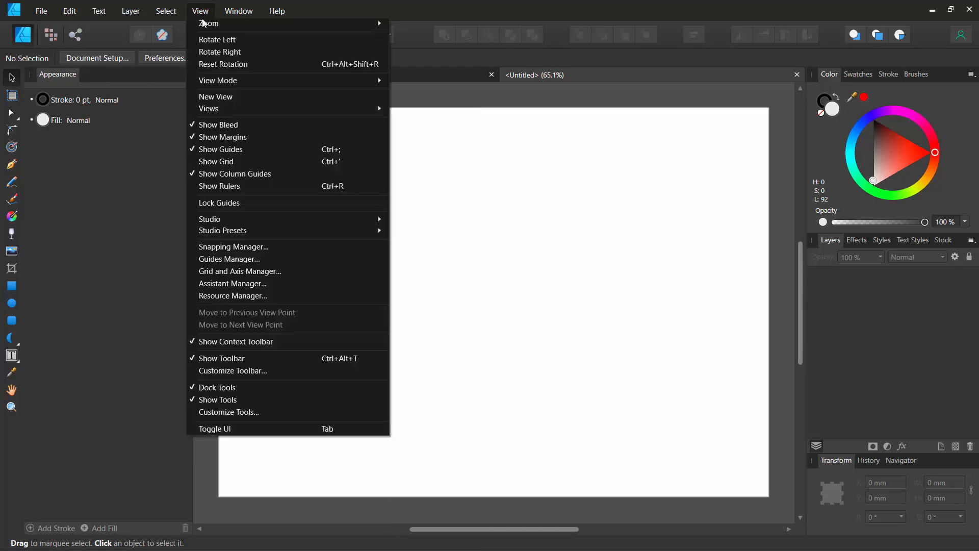
pyautogui.moveTo(259, 232)
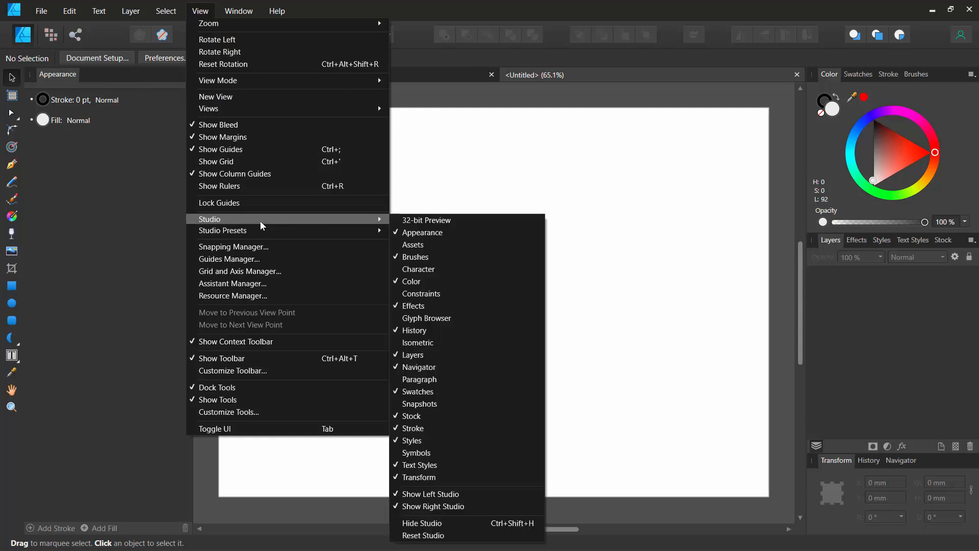
pyautogui.click(398, 234)
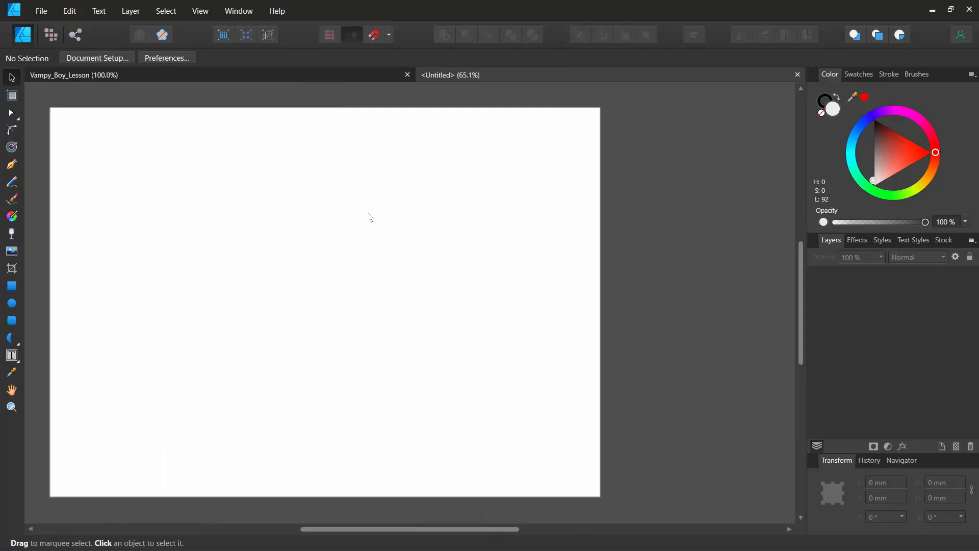
pyautogui.moveTo(330, 241); pyautogui.dragTo(419, 240)
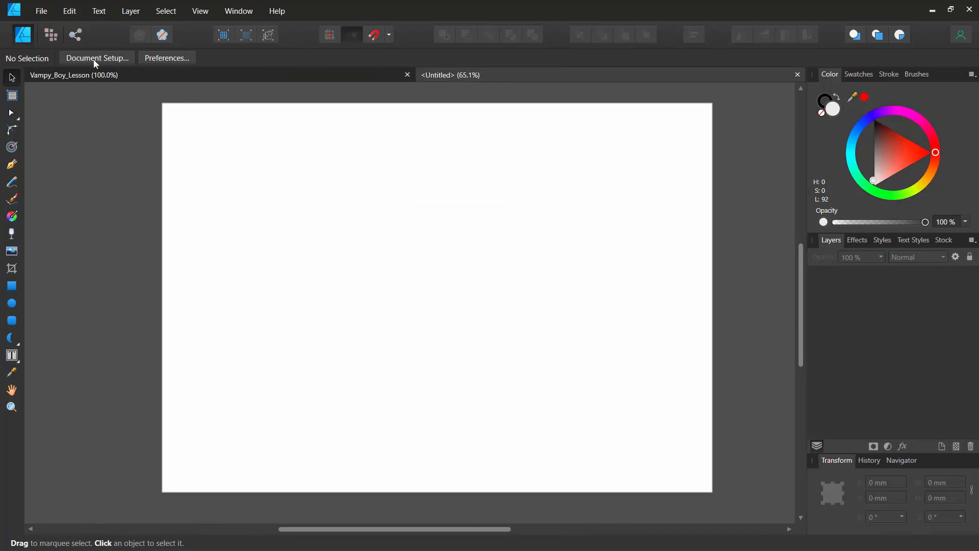
# Switch to the Pixel Persona and paint faint test strokes on the upper page with the Paint Brush reduced to about 14.6 px
pyautogui.click(51, 37)
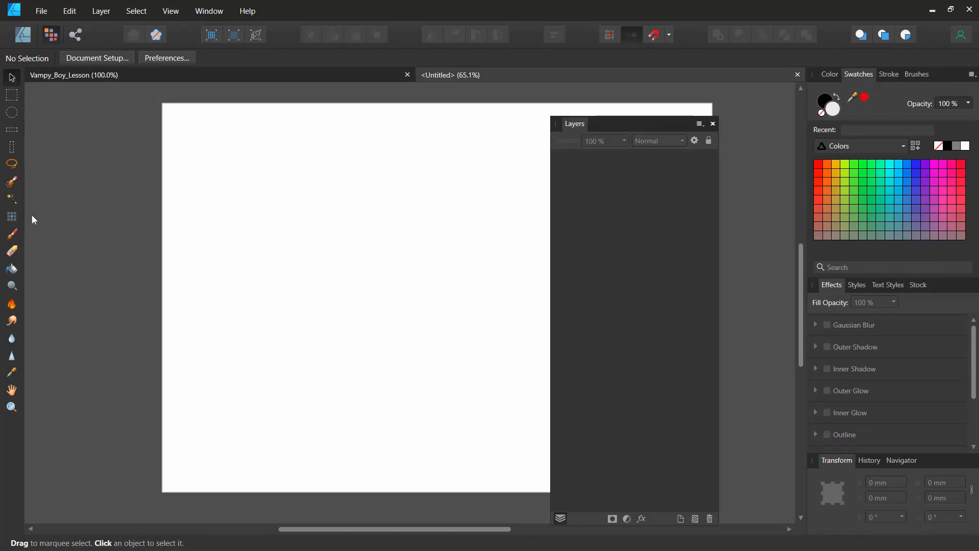
pyautogui.click(17, 235)
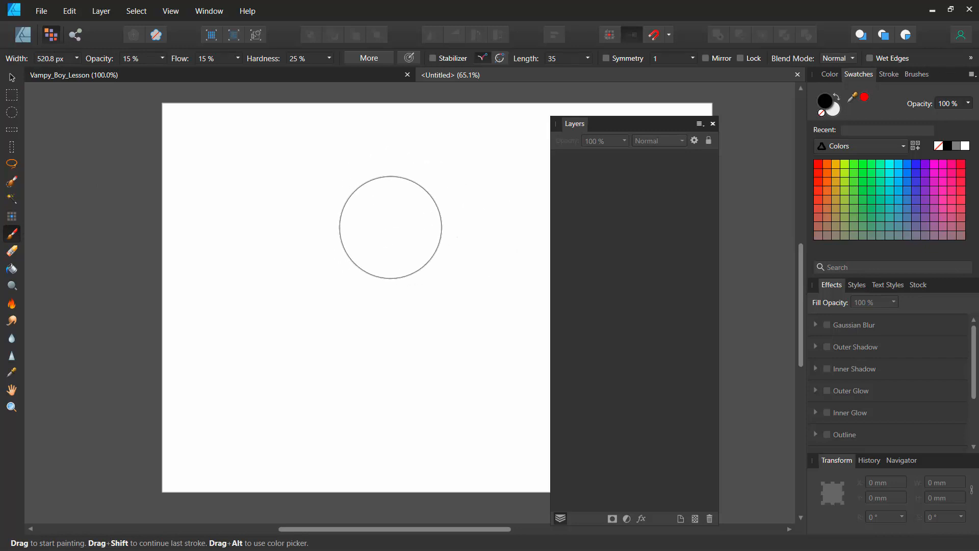
pyautogui.press('[')
pyautogui.press('[')
pyautogui.press('[')
pyautogui.press('[')
pyautogui.press('[')
pyautogui.press('[')
pyautogui.press('[')
pyautogui.press('[')
pyautogui.press('[')
pyautogui.press('[')
pyautogui.press('[')
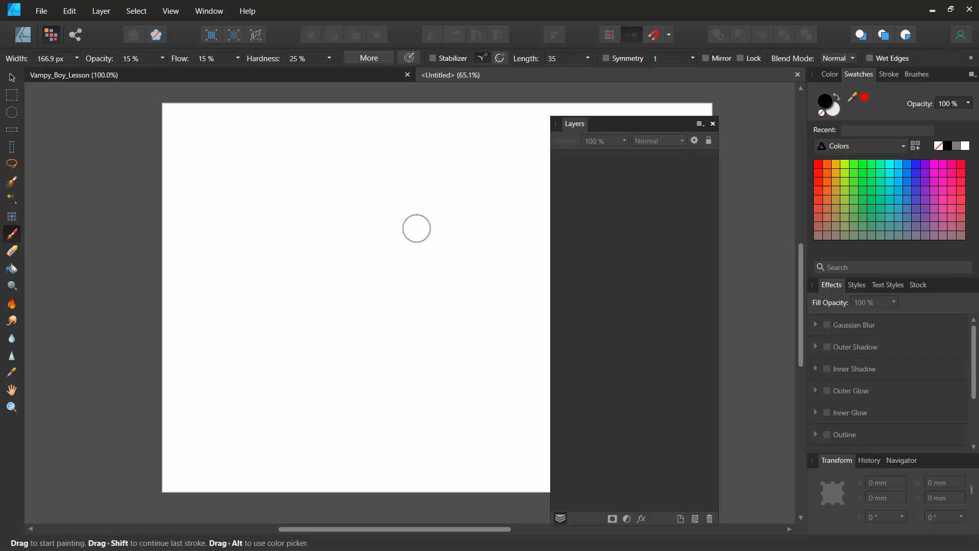
pyautogui.press('[')
pyautogui.press('[')
pyautogui.moveTo(478, 172); pyautogui.dragTo(477, 182)
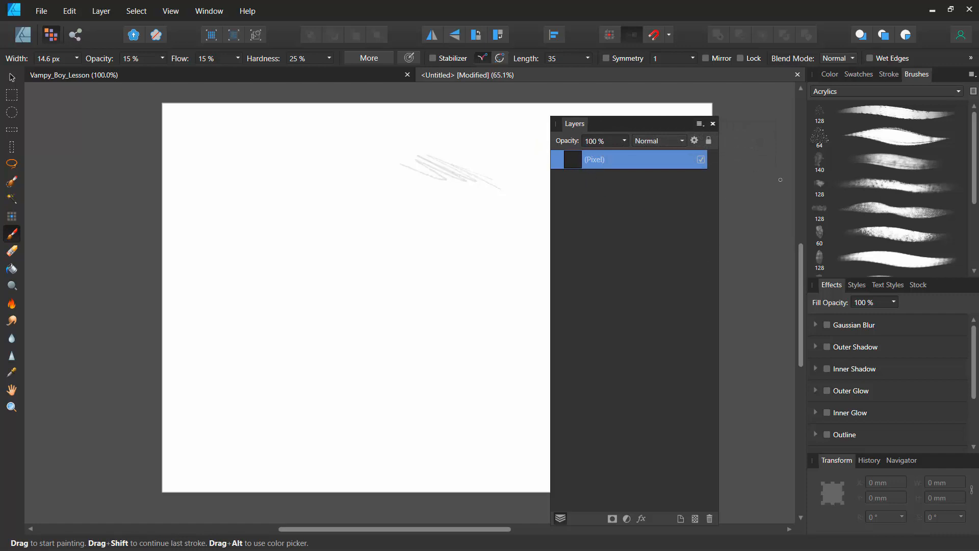
# Paint test scribbles on the upper page with the fourth Acrylics brush, reducing its width to 25.2 px
pyautogui.click(853, 184)
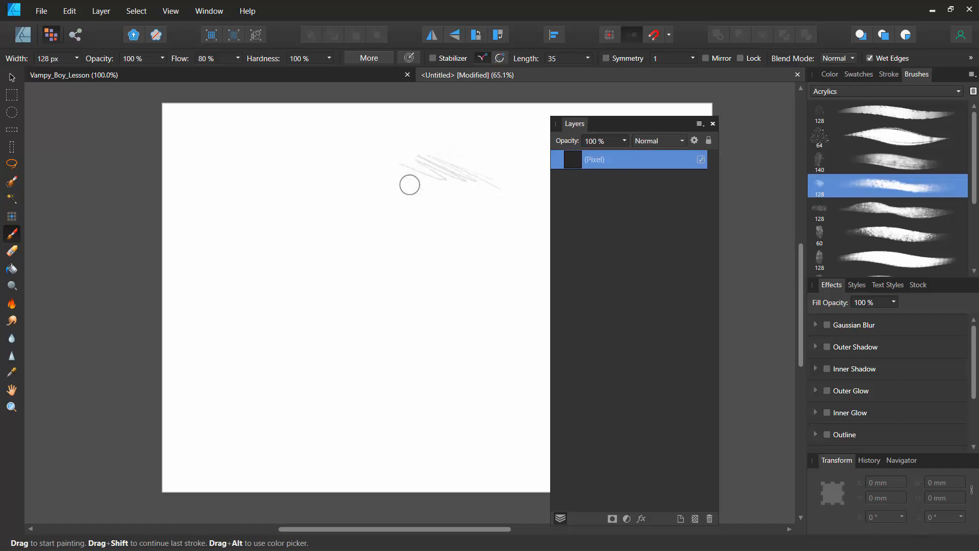
pyautogui.press('[')
pyautogui.press('[')
pyautogui.press('[')
pyautogui.press('[')
pyautogui.press('[')
pyautogui.press('[')
pyautogui.press('[')
pyautogui.press('[')
pyautogui.moveTo(453, 131)
pyautogui.mouseDown()
pyautogui.moveTo(524, 170)
pyautogui.moveTo(415, 148)
pyautogui.moveTo(343, 149)
pyautogui.mouseUp()
pyautogui.press('[')
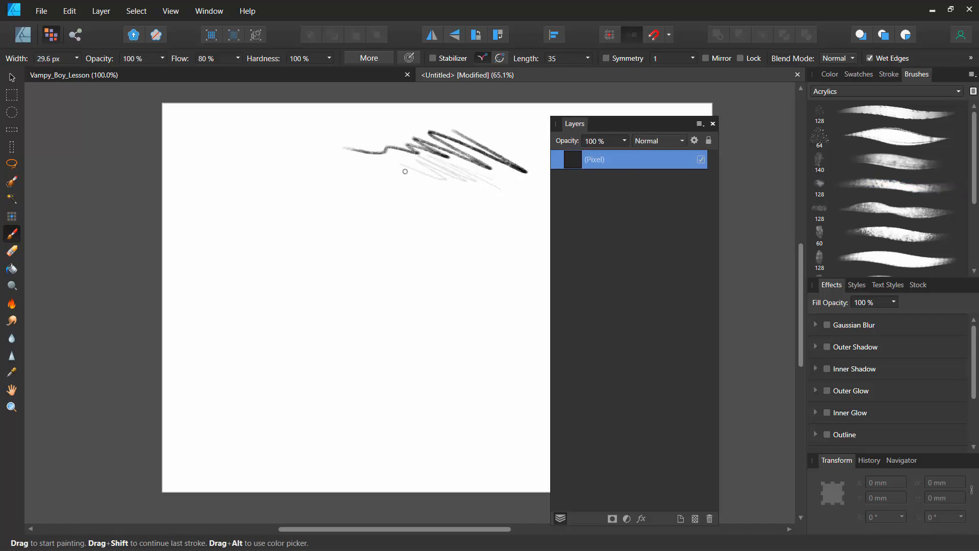
pyautogui.press('[')
pyautogui.moveTo(477, 182); pyautogui.dragTo(304, 164)
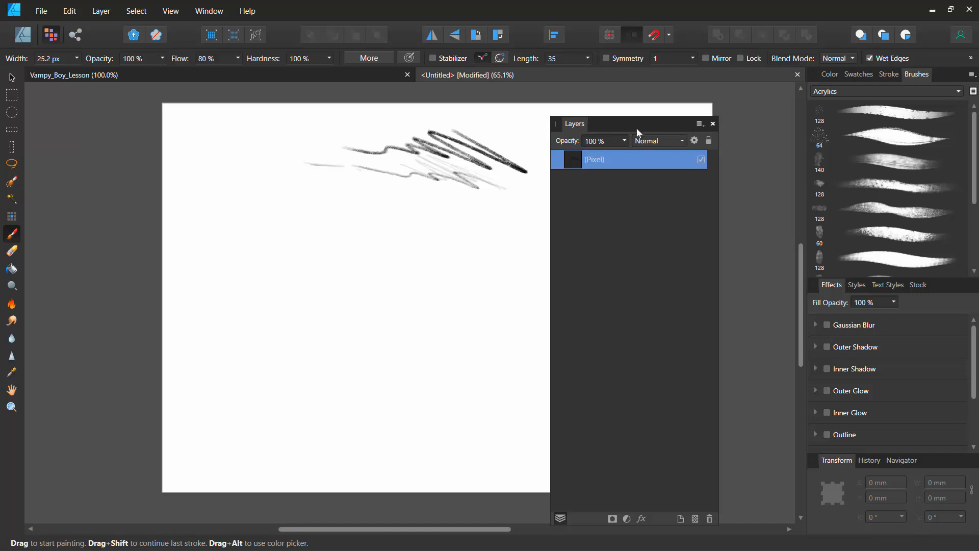
# Dock the floating Layers panel with Effects and Styles, and set the brush opacity to 57%
pyautogui.moveTo(637, 127); pyautogui.dragTo(896, 291)
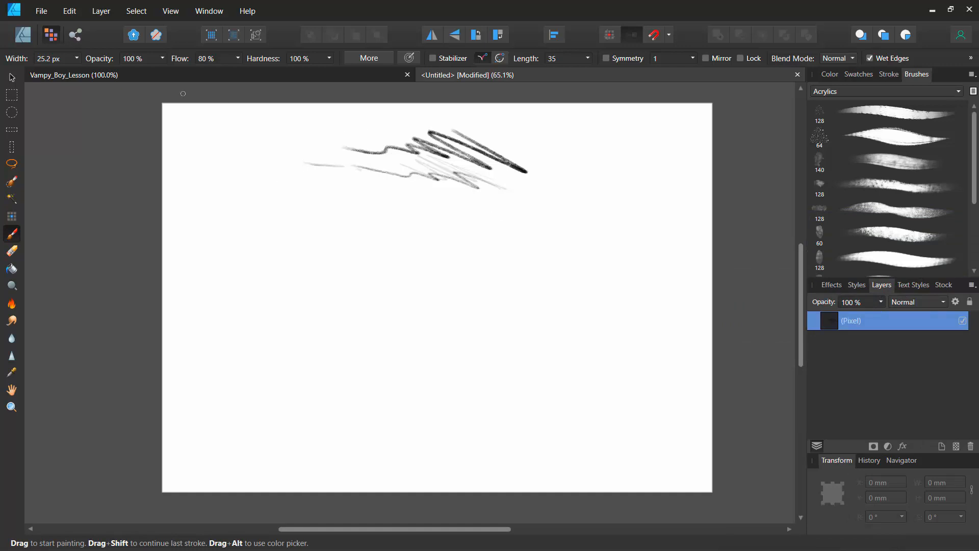
pyautogui.click(162, 58)
pyautogui.moveTo(161, 71); pyautogui.dragTo(121, 81)
# Sketch an eye below the test scribbles with a double-lined upper lid arc, a curved left side and a short lower lid
pyautogui.moveTo(498, 278); pyautogui.dragTo(383, 229)
pyautogui.moveTo(469, 250)
pyautogui.mouseDown()
pyautogui.moveTo(342, 280)
pyautogui.moveTo(476, 253)
pyautogui.moveTo(445, 240)
pyautogui.moveTo(515, 284)
pyautogui.moveTo(395, 234)
pyautogui.moveTo(356, 278)
pyautogui.mouseUp()
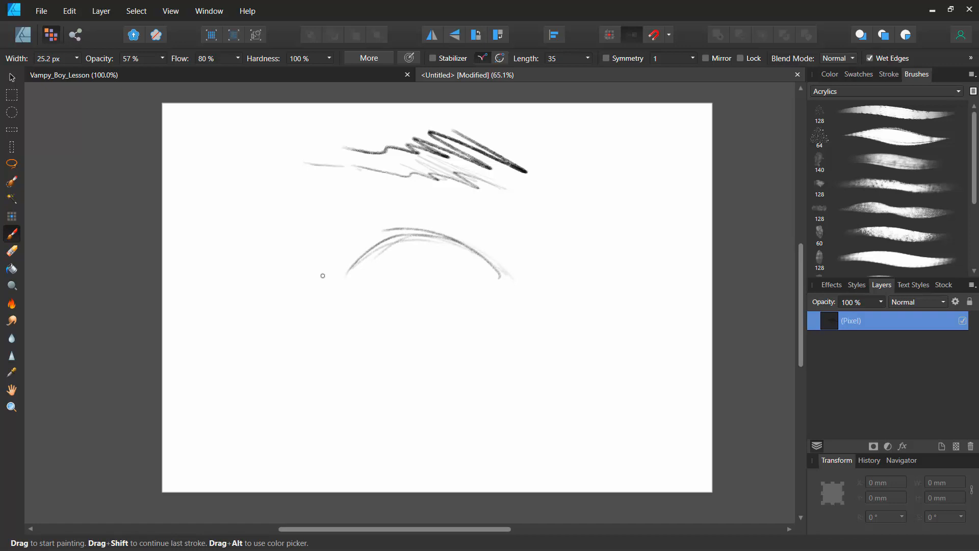
pyautogui.moveTo(350, 266)
pyautogui.mouseDown()
pyautogui.moveTo(353, 313)
pyautogui.moveTo(342, 290)
pyautogui.moveTo(363, 329)
pyautogui.mouseUp()
pyautogui.moveTo(472, 361)
pyautogui.mouseDown()
pyautogui.moveTo(381, 346)
pyautogui.moveTo(437, 361)
pyautogui.moveTo(392, 357)
pyautogui.moveTo(487, 359)
pyautogui.moveTo(450, 366)
pyautogui.moveTo(462, 363)
pyautogui.moveTo(393, 352)
pyautogui.moveTo(411, 364)
pyautogui.moveTo(484, 359)
pyautogui.moveTo(436, 365)
pyautogui.mouseUp()
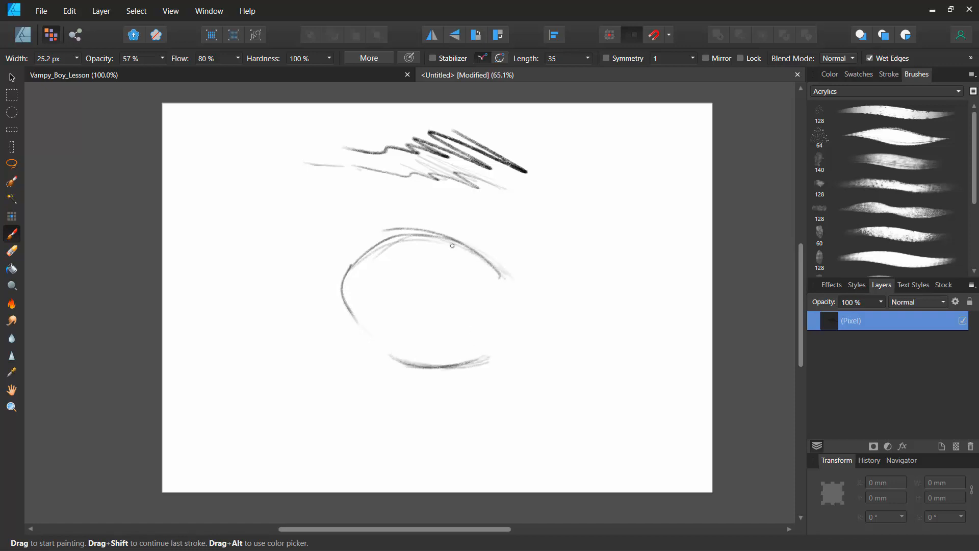
pyautogui.moveTo(430, 239)
pyautogui.mouseDown()
pyautogui.moveTo(382, 249)
pyautogui.moveTo(334, 285)
pyautogui.mouseUp()
pyautogui.moveTo(499, 274)
pyautogui.mouseDown()
pyautogui.moveTo(512, 296)
pyautogui.moveTo(473, 268)
pyautogui.moveTo(393, 249)
pyautogui.moveTo(348, 294)
pyautogui.moveTo(353, 281)
pyautogui.moveTo(358, 272)
pyautogui.moveTo(369, 323)
pyautogui.moveTo(355, 306)
pyautogui.mouseUp()
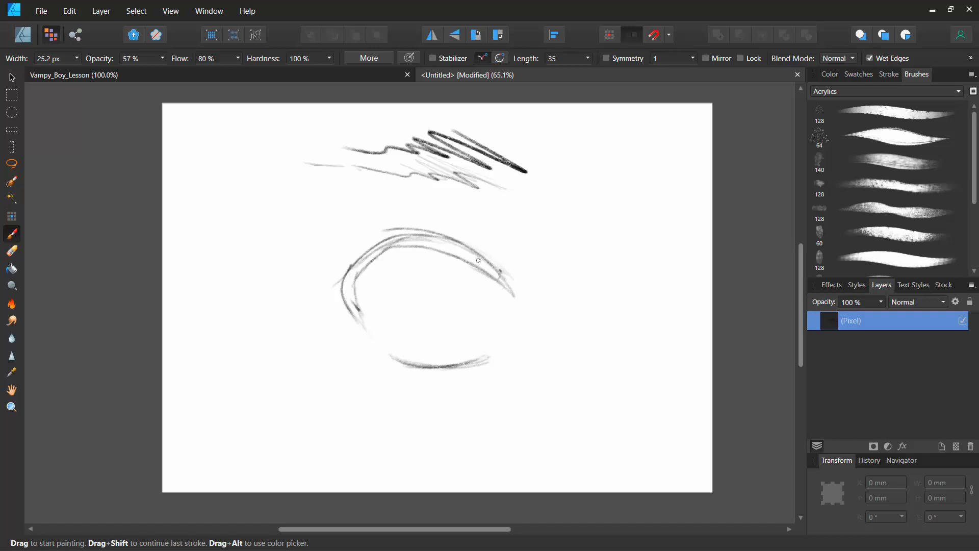
# Add short eyelashes along the upper lid's right end, crest and left corner
pyautogui.moveTo(481, 254)
pyautogui.mouseDown()
pyautogui.moveTo(507, 253)
pyautogui.moveTo(500, 263)
pyautogui.moveTo(521, 257)
pyautogui.moveTo(513, 278)
pyautogui.mouseUp()
pyautogui.moveTo(450, 238); pyautogui.dragTo(466, 235)
pyautogui.moveTo(403, 235)
pyautogui.mouseDown()
pyautogui.moveTo(349, 239)
pyautogui.moveTo(332, 279)
pyautogui.moveTo(355, 299)
pyautogui.moveTo(330, 293)
pyautogui.moveTo(336, 304)
pyautogui.mouseUp()
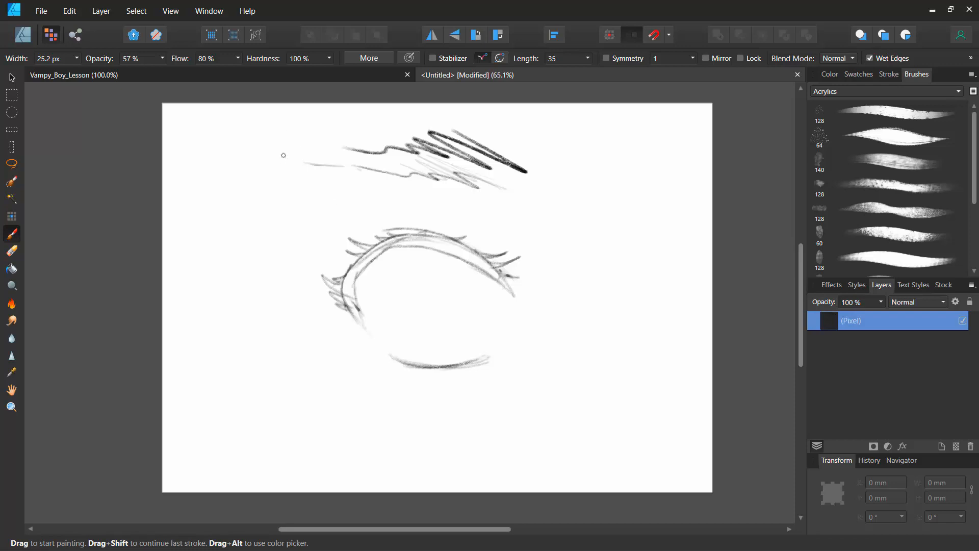
# Reduce the brush width to 11.2 px and paint test strokes to the upper left of the eye at 100% zoom
pyautogui.hotkey('ctrl', '1')
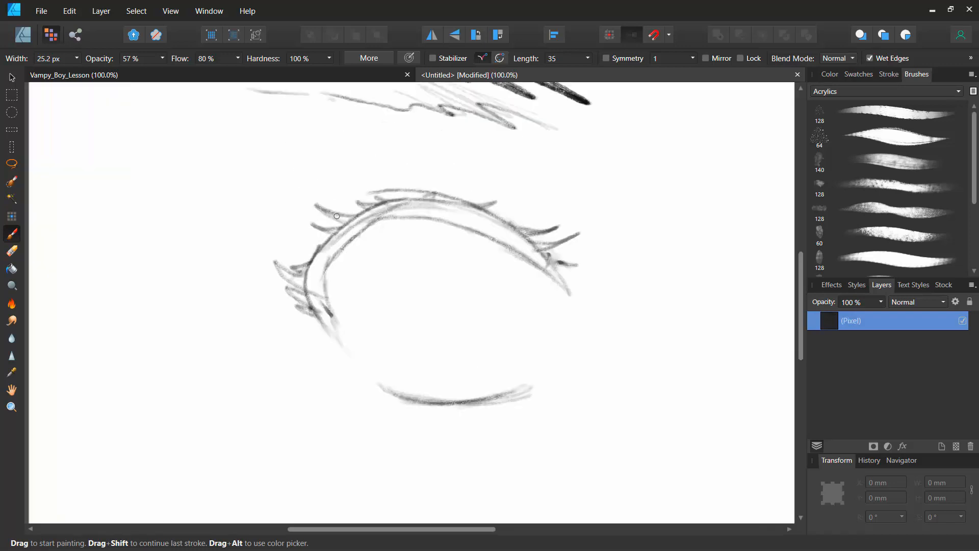
pyautogui.press('[')
pyautogui.press('[')
pyautogui.press('[')
pyautogui.moveTo(225, 154)
pyautogui.mouseDown()
pyautogui.moveTo(192, 154)
pyautogui.moveTo(195, 183)
pyautogui.moveTo(138, 208)
pyautogui.mouseUp()
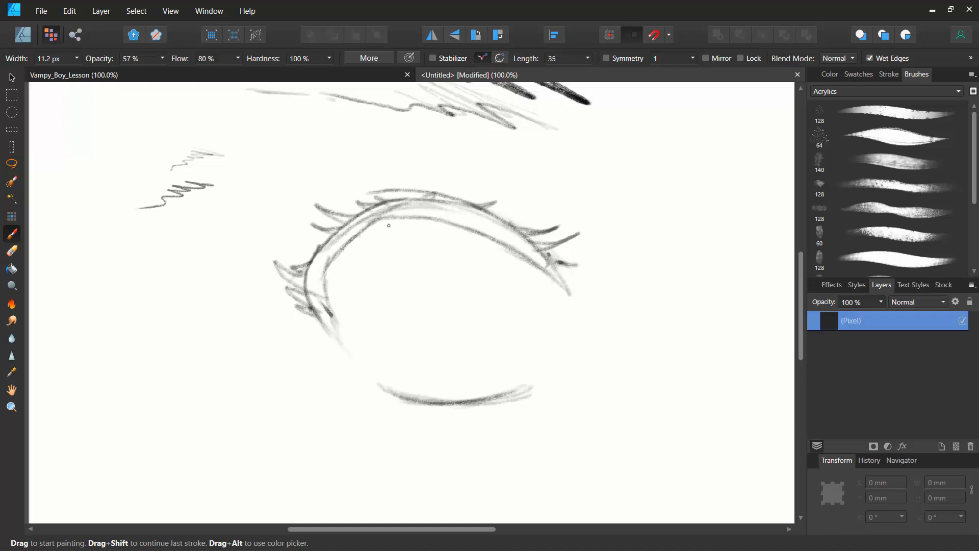
# Sketch a large rounded iris between the lids with light, overlapping strokes
pyautogui.moveTo(381, 231)
pyautogui.mouseDown()
pyautogui.moveTo(360, 316)
pyautogui.moveTo(377, 363)
pyautogui.mouseUp()
pyautogui.moveTo(528, 279)
pyautogui.mouseDown()
pyautogui.moveTo(492, 383)
pyautogui.moveTo(470, 383)
pyautogui.mouseUp()
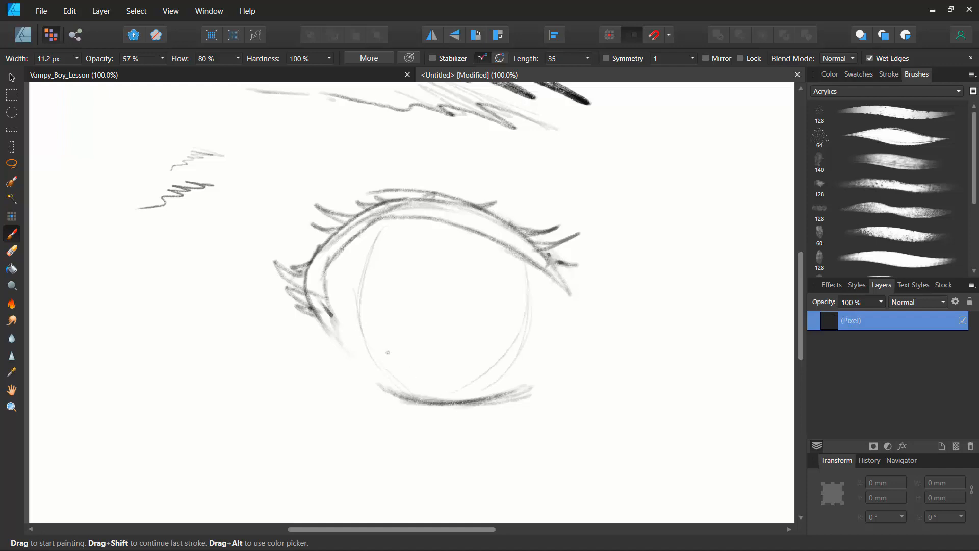
pyautogui.moveTo(409, 395)
pyautogui.mouseDown()
pyautogui.moveTo(432, 397)
pyautogui.moveTo(389, 372)
pyautogui.mouseUp()
pyautogui.moveTo(374, 357)
pyautogui.mouseDown()
pyautogui.moveTo(434, 383)
pyautogui.moveTo(491, 380)
pyautogui.moveTo(530, 341)
pyautogui.mouseUp()
pyautogui.moveTo(518, 259)
pyautogui.mouseDown()
pyautogui.moveTo(433, 232)
pyautogui.moveTo(368, 237)
pyautogui.moveTo(369, 263)
pyautogui.mouseUp()
pyautogui.moveTo(508, 255)
pyautogui.mouseDown()
pyautogui.moveTo(514, 313)
pyautogui.moveTo(465, 357)
pyautogui.moveTo(389, 338)
pyautogui.moveTo(380, 350)
pyautogui.moveTo(448, 362)
pyautogui.mouseUp()
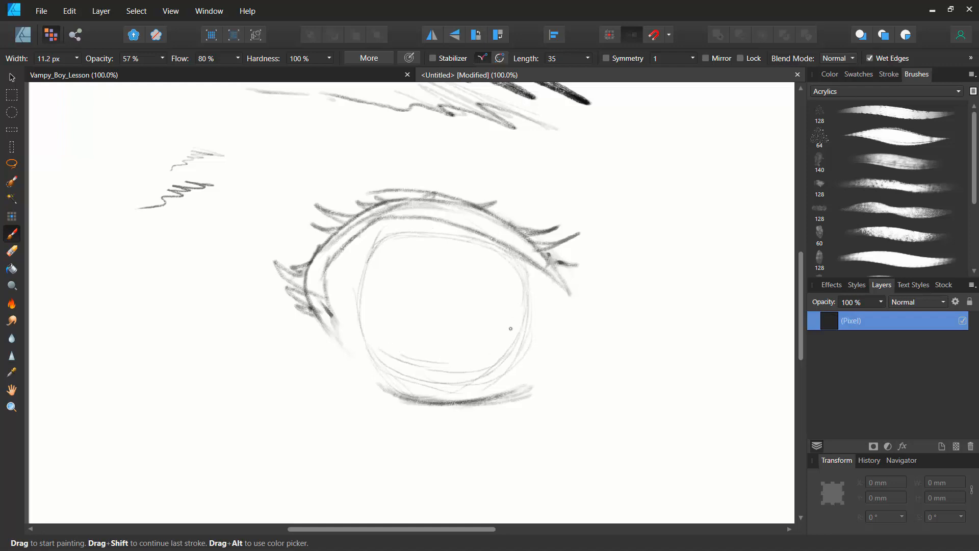
# Darken the lower lid line and add small lashes at both of its ends
pyautogui.moveTo(518, 391)
pyautogui.mouseDown()
pyautogui.moveTo(417, 394)
pyautogui.moveTo(474, 401)
pyautogui.moveTo(366, 379)
pyautogui.moveTo(410, 402)
pyautogui.moveTo(369, 384)
pyautogui.mouseUp()
pyautogui.moveTo(420, 406)
pyautogui.mouseDown()
pyautogui.moveTo(364, 383)
pyautogui.moveTo(345, 389)
pyautogui.moveTo(526, 418)
pyautogui.moveTo(513, 392)
pyautogui.moveTo(407, 398)
pyautogui.mouseUp()
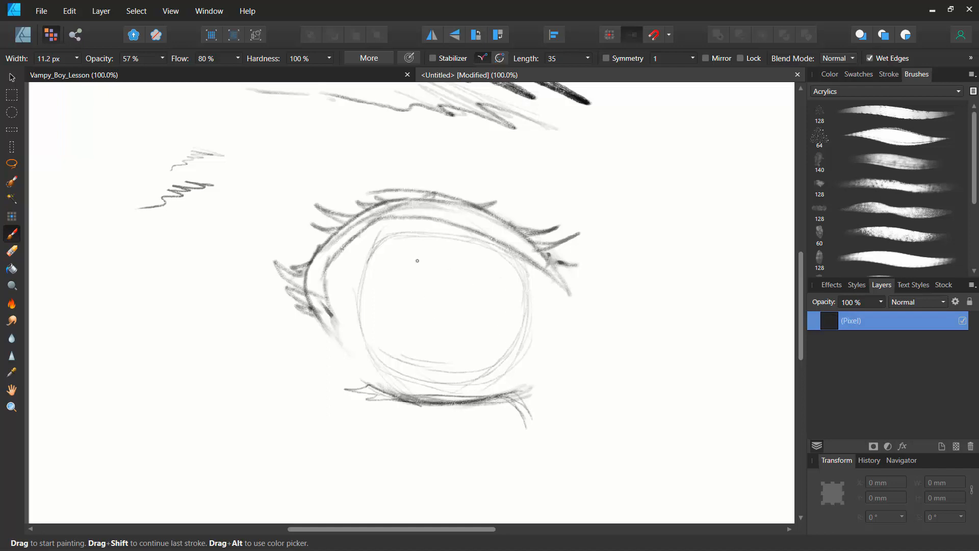
# Reinforce the iris outline with darker strokes and add a small highlight circle at its lower-right edge
pyautogui.moveTo(386, 240)
pyautogui.mouseDown()
pyautogui.moveTo(455, 234)
pyautogui.moveTo(514, 268)
pyautogui.mouseUp()
pyautogui.moveTo(507, 343); pyautogui.dragTo(412, 364)
pyautogui.moveTo(369, 265)
pyautogui.mouseDown()
pyautogui.moveTo(375, 352)
pyautogui.moveTo(364, 332)
pyautogui.moveTo(383, 351)
pyautogui.moveTo(486, 377)
pyautogui.moveTo(389, 358)
pyautogui.moveTo(503, 374)
pyautogui.mouseUp()
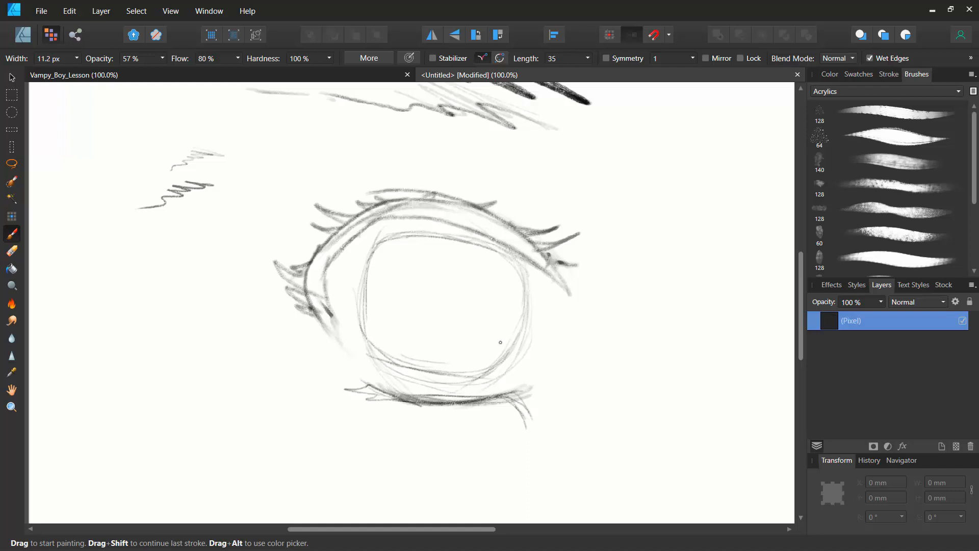
pyautogui.moveTo(509, 351)
pyautogui.mouseDown()
pyautogui.moveTo(467, 383)
pyautogui.moveTo(527, 318)
pyautogui.moveTo(523, 297)
pyautogui.mouseUp()
pyautogui.moveTo(521, 336)
pyautogui.mouseDown()
pyautogui.moveTo(519, 269)
pyautogui.moveTo(525, 326)
pyautogui.moveTo(499, 253)
pyautogui.mouseUp()
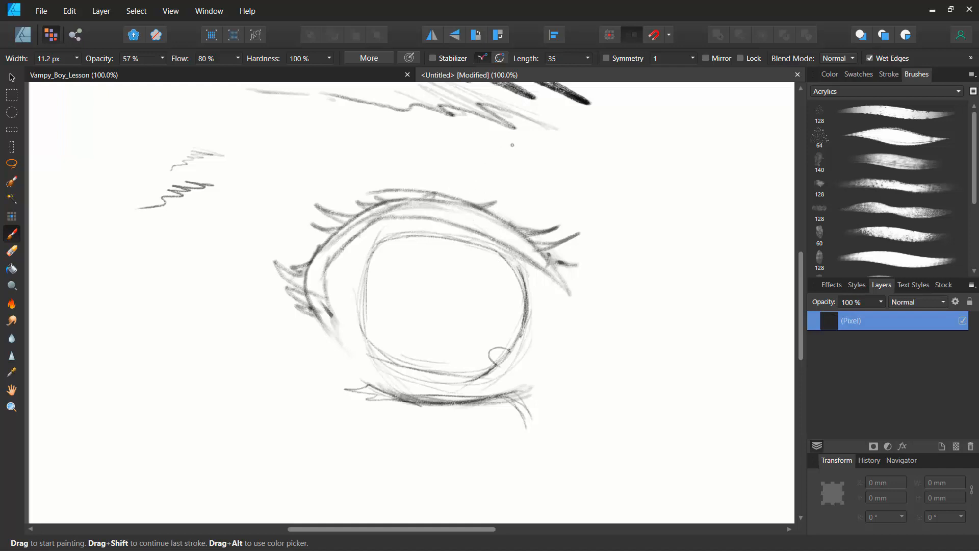
# Sketch a long, tapering eyebrow above the upper lashes with light, overlapping strokes
pyautogui.moveTo(512, 145); pyautogui.dragTo(290, 208)
pyautogui.moveTo(508, 147)
pyautogui.mouseDown()
pyautogui.moveTo(380, 137)
pyautogui.moveTo(285, 213)
pyautogui.mouseUp()
pyautogui.moveTo(366, 151)
pyautogui.mouseDown()
pyautogui.moveTo(454, 118)
pyautogui.moveTo(391, 137)
pyautogui.moveTo(475, 125)
pyautogui.moveTo(510, 135)
pyautogui.moveTo(391, 155)
pyautogui.moveTo(305, 199)
pyautogui.mouseUp()
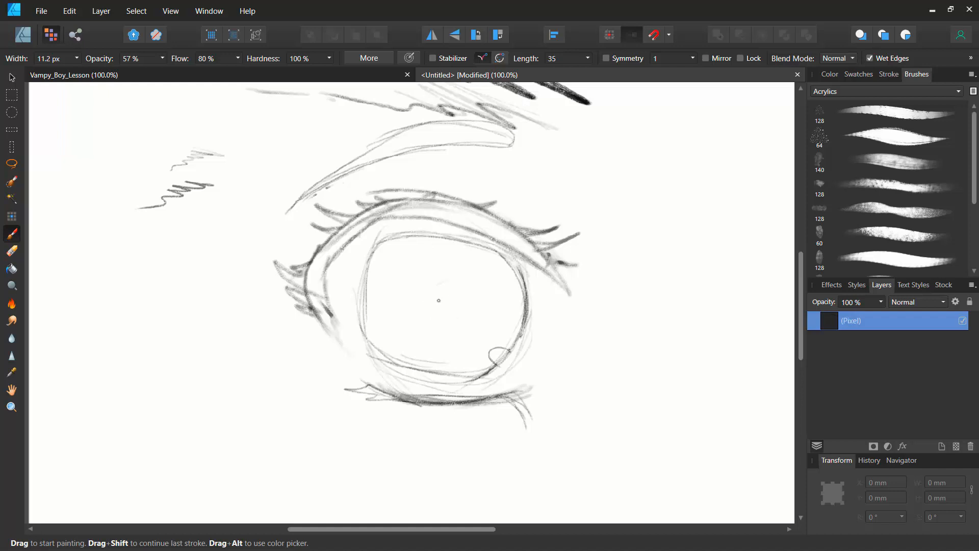
# Sketch a round pupil in the middle of the iris with a small dark crescent inside it
pyautogui.moveTo(445, 280); pyautogui.dragTo(461, 329)
pyautogui.moveTo(467, 292); pyautogui.dragTo(451, 330)
pyautogui.moveTo(439, 279)
pyautogui.mouseDown()
pyautogui.moveTo(423, 323)
pyautogui.moveTo(467, 337)
pyautogui.moveTo(476, 316)
pyautogui.moveTo(421, 314)
pyautogui.moveTo(460, 336)
pyautogui.moveTo(440, 286)
pyautogui.moveTo(463, 289)
pyautogui.moveTo(458, 282)
pyautogui.moveTo(441, 308)
pyautogui.moveTo(458, 300)
pyautogui.moveTo(439, 301)
pyautogui.moveTo(449, 318)
pyautogui.moveTo(442, 293)
pyautogui.moveTo(437, 319)
pyautogui.mouseUp()
pyautogui.moveTo(453, 303); pyautogui.dragTo(441, 320)
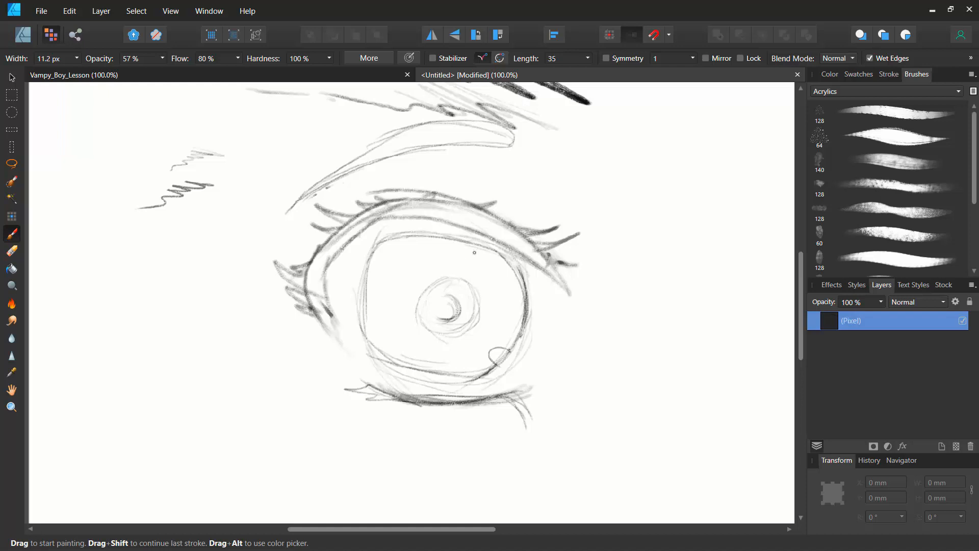
# Add an oval highlight to the iris's upper right and small droplet-shaped highlights below and to the left of the pupil
pyautogui.moveTo(505, 278); pyautogui.dragTo(488, 262)
pyautogui.moveTo(462, 342); pyautogui.dragTo(463, 351)
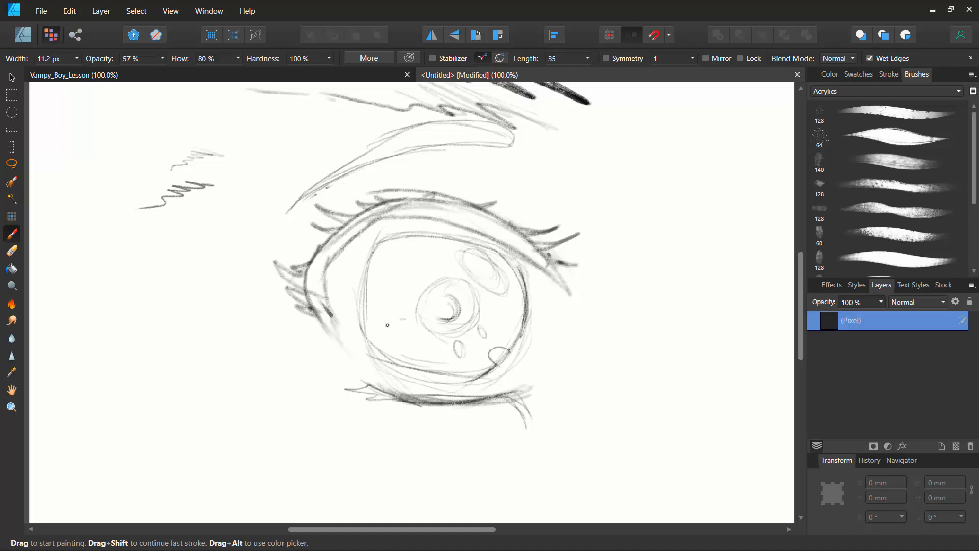
pyautogui.moveTo(387, 325); pyautogui.dragTo(393, 312)
# Hatch a diagonal band of shading across the iris and shade the inside of the pupil
pyautogui.moveTo(402, 249); pyautogui.dragTo(449, 278)
pyautogui.moveTo(422, 251); pyautogui.dragTo(487, 296)
pyautogui.moveTo(453, 265)
pyautogui.mouseDown()
pyautogui.moveTo(499, 300)
pyautogui.moveTo(511, 317)
pyautogui.moveTo(492, 306)
pyautogui.moveTo(518, 336)
pyautogui.mouseUp()
pyautogui.moveTo(524, 269); pyautogui.dragTo(521, 294)
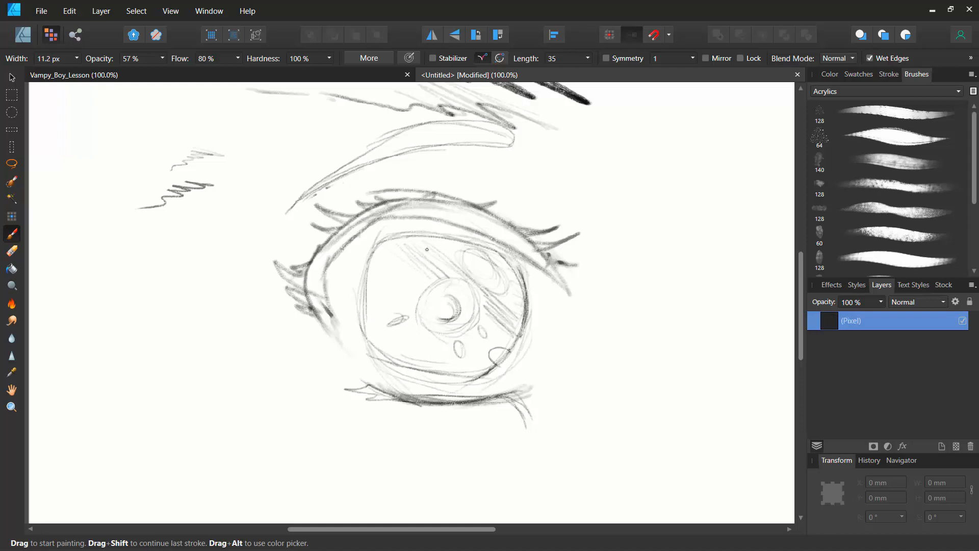
pyautogui.moveTo(440, 246)
pyautogui.mouseDown()
pyautogui.moveTo(472, 268)
pyautogui.moveTo(461, 271)
pyautogui.mouseUp()
pyautogui.moveTo(418, 252)
pyautogui.mouseDown()
pyautogui.moveTo(457, 271)
pyautogui.moveTo(445, 270)
pyautogui.mouseUp()
pyautogui.moveTo(457, 304); pyautogui.dragTo(444, 312)
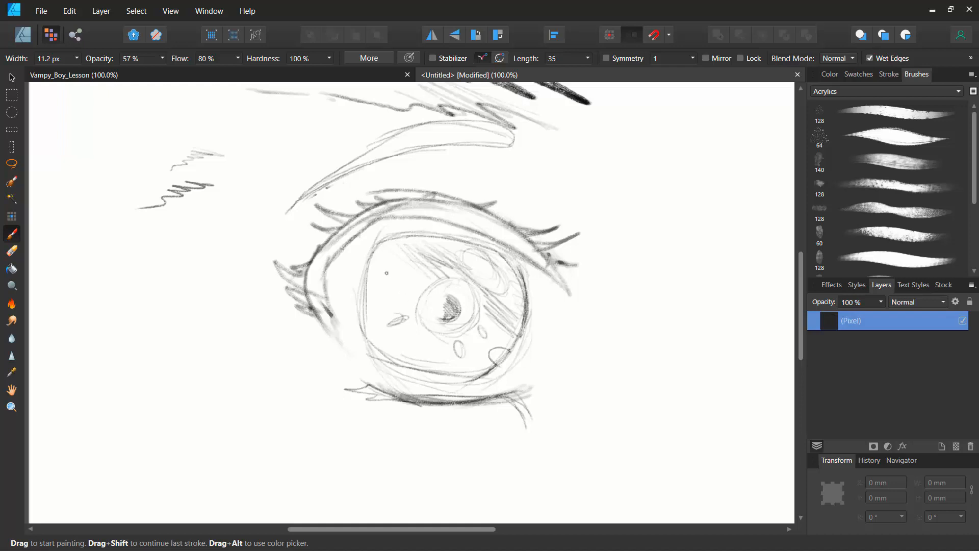
# Darken the lower edge of the iris with several curved strokes
pyautogui.moveTo(369, 340)
pyautogui.mouseDown()
pyautogui.moveTo(472, 372)
pyautogui.moveTo(408, 360)
pyautogui.moveTo(482, 373)
pyautogui.mouseUp()
pyautogui.moveTo(408, 368); pyautogui.dragTo(480, 377)
pyautogui.moveTo(381, 356); pyautogui.dragTo(463, 381)
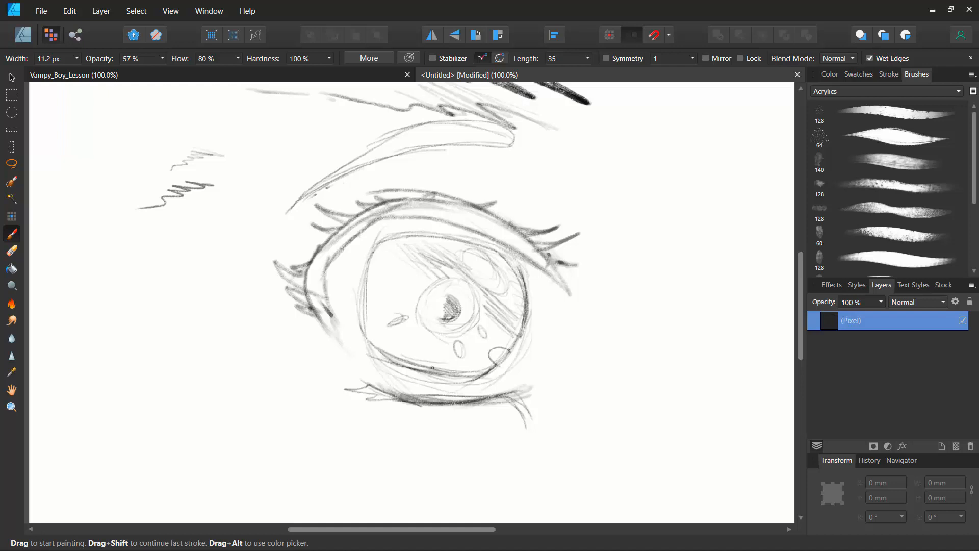
pyautogui.moveTo(401, 370); pyautogui.dragTo(482, 386)
# Strengthen the lashes along the outer corner and top of the upper lid and add a few short new ones
pyautogui.moveTo(298, 277); pyautogui.dragTo(271, 259)
pyautogui.moveTo(304, 296)
pyautogui.mouseDown()
pyautogui.moveTo(270, 259)
pyautogui.moveTo(287, 260)
pyautogui.mouseUp()
pyautogui.moveTo(342, 228)
pyautogui.mouseDown()
pyautogui.moveTo(309, 223)
pyautogui.moveTo(360, 213)
pyautogui.moveTo(374, 192)
pyautogui.moveTo(442, 186)
pyautogui.mouseUp()
pyautogui.moveTo(504, 193)
pyautogui.mouseDown()
pyautogui.moveTo(483, 211)
pyautogui.moveTo(563, 222)
pyautogui.moveTo(534, 254)
pyautogui.mouseUp()
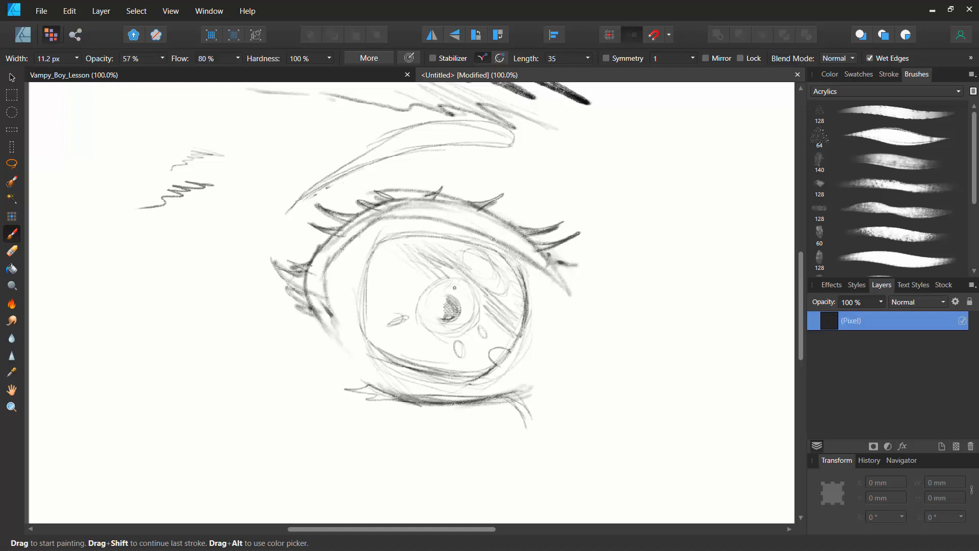
# Reinforce the pupil's outline and add short radial lines along the inner edge of the iris
pyautogui.moveTo(478, 303)
pyautogui.mouseDown()
pyautogui.moveTo(458, 282)
pyautogui.moveTo(430, 289)
pyautogui.moveTo(420, 318)
pyautogui.moveTo(440, 299)
pyautogui.moveTo(437, 319)
pyautogui.moveTo(465, 325)
pyautogui.moveTo(455, 334)
pyautogui.moveTo(429, 329)
pyautogui.mouseUp()
pyautogui.moveTo(371, 275); pyautogui.dragTo(387, 283)
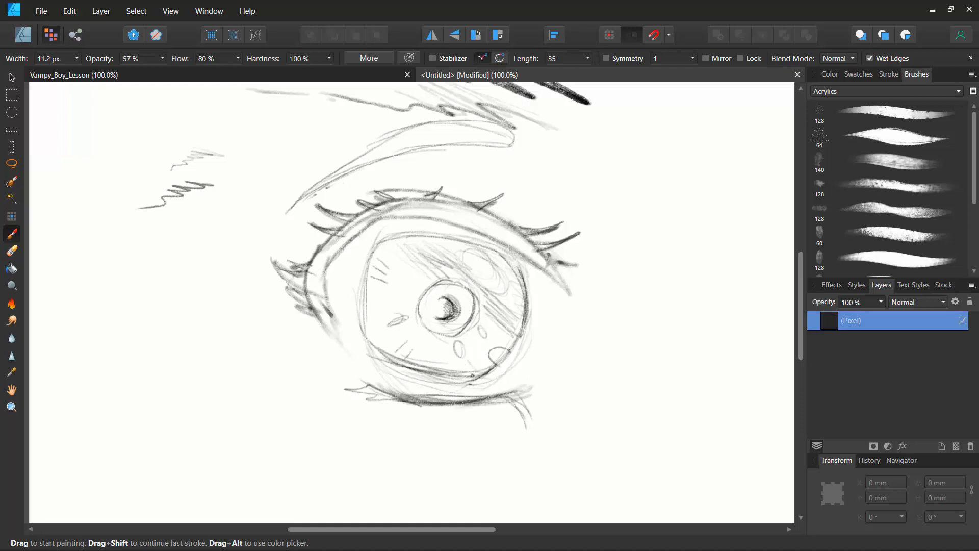
pyautogui.moveTo(452, 364)
pyautogui.mouseDown()
pyautogui.moveTo(460, 375)
pyautogui.moveTo(419, 373)
pyautogui.moveTo(377, 352)
pyautogui.mouseUp()
# Try to isolate the eye with a rectangular marquee selection at 72% zoom
pyautogui.click(901, 461)
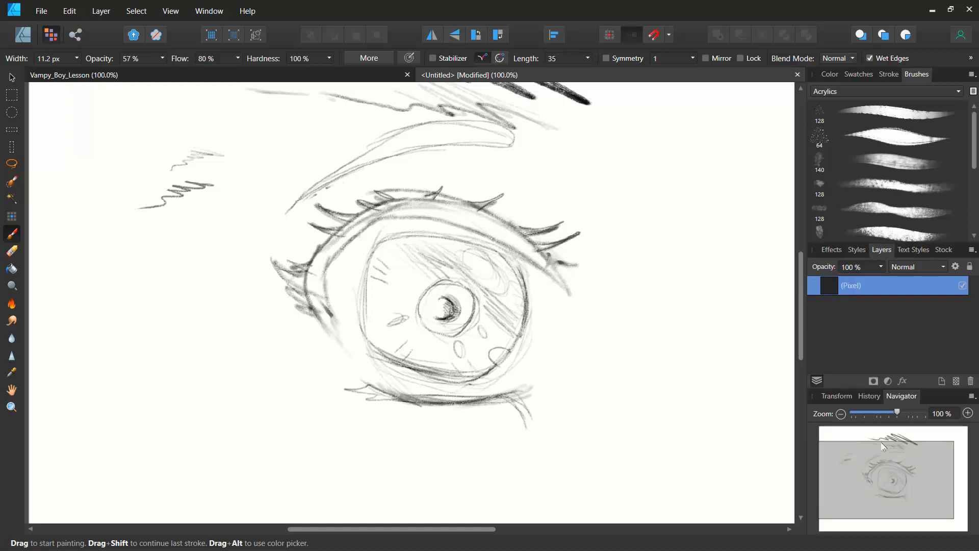
pyautogui.moveTo(893, 414); pyautogui.dragTo(874, 414)
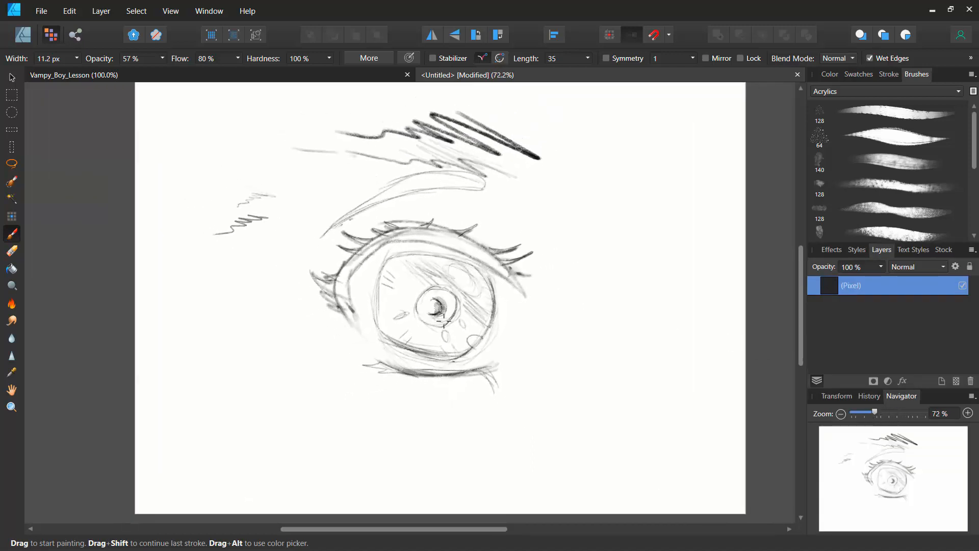
pyautogui.click(12, 95)
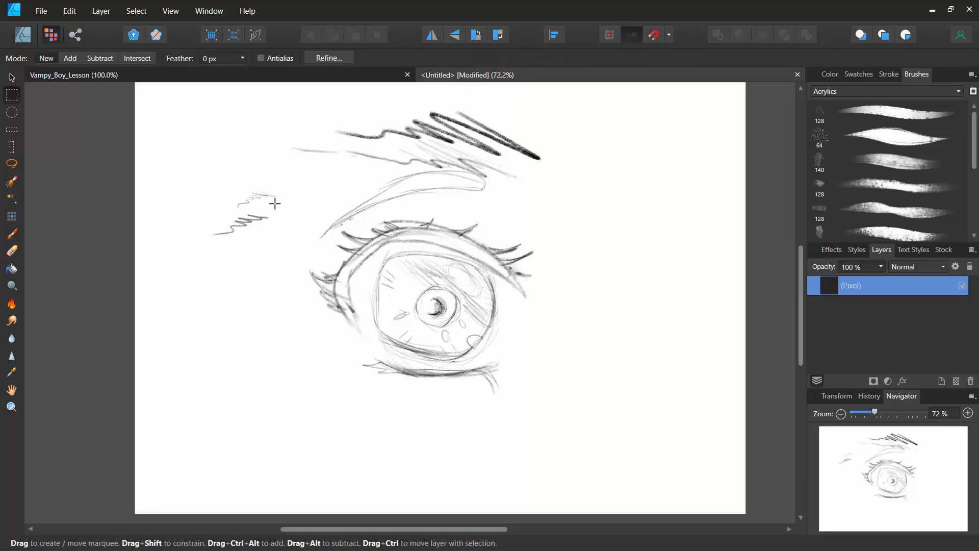
pyautogui.moveTo(289, 197)
pyautogui.mouseDown()
pyautogui.moveTo(484, 384)
pyautogui.moveTo(572, 410)
pyautogui.mouseUp()
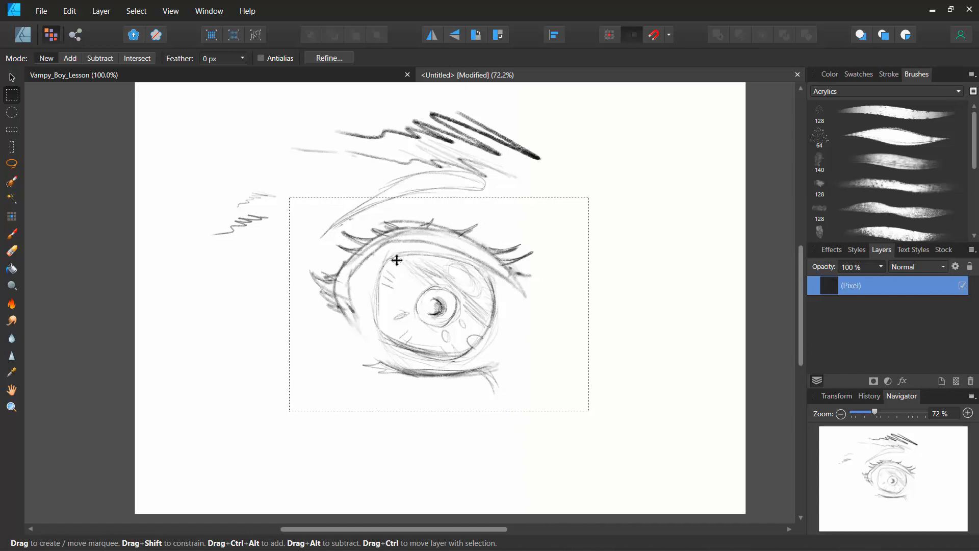
pyautogui.press('v')
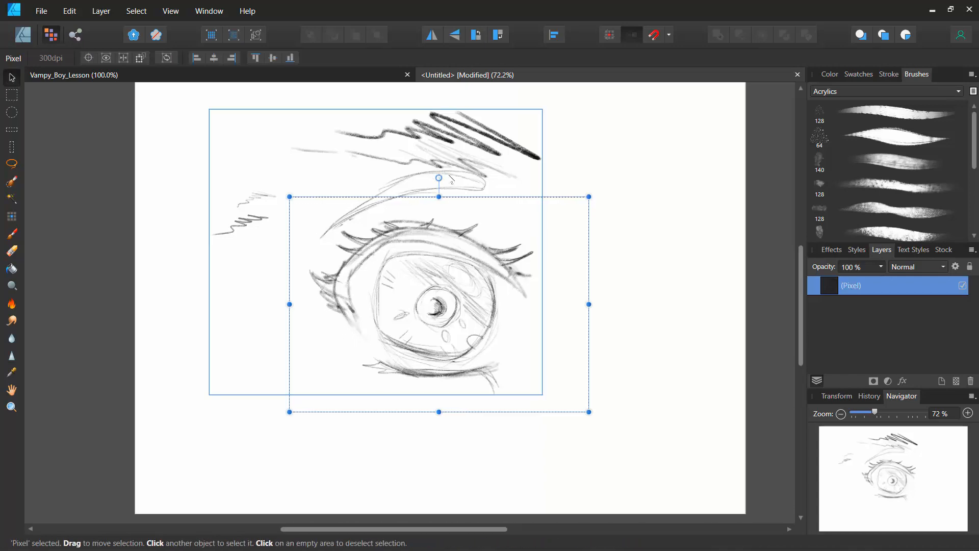
pyautogui.click(286, 174)
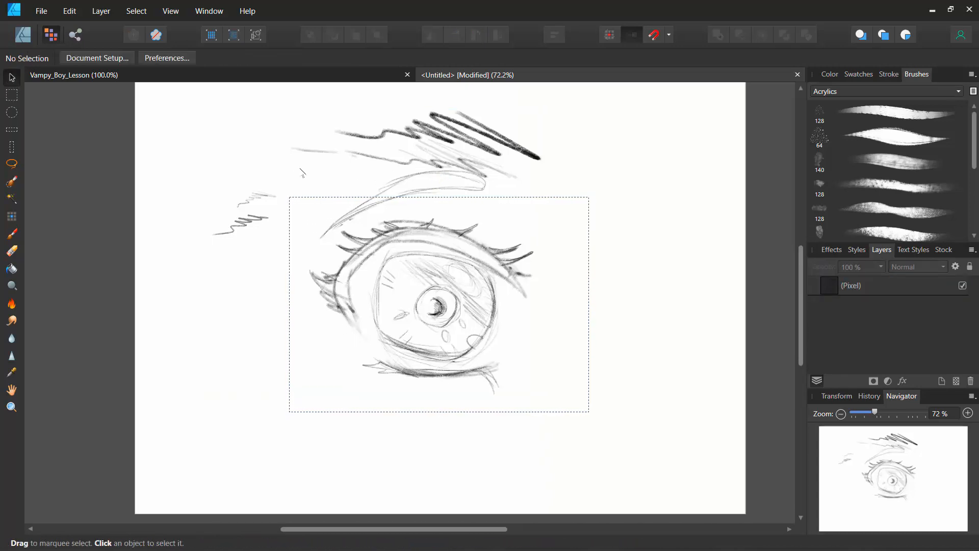
pyautogui.moveTo(271, 156)
pyautogui.mouseDown()
pyautogui.moveTo(286, 250)
pyautogui.moveTo(589, 437)
pyautogui.mouseUp()
# Try out rectangular and elliptical marquee selections around the eye and eyebrow
pyautogui.click(12, 95)
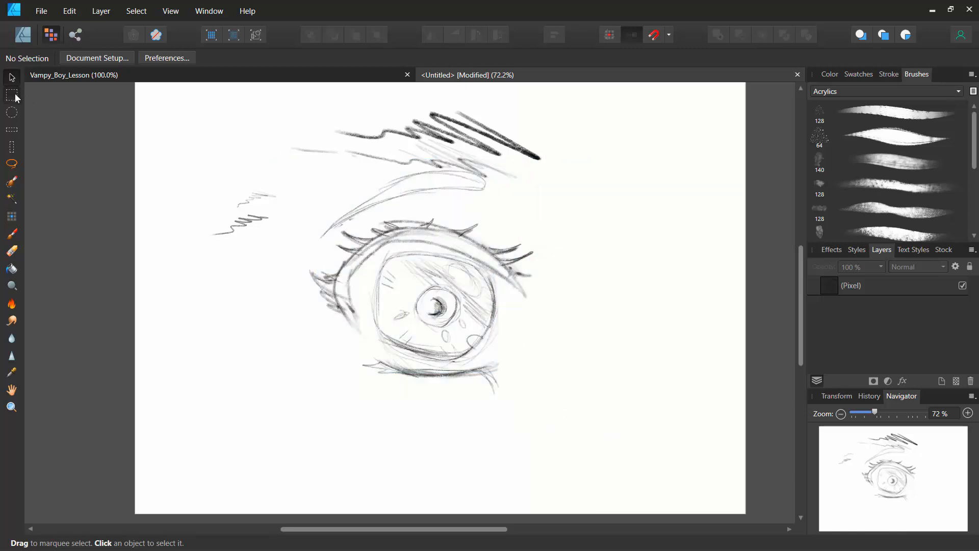
pyautogui.moveTo(264, 141); pyautogui.dragTo(614, 447)
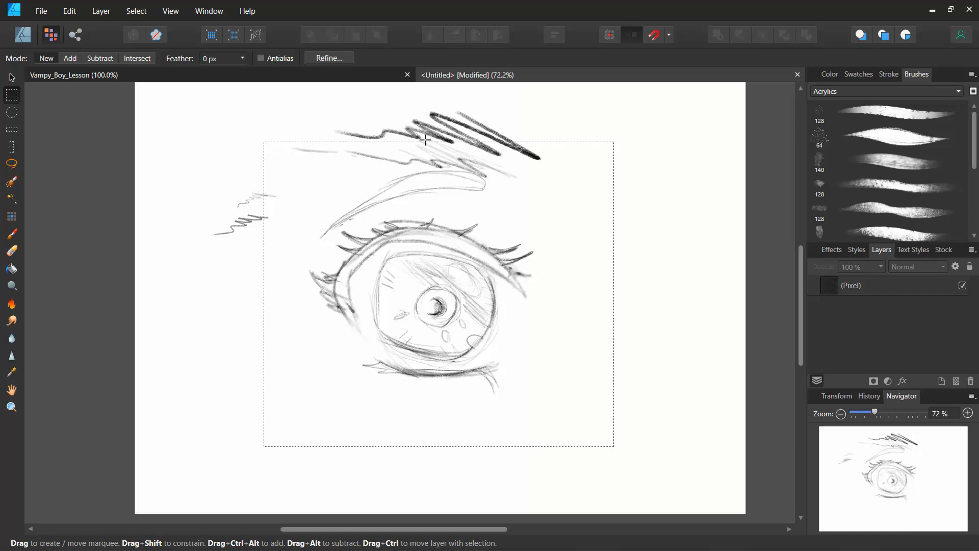
pyautogui.press('v')
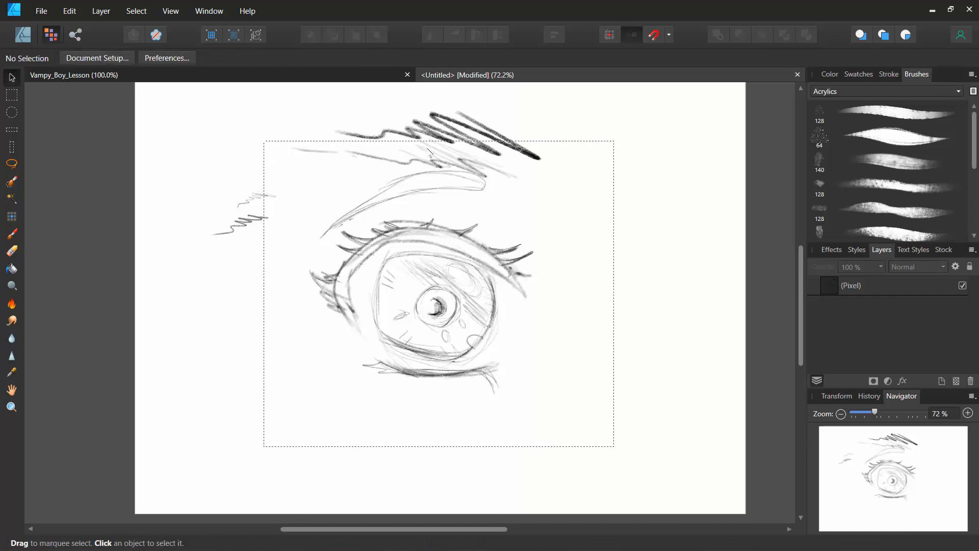
pyautogui.press('m')
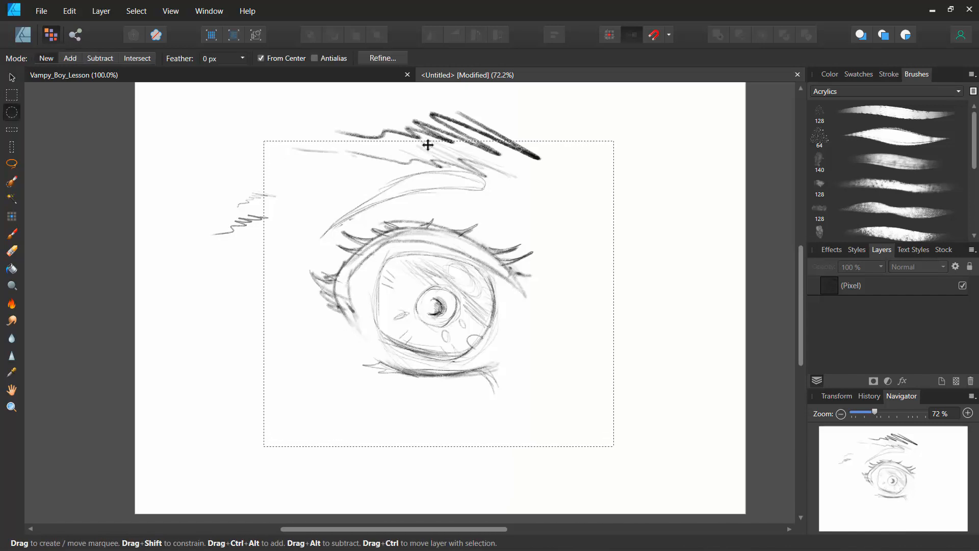
pyautogui.moveTo(428, 138); pyautogui.dragTo(401, 136)
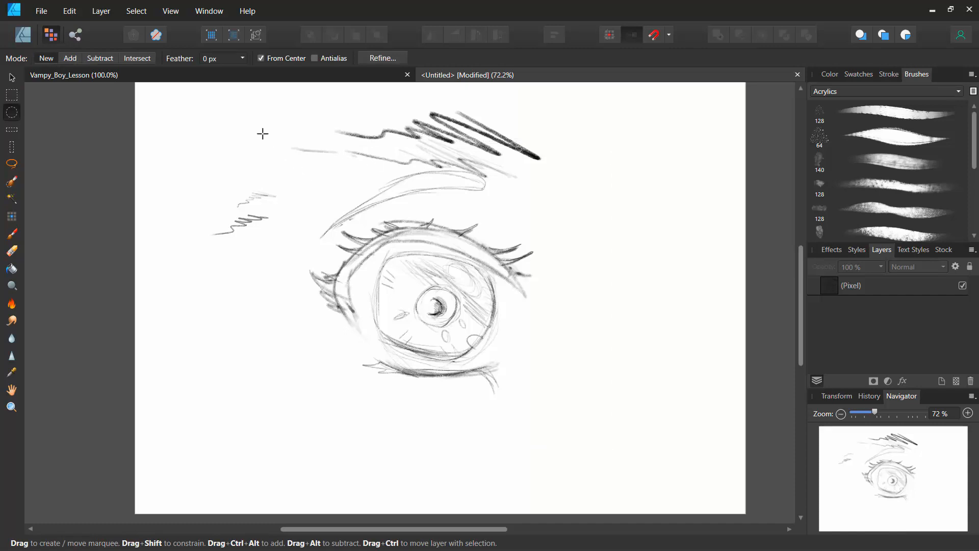
pyautogui.moveTo(262, 134); pyautogui.dragTo(401, 260)
pyautogui.click(11, 96)
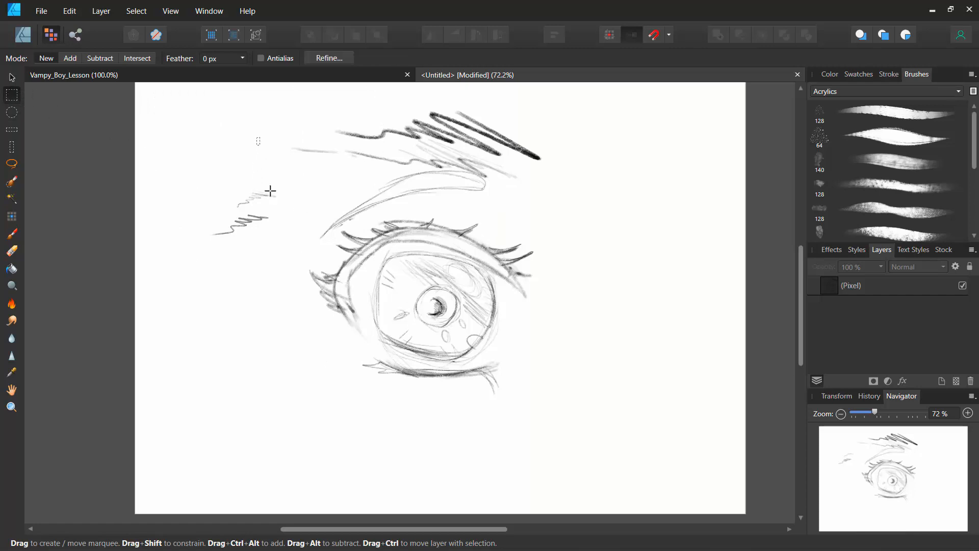
# Redraw the rectangular marquee around the eye and eyebrow and show its transform values
pyautogui.moveTo(270, 191); pyautogui.dragTo(620, 439)
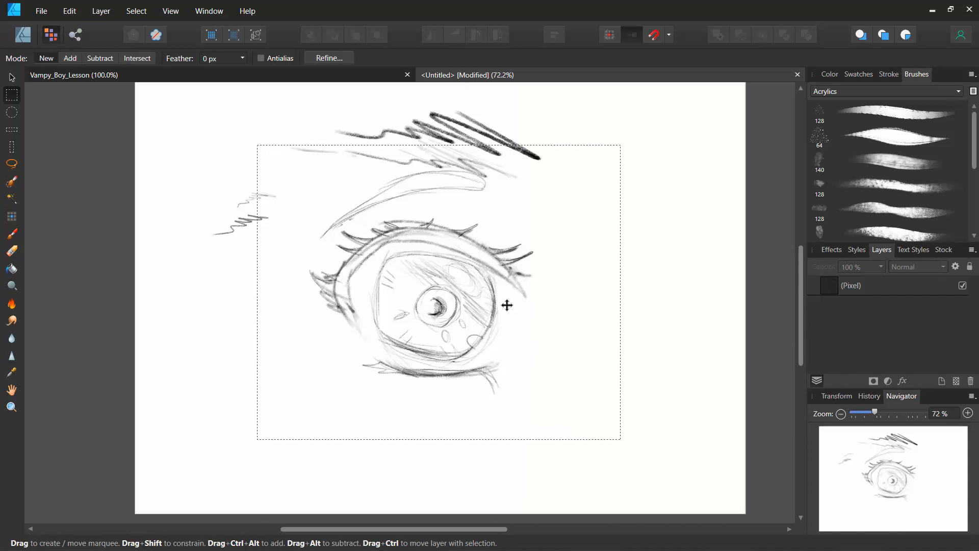
pyautogui.click(375, 150)
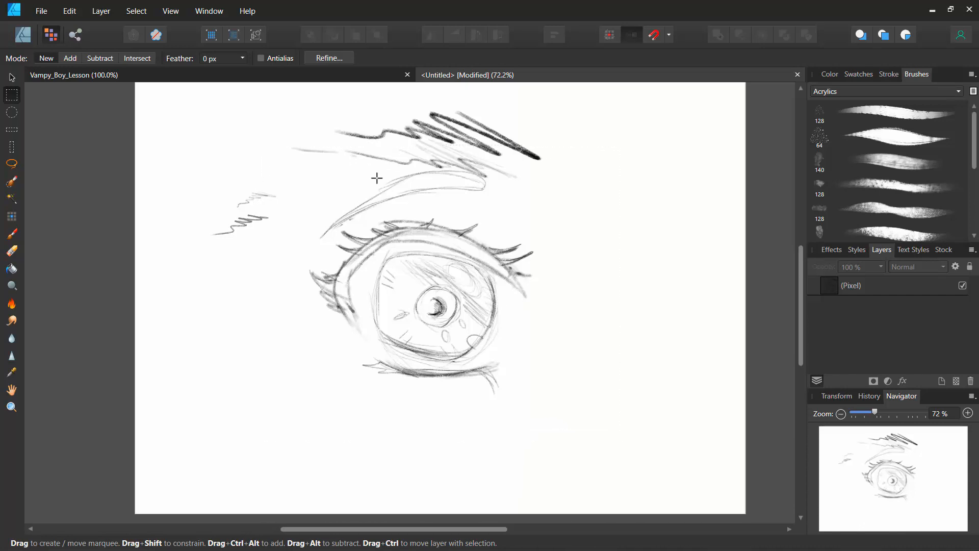
pyautogui.moveTo(291, 143)
pyautogui.mouseDown()
pyautogui.moveTo(400, 300)
pyautogui.moveTo(601, 436)
pyautogui.mouseUp()
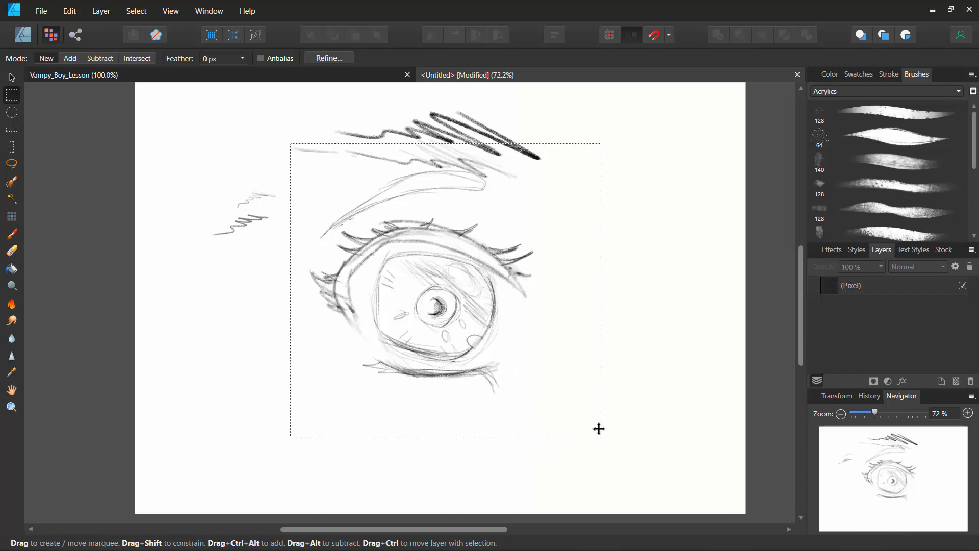
pyautogui.click(831, 396)
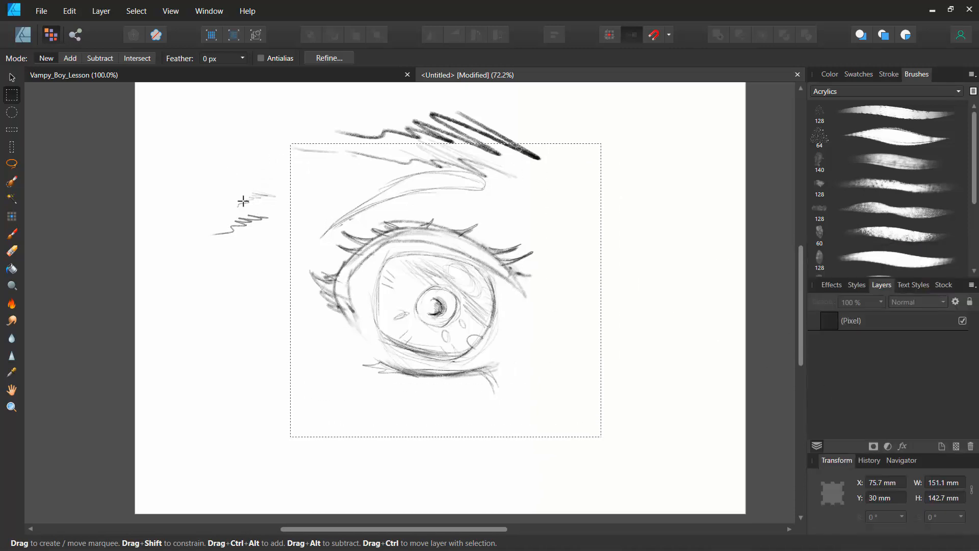
# Switch to the Designer Persona, clear the marquee selection and give the Pen tool no fill
pyautogui.click(24, 36)
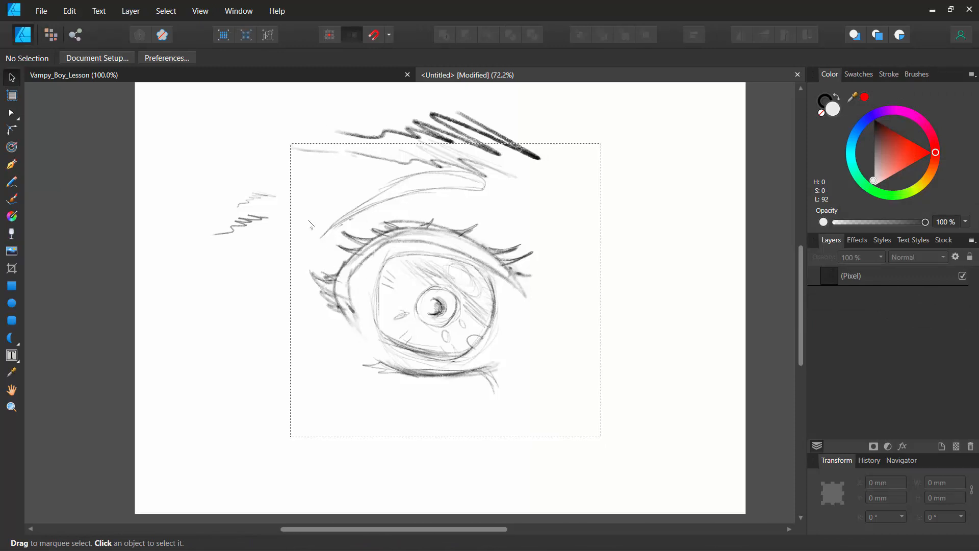
pyautogui.hotkey('ctrl', 'd')
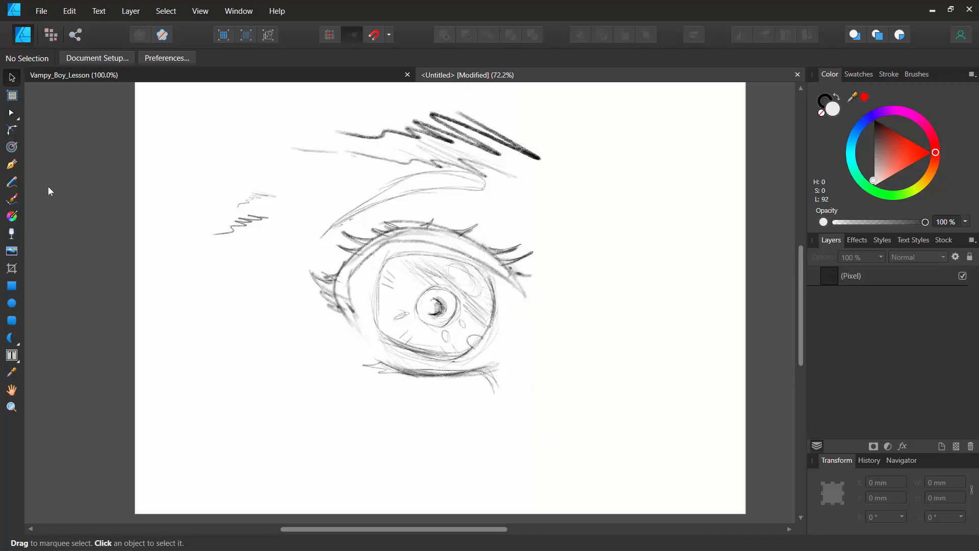
pyautogui.click(11, 164)
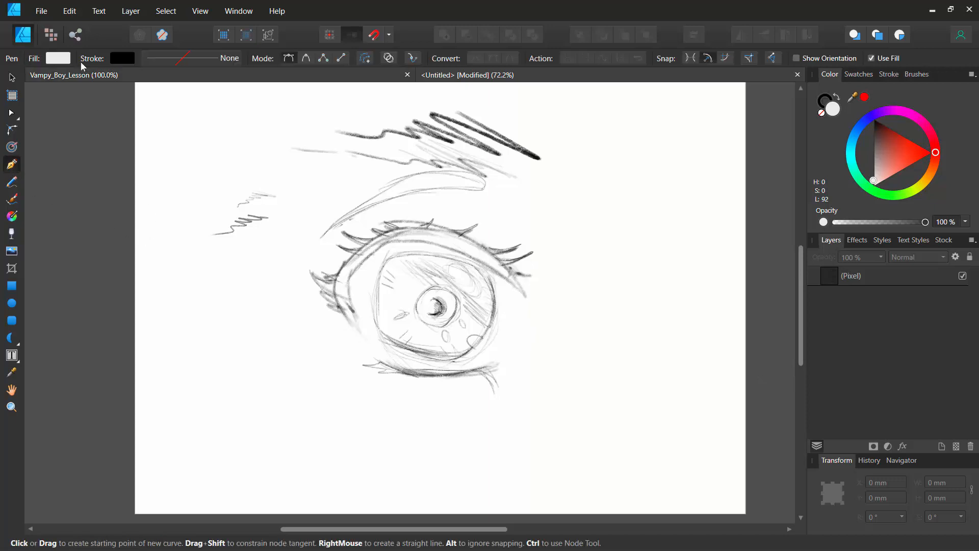
pyautogui.click(63, 66)
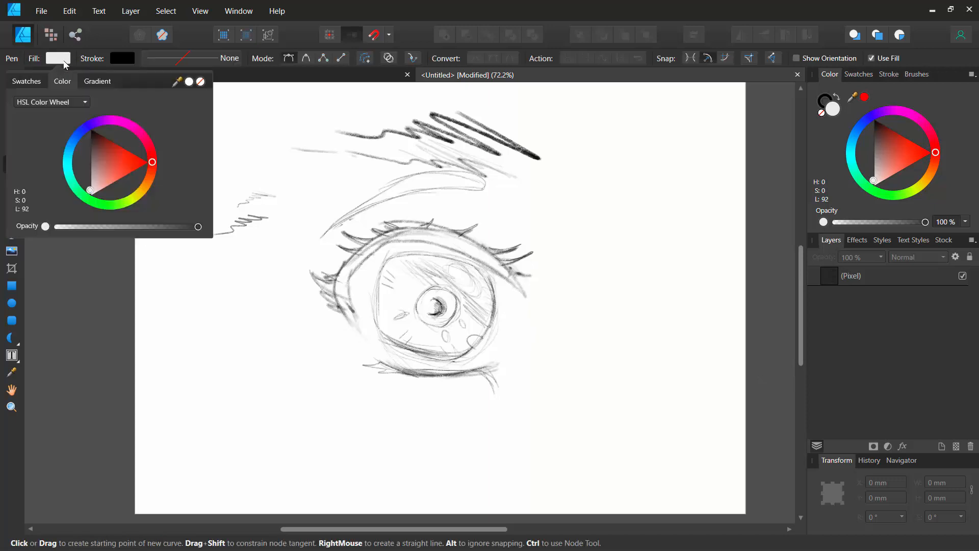
pyautogui.click(201, 82)
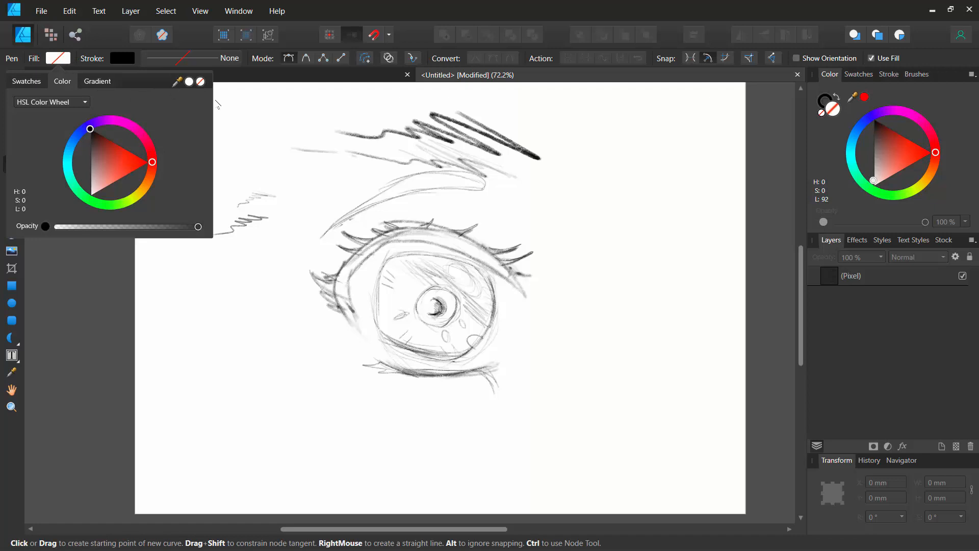
# Set the Pen tool's stroke width to 0.6 pt and draw a straight test segment to the upper left of the eyebrow
pyautogui.click(170, 59)
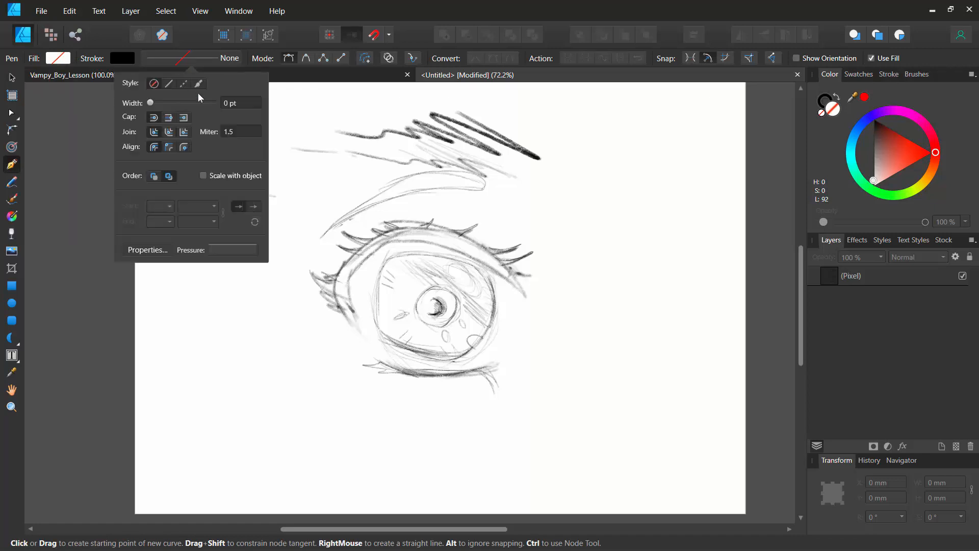
pyautogui.moveTo(151, 105); pyautogui.dragTo(152, 104)
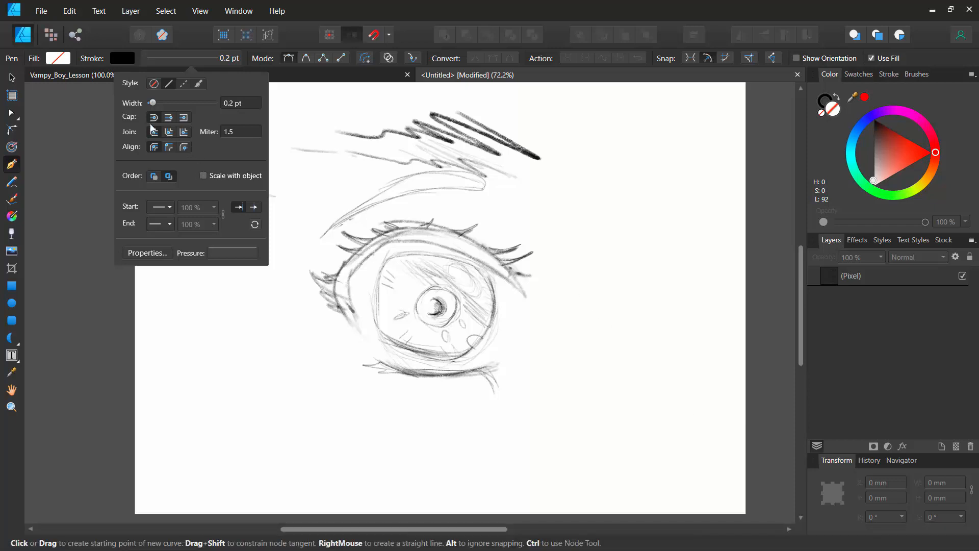
pyautogui.moveTo(152, 103); pyautogui.dragTo(160, 102)
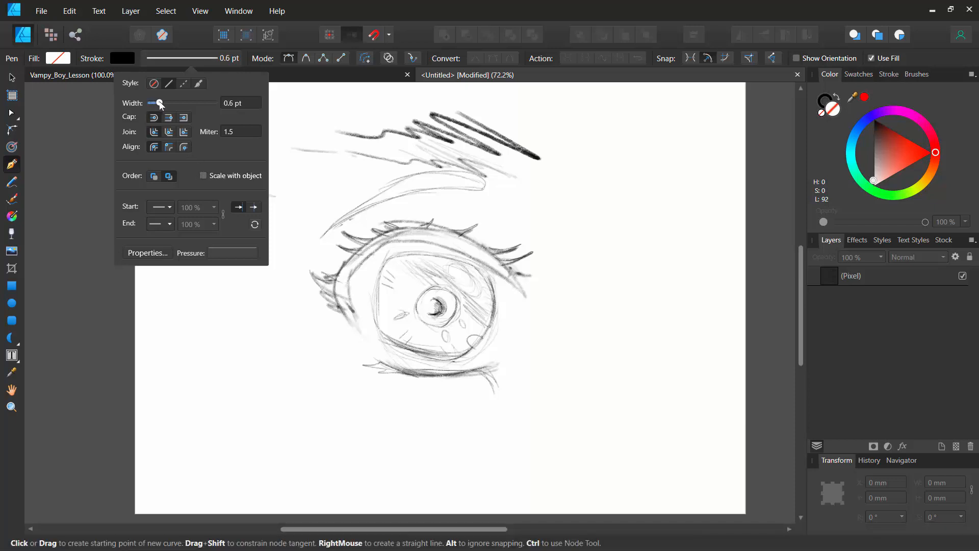
pyautogui.click(324, 141)
pyautogui.click(216, 129)
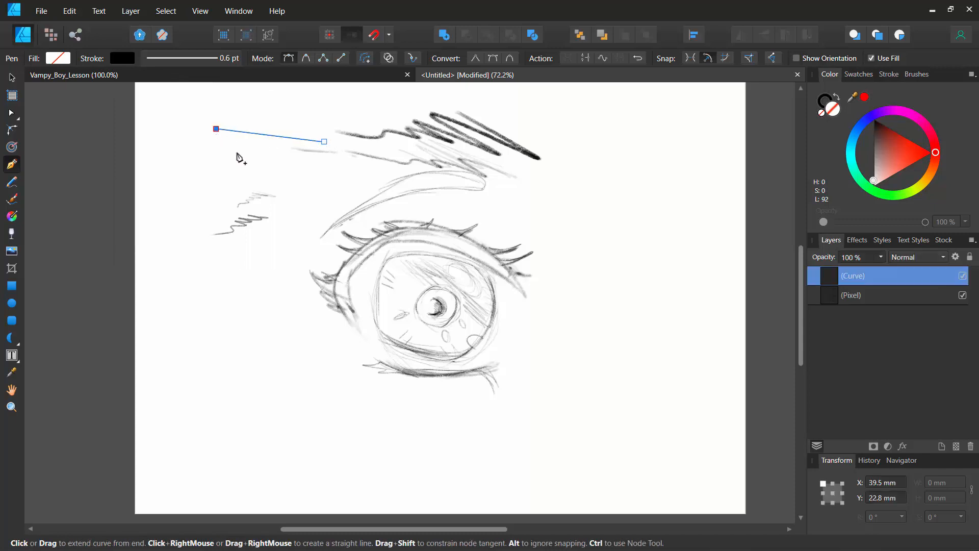
# Set the test segment's stroke width to 2.8 pt
pyautogui.hotkey('ctrl', 'd')
pyautogui.hotkey('ctrl', 'z')
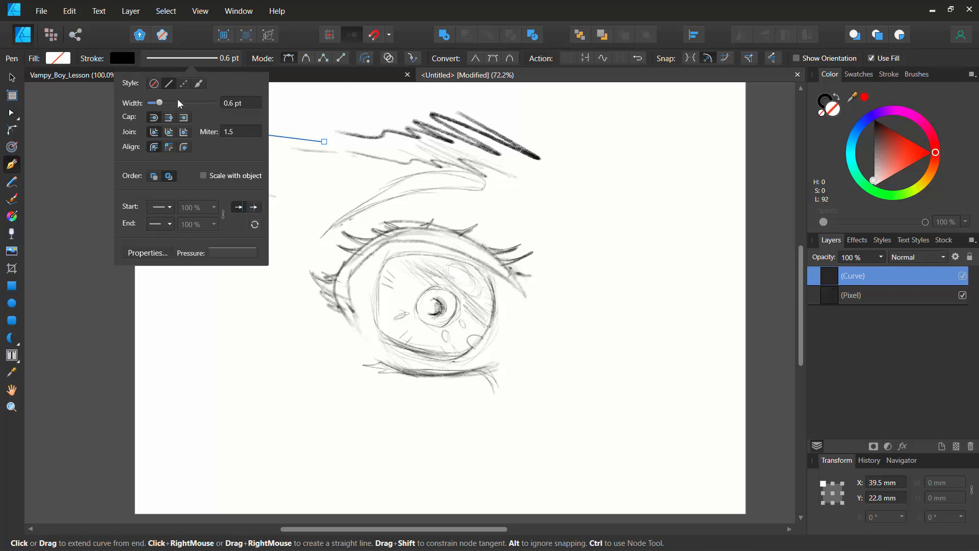
pyautogui.moveTo(160, 102); pyautogui.dragTo(167, 103)
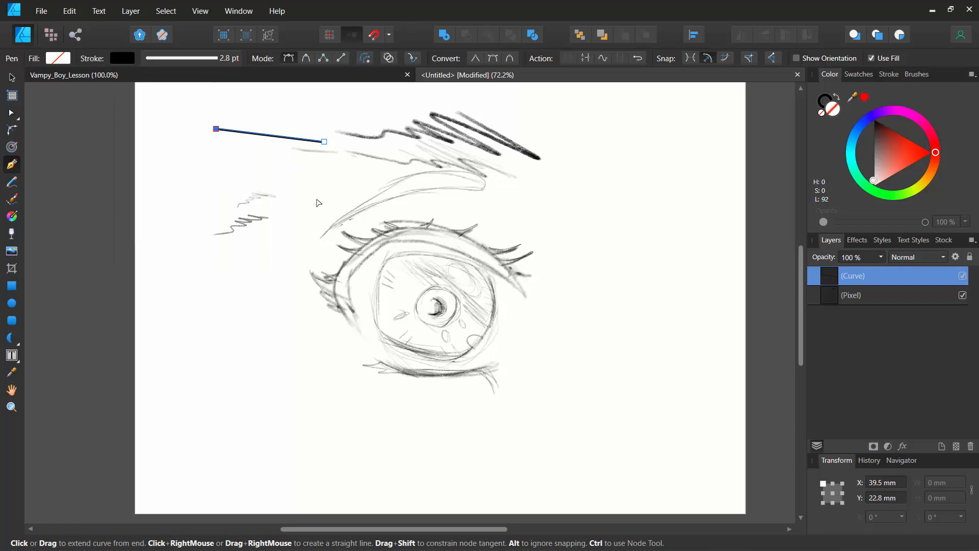
# Finish the test segment and trace the upper lash line as a closed, tapering crescent curve with the Pen tool
pyautogui.press('Escape')
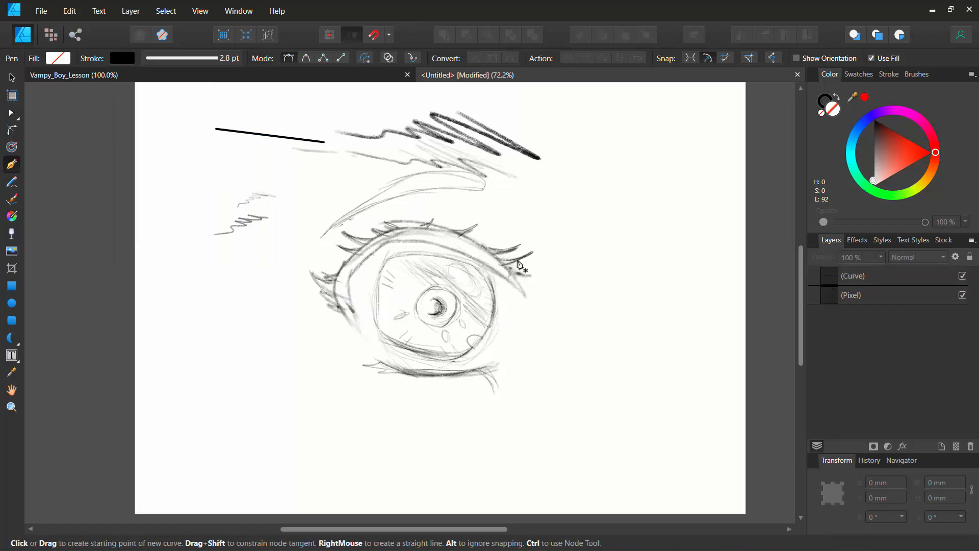
pyautogui.click(524, 293)
pyautogui.click(417, 229)
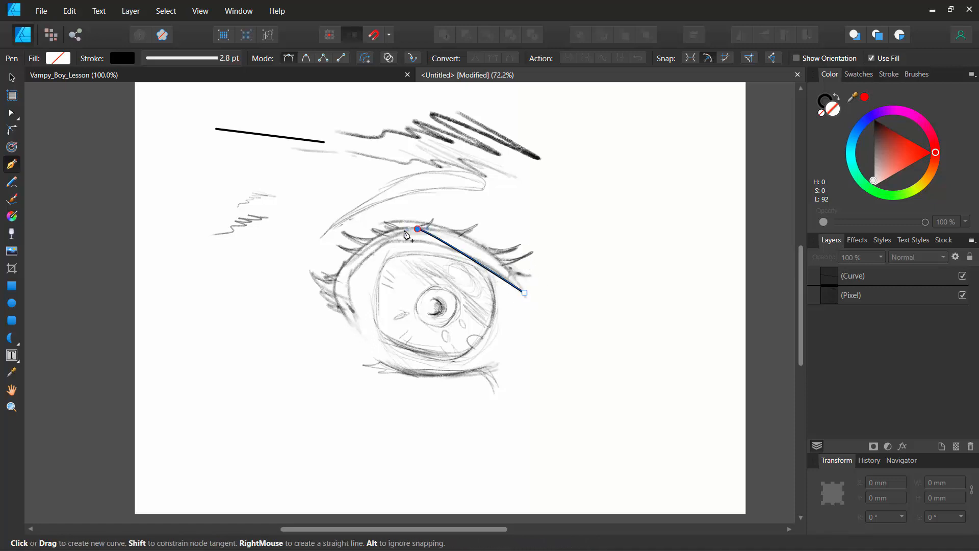
pyautogui.moveTo(406, 234); pyautogui.dragTo(329, 294)
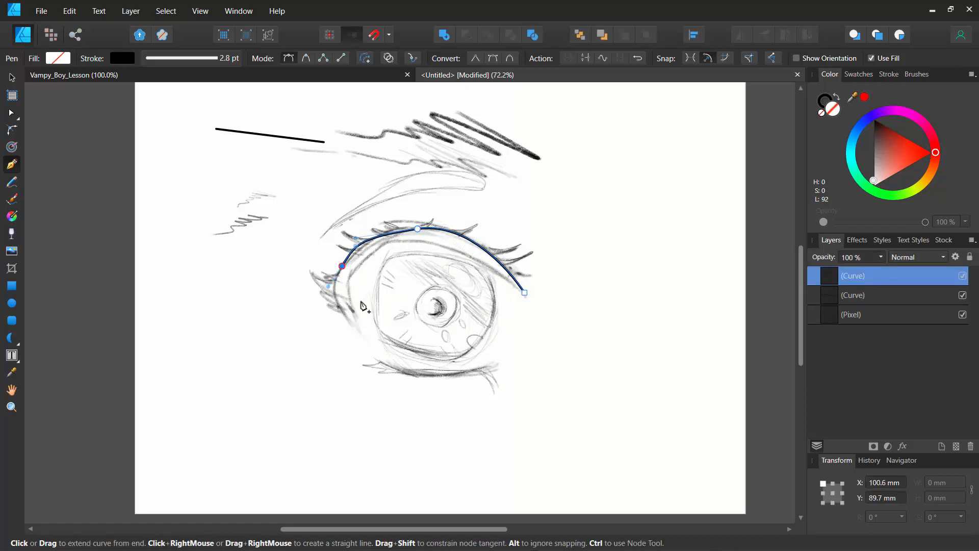
pyautogui.click(361, 334)
pyautogui.moveTo(351, 281); pyautogui.dragTo(410, 239)
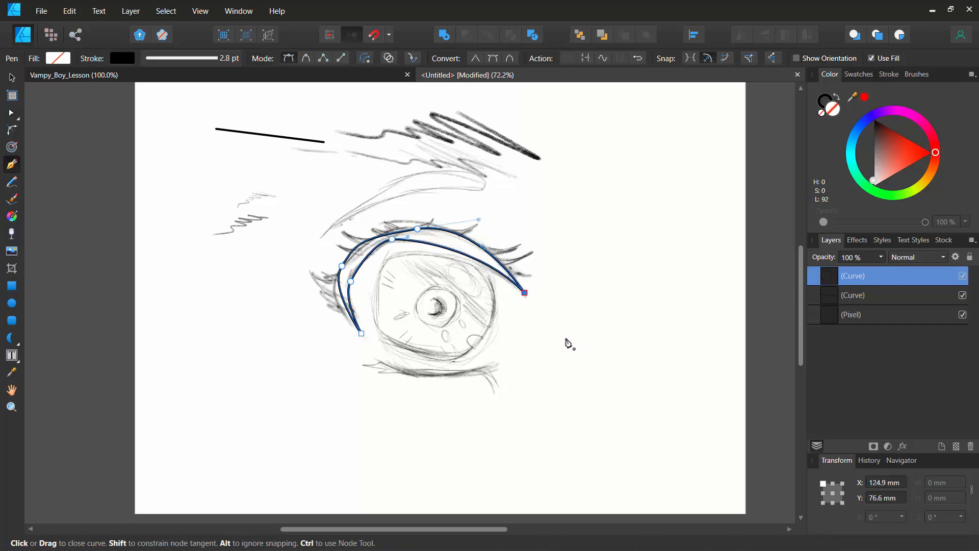
pyautogui.press('Escape')
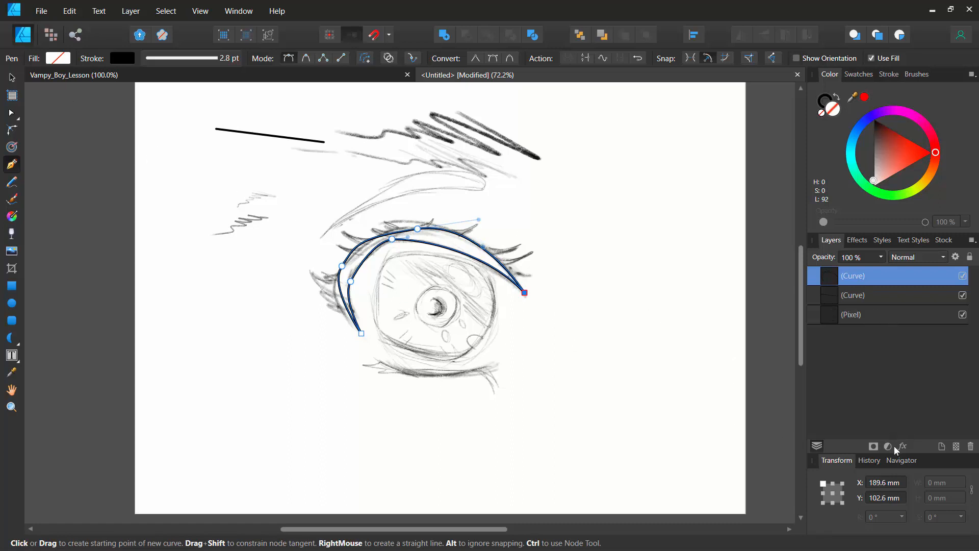
# Delete the top node on the crescent's inner edge and reshape that edge with its remaining node and handle
pyautogui.click(901, 460)
pyautogui.moveTo(901, 391)
pyautogui.mouseDown()
pyautogui.moveTo(79, 151)
pyautogui.moveTo(71, 123)
pyautogui.moveTo(137, 145)
pyautogui.mouseUp()
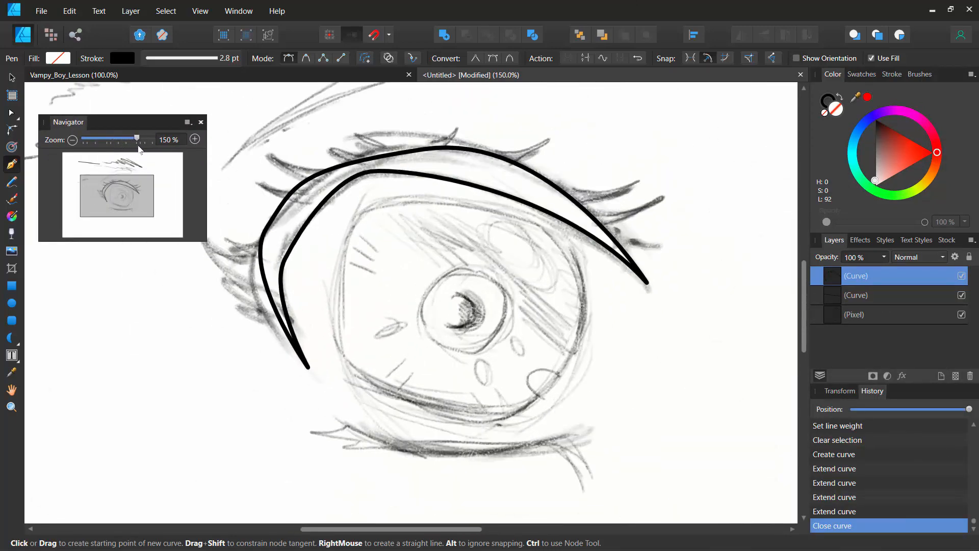
pyautogui.press('a')
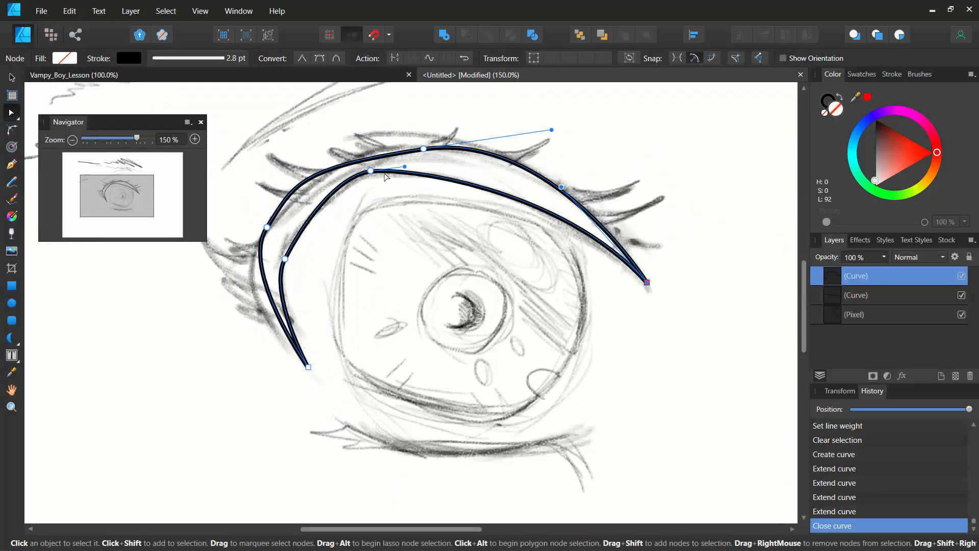
pyautogui.click(371, 171)
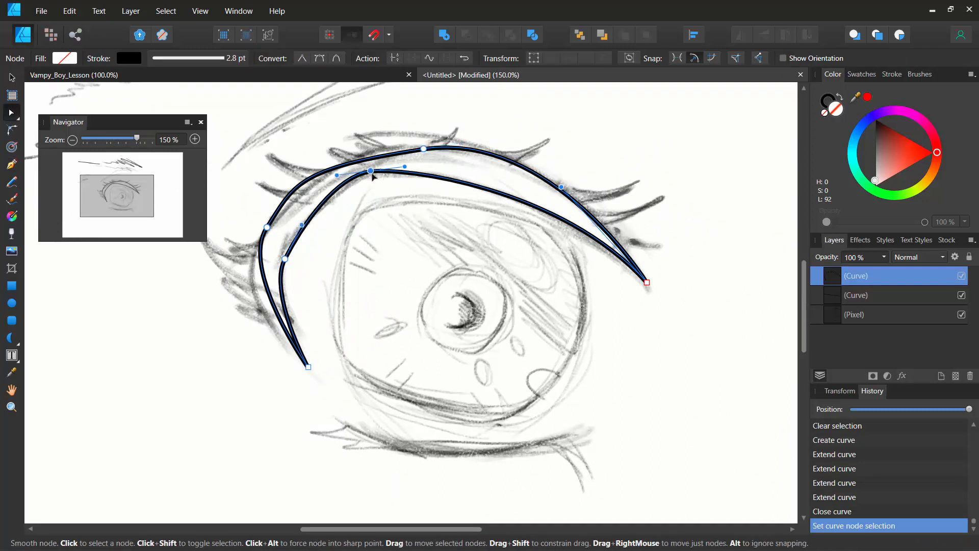
pyautogui.press('Delete')
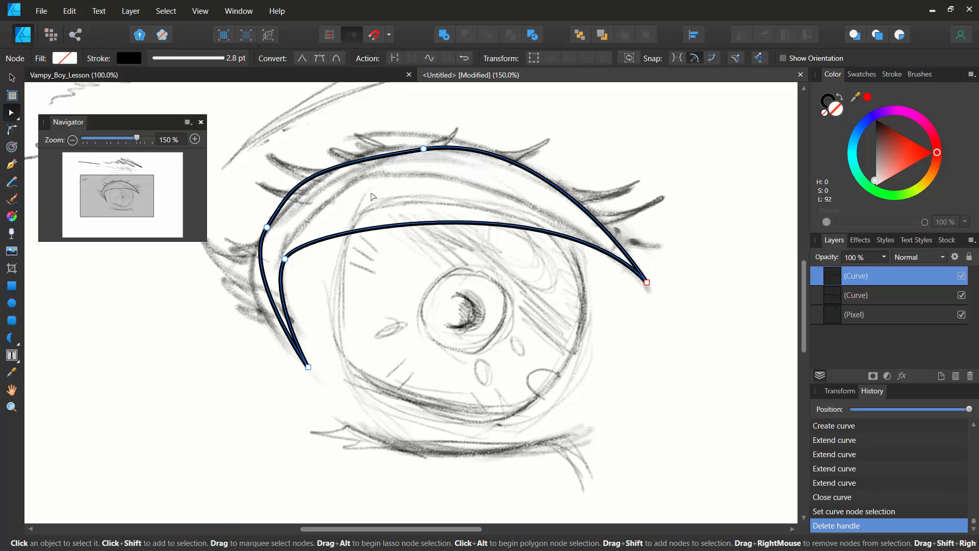
pyautogui.click(286, 260)
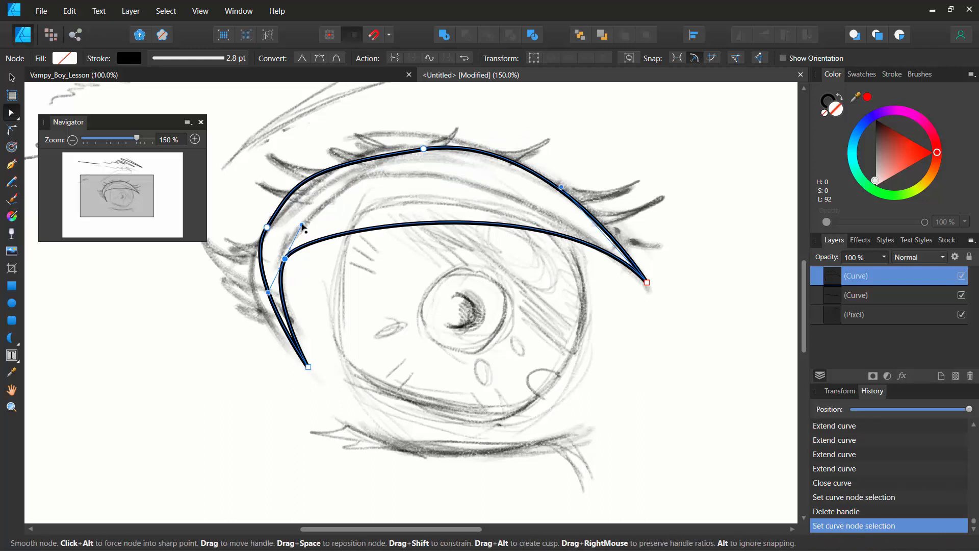
pyautogui.moveTo(302, 226); pyautogui.dragTo(369, 166)
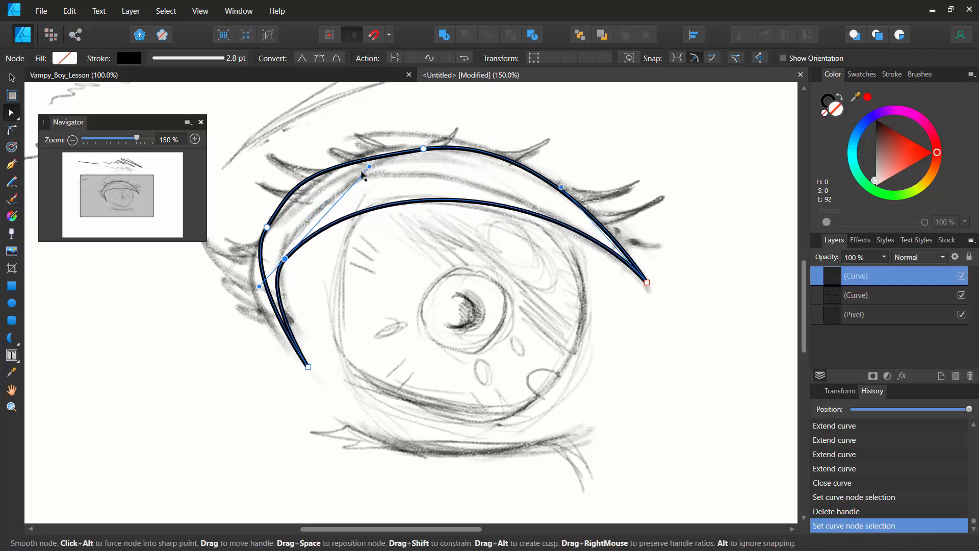
pyautogui.moveTo(285, 259); pyautogui.dragTo(297, 230)
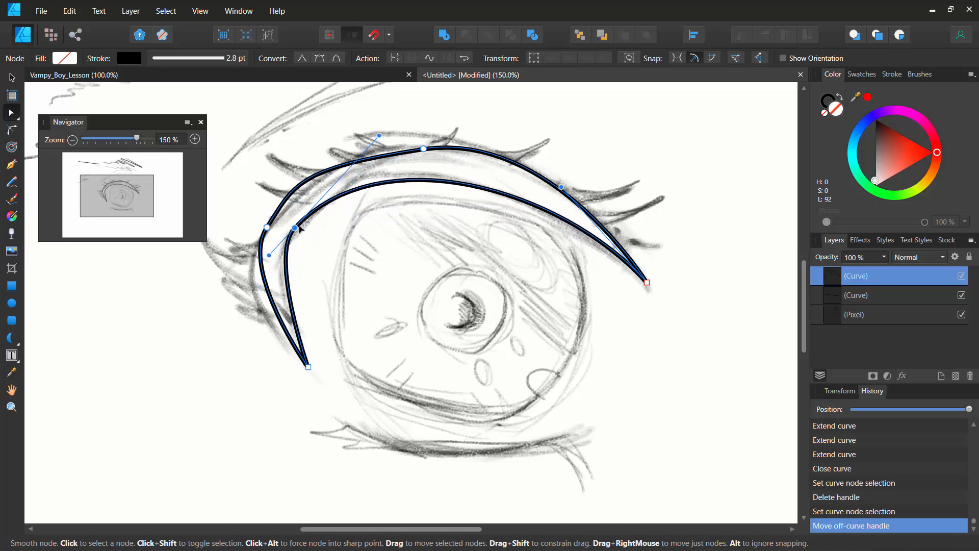
pyautogui.moveTo(379, 135); pyautogui.dragTo(392, 123)
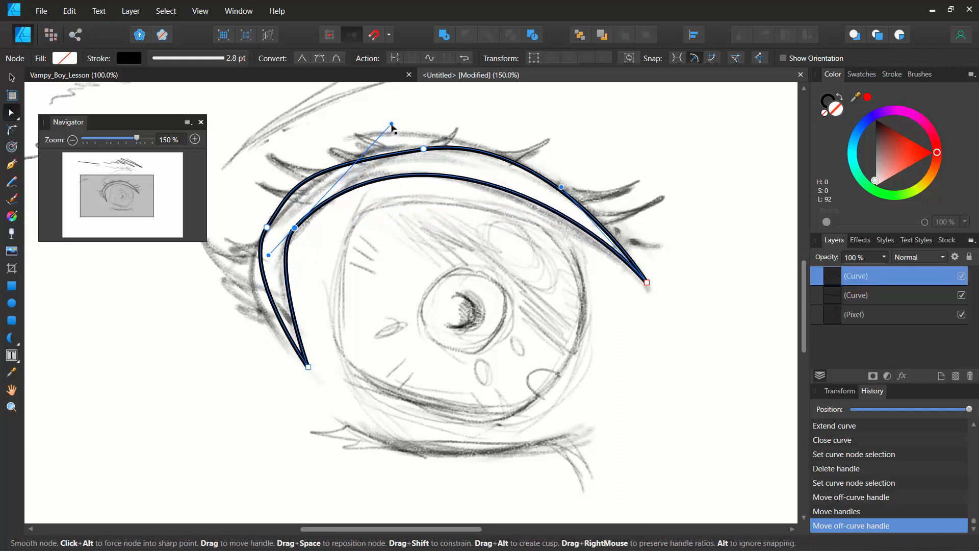
# Delete the top node on the crescent's outer edge and refit that edge to the sketched lash line with its remaining node
pyautogui.click(425, 151)
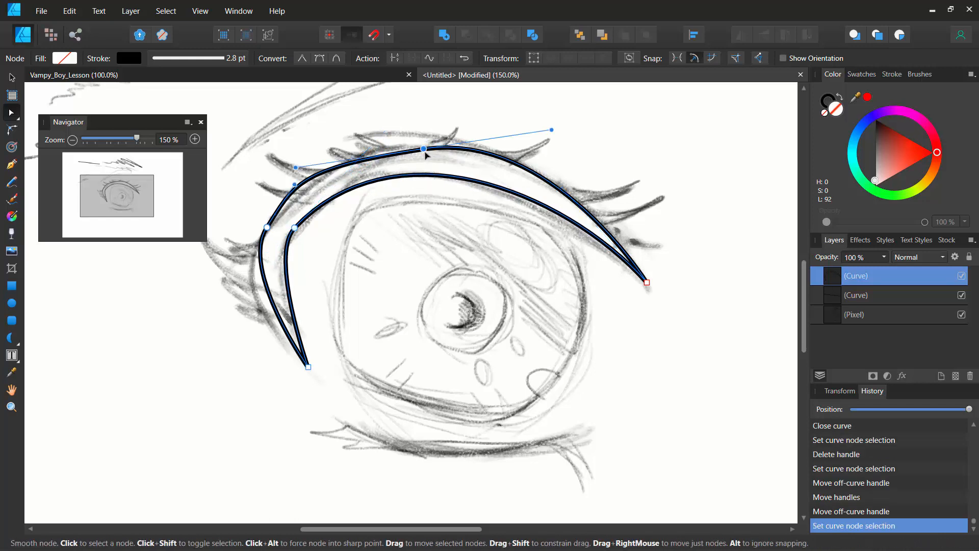
pyautogui.press('Delete')
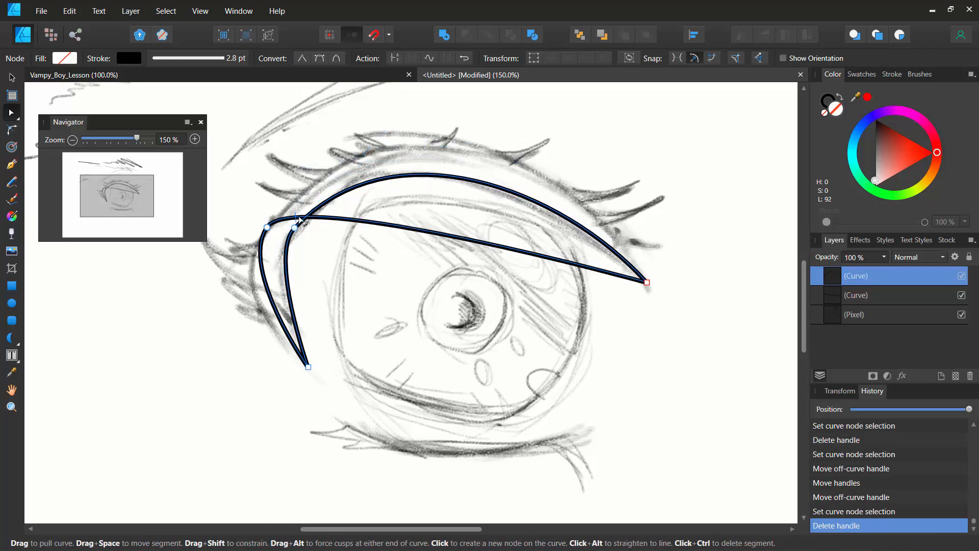
pyautogui.click(268, 228)
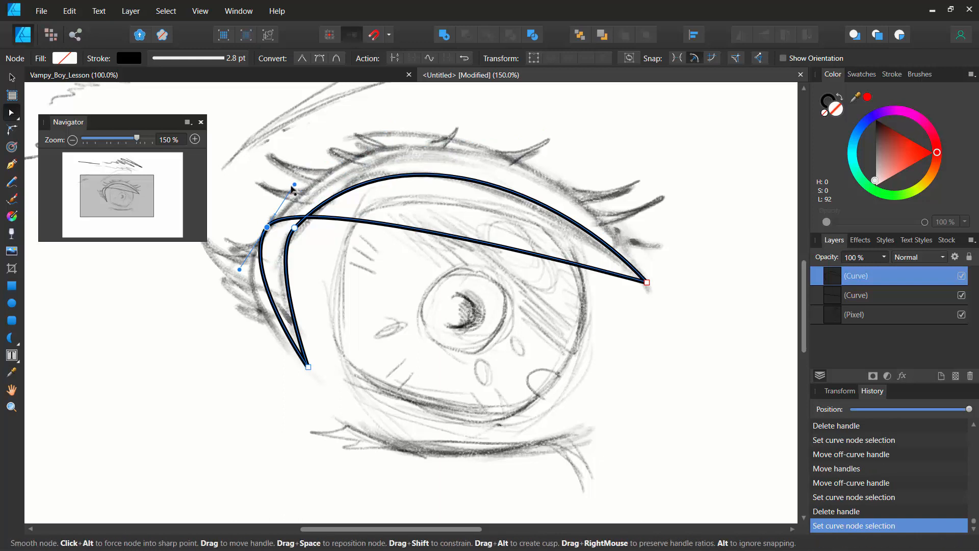
pyautogui.moveTo(294, 184); pyautogui.dragTo(459, 103)
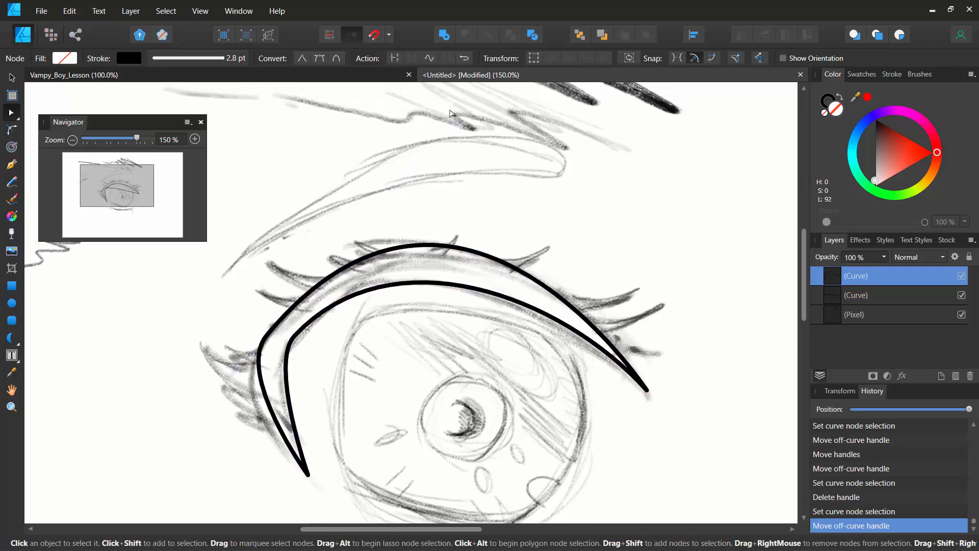
pyautogui.moveTo(268, 337); pyautogui.dragTo(260, 347)
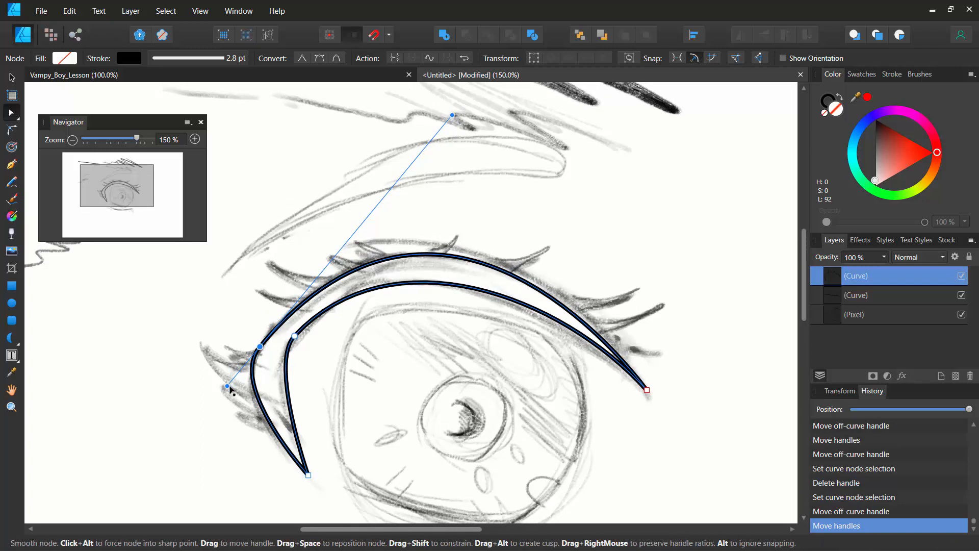
pyautogui.moveTo(229, 393); pyautogui.dragTo(230, 397)
# Round the inner edge of the crescent near the inner eye corner by adjusting its node and handle, and deselect the curve
pyautogui.click(295, 337)
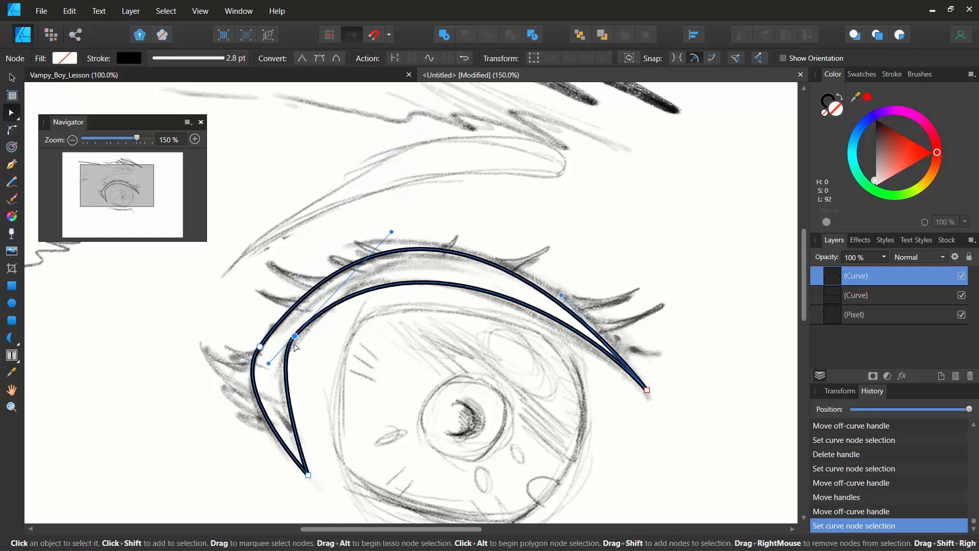
pyautogui.moveTo(268, 364); pyautogui.dragTo(258, 383)
pyautogui.moveTo(297, 340); pyautogui.dragTo(295, 340)
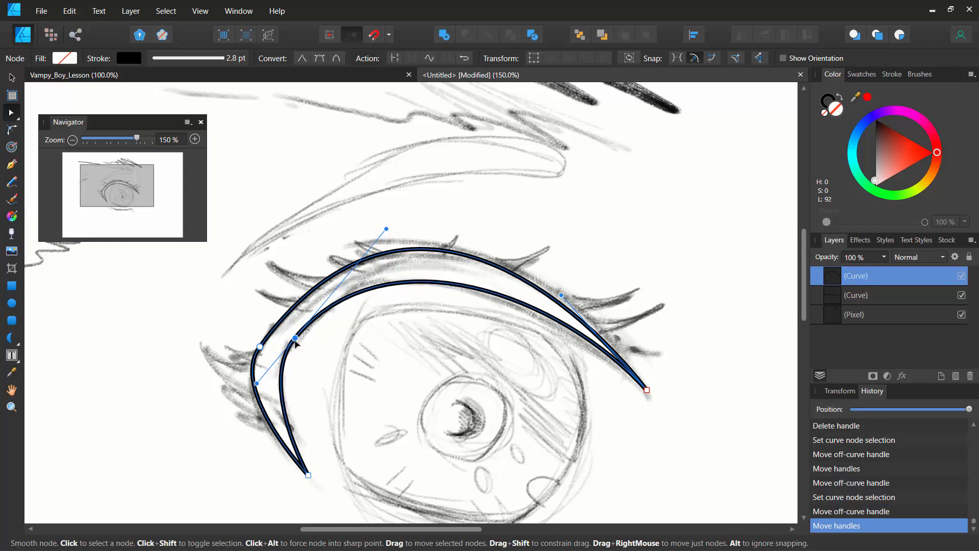
pyautogui.click(227, 322)
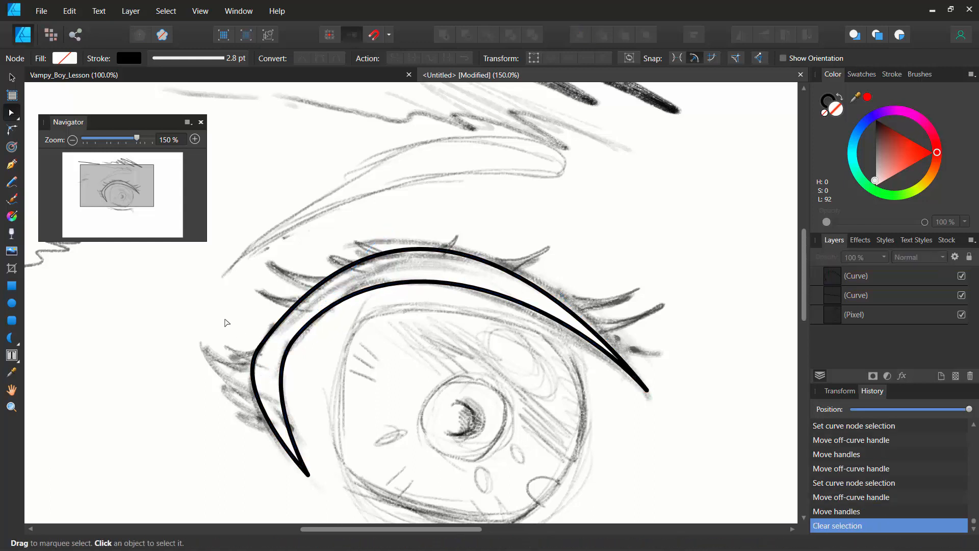
# Fill the upper lash line crescent with black and lower its layer opacity to 7%
pyautogui.click(295, 342)
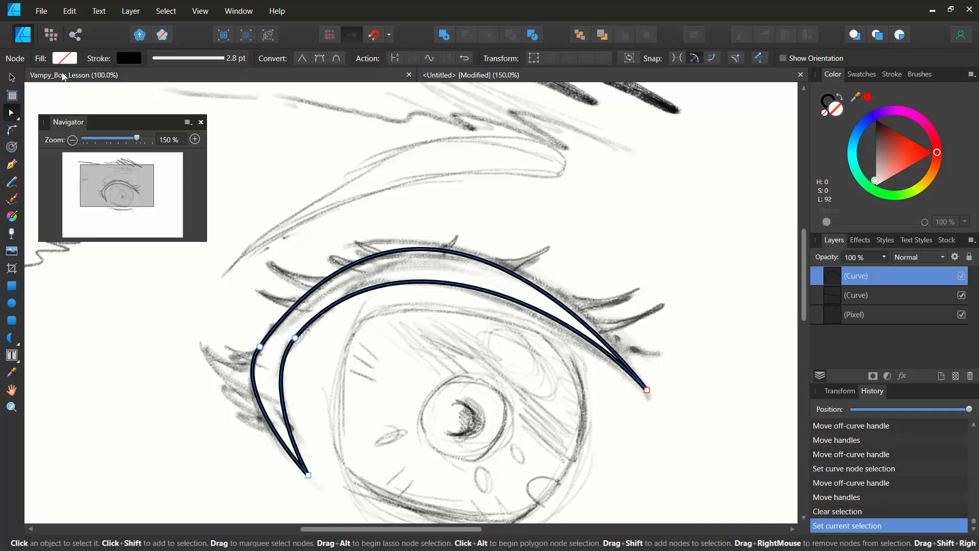
pyautogui.click(61, 64)
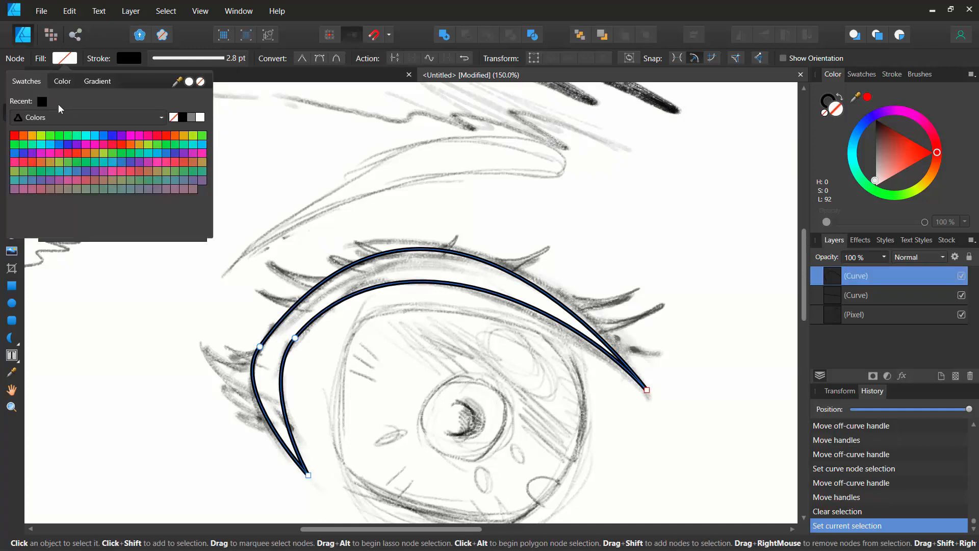
pyautogui.click(184, 118)
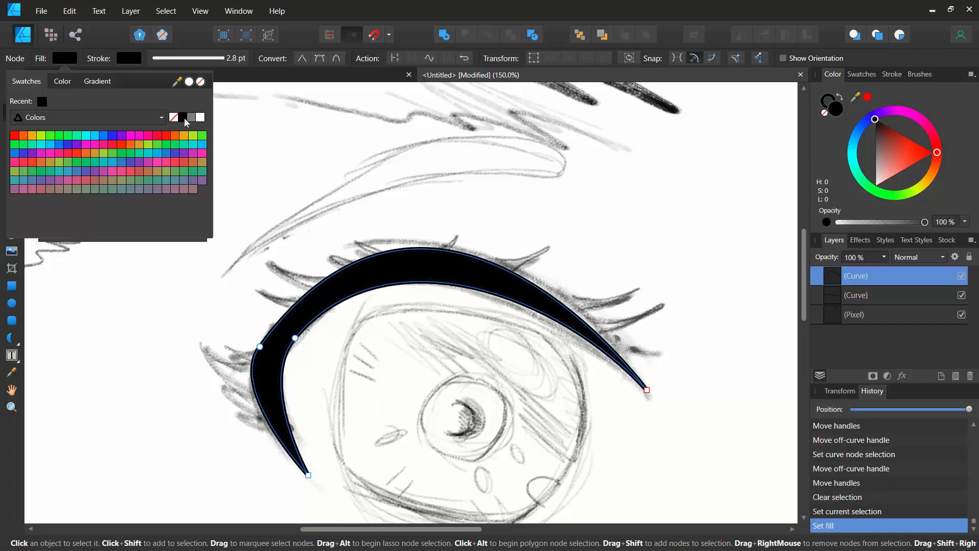
pyautogui.click(884, 262)
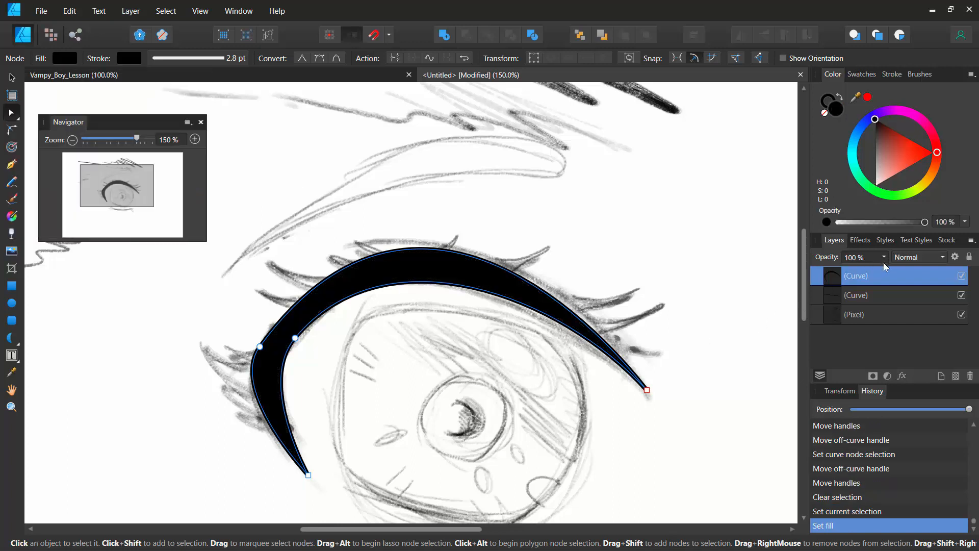
pyautogui.click(882, 259)
pyautogui.click(885, 257)
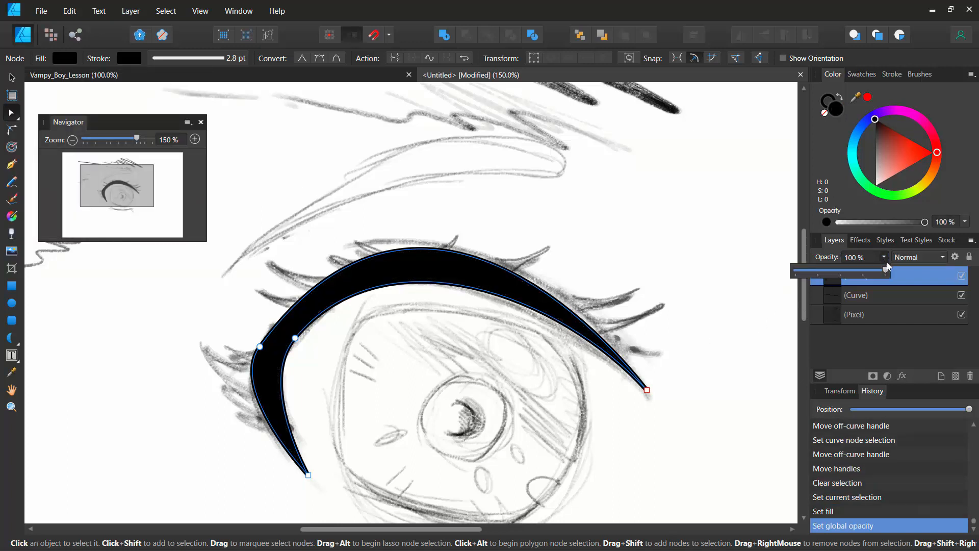
pyautogui.moveTo(871, 275); pyautogui.dragTo(805, 284)
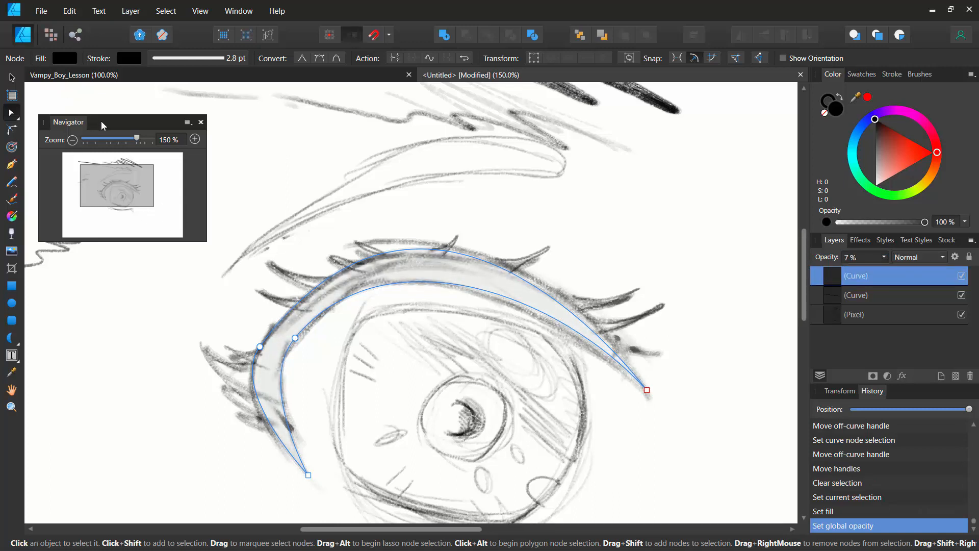
# Show the Assets studio and move the floating Navigator clear of it onto the canvas
pyautogui.moveTo(106, 128); pyautogui.dragTo(161, 129)
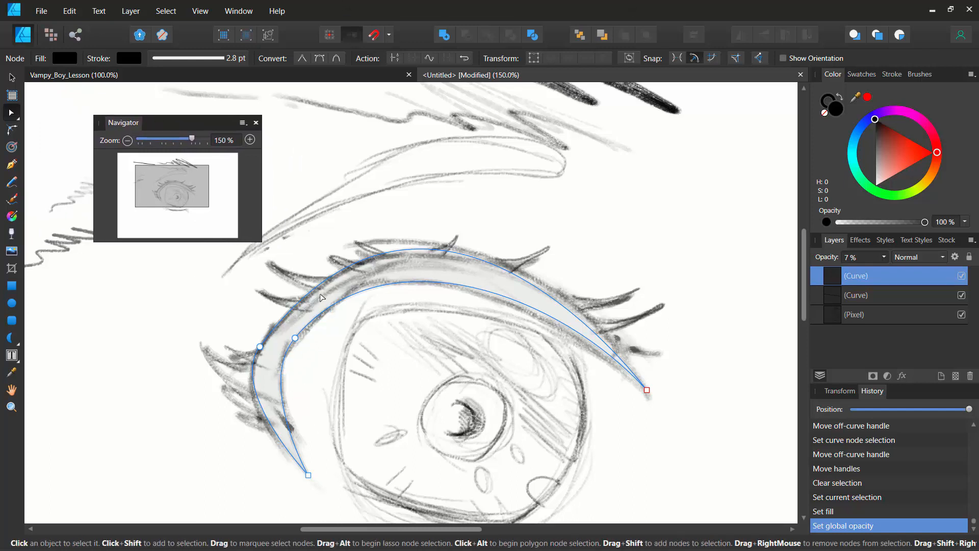
pyautogui.click(202, 13)
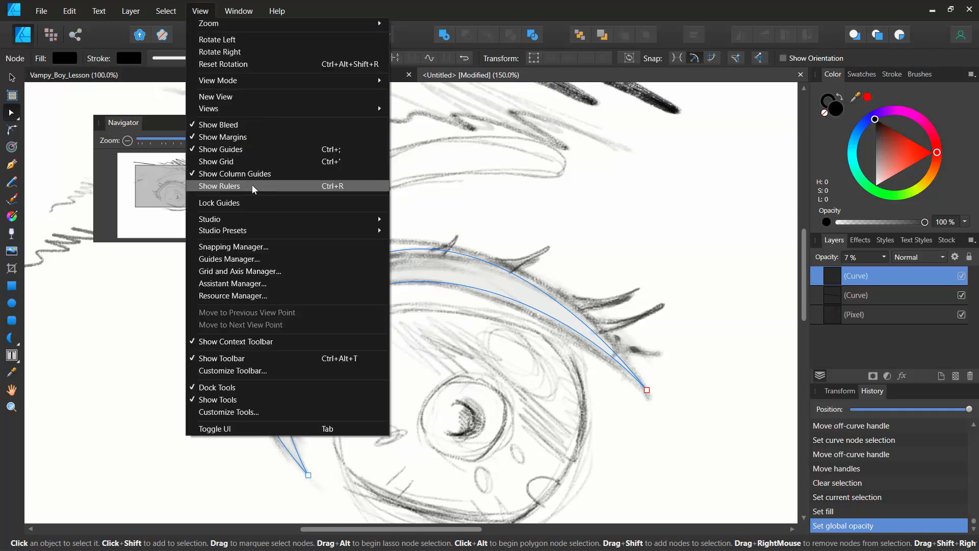
pyautogui.moveTo(256, 224)
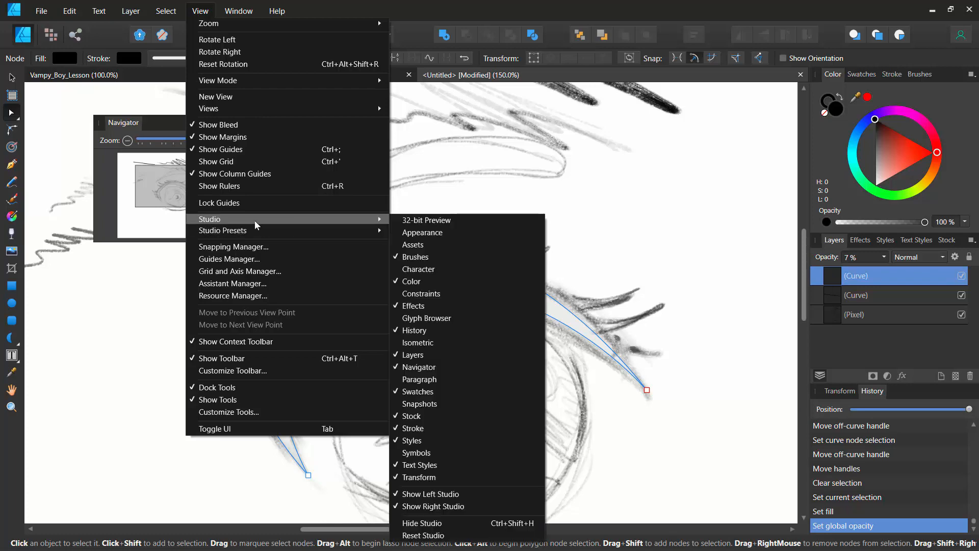
pyautogui.click(406, 244)
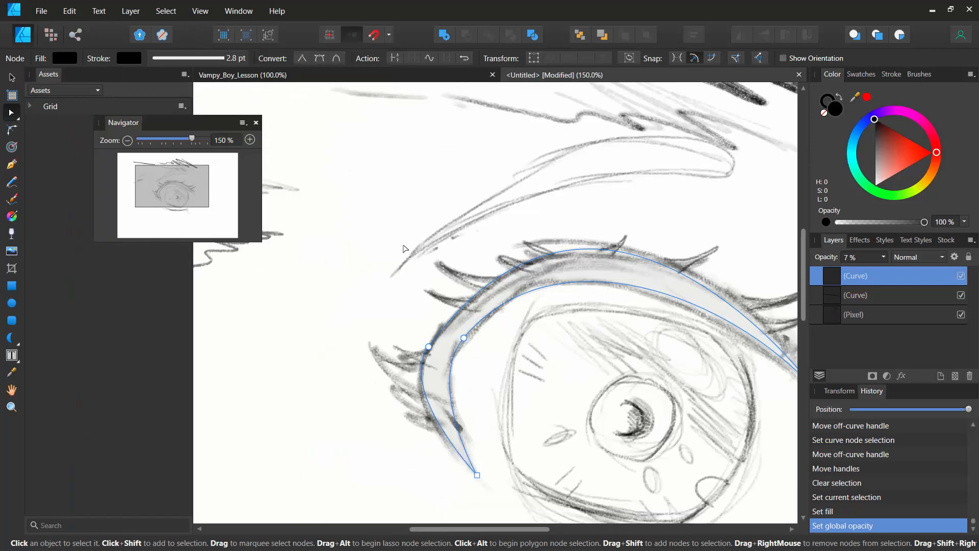
pyautogui.moveTo(130, 122); pyautogui.dragTo(276, 110)
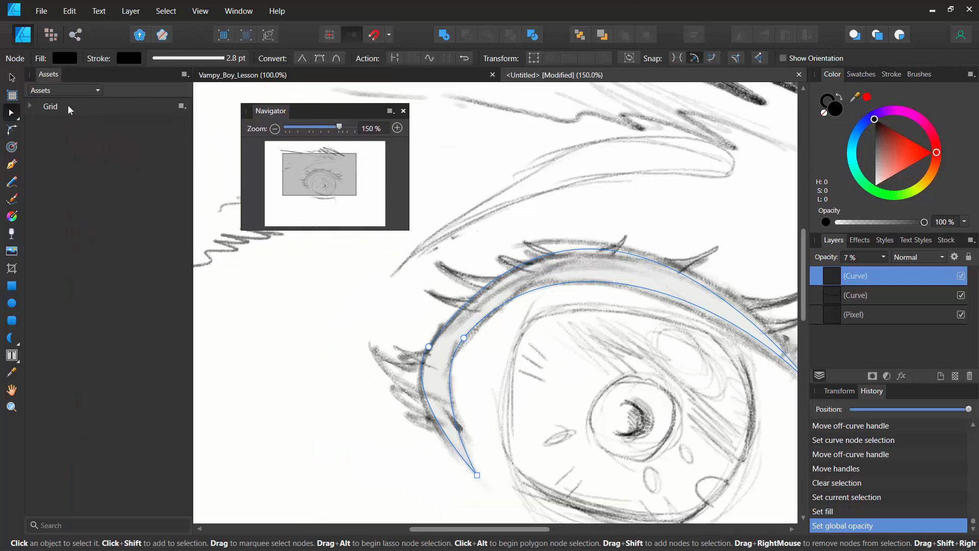
# Switch the assets to the Manga_Eyes category and expand the Manga_eye_set_1 subcategory
pyautogui.click(83, 91)
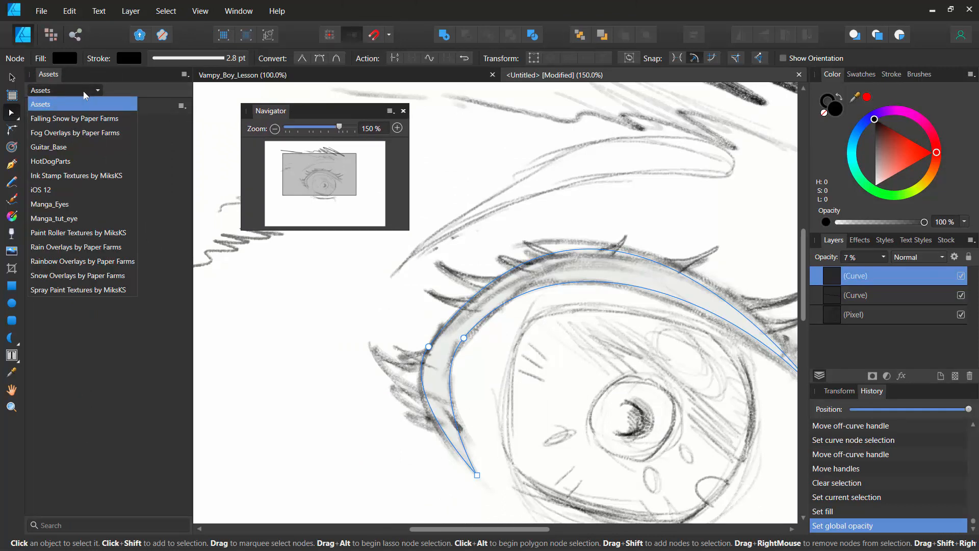
pyautogui.click(67, 205)
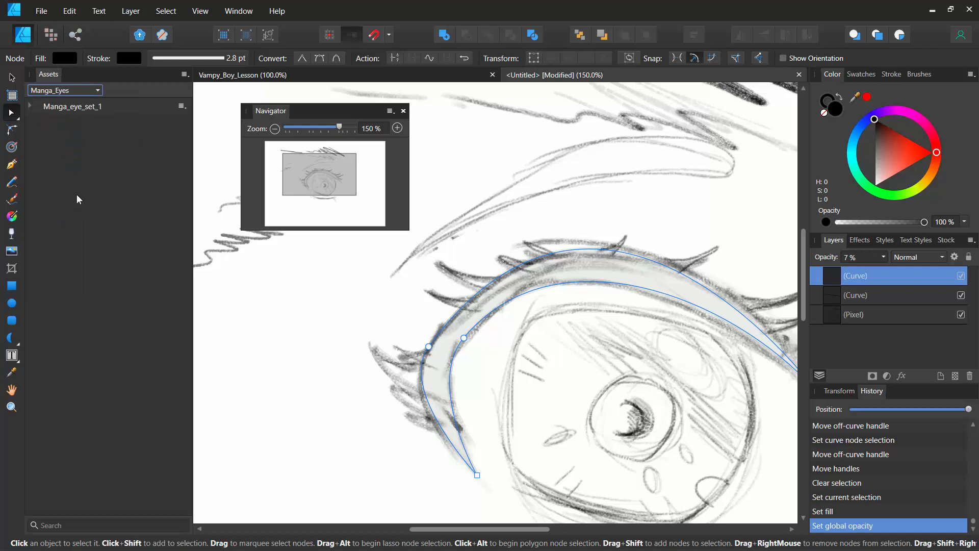
pyautogui.click(30, 106)
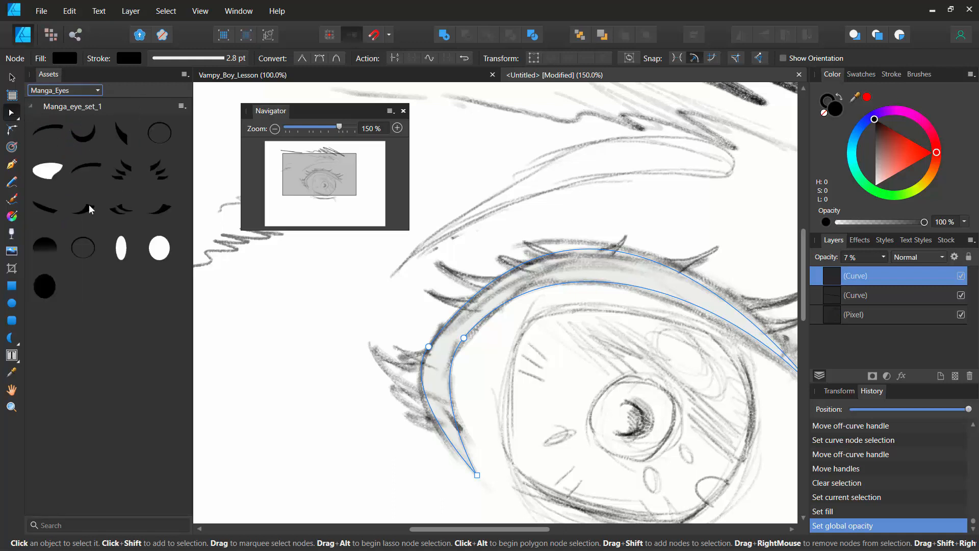
# Collapse the Manga_eye_set_1 subcategory and create a new asset category named "Beautiful Animie Eye"
pyautogui.click(32, 106)
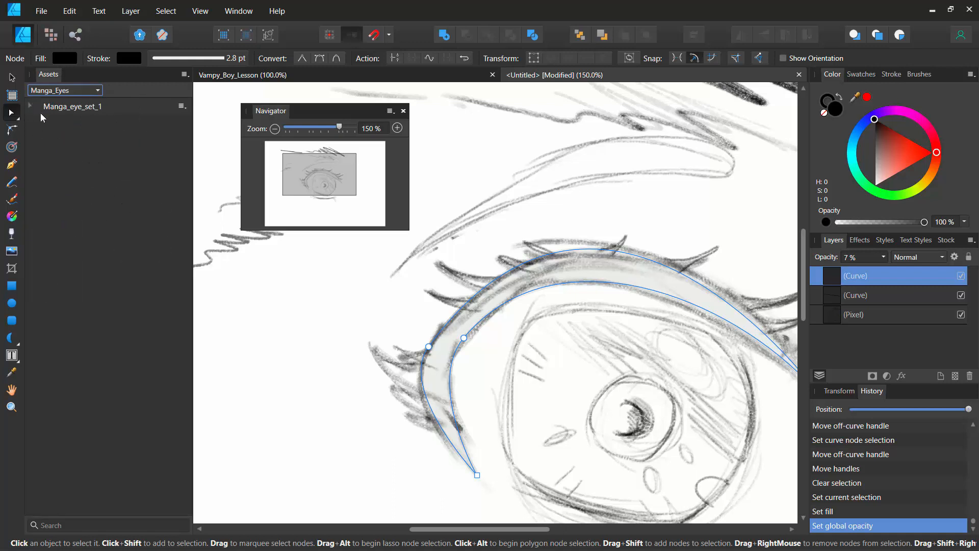
pyautogui.click(185, 74)
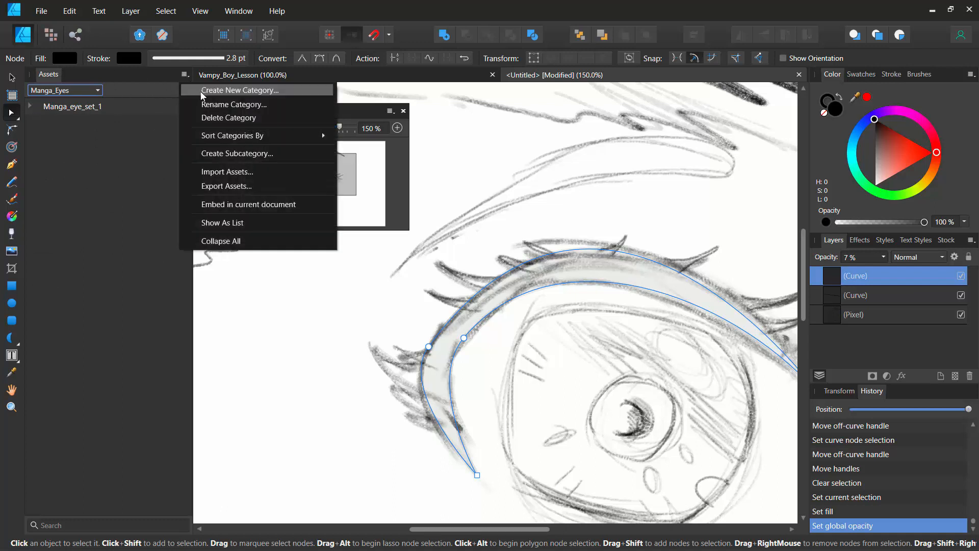
pyautogui.click(203, 90)
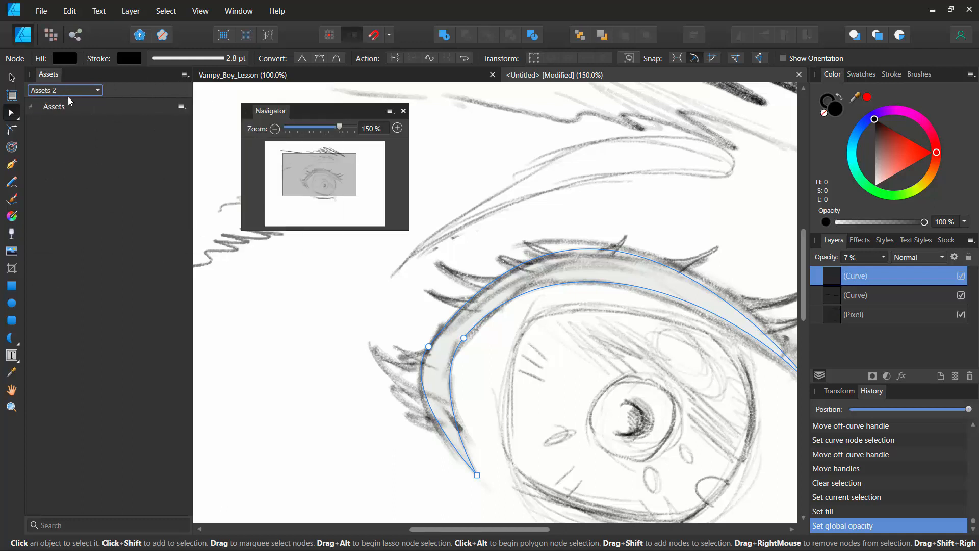
pyautogui.click(185, 74)
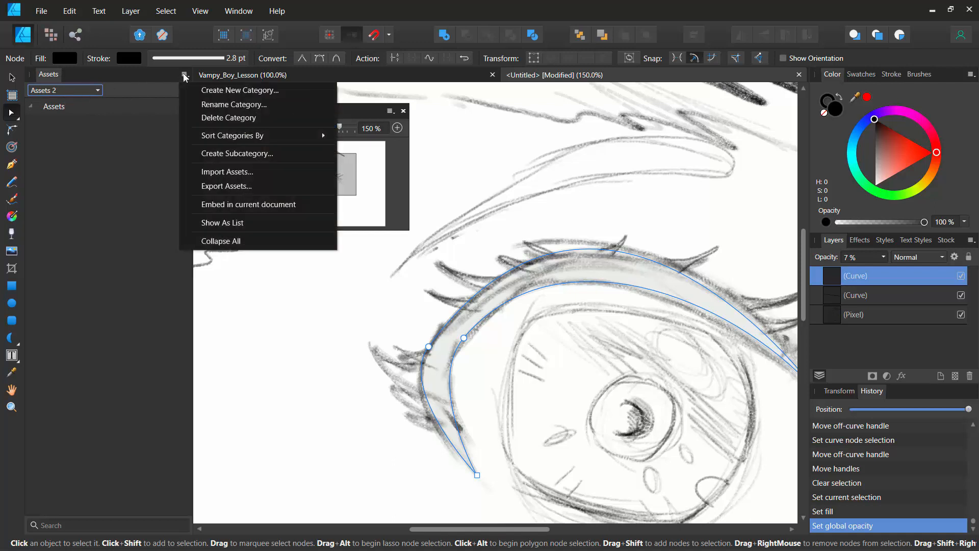
pyautogui.click(209, 104)
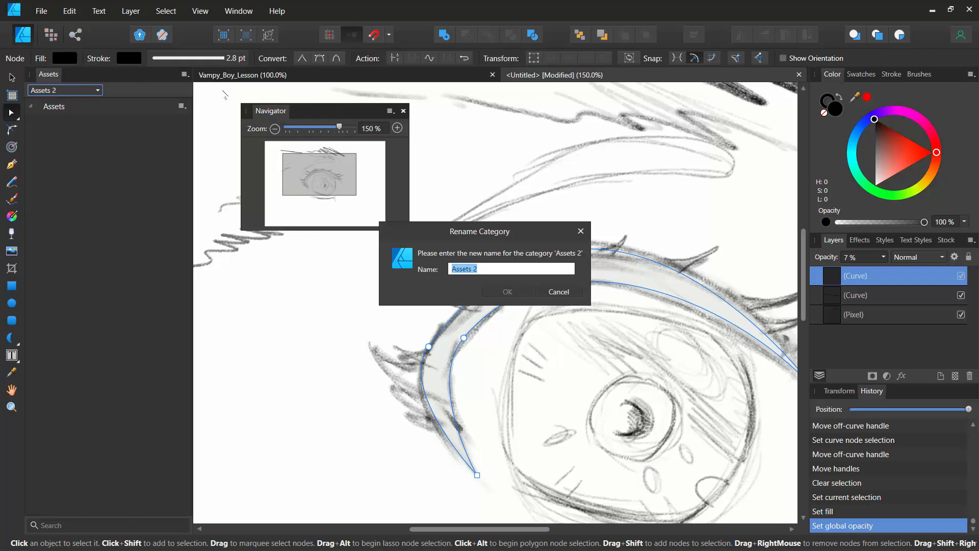
pyautogui.write('Beautiful ')
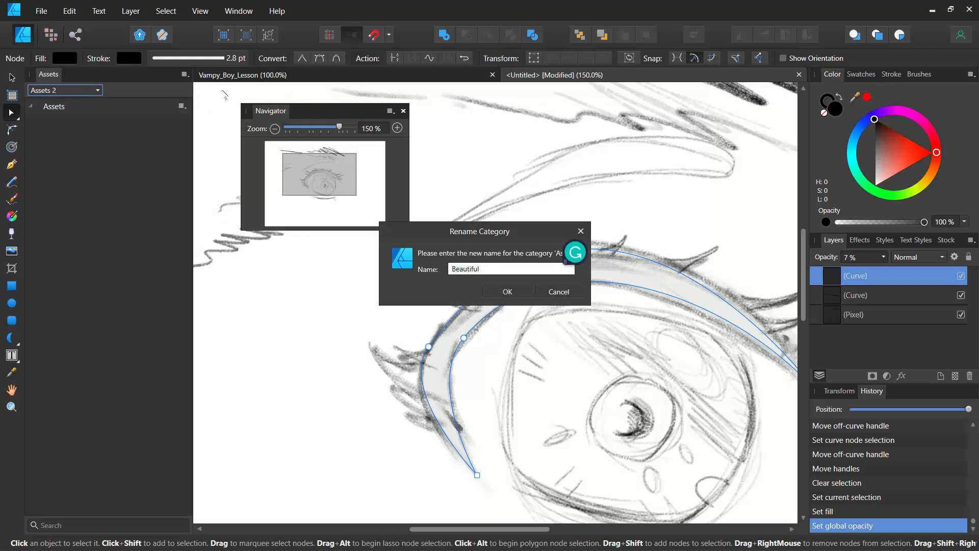
pyautogui.write('Animie Eye')
pyautogui.press('Return')
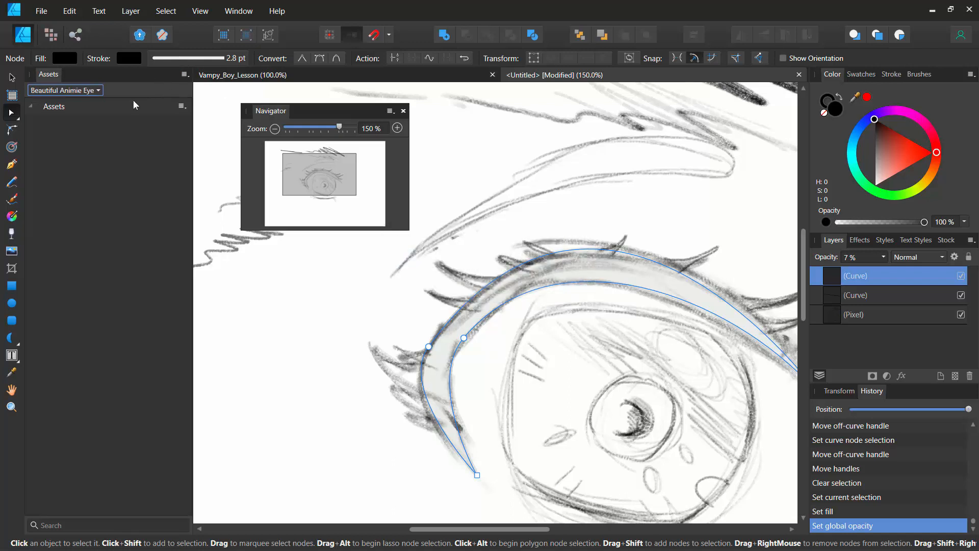
# Rename the new category's "Assets" subcategory to "Animie Eye Parts"
pyautogui.click(181, 106)
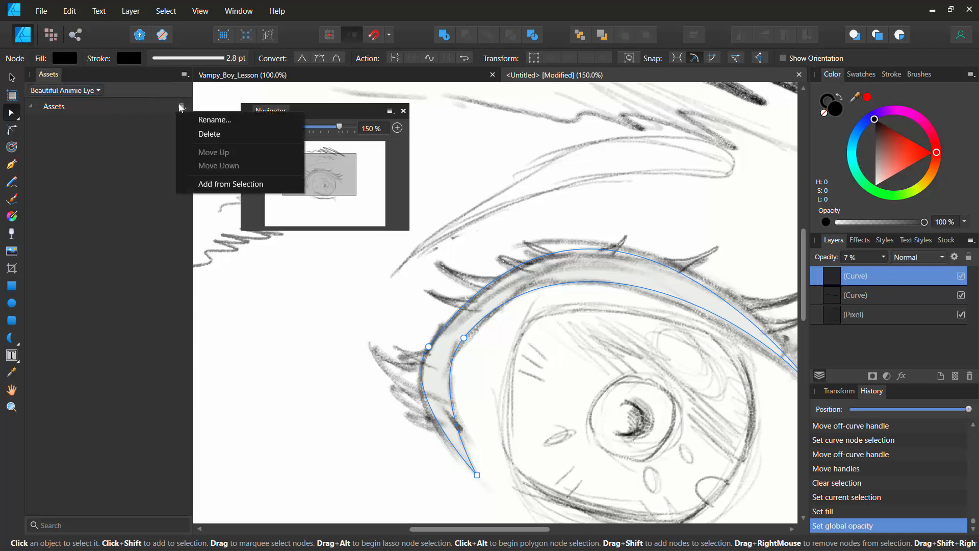
pyautogui.click(199, 121)
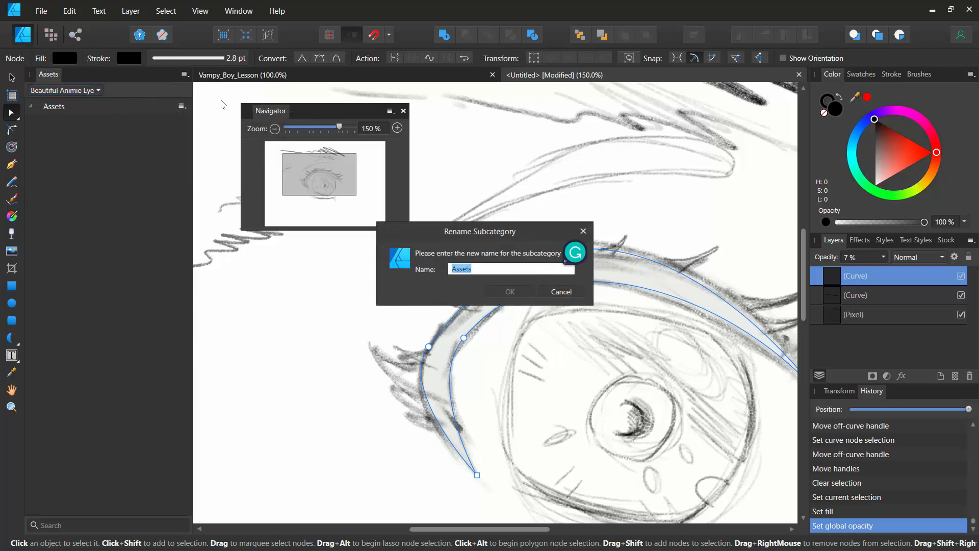
pyautogui.write('Animie Eye ')
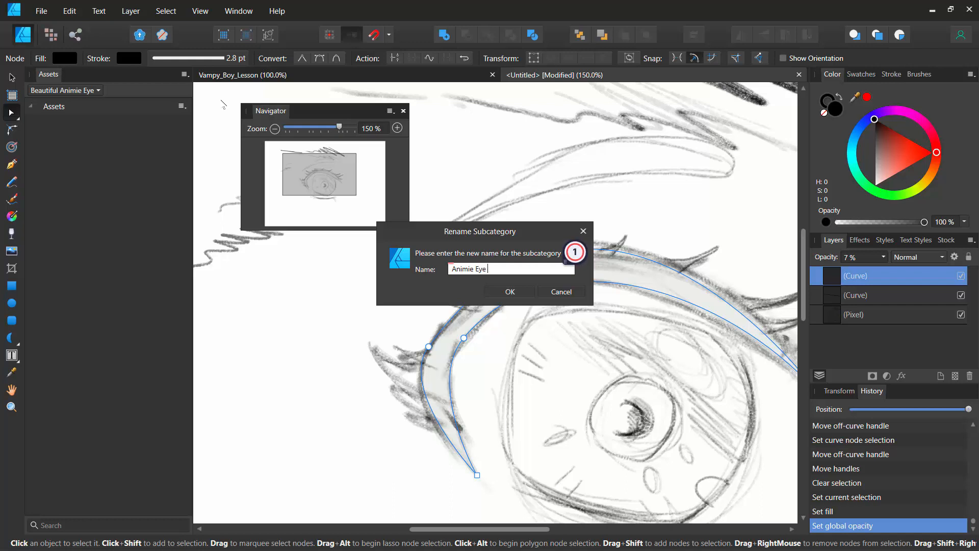
pyautogui.write('Parts')
pyautogui.press('Return')
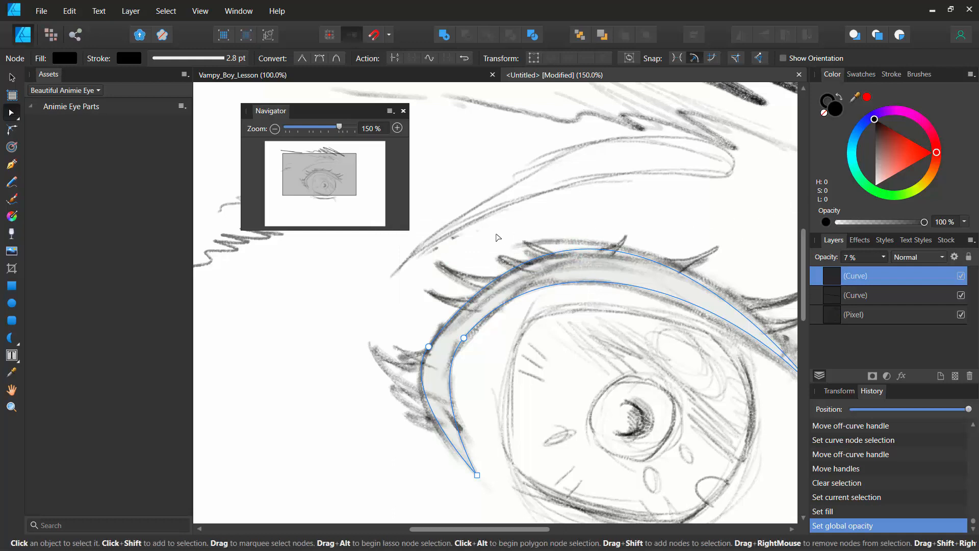
# Select the faded upper lash line crescent with the Move tool and add it to the Animie Eye Parts subcategory
pyautogui.click(12, 77)
pyautogui.click(542, 233)
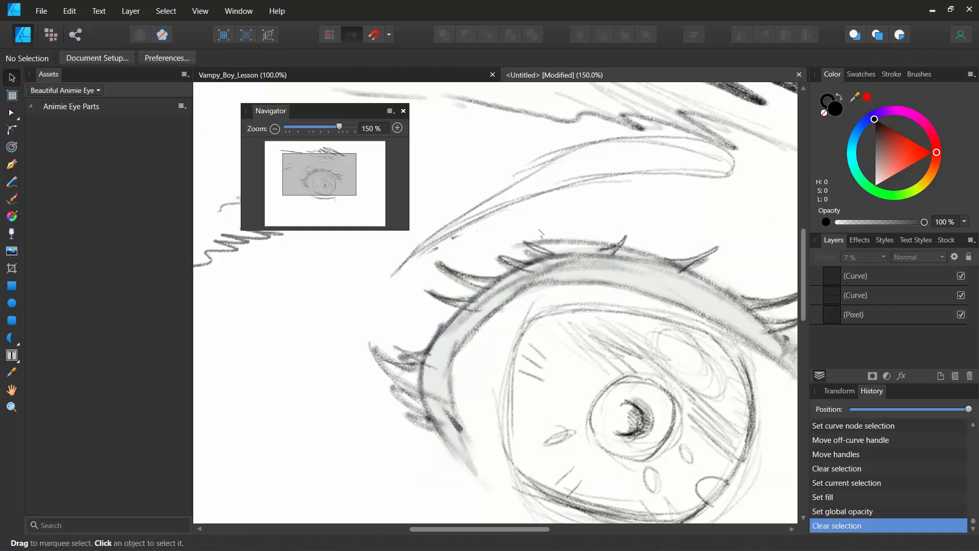
pyautogui.click(570, 284)
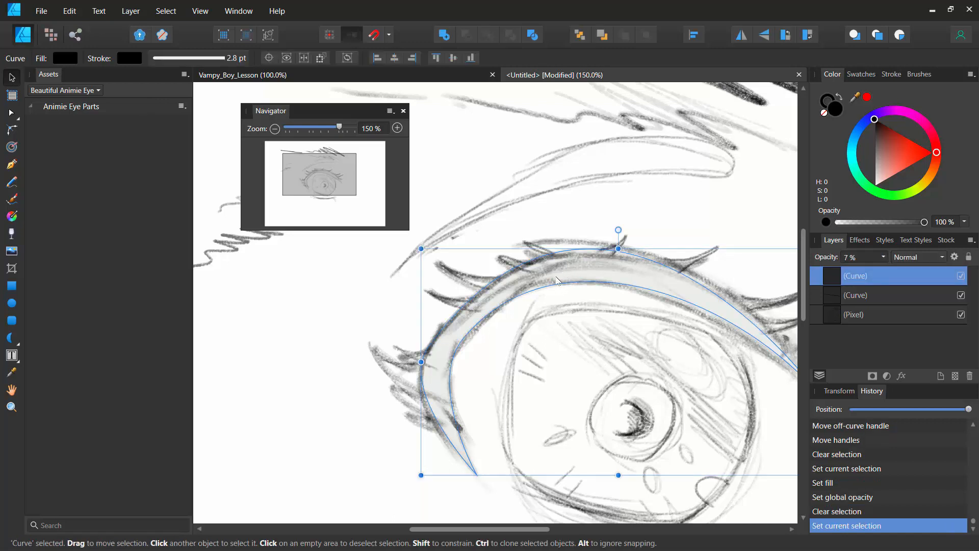
pyautogui.click(182, 107)
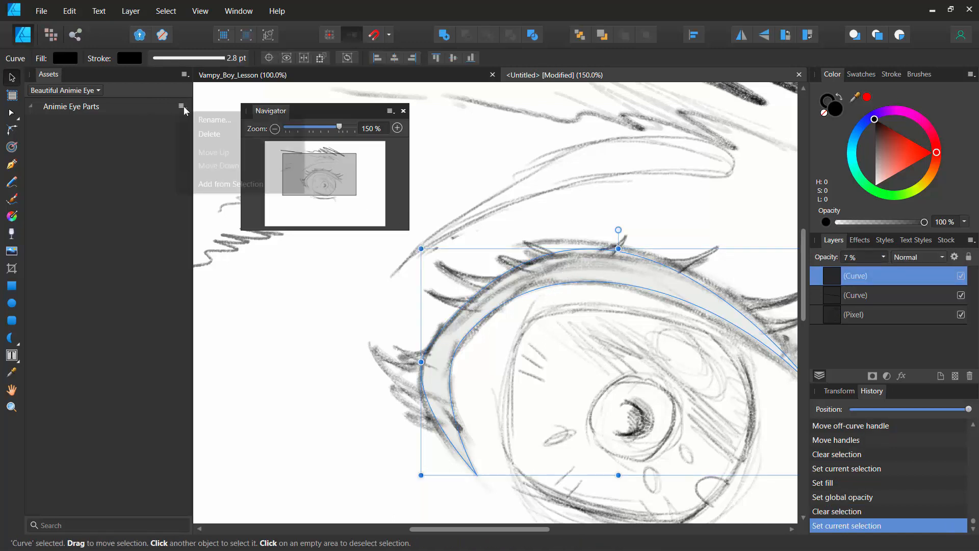
pyautogui.click(212, 185)
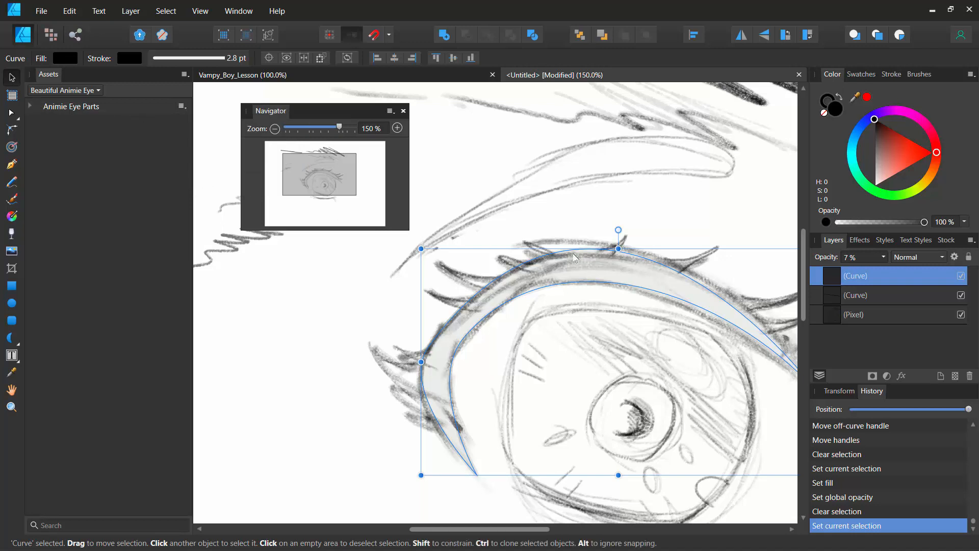
# Set the lash line's layer opacity to 100%, add it to Animie Eye Parts again, and expand the subcategory
pyautogui.click(884, 257)
pyautogui.moveTo(881, 270); pyautogui.dragTo(977, 279)
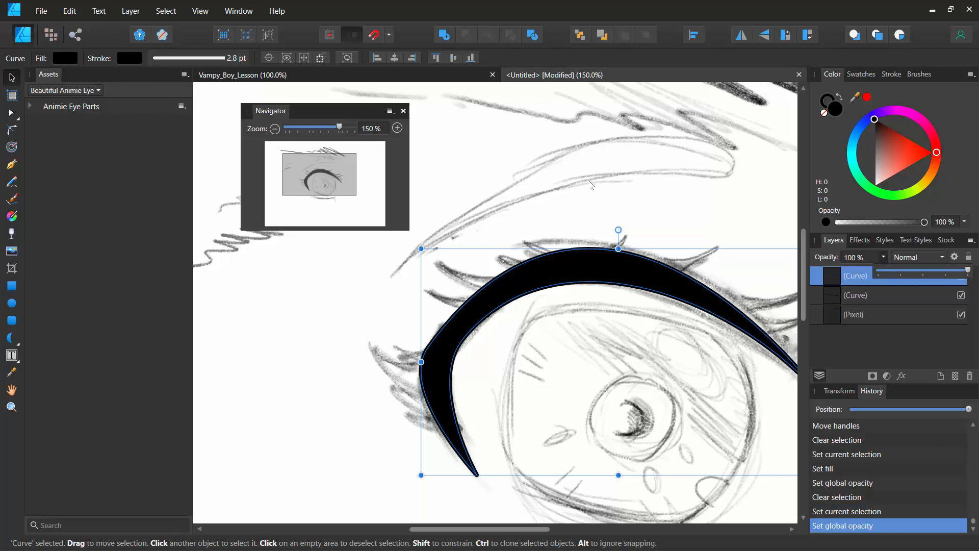
pyautogui.click(181, 108)
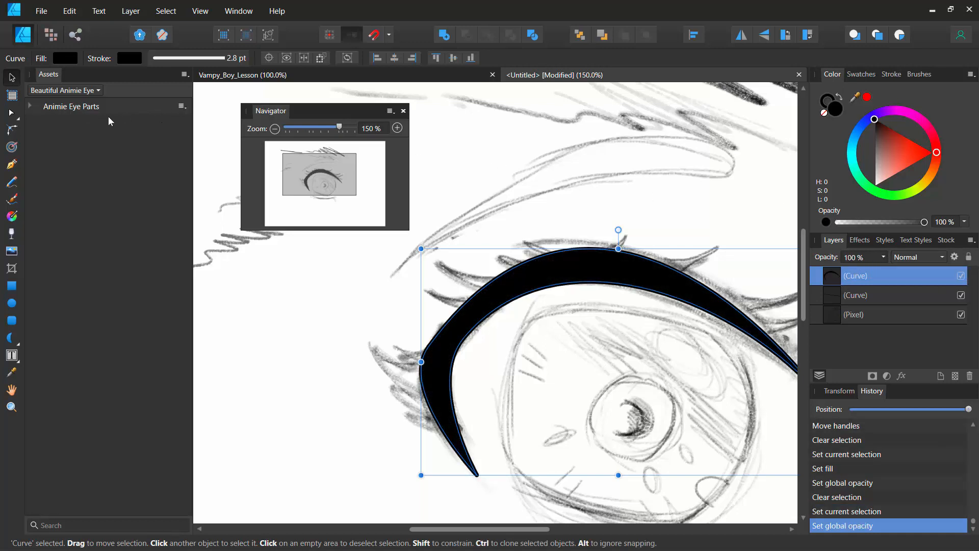
pyautogui.click(181, 107)
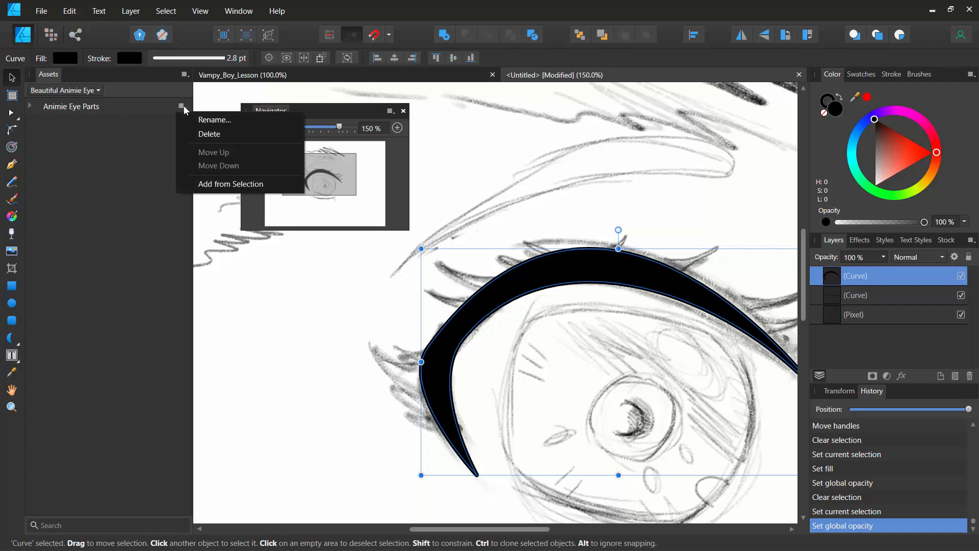
pyautogui.click(213, 185)
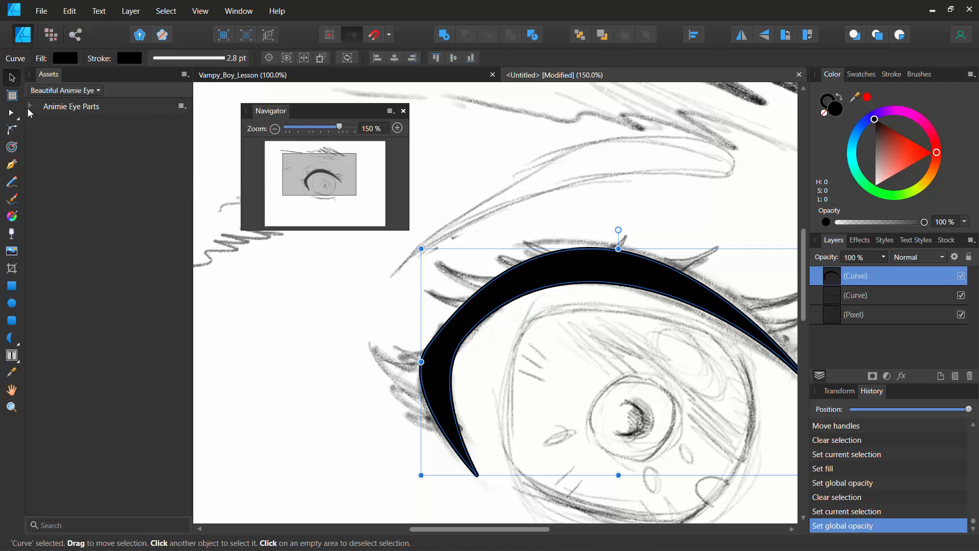
pyautogui.click(30, 106)
# Try placing and moving a copy of the black lash asset on the canvas, delete it, and undo the original lash line's deletion
pyautogui.moveTo(83, 129); pyautogui.dragTo(314, 286)
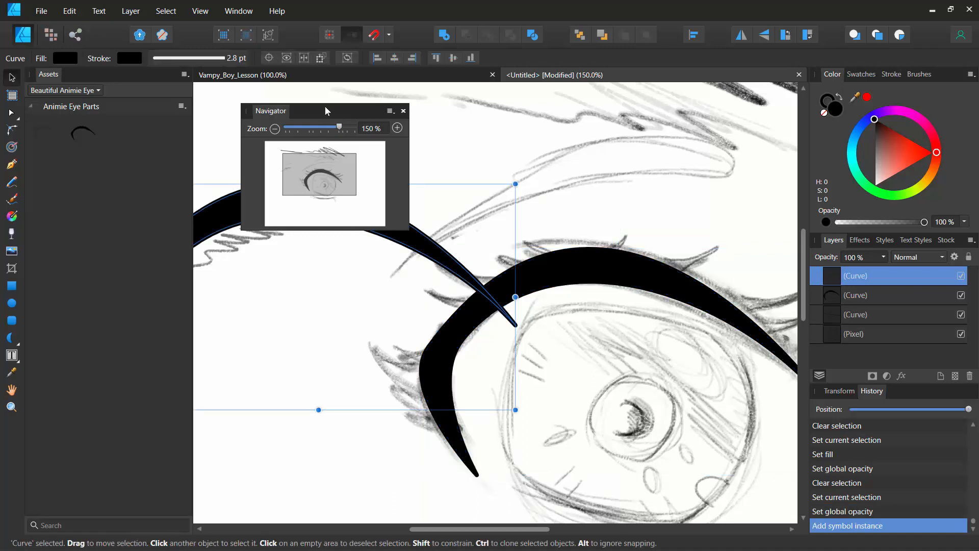
pyautogui.moveTo(326, 111); pyautogui.dragTo(524, 380)
pyautogui.moveTo(318, 203); pyautogui.dragTo(414, 175)
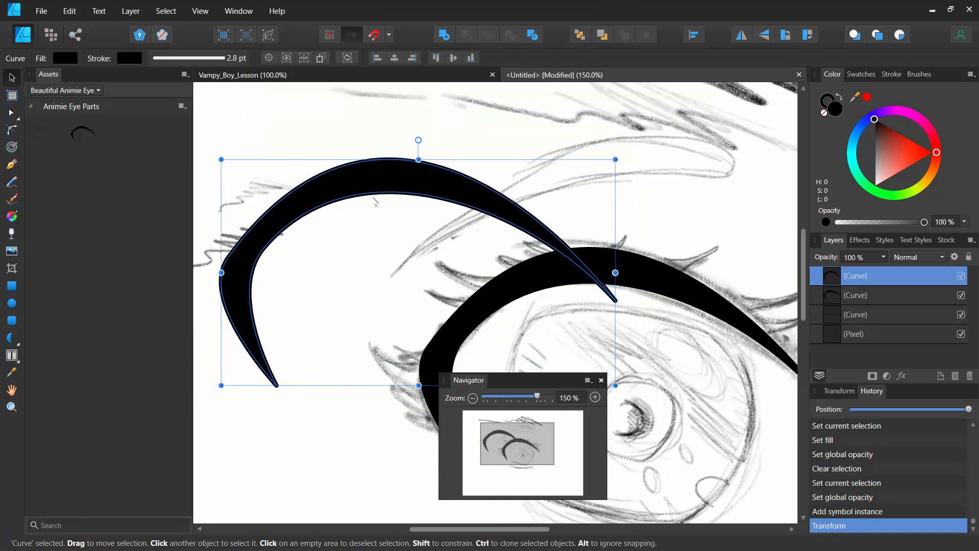
pyautogui.press('Delete')
pyautogui.press('Delete')
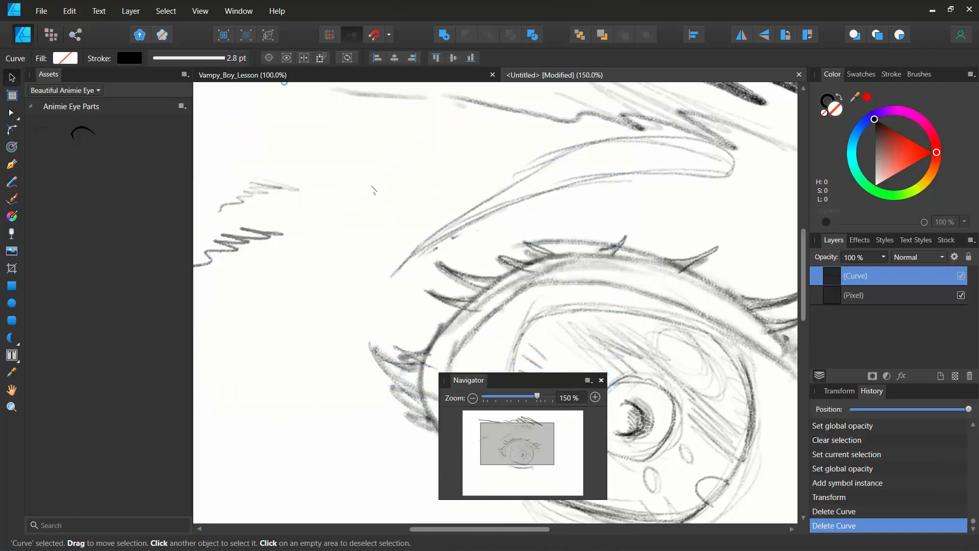
pyautogui.hotkey('ctrl', 'z')
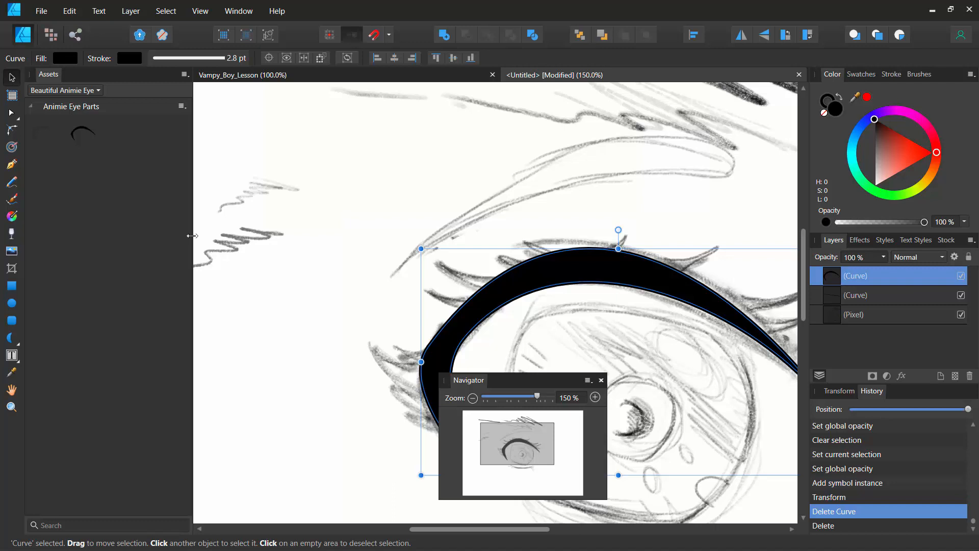
# Narrow the Assets studio to widen the canvas, and try the lash line at 0% opacity before restoring it to 100%
pyautogui.moveTo(191, 235); pyautogui.dragTo(121, 240)
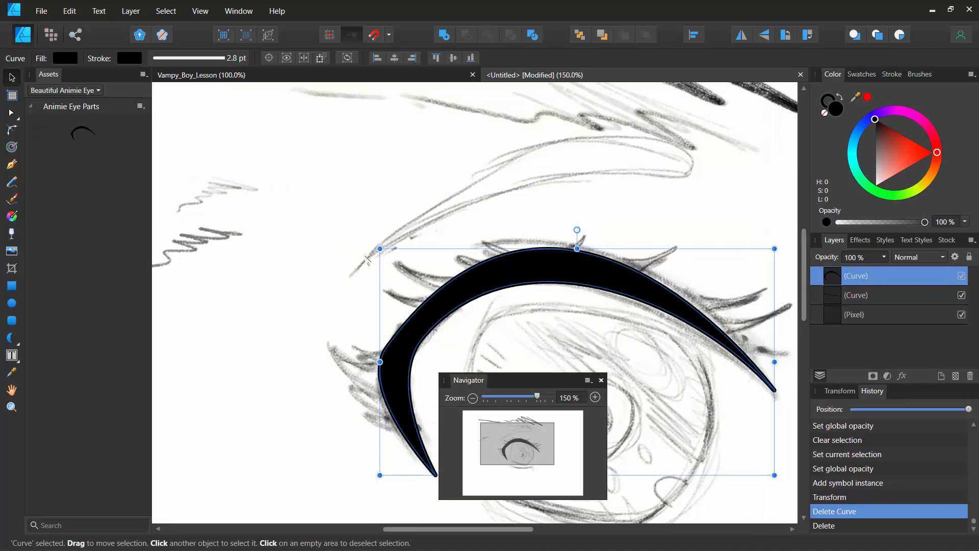
pyautogui.click(885, 256)
pyautogui.moveTo(888, 271); pyautogui.dragTo(780, 280)
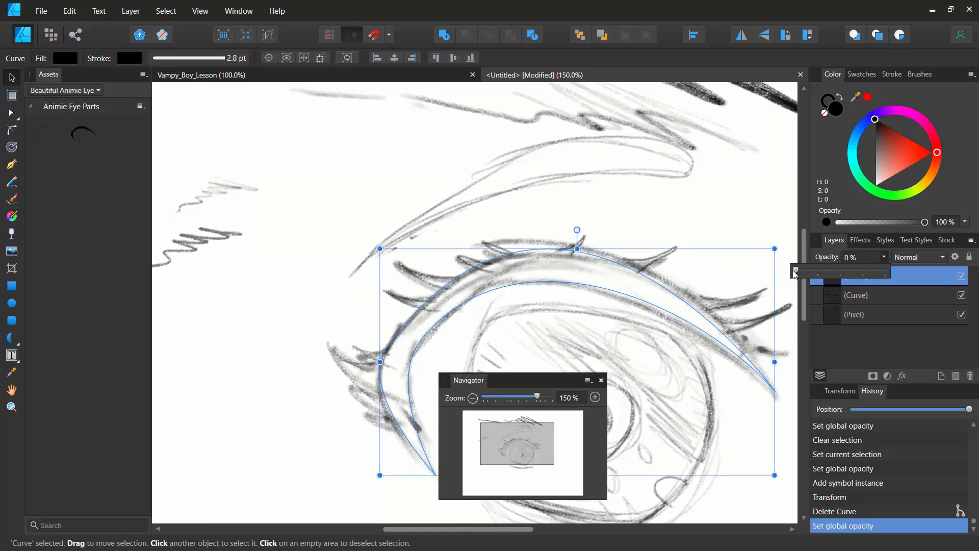
pyautogui.moveTo(794, 274); pyautogui.dragTo(903, 278)
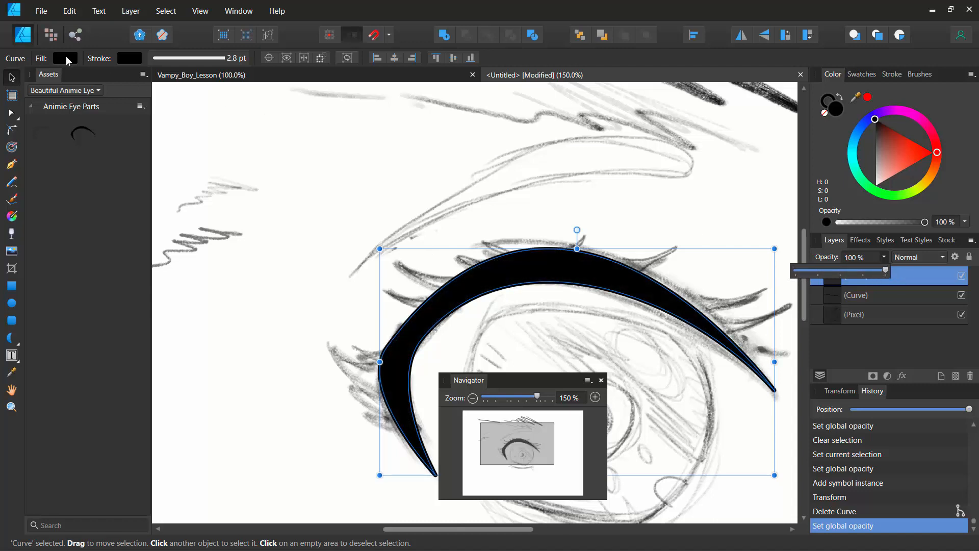
# Remove the lash line's fill, deselect it, and move the Navigator off the eye to the empty canvas beside the eyebrow
pyautogui.click(64, 58)
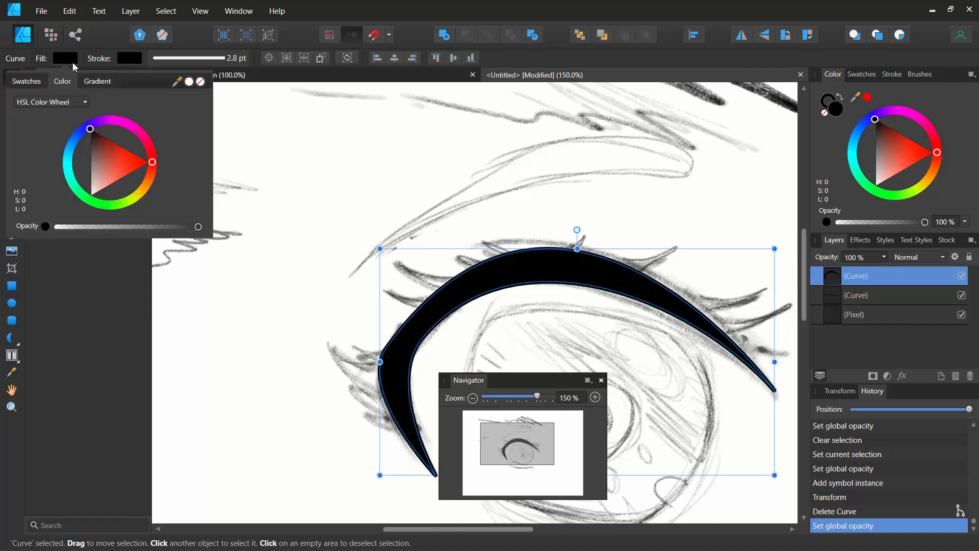
pyautogui.click(200, 82)
pyautogui.click(334, 312)
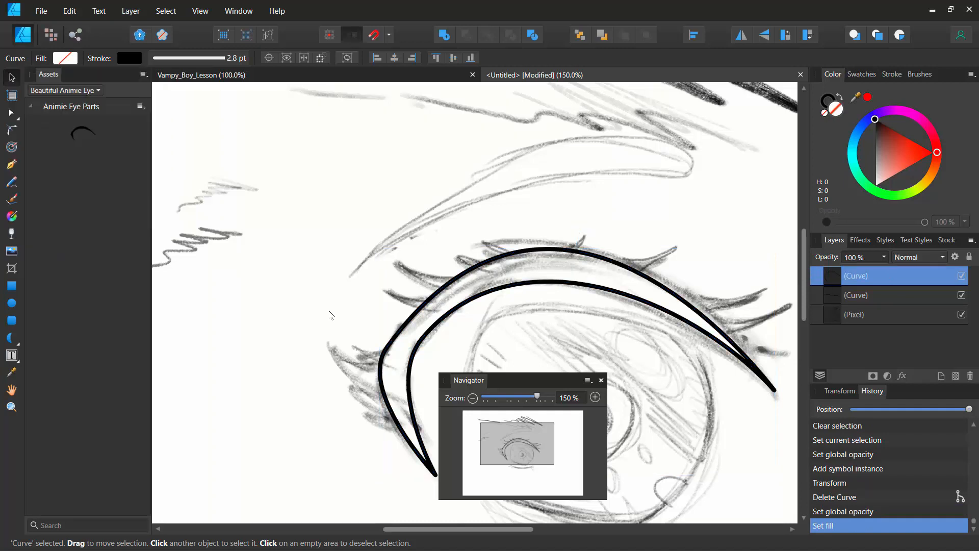
pyautogui.moveTo(508, 378); pyautogui.dragTo(237, 124)
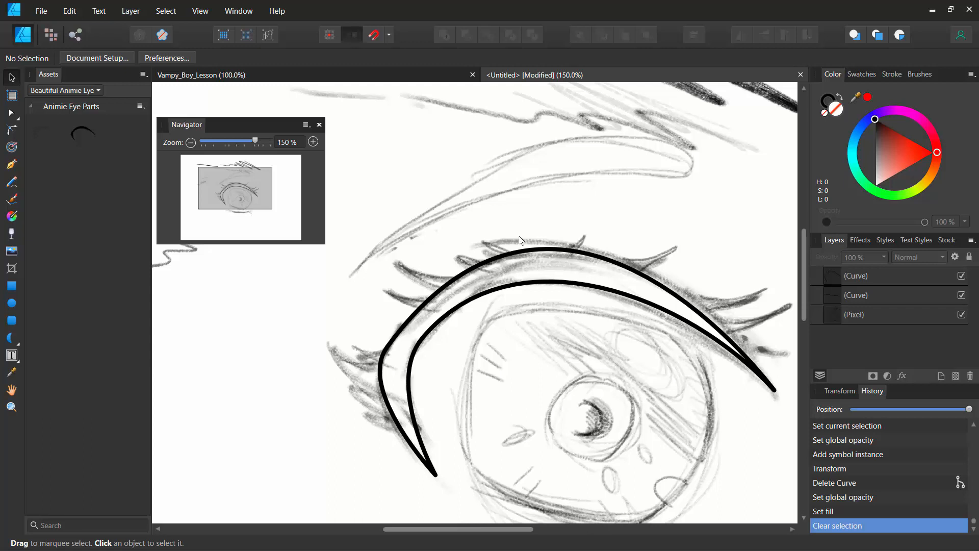
# Draw a closed triangular lash with the Pen tool over the lowest sketched lash at the lash line's outer end
pyautogui.click(12, 164)
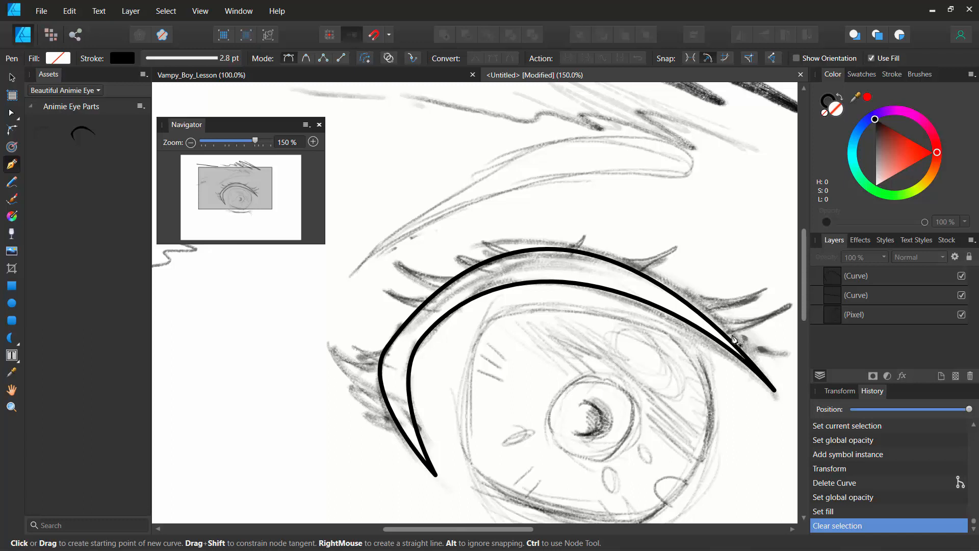
pyautogui.click(733, 335)
pyautogui.moveTo(738, 352); pyautogui.dragTo(787, 353)
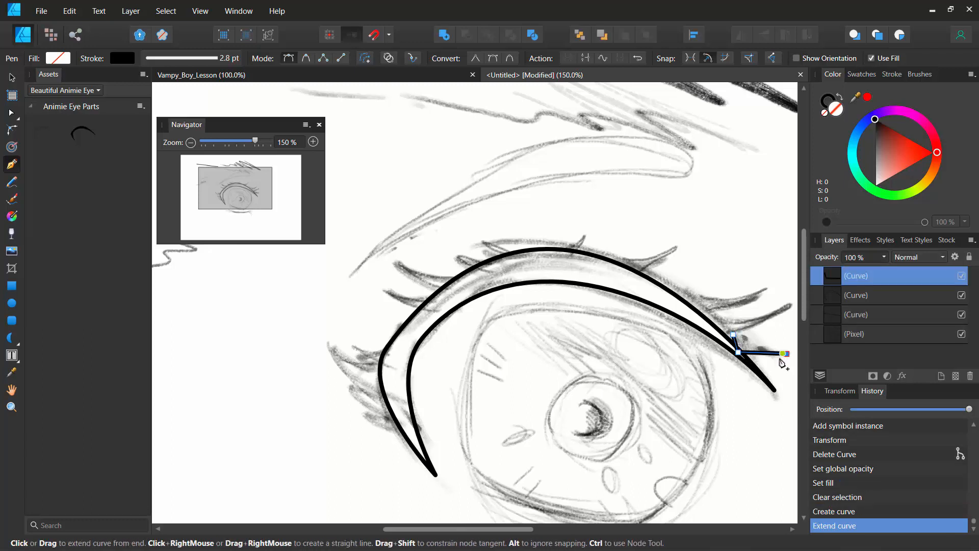
pyautogui.click(734, 335)
# Draw a second closed triangular lash just above the first, with its tip at the end of the long sketched lash
pyautogui.click(716, 317)
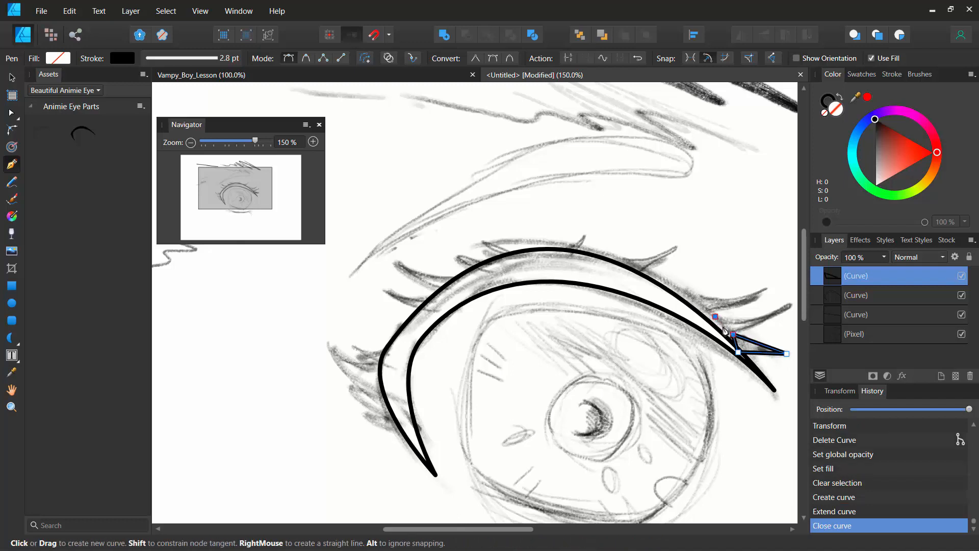
pyautogui.click(725, 331)
pyautogui.click(789, 303)
pyautogui.click(716, 317)
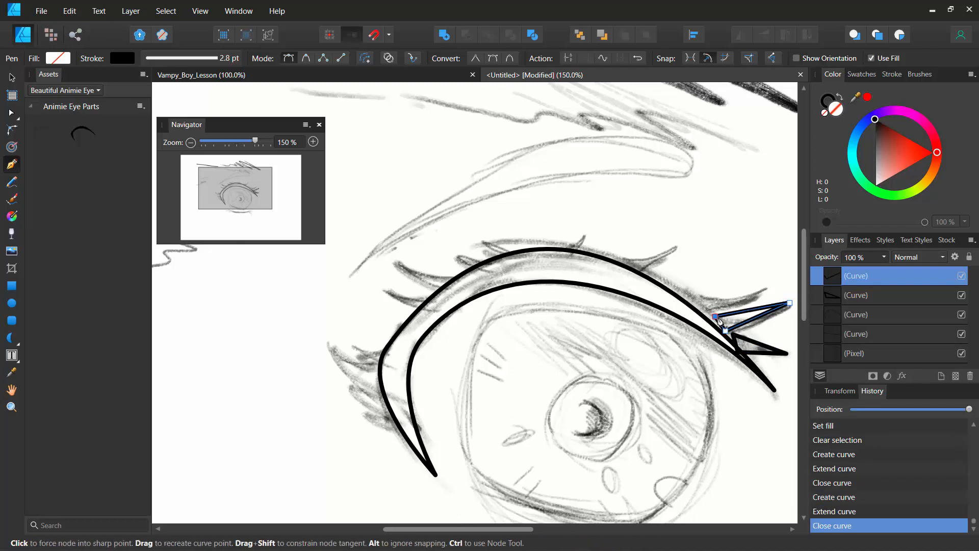
# Draw a third closed triangular lash over the uppermost sketched lash of the outer-corner group
pyautogui.click(706, 308)
pyautogui.click(761, 290)
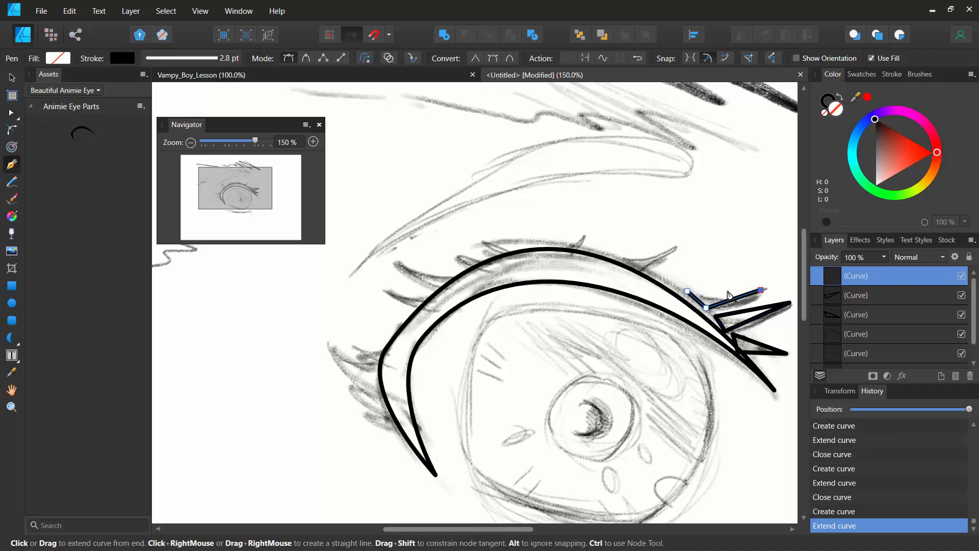
pyautogui.click(687, 290)
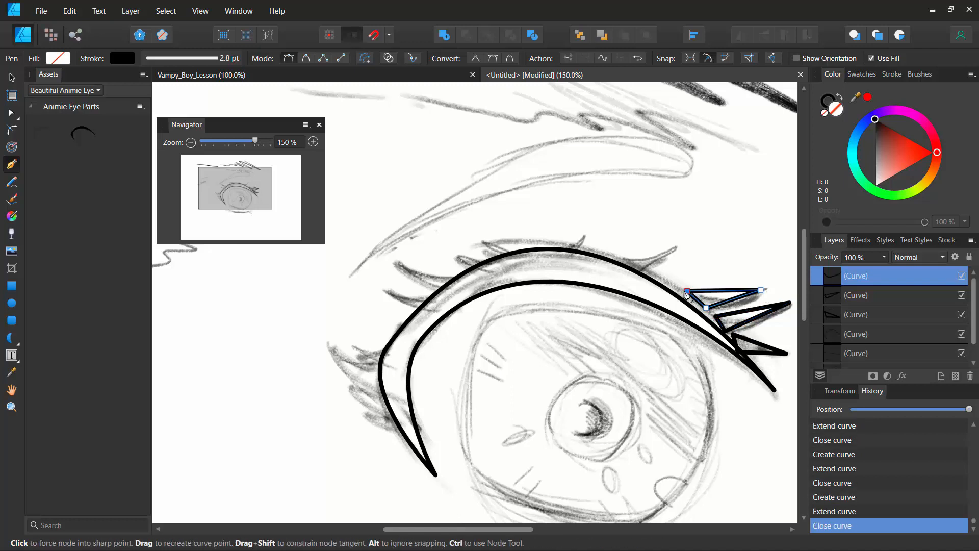
# Draw a closed triangular lash with the Pen tool over the separate sketched lash between the outer-corner group and the lash line's peak
pyautogui.click(641, 274)
pyautogui.click(672, 249)
pyautogui.click(626, 257)
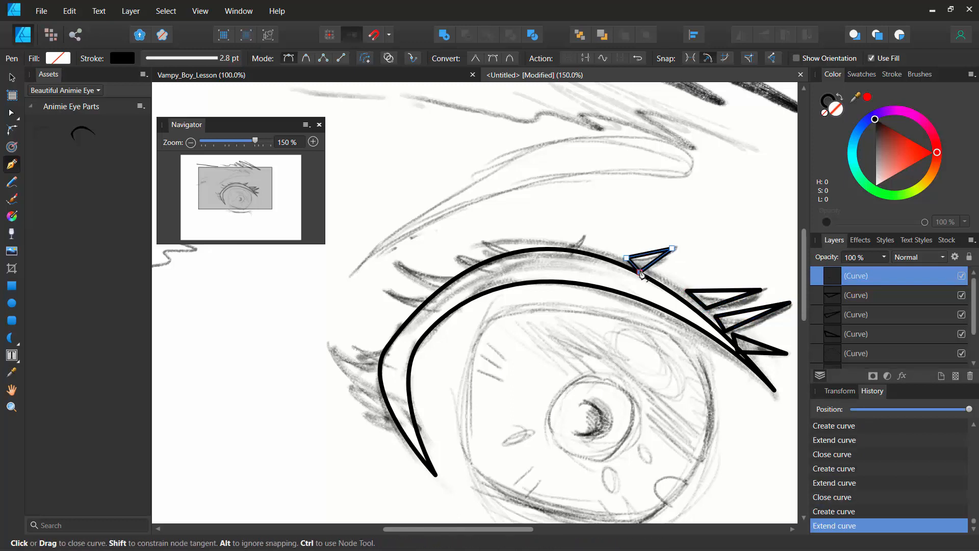
pyautogui.click(641, 274)
# Draw a small closed triangular lash over the short sketched lash at the peak of the lash line
pyautogui.click(570, 258)
pyautogui.click(583, 236)
pyautogui.click(555, 253)
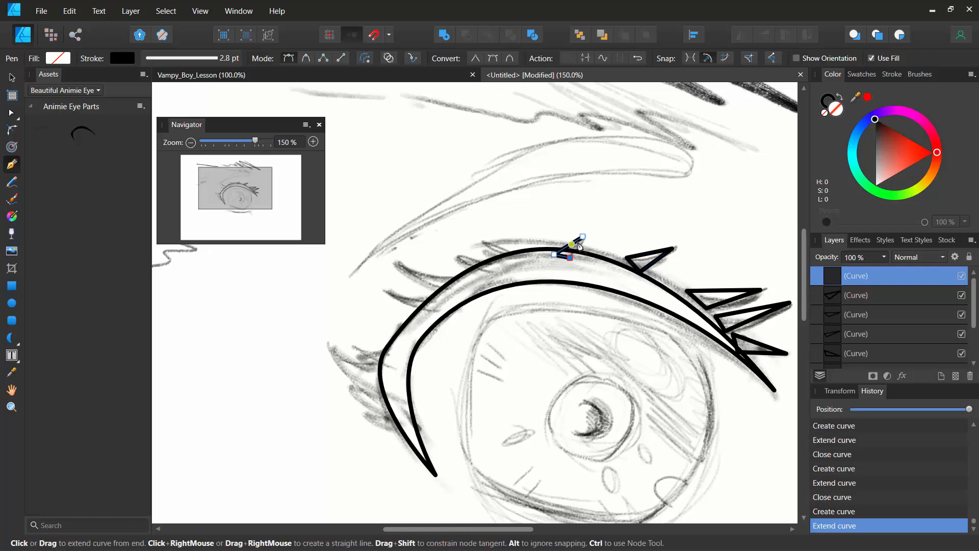
pyautogui.click(570, 257)
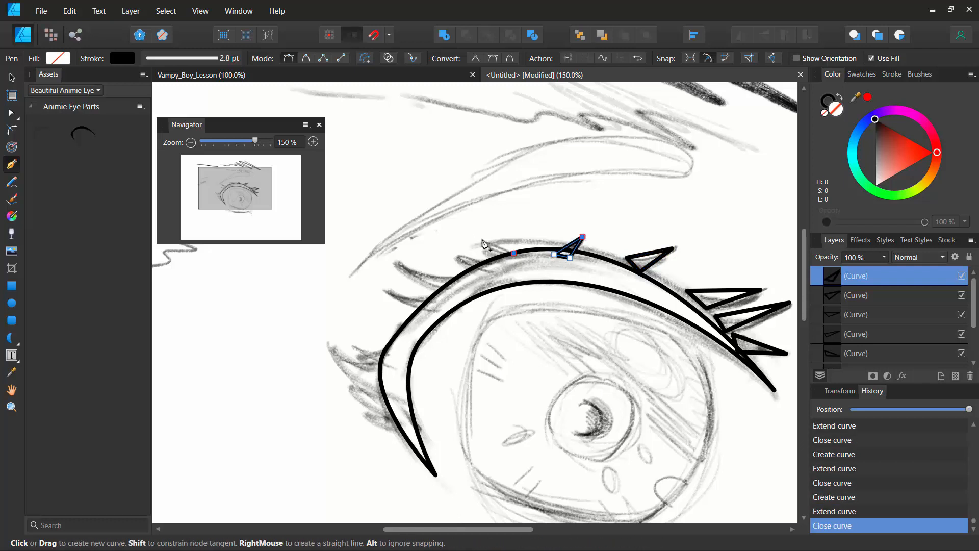
pyautogui.click(480, 237)
pyautogui.moveTo(504, 258); pyautogui.dragTo(517, 254)
pyautogui.press('Escape')
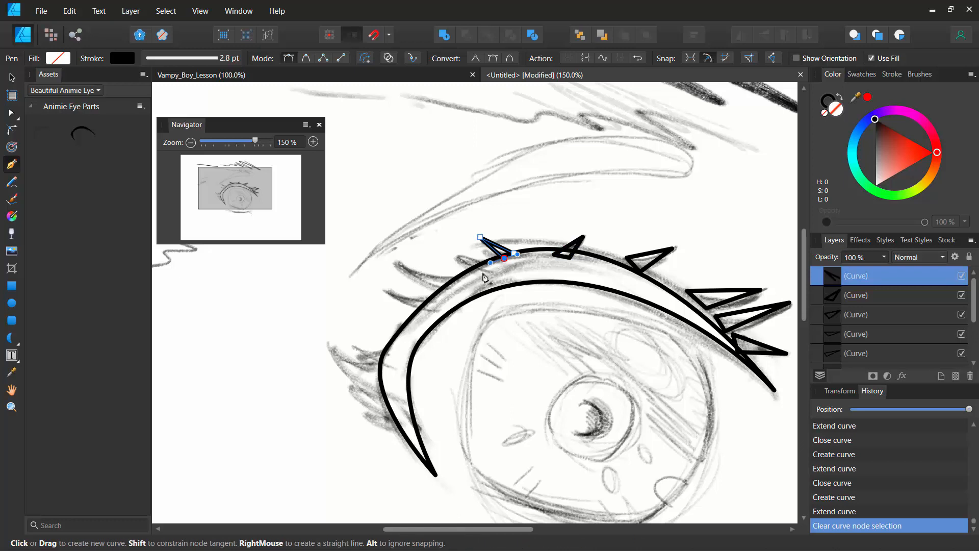
pyautogui.click(504, 258)
pyautogui.click(487, 267)
pyautogui.click(447, 251)
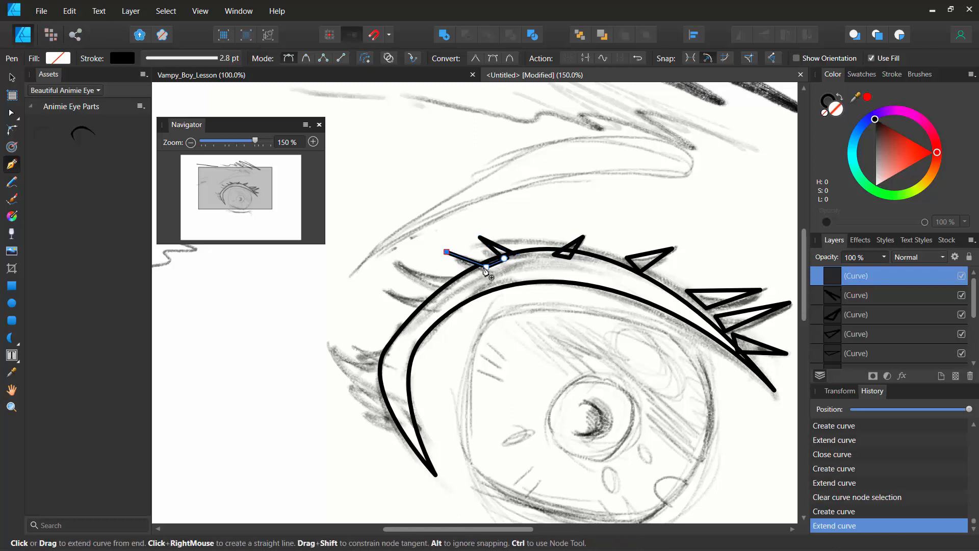
pyautogui.hotkey('ctrl', 'z')
pyautogui.hotkey('ctrl', 'z')
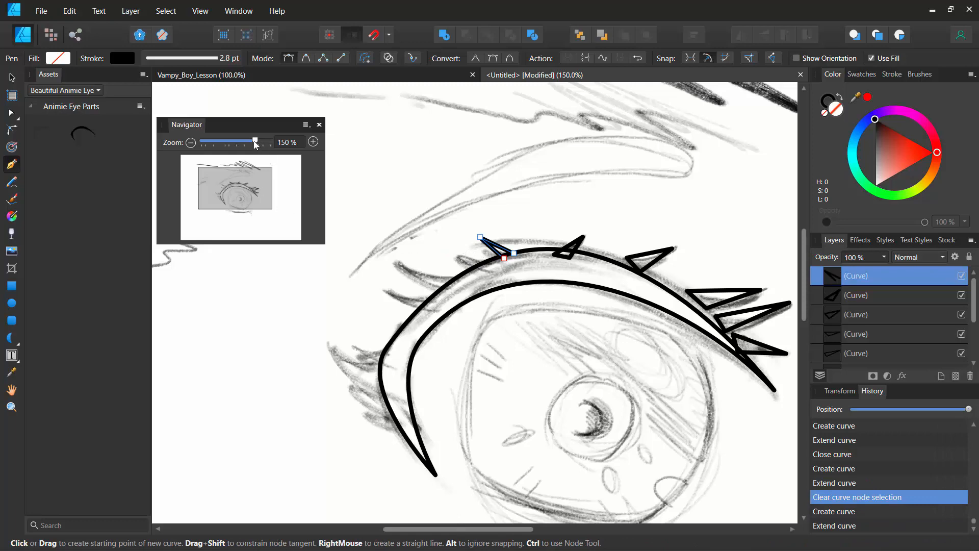
pyautogui.moveTo(258, 142); pyautogui.dragTo(256, 142)
pyautogui.moveTo(236, 177)
pyautogui.mouseDown()
pyautogui.moveTo(244, 194)
pyautogui.moveTo(234, 196)
pyautogui.mouseUp()
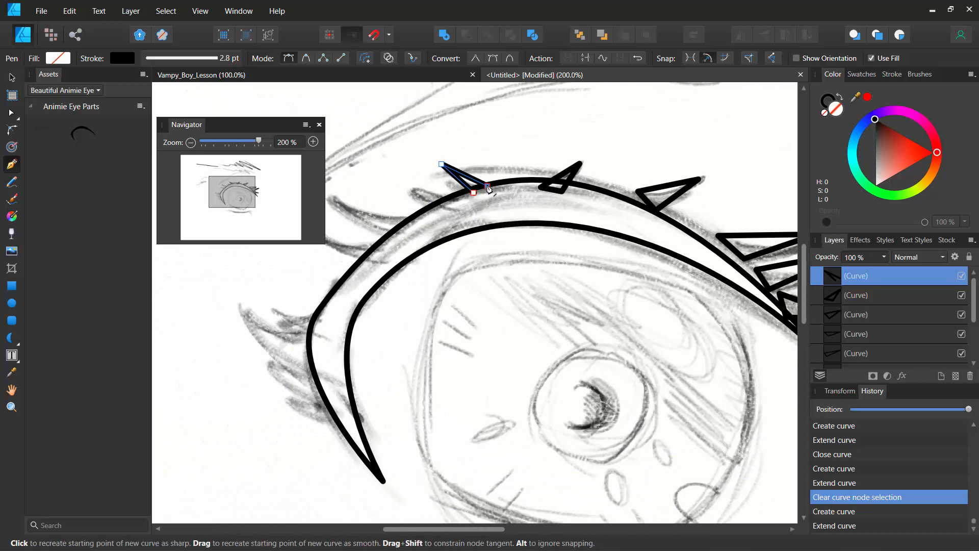
pyautogui.hotkey('ctrl', 'z')
pyautogui.hotkey('ctrl', 'z')
pyautogui.hotkey('ctrl', 'z')
pyautogui.hotkey('ctrl', 'z')
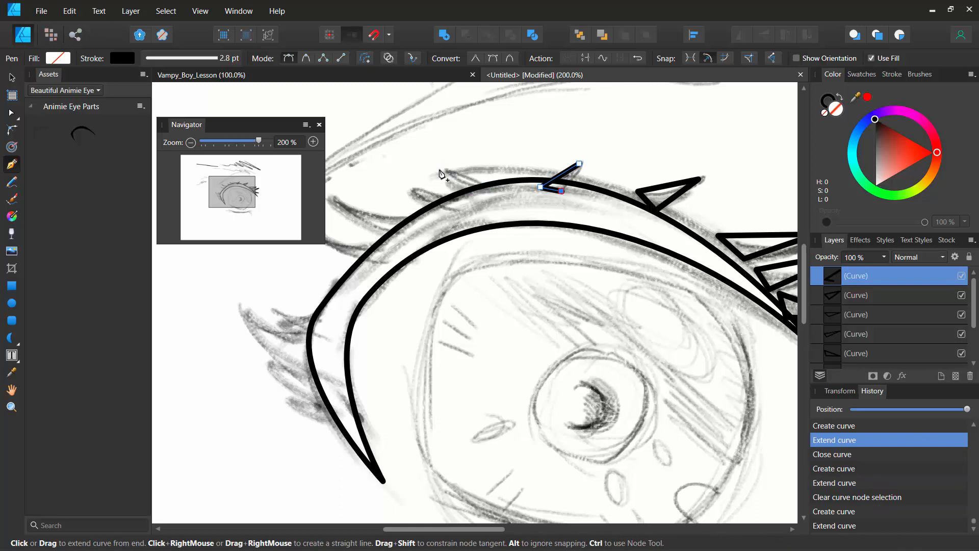
pyautogui.hotkey('ctrl', 'shift', 'z')
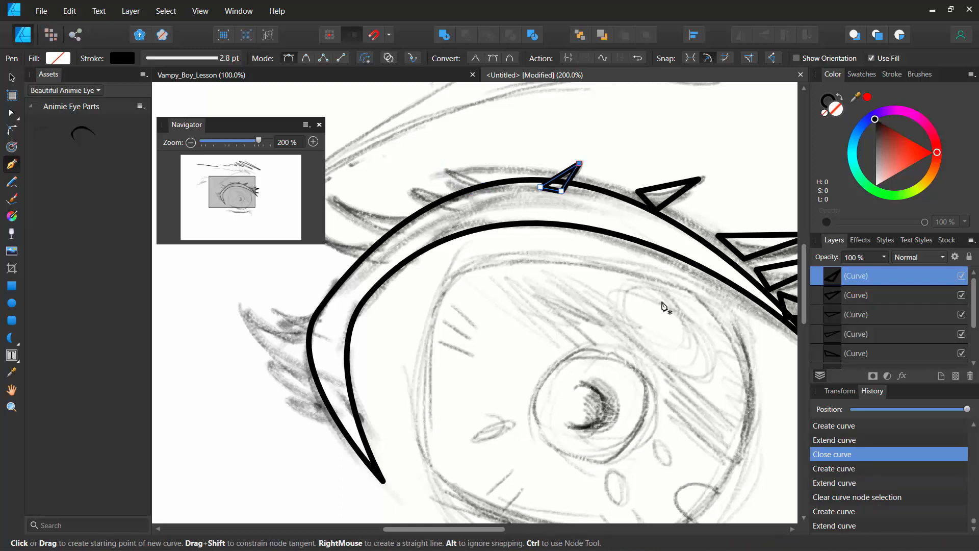
pyautogui.click(833, 439)
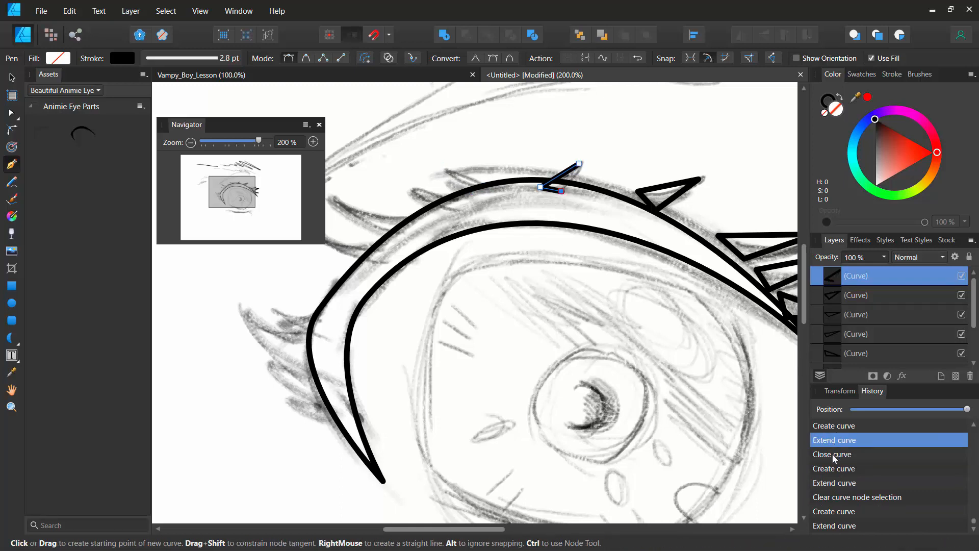
pyautogui.click(832, 454)
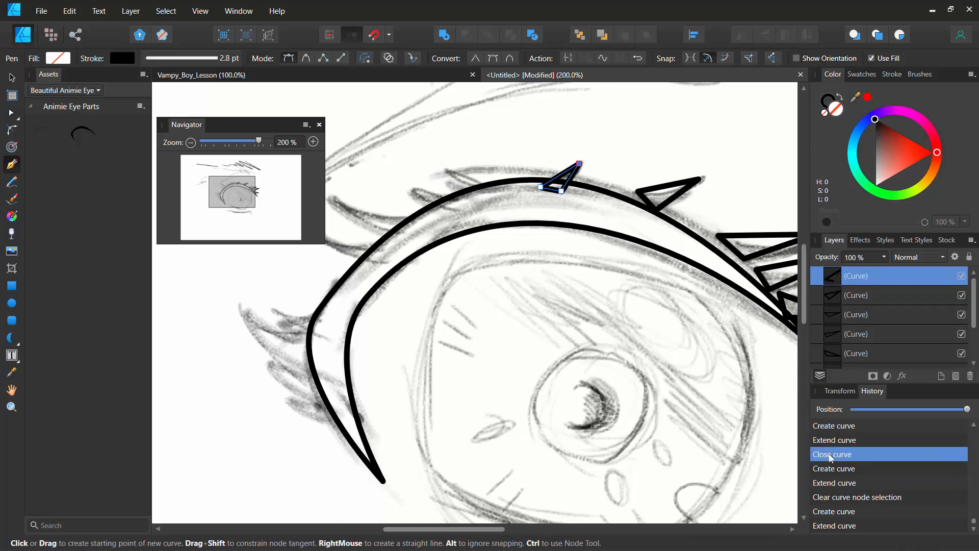
# Draw a closed triangular lash over the first sketched lash on the inner side of the lash line's peak, and deselect it
pyautogui.keyDown('ctrl'); pyautogui.click(501, 148); pyautogui.keyUp('ctrl')
pyautogui.click(492, 190)
pyautogui.click(444, 168)
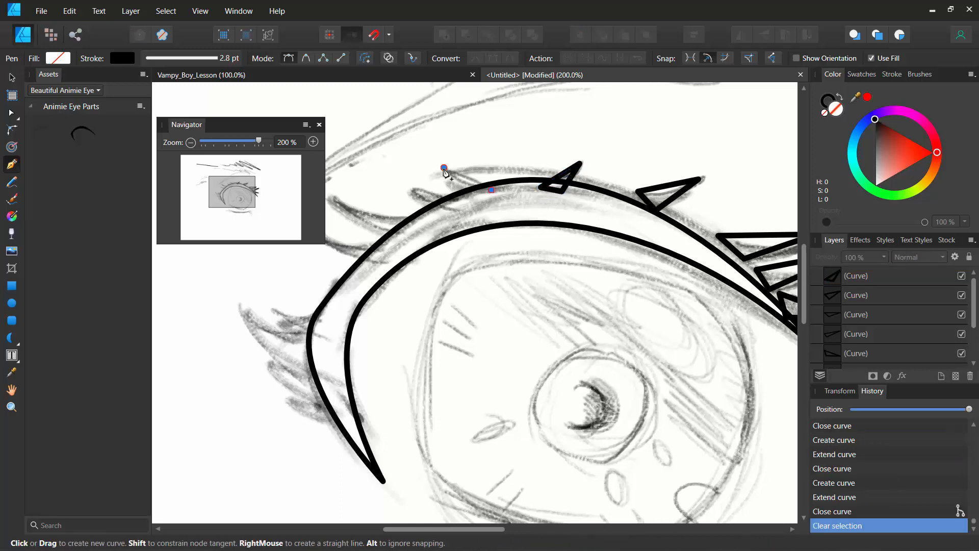
pyautogui.click(474, 193)
pyautogui.click(493, 193)
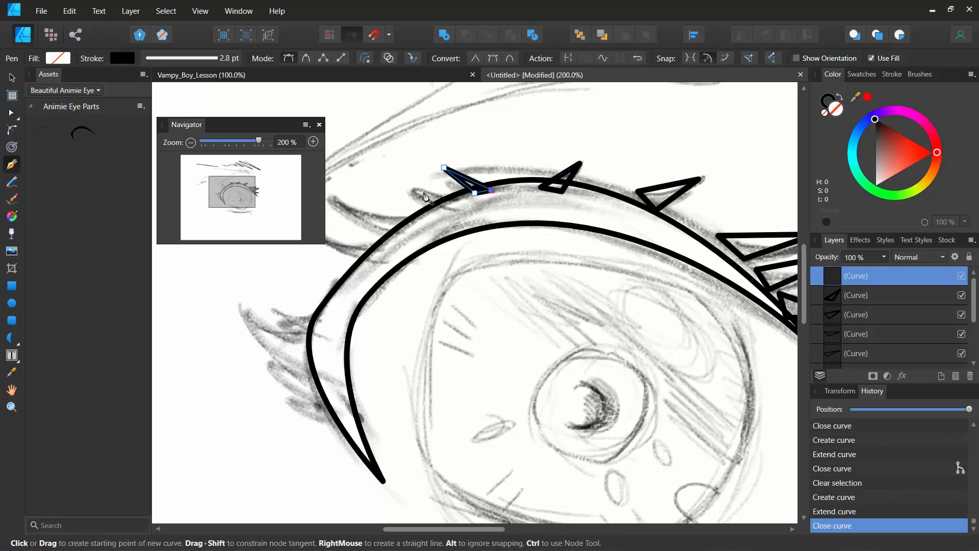
pyautogui.keyDown('ctrl'); pyautogui.click(419, 176); pyautogui.keyUp('ctrl')
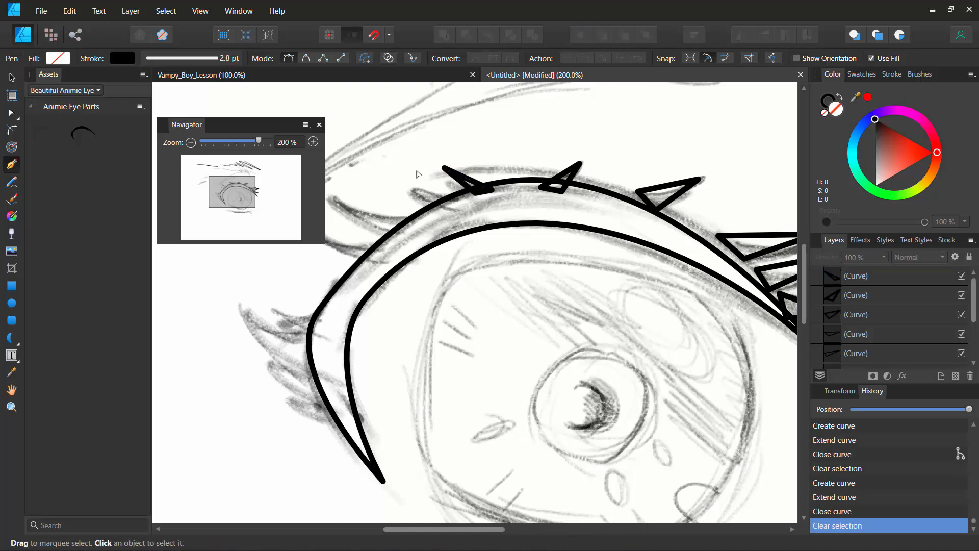
# Draw a short lash with a curved lower edge over the next sketched lash toward the inner corner, and deselect it
pyautogui.click(455, 204)
pyautogui.click(411, 184)
pyautogui.click(448, 211)
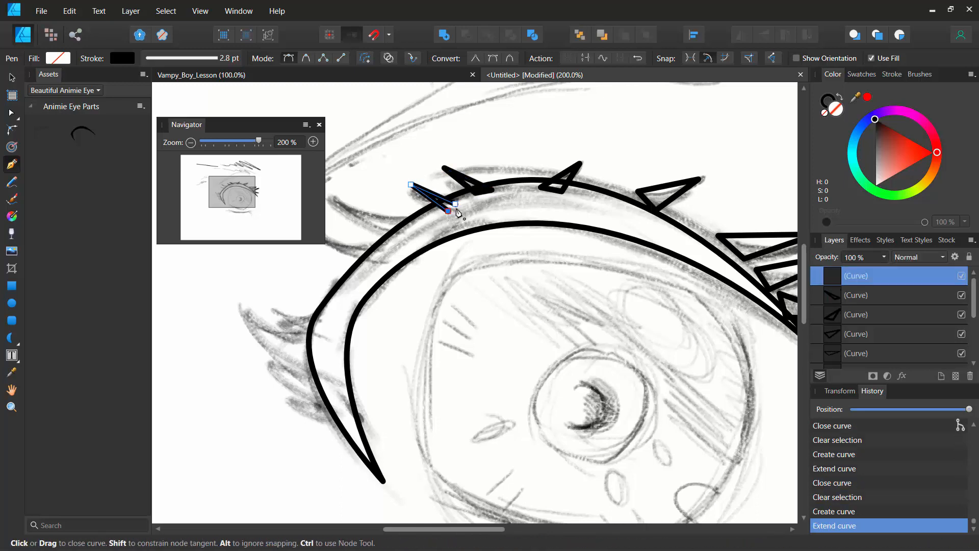
pyautogui.moveTo(448, 211); pyautogui.dragTo(440, 219)
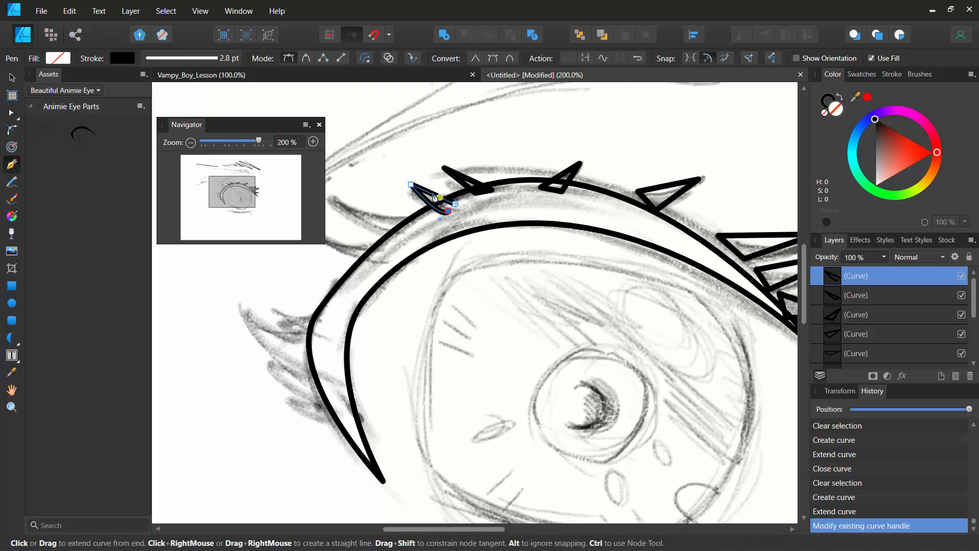
pyautogui.keyDown('ctrl'); pyautogui.click(407, 172); pyautogui.keyUp('ctrl')
# Draw a closed triangular lash over the long sketched lash on the upper inner side of the lash line
pyautogui.click(411, 218)
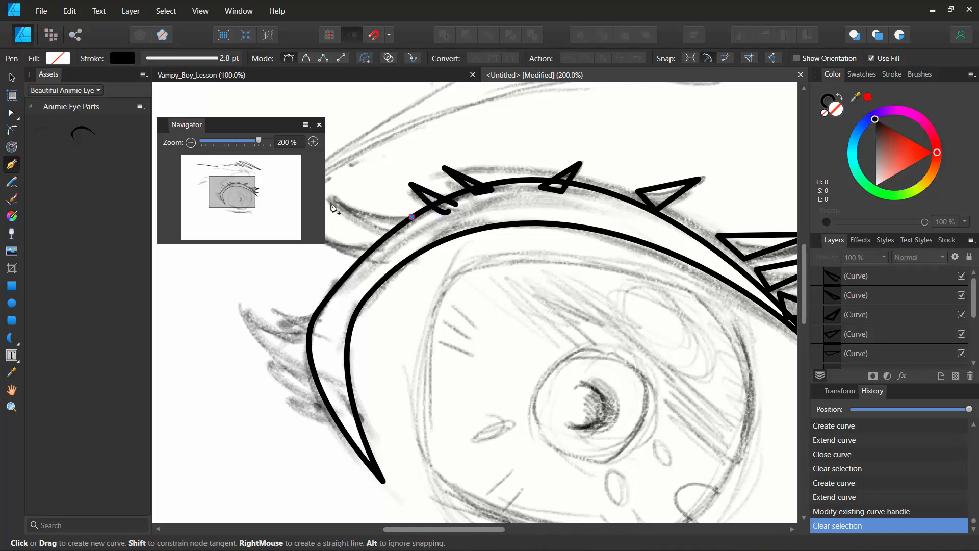
pyautogui.click(336, 197)
pyautogui.click(399, 233)
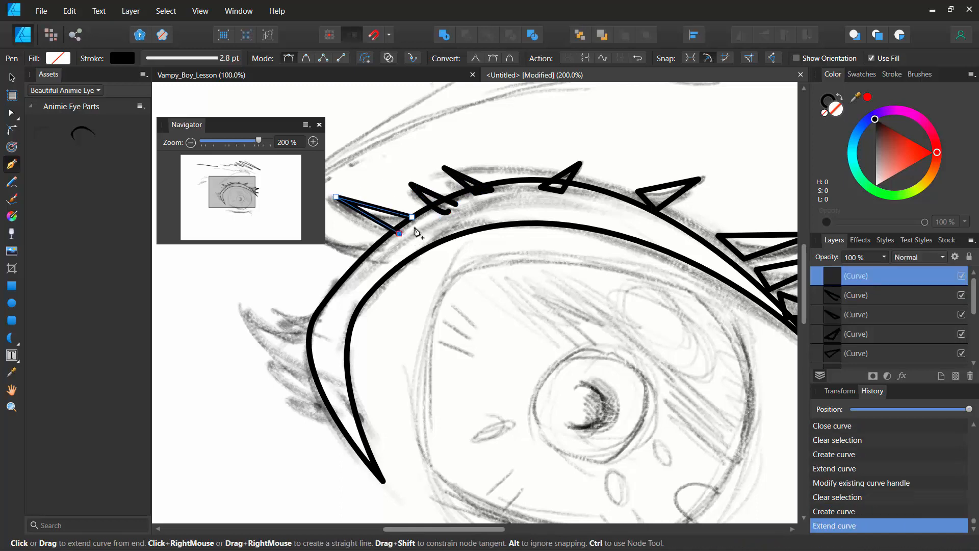
pyautogui.click(412, 219)
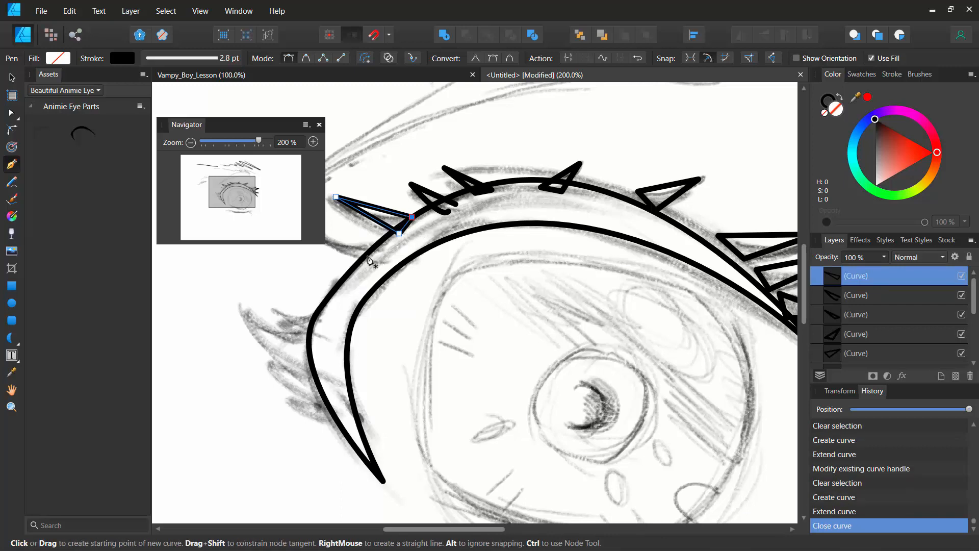
# Move the Navigator off the sketch, draw a closed triangular lash directly below the long inner one, and float the Navigator over the canvas again
pyautogui.moveTo(250, 130); pyautogui.dragTo(173, 183)
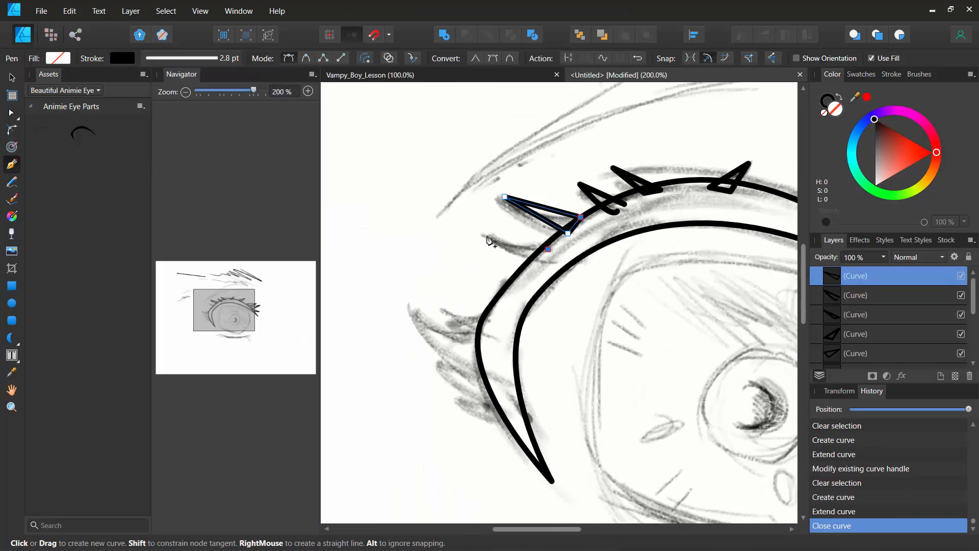
pyautogui.click(487, 235)
pyautogui.click(544, 263)
pyautogui.click(550, 252)
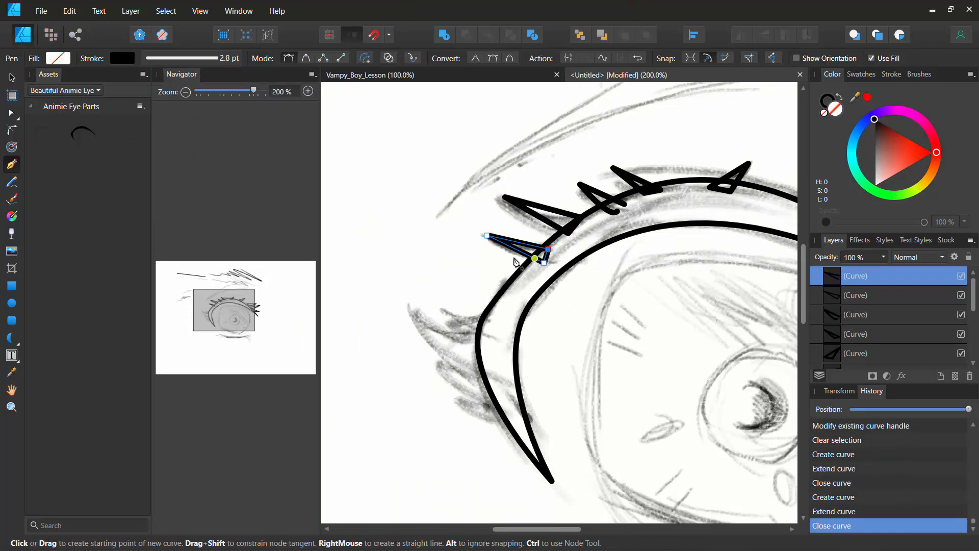
pyautogui.moveTo(182, 74); pyautogui.dragTo(206, 109)
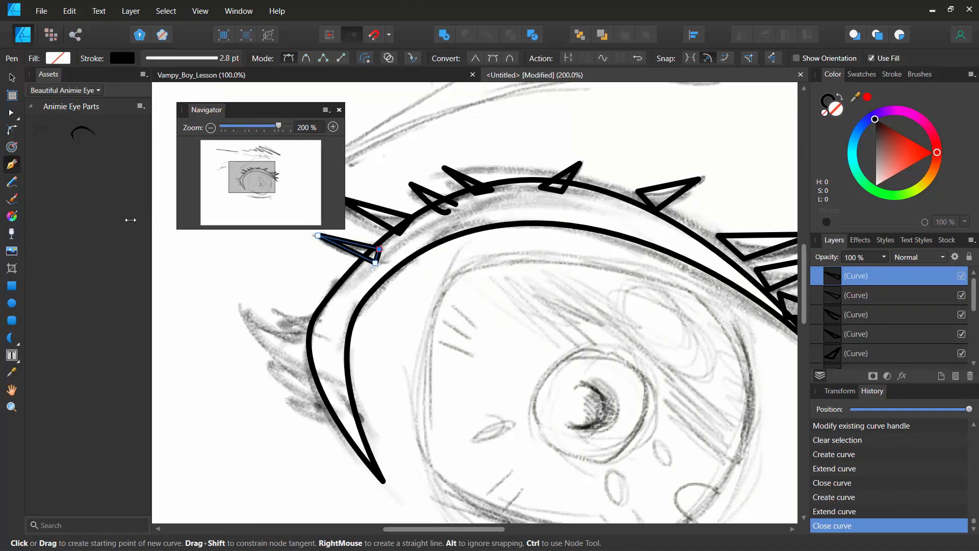
# Draw a large closed triangular lash over the uppermost sketched lash of the inner-corner group
pyautogui.click(319, 337)
pyautogui.click(244, 309)
pyautogui.click(320, 375)
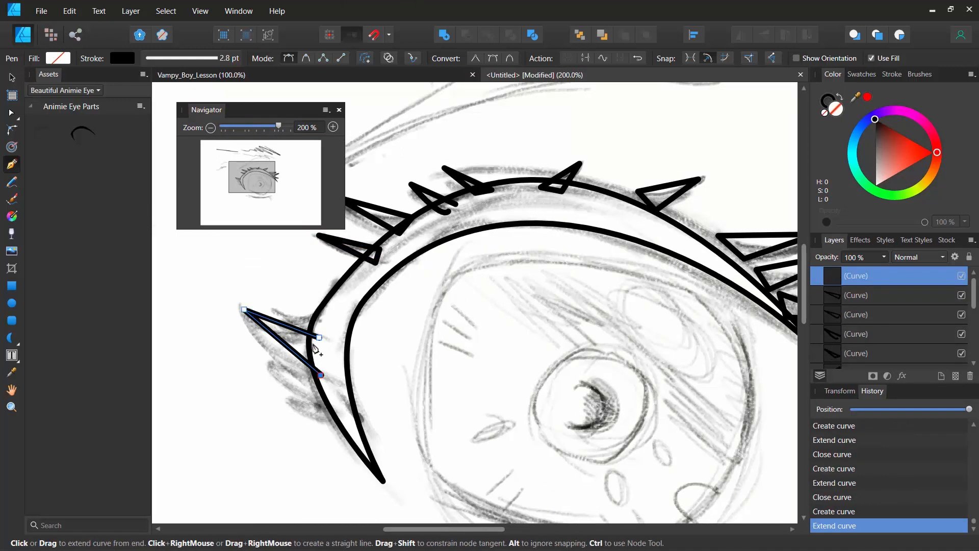
pyautogui.click(319, 338)
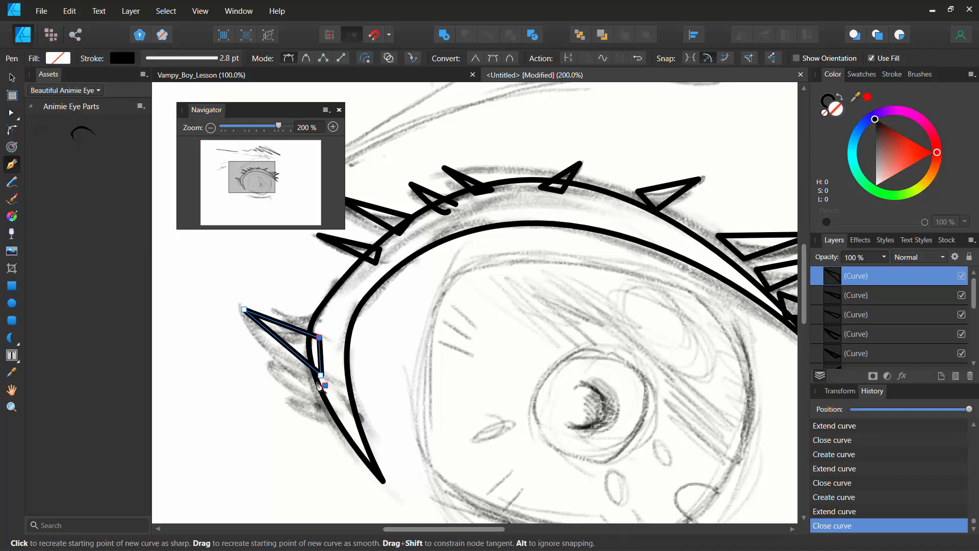
# Draw a narrow closed lash over the sketched lash just below the large inner-corner one, and deselect it
pyautogui.moveTo(276, 363); pyautogui.dragTo(253, 342)
pyautogui.moveTo(325, 385); pyautogui.dragTo(329, 401)
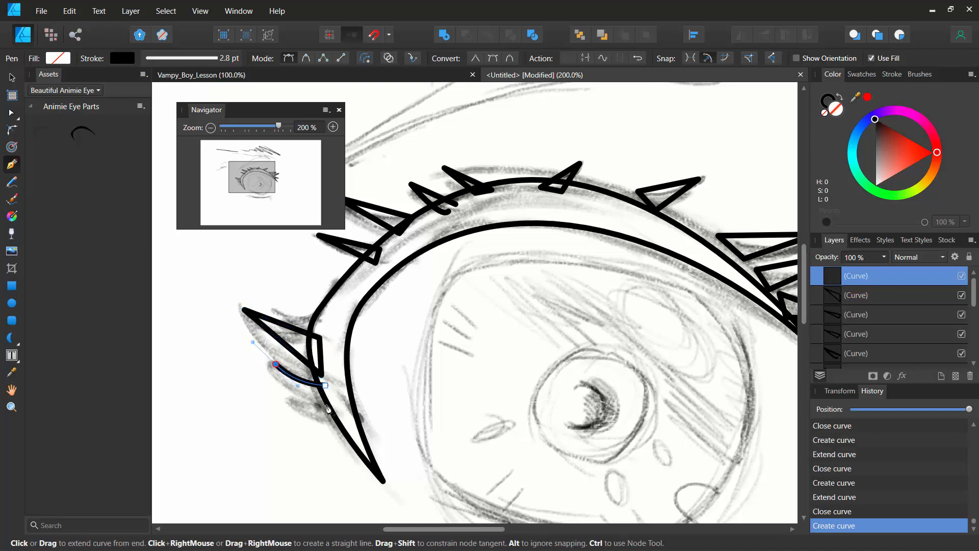
pyautogui.click(326, 385)
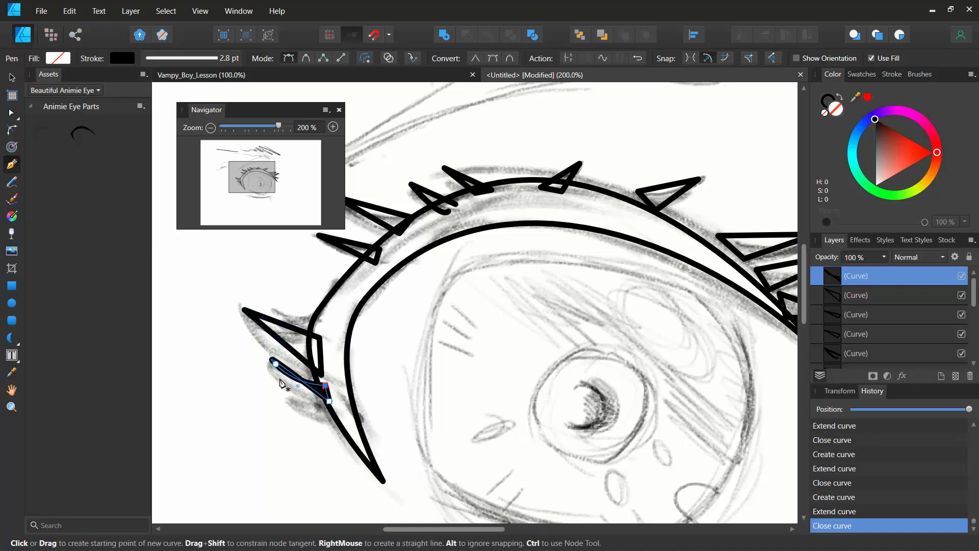
pyautogui.press('ctrl')
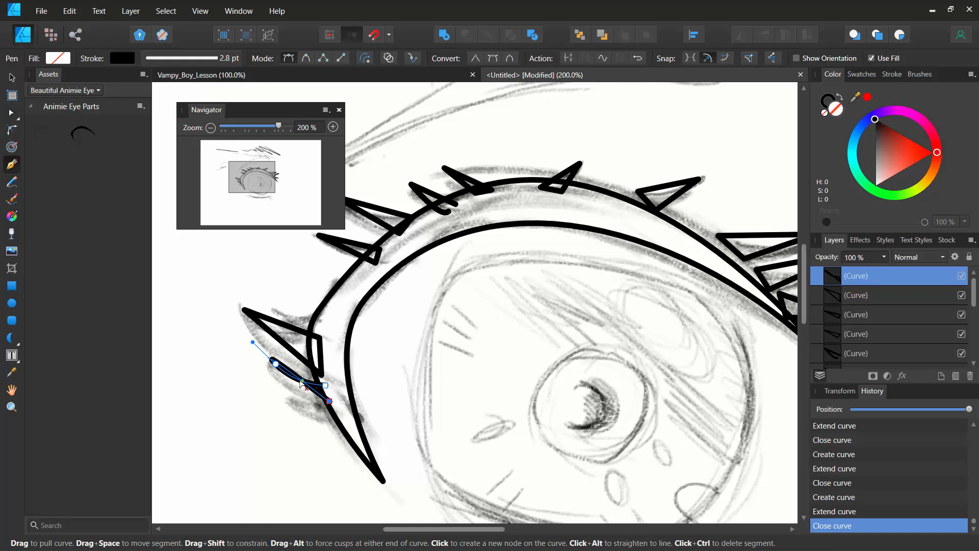
pyautogui.hotkey('ctrl', 'd')
# Draw a small closed triangular lash near the lower inner end of the lash line, and deselect it
pyautogui.click(311, 435)
pyautogui.click(349, 449)
pyautogui.click(349, 431)
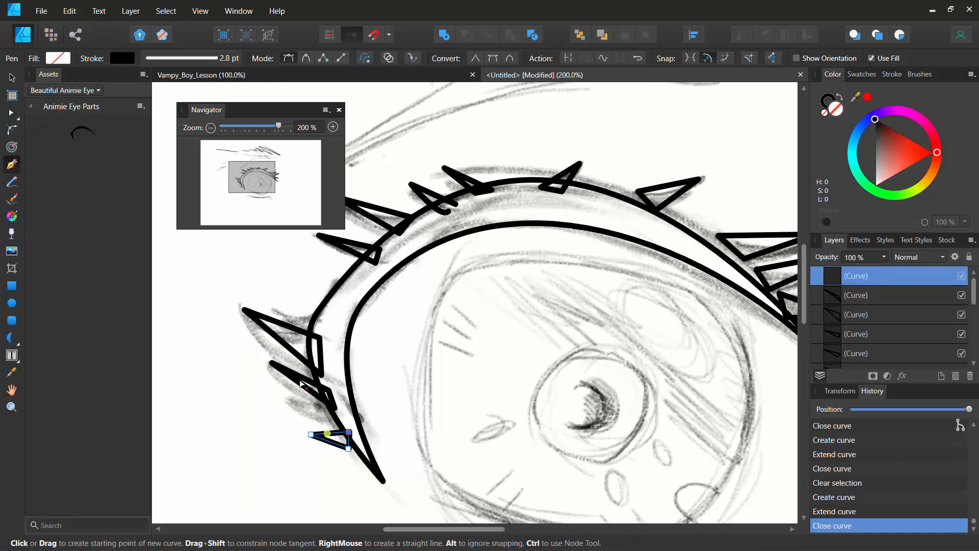
pyautogui.hotkey('ctrl', 'd')
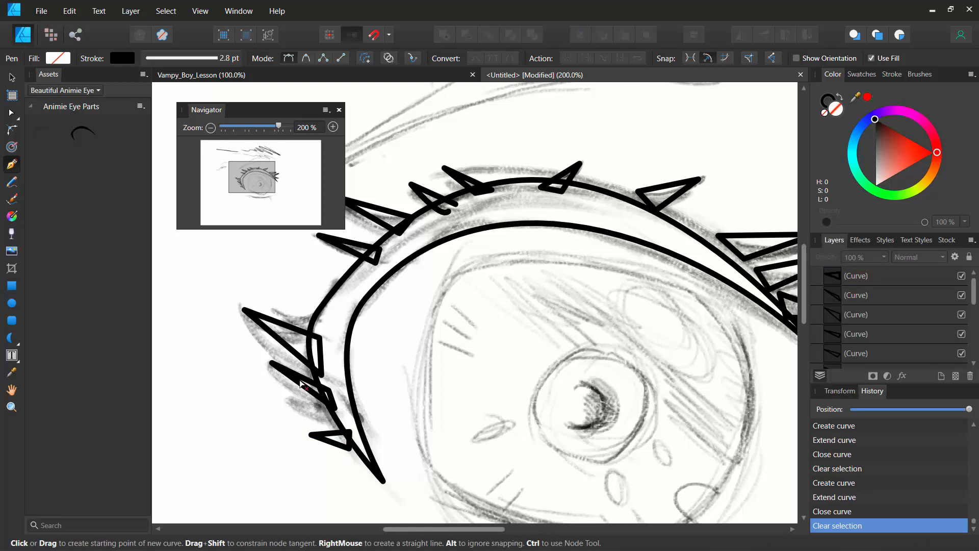
# Bend the long edges of the lowest outer-corner lash into downward-sagging curves with the Node tool
pyautogui.press('a')
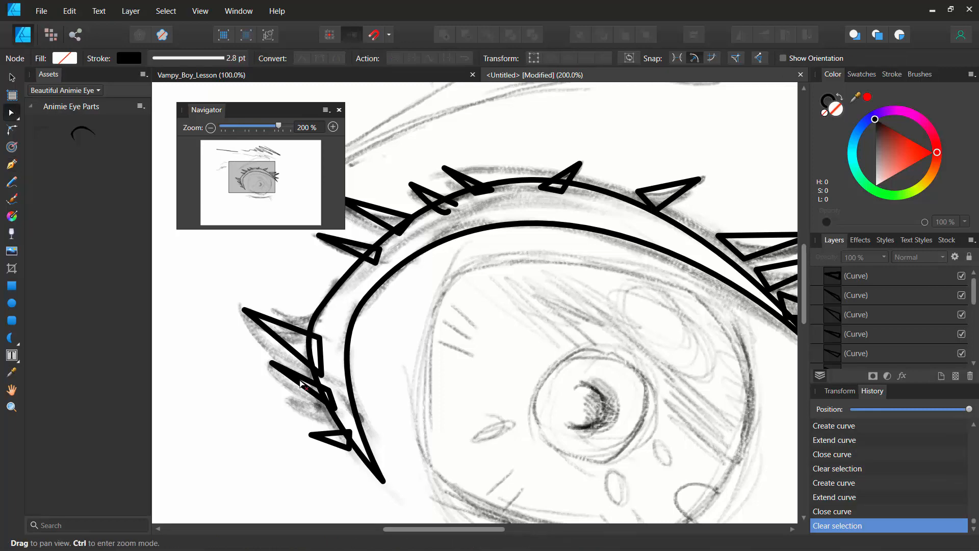
pyautogui.moveTo(466, 336); pyautogui.dragTo(300, 384)
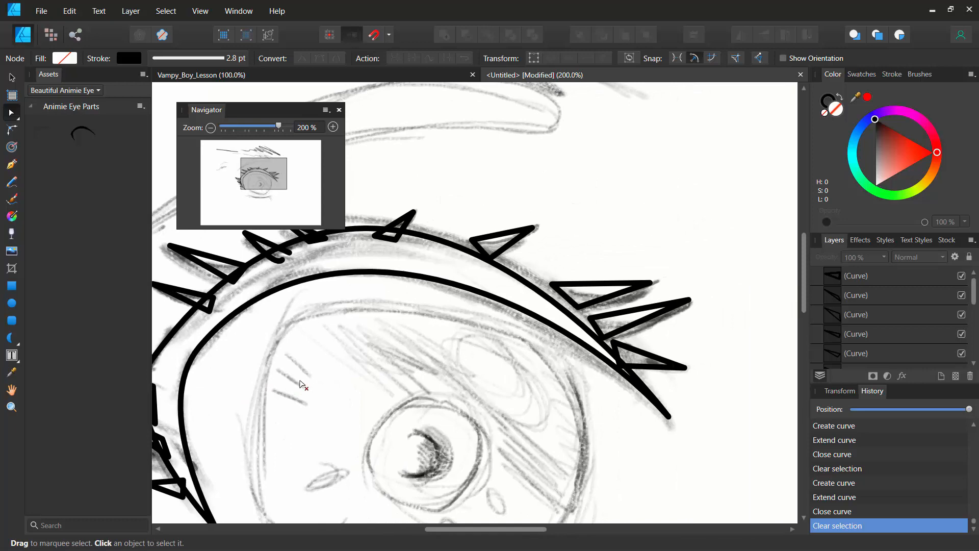
pyautogui.hotkey('ctrl', '+')
pyautogui.hotkey('ctrl', '-')
pyautogui.click(639, 366)
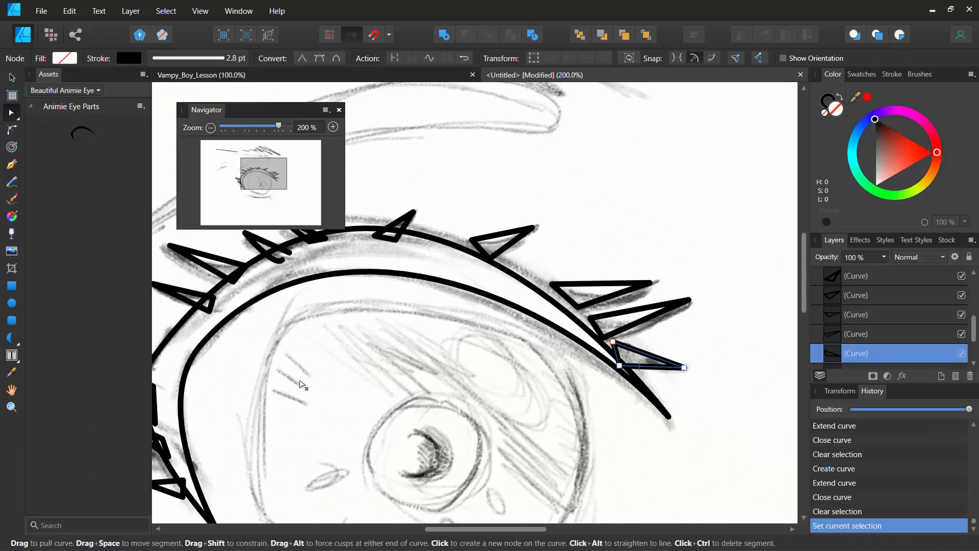
pyautogui.moveTo(648, 367)
pyautogui.mouseDown()
pyautogui.moveTo(649, 377)
pyautogui.moveTo(646, 355)
pyautogui.moveTo(644, 361)
pyautogui.mouseUp()
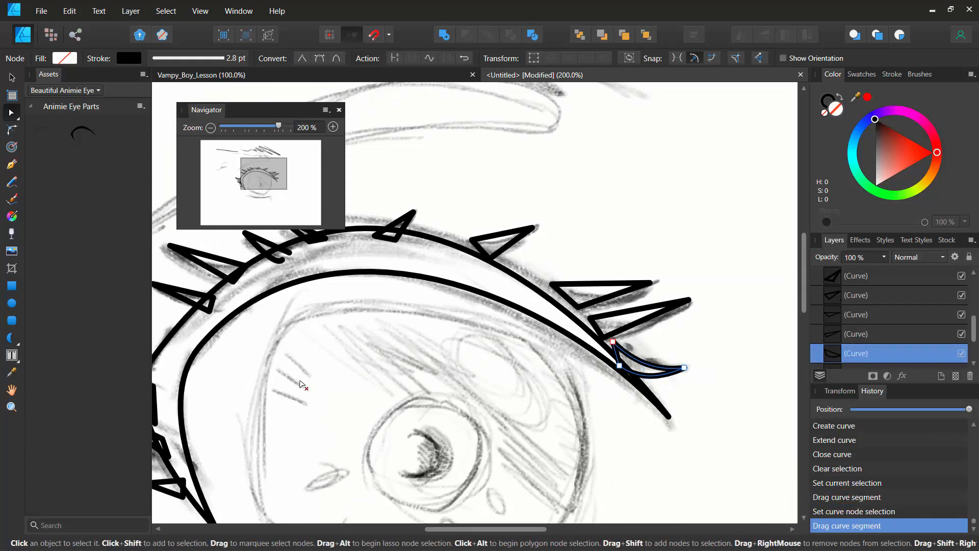
# Bend the long edges of the middle and upper outer-corner lashes into sagging curves, adding a node to the upper one's lower edge
pyautogui.click(635, 327)
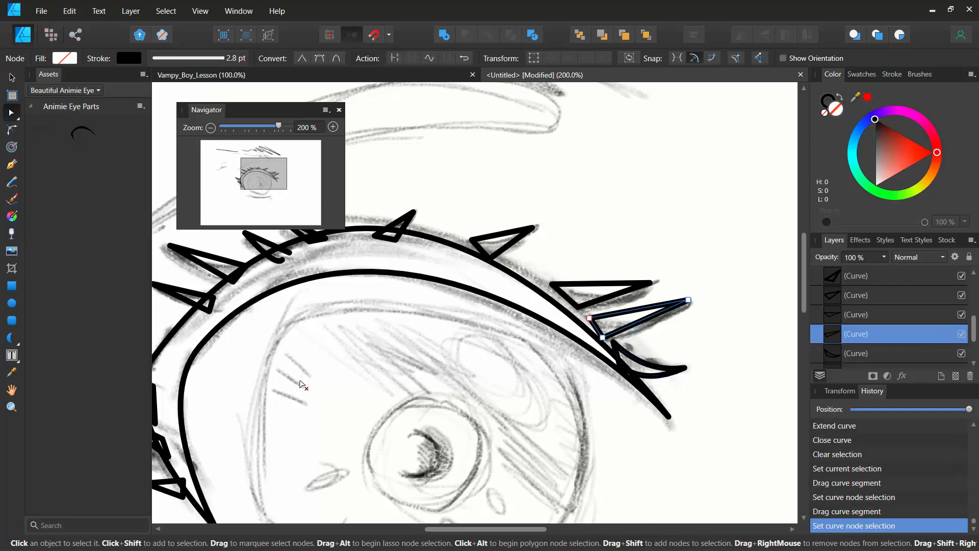
pyautogui.moveTo(643, 320)
pyautogui.mouseDown()
pyautogui.moveTo(646, 333)
pyautogui.moveTo(601, 290)
pyautogui.mouseUp()
pyautogui.click(612, 295)
pyautogui.click(607, 297)
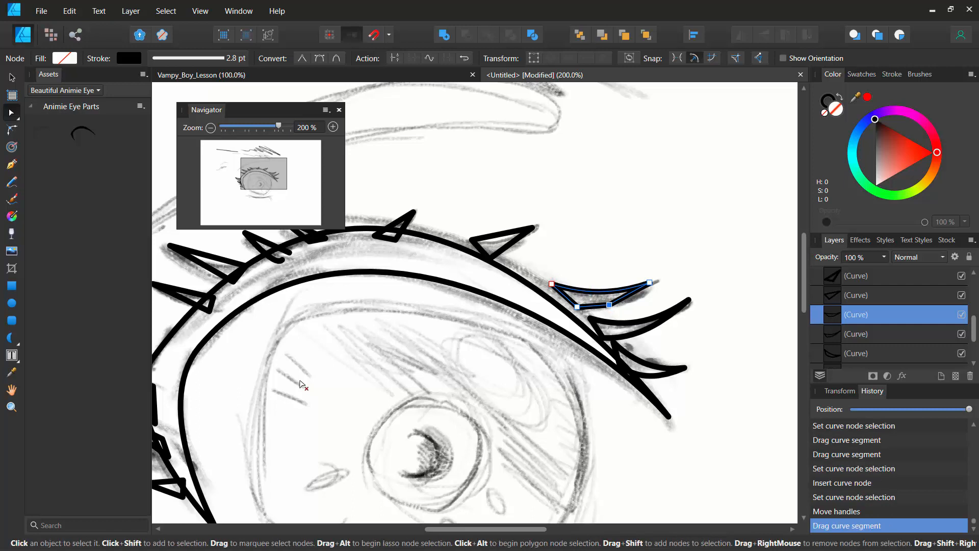
# Curve both long edges of the lash on the outer slope of the arch and of the small lash near its crown
pyautogui.click(509, 244)
pyautogui.moveTo(509, 245)
pyautogui.mouseDown()
pyautogui.moveTo(518, 253)
pyautogui.moveTo(503, 241)
pyautogui.mouseUp()
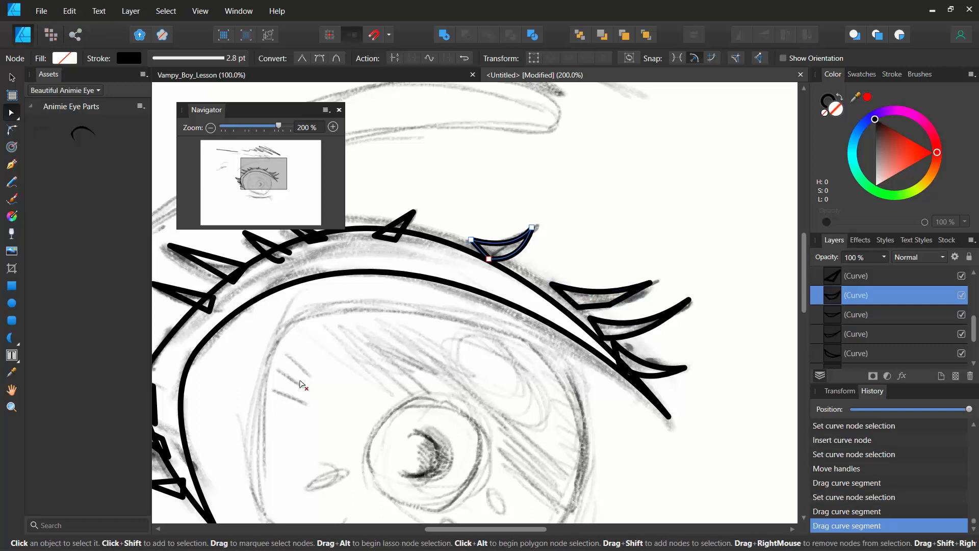
pyautogui.click(404, 225)
pyautogui.moveTo(405, 226)
pyautogui.mouseDown()
pyautogui.moveTo(410, 232)
pyautogui.moveTo(400, 229)
pyautogui.mouseUp()
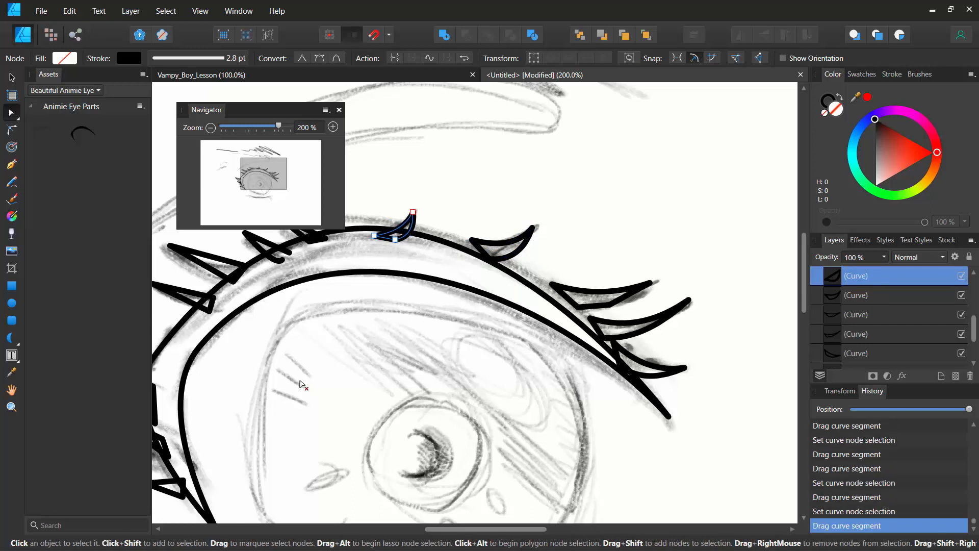
# Bend the edges of the two small lashes on the inner side of the arch's crown into sagging curves
pyautogui.moveTo(300, 382)
pyautogui.mouseDown()
pyautogui.moveTo(471, 415)
pyautogui.moveTo(492, 395)
pyautogui.mouseUp()
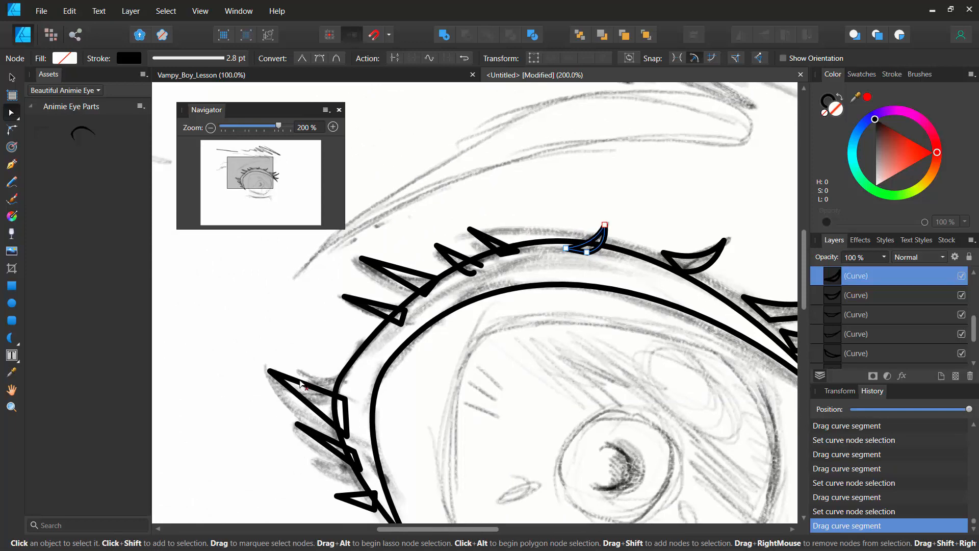
pyautogui.press('z')
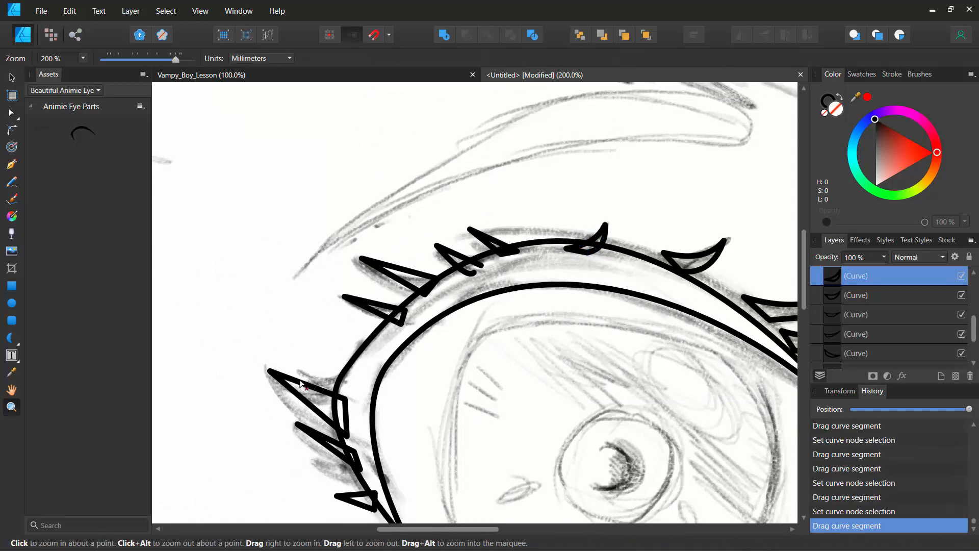
pyautogui.moveTo(501, 244)
pyautogui.mouseDown()
pyautogui.moveTo(631, 244)
pyautogui.moveTo(609, 244)
pyautogui.mouseUp()
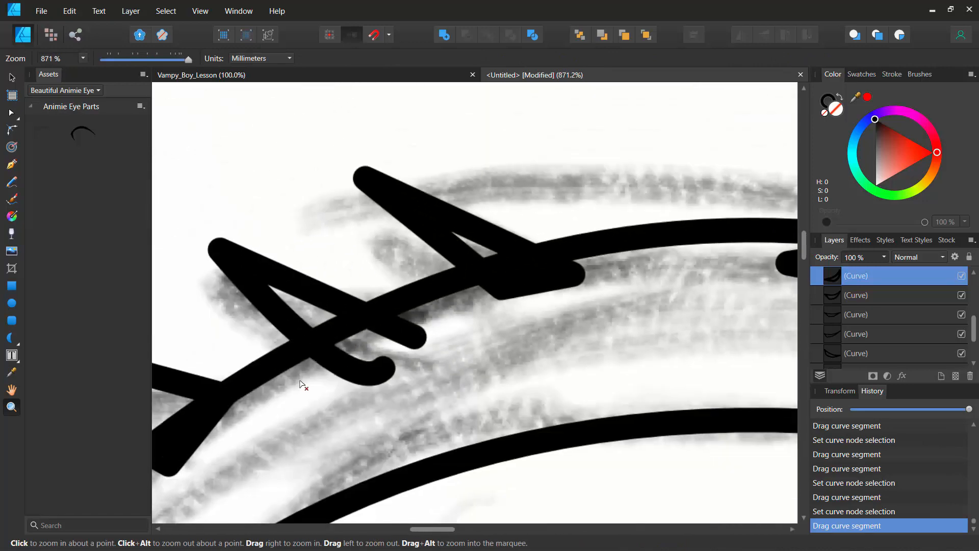
pyautogui.press('a')
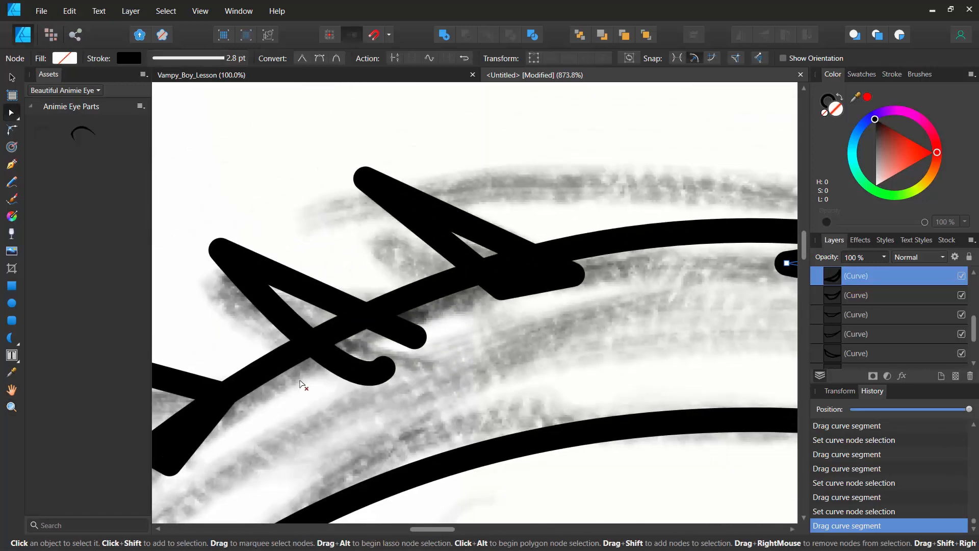
pyautogui.moveTo(483, 237)
pyautogui.mouseDown()
pyautogui.moveTo(486, 248)
pyautogui.moveTo(430, 259)
pyautogui.mouseUp()
pyautogui.click(485, 242)
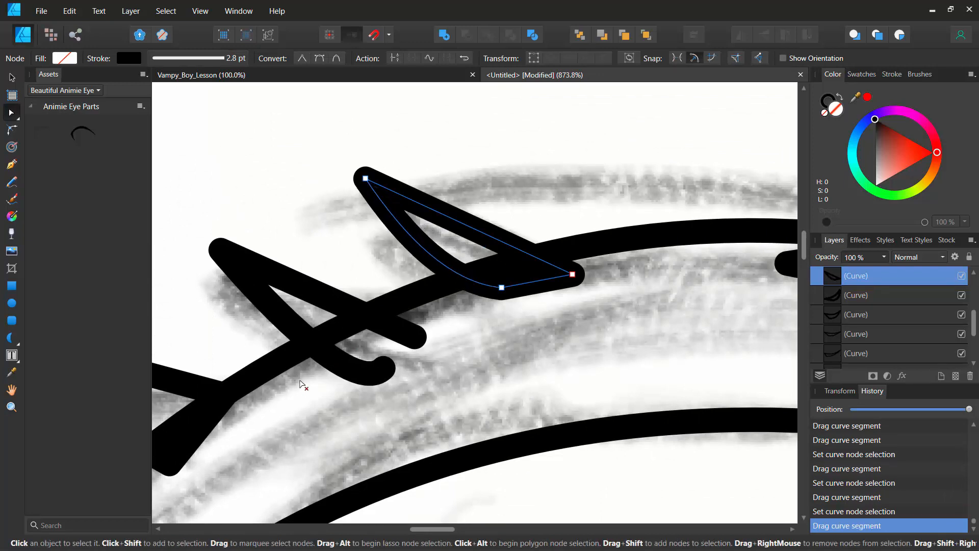
pyautogui.moveTo(448, 217); pyautogui.dragTo(449, 235)
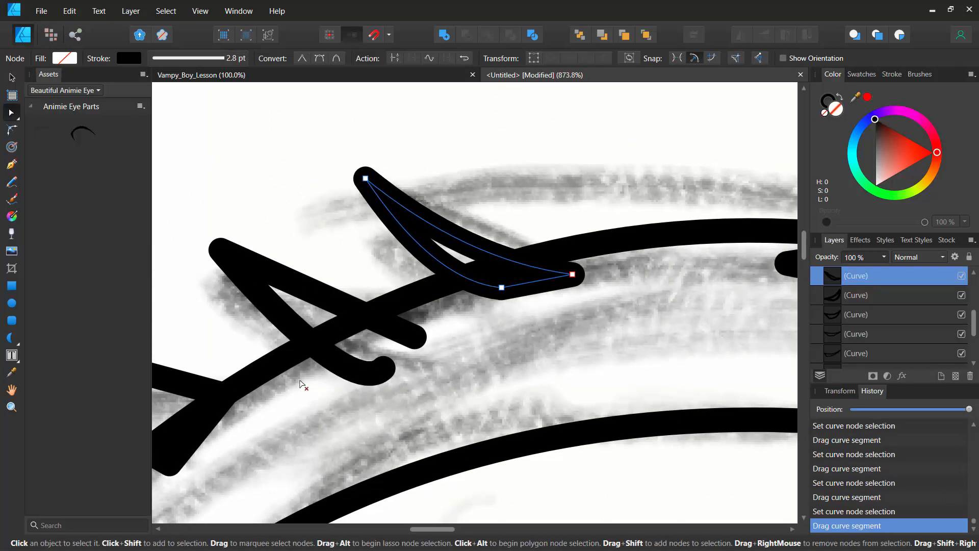
pyautogui.click(317, 294)
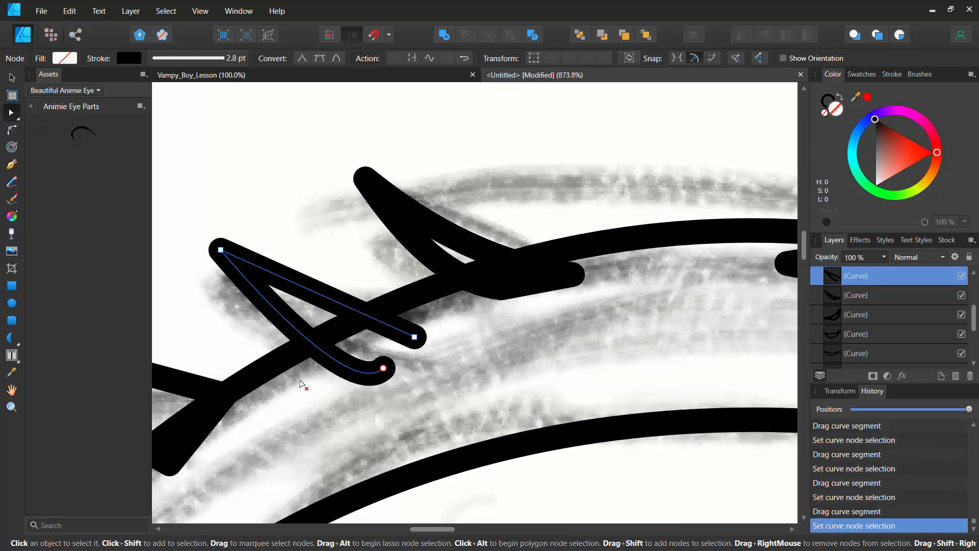
pyautogui.moveTo(317, 294); pyautogui.dragTo(310, 310)
# Insert a node midway along the lower edge of the large lash beside the two small crown lashes
pyautogui.moveTo(301, 384)
pyautogui.mouseDown()
pyautogui.moveTo(505, 309)
pyautogui.moveTo(708, 276)
pyautogui.moveTo(678, 267)
pyautogui.mouseUp()
pyautogui.moveTo(435, 274); pyautogui.dragTo(421, 317)
pyautogui.click(433, 265)
pyautogui.moveTo(433, 265); pyautogui.dragTo(424, 281)
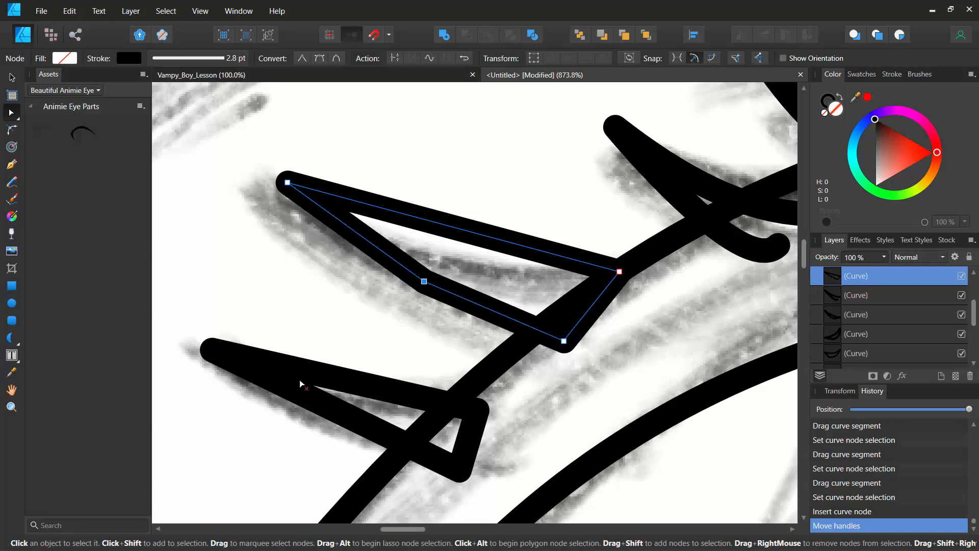
pyautogui.click(320, 58)
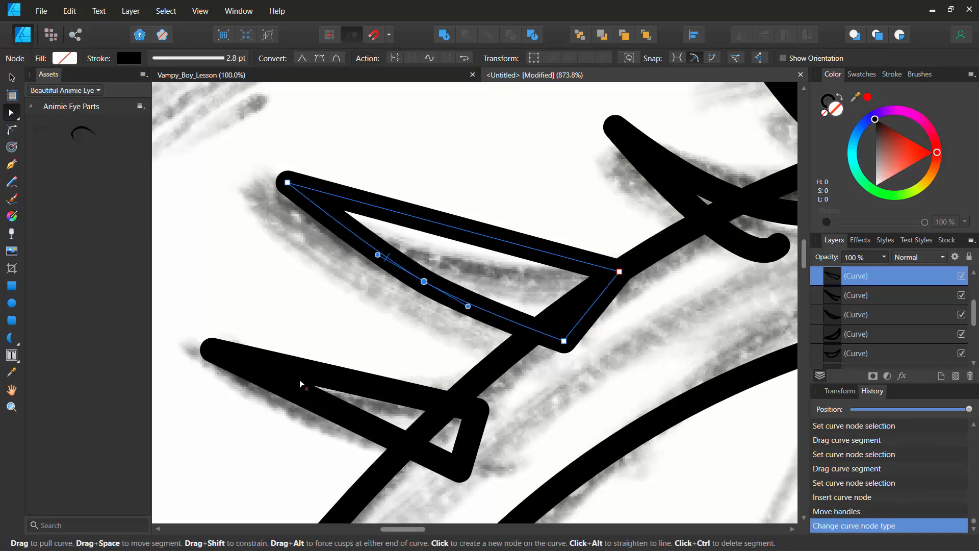
pyautogui.click(388, 263)
pyautogui.moveTo(440, 289)
pyautogui.mouseDown()
pyautogui.moveTo(436, 313)
pyautogui.moveTo(455, 297)
pyautogui.mouseUp()
pyautogui.hotkey('ctrl', 'z')
pyautogui.hotkey('ctrl', 'z')
pyautogui.hotkey('ctrl', 'z')
pyautogui.hotkey('ctrl', 'z')
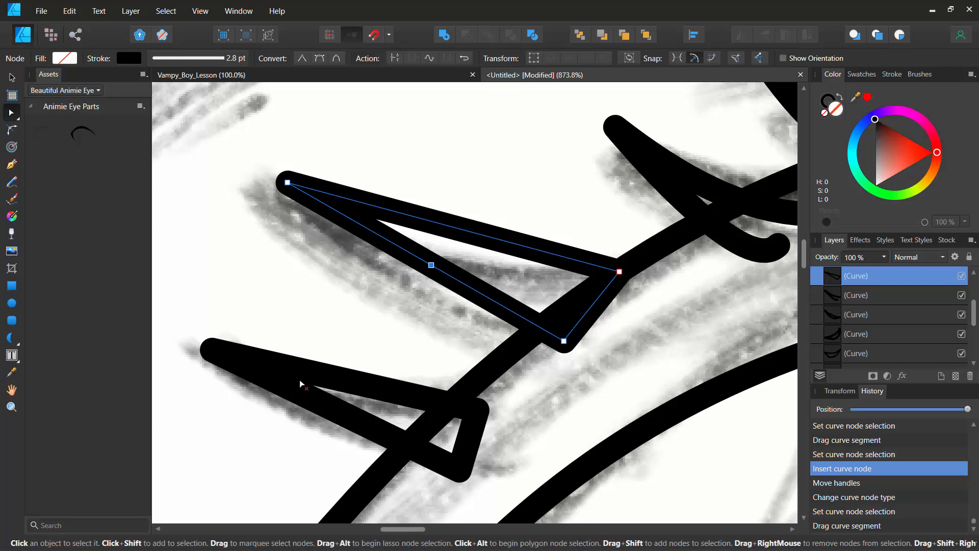
pyautogui.moveTo(482, 294)
pyautogui.mouseDown()
pyautogui.moveTo(480, 308)
pyautogui.moveTo(495, 303)
pyautogui.mouseUp()
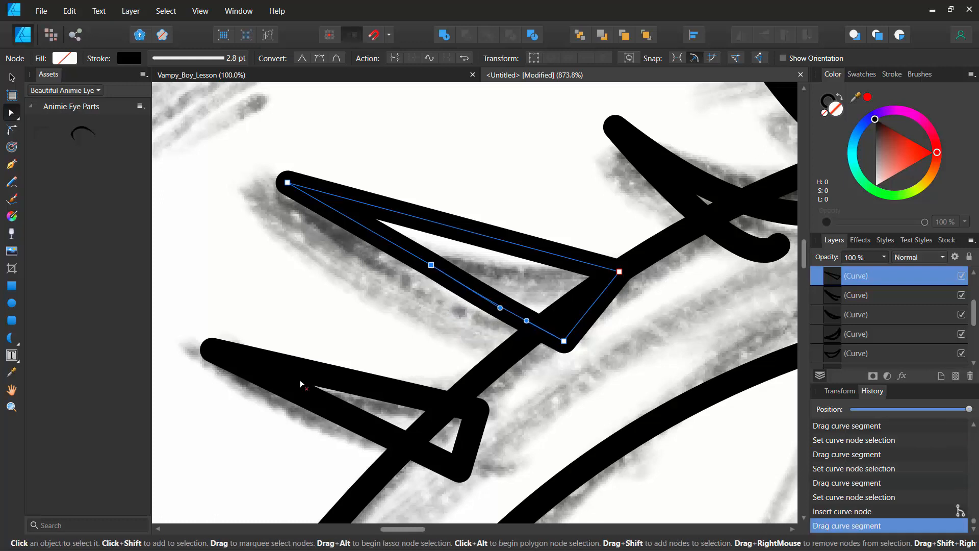
pyautogui.hotkey('ctrl', 'z')
# Move the large lash's new lower-edge node outward onto the sketch, convert it to smooth, and bend the upper edge downward
pyautogui.moveTo(431, 265); pyautogui.dragTo(403, 298)
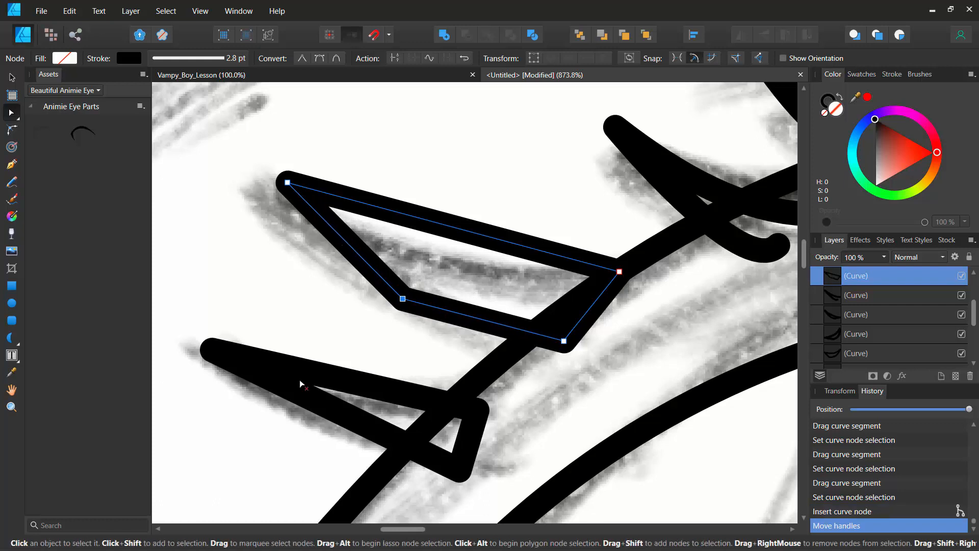
pyautogui.press('s')
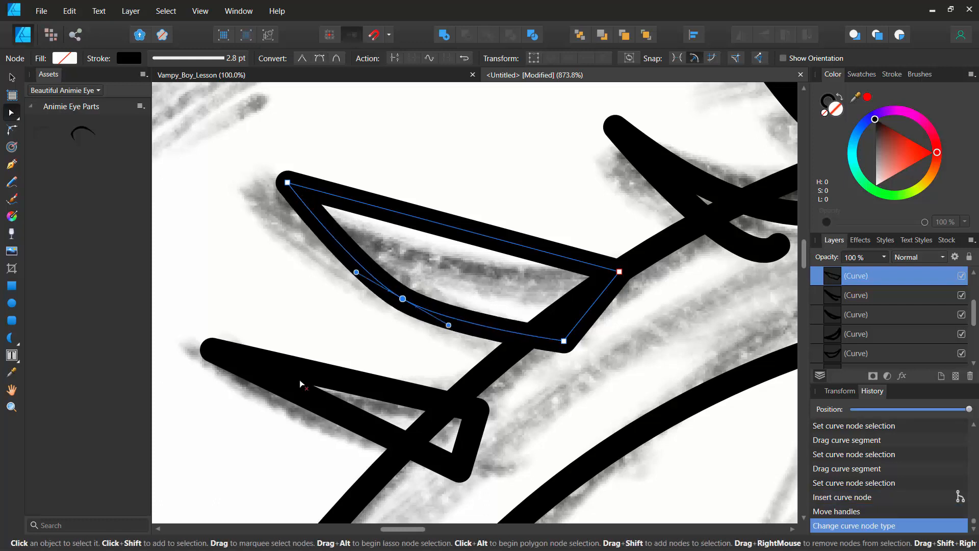
pyautogui.moveTo(452, 227); pyautogui.dragTo(452, 254)
# Bend both long edges of the lash just below the large one into sagging curves following the sketch
pyautogui.click(300, 383)
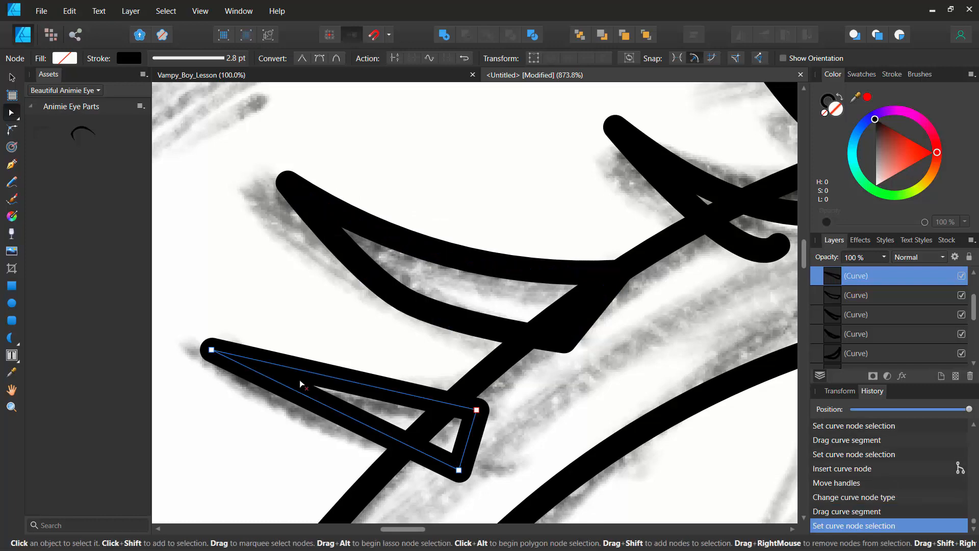
pyautogui.moveTo(300, 389); pyautogui.dragTo(300, 414)
pyautogui.moveTo(337, 379); pyautogui.dragTo(399, 253)
# Bend both long edges of the big uppermost inner-corner lash into deep downward curves matching the sketch
pyautogui.press('space')
pyautogui.moveTo(300, 384); pyautogui.dragTo(281, 365)
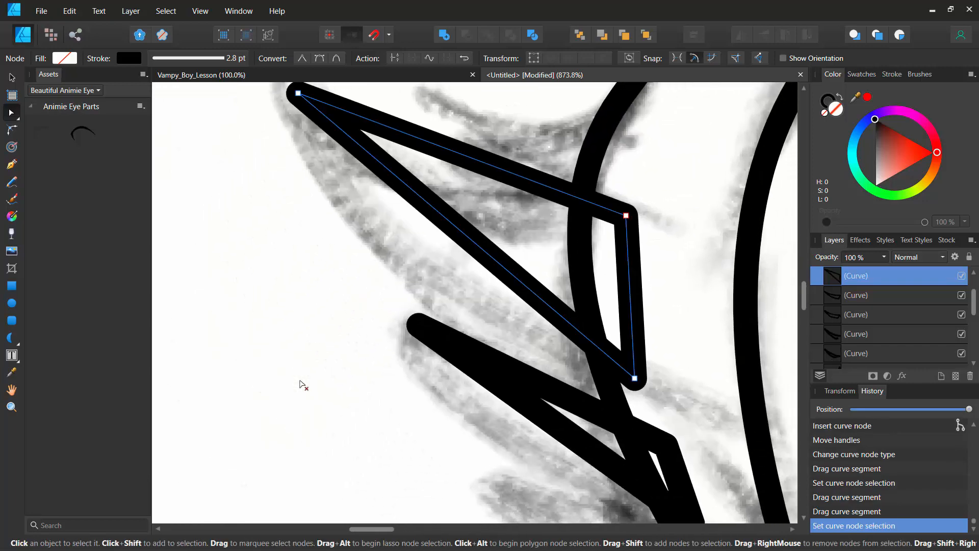
pyautogui.moveTo(466, 237); pyautogui.dragTo(438, 271)
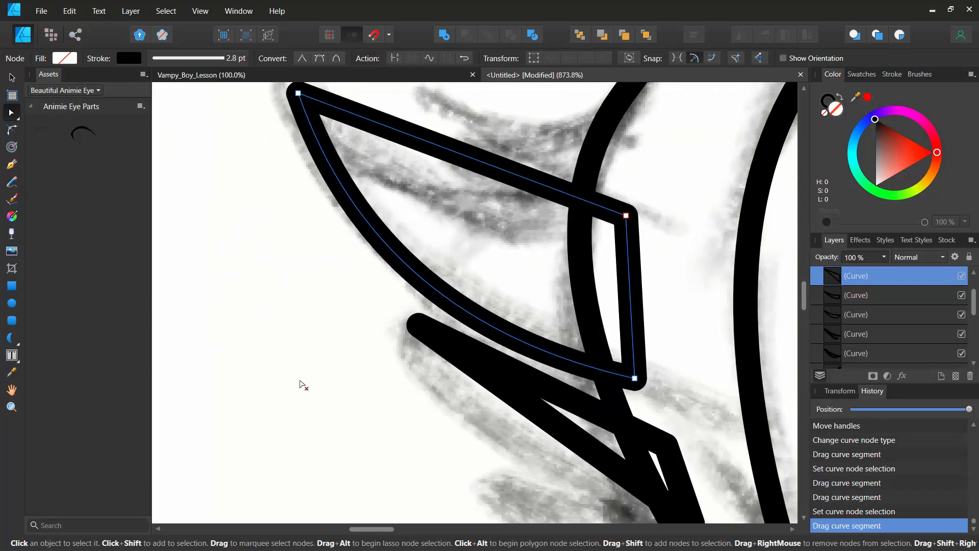
pyautogui.moveTo(473, 158); pyautogui.dragTo(479, 209)
# Curve both long edges of the narrow lash directly below the big inner-corner lash
pyautogui.moveTo(300, 382); pyautogui.dragTo(267, 312)
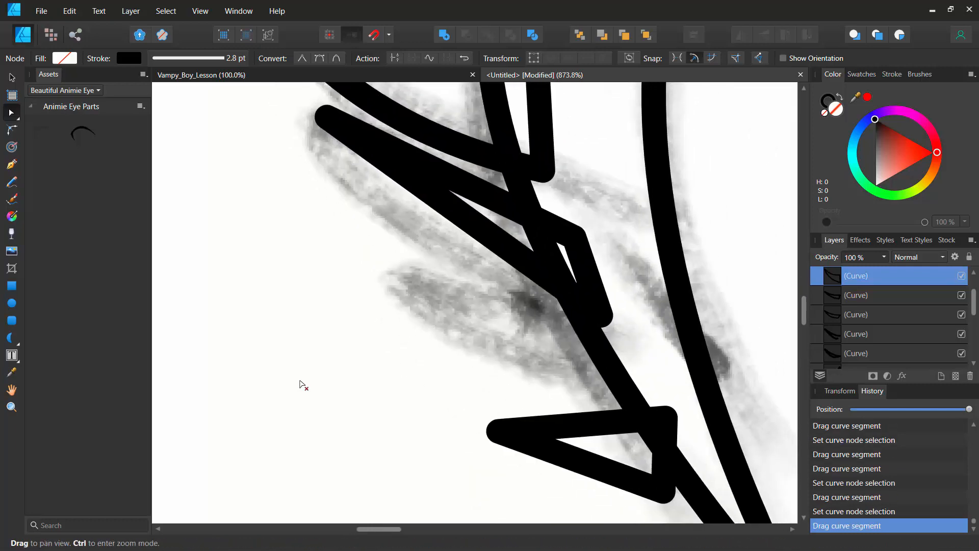
pyautogui.click(449, 204)
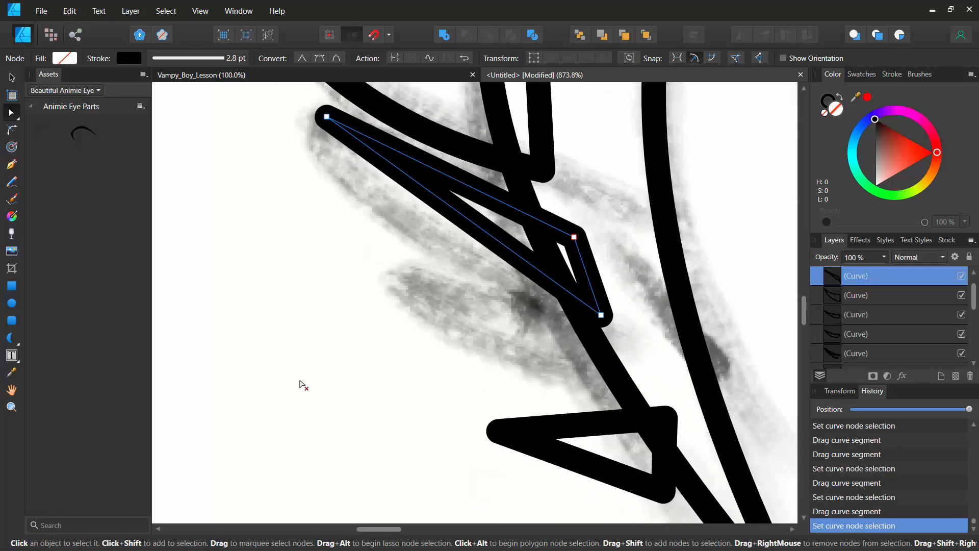
pyautogui.moveTo(449, 206); pyautogui.dragTo(424, 240)
pyautogui.moveTo(487, 200)
pyautogui.mouseDown()
pyautogui.moveTo(473, 239)
pyautogui.moveTo(484, 204)
pyautogui.moveTo(484, 218)
pyautogui.mouseUp()
# Curve the upper and lower edges of the small lash at the lower inner end of the lash line
pyautogui.moveTo(582, 410); pyautogui.dragTo(433, 214)
pyautogui.click(433, 228)
pyautogui.moveTo(462, 275); pyautogui.dragTo(465, 302)
pyautogui.moveTo(463, 233)
pyautogui.mouseDown()
pyautogui.moveTo(455, 260)
pyautogui.moveTo(467, 275)
pyautogui.moveTo(455, 251)
pyautogui.mouseUp()
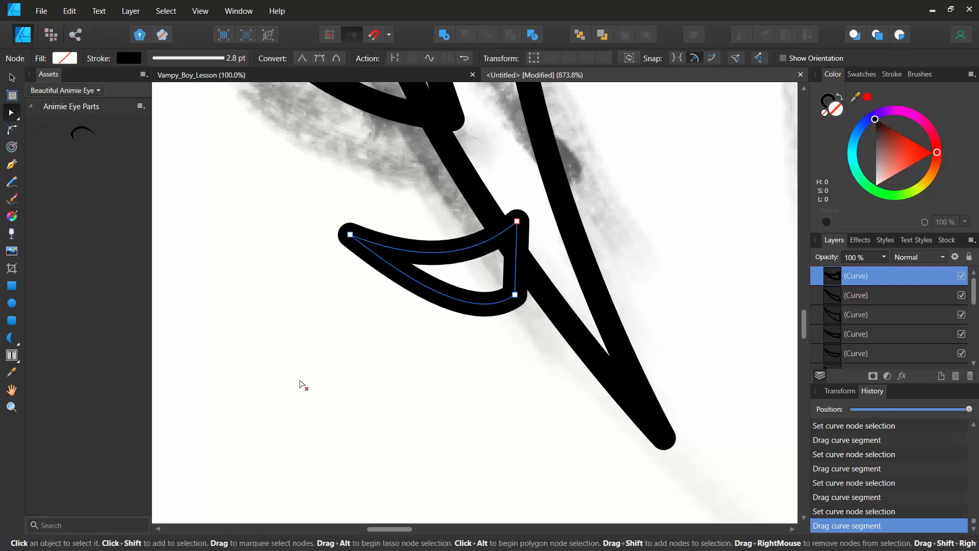
# Select the five topmost lash curves together in the layer stack
pyautogui.press('z')
pyautogui.moveTo(303, 176)
pyautogui.mouseDown()
pyautogui.moveTo(364, 175)
pyautogui.moveTo(286, 176)
pyautogui.mouseUp()
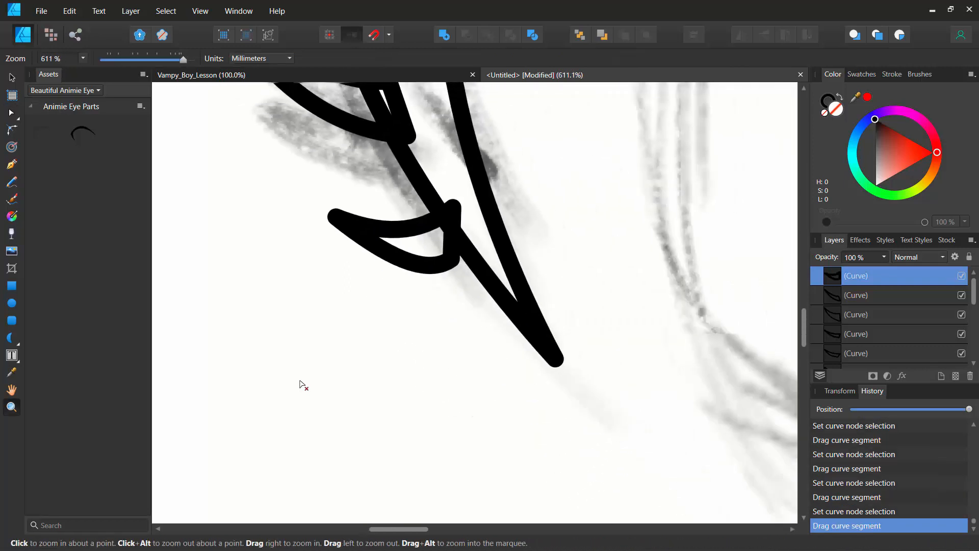
pyautogui.moveTo(517, 333); pyautogui.dragTo(479, 333)
pyautogui.moveTo(417, 290); pyautogui.dragTo(394, 290)
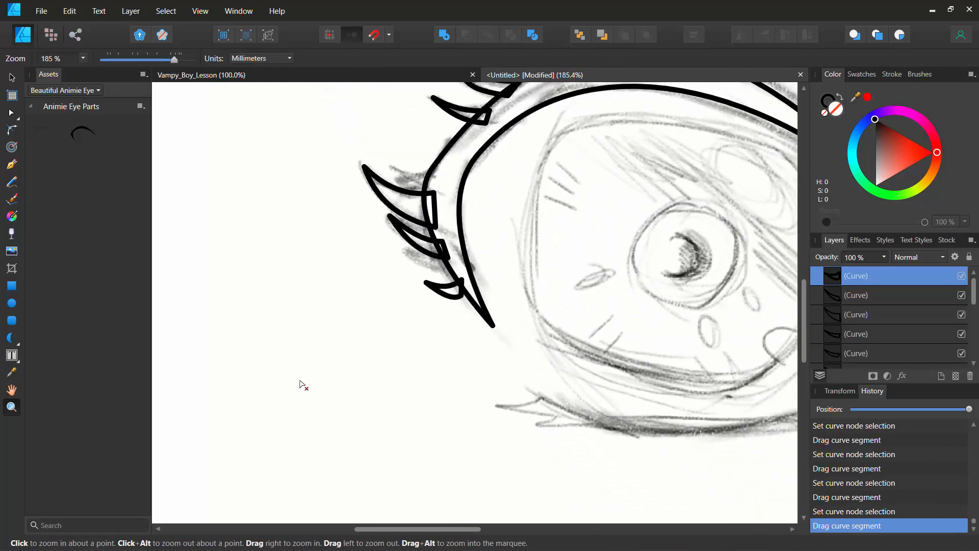
pyautogui.press('space')
pyautogui.moveTo(300, 380); pyautogui.dragTo(118, 513)
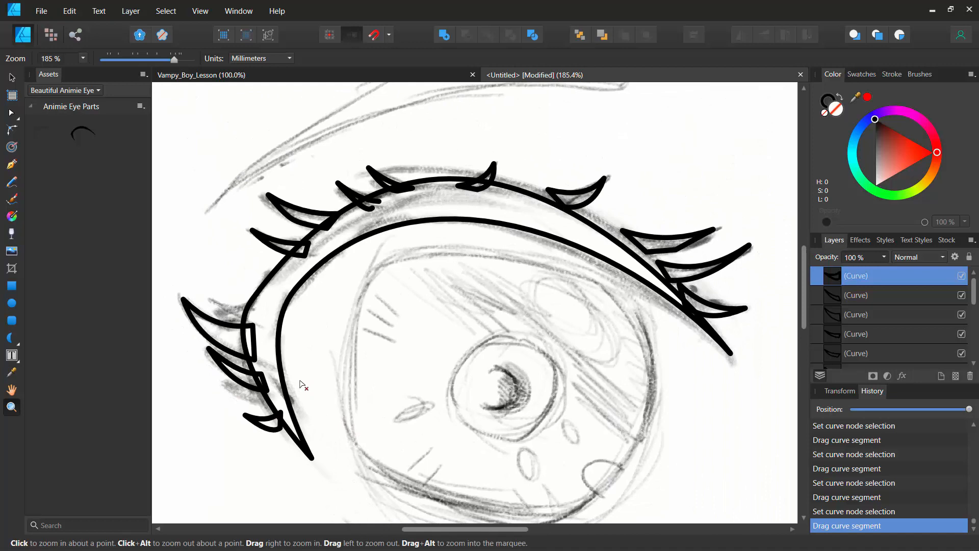
pyautogui.keyDown('ctrl'); pyautogui.click(888, 334); pyautogui.keyUp('ctrl')
pyautogui.keyDown('ctrl'); pyautogui.click(888, 295); pyautogui.keyUp('ctrl')
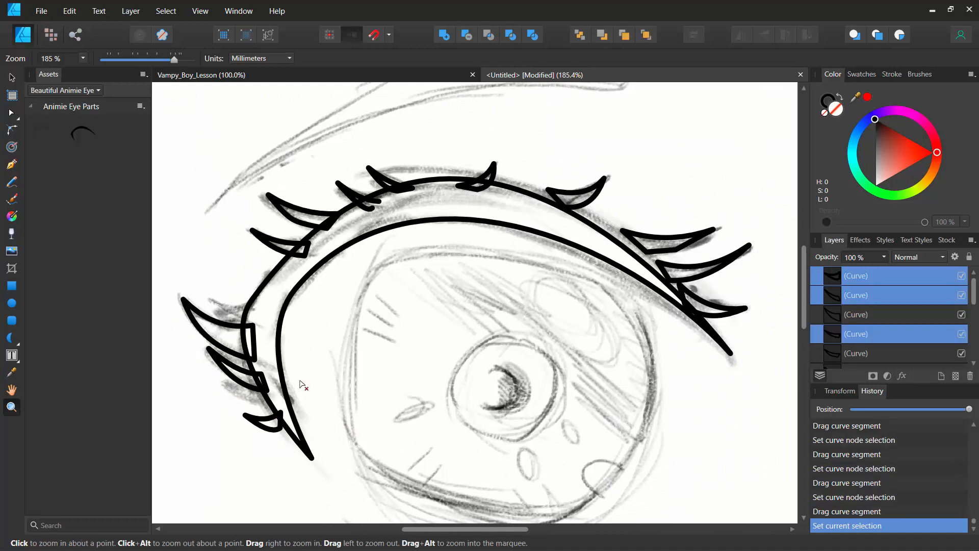
pyautogui.keyDown('ctrl'); pyautogui.click(888, 314); pyautogui.keyUp('ctrl')
pyautogui.keyDown('ctrl'); pyautogui.click(887, 354); pyautogui.keyUp('ctrl')
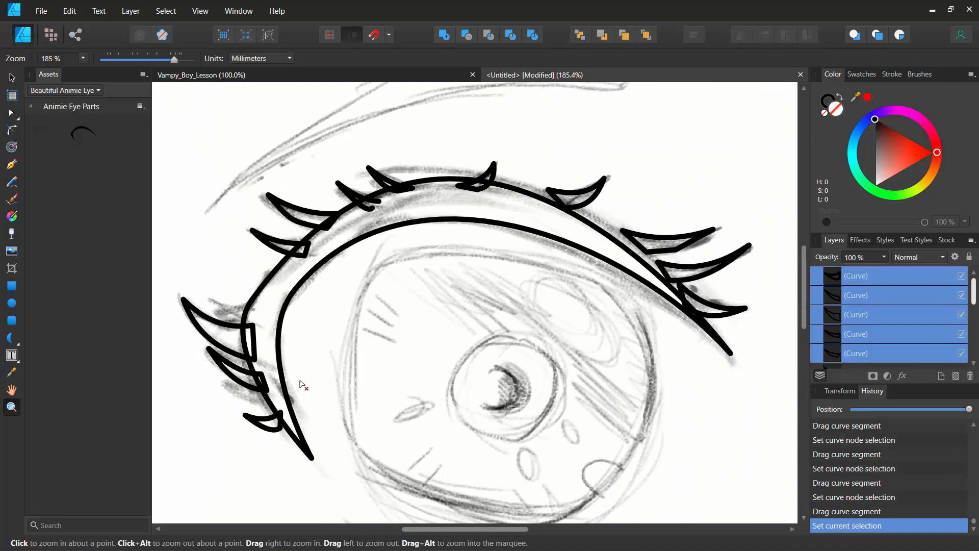
# Extend the layer selection to the remaining lash curves so all the lashes are selected
pyautogui.moveTo(974, 291); pyautogui.dragTo(974, 313)
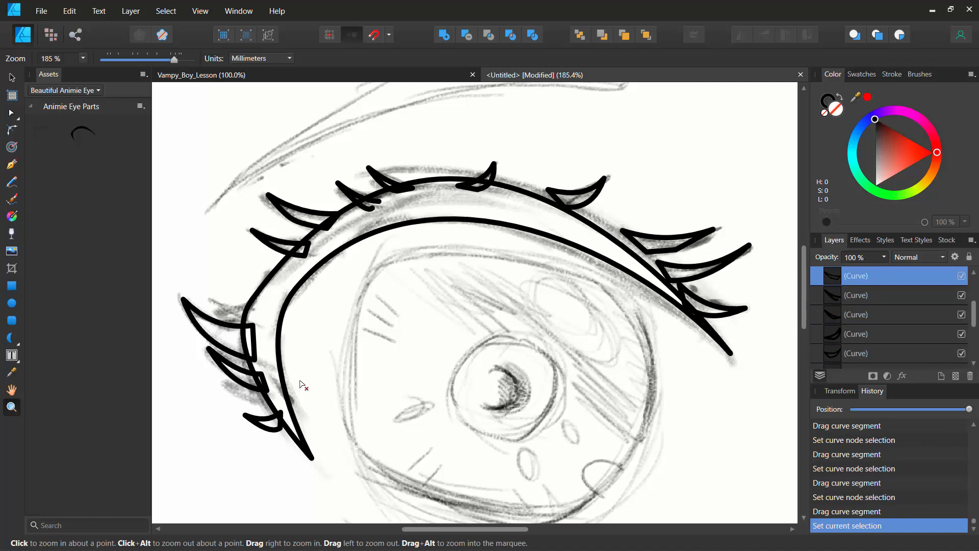
pyautogui.keyDown('ctrl'); pyautogui.click(888, 295); pyautogui.keyUp('ctrl')
pyautogui.keyDown('ctrl'); pyautogui.click(888, 315); pyautogui.keyUp('ctrl')
pyautogui.keyDown('ctrl'); pyautogui.click(887, 334); pyautogui.keyUp('ctrl')
pyautogui.keyDown('ctrl'); pyautogui.click(888, 353); pyautogui.keyUp('ctrl')
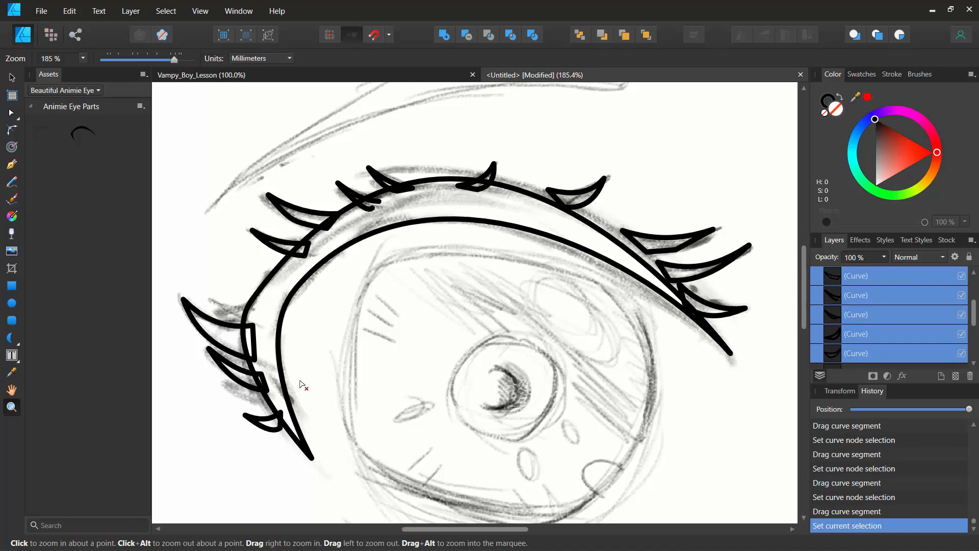
pyautogui.moveTo(974, 313); pyautogui.dragTo(974, 291)
pyautogui.keyDown('shift'); pyautogui.click(887, 334); pyautogui.keyUp('shift')
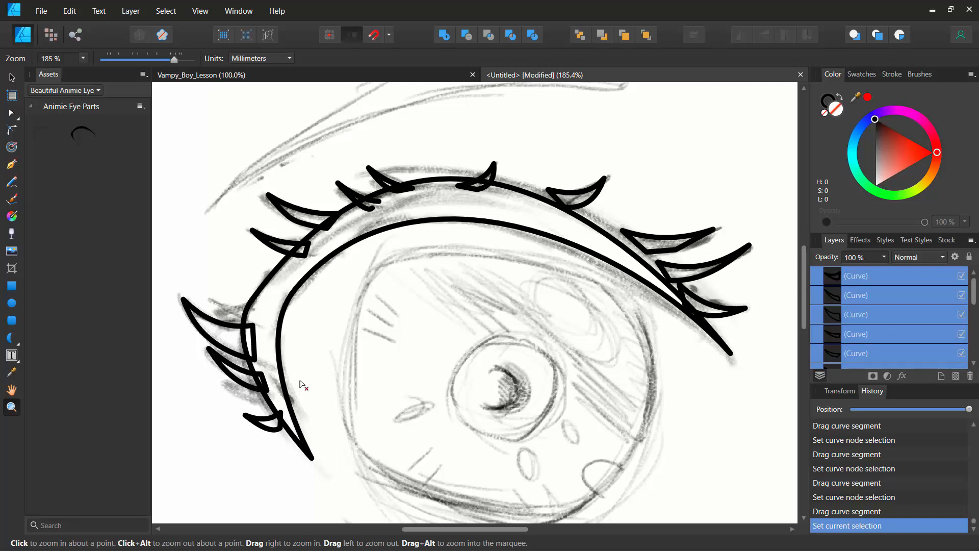
# Set the stroke width of all selected lashes to 1 pt and fill them with black
pyautogui.press('v')
pyautogui.press('a')
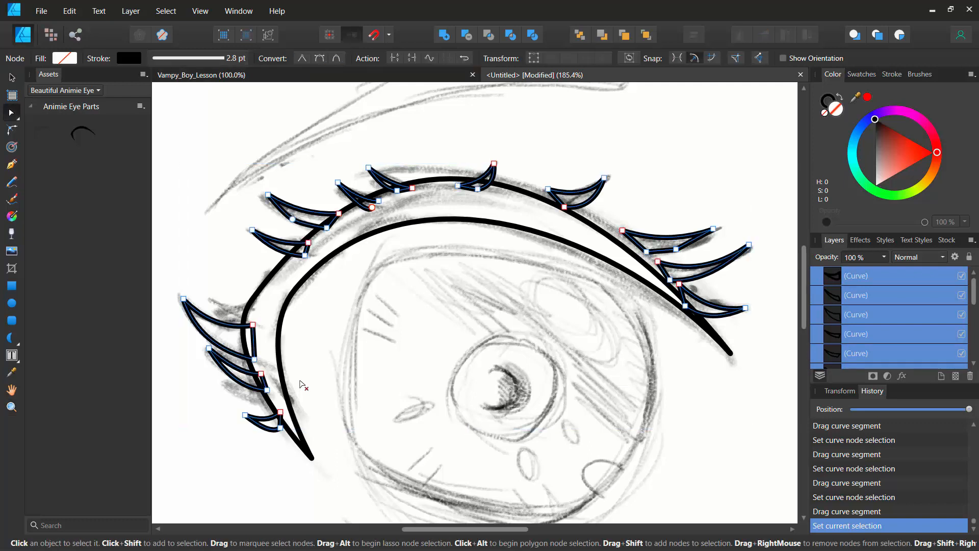
pyautogui.click(199, 58)
pyautogui.moveTo(173, 102); pyautogui.dragTo(172, 103)
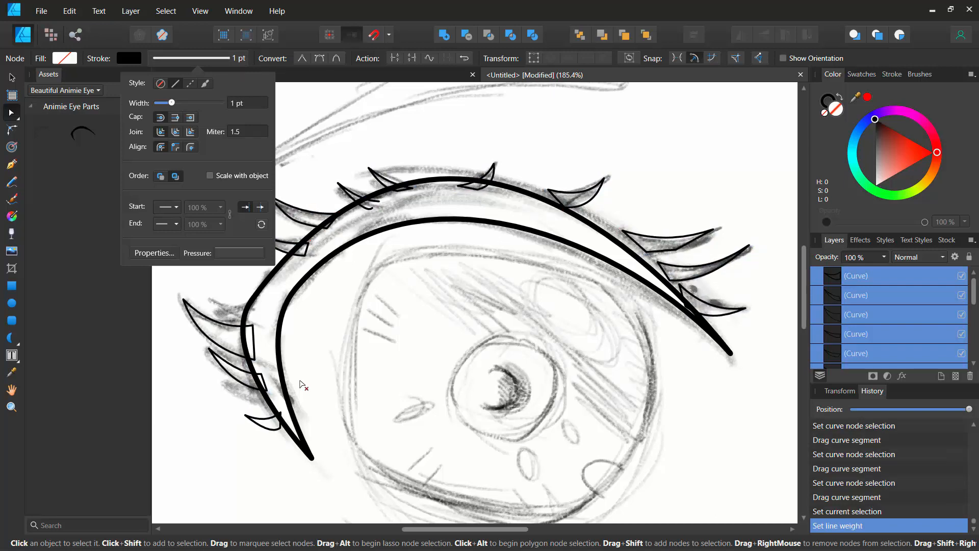
pyautogui.press('Escape')
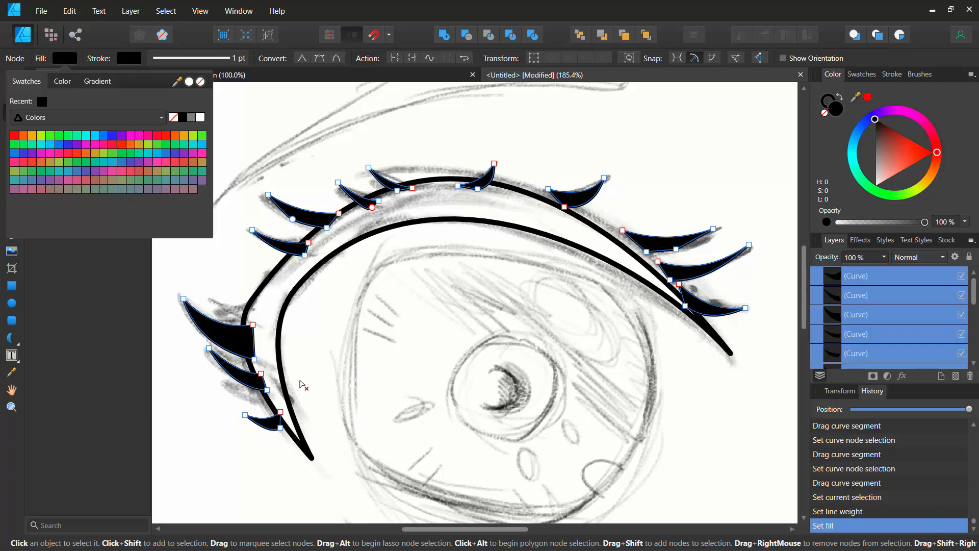
pyautogui.press('Escape')
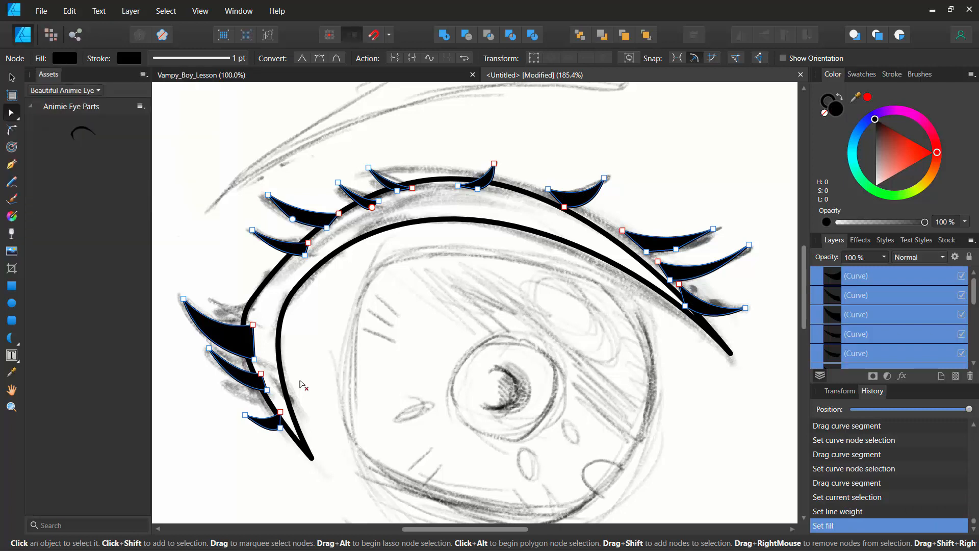
# Select the upper lash line curve in the layer stack and fill it with black
pyautogui.scroll(-4, 889, 315)
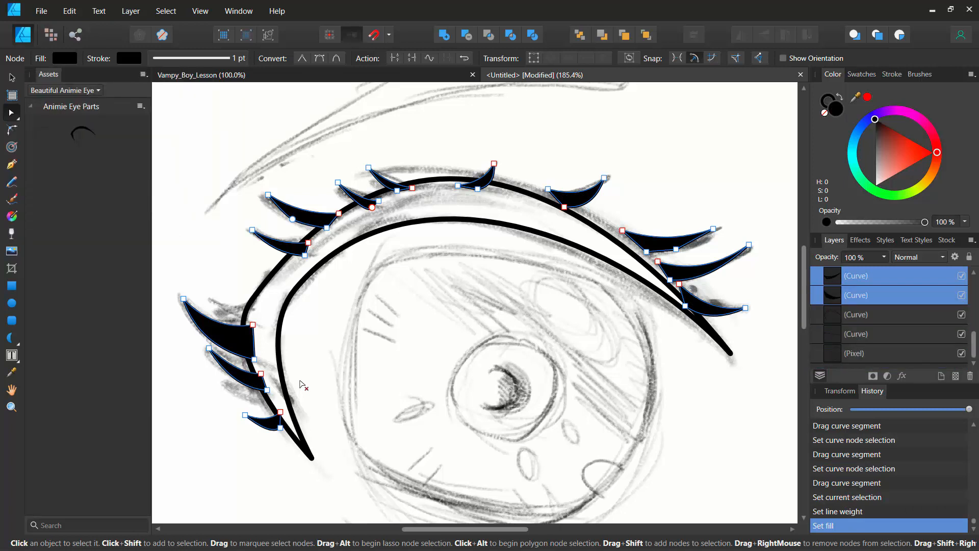
pyautogui.click(889, 334)
pyautogui.click(889, 314)
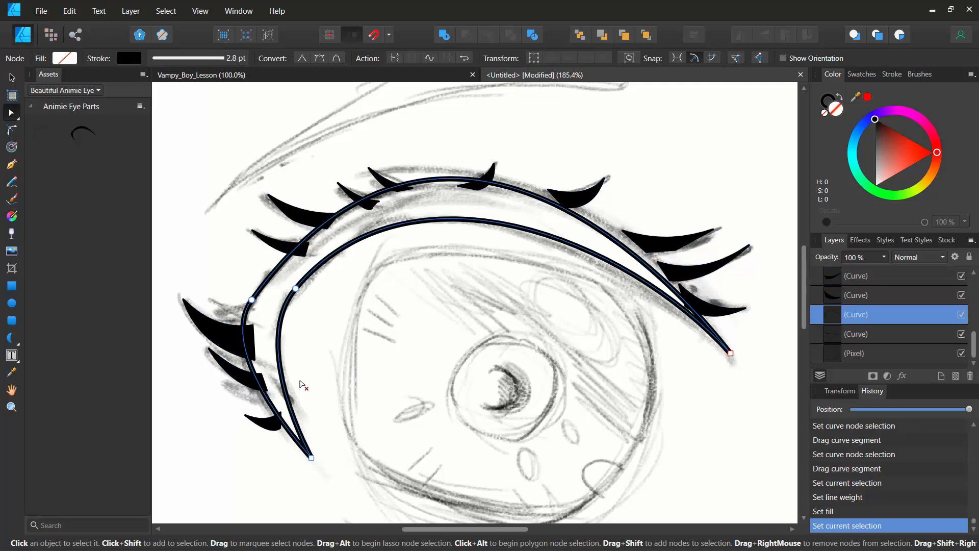
pyautogui.click(64, 58)
pyautogui.click(182, 117)
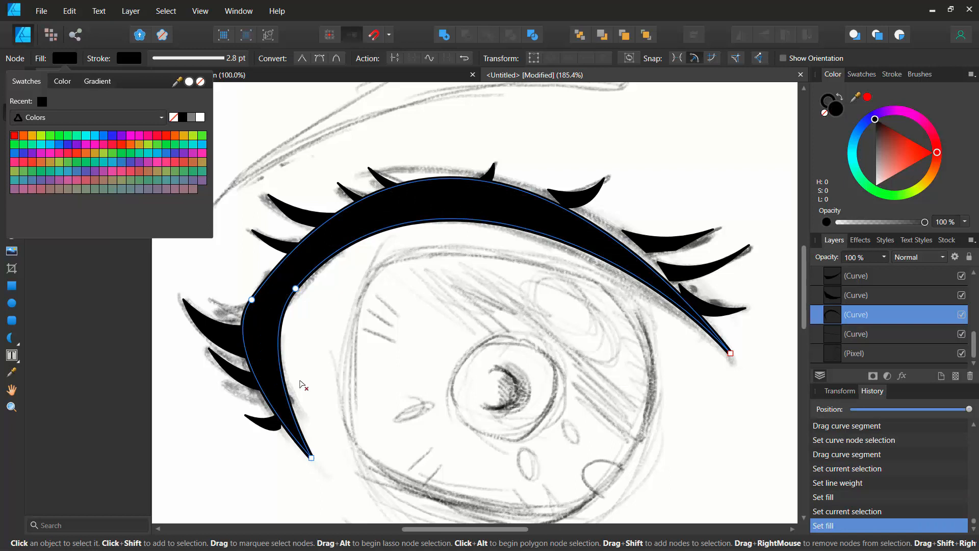
pyautogui.press('Escape')
# Move the uppermost of the three outer-corner lashes inward so its base overlaps the black lash line
pyautogui.press('v')
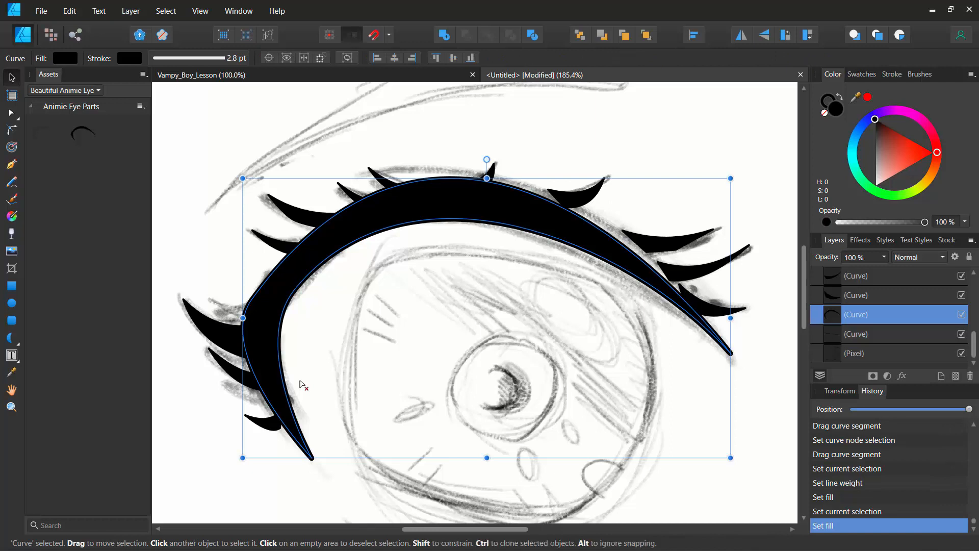
pyautogui.click(663, 244)
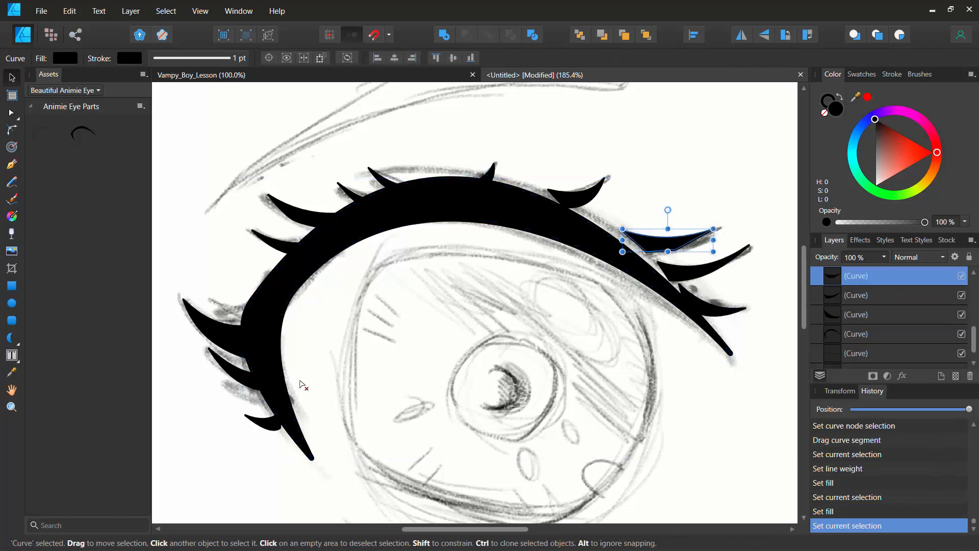
pyautogui.moveTo(663, 244); pyautogui.dragTo(647, 249)
# Move the middle outer-corner lash inward so its base sits inside the black lash line
pyautogui.click(699, 271)
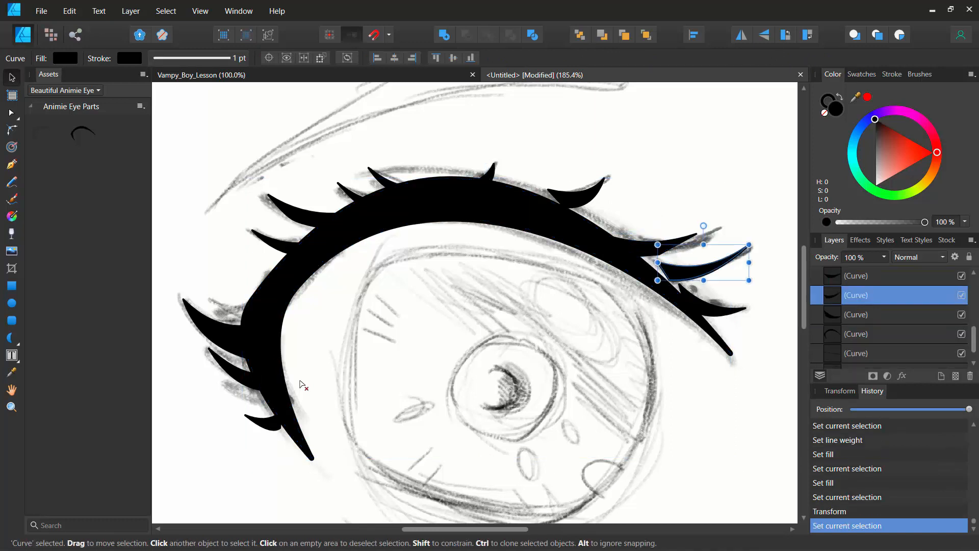
pyautogui.press('a')
pyautogui.click(677, 276)
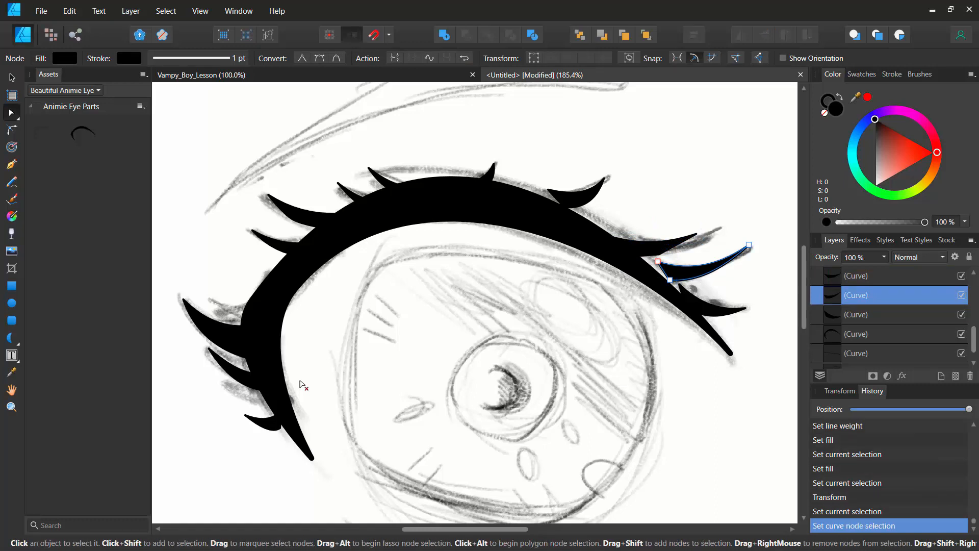
pyautogui.press('z')
pyautogui.moveTo(656, 282); pyautogui.dragTo(760, 281)
pyautogui.press('v')
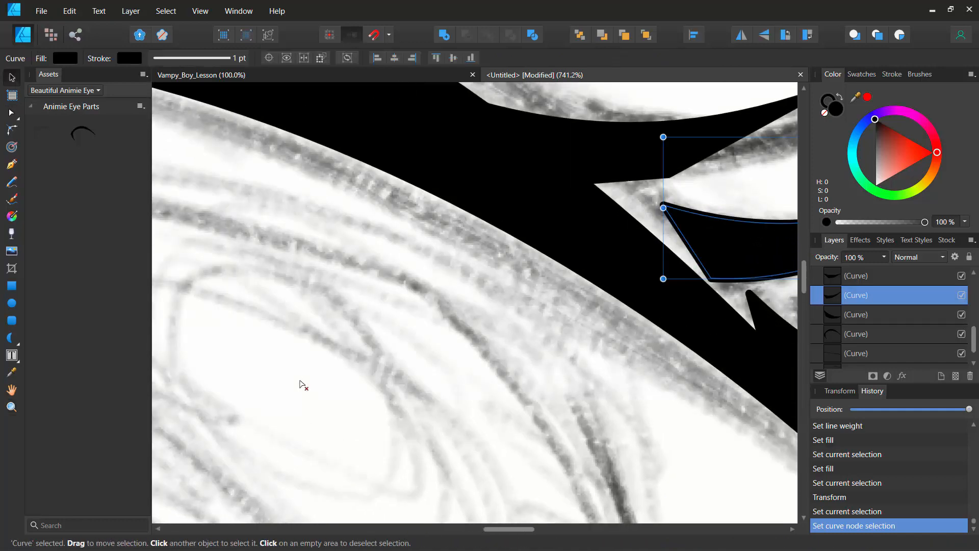
pyautogui.moveTo(734, 250); pyautogui.dragTo(679, 255)
# Rotate the lowest outer-corner lash slightly and move it inward to merge its base with the lash line
pyautogui.click(768, 335)
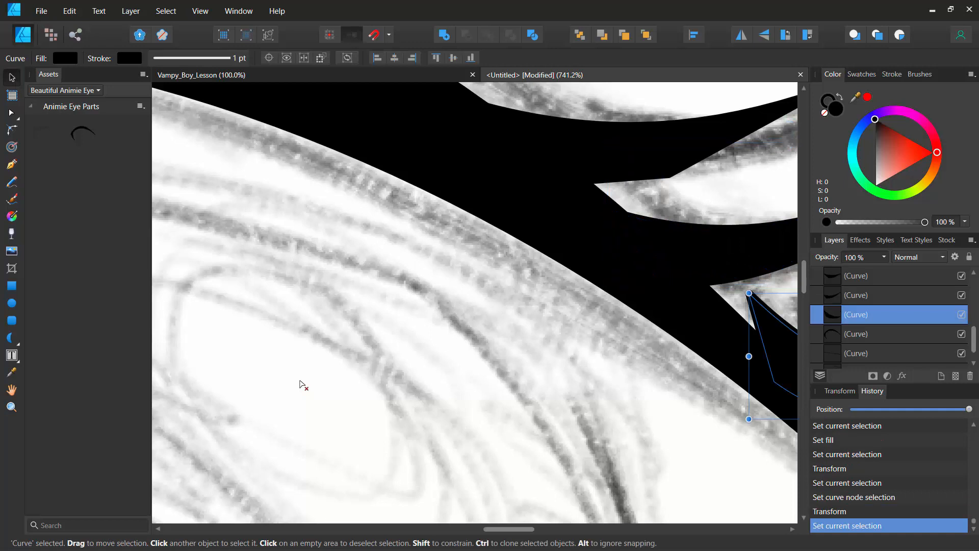
pyautogui.press('space')
pyautogui.moveTo(768, 334); pyautogui.dragTo(497, 295)
pyautogui.moveTo(610, 235); pyautogui.dragTo(590, 238)
pyautogui.moveTo(590, 357); pyautogui.dragTo(593, 347)
pyautogui.click(300, 381)
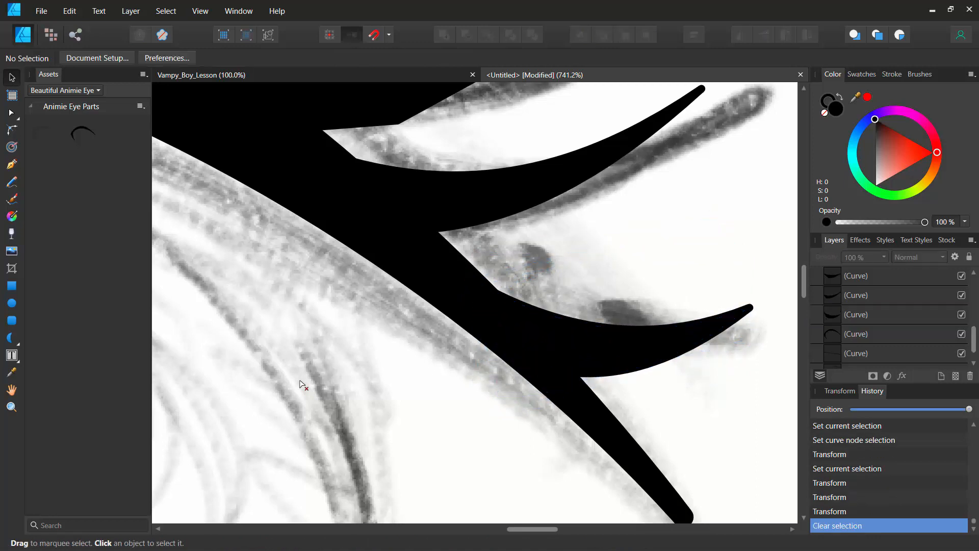
# Rotate the curved lash above the outer half of the lash line counterclockwise and sink its base into the line
pyautogui.hotkey('ctrl', '0')
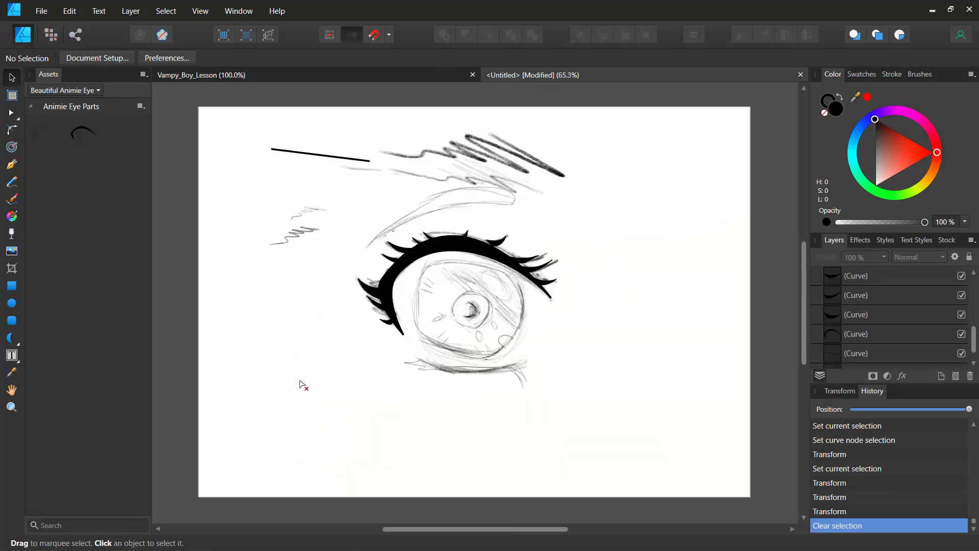
pyautogui.moveTo(300, 381); pyautogui.dragTo(355, 457)
pyautogui.hotkey('ctrl', '1')
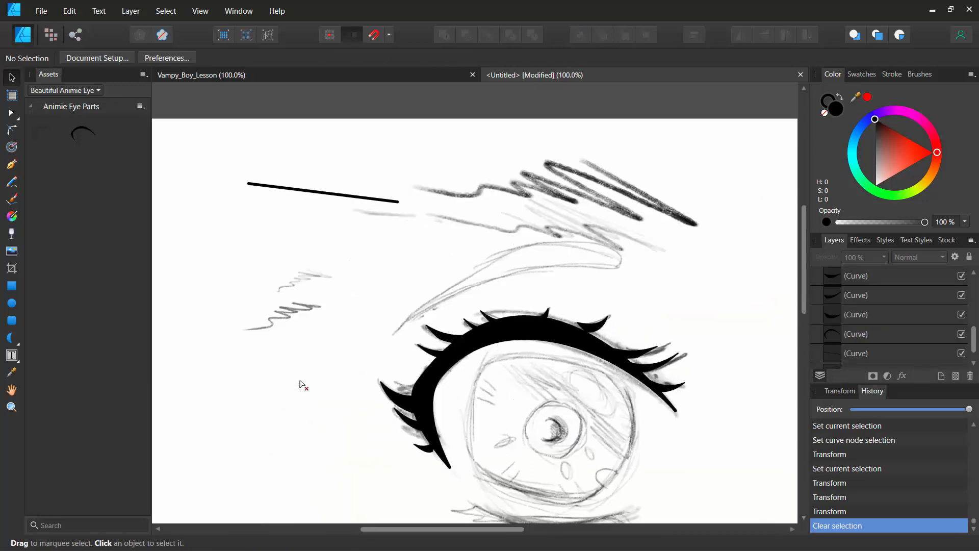
pyautogui.hotkey('ctrl', '+')
pyautogui.hotkey('ctrl', '+')
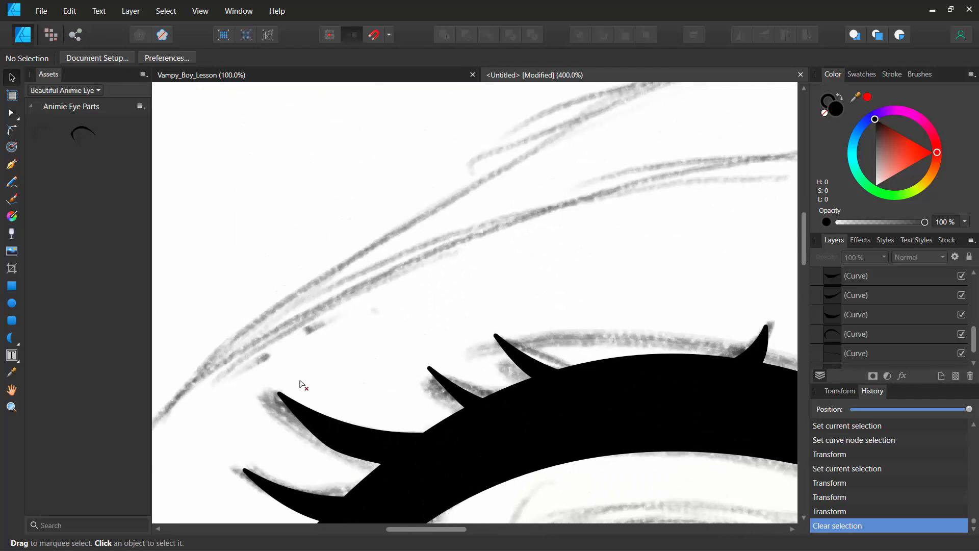
pyautogui.hotkey('ctrl', '1')
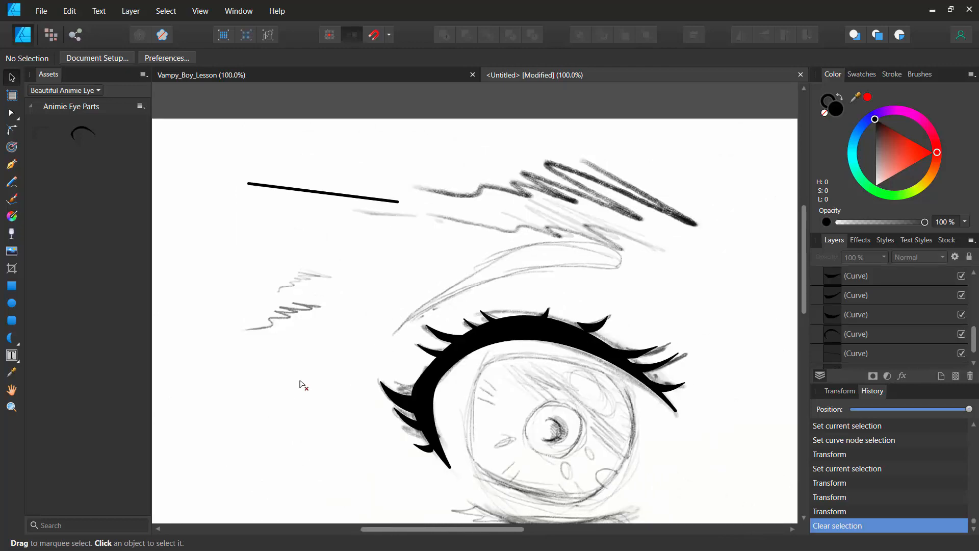
pyautogui.moveTo(301, 384); pyautogui.dragTo(198, 322)
pyautogui.hotkey('ctrl', '+')
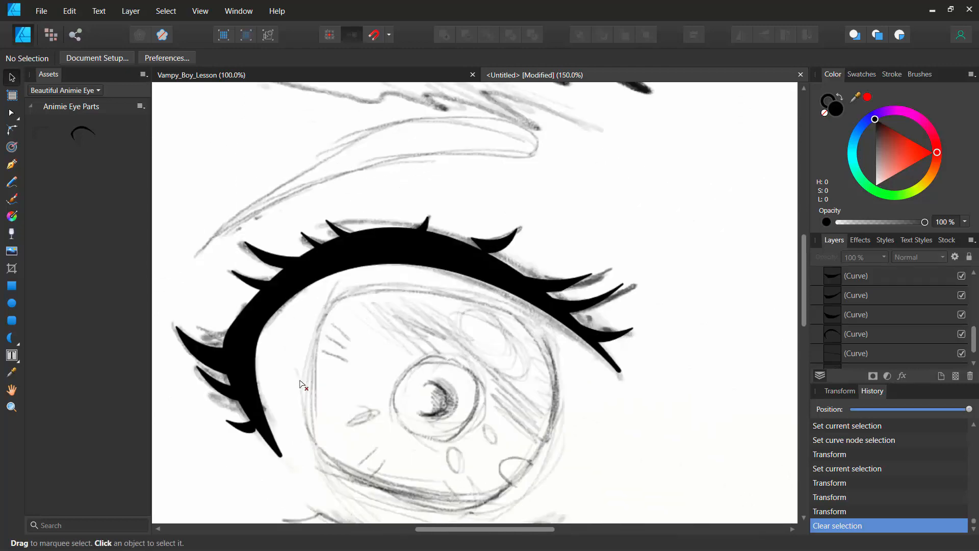
pyautogui.hotkey('ctrl', '+')
pyautogui.scroll(3, 302, 384)
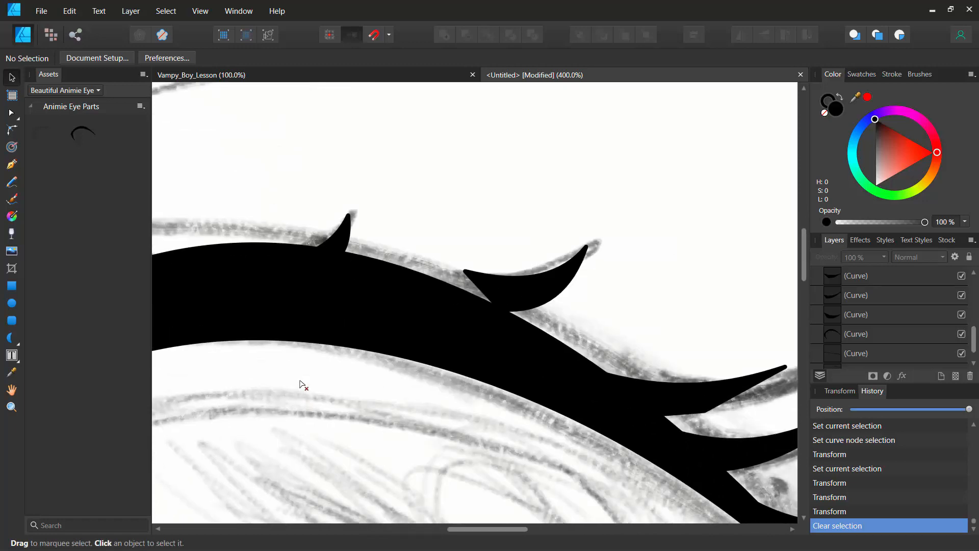
pyautogui.click(530, 290)
pyautogui.moveTo(527, 228)
pyautogui.mouseDown()
pyautogui.moveTo(509, 230)
pyautogui.moveTo(518, 227)
pyautogui.mouseUp()
pyautogui.moveTo(535, 288); pyautogui.dragTo(518, 298)
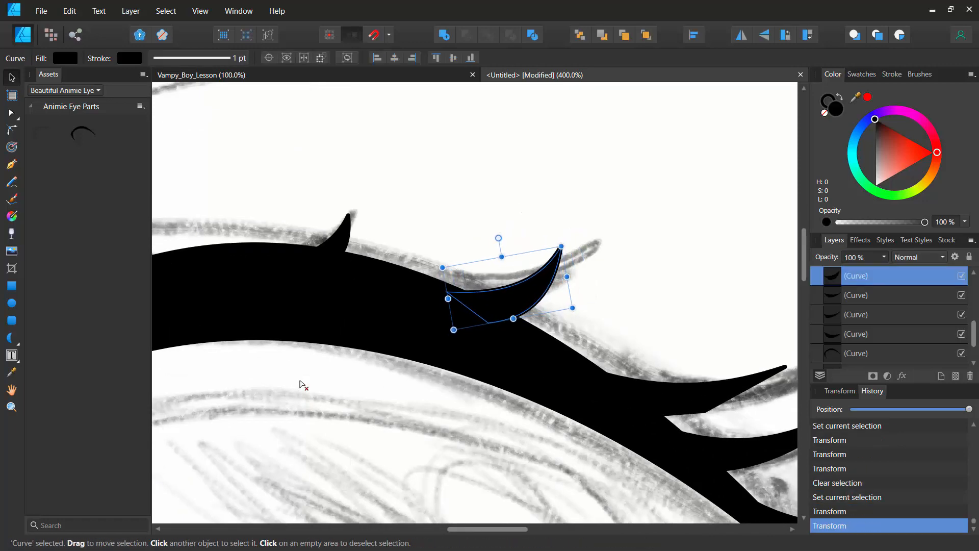
pyautogui.click(302, 384)
pyautogui.hotkey('ctrl', '0')
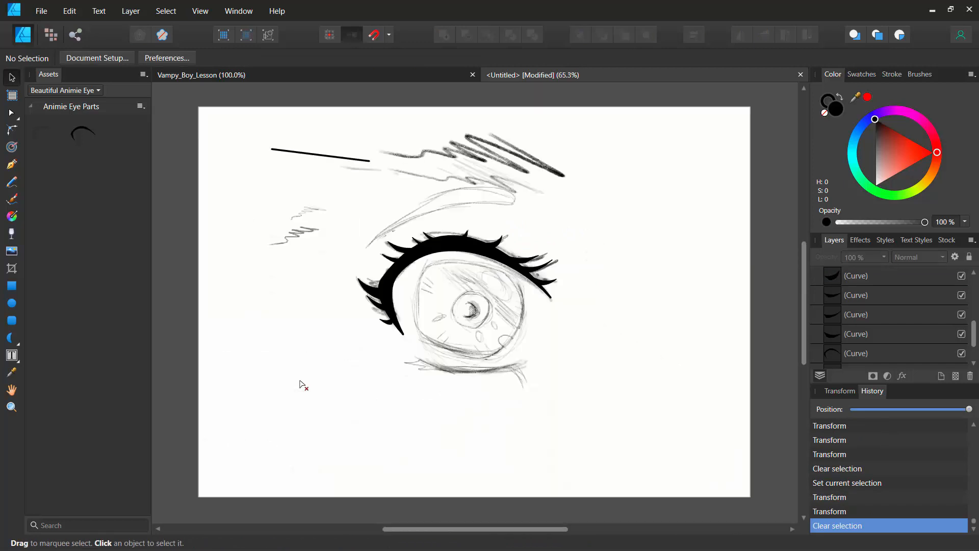
pyautogui.moveTo(302, 384); pyautogui.dragTo(357, 443)
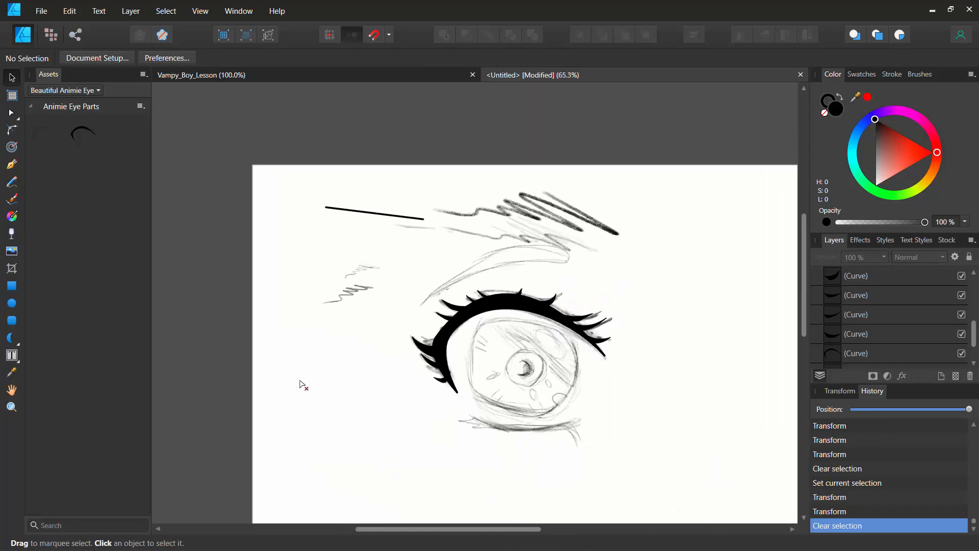
pyautogui.hotkey('ctrl', '1')
pyautogui.hotkey('ctrl', '4')
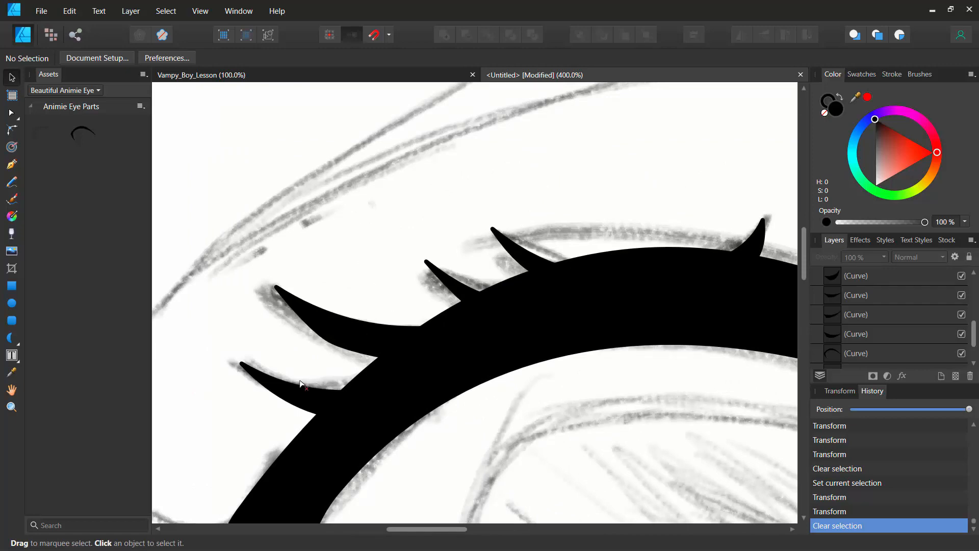
pyautogui.rightClick(428, 372)
pyautogui.moveTo(428, 372); pyautogui.dragTo(576, 269)
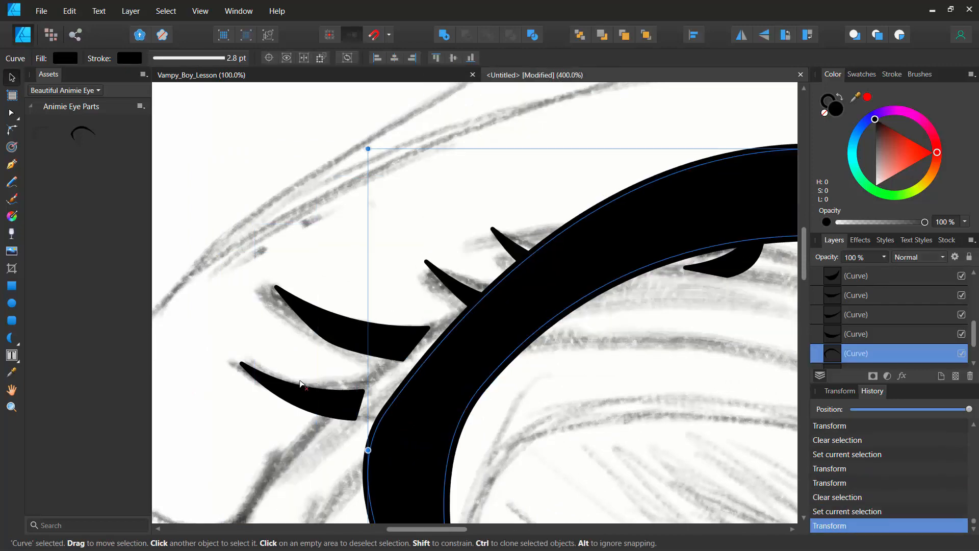
pyautogui.hotkey('ctrl', 'z')
pyautogui.hotkey('ctrl', 'd')
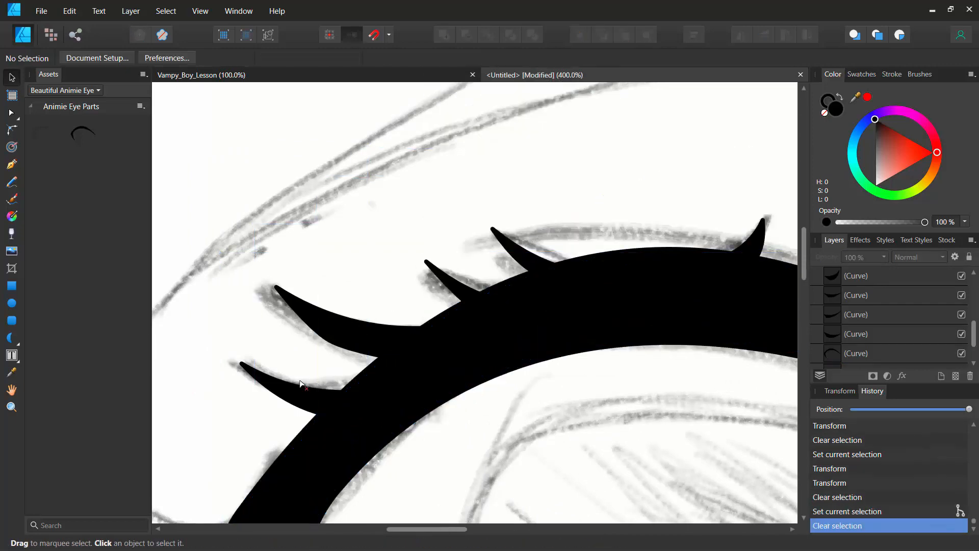
# Rotate the small lash at the lower inner end and move it up so its base merges with the lash line
pyautogui.moveTo(300, 384)
pyautogui.mouseDown()
pyautogui.moveTo(351, 247)
pyautogui.moveTo(454, 203)
pyautogui.moveTo(439, 83)
pyautogui.moveTo(298, 349)
pyautogui.mouseUp()
pyautogui.click(433, 345)
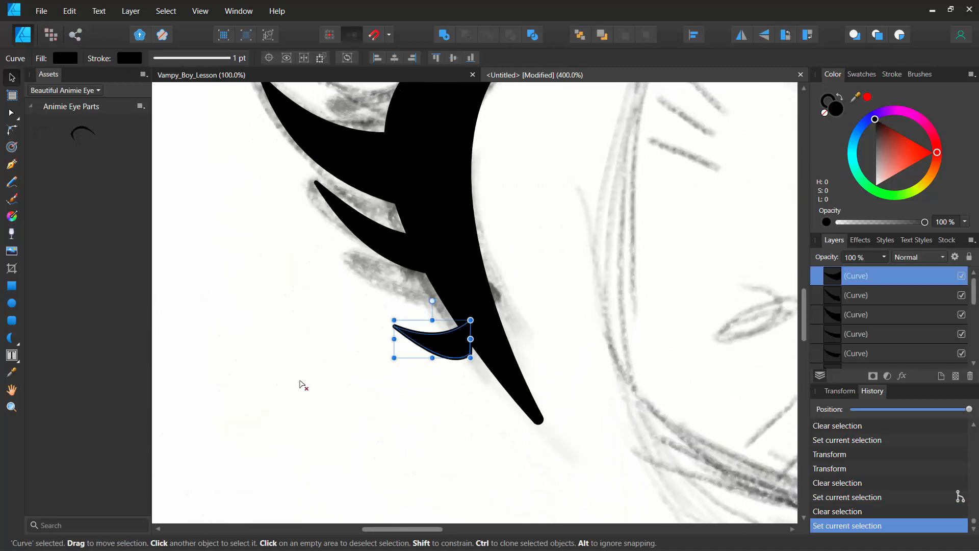
pyautogui.moveTo(432, 301); pyautogui.dragTo(422, 302)
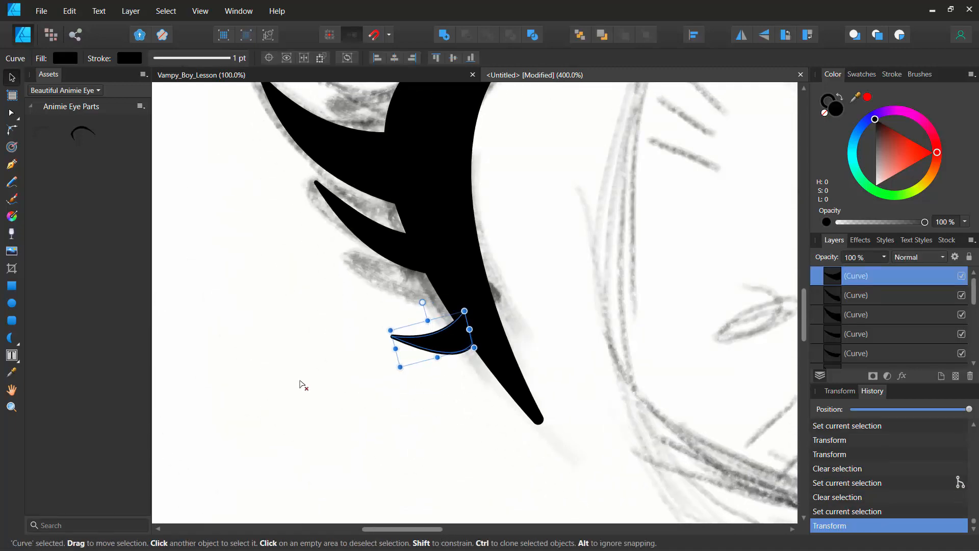
pyautogui.moveTo(441, 339); pyautogui.dragTo(441, 325)
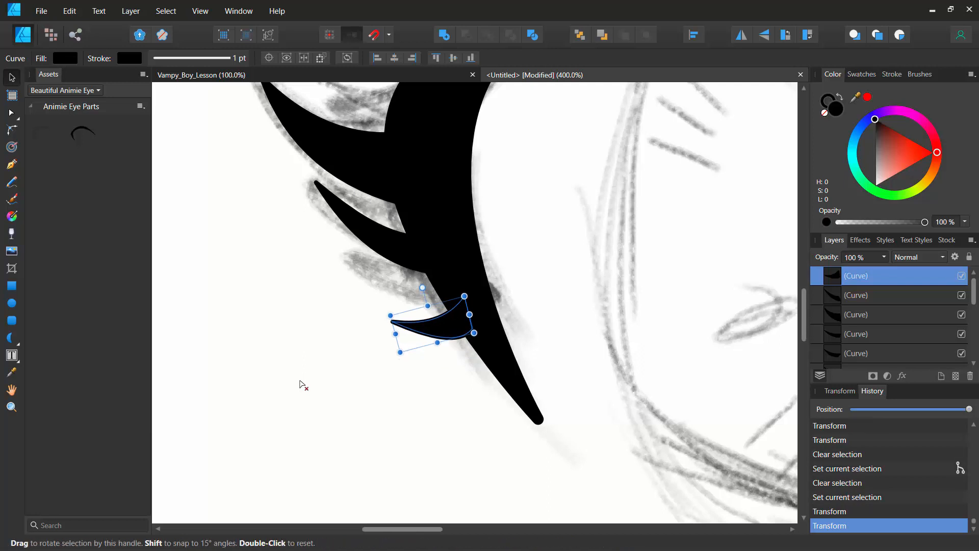
pyautogui.moveTo(422, 288); pyautogui.dragTo(426, 287)
pyautogui.click(300, 381)
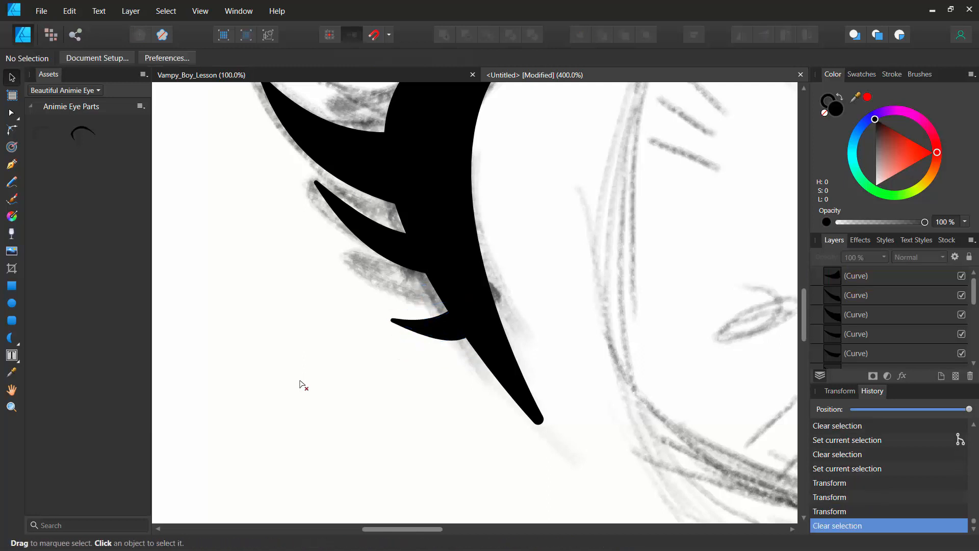
# Draw a curved Pen tool segment along the sketched lower lash line, from its outer end to its inner end
pyautogui.scroll(-8, 300, 381)
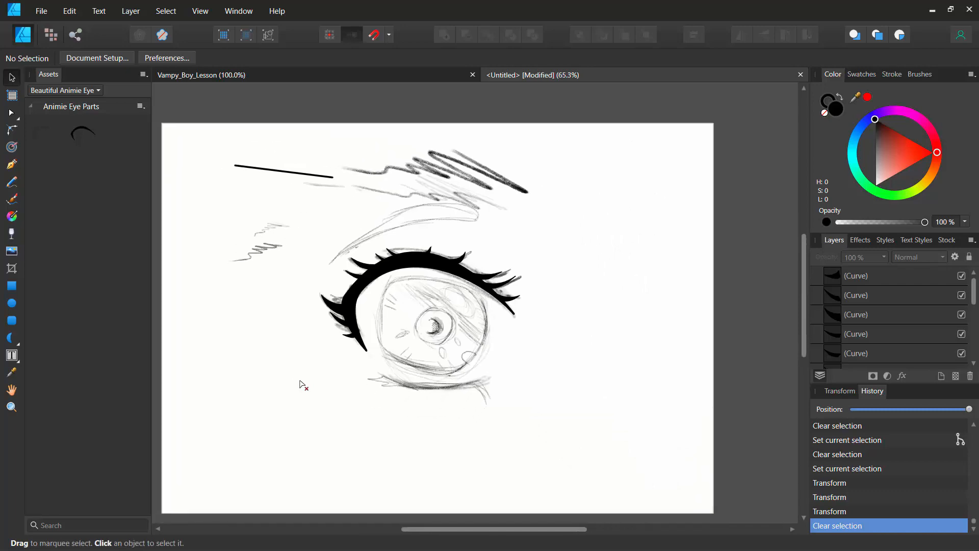
pyautogui.scroll(6, 300, 380)
pyautogui.scroll(-2, 300, 381)
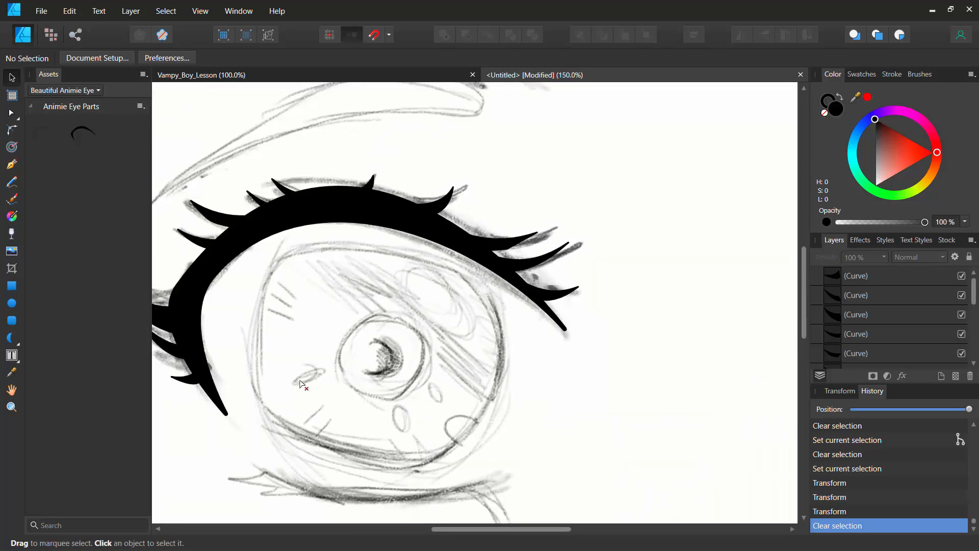
pyautogui.scroll(3, 300, 381)
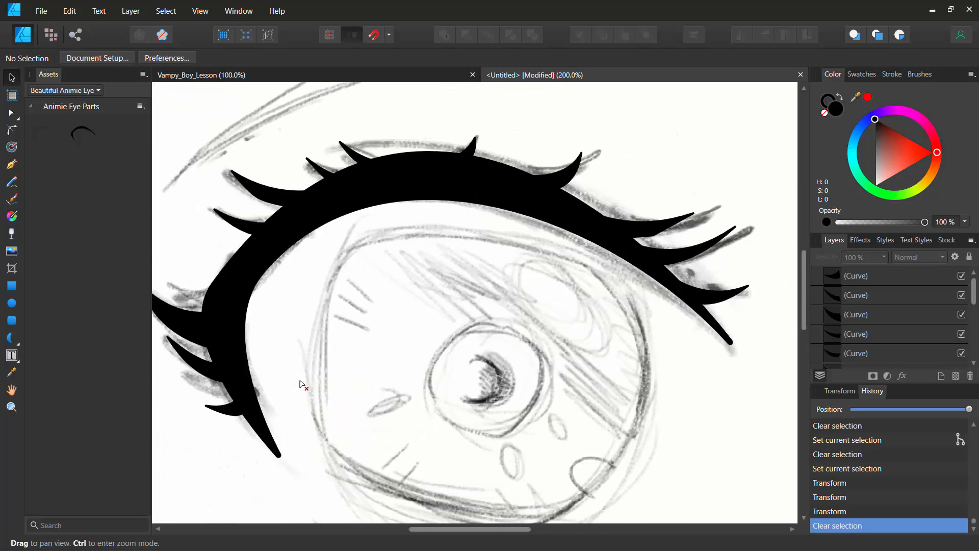
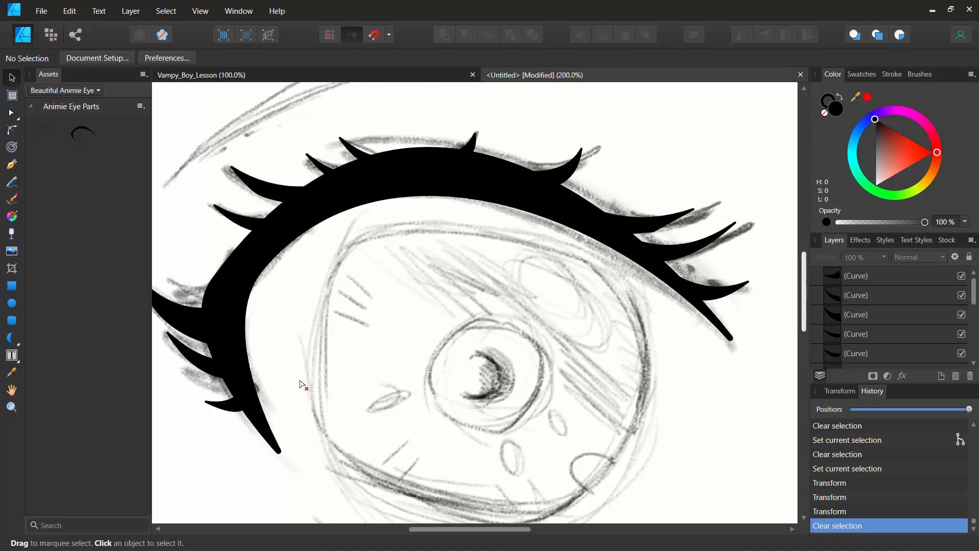
pyautogui.scroll(-5, 303, 385)
pyautogui.scroll(-1, 301, 382)
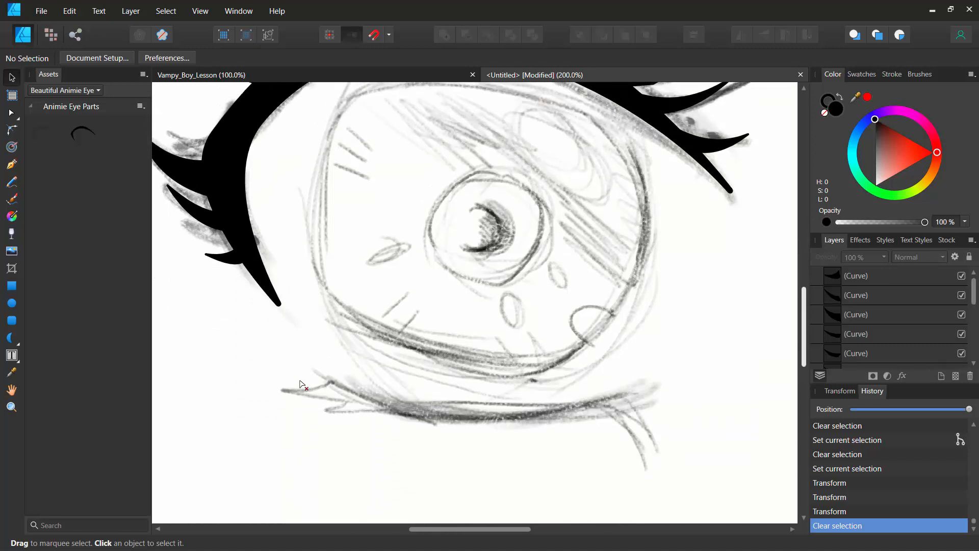
pyautogui.scroll(1, 300, 381)
pyautogui.press('p')
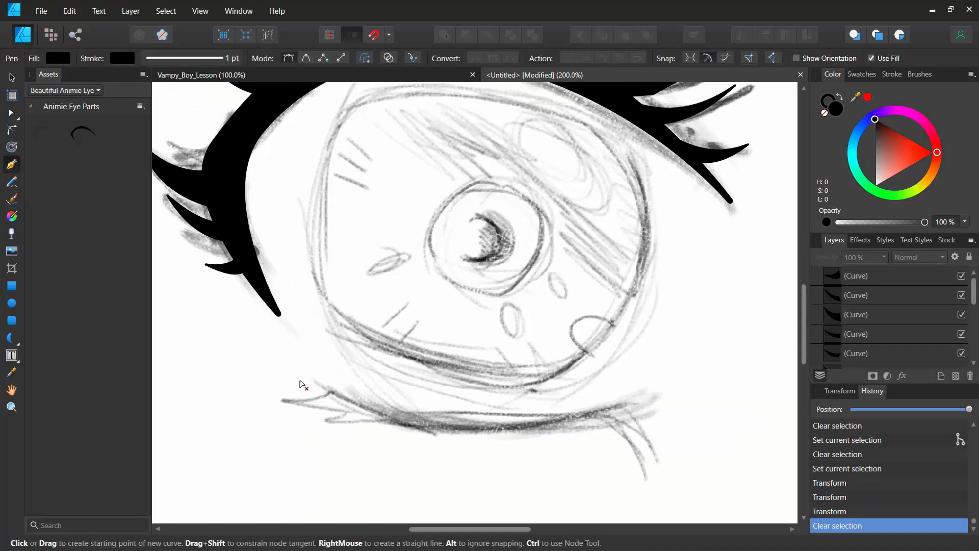
pyautogui.click(642, 398)
pyautogui.moveTo(332, 390); pyautogui.dragTo(248, 336)
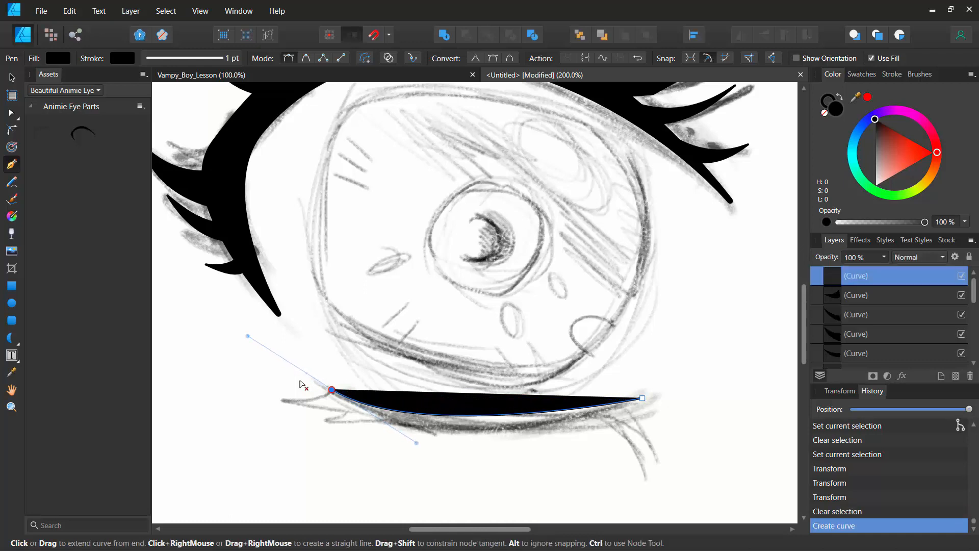
# Remove the lower lash curve's fill and extend it from its inner end with zigzag Pen tool points for the small sketched lashes
pyautogui.click(58, 58)
pyautogui.click(200, 81)
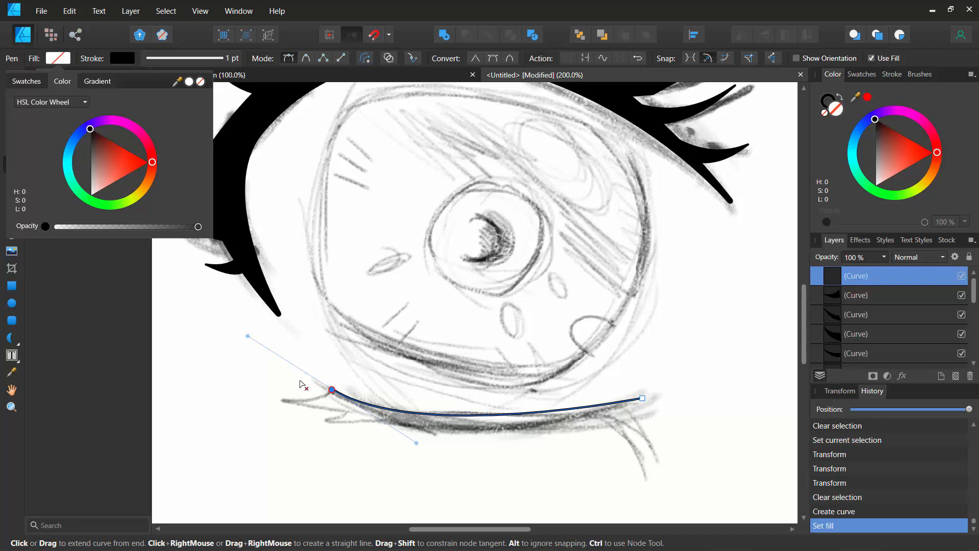
pyautogui.click(349, 404)
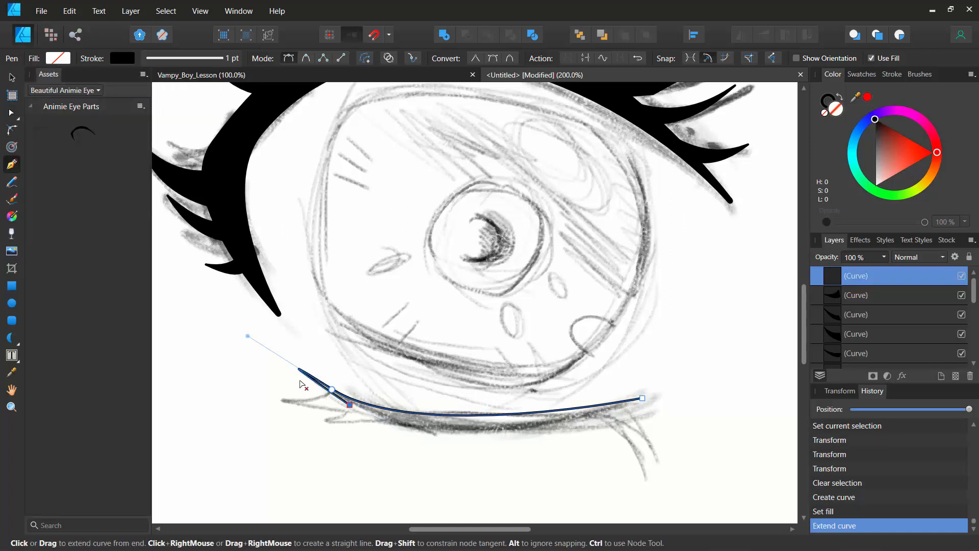
pyautogui.click(315, 414)
pyautogui.click(359, 410)
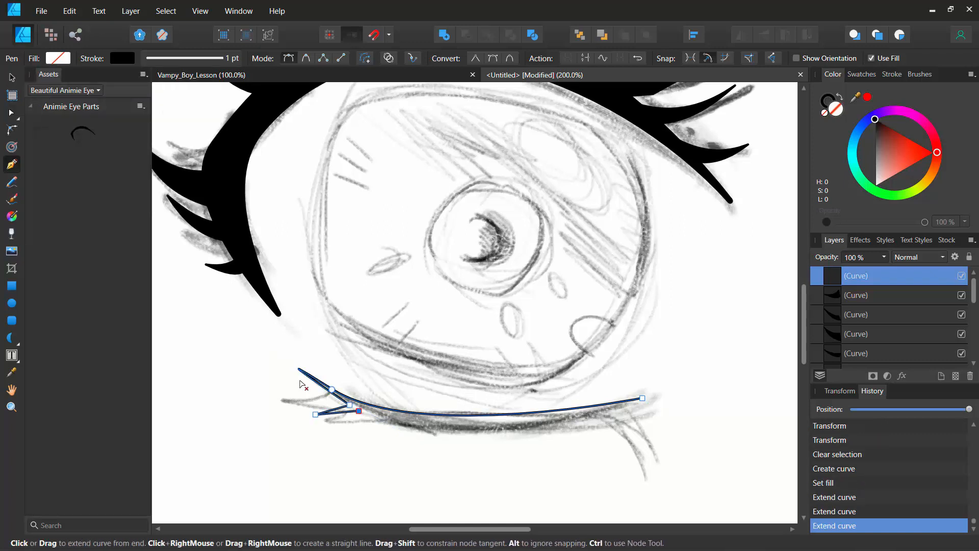
pyautogui.click(335, 428)
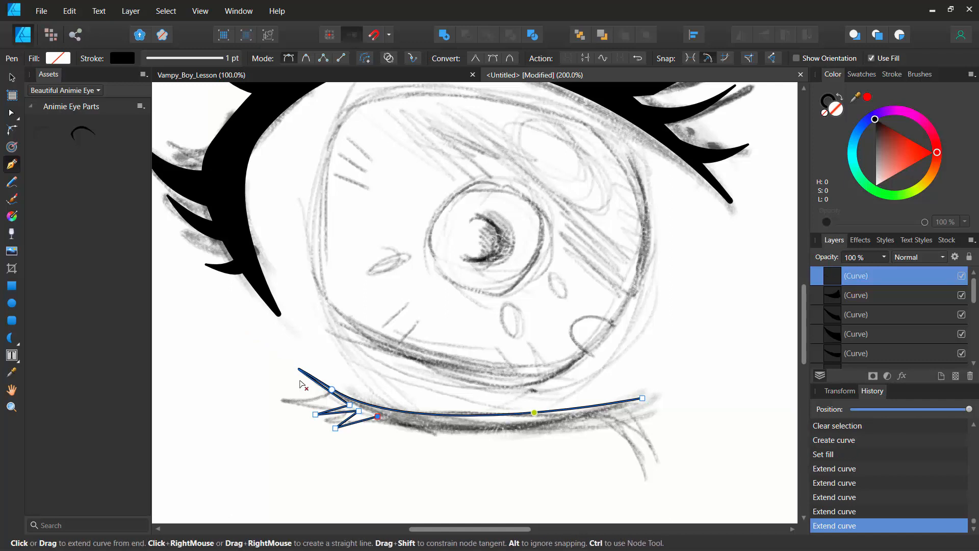
pyautogui.click(378, 416)
# Close the lash line shape with a curved lower edge running back to its outer end, and deselect it
pyautogui.moveTo(624, 410); pyautogui.dragTo(564, 456)
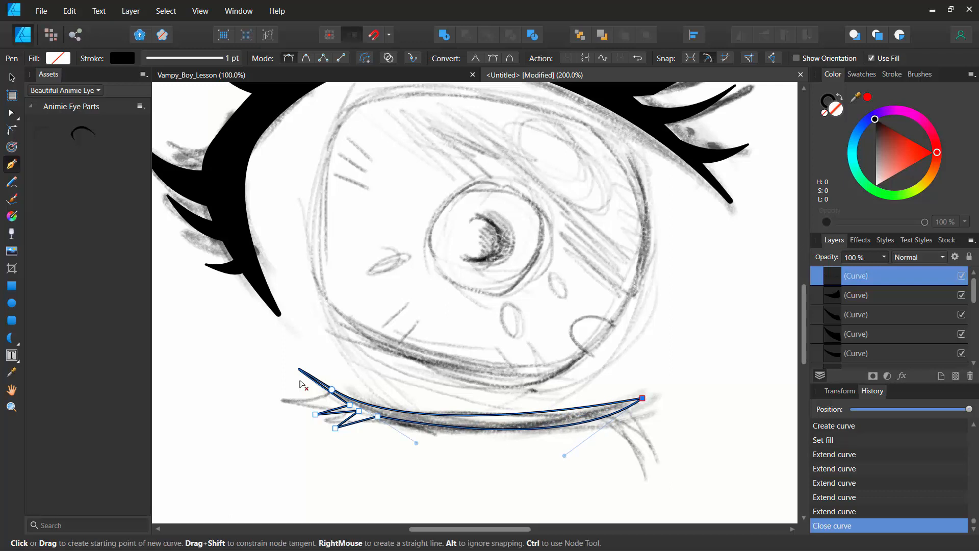
pyautogui.press('v')
pyautogui.hotkey('ctrl', 'd')
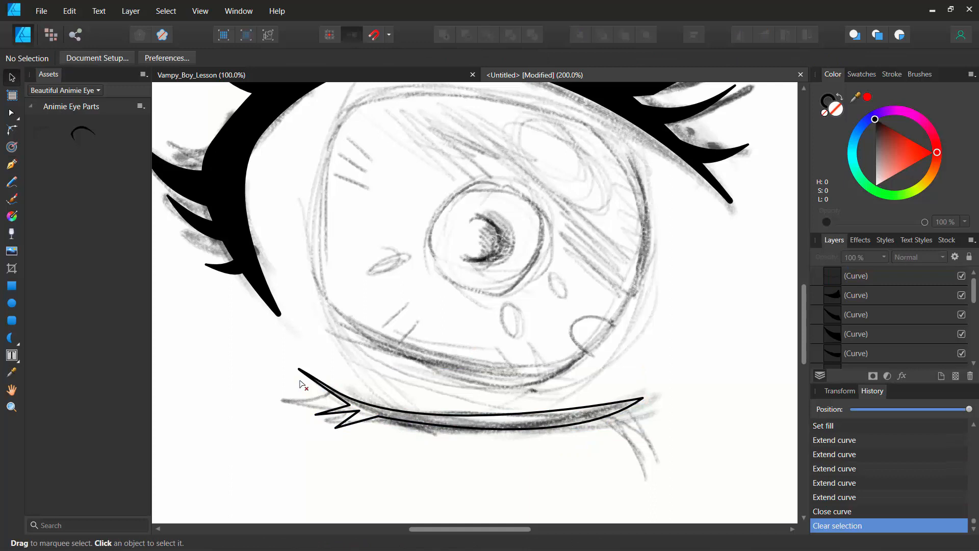
# Insert a node on the lash line's upper edge near the inner end and bend the straight zigzag segments into curved lashes
pyautogui.click(301, 384)
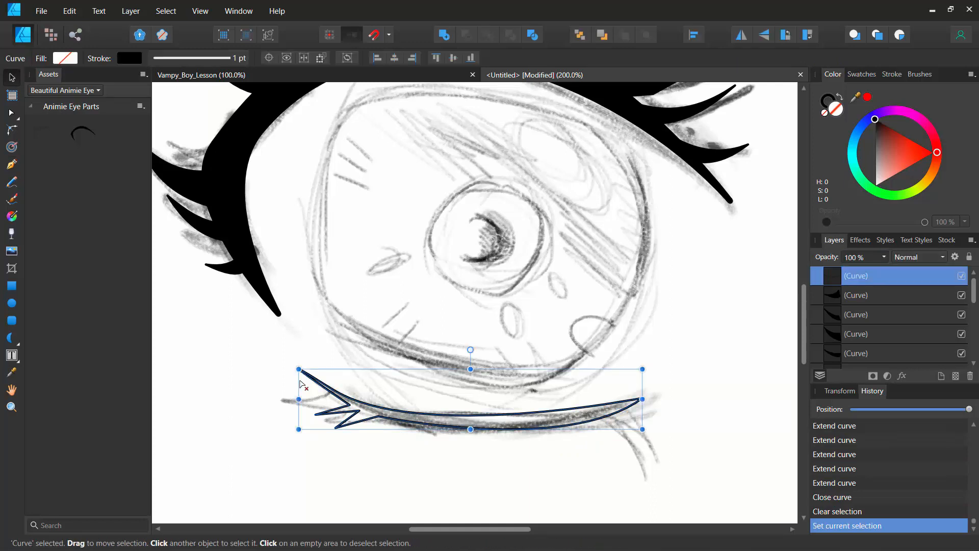
pyautogui.press('a')
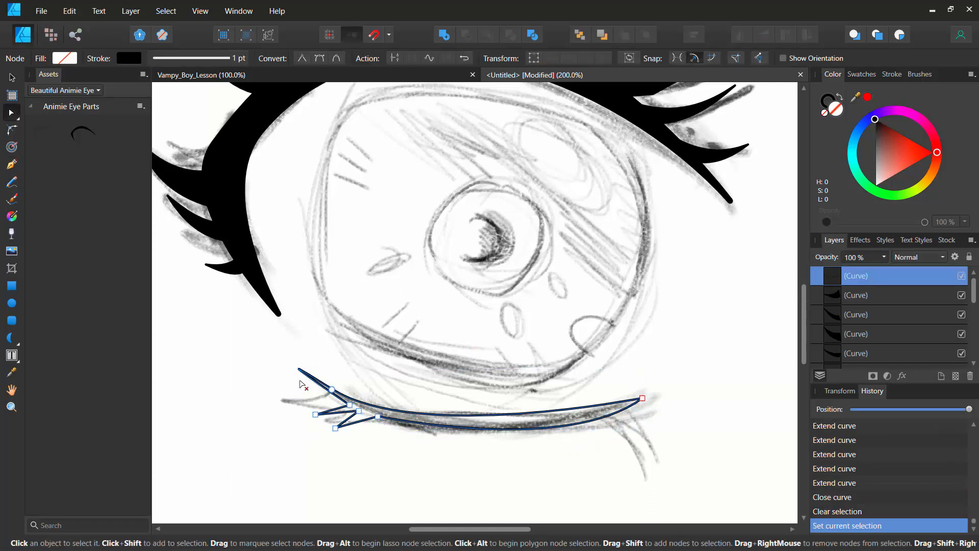
pyautogui.press('z')
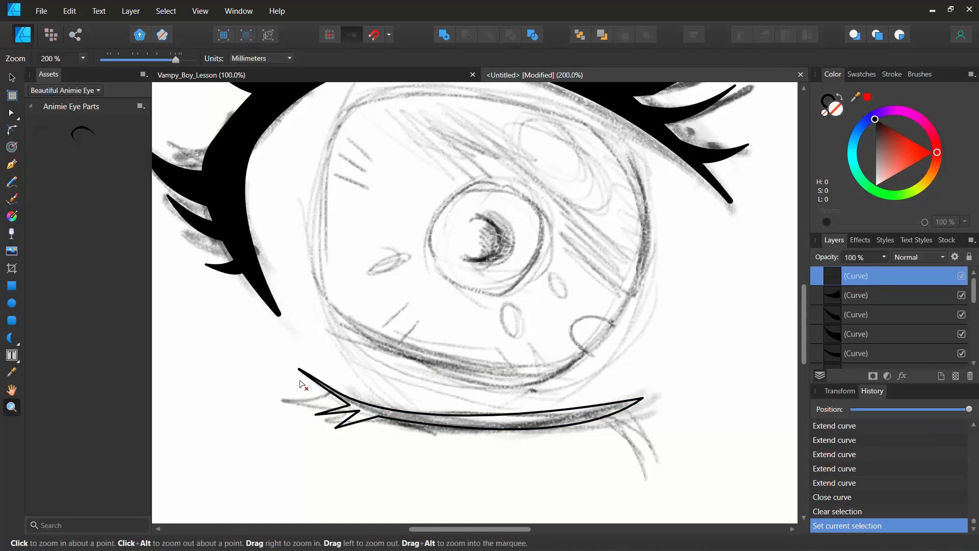
pyautogui.moveTo(352, 400); pyautogui.dragTo(534, 250)
pyautogui.press('a')
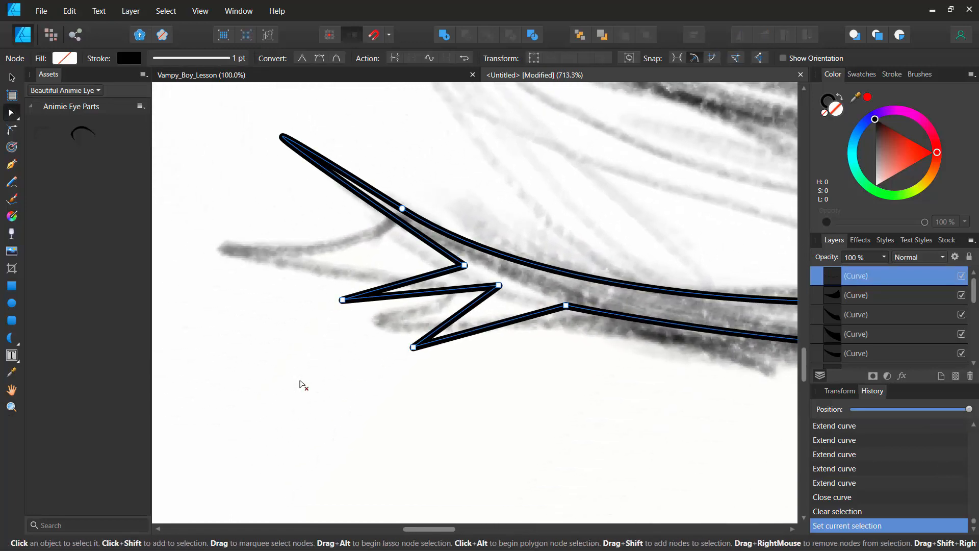
pyautogui.click(468, 242)
pyautogui.click(471, 318)
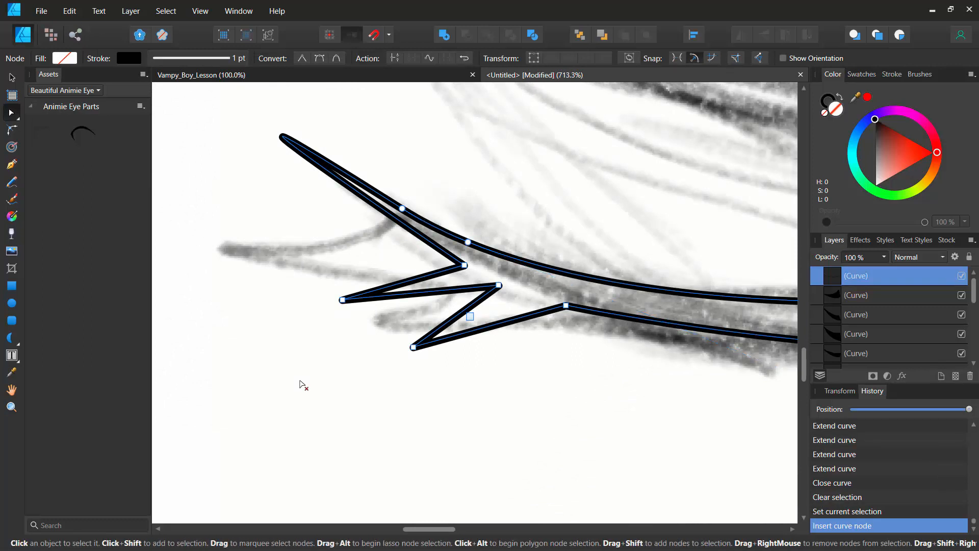
pyautogui.moveTo(456, 317); pyautogui.dragTo(502, 338)
pyautogui.moveTo(421, 293)
pyautogui.mouseDown()
pyautogui.moveTo(424, 309)
pyautogui.moveTo(411, 288)
pyautogui.moveTo(419, 295)
pyautogui.mouseUp()
pyautogui.moveTo(398, 219); pyautogui.dragTo(381, 234)
# Shorten the long node handle at the uppermost inner-end lash and adjust its adjoining segments to make the lash smaller
pyautogui.click(402, 208)
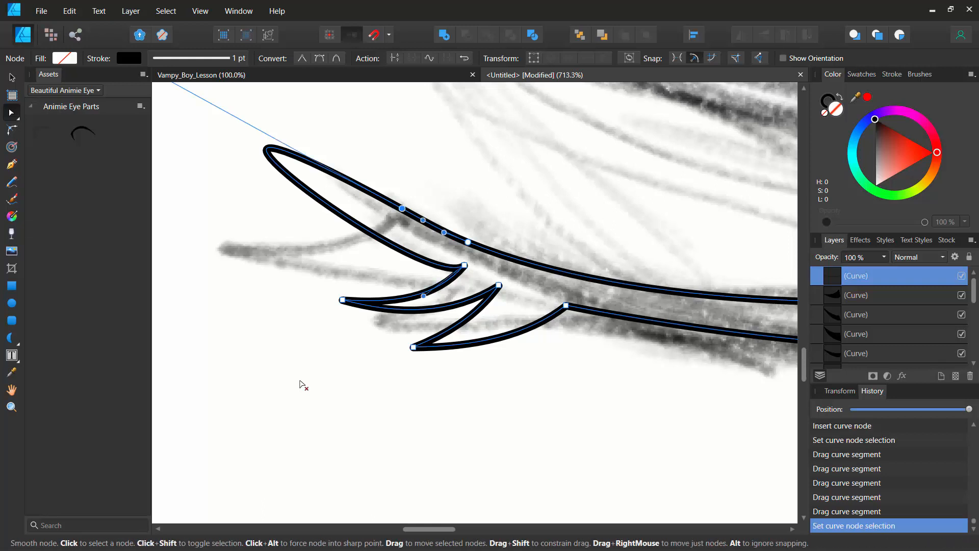
pyautogui.moveTo(300, 385); pyautogui.dragTo(439, 484)
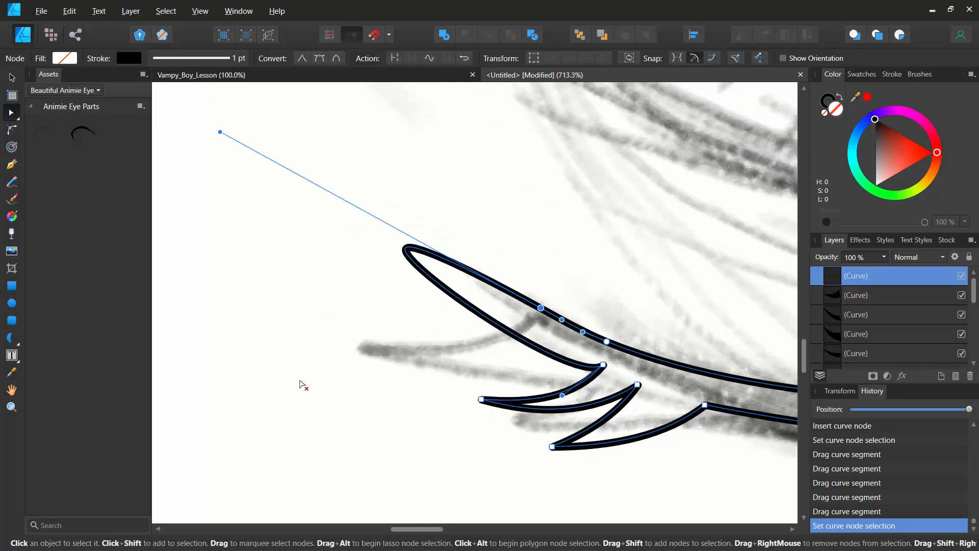
pyautogui.moveTo(220, 132); pyautogui.dragTo(394, 243)
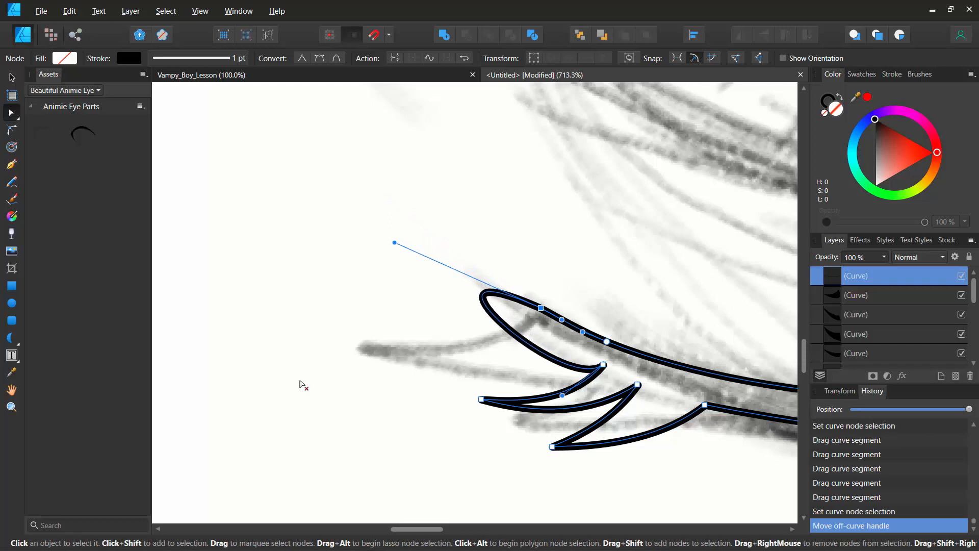
pyautogui.moveTo(521, 339); pyautogui.dragTo(532, 323)
pyautogui.moveTo(491, 284); pyautogui.dragTo(473, 299)
pyautogui.moveTo(372, 258)
pyautogui.mouseDown()
pyautogui.moveTo(345, 265)
pyautogui.moveTo(330, 190)
pyautogui.moveTo(365, 247)
pyautogui.moveTo(470, 271)
pyautogui.moveTo(414, 239)
pyautogui.mouseUp()
# Draw a narrow closed curved lash with the Pen tool over the outermost sketched lash below the line's outer end, and deselect it
pyautogui.moveTo(607, 342)
pyautogui.mouseDown()
pyautogui.moveTo(451, 329)
pyautogui.moveTo(256, 294)
pyautogui.moveTo(275, 296)
pyautogui.mouseUp()
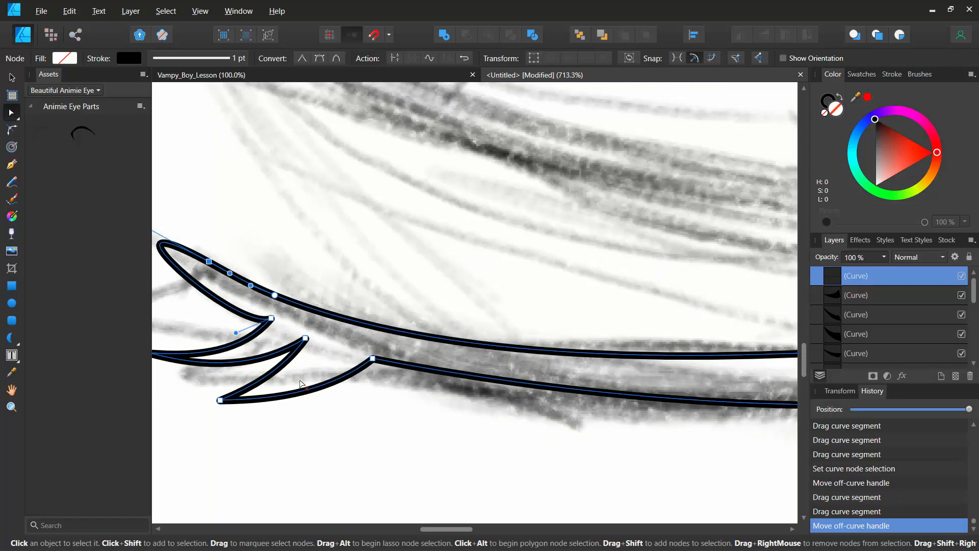
pyautogui.press('z')
pyautogui.scroll(-6, 301, 385)
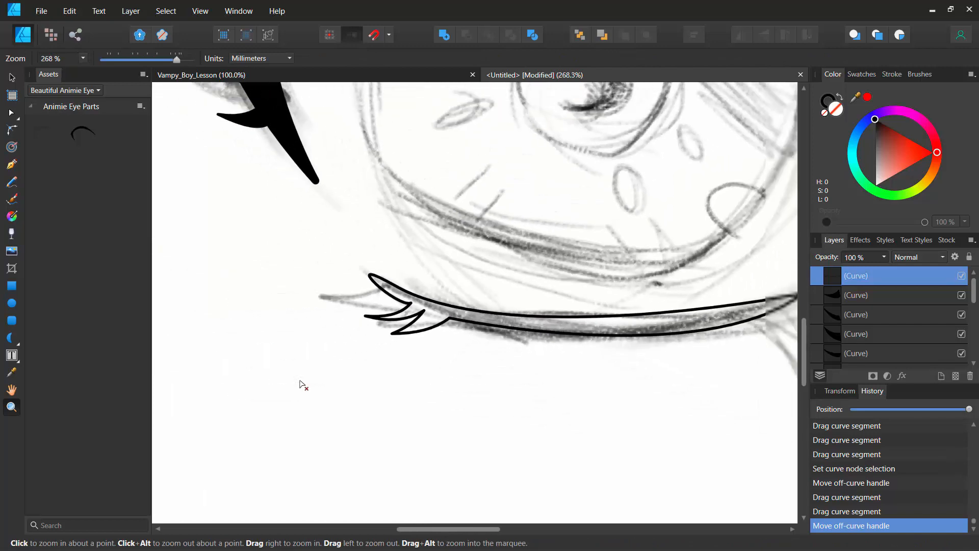
pyautogui.moveTo(301, 385); pyautogui.dragTo(129, 387)
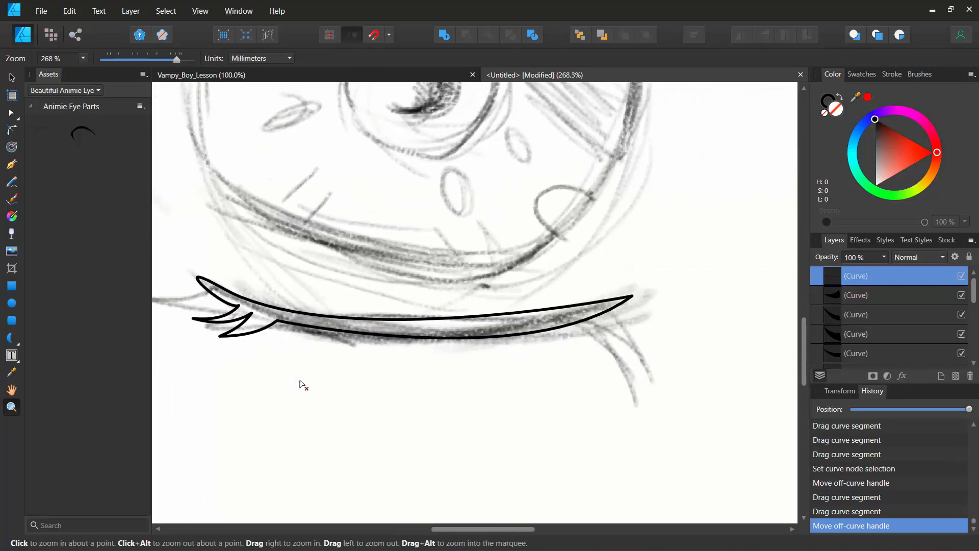
pyautogui.press('p')
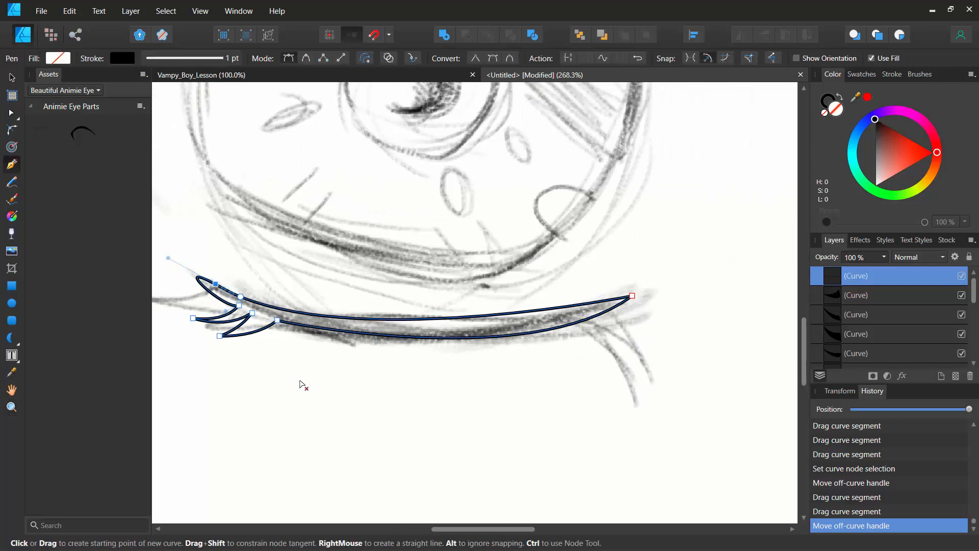
pyautogui.moveTo(652, 377); pyautogui.dragTo(653, 398)
pyautogui.moveTo(617, 336); pyautogui.dragTo(586, 323)
pyautogui.click(618, 321)
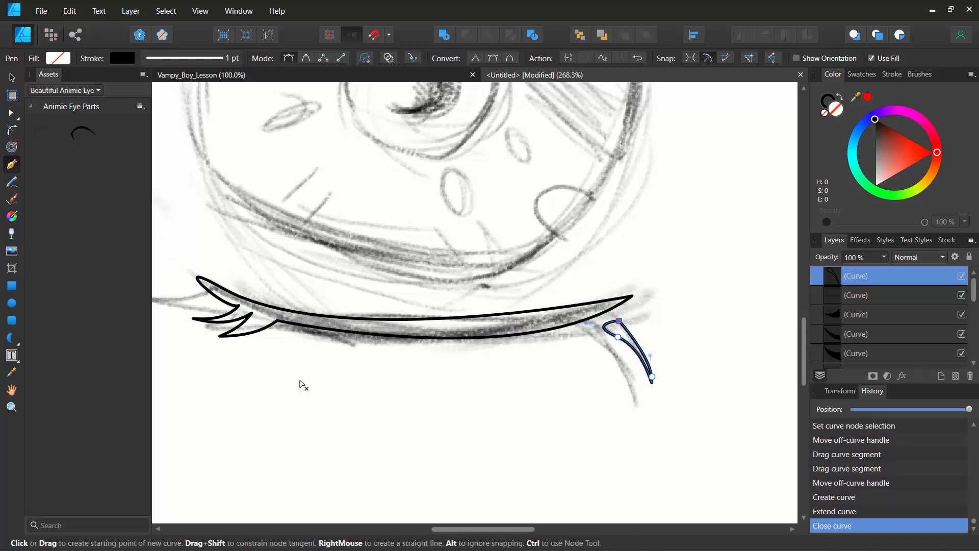
pyautogui.hotkey('ctrl', 'd')
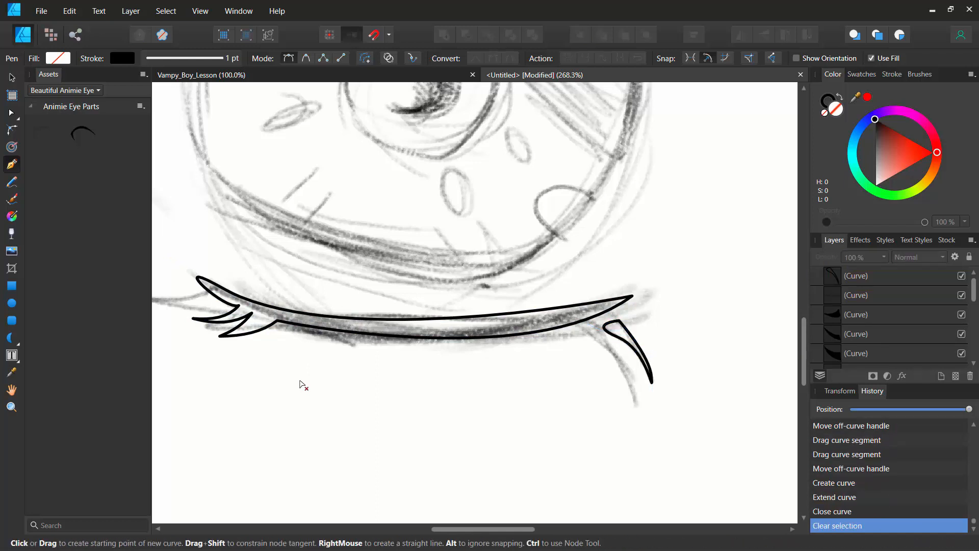
# Draw a closed three-point lash beneath the lash line's outer end and bend its two long sides into curves
pyautogui.click(593, 330)
pyautogui.click(619, 388)
pyautogui.click(574, 337)
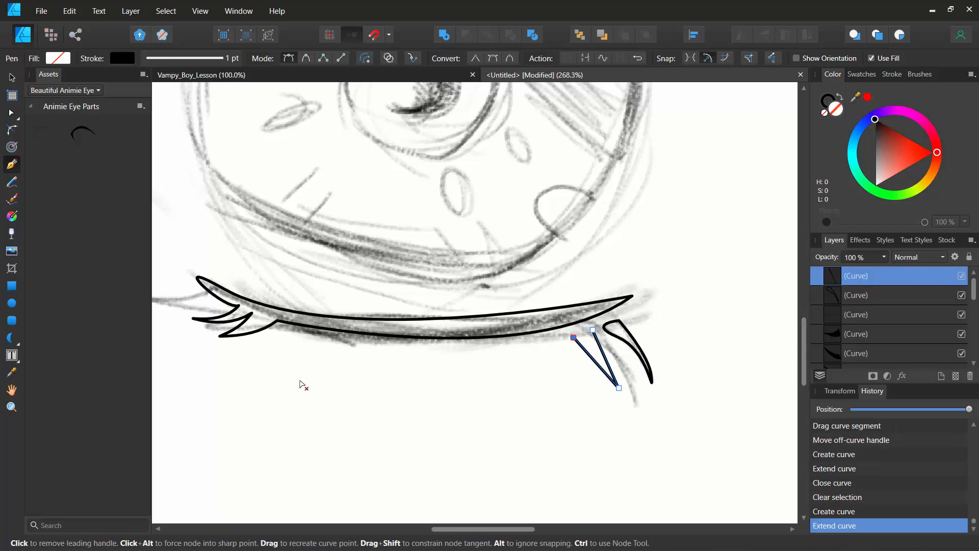
pyautogui.click(593, 330)
pyautogui.press('a')
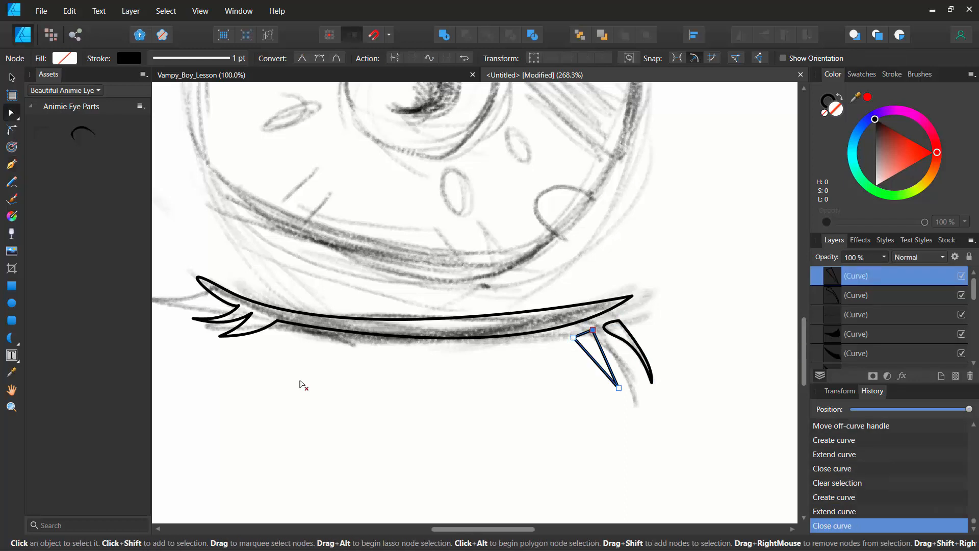
pyautogui.moveTo(589, 355); pyautogui.dragTo(612, 349)
# Delete the narrow outermost lash, and duplicate the three-point lash, moving the copy up and outward onto the lash line
pyautogui.click(634, 346)
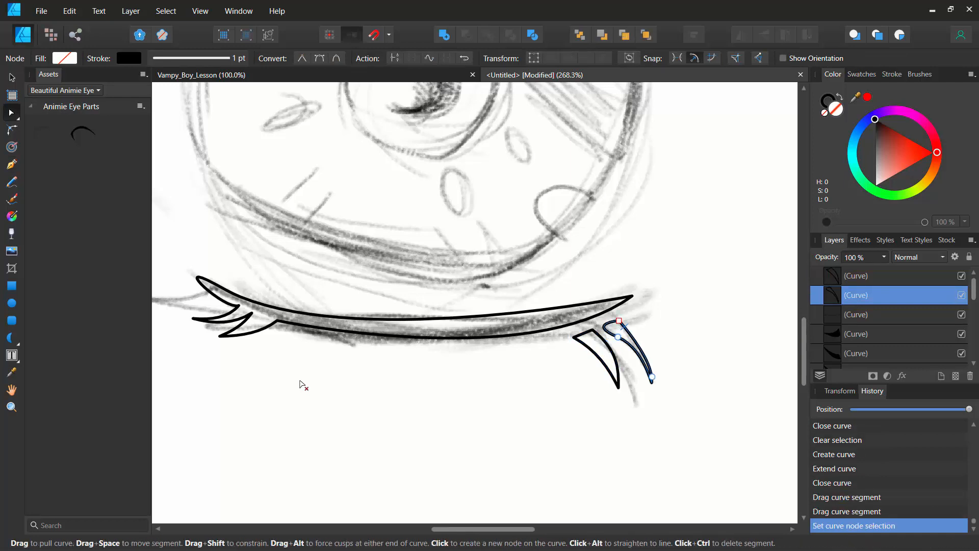
pyautogui.press('Delete')
pyautogui.click(612, 353)
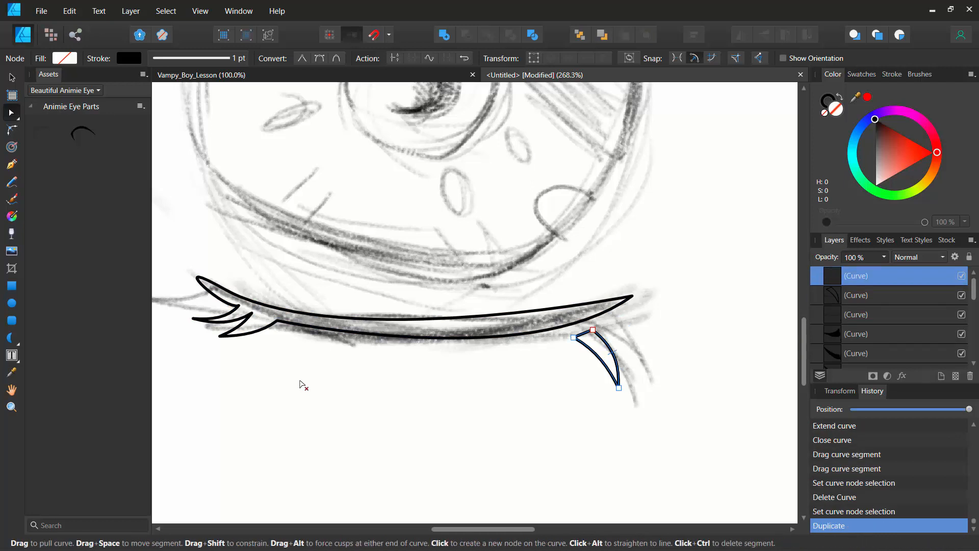
pyautogui.hotkey('ctrl', 'j')
pyautogui.press('v')
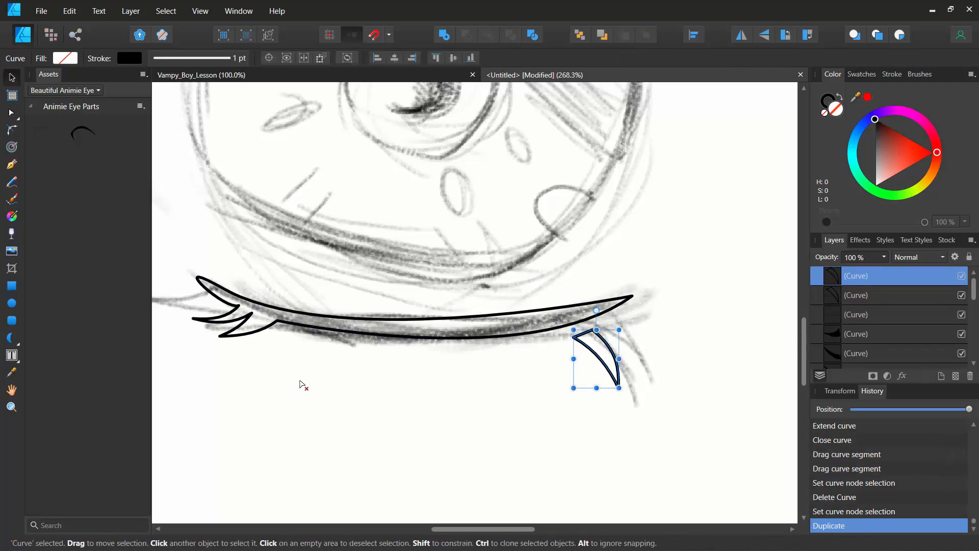
pyautogui.moveTo(607, 357)
pyautogui.mouseDown()
pyautogui.moveTo(630, 346)
pyautogui.moveTo(626, 334)
pyautogui.mouseUp()
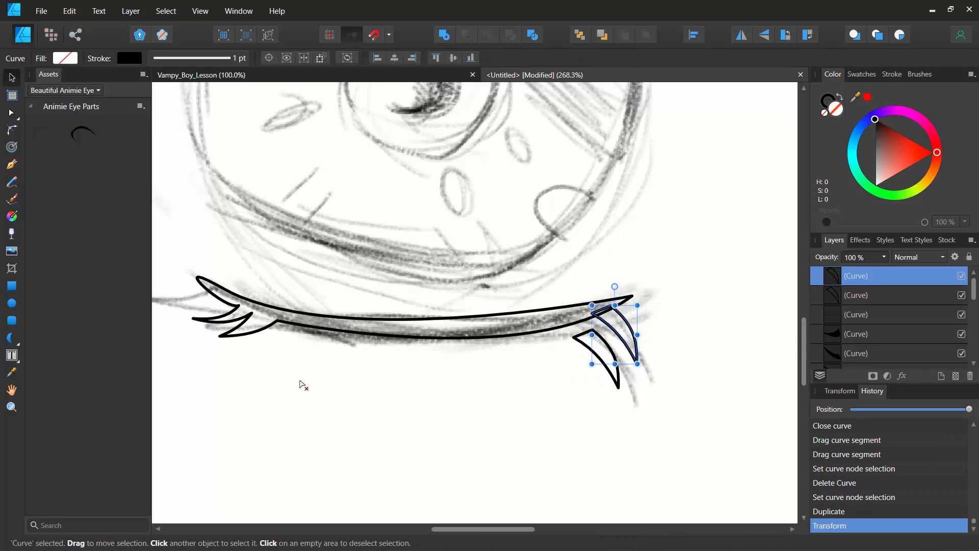
# Move the original three-point lash up and inward so its base overlaps the lash line's lower edge
pyautogui.click(304, 385)
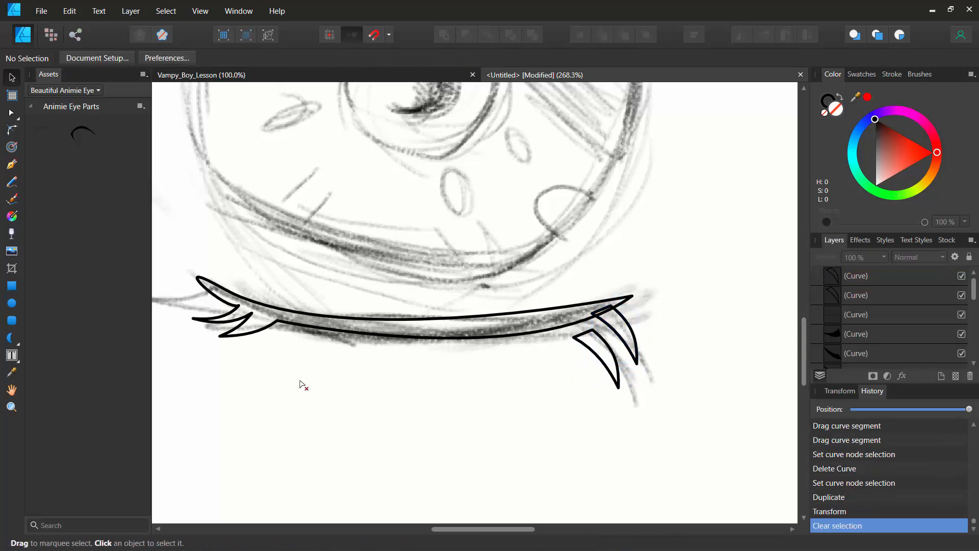
pyautogui.click(612, 352)
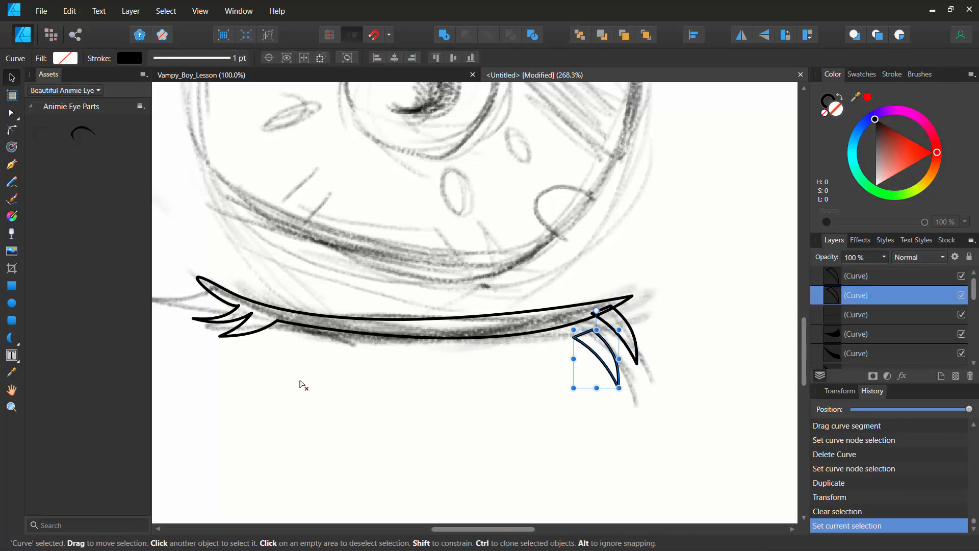
pyautogui.moveTo(612, 352); pyautogui.dragTo(598, 338)
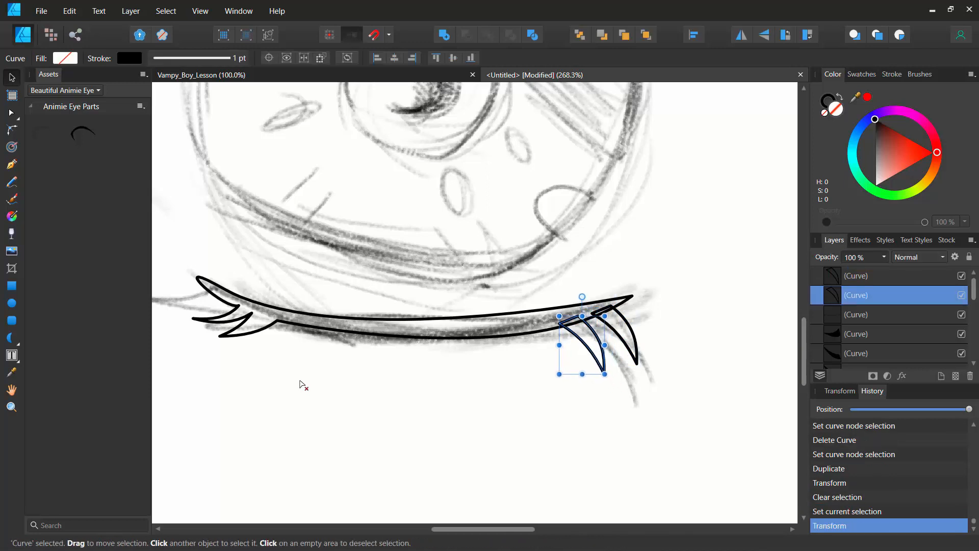
# Lengthen the outermost lower lash by moving its tip node down and outward to the end of the sketched lash
pyautogui.click(632, 339)
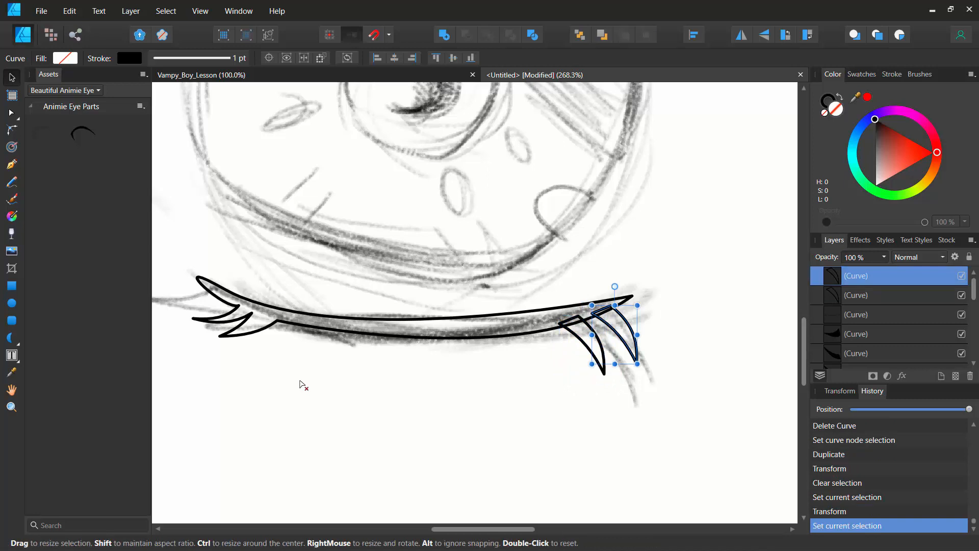
pyautogui.press('a')
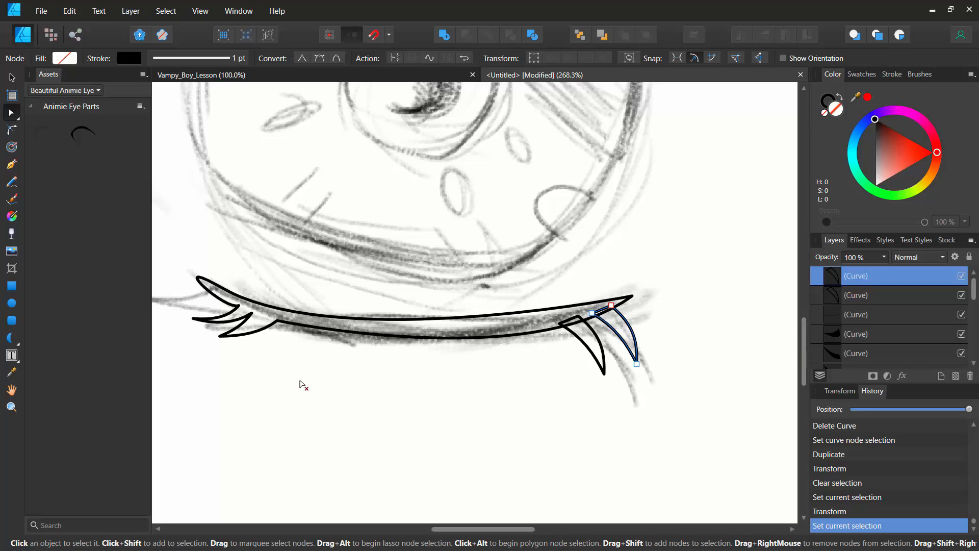
pyautogui.press('z')
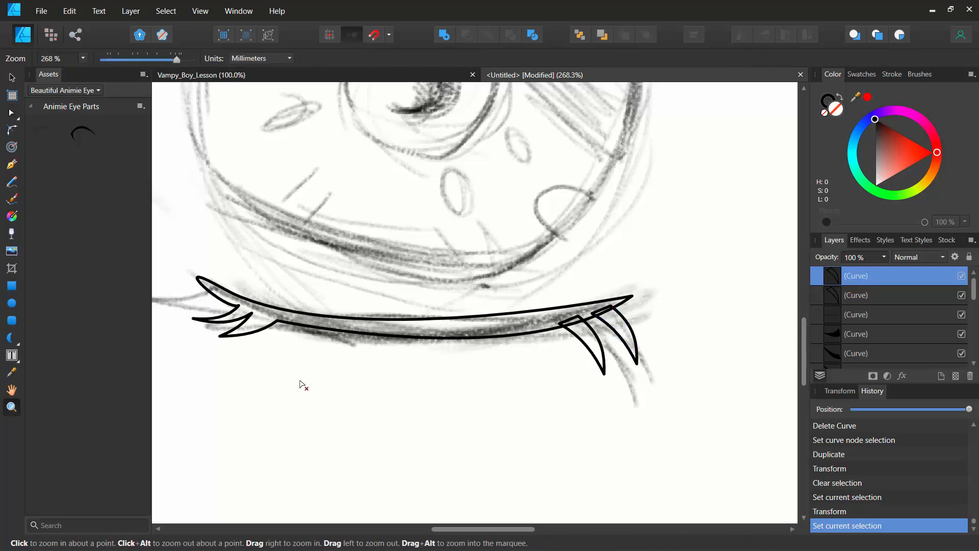
pyautogui.moveTo(622, 325); pyautogui.dragTo(726, 325)
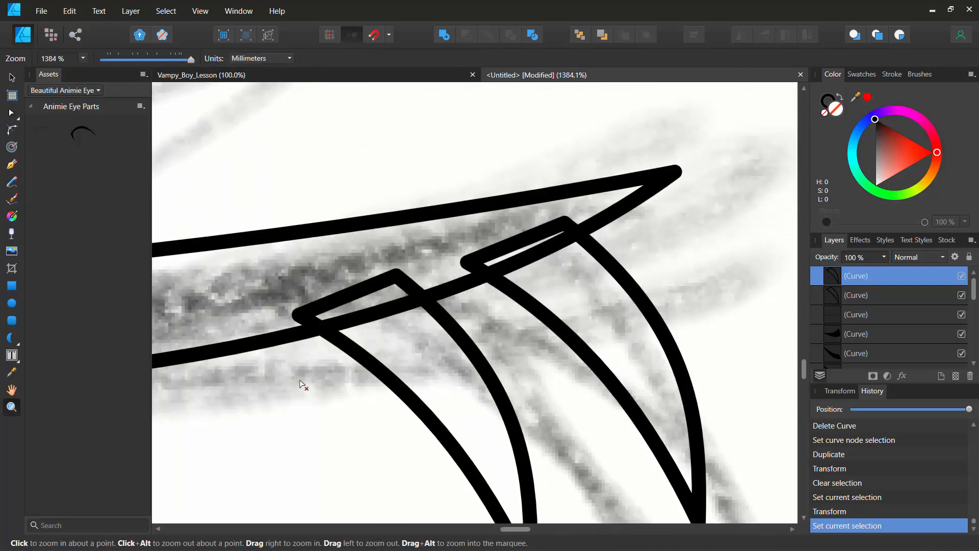
pyautogui.moveTo(300, 380); pyautogui.dragTo(229, 266)
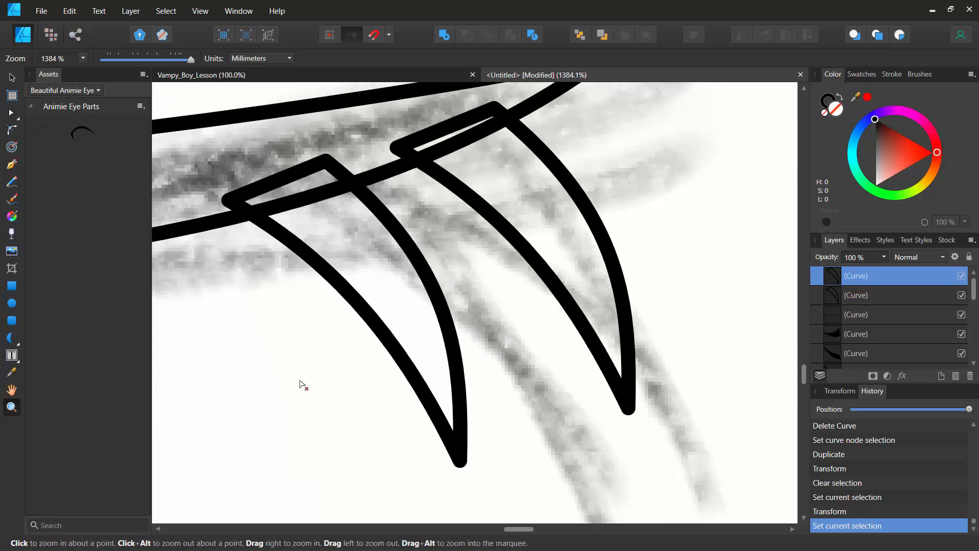
pyautogui.press('a')
pyautogui.moveTo(628, 407); pyautogui.dragTo(709, 500)
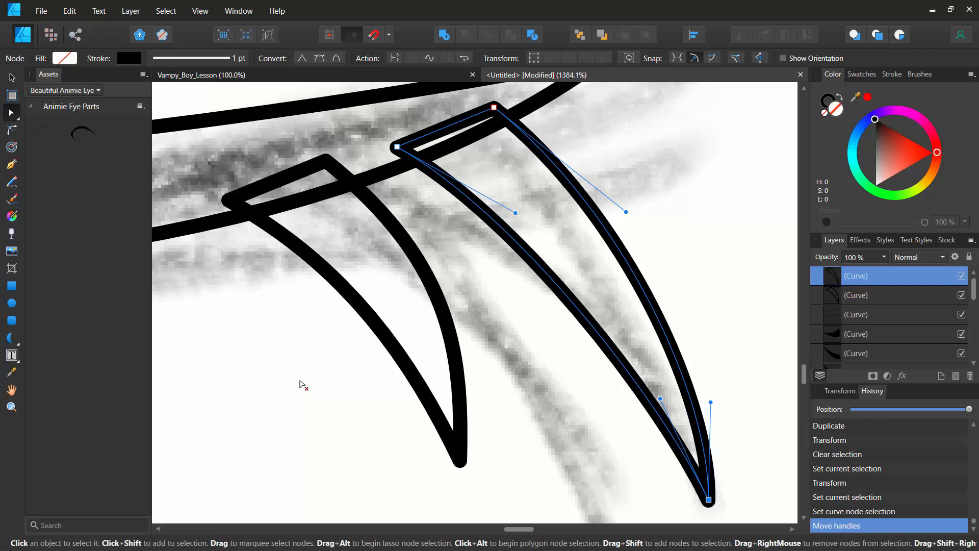
# Extend the inner of the two outer lower lashes to its sketched tip, and bend the sides of both lashes to refine their curves
pyautogui.scroll(-5, 304, 385)
pyautogui.hscroll(-2, 304, 385)
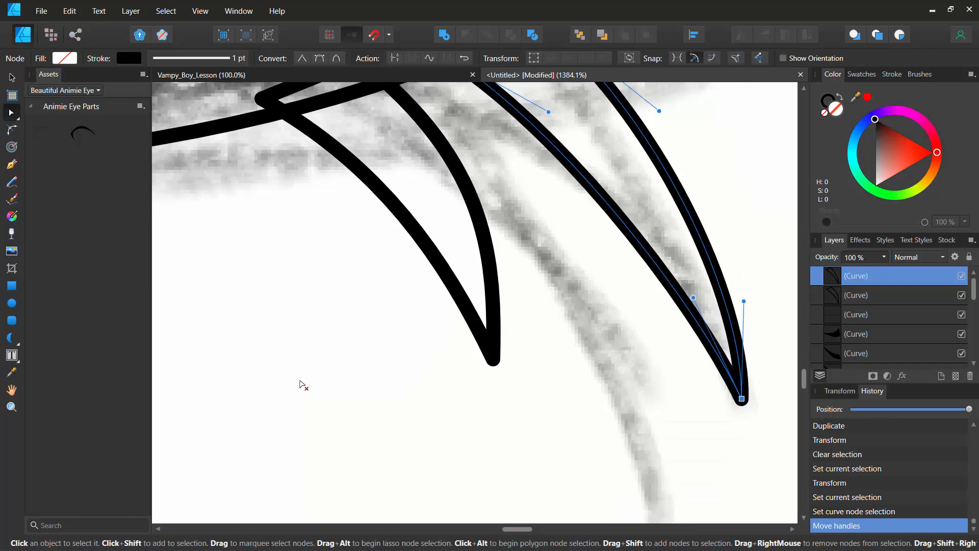
pyautogui.click(493, 358)
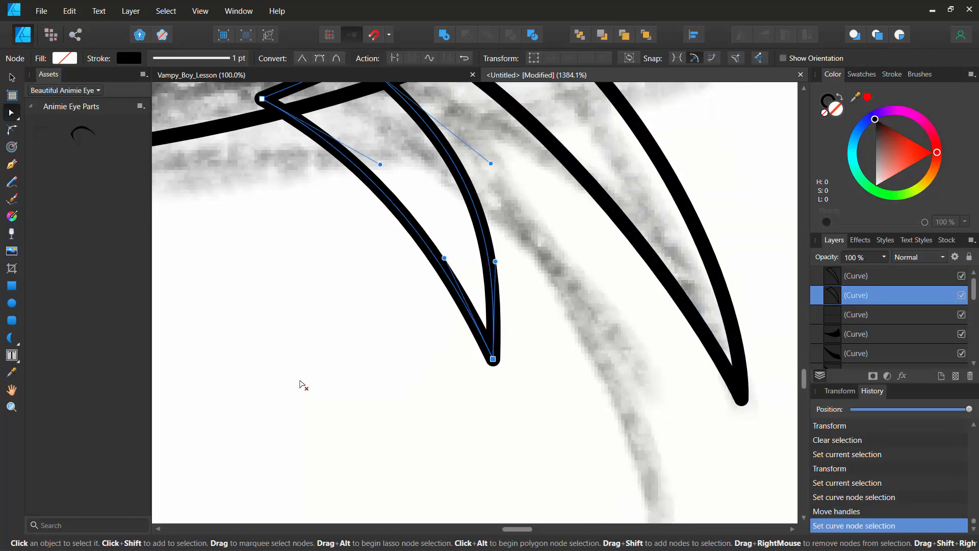
pyautogui.moveTo(492, 359)
pyautogui.mouseDown()
pyautogui.moveTo(599, 431)
pyautogui.moveTo(658, 509)
pyautogui.mouseUp()
pyautogui.moveTo(474, 283); pyautogui.dragTo(493, 269)
pyautogui.click(600, 191)
pyautogui.moveTo(596, 187); pyautogui.dragTo(606, 178)
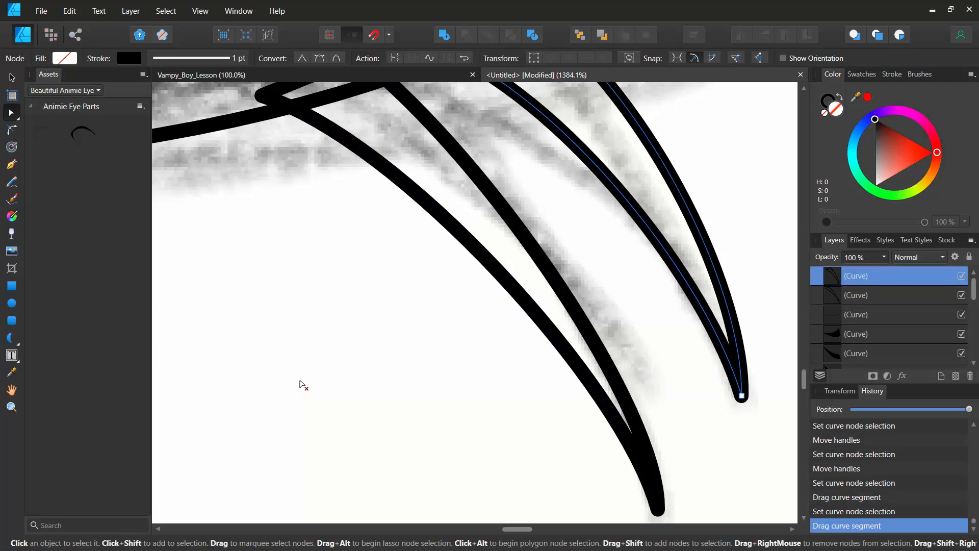
# Fill the lower lash line shape with solid black
pyautogui.hotkey('ctrl', '-')
pyautogui.hotkey('ctrl', '-')
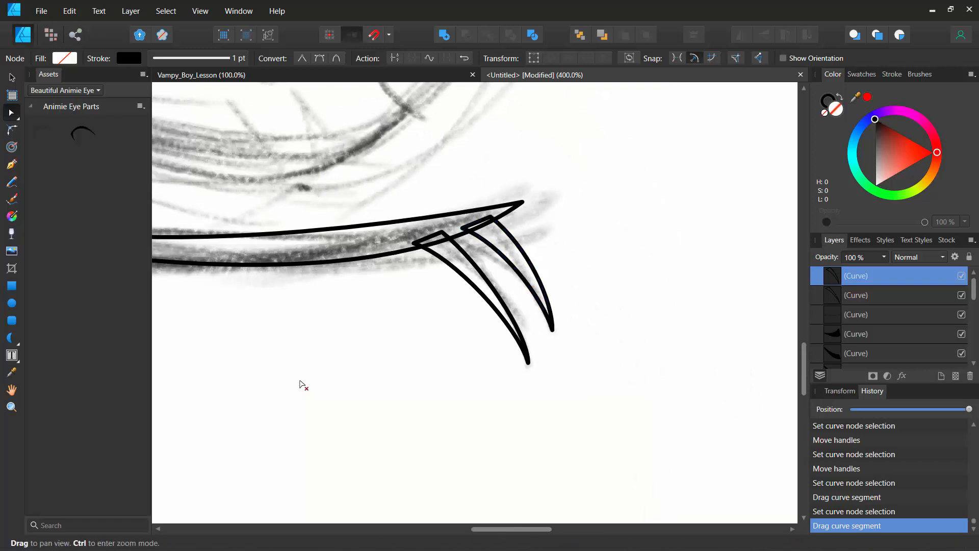
pyautogui.moveTo(300, 381); pyautogui.dragTo(263, 380)
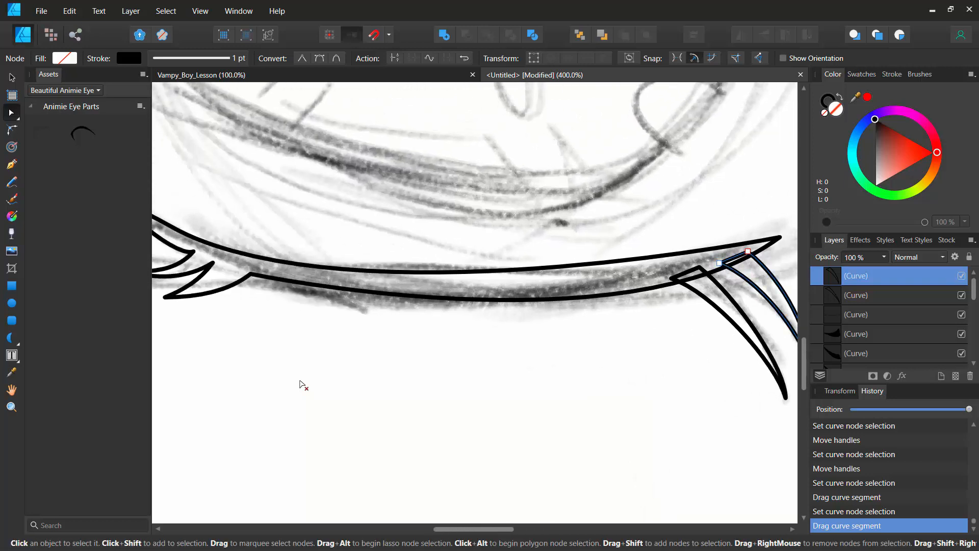
pyautogui.click(510, 299)
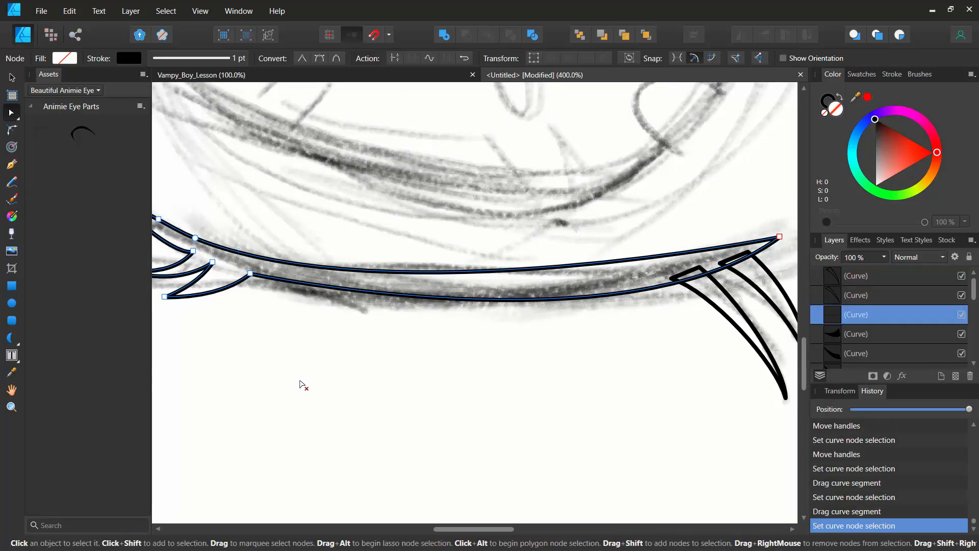
pyautogui.click(64, 58)
pyautogui.click(42, 101)
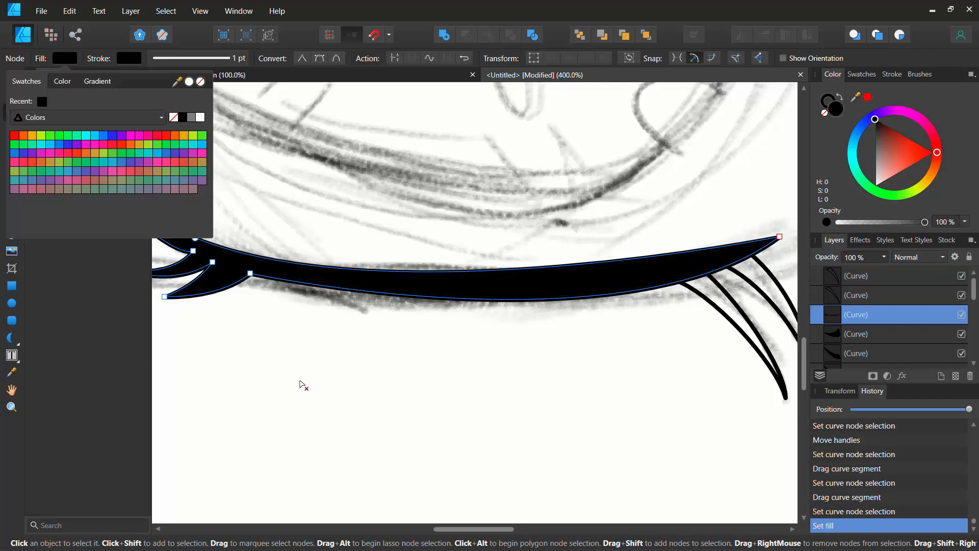
# Fill the two separate lashes at the outer end of the lower lash line with black
pyautogui.click(740, 310)
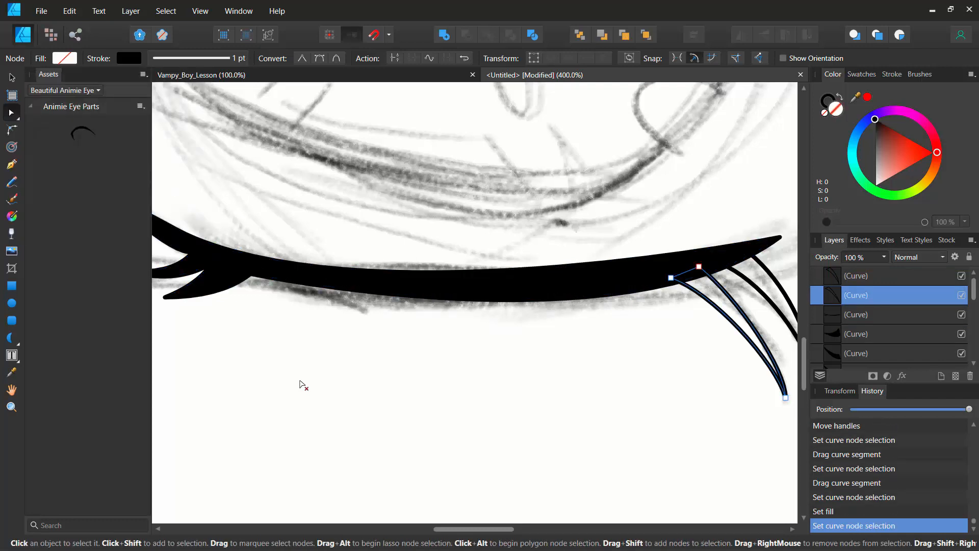
pyautogui.click(64, 58)
pyautogui.click(42, 101)
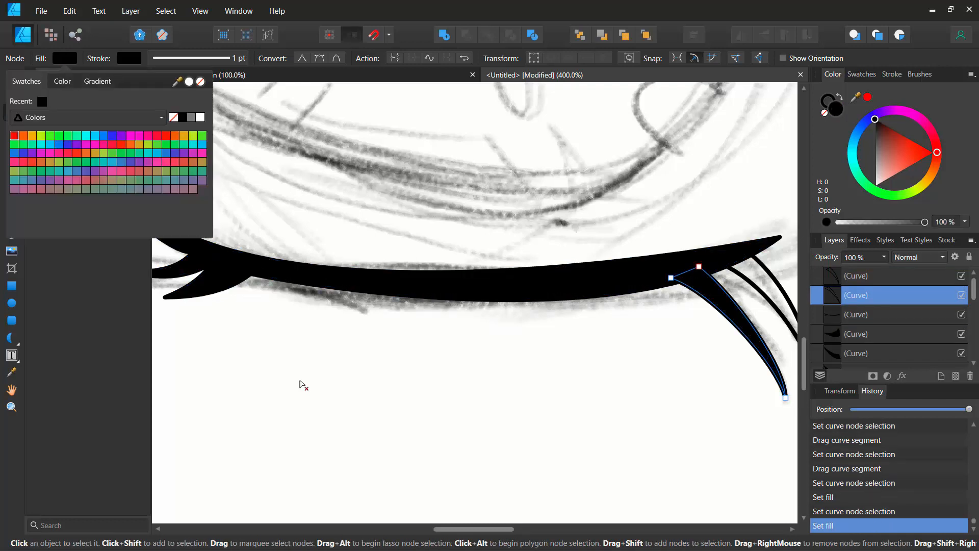
pyautogui.click(765, 294)
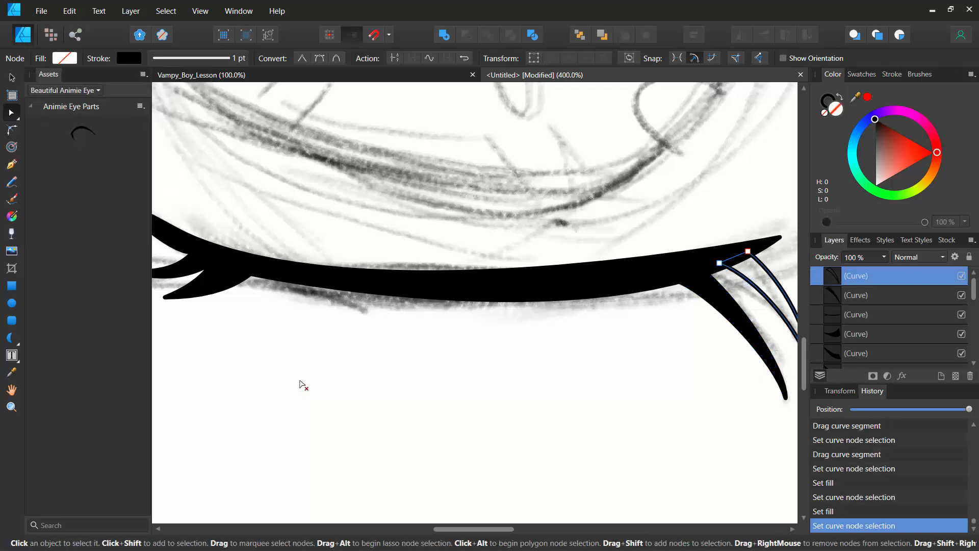
pyautogui.click(64, 58)
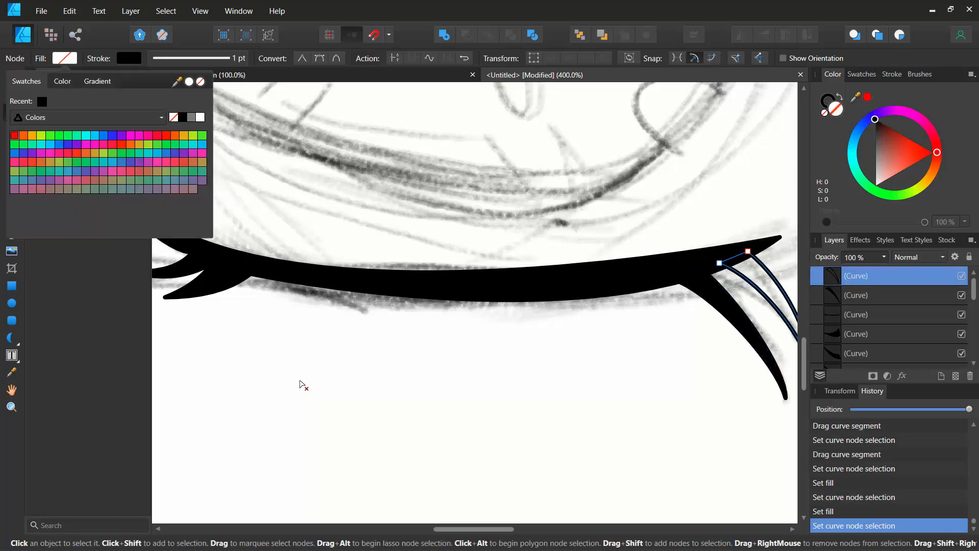
pyautogui.click(42, 101)
pyautogui.click(302, 385)
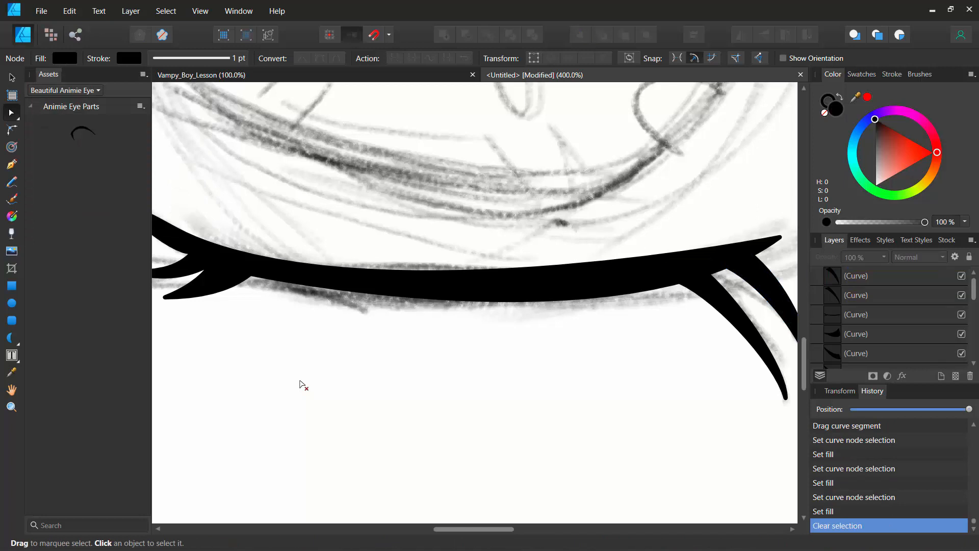
# Merge the lower lash line and its two outer lashes into a single curve with the Add operation
pyautogui.press('z')
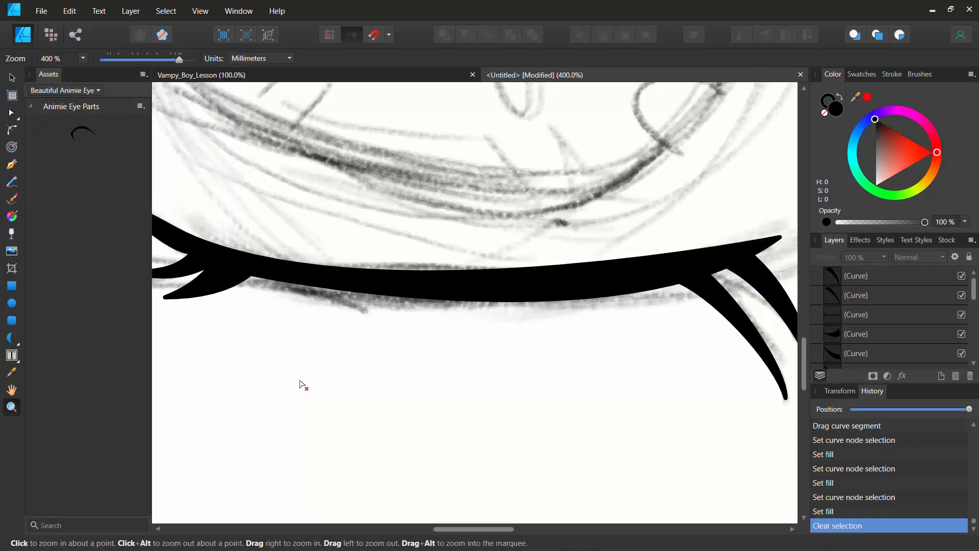
pyautogui.moveTo(403, 380); pyautogui.dragTo(302, 385)
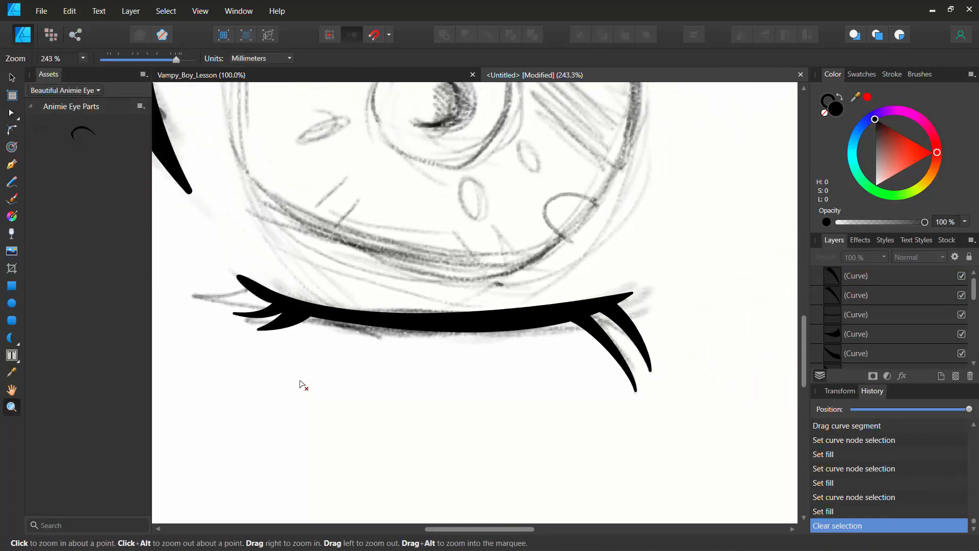
pyautogui.press('v')
pyautogui.moveTo(197, 252); pyautogui.dragTo(709, 437)
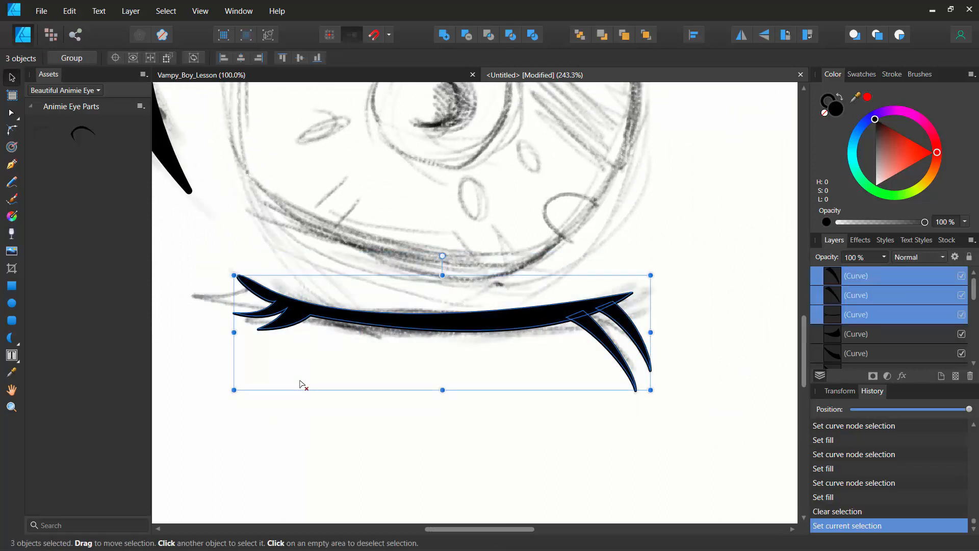
pyautogui.hotkey('ctrl', 'alt', 'a')
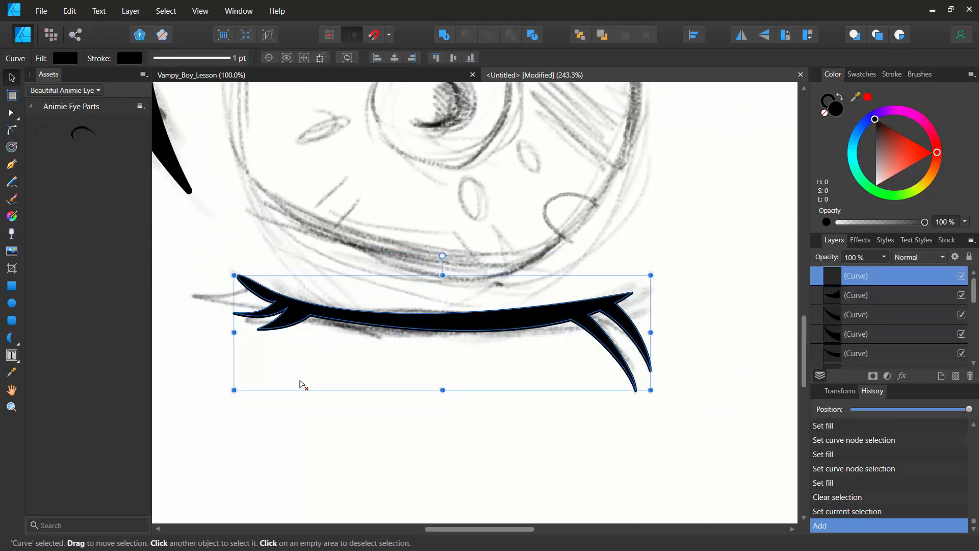
# Save the merged lower lash shape as an asset in the Animie Eye Parts category
pyautogui.hotkey('ctrl', 'd')
pyautogui.click(302, 384)
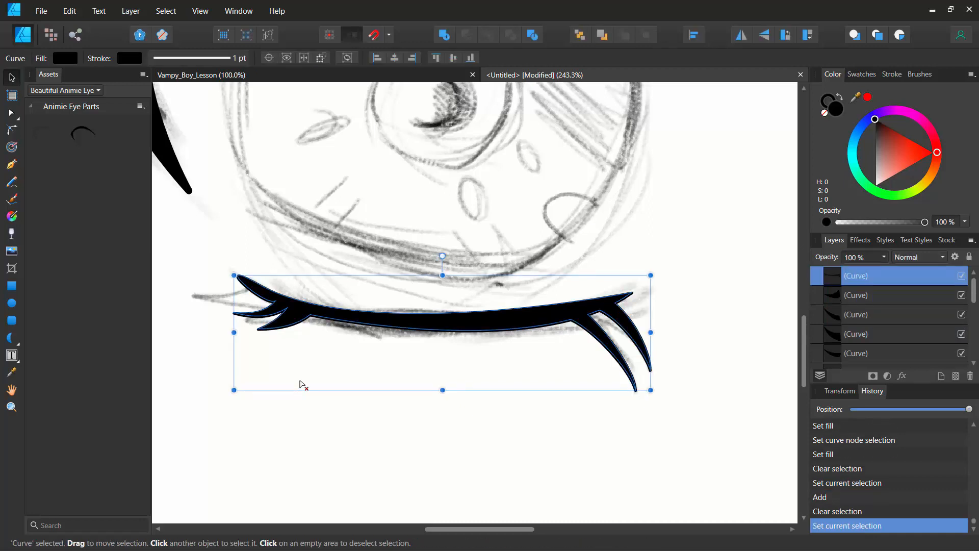
pyautogui.click(140, 106)
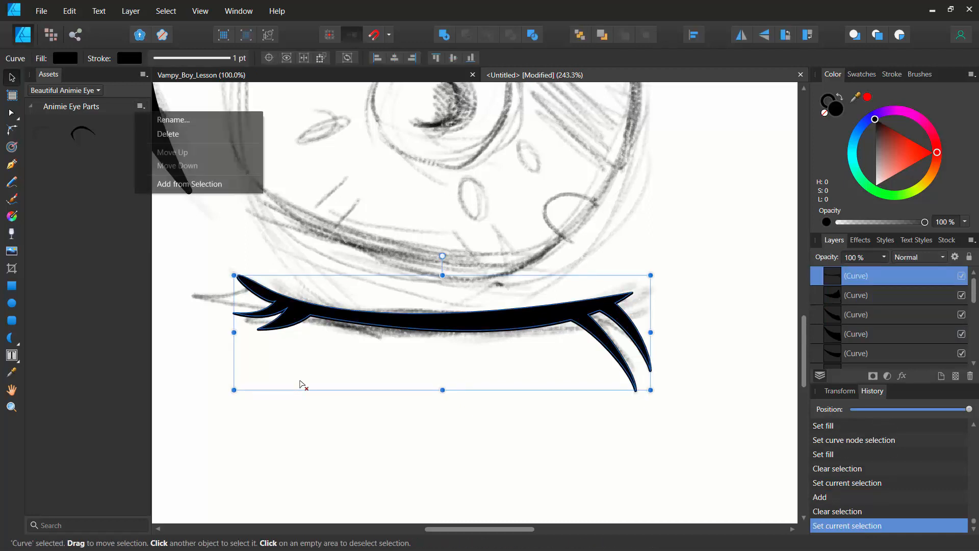
pyautogui.click(190, 184)
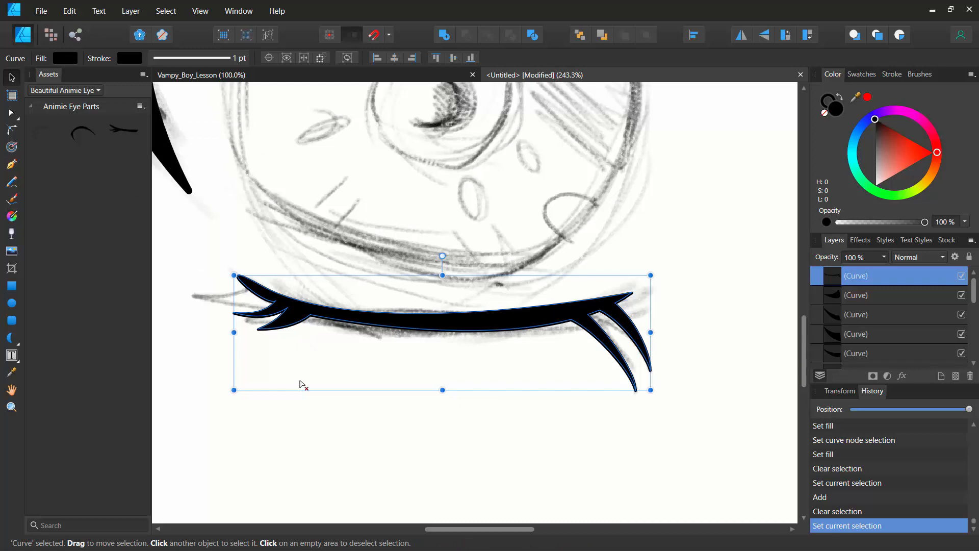
# Place a test copy of the lower lash asset beneath the original, undo the placement and clear the selection
pyautogui.moveTo(123, 130); pyautogui.dragTo(435, 430)
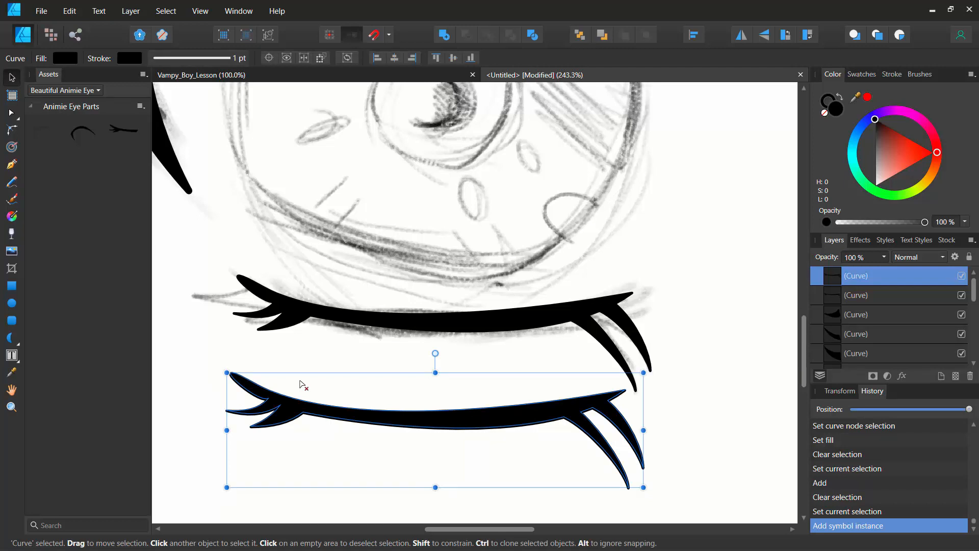
pyautogui.hotkey('ctrl', 'z')
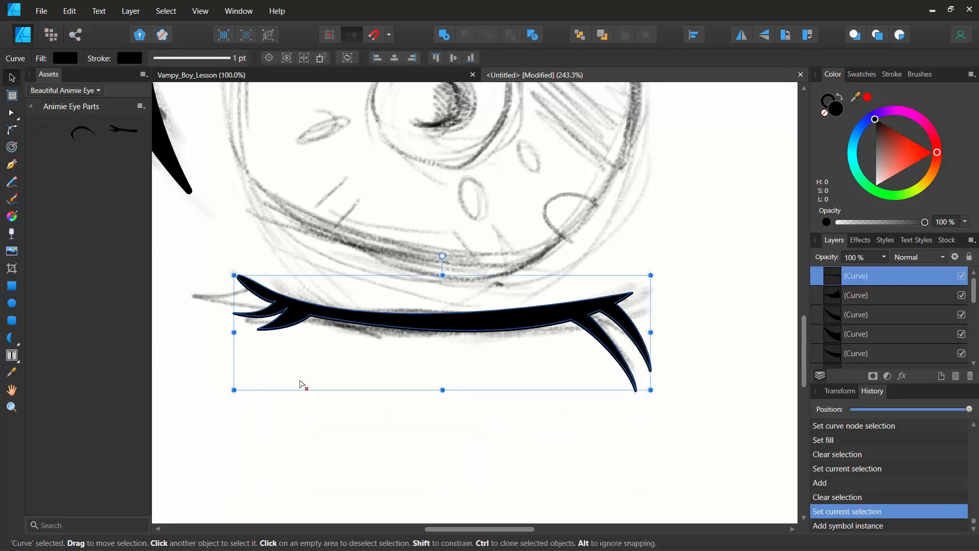
pyautogui.click(300, 381)
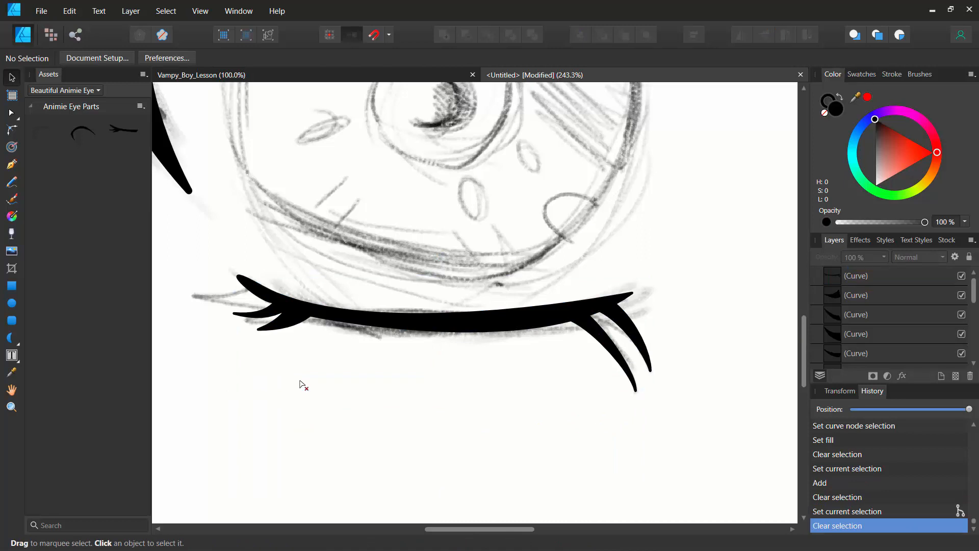
# Draw an unfilled ellipse with a 1 pt black outline over the sketched iris, enlarge it up to the iris edge, and convert it to curves
pyautogui.scroll(6, 300, 380)
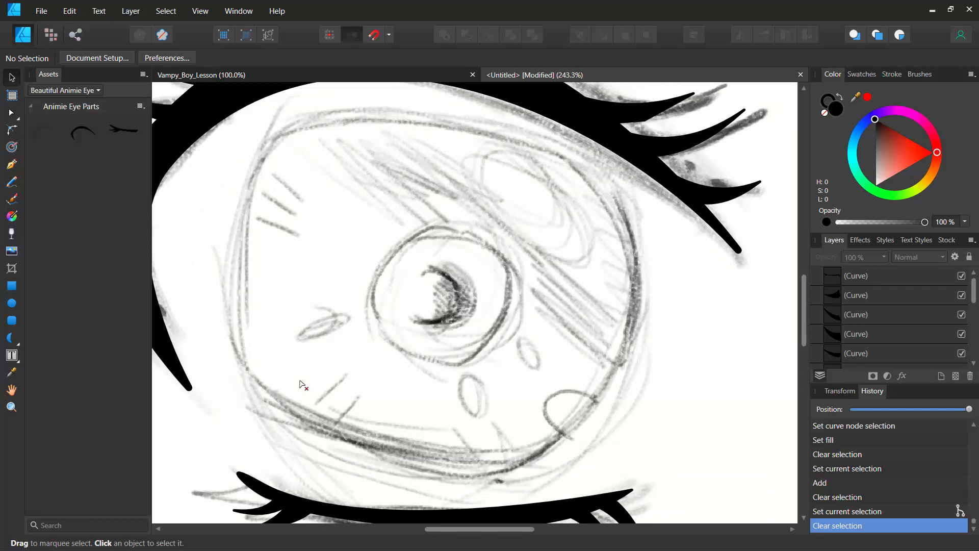
pyautogui.press('m')
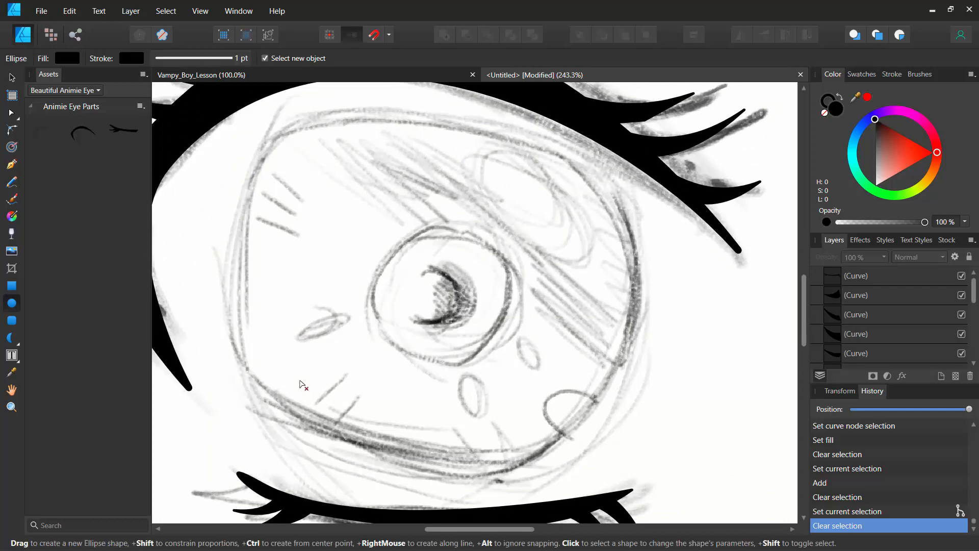
pyautogui.click(67, 58)
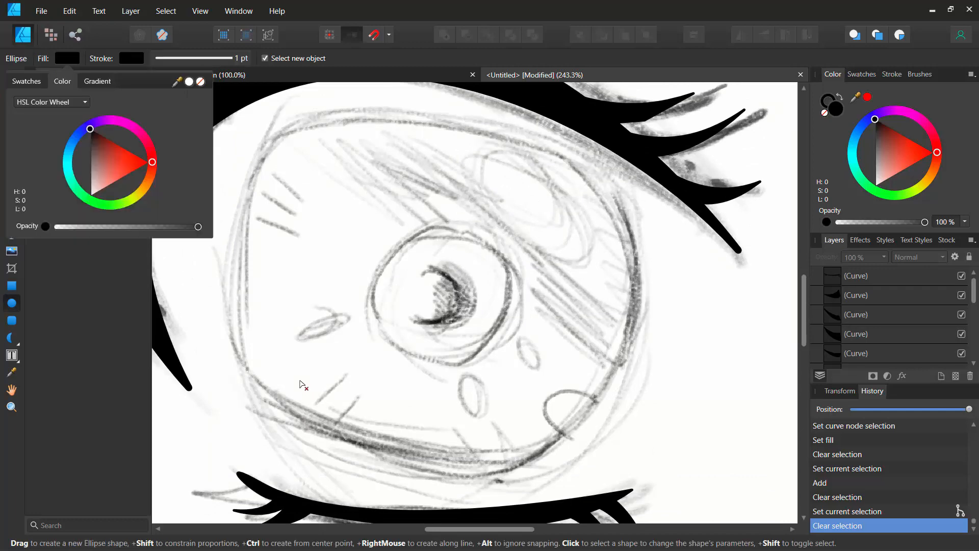
pyautogui.click(200, 82)
pyautogui.moveTo(276, 131); pyautogui.dragTo(626, 476)
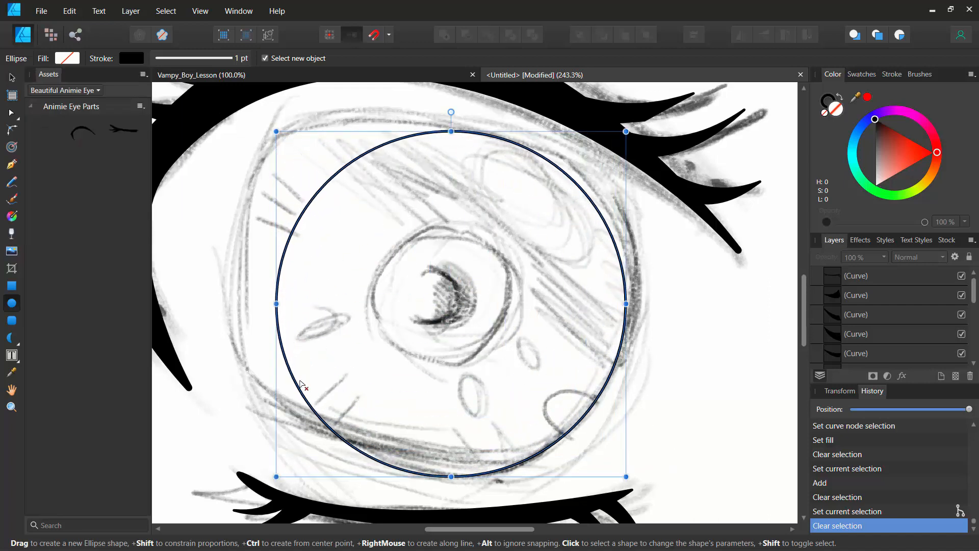
pyautogui.moveTo(276, 132); pyautogui.dragTo(236, 113)
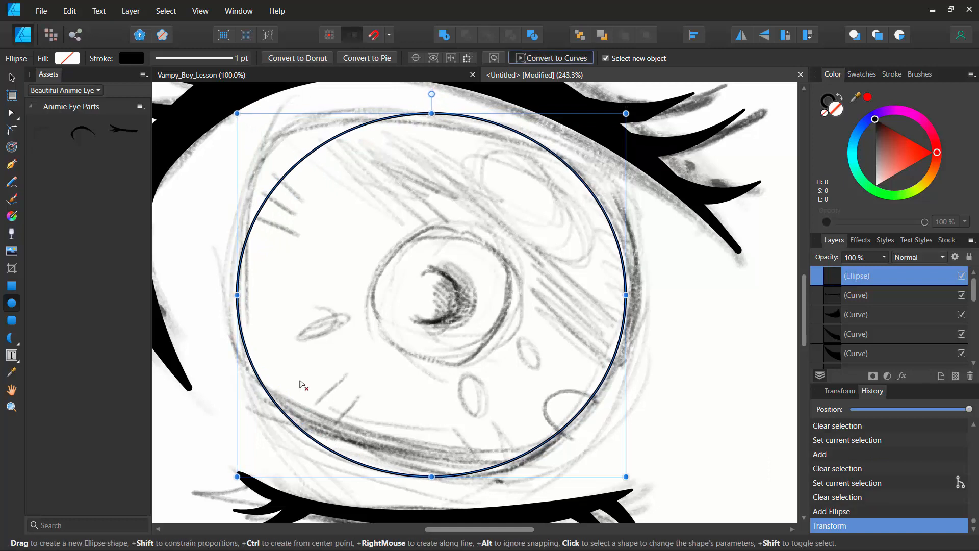
pyautogui.hotkey('ctrl', 'Return')
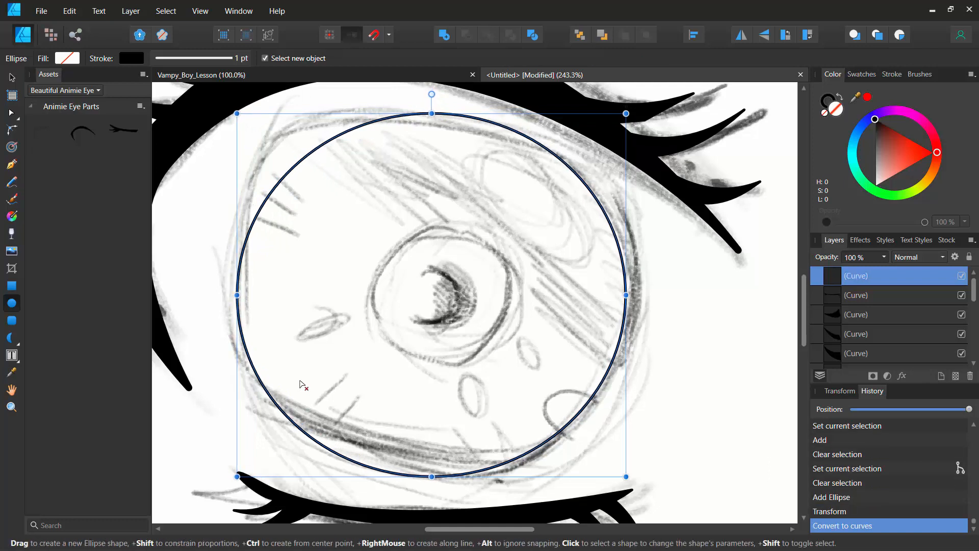
# Lower the iris outline's top node, tilt and lengthen its handles to flatten the upper edge, and move the outer side node slightly outward
pyautogui.press('a')
pyautogui.moveTo(431, 113); pyautogui.dragTo(442, 129)
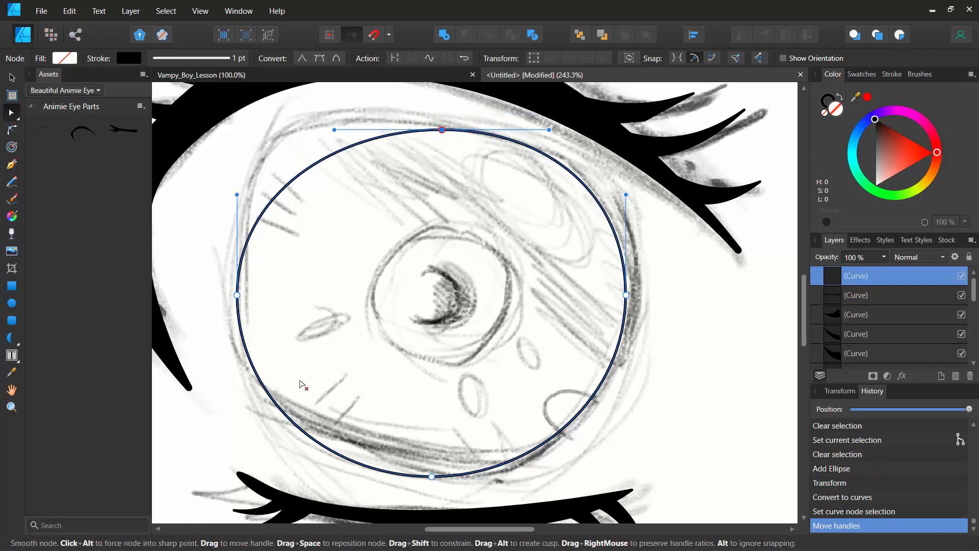
pyautogui.moveTo(334, 130)
pyautogui.mouseDown()
pyautogui.moveTo(220, 101)
pyautogui.moveTo(230, 109)
pyautogui.moveTo(239, 100)
pyautogui.mouseUp()
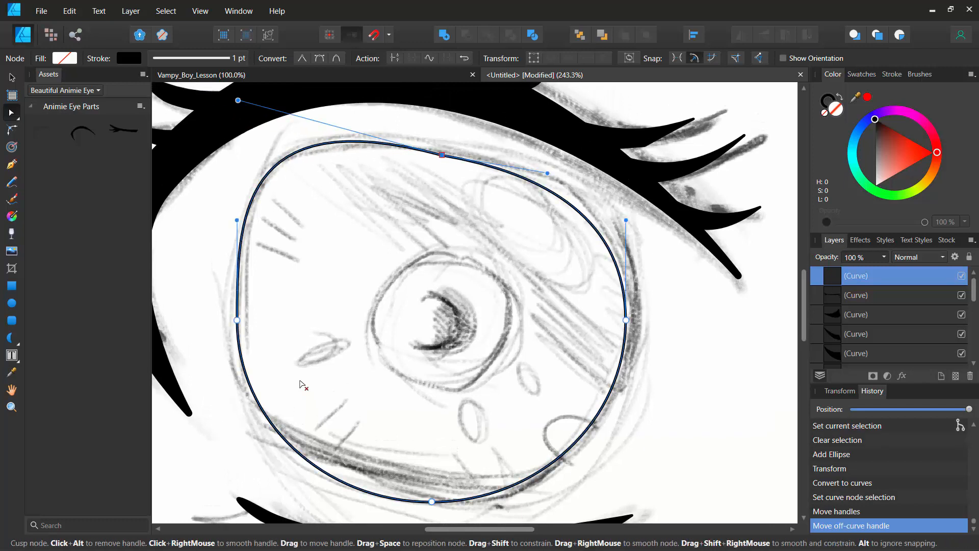
pyautogui.moveTo(548, 173); pyautogui.dragTo(610, 179)
pyautogui.moveTo(626, 321); pyautogui.dragTo(637, 324)
# Fit the iris outline's lower edge to the sketch by repositioning the bottom node, tilting its handles, and angling the outer side node's lower handle inward
pyautogui.click(432, 502)
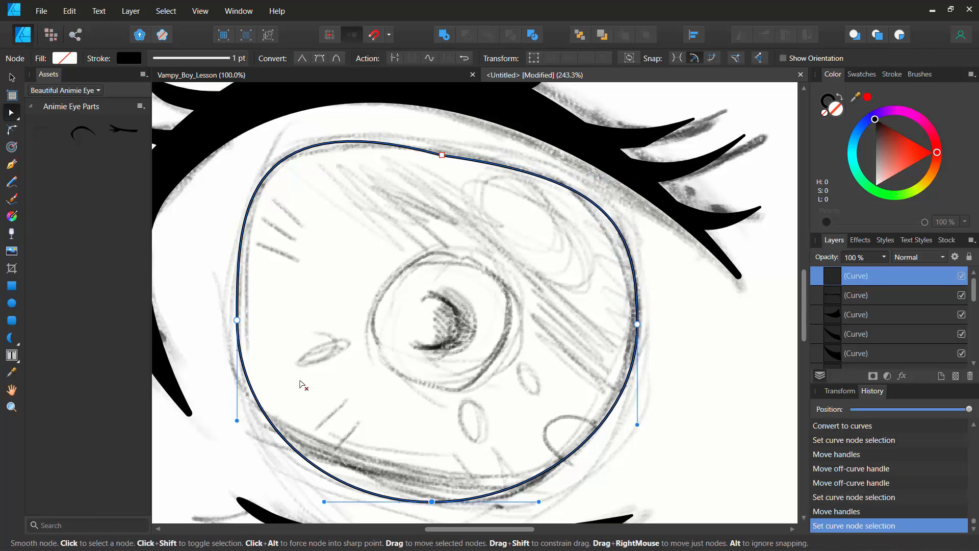
pyautogui.moveTo(432, 501); pyautogui.dragTo(431, 479)
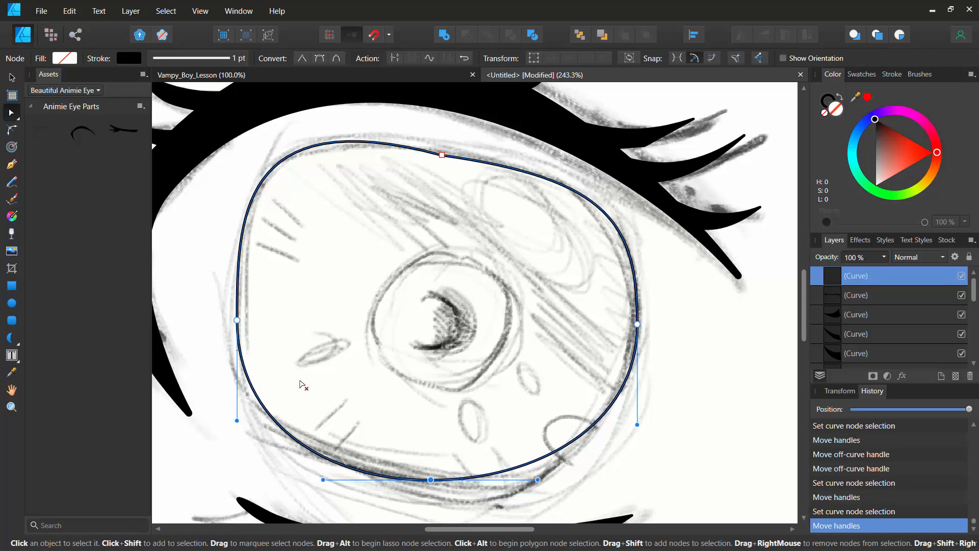
pyautogui.moveTo(538, 480); pyautogui.dragTo(564, 491)
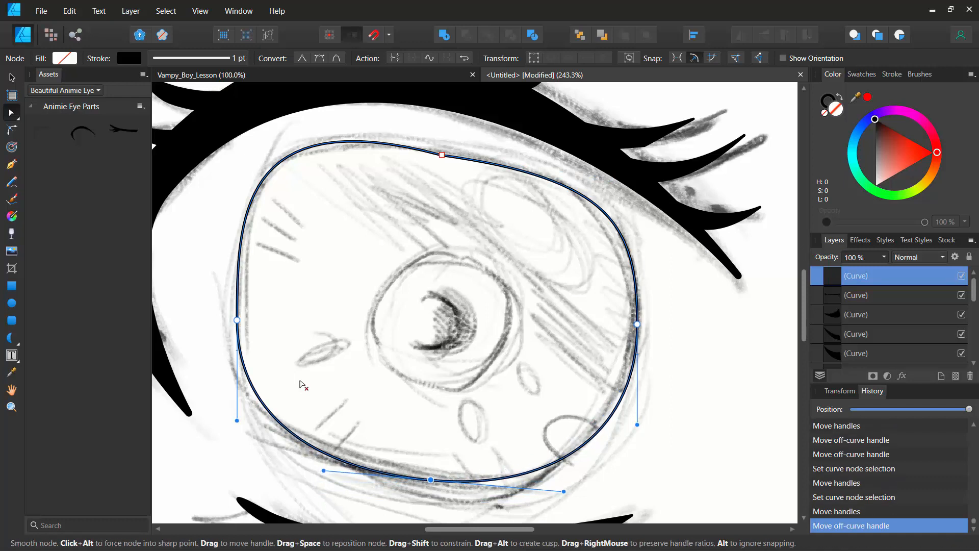
pyautogui.moveTo(638, 425); pyautogui.dragTo(609, 445)
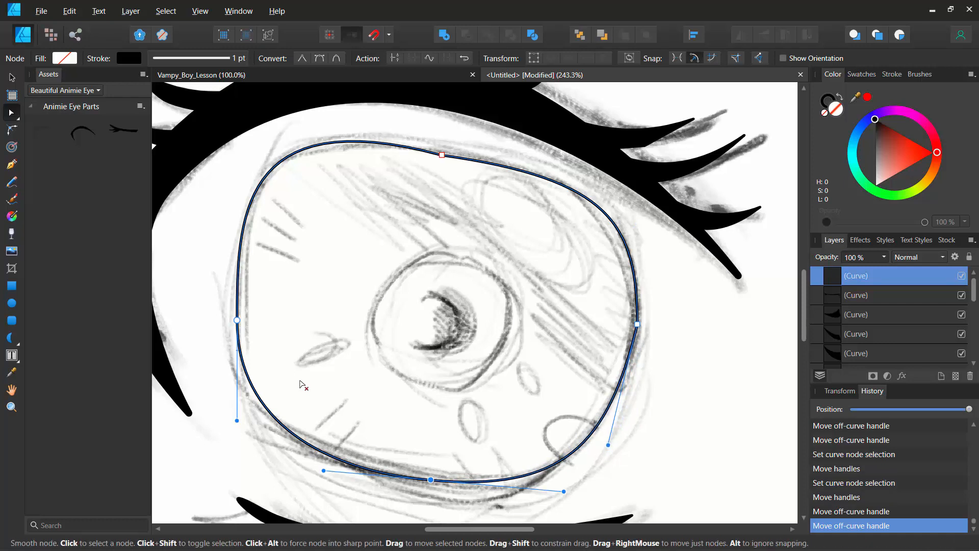
pyautogui.moveTo(431, 480); pyautogui.dragTo(423, 491)
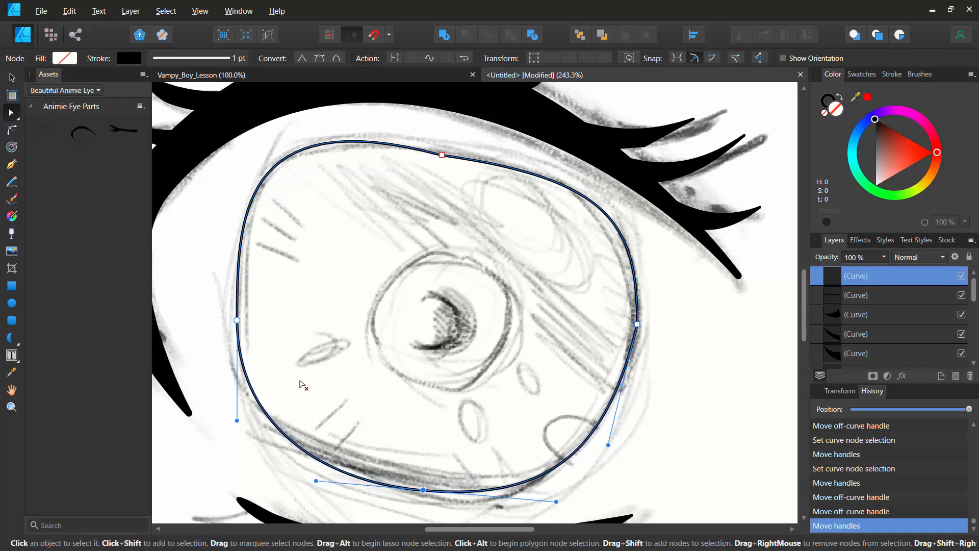
# Refine the iris outline's lower curve by adjusting the bottom node's outer handle, and set the outline's stroke width to 3.5 pt
pyautogui.click(301, 385)
pyautogui.scroll(-3, 301, 385)
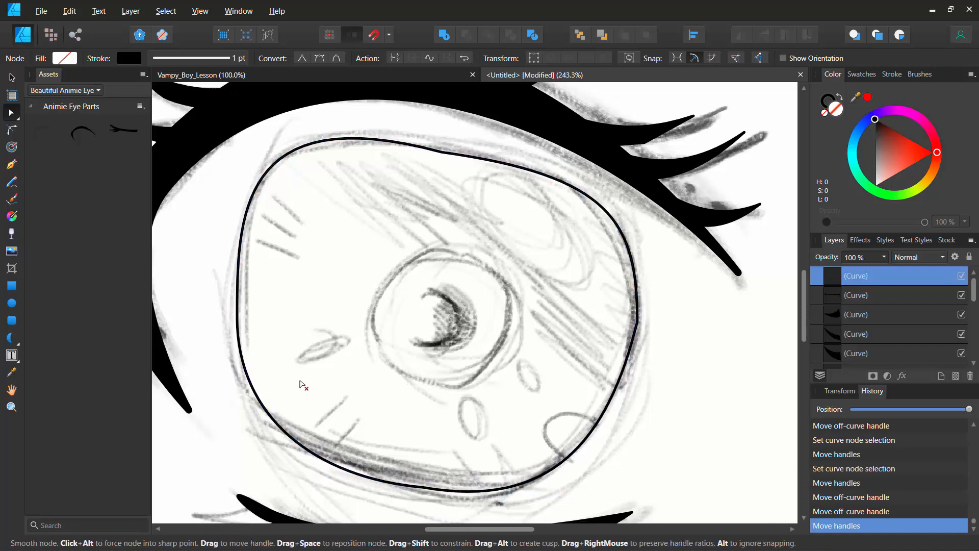
pyautogui.moveTo(535, 502); pyautogui.dragTo(546, 480)
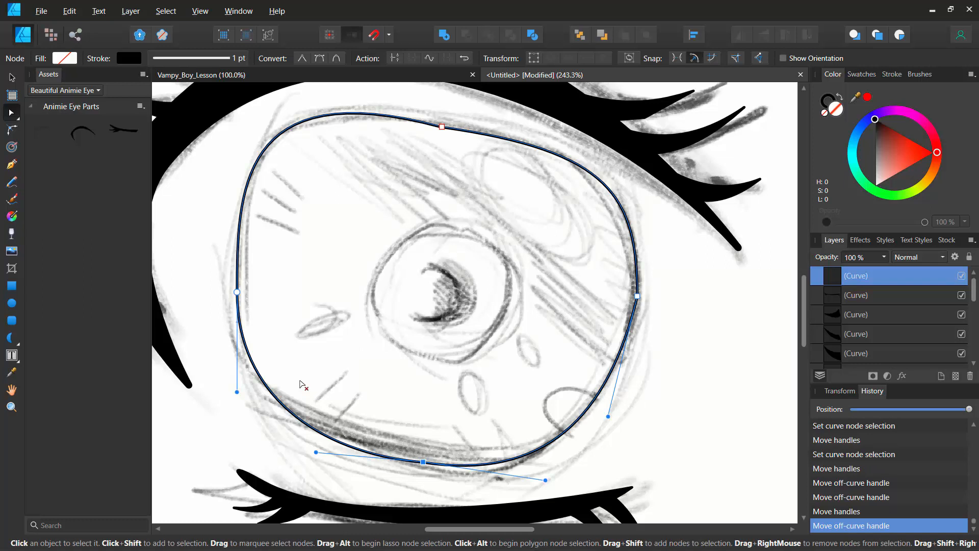
pyautogui.click(198, 58)
pyautogui.moveTo(172, 102); pyautogui.dragTo(175, 103)
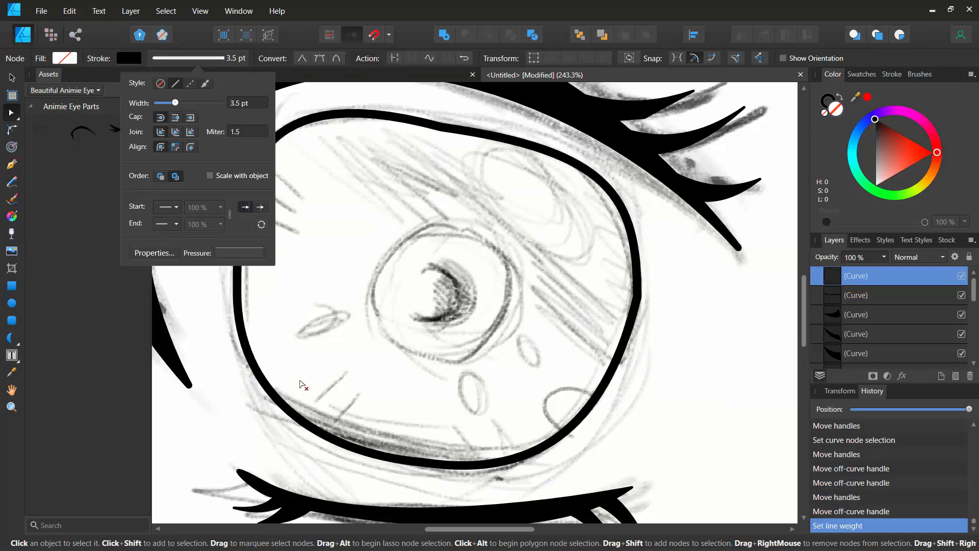
# Tilt the outer side node's upper handle slightly outward to follow the sketched iris edge, and clear the selection
pyautogui.click(638, 296)
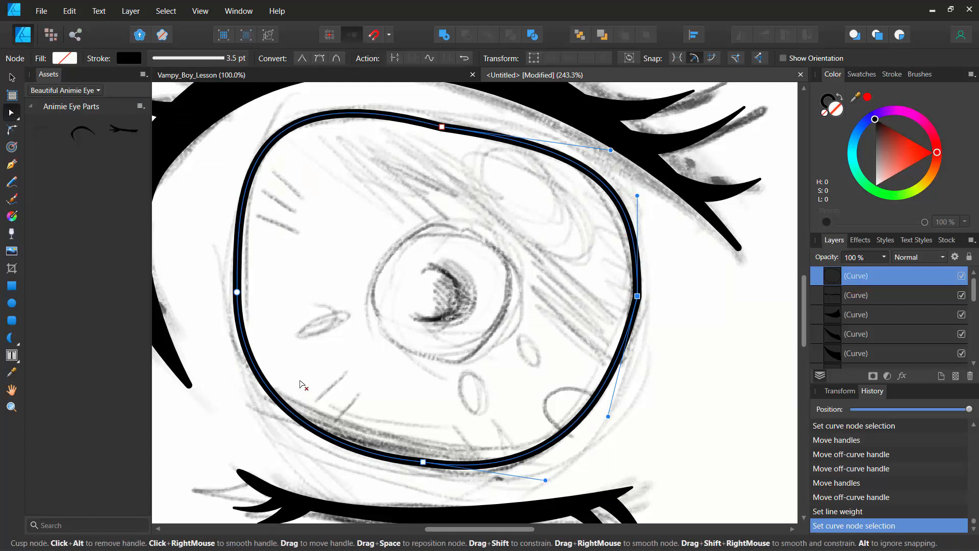
pyautogui.moveTo(637, 196); pyautogui.dragTo(647, 190)
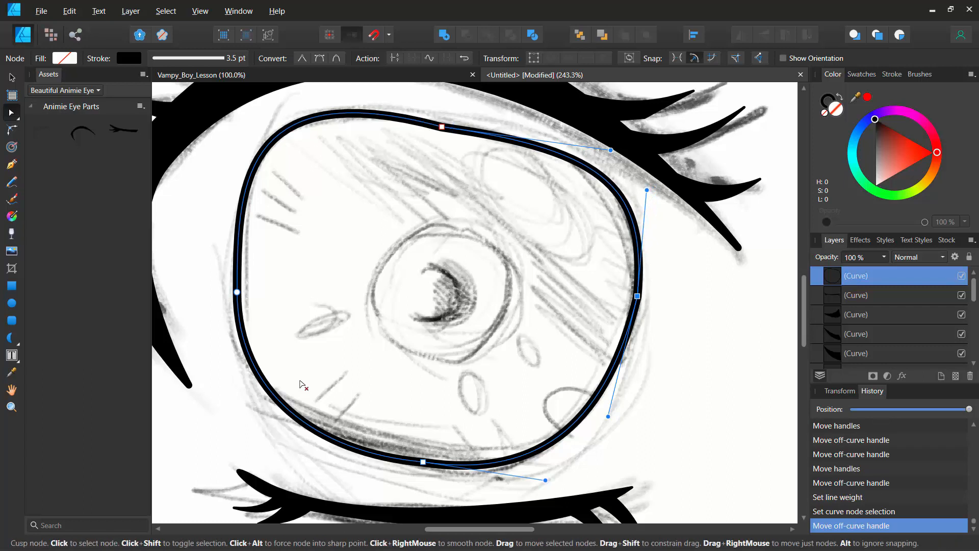
pyautogui.click(442, 127)
pyautogui.press('alt')
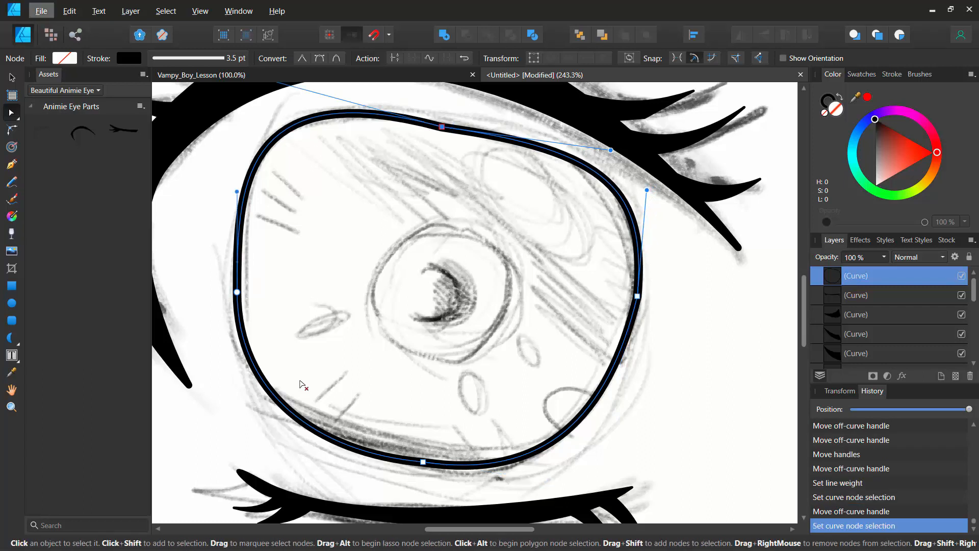
pyautogui.press('Escape')
pyautogui.press('Escape')
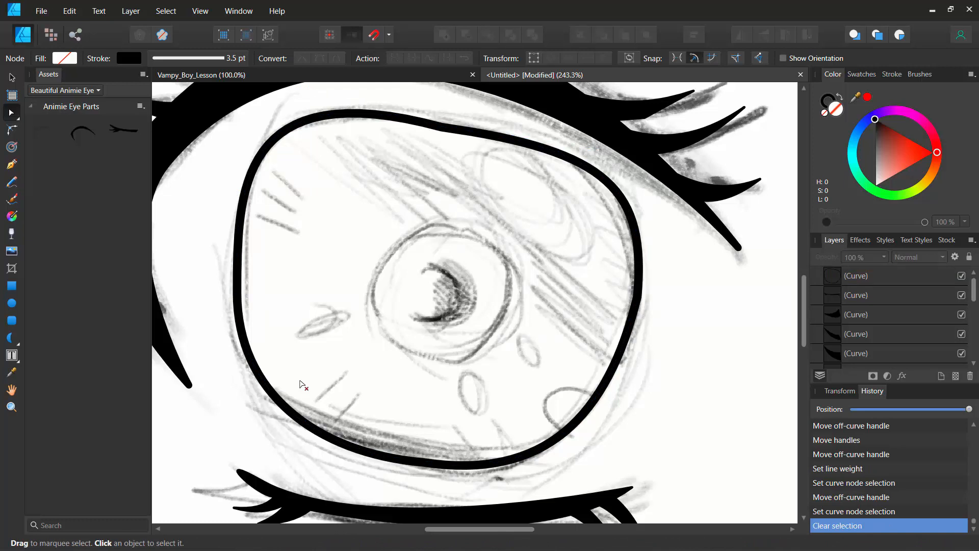
# Draw an ellipse about 12.5 by 6.3 mm over the small highlight on the iris's lower outer edge, rotated about -20° and shifted slightly down
pyautogui.press('e')
pyautogui.moveTo(545, 386); pyautogui.dragTo(636, 431)
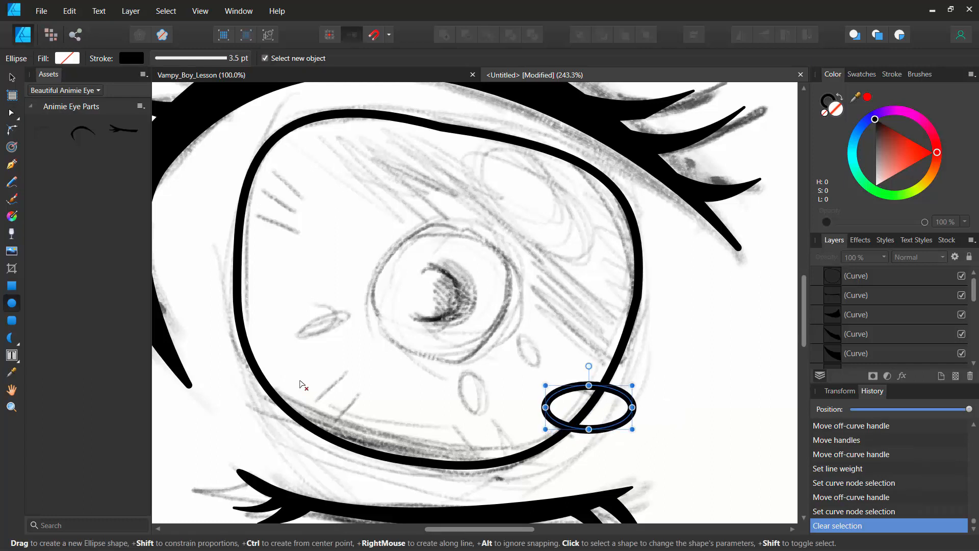
pyautogui.moveTo(586, 360); pyautogui.dragTo(609, 366)
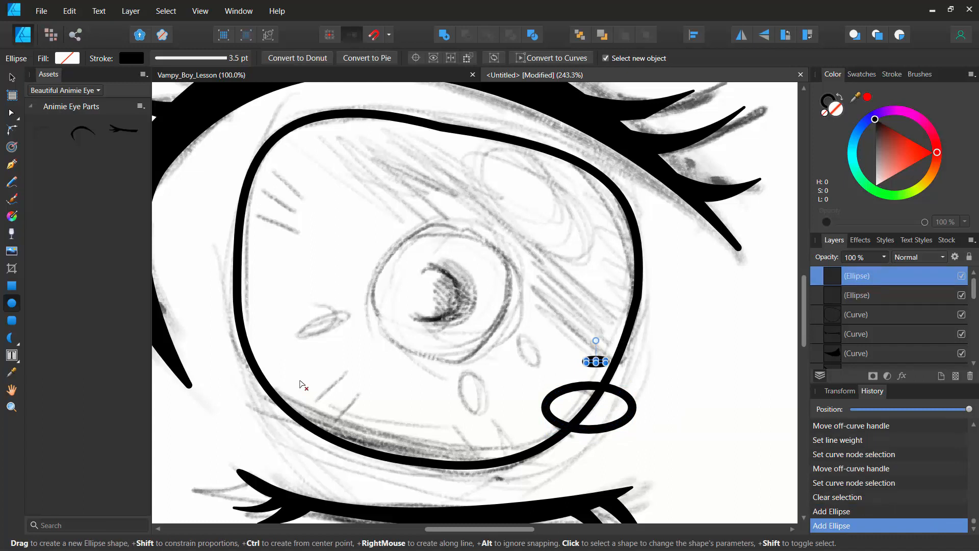
pyautogui.hotkey('ctrl', 'z')
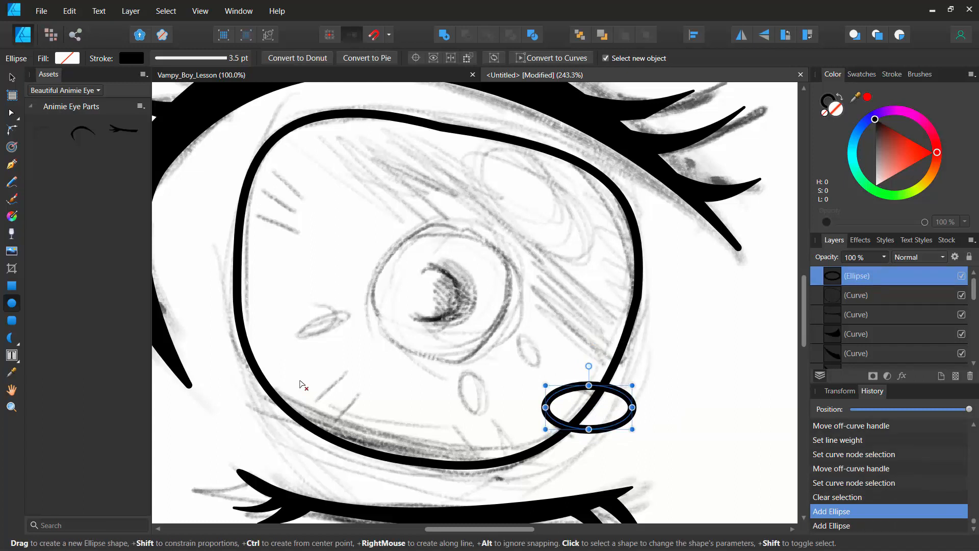
pyautogui.moveTo(588, 365)
pyautogui.mouseDown()
pyautogui.moveTo(615, 361)
pyautogui.moveTo(603, 368)
pyautogui.mouseUp()
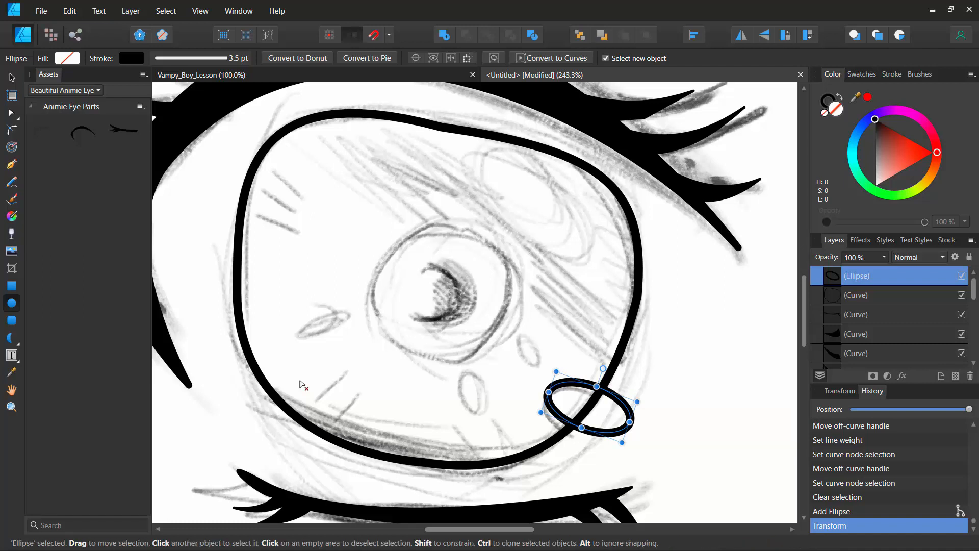
pyautogui.moveTo(589, 407); pyautogui.dragTo(588, 416)
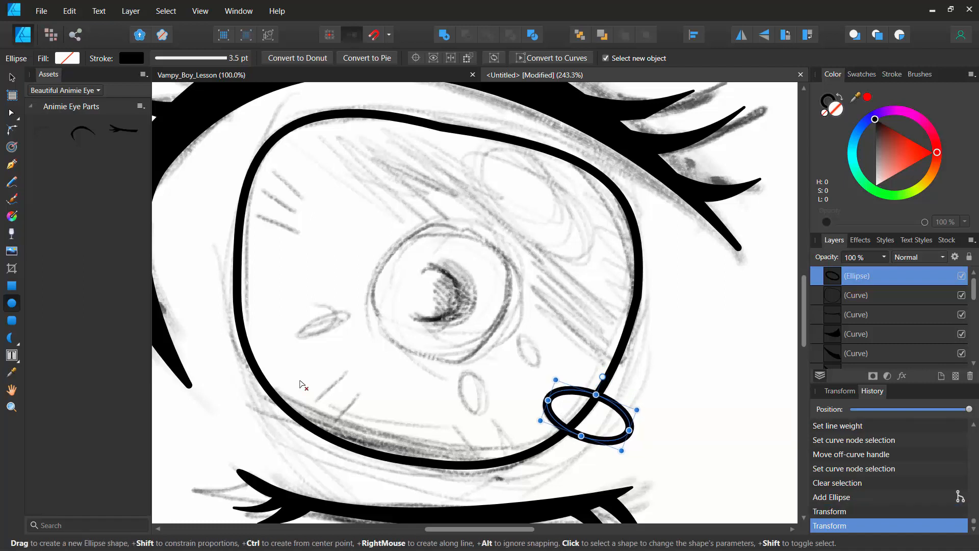
# Hide and show the highlight ellipse and the iris outline to compare them with the sketch underneath
pyautogui.click(961, 276)
pyautogui.click(962, 295)
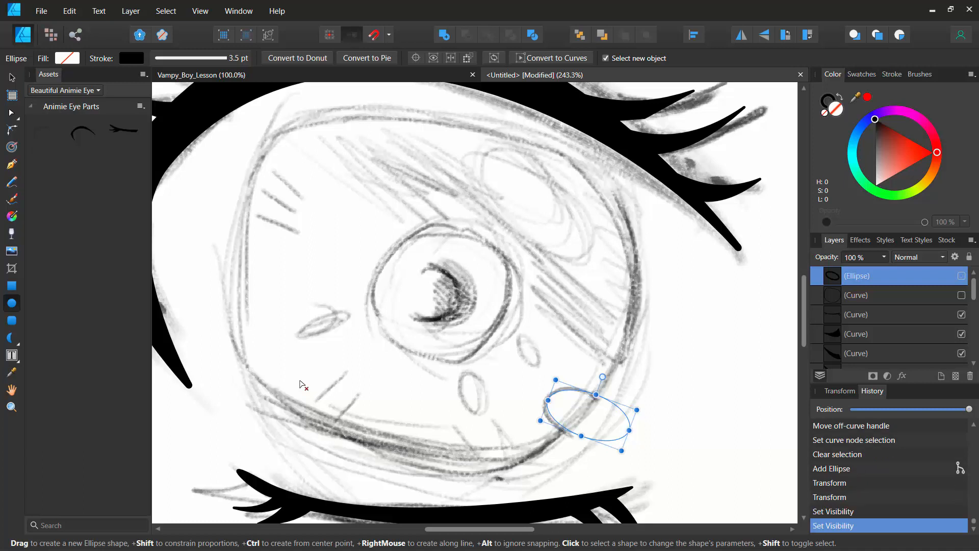
pyautogui.click(962, 295)
pyautogui.click(962, 276)
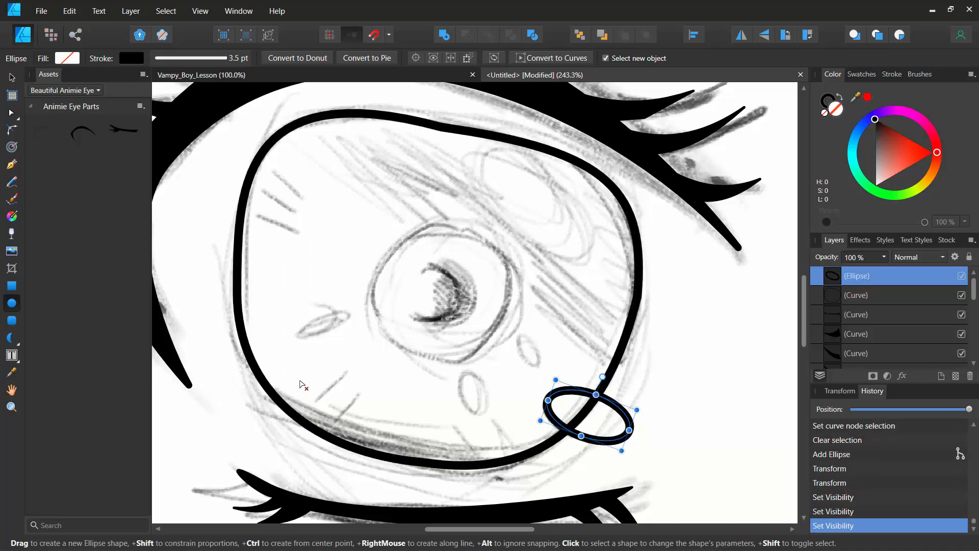
# Try to subtract the tilted highlight ellipse from the iris outline, and undo the operation
pyautogui.keyDown('shift'); pyautogui.click(300, 382); pyautogui.keyUp('shift')
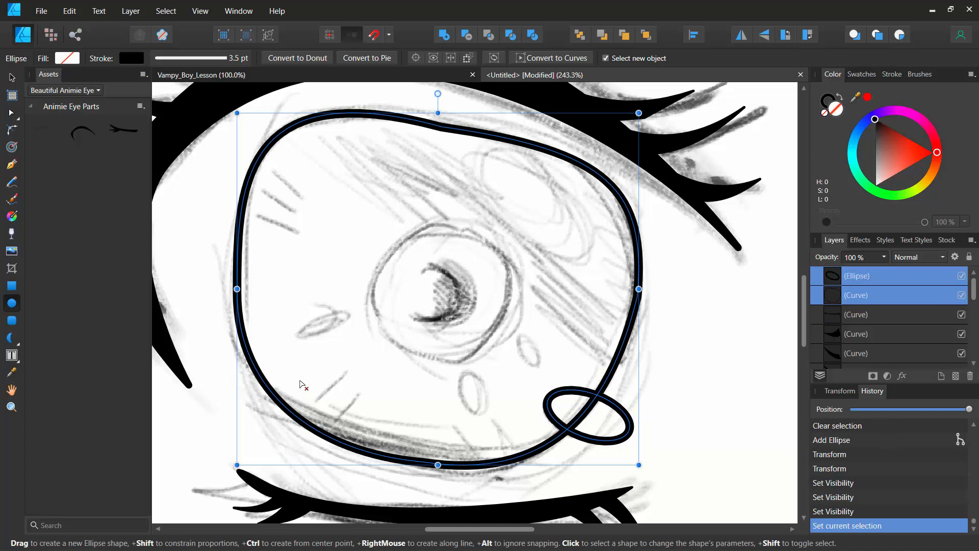
pyautogui.hotkey('ctrl', 'alt', '-')
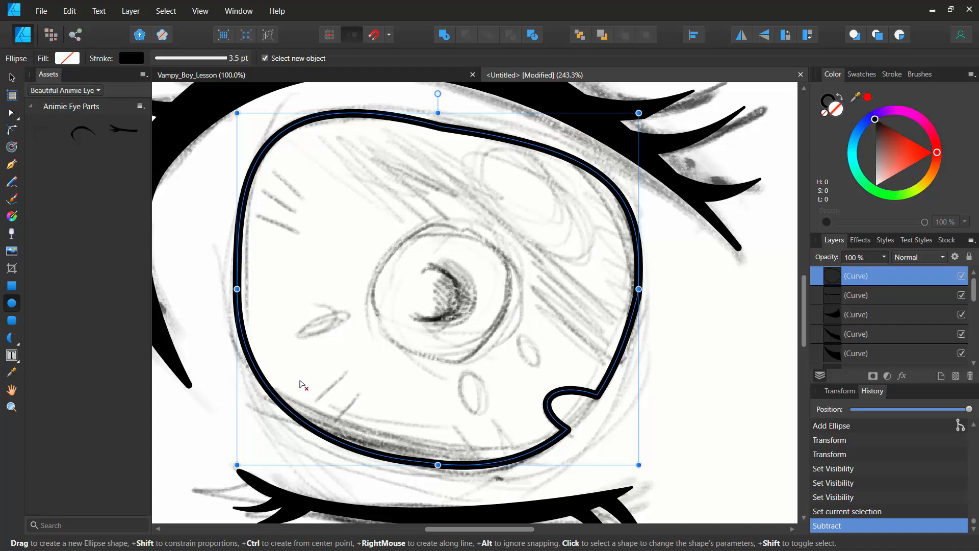
pyautogui.hotkey('ctrl', 'z')
pyautogui.hotkey('ctrl', 'z')
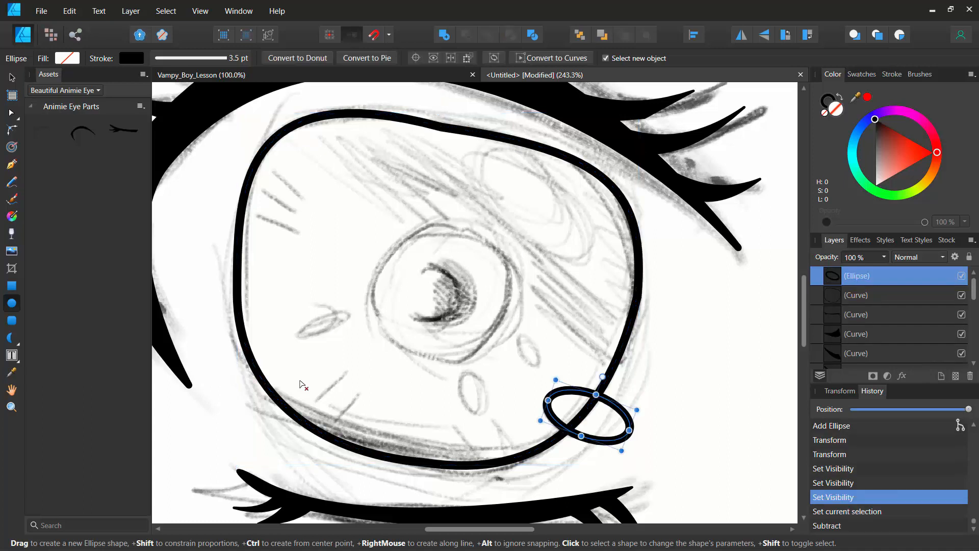
pyautogui.hotkey('ctrl', 'z')
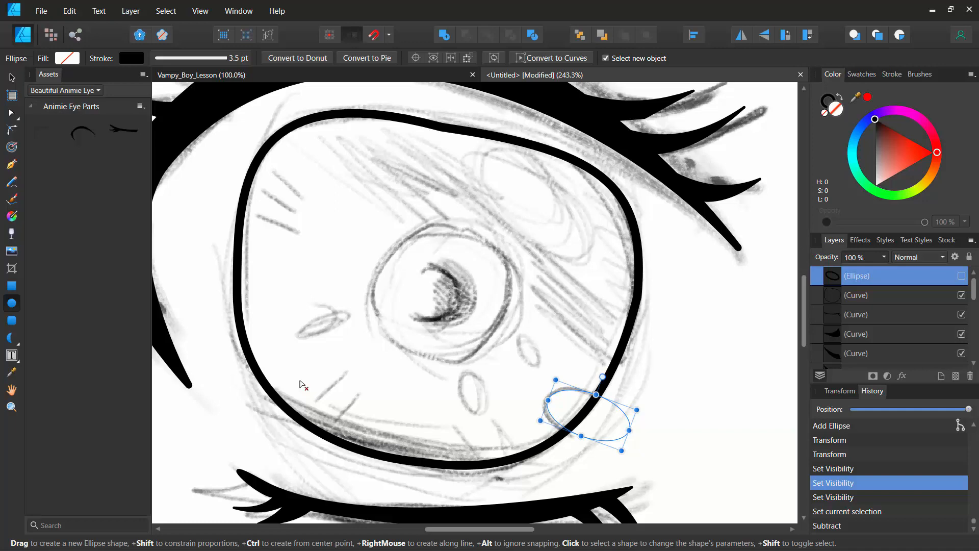
# Switch to the Pixel Persona, add a mask to the hidden highlight ellipse, and draw an elliptical selection over the sketched highlight
pyautogui.hotkey('ctrl', '2')
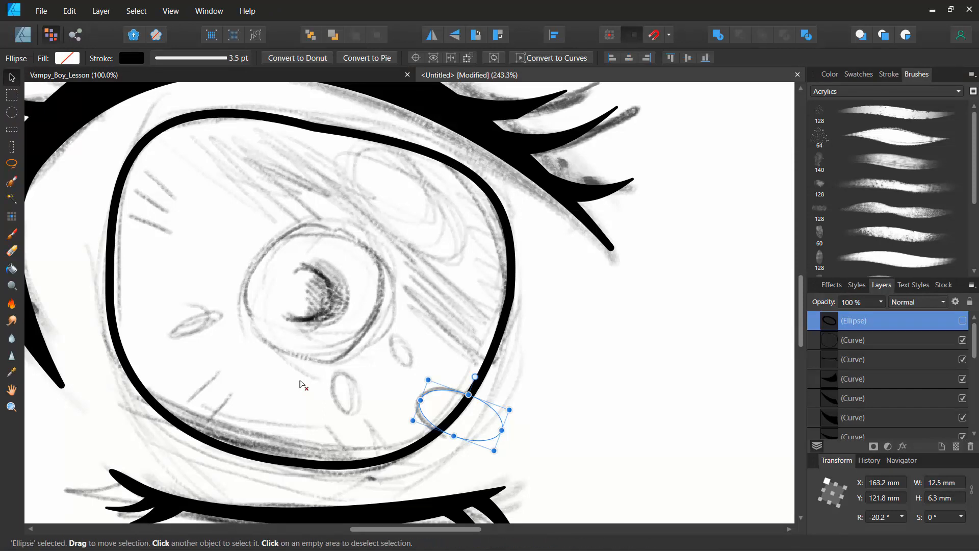
pyautogui.hotkey('ctrl', 'z')
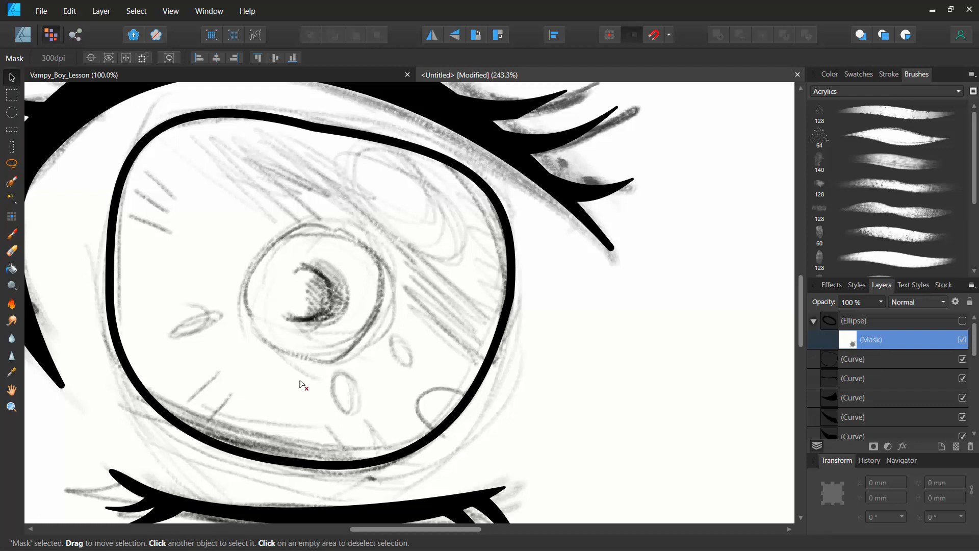
pyautogui.press('m')
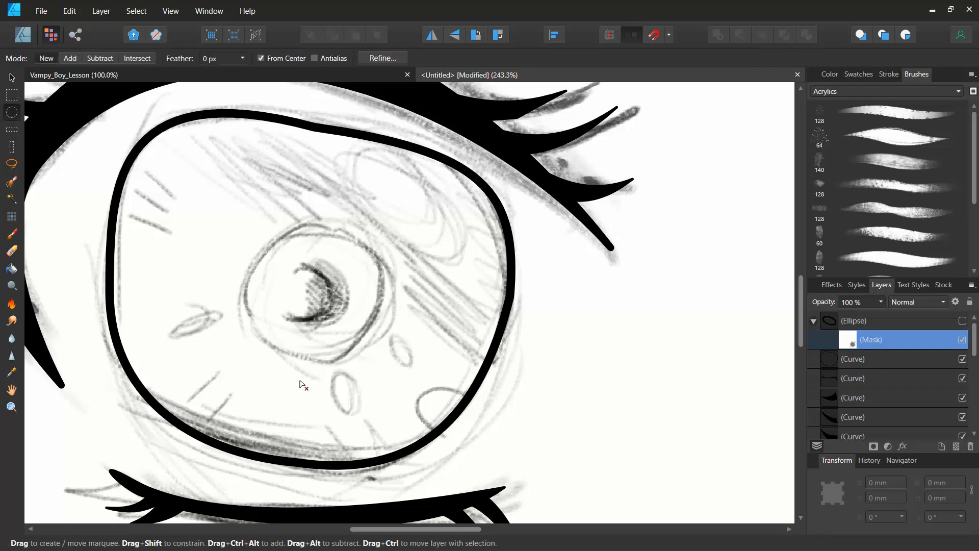
pyautogui.moveTo(414, 382); pyautogui.dragTo(470, 407)
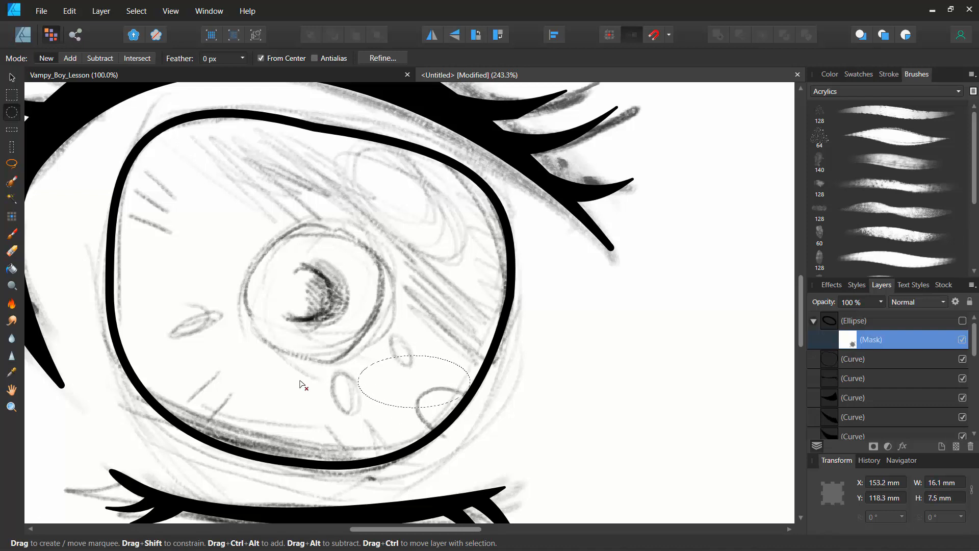
pyautogui.moveTo(397, 354)
pyautogui.mouseDown()
pyautogui.moveTo(433, 372)
pyautogui.moveTo(432, 355)
pyautogui.moveTo(454, 411)
pyautogui.moveTo(480, 413)
pyautogui.moveTo(449, 408)
pyautogui.moveTo(504, 431)
pyautogui.mouseUp()
# Flood-fill the elliptical selection on the highlight ellipse's mask with black
pyautogui.hotkey('ctrl', 'd')
pyautogui.press('g')
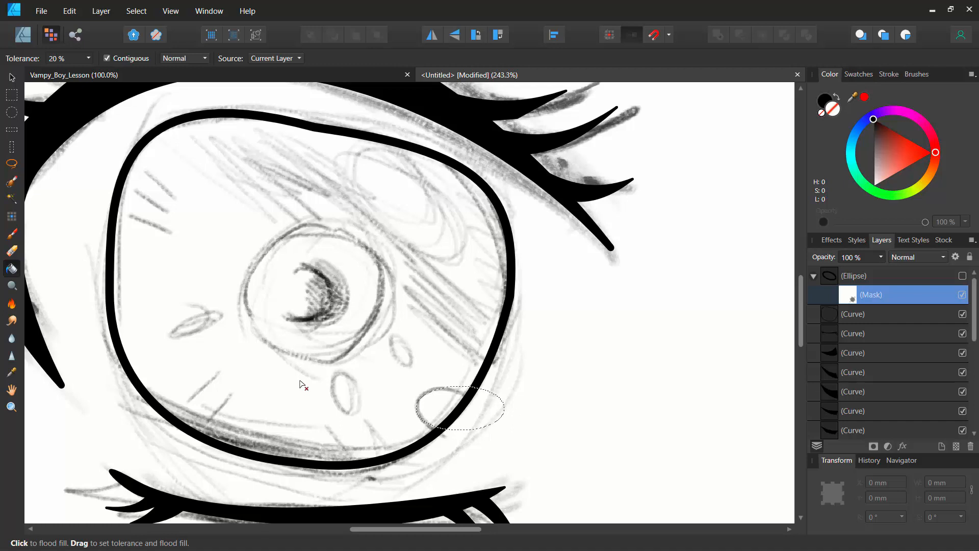
pyautogui.click(304, 385)
pyautogui.press('Escape')
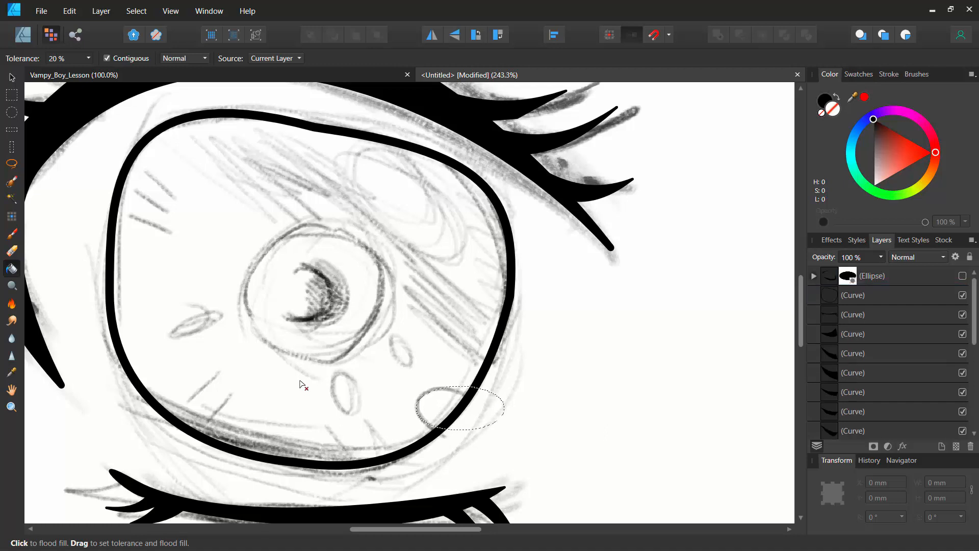
# Check the masked highlight ellipse, try a black mask fill on the iris outline, undo it, and remove the marquee selection
pyautogui.hotkey('ctrl', 'z')
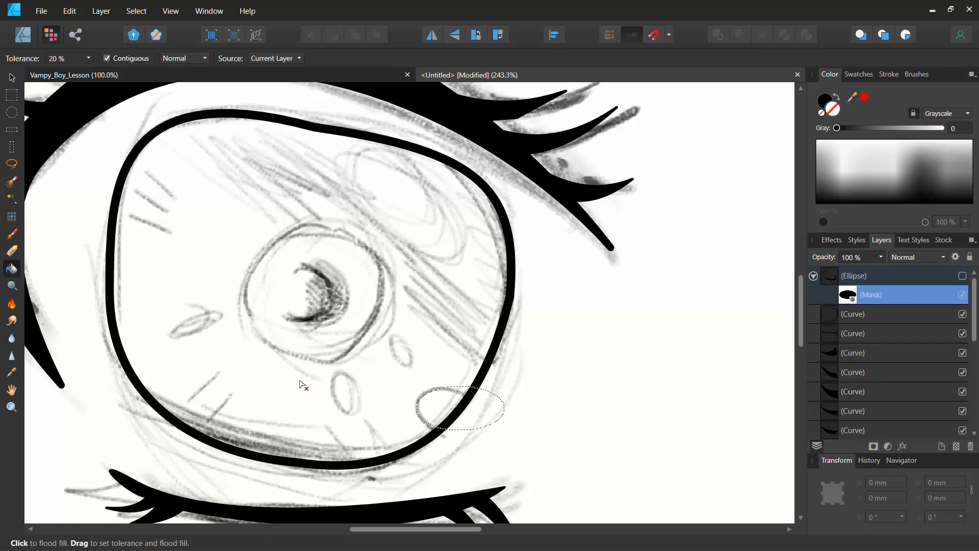
pyautogui.hotkey('ctrl', 'z')
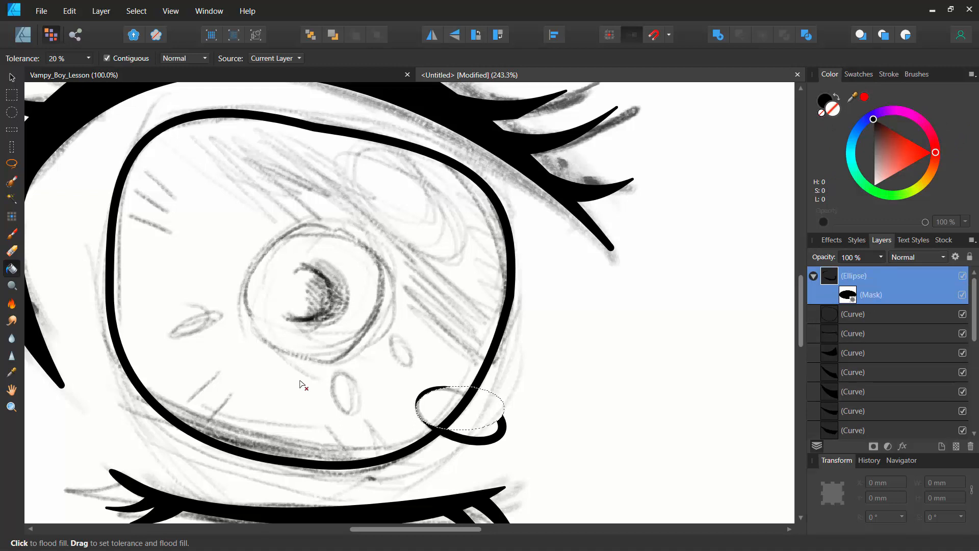
pyautogui.hotkey('ctrl', 'z')
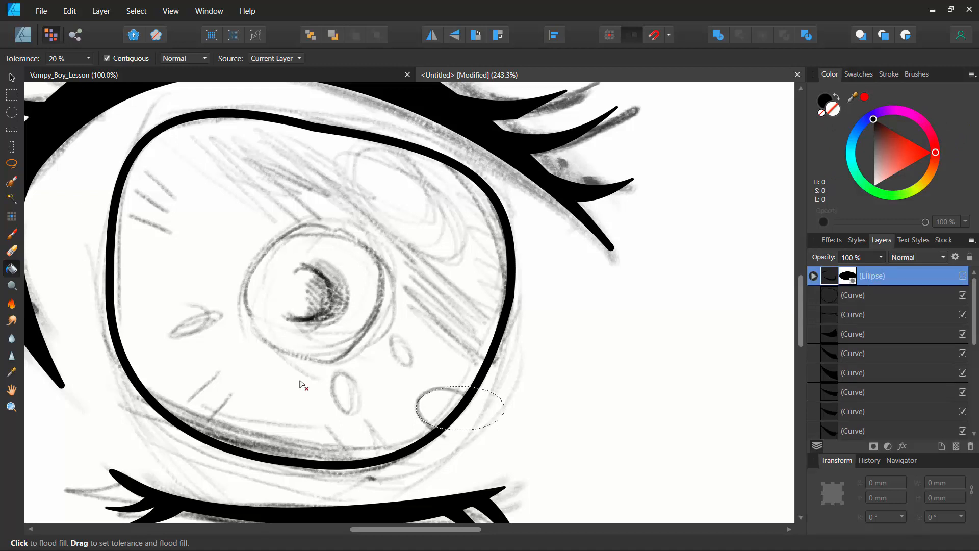
pyautogui.hotkey('ctrl', 'z')
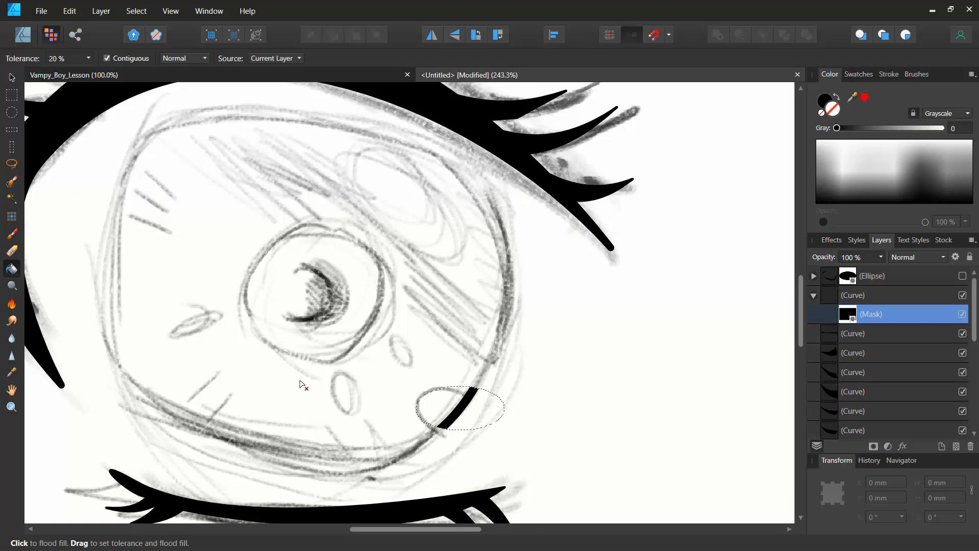
pyautogui.hotkey('ctrl', 'z')
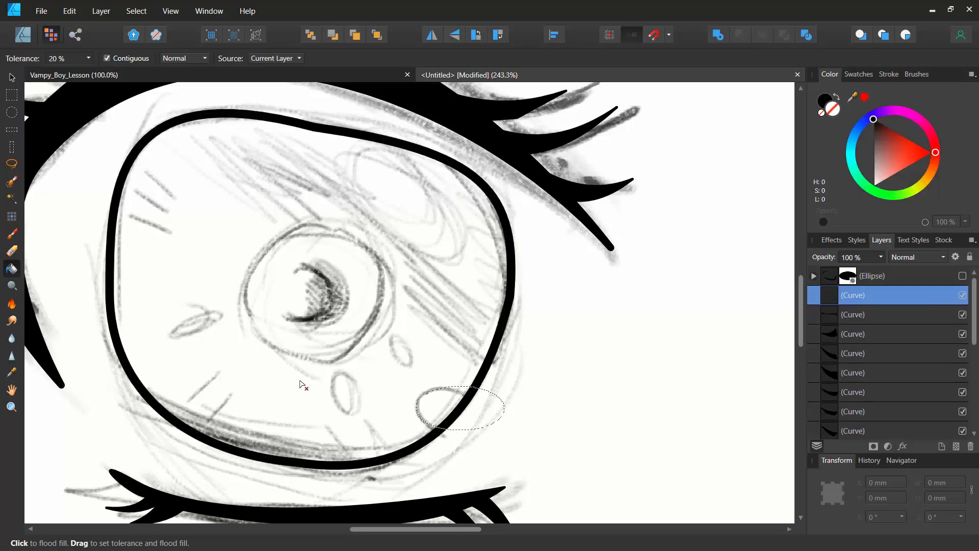
pyautogui.hotkey('ctrl', 'd')
pyautogui.hotkey('ctrl', 'z')
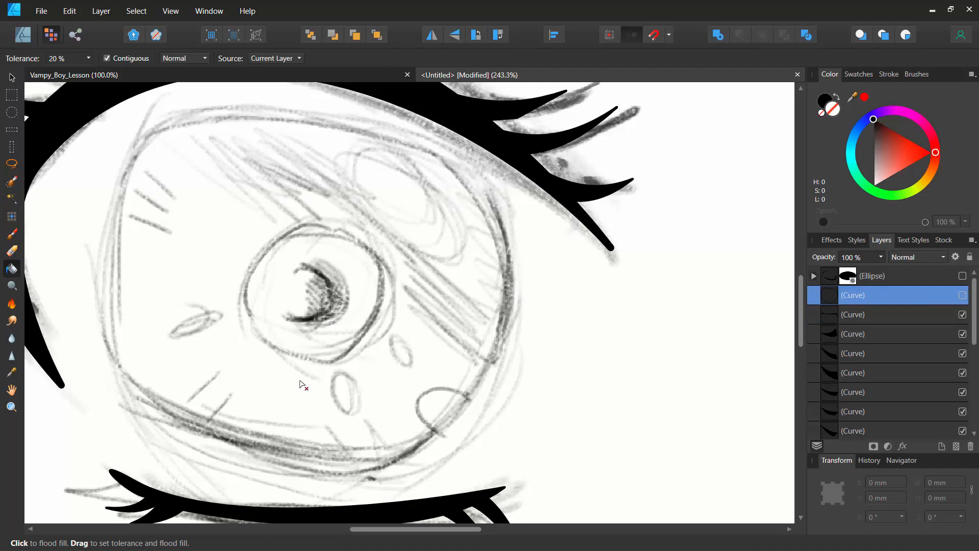
# Mask the iris outline with a black-filled elliptical selection over the highlight, deselect, and show the highlight ellipse with its mask expanded
pyautogui.hotkey('ctrl', 'shift', 'z')
pyautogui.hotkey('ctrl', 'shift', 'z')
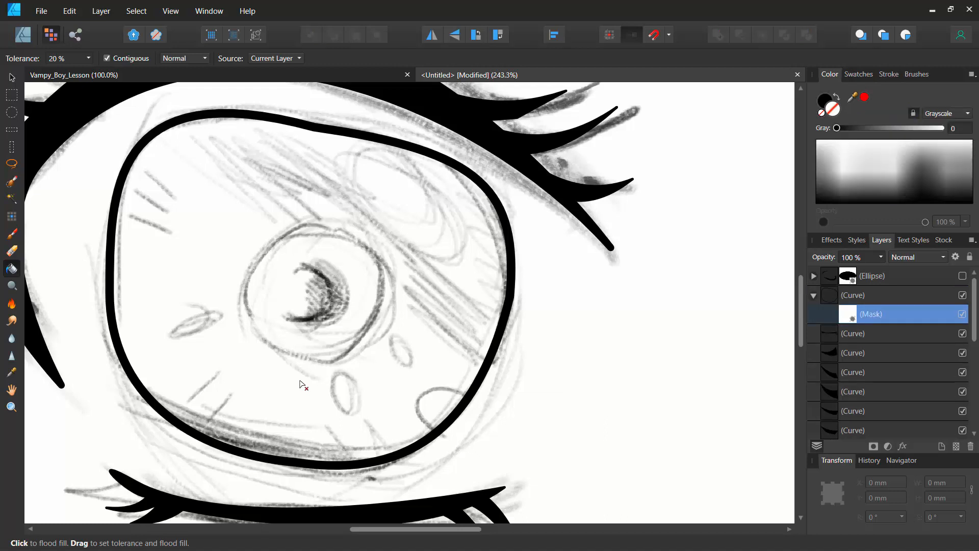
pyautogui.press('m')
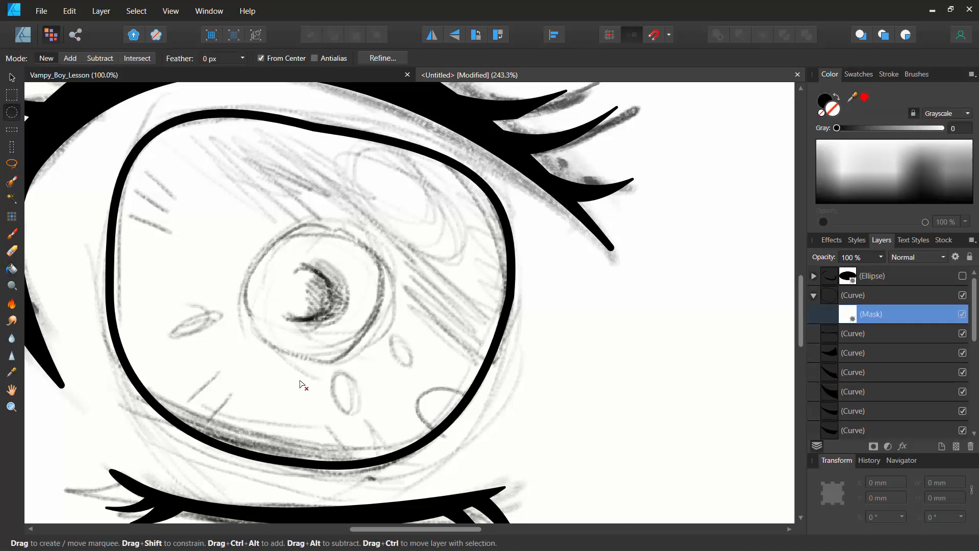
pyautogui.moveTo(420, 389); pyautogui.dragTo(448, 408)
pyautogui.press('g')
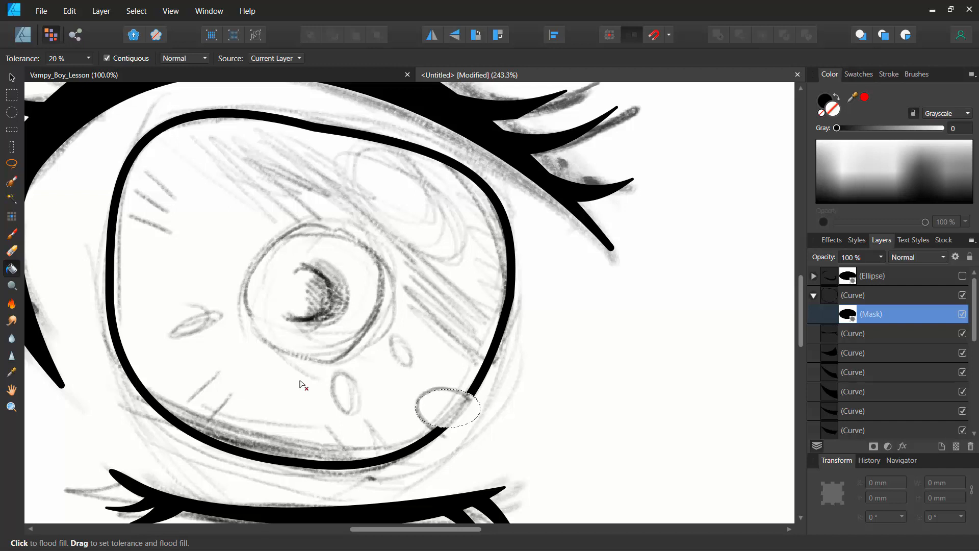
pyautogui.press('Escape')
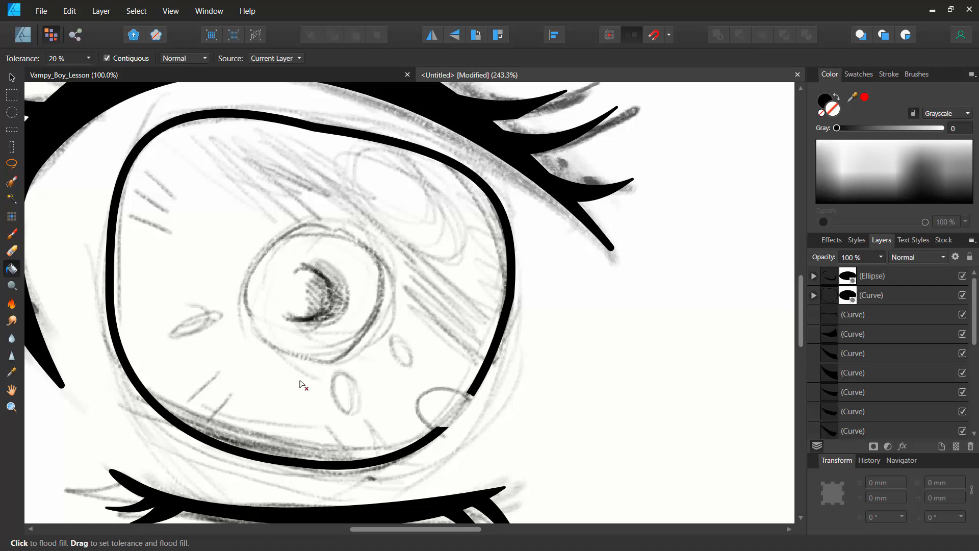
pyautogui.click(814, 276)
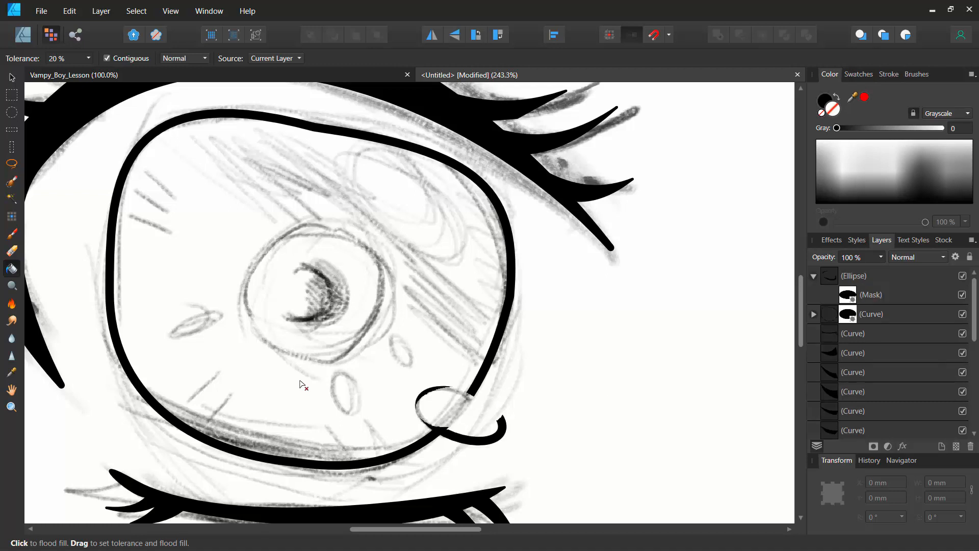
# Delete the highlight ellipse's mask and hide the masked iris outline
pyautogui.click(848, 295)
pyautogui.press('Delete')
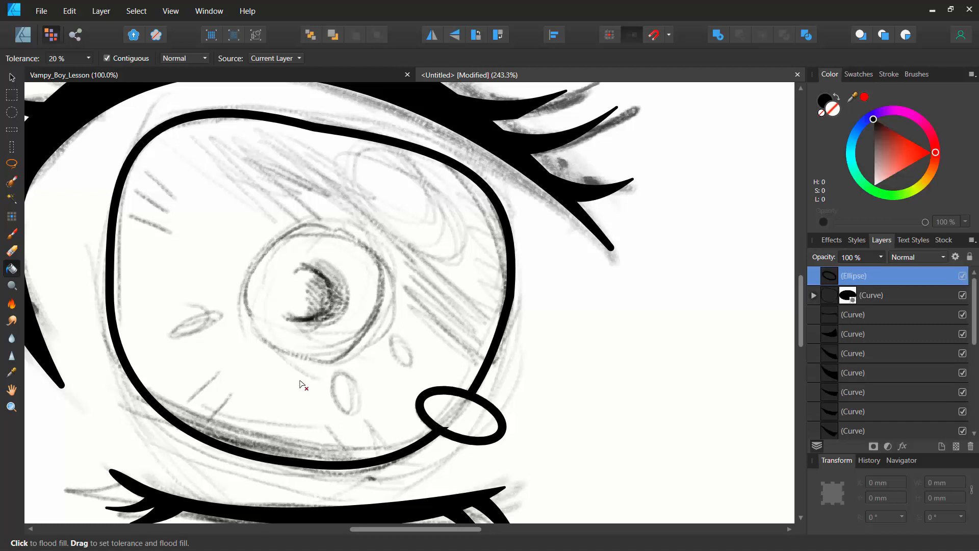
pyautogui.click(963, 295)
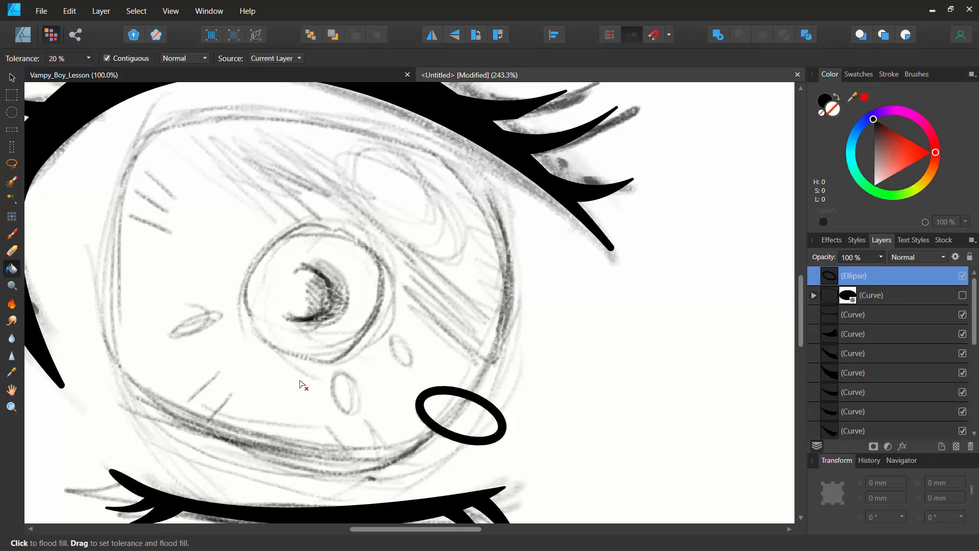
# Undo the mask deletion and all masking on the iris outline and highlight ellipse, back to the two unmasked overlapping shapes
pyautogui.hotkey('ctrl', 'z')
pyautogui.hotkey('ctrl', 'z')
pyautogui.hotkey('ctrl', 'z')
pyautogui.hotkey('ctrl', 'z')
pyautogui.hotkey('ctrl', 'z')
pyautogui.hotkey('ctrl', 'z')
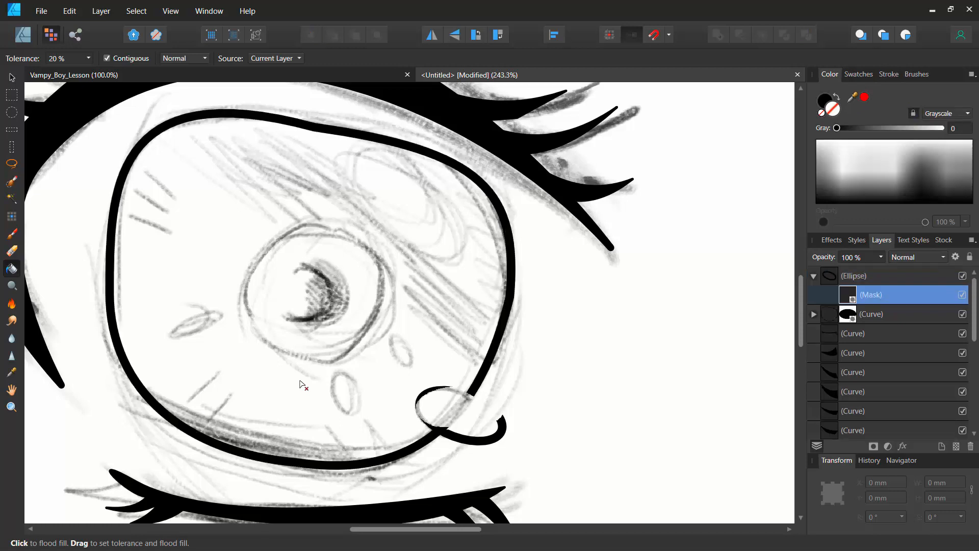
pyautogui.hotkey('ctrl', 'z')
pyautogui.hotkey('ctrl', 'z')
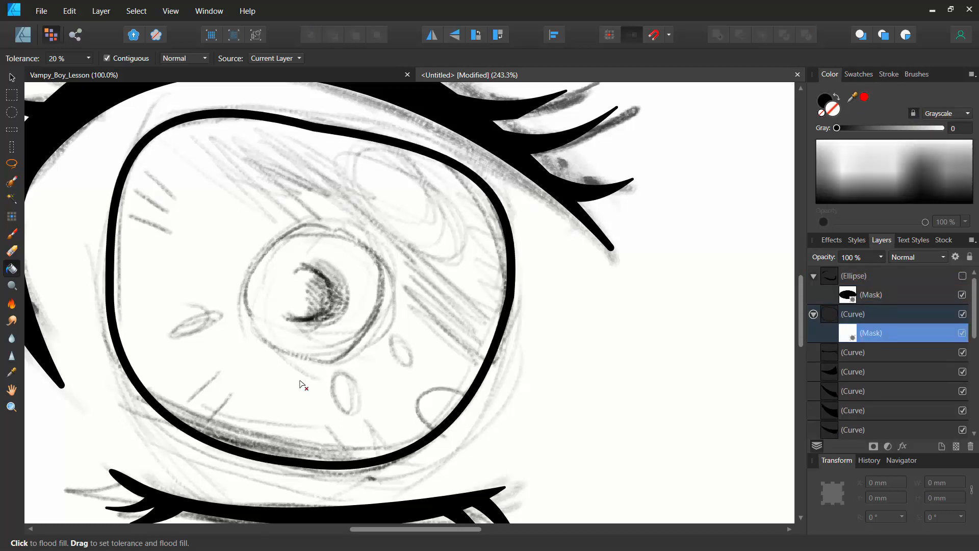
pyautogui.hotkey('ctrl', 'shift', 'z')
pyautogui.hotkey('ctrl', 'shift', 'z')
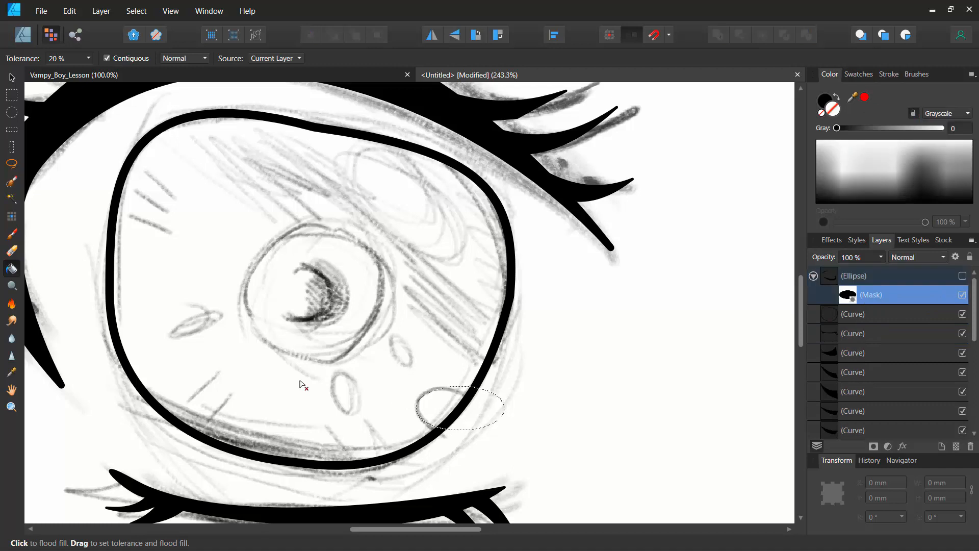
pyautogui.hotkey('ctrl', 'z')
pyautogui.hotkey('ctrl', 'z')
pyautogui.hotkey('ctrl', 'z')
pyautogui.hotkey('ctrl', 'z')
pyautogui.hotkey('ctrl', 'z')
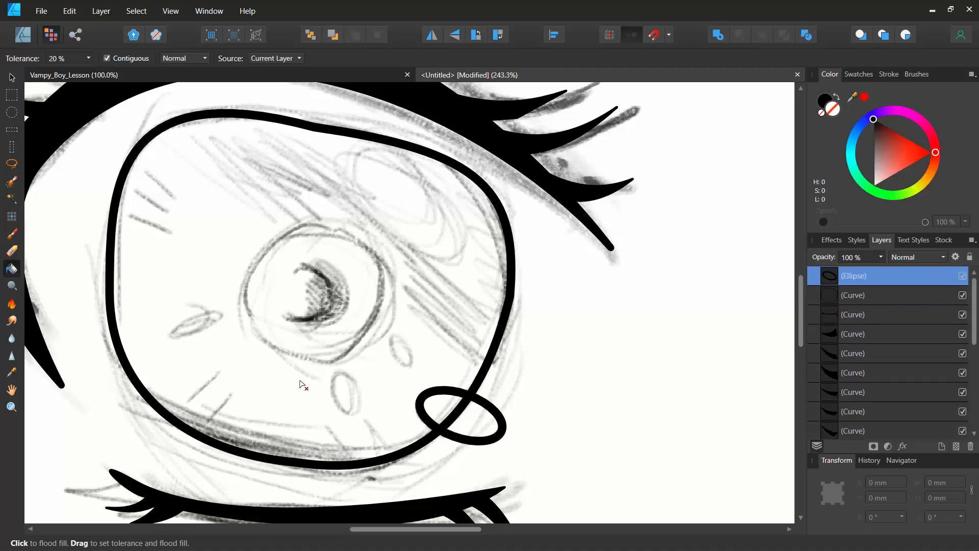
# Undo back to before the highlight ellipse was added, and redo its creation, both transforms and the hiding of the iris outline
pyautogui.hotkey('ctrl', 'z')
pyautogui.hotkey('ctrl', 'z')
pyautogui.hotkey('ctrl', 'z')
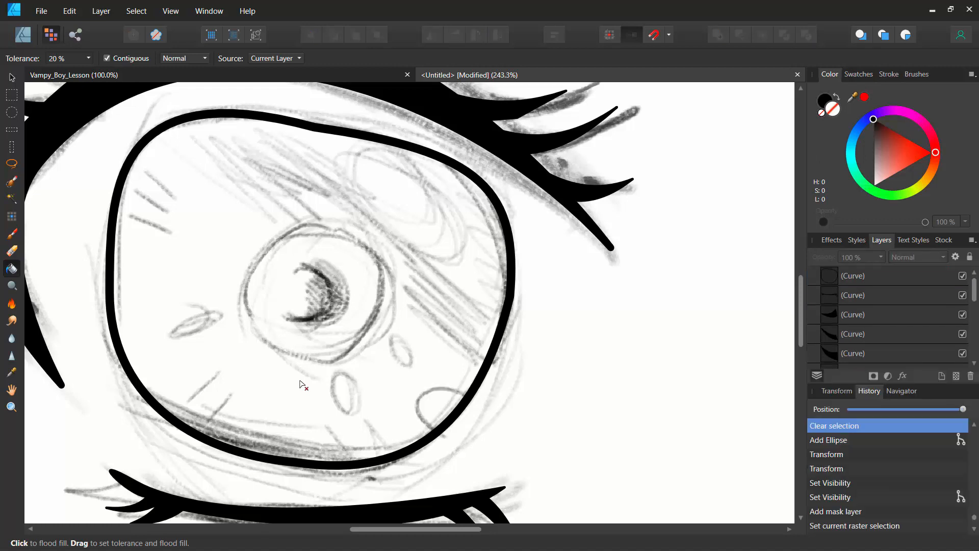
pyautogui.hotkey('ctrl', 'shift', 'z')
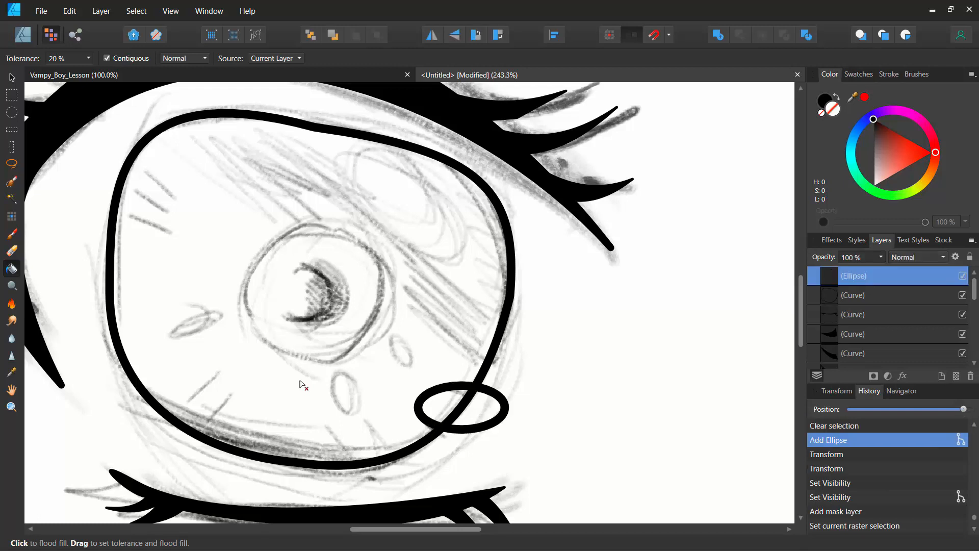
pyautogui.hotkey('ctrl', 'shift', 'z')
pyautogui.hotkey('ctrl', 'shift', 'z')
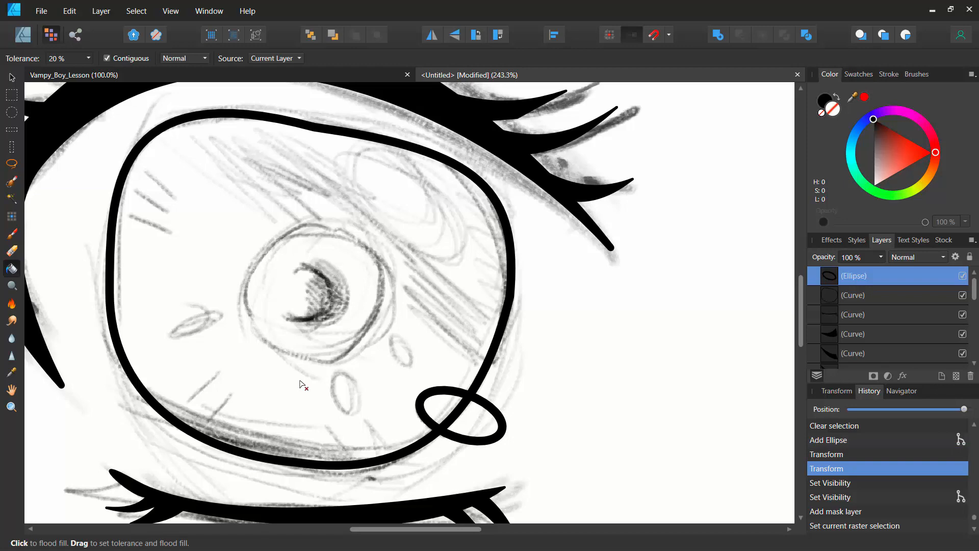
pyautogui.hotkey('ctrl', 'shift', 'z')
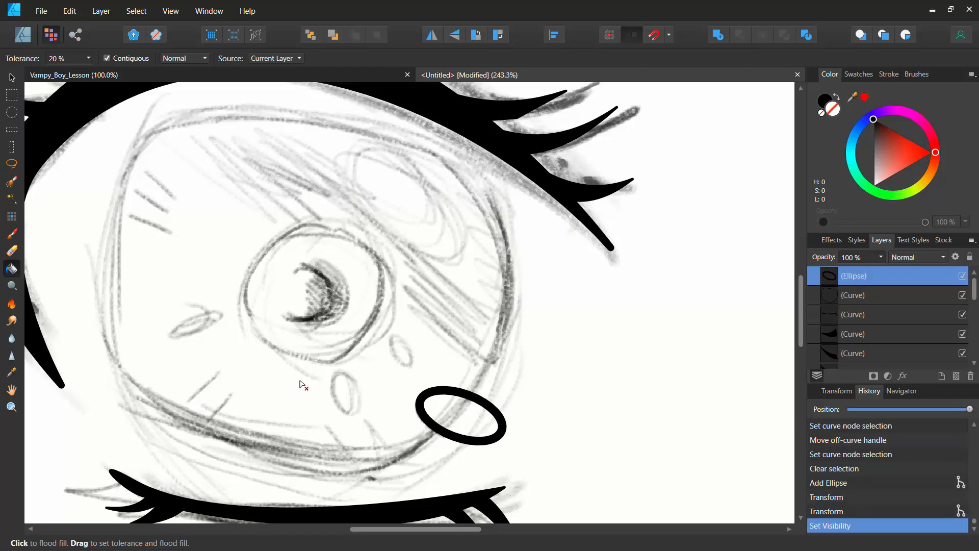
# Subtract the tilted ellipse from the iris outline to cut a rounded notch in its lower-right edge
pyautogui.hotkey('ctrl', '1')
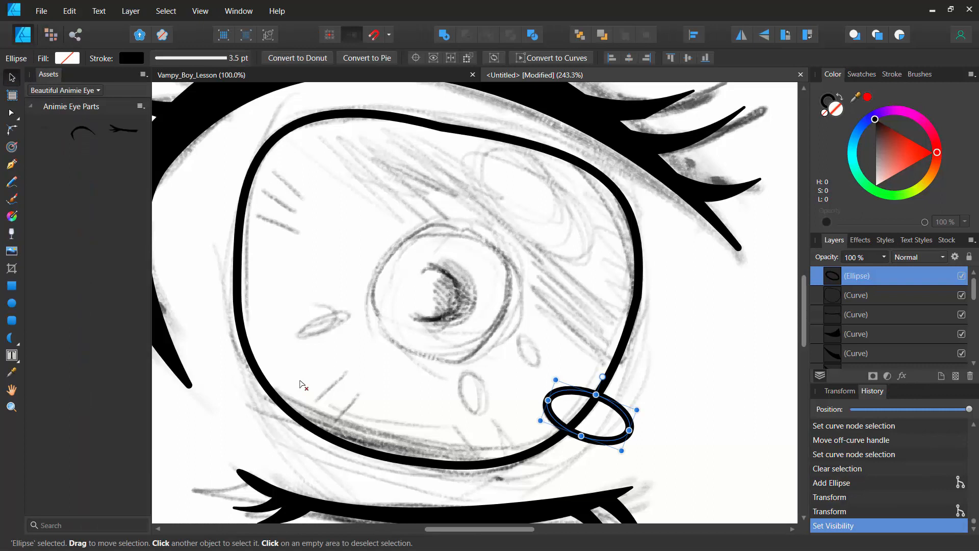
pyautogui.keyDown('shift'); pyautogui.click(856, 294); pyautogui.keyUp('shift')
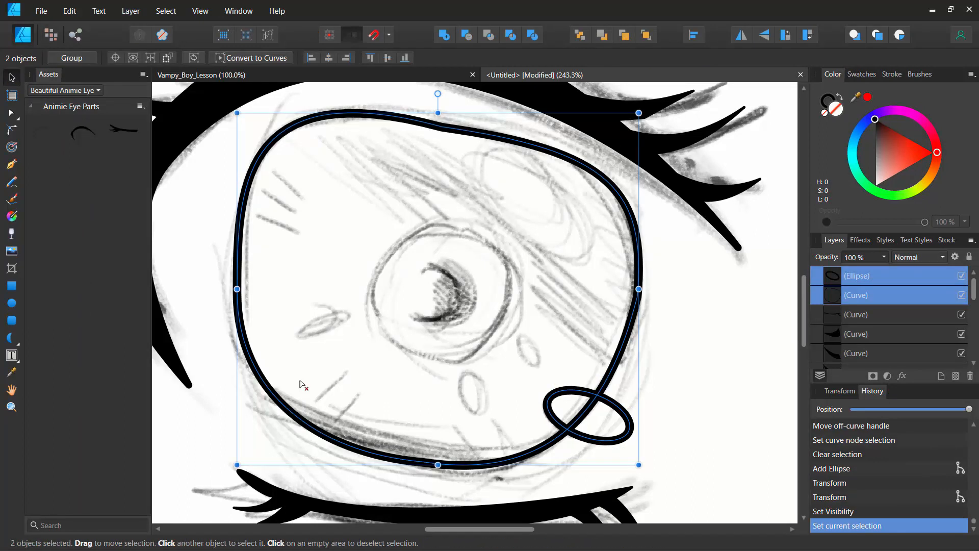
pyautogui.click(466, 34)
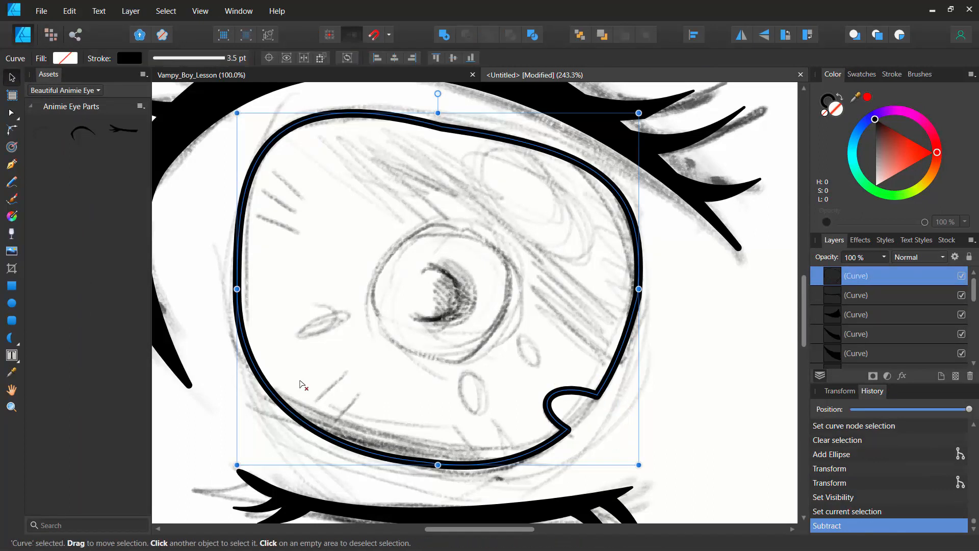
pyautogui.hotkey('ctrl', 'd')
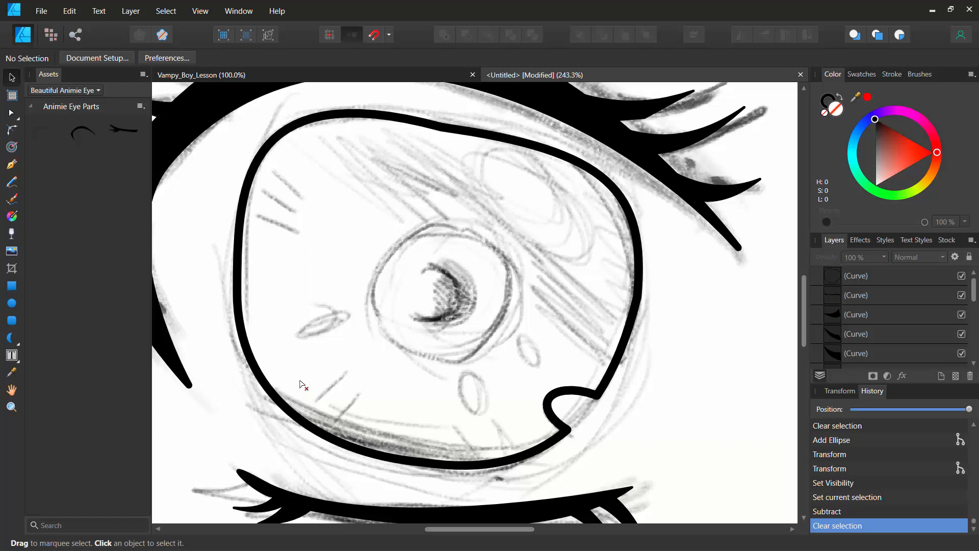
# Draw a circle over the sketched pupil, then position and enlarge it to match the sketch
pyautogui.press('e')
pyautogui.moveTo(389, 241); pyautogui.dragTo(517, 362)
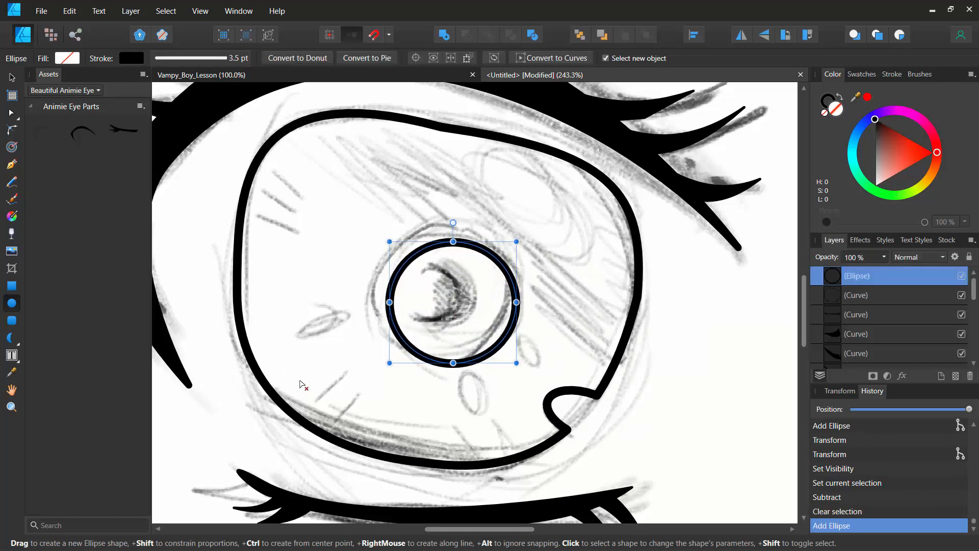
pyautogui.moveTo(453, 302); pyautogui.dragTo(437, 288)
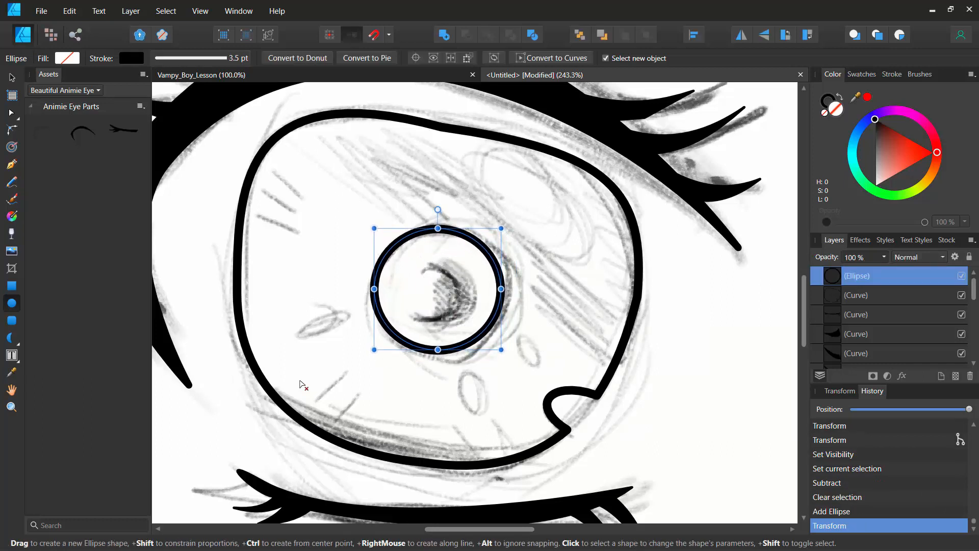
pyautogui.moveTo(502, 350); pyautogui.dragTo(514, 360)
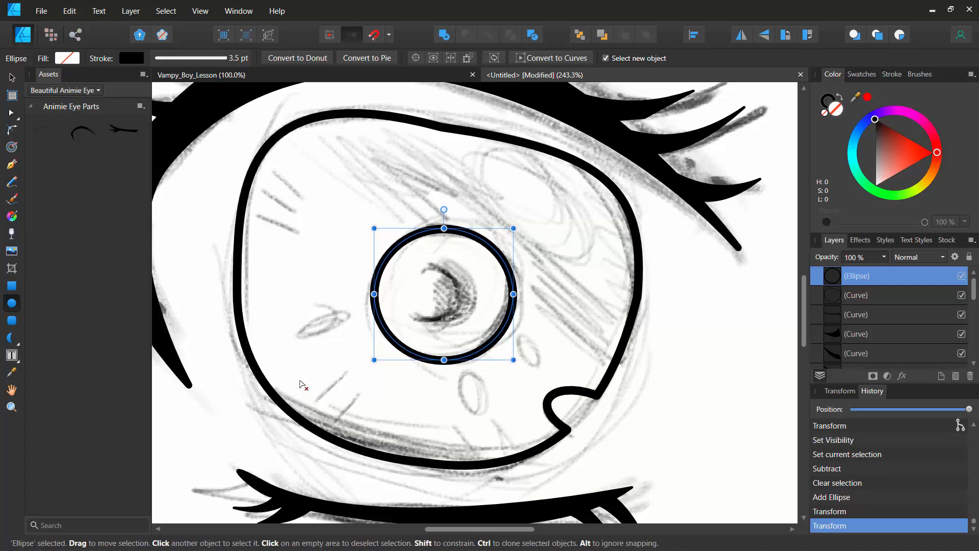
# Duplicate the pupil circle, shrink the copy to about half size and place it inside the original
pyautogui.moveTo(444, 294)
pyautogui.keyDown('ctrl'); pyautogui.mouseDown()
pyautogui.moveTo(375, 289)
pyautogui.moveTo(445, 295)
pyautogui.moveTo(458, 319)
pyautogui.mouseUp(); pyautogui.keyUp('ctrl')
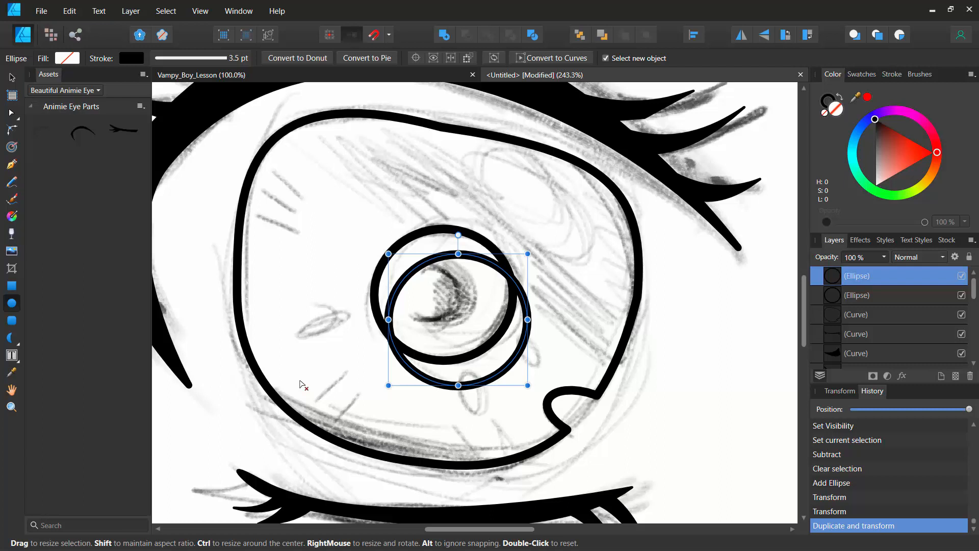
pyautogui.moveTo(388, 254); pyautogui.dragTo(437, 262)
pyautogui.moveTo(464, 293); pyautogui.dragTo(440, 299)
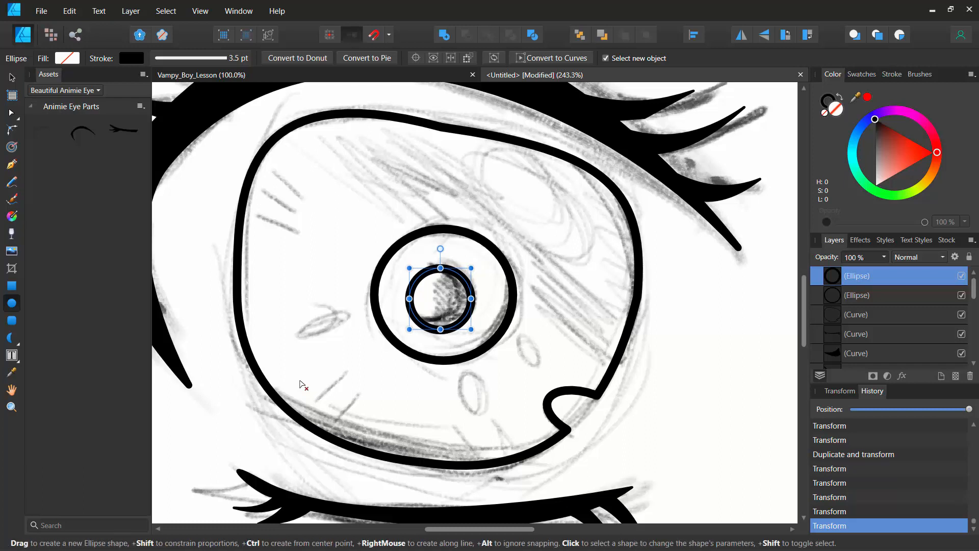
# Draw an ellipse for the iris's upper-right highlight, convert it to curves, and tilt, stretch and position it over the sketch
pyautogui.moveTo(513, 175)
pyautogui.mouseDown()
pyautogui.moveTo(584, 259)
pyautogui.moveTo(617, 274)
pyautogui.mouseUp()
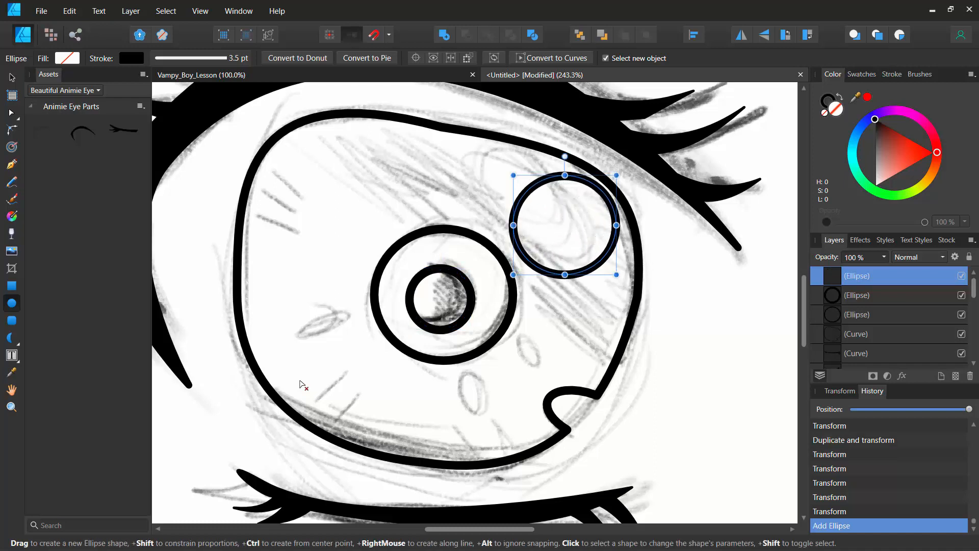
pyautogui.click(552, 58)
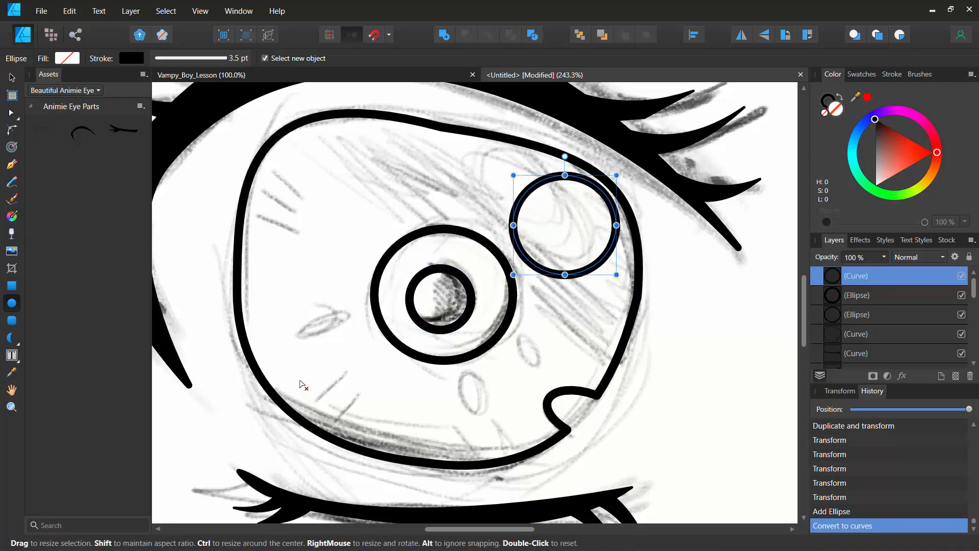
pyautogui.moveTo(565, 175); pyautogui.dragTo(564, 196)
pyautogui.moveTo(514, 235); pyautogui.dragTo(500, 206)
pyautogui.moveTo(558, 177); pyautogui.dragTo(597, 191)
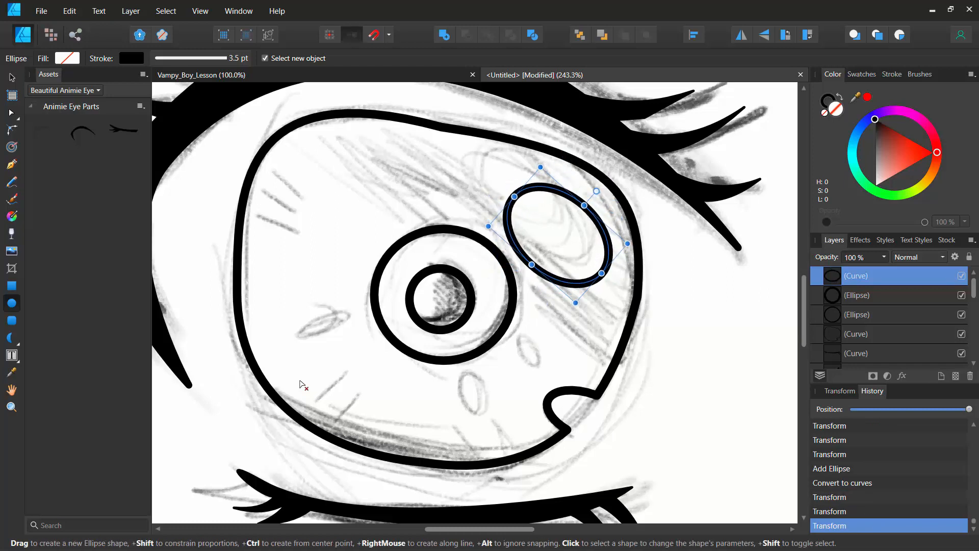
pyautogui.moveTo(562, 240); pyautogui.dragTo(532, 211)
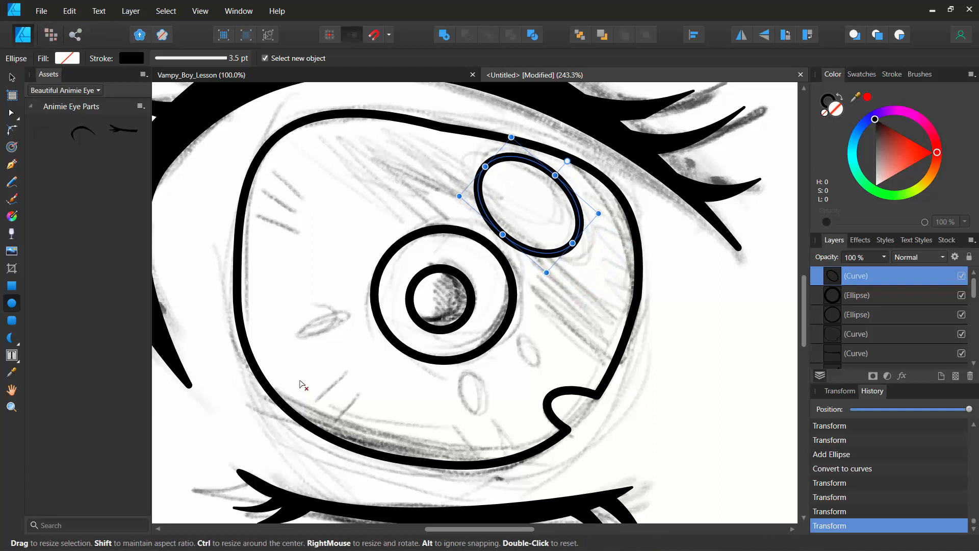
pyautogui.moveTo(572, 243); pyautogui.dragTo(587, 256)
pyautogui.moveTo(562, 182); pyautogui.dragTo(553, 190)
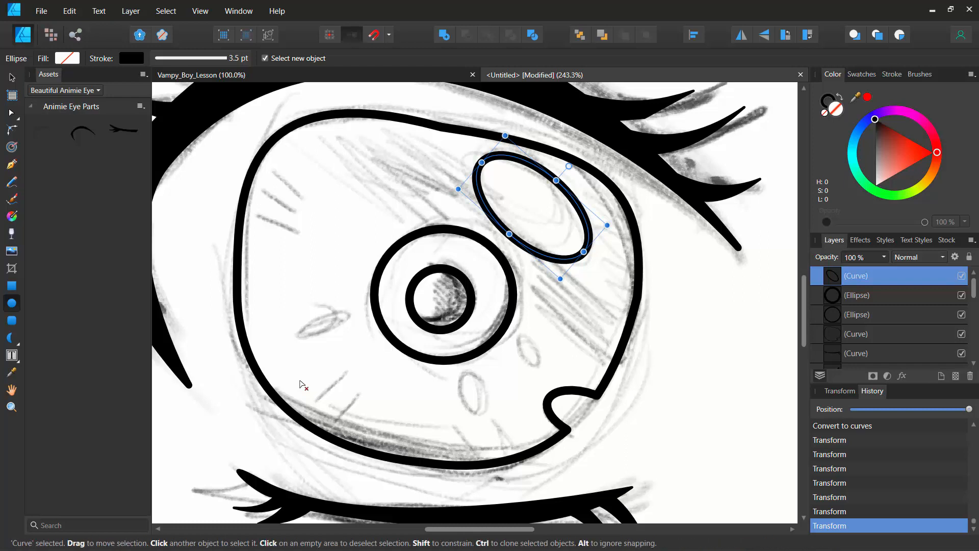
# Duplicate the highlight ellipse, then rotate and shrink the copy over the small sketched oval lower-left of the pupil
pyautogui.moveTo(553, 189)
pyautogui.mouseDown()
pyautogui.moveTo(489, 310)
pyautogui.moveTo(351, 304)
pyautogui.moveTo(330, 265)
pyautogui.moveTo(299, 271)
pyautogui.mouseUp()
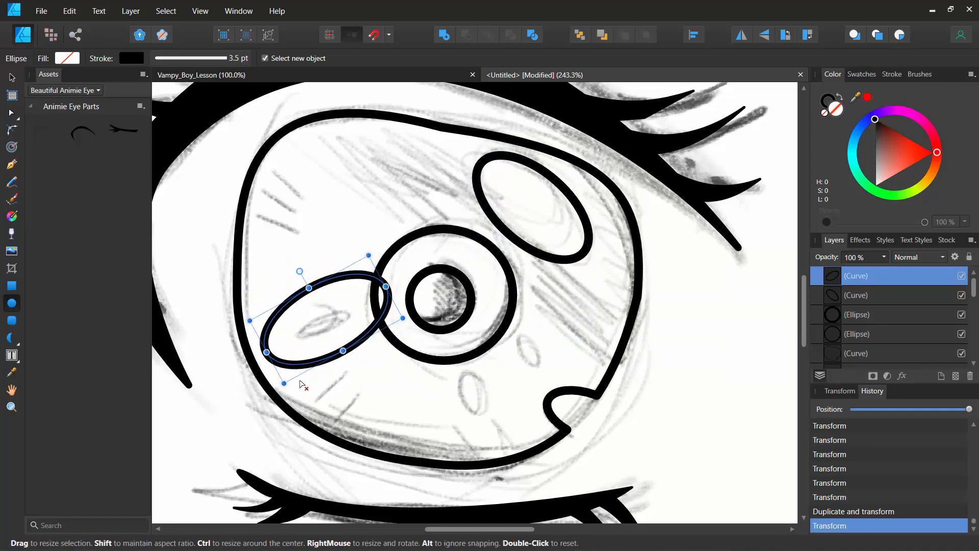
pyautogui.moveTo(369, 255); pyautogui.dragTo(343, 320)
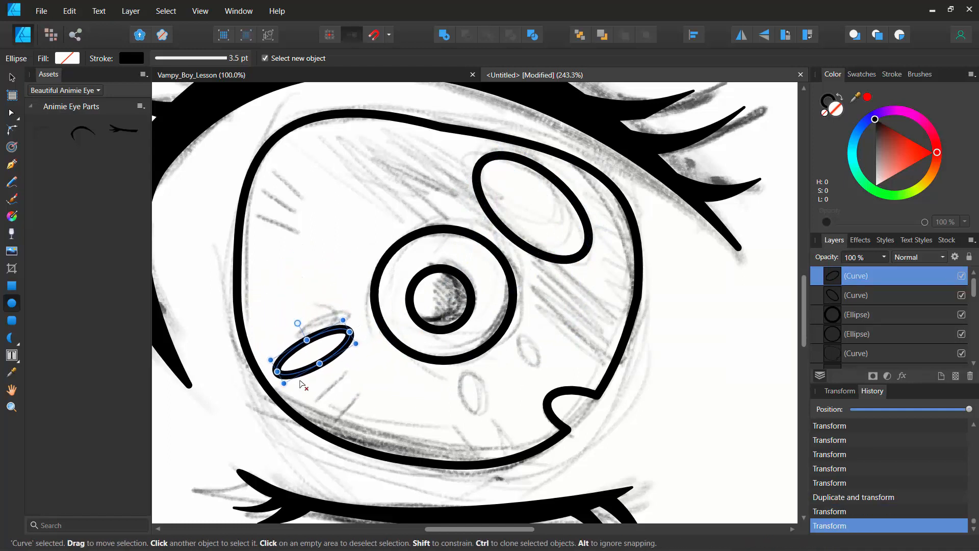
pyautogui.moveTo(314, 352); pyautogui.dragTo(315, 333)
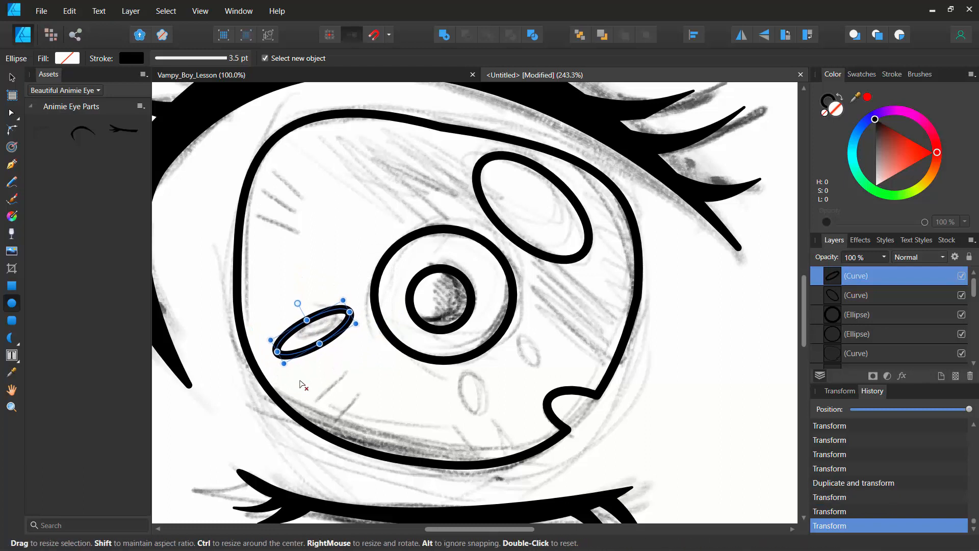
pyautogui.moveTo(285, 363); pyautogui.dragTo(294, 346)
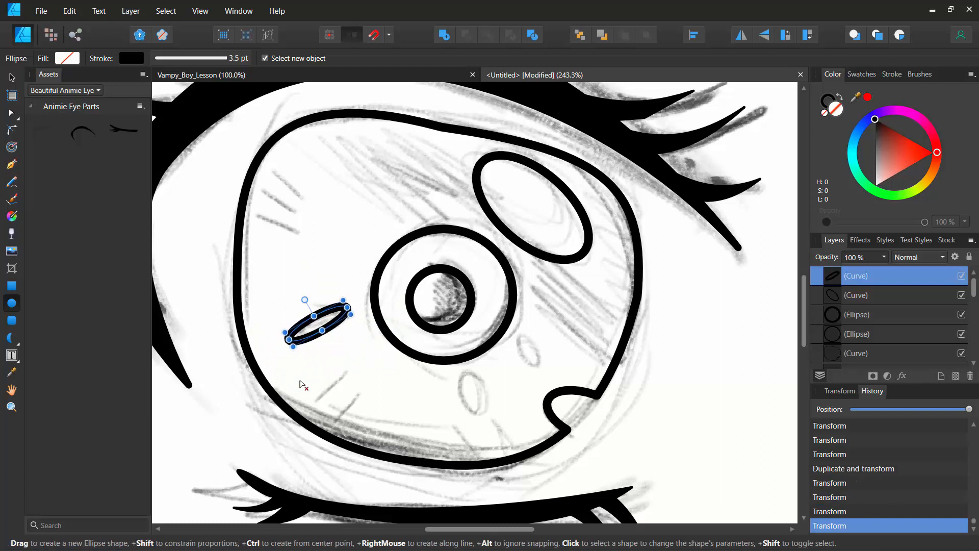
# Draw two small ellipses over the sketched ovals below and lower-right of the pupil, tilting each to match
pyautogui.moveTo(517, 338); pyautogui.dragTo(534, 373)
pyautogui.moveTo(525, 319); pyautogui.dragTo(513, 323)
pyautogui.moveTo(464, 373); pyautogui.dragTo(486, 409)
pyautogui.moveTo(475, 353); pyautogui.dragTo(463, 355)
# Adjust the iris outline slightly in position and height so it fits under the upper lash line
pyautogui.press('F10')
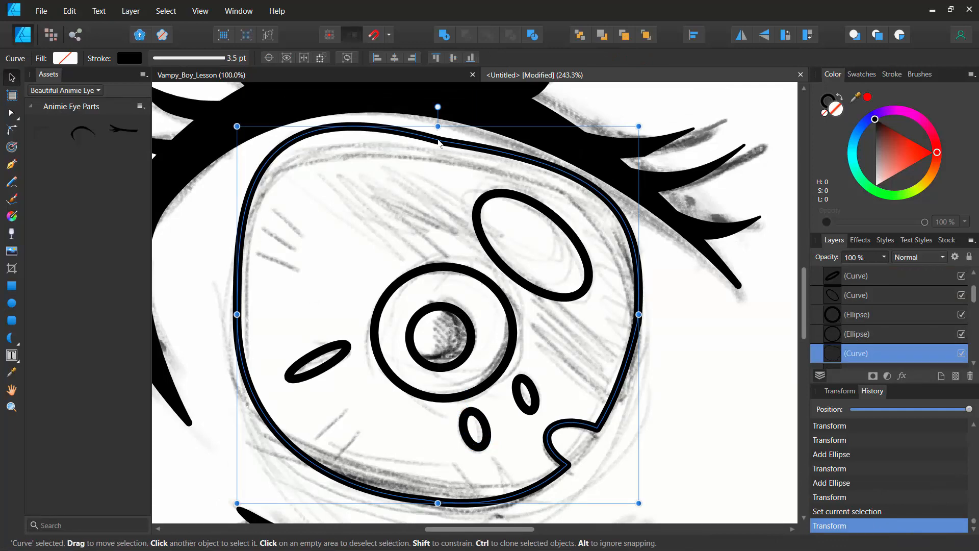
pyautogui.moveTo(440, 142)
pyautogui.mouseDown()
pyautogui.moveTo(437, 117)
pyautogui.moveTo(436, 125)
pyautogui.mouseUp()
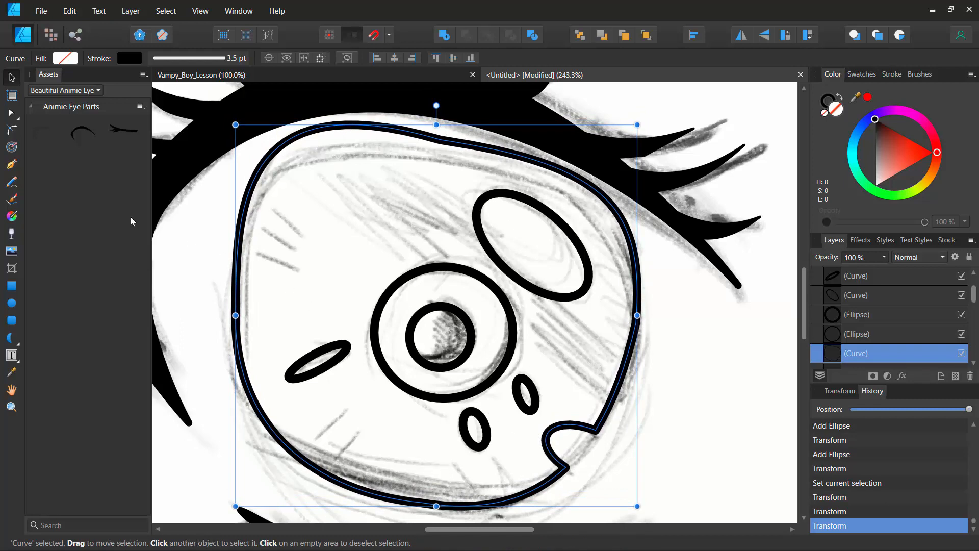
# Draw a short diagonal Pen stroke over the topmost sketched mark in the iris's upper-left area
pyautogui.click(11, 167)
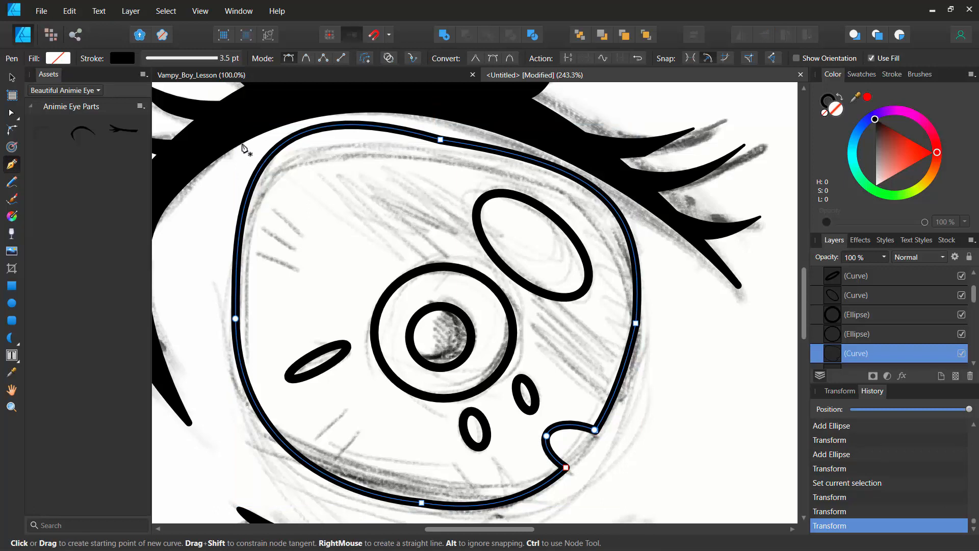
pyautogui.click(301, 232)
pyautogui.click(275, 209)
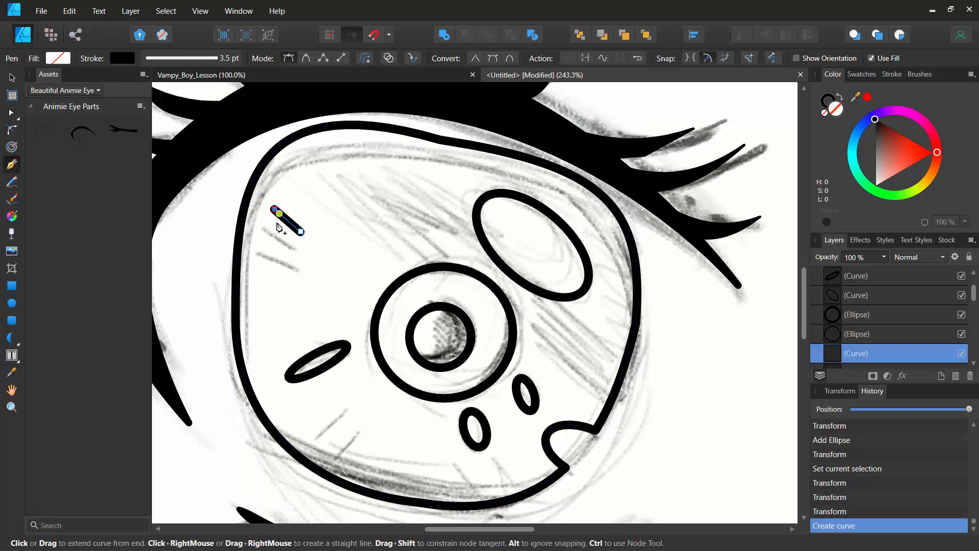
pyautogui.click(294, 247)
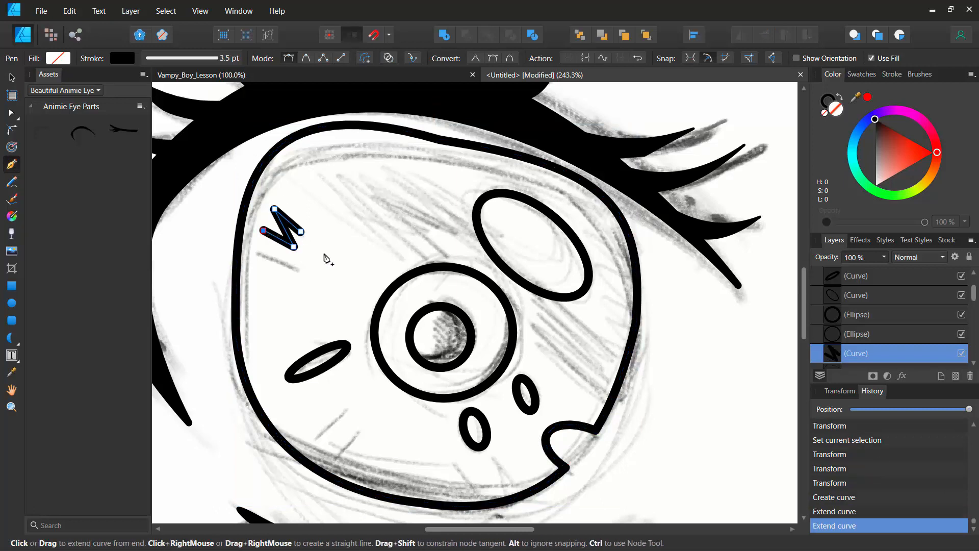
pyautogui.hotkey('ctrl', 'z')
pyautogui.hotkey('ctrl', 'z')
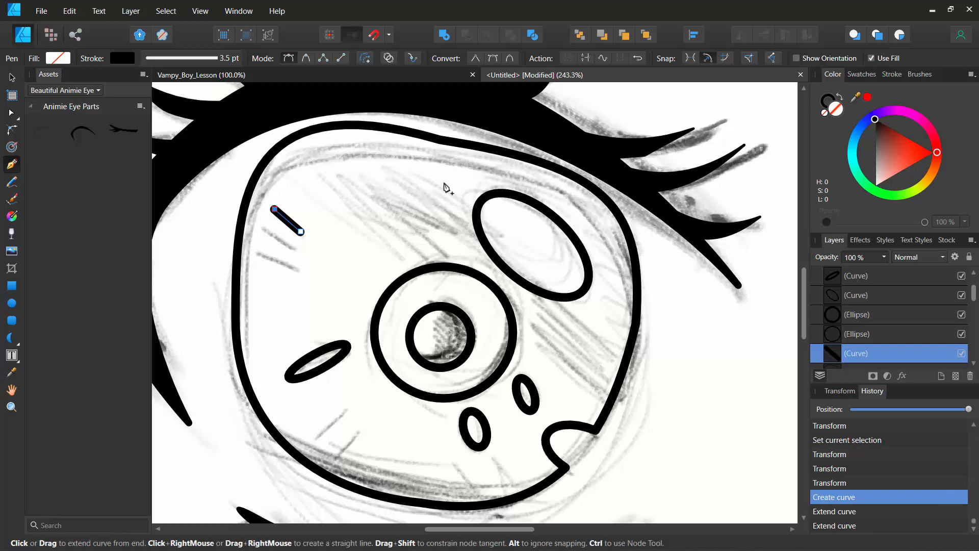
# Draw two more separate short strokes below the first one, tracing the sketched marks in the iris's upper-left area
pyautogui.press('Escape')
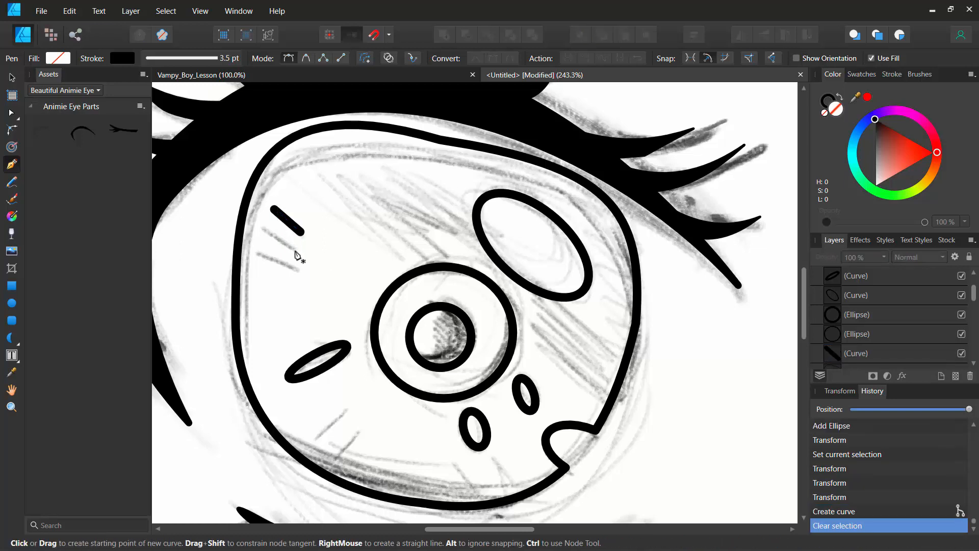
pyautogui.click(264, 230)
pyautogui.keyDown('ctrl'); pyautogui.click(323, 267); pyautogui.keyUp('ctrl')
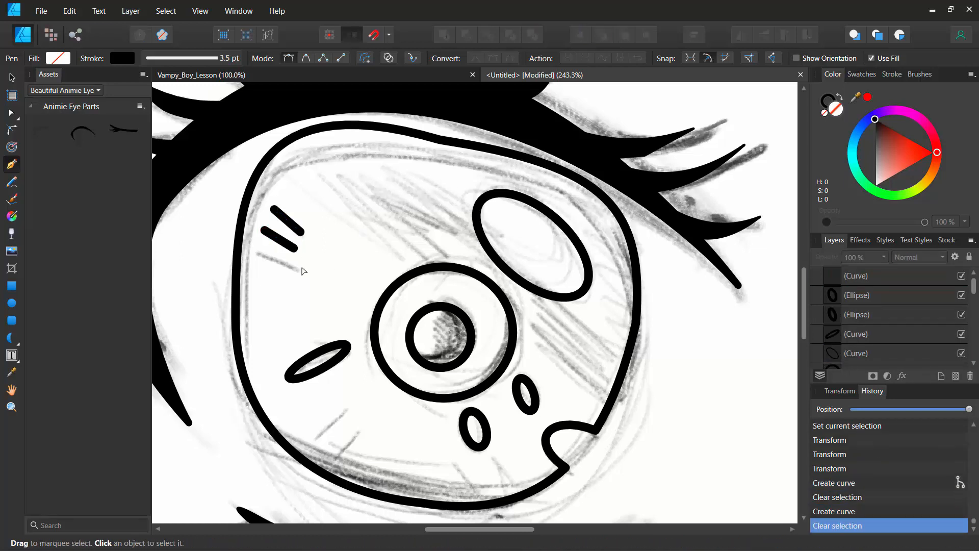
pyautogui.click(296, 269)
pyautogui.click(258, 254)
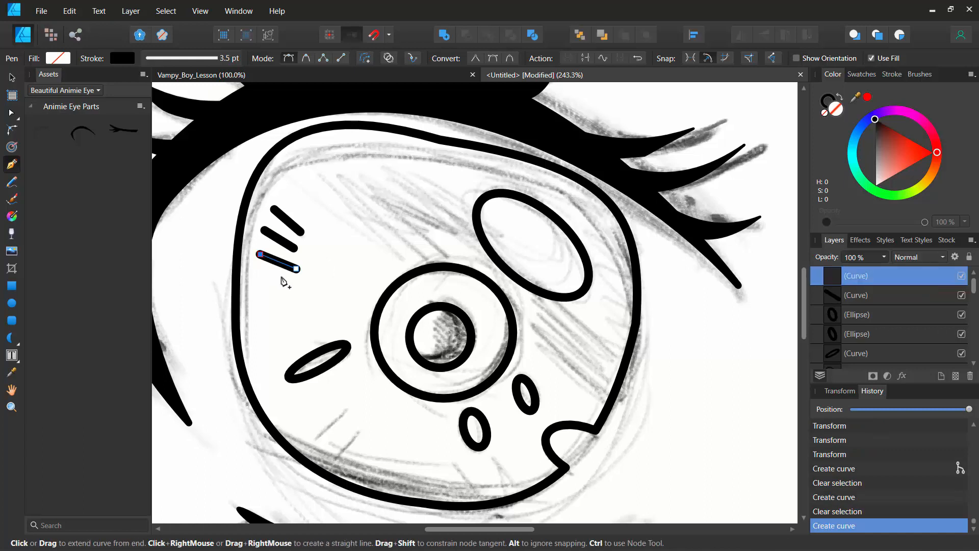
pyautogui.keyDown('ctrl'); pyautogui.click(290, 290); pyautogui.keyUp('ctrl')
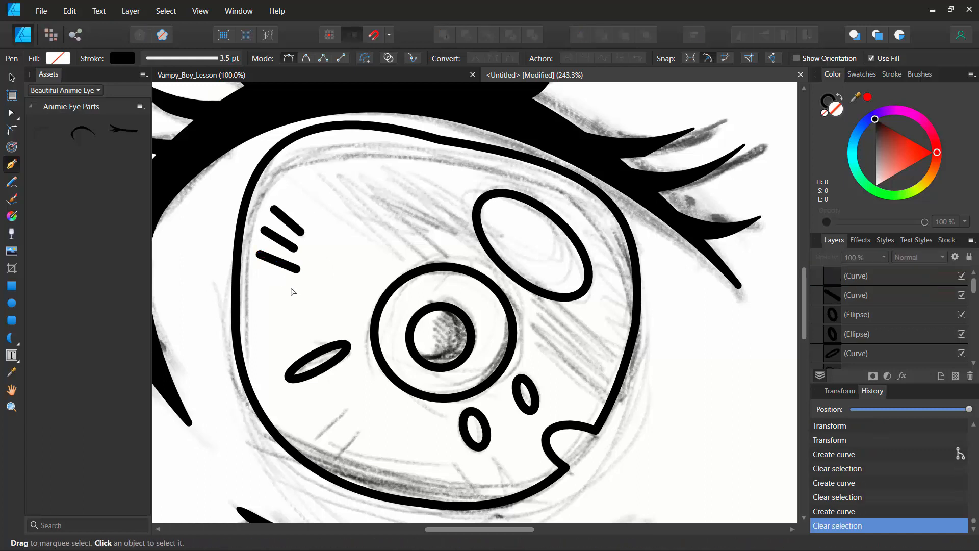
# Draw two separate short diagonal strokes over the sketched marks in the iris's lower-left area
pyautogui.click(347, 408)
pyautogui.click(318, 437)
pyautogui.click(359, 432)
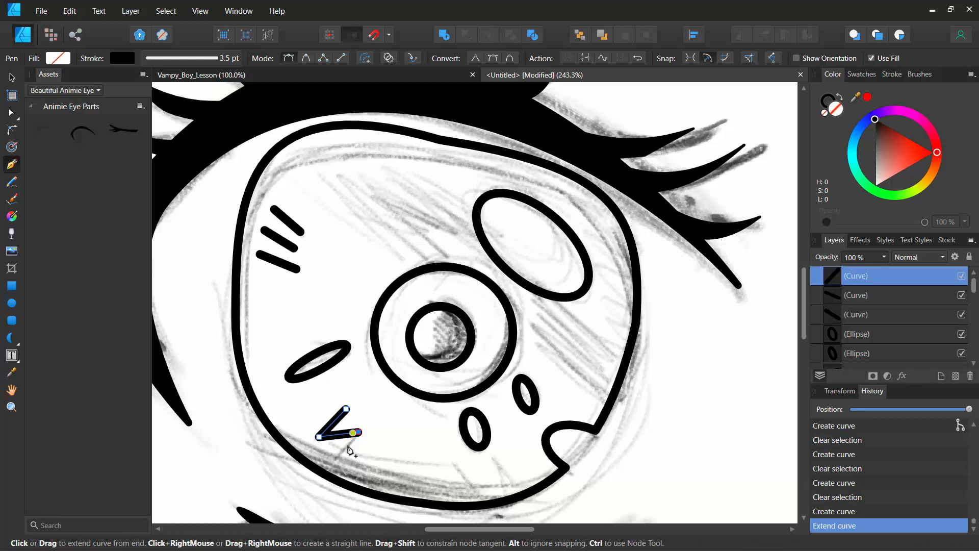
pyautogui.hotkey('ctrl', 'z')
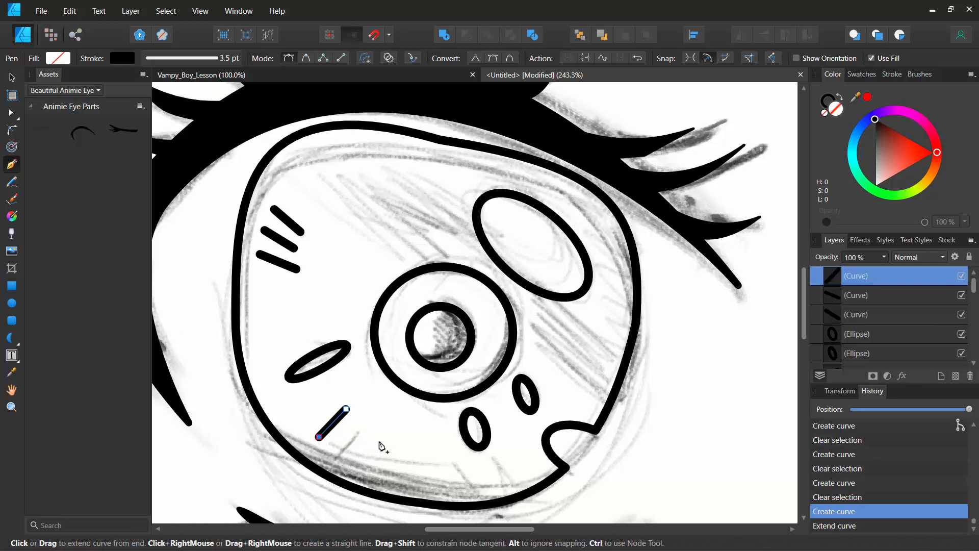
pyautogui.hotkey('ctrl', 'd')
pyautogui.click(357, 431)
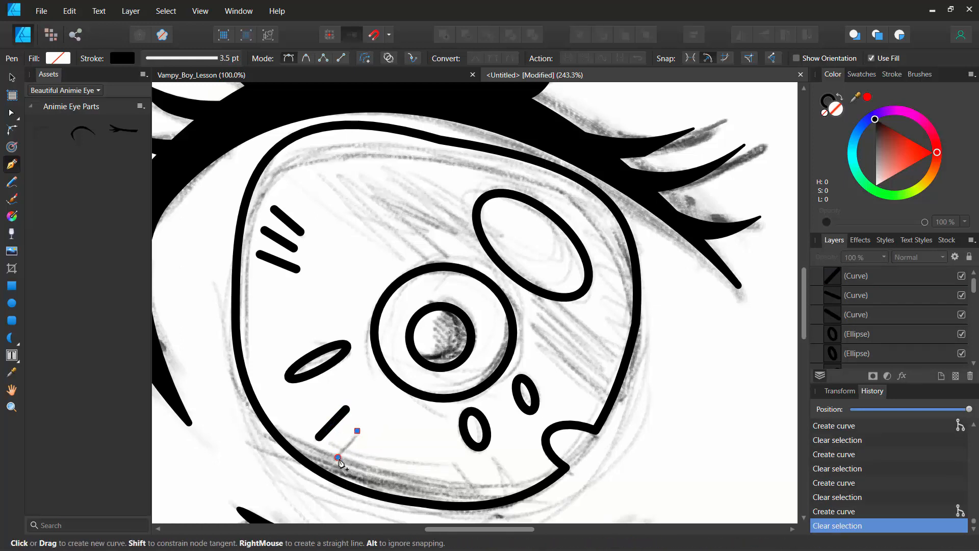
pyautogui.click(338, 457)
pyautogui.hotkey('ctrl', 'd')
# Draw two separate short slanted strokes over the sketched marks at the iris's lower edge, beside the notch
pyautogui.click(454, 462)
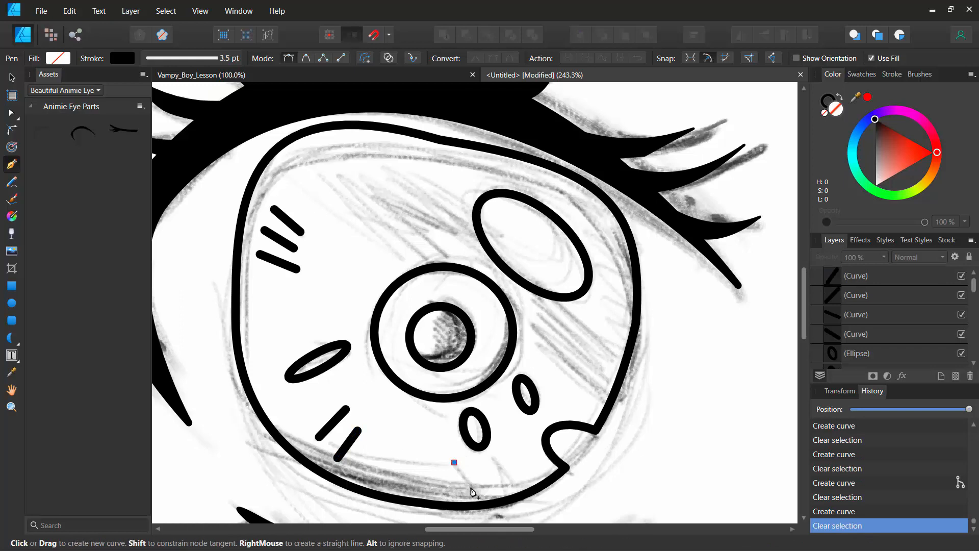
pyautogui.click(478, 491)
pyautogui.hotkey('ctrl', 'd')
pyautogui.click(494, 455)
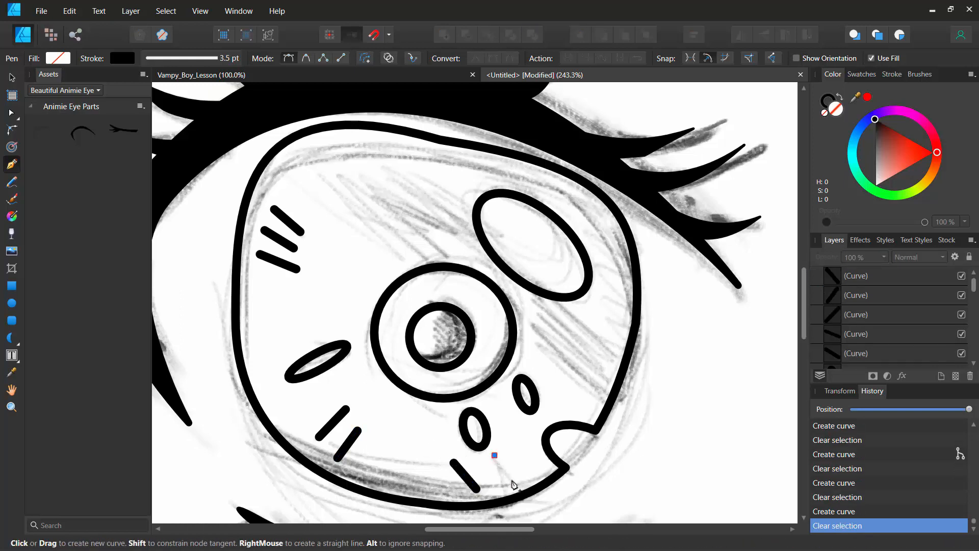
pyautogui.click(513, 483)
pyautogui.hotkey('ctrl', 'd')
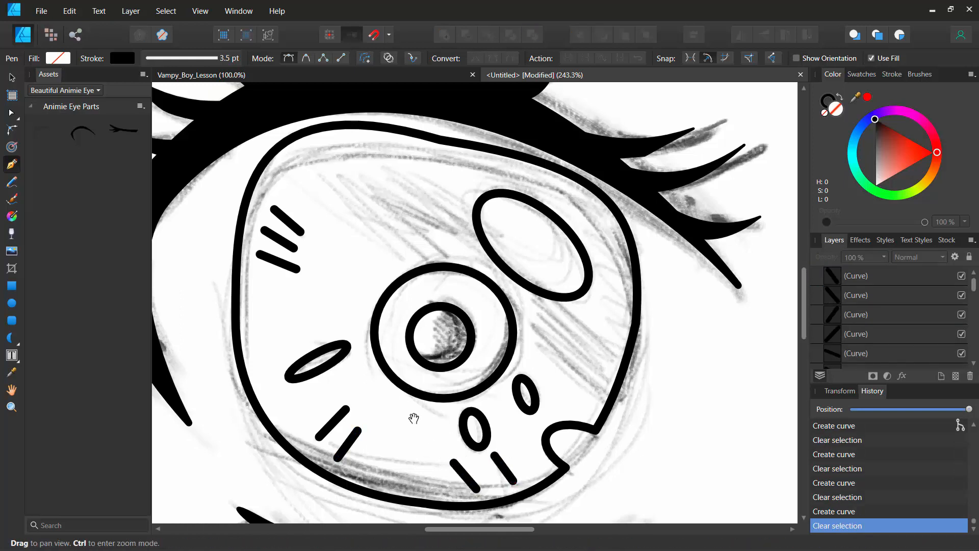
pyautogui.moveTo(414, 418); pyautogui.dragTo(433, 303)
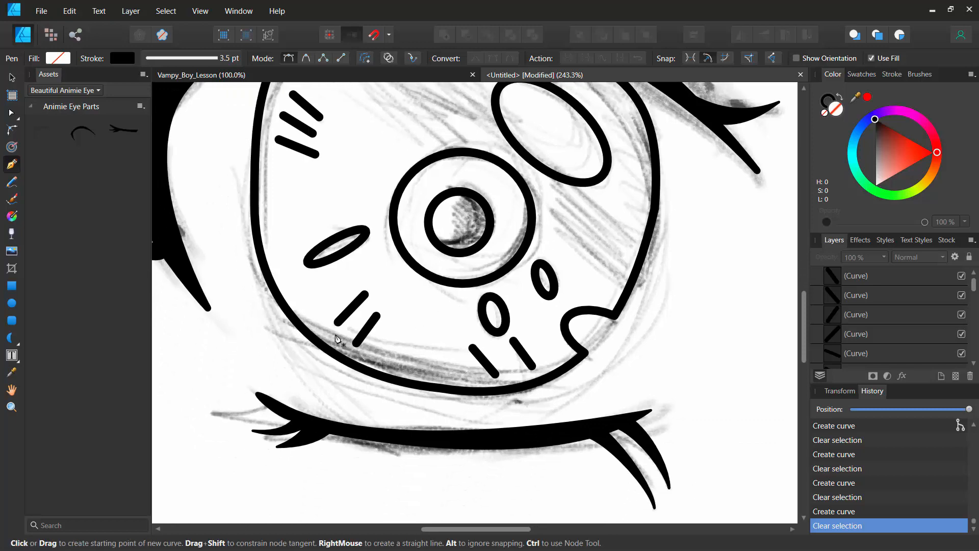
# Draw a closed crescent with a 0.7 pt stroke around the shaded band along the iris's lower edge
pyautogui.click(187, 60)
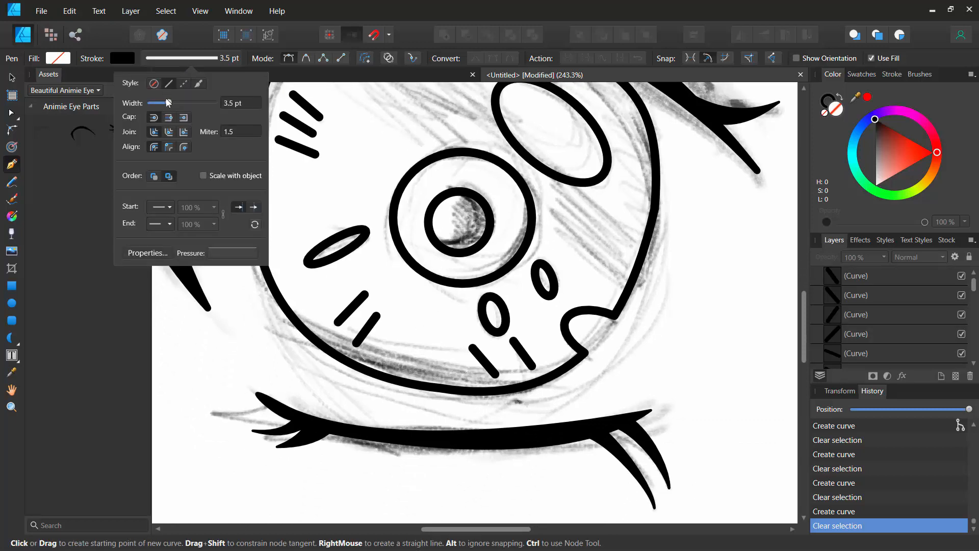
pyautogui.moveTo(168, 102); pyautogui.dragTo(163, 102)
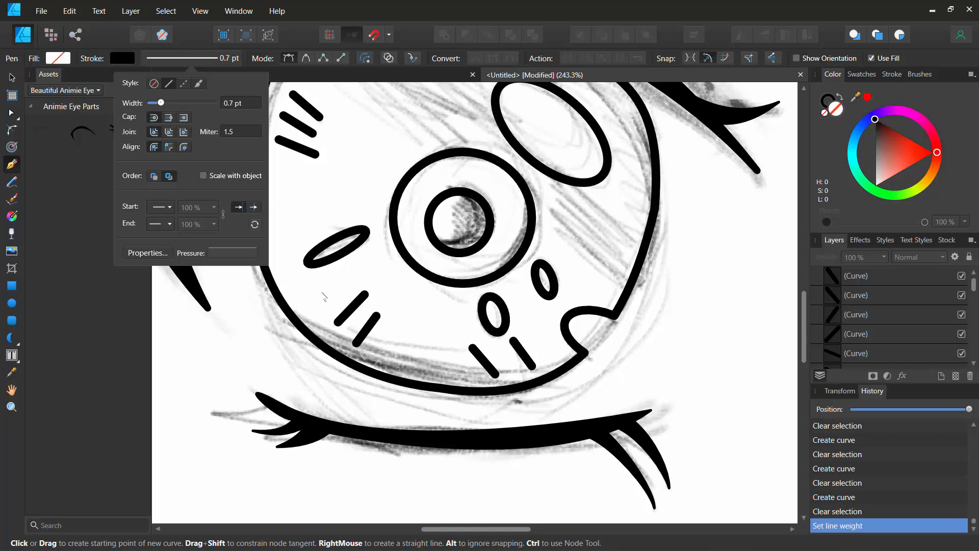
pyautogui.click(250, 338)
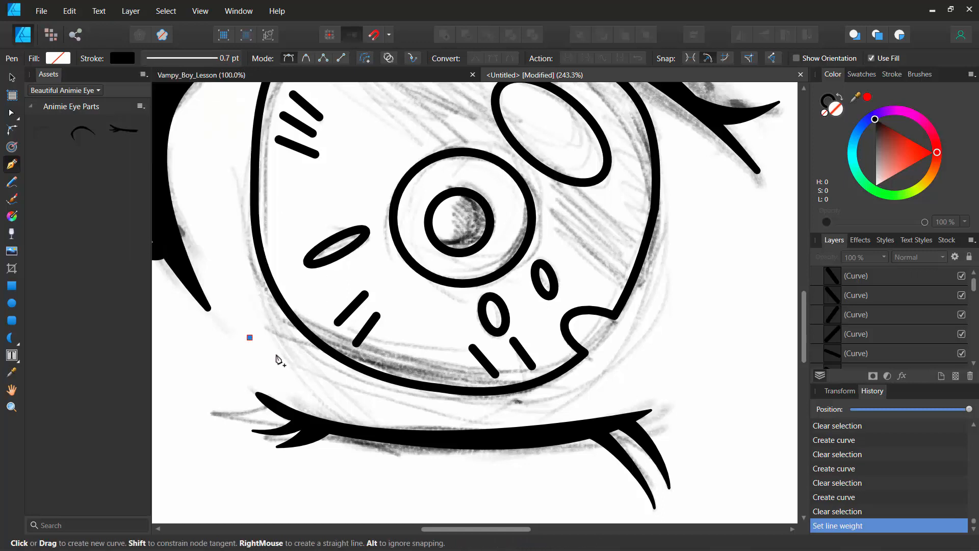
pyautogui.press('Escape')
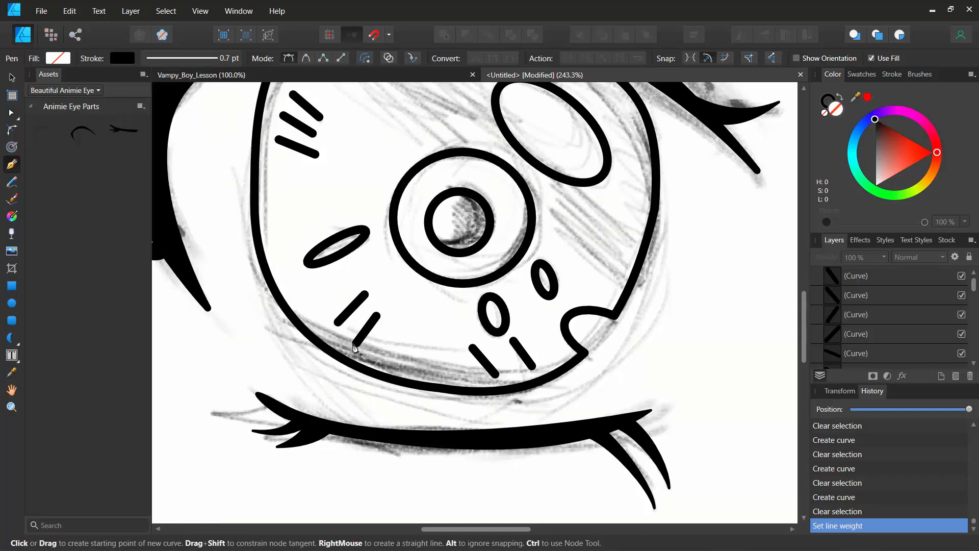
pyautogui.click(301, 326)
pyautogui.moveTo(571, 362); pyautogui.dragTo(509, 409)
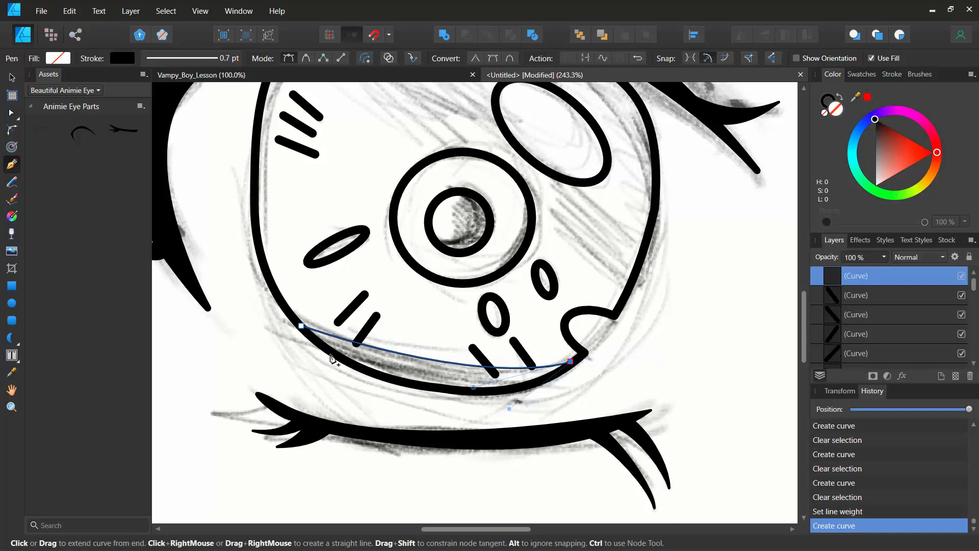
pyautogui.moveTo(301, 325); pyautogui.dragTo(250, 271)
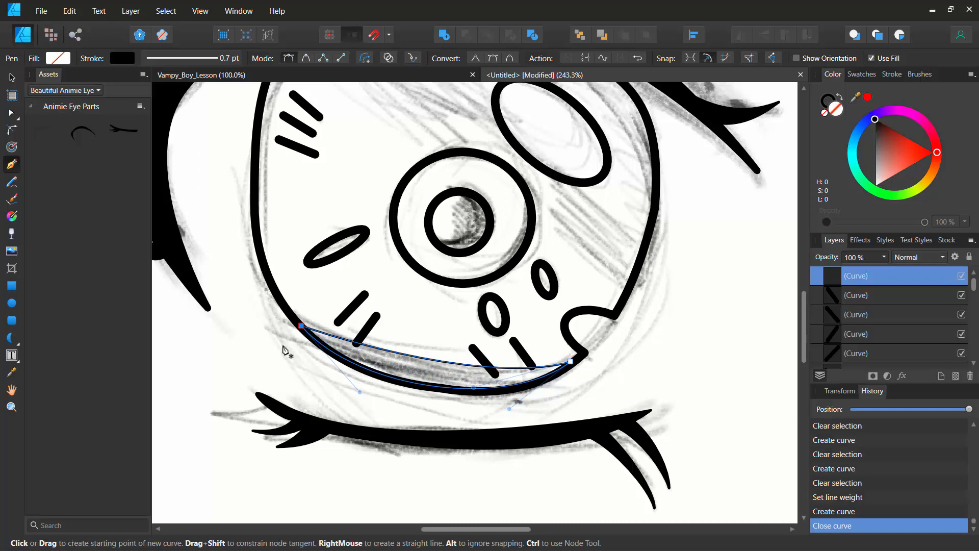
pyautogui.keyDown('ctrl'); pyautogui.click(288, 373); pyautogui.keyUp('ctrl')
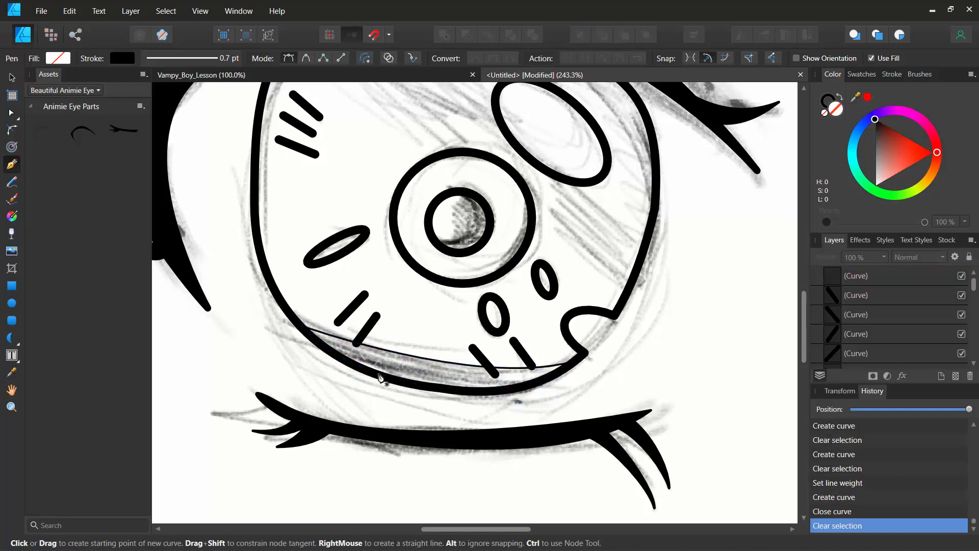
# Draw a closed crescent in the blank area beside the eye and add it to the Animie Eye Parts assets
pyautogui.moveTo(550, 377); pyautogui.dragTo(357, 337)
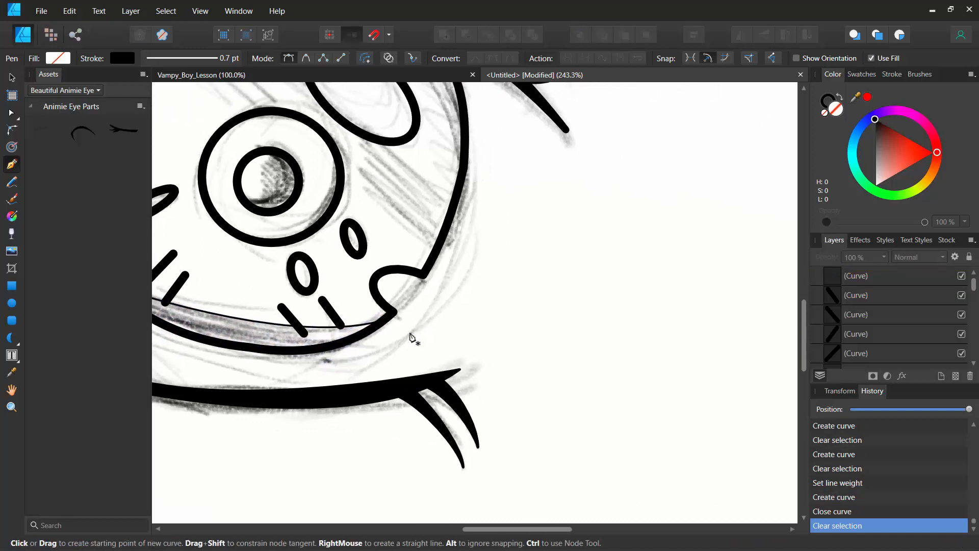
pyautogui.click(682, 294)
pyautogui.moveTo(502, 299); pyautogui.dragTo(427, 270)
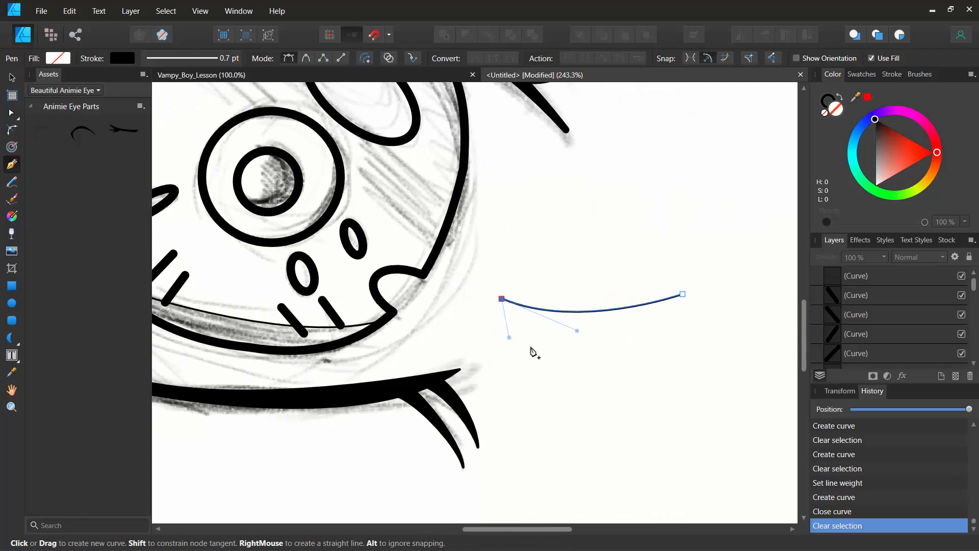
pyautogui.click(570, 352)
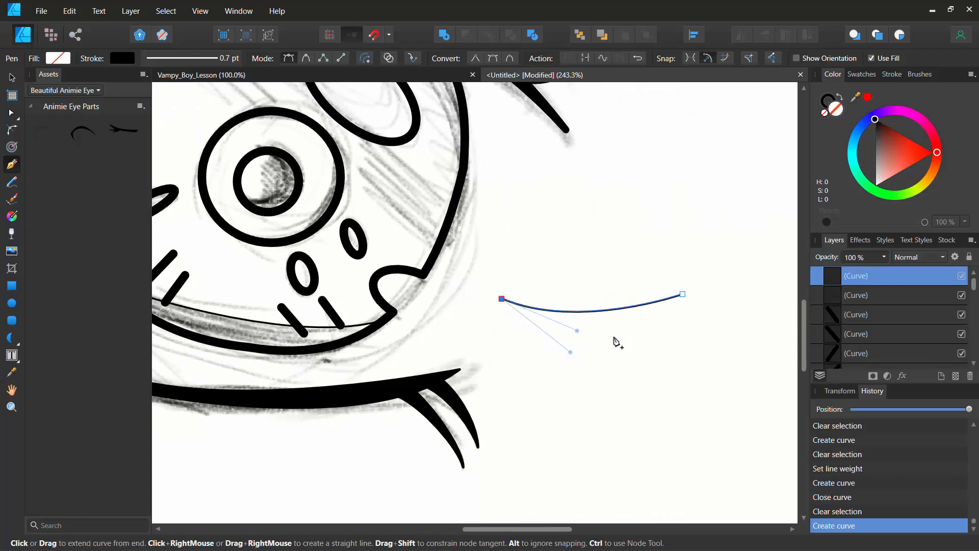
pyautogui.moveTo(683, 296); pyautogui.dragTo(752, 254)
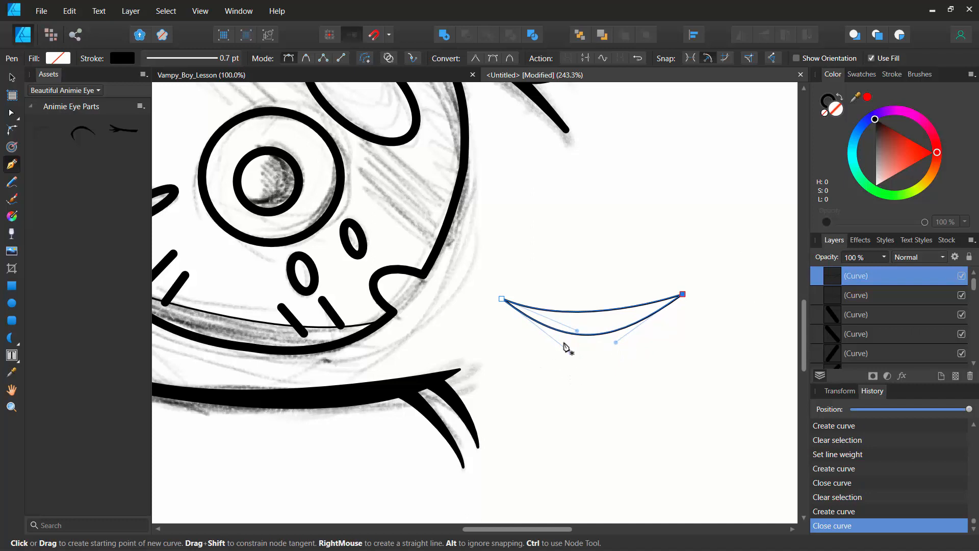
pyautogui.click(142, 108)
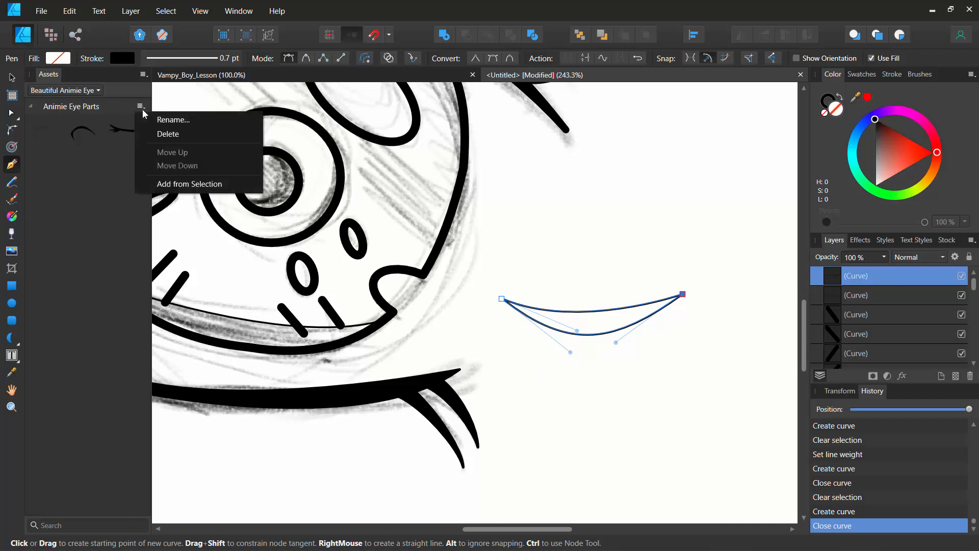
pyautogui.click(170, 187)
# Place two copies of the crescent asset beside the eye, and delete both copies and the original practice crescent
pyautogui.moveTo(54, 166); pyautogui.dragTo(607, 218)
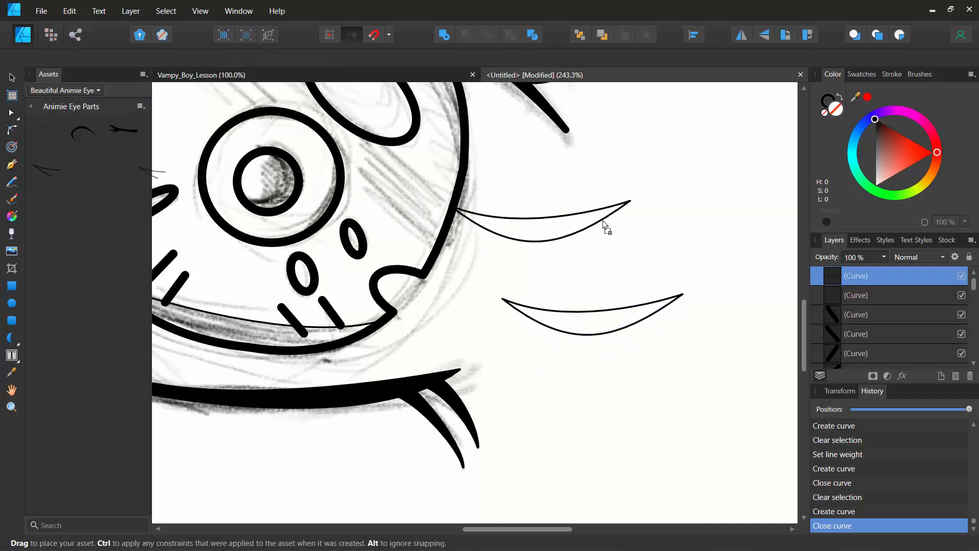
pyautogui.moveTo(49, 171); pyautogui.dragTo(639, 395)
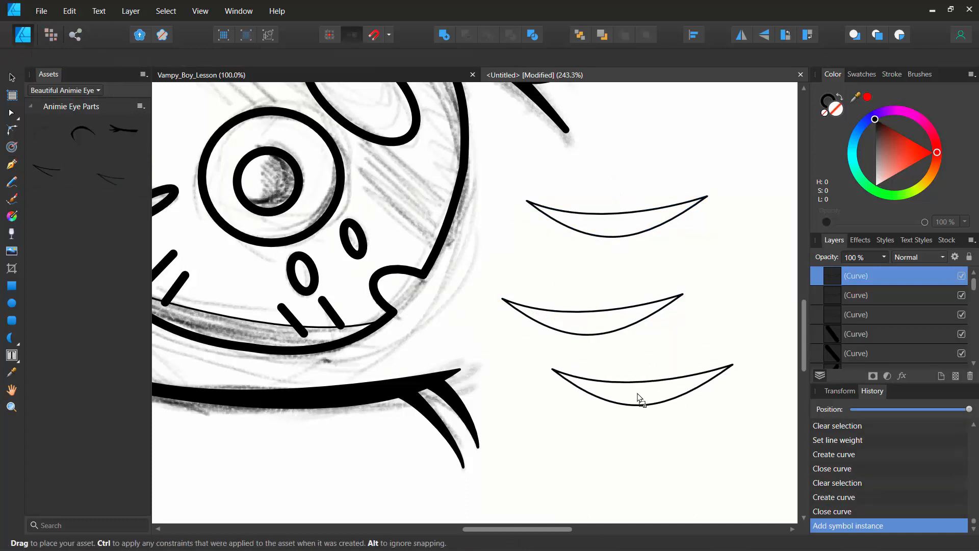
pyautogui.press('Delete')
pyautogui.press('Delete')
pyautogui.press('Delete')
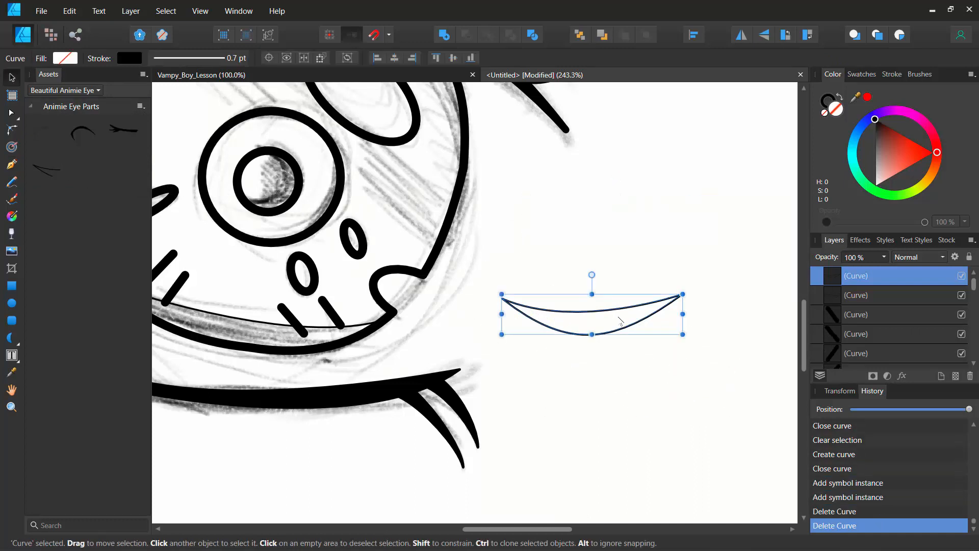
# Examine the whole inked eye against the sketch, with nothing selected
pyautogui.press('space')
pyautogui.moveTo(545, 334); pyautogui.dragTo(640, 369)
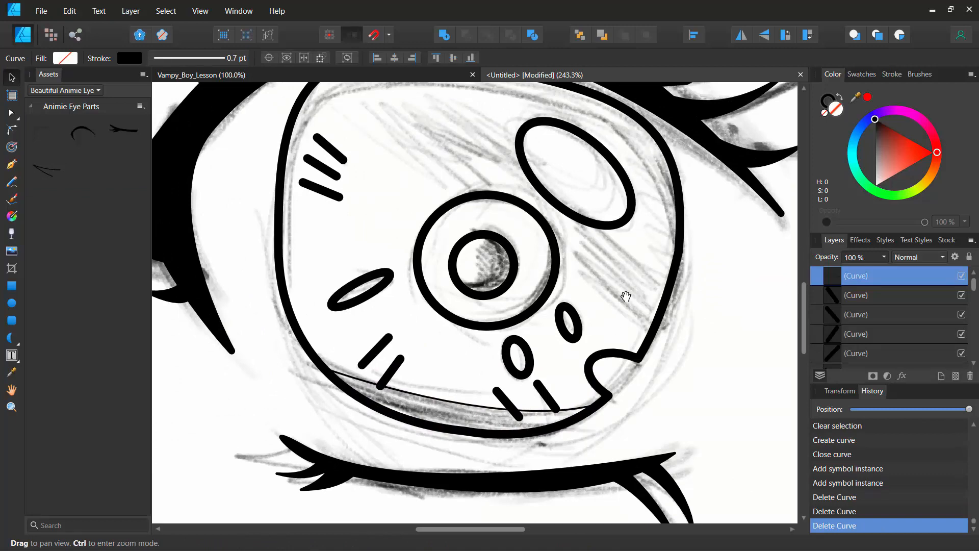
pyautogui.moveTo(625, 296); pyautogui.dragTo(652, 348)
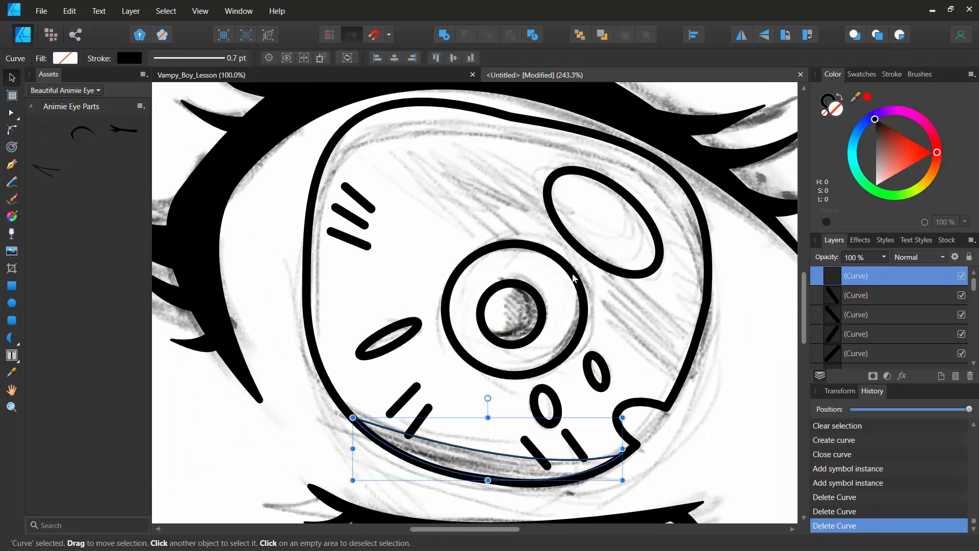
pyautogui.hotkey('ctrl', '0')
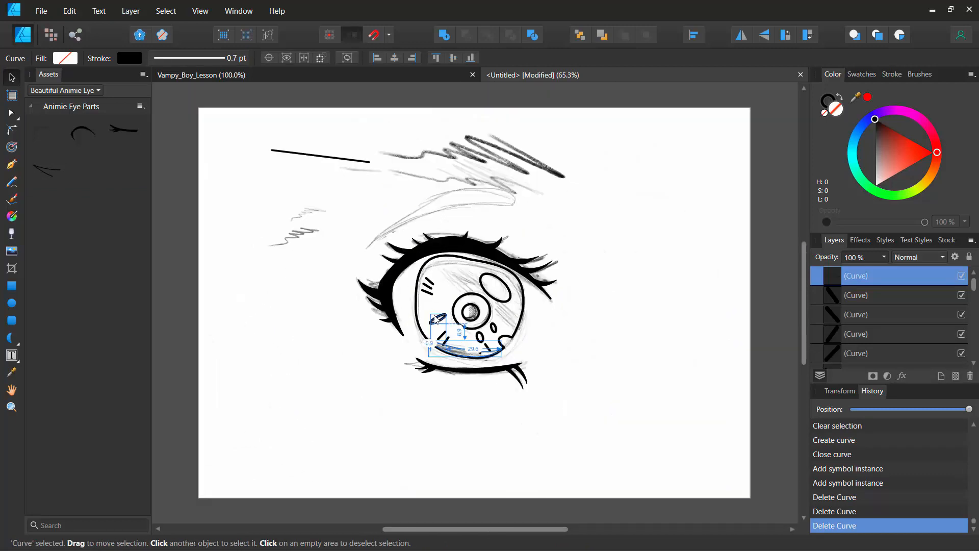
pyautogui.press('space')
pyautogui.moveTo(561, 313); pyautogui.dragTo(564, 347)
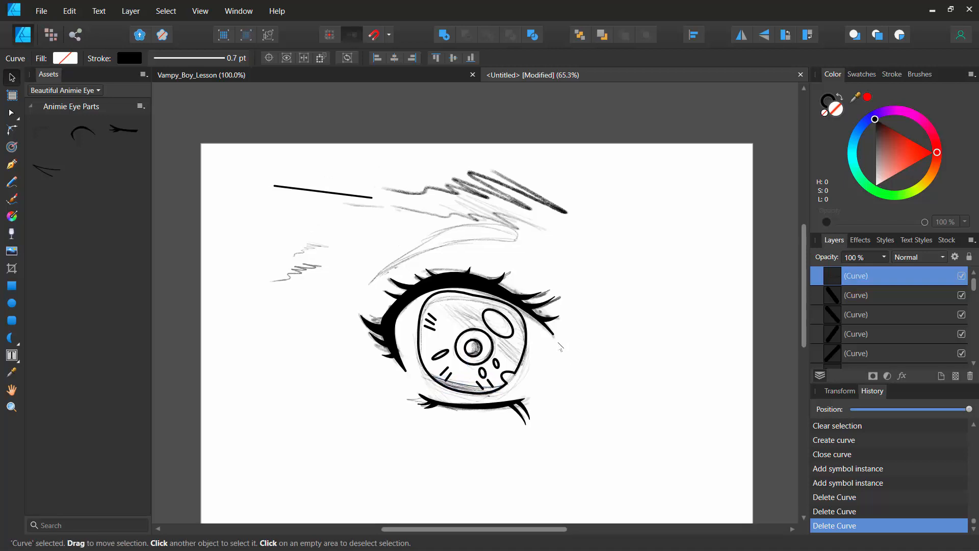
pyautogui.click(550, 347)
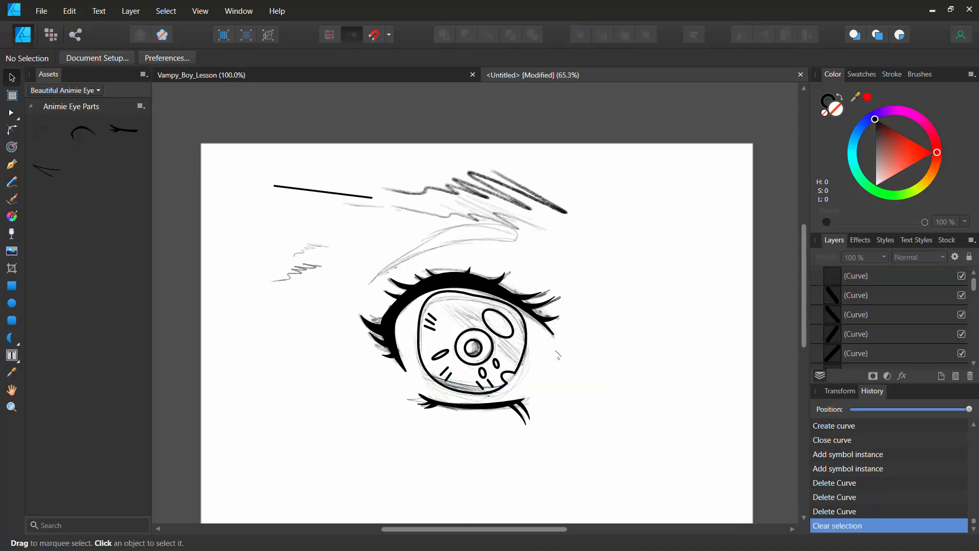
pyautogui.hotkey('ctrl', '+')
pyautogui.hotkey('ctrl', '+')
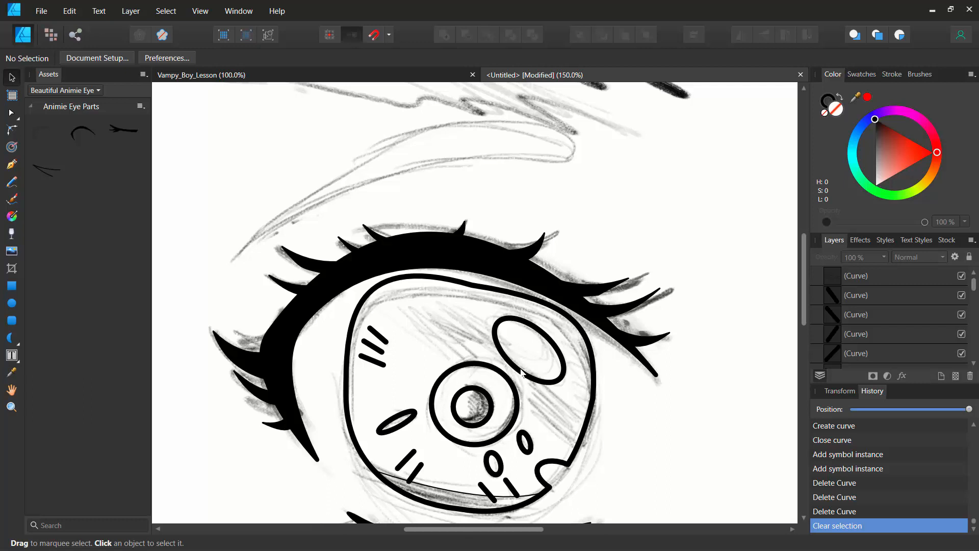
# Reshape the top of the iris outline by moving its top node slightly up and adjusting both of that node's handles
pyautogui.click(470, 290)
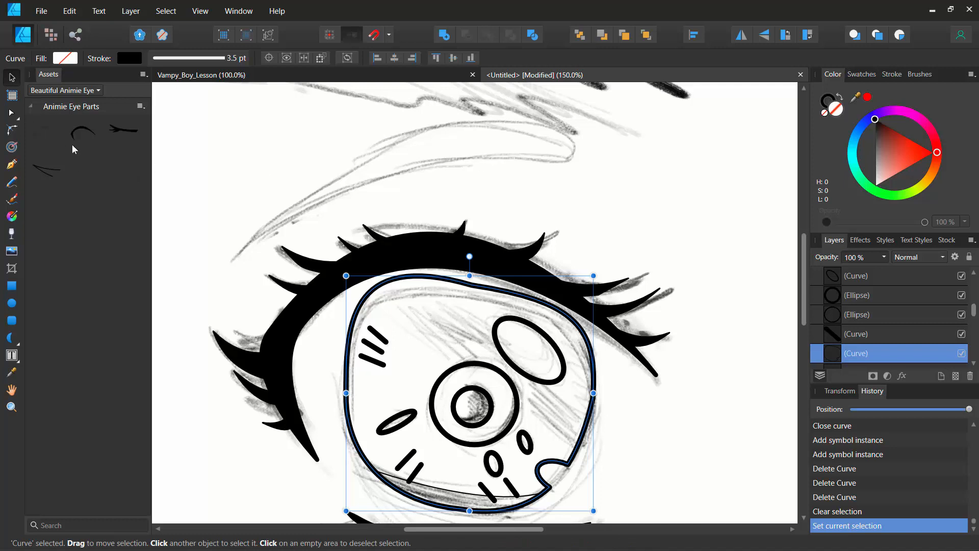
pyautogui.click(12, 113)
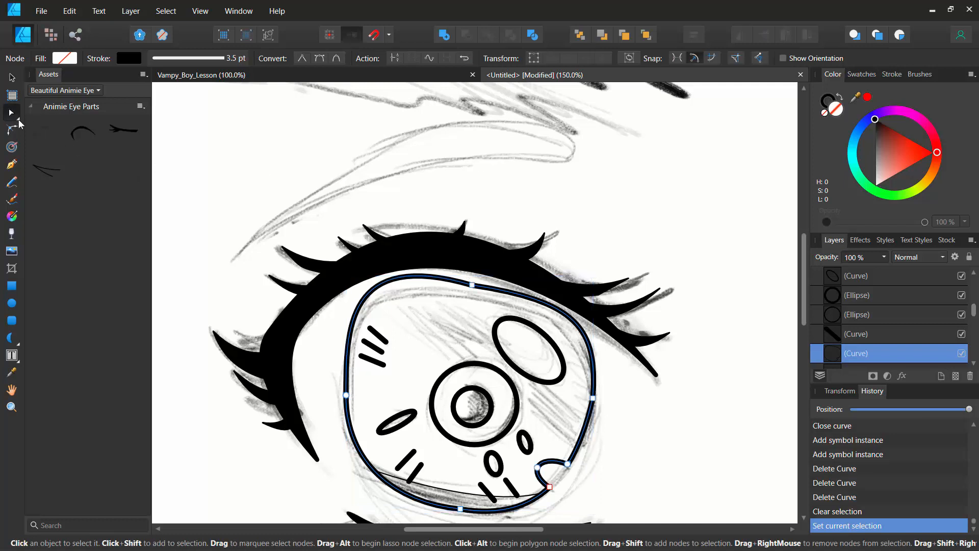
pyautogui.click(472, 285)
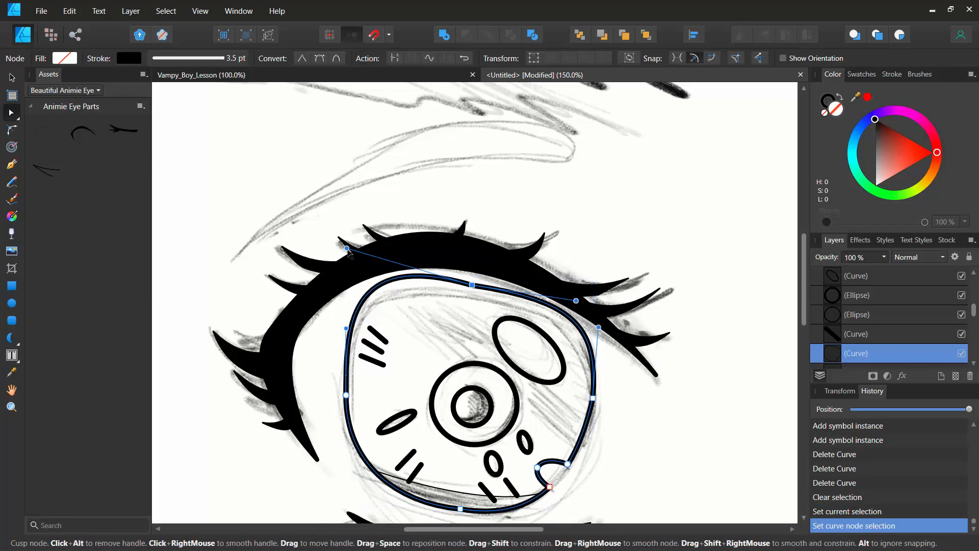
pyautogui.moveTo(346, 248); pyautogui.dragTo(346, 282)
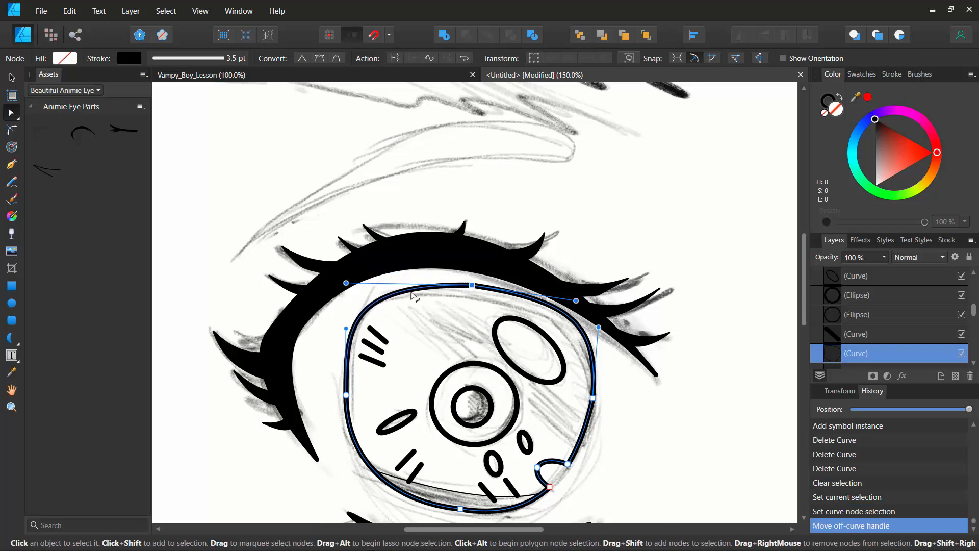
pyautogui.moveTo(576, 301); pyautogui.dragTo(580, 307)
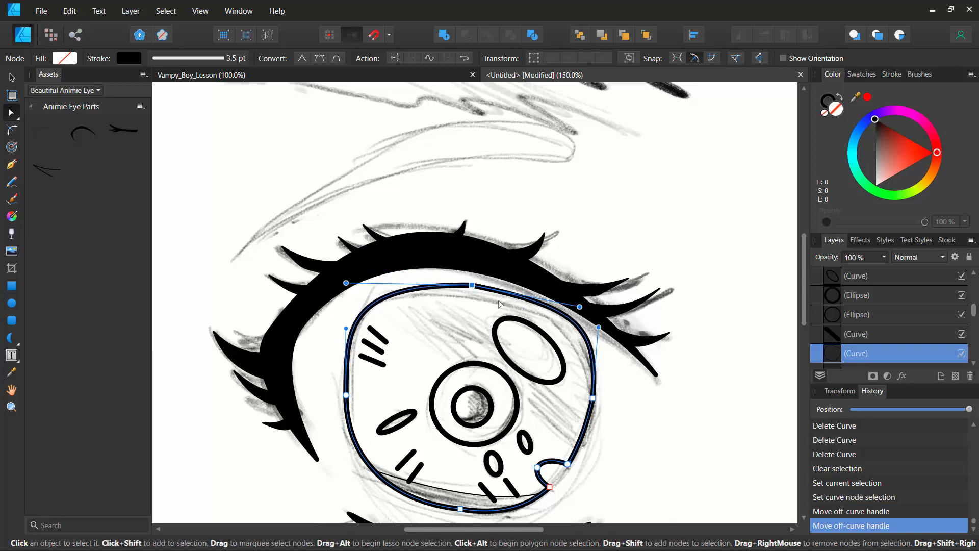
pyautogui.moveTo(470, 284); pyautogui.dragTo(468, 280)
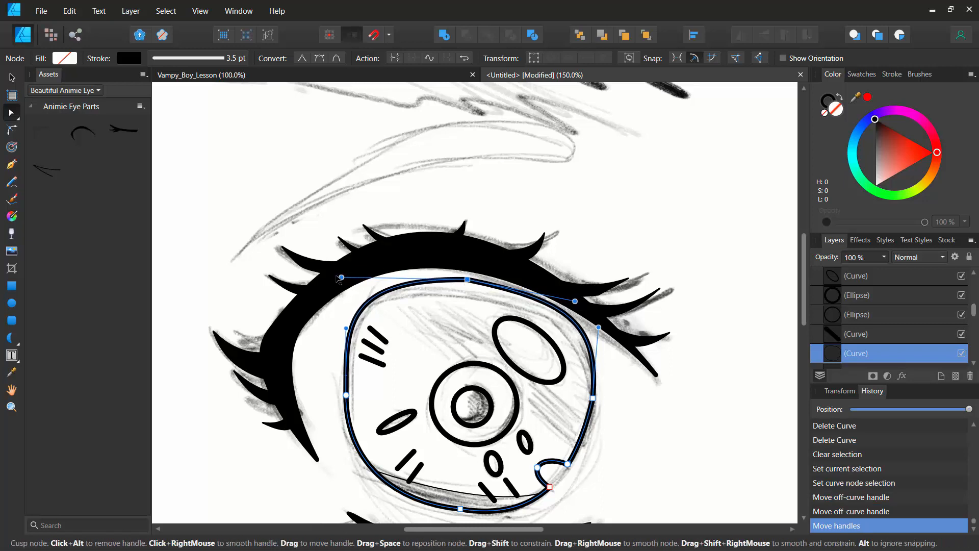
pyautogui.moveTo(339, 277); pyautogui.dragTo(337, 276)
# Try to trace the upper edge of the sketched eyelid crease above the lashes with a Pen curve
pyautogui.press('space')
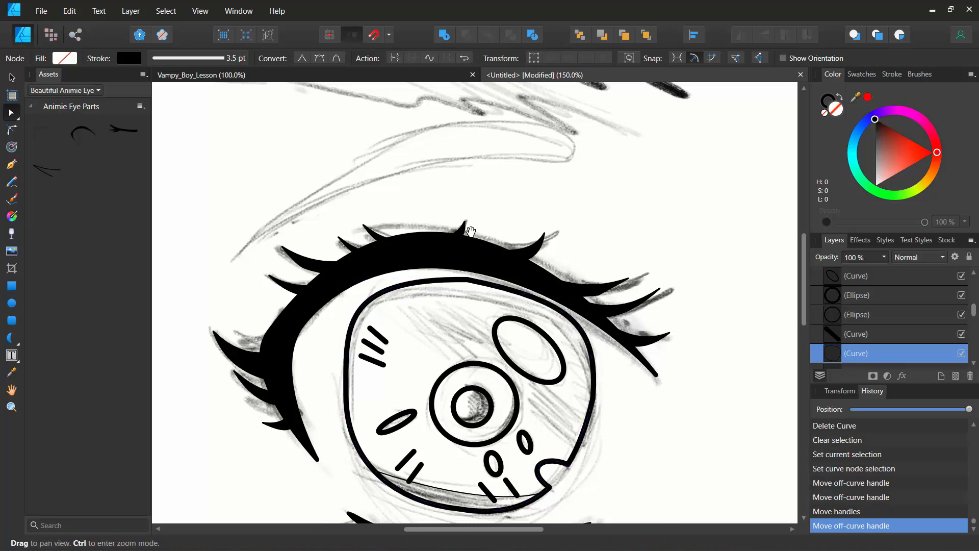
pyautogui.moveTo(470, 231); pyautogui.dragTo(503, 328)
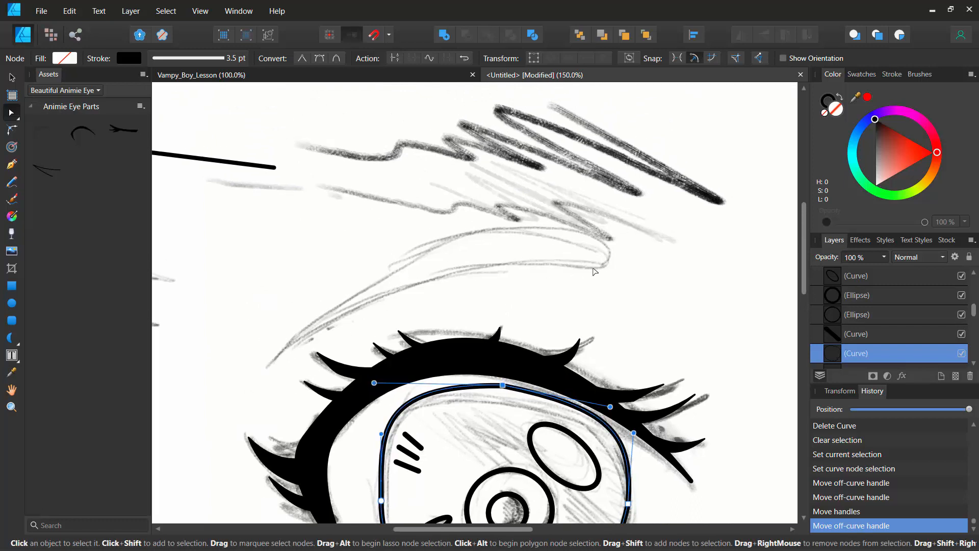
pyautogui.press('p')
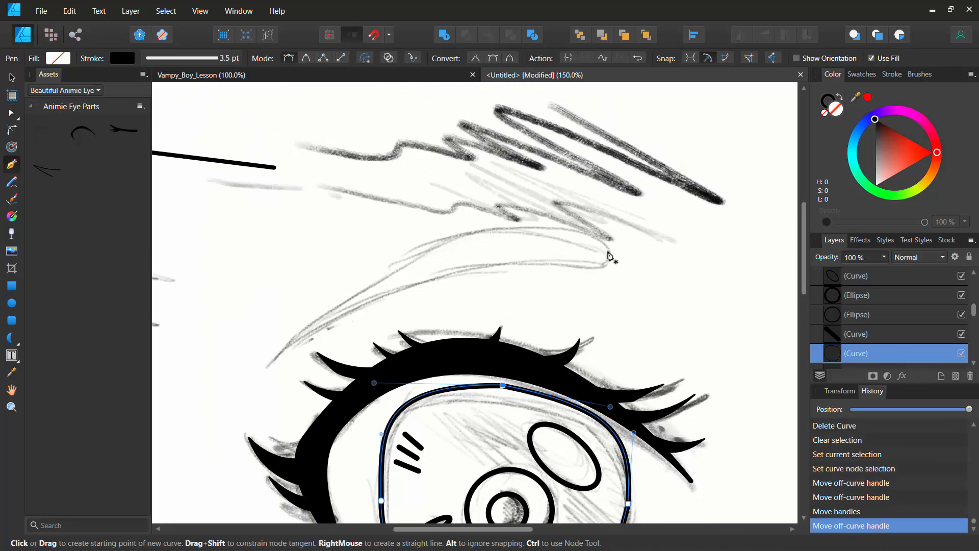
pyautogui.click(608, 248)
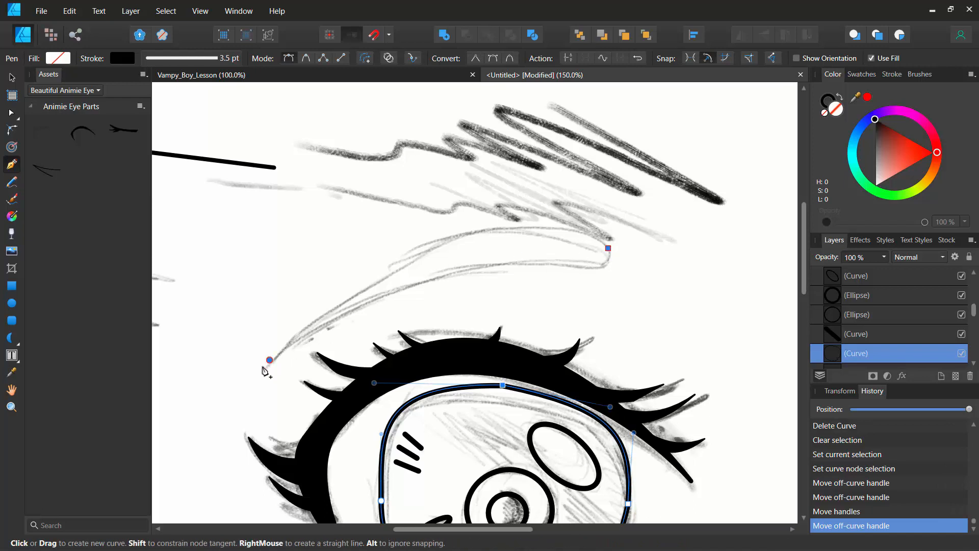
pyautogui.moveTo(266, 360)
pyautogui.mouseDown()
pyautogui.moveTo(153, 514)
pyautogui.moveTo(211, 467)
pyautogui.moveTo(191, 498)
pyautogui.mouseUp()
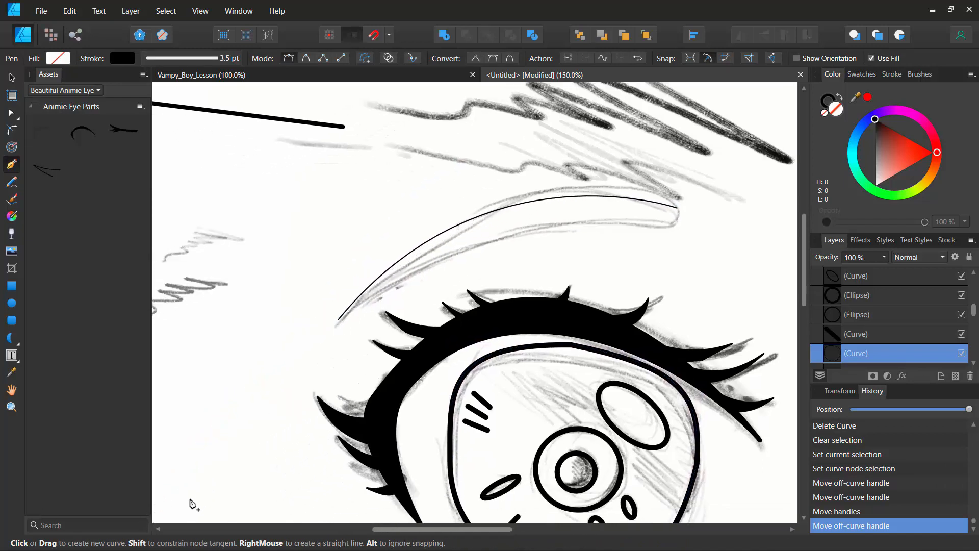
pyautogui.press('Escape')
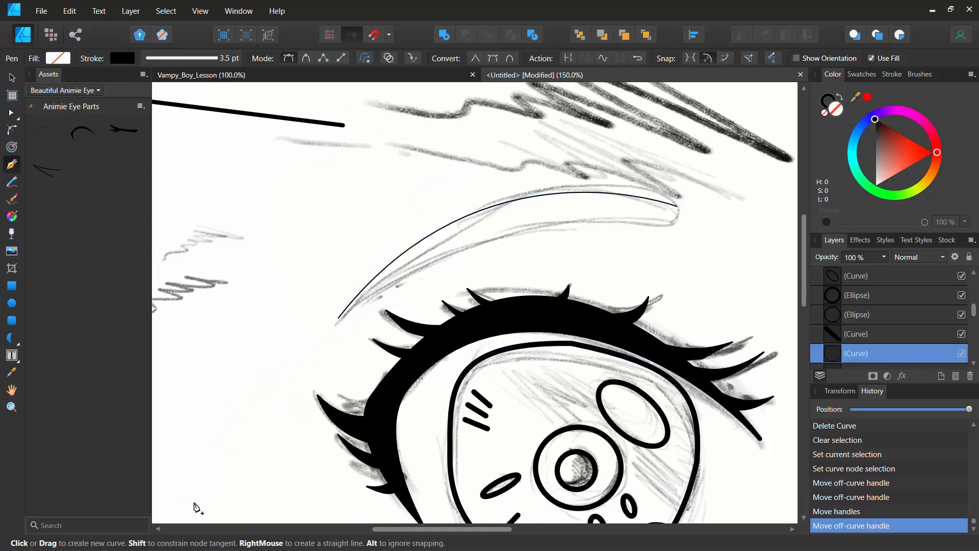
pyautogui.moveTo(451, 293); pyautogui.dragTo(479, 268)
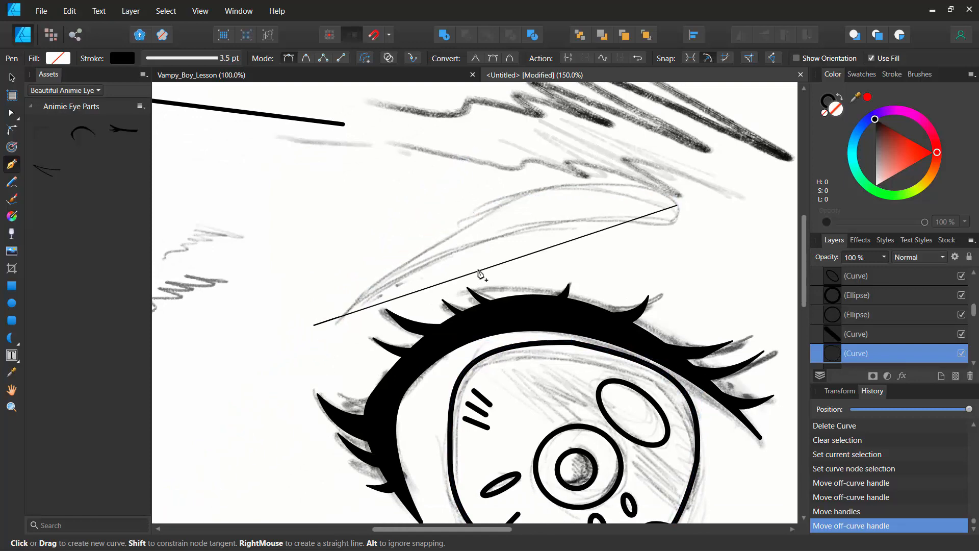
pyautogui.hotkey('ctrl', 'z')
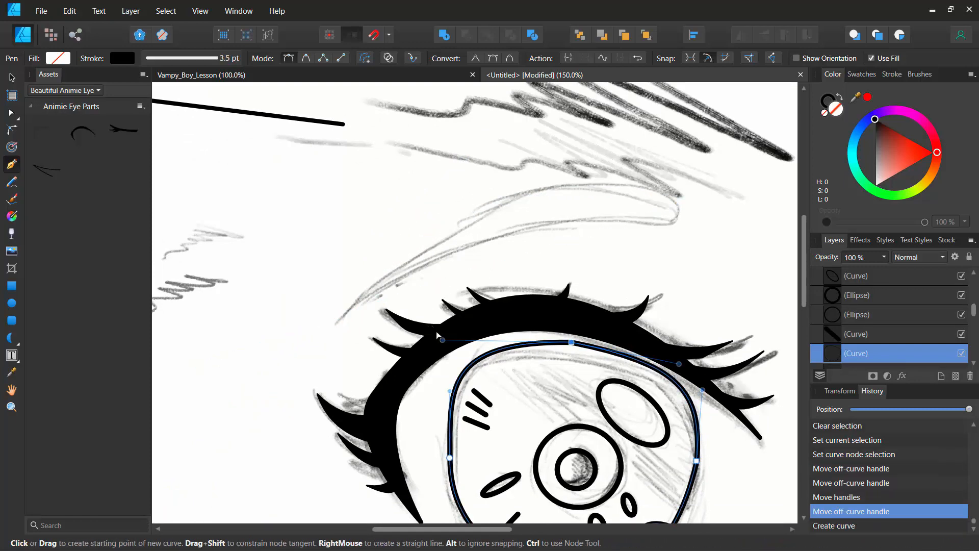
# Try to trace the sketched eyebrow as a closed Pen curve with one node at each end, undoing the end node's type conversion
pyautogui.click(675, 204)
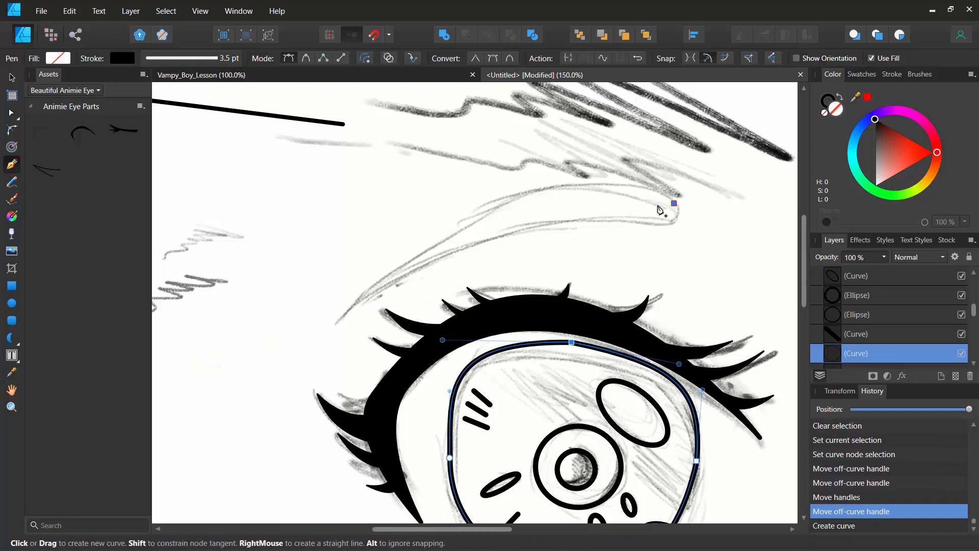
pyautogui.moveTo(340, 320)
pyautogui.mouseDown()
pyautogui.moveTo(253, 489)
pyautogui.moveTo(343, 365)
pyautogui.moveTo(418, 301)
pyautogui.moveTo(414, 290)
pyautogui.mouseUp()
pyautogui.moveTo(674, 204); pyautogui.dragTo(771, 293)
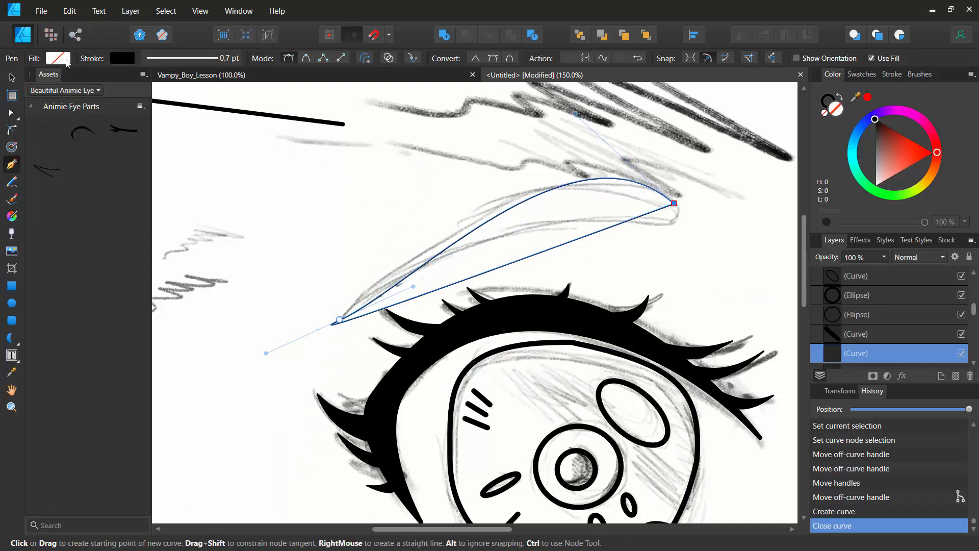
pyautogui.click(11, 77)
pyautogui.click(13, 113)
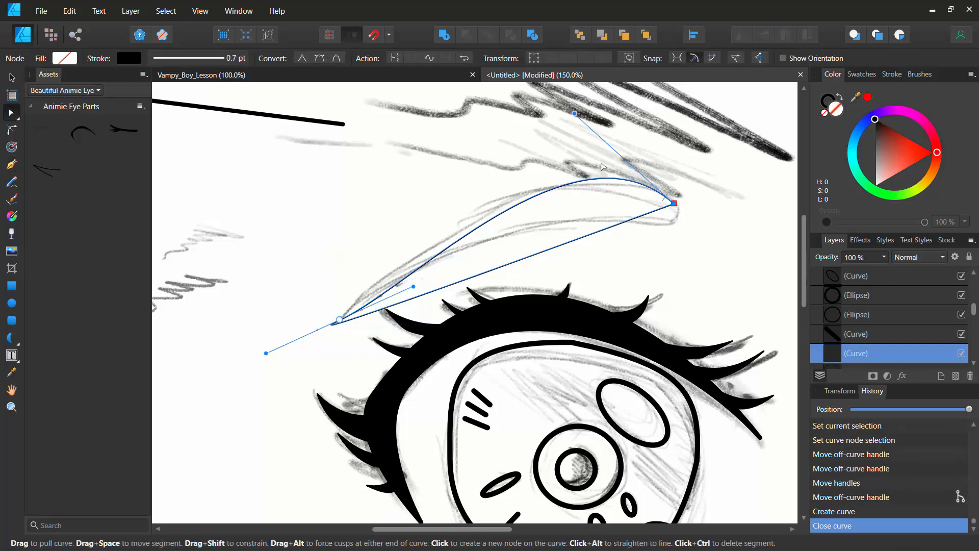
pyautogui.click(320, 59)
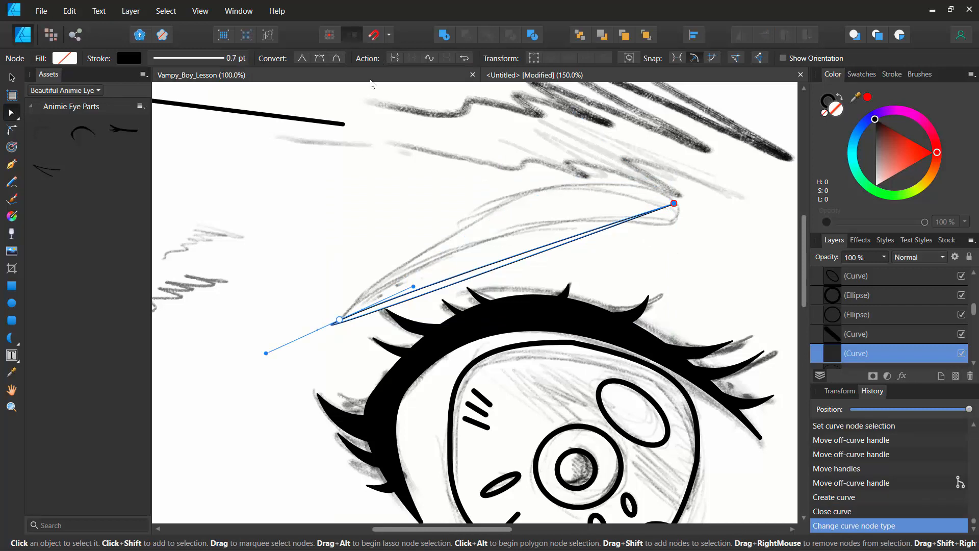
pyautogui.hotkey('ctrl', 'z')
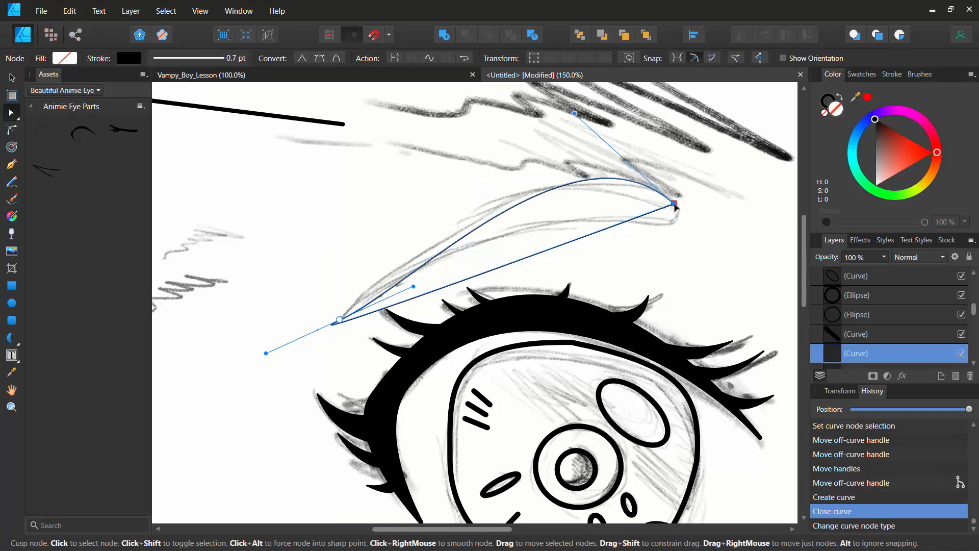
# Try to fit the two-node eyebrow curve to the sketch by adjusting its end node and handles, and delete the curve
pyautogui.moveTo(675, 206)
pyautogui.mouseDown()
pyautogui.moveTo(678, 215)
pyautogui.moveTo(667, 202)
pyautogui.moveTo(671, 209)
pyautogui.mouseUp()
pyautogui.moveTo(571, 118); pyautogui.dragTo(505, 130)
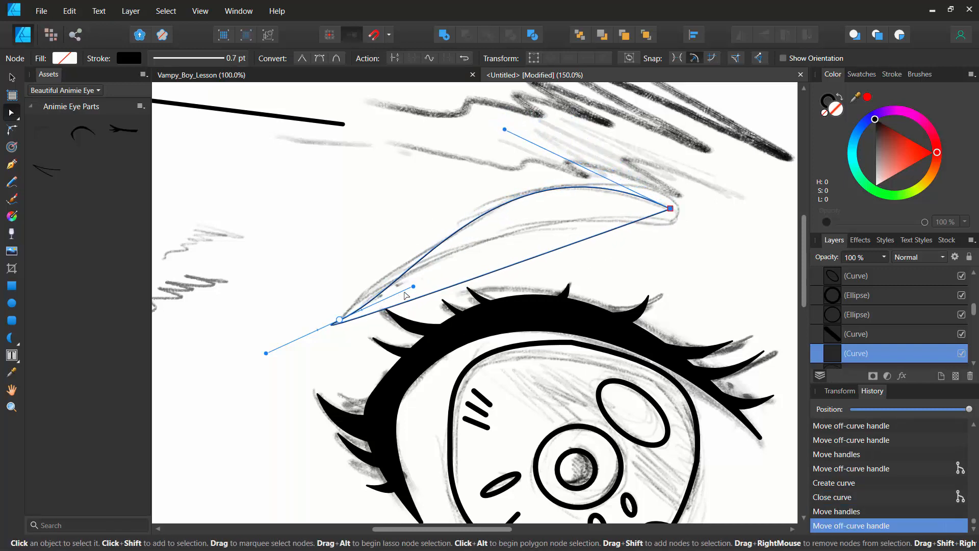
pyautogui.moveTo(413, 286); pyautogui.dragTo(345, 309)
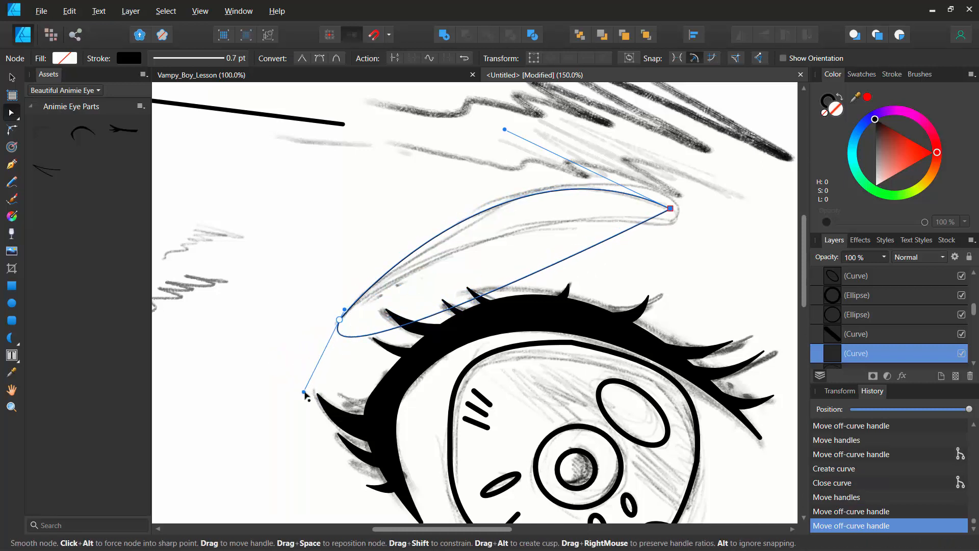
pyautogui.moveTo(305, 394); pyautogui.dragTo(551, 194)
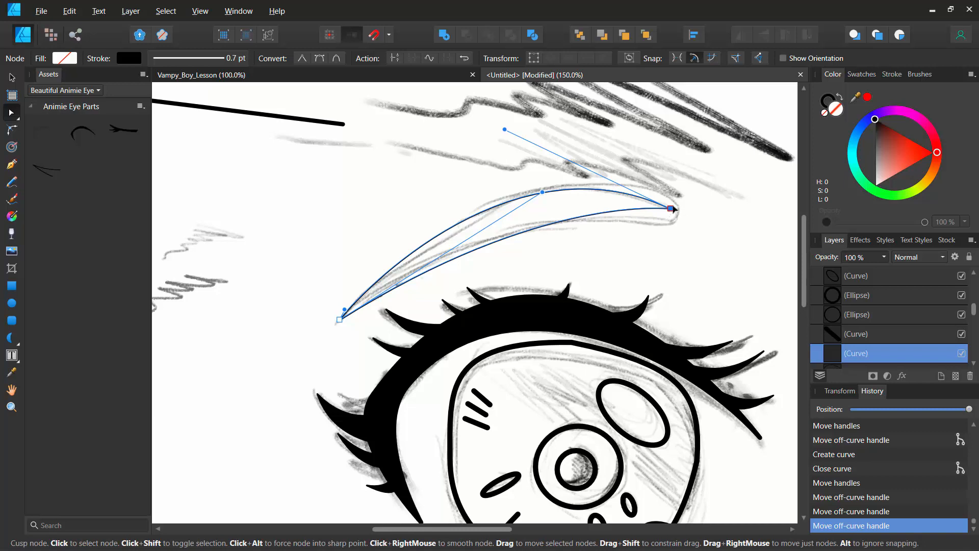
pyautogui.click(320, 59)
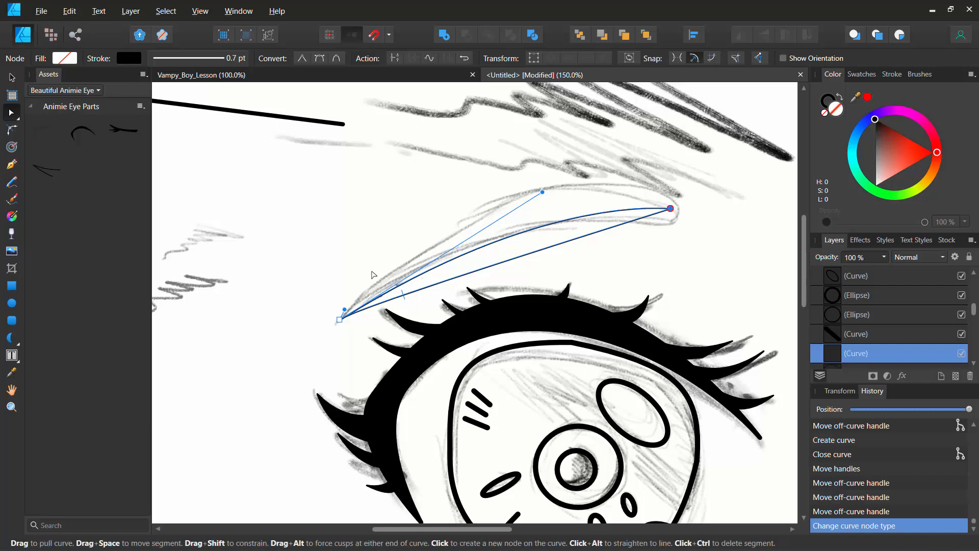
pyautogui.press('Delete')
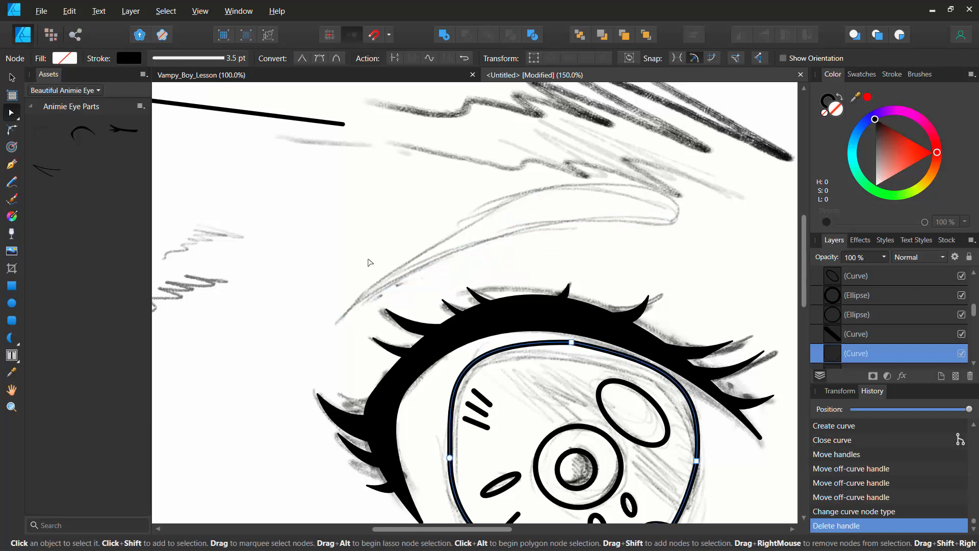
# Trace the sketched eyebrow with a closed Pen curve, from its thick inner end along the upper edge to the tip and back
pyautogui.click(12, 164)
pyautogui.click(679, 207)
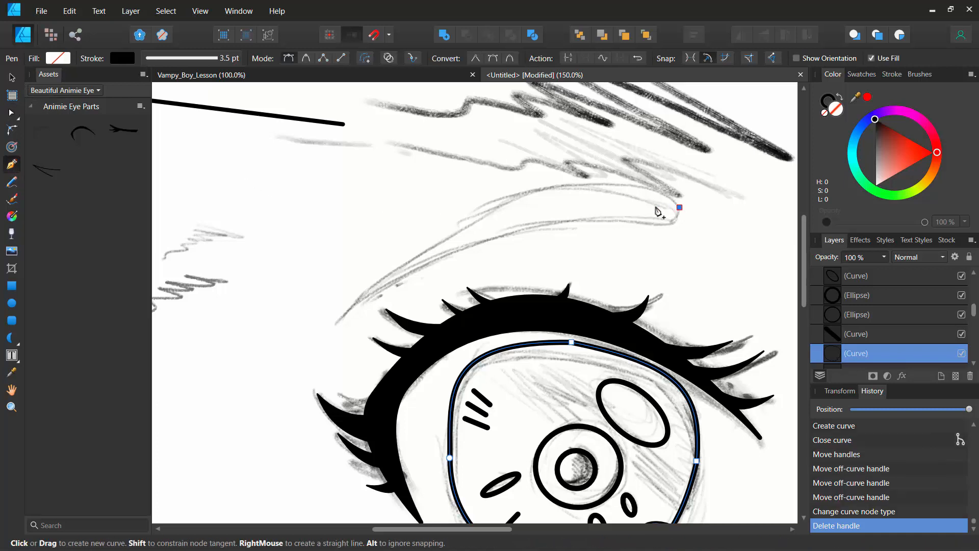
pyautogui.moveTo(481, 219)
pyautogui.mouseDown()
pyautogui.moveTo(420, 266)
pyautogui.moveTo(387, 276)
pyautogui.mouseUp()
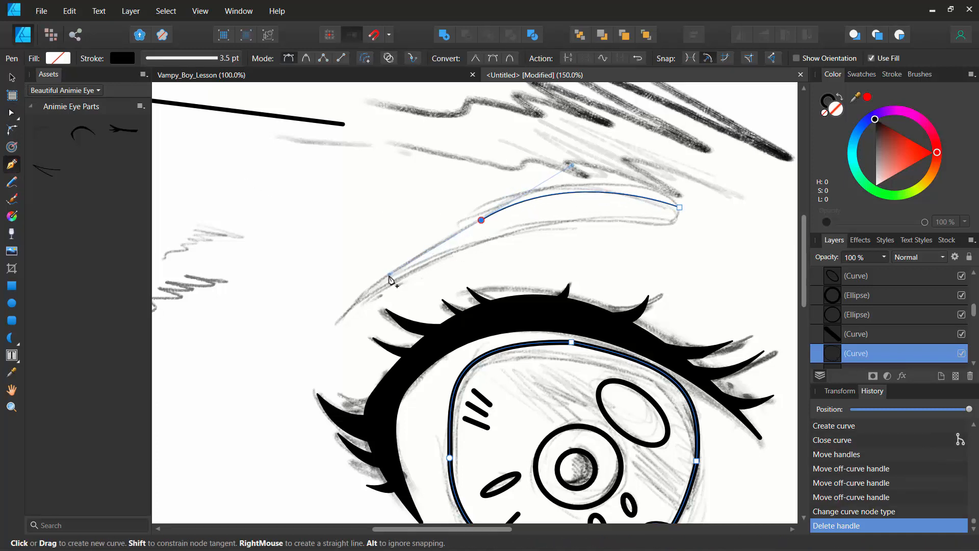
pyautogui.click(342, 317)
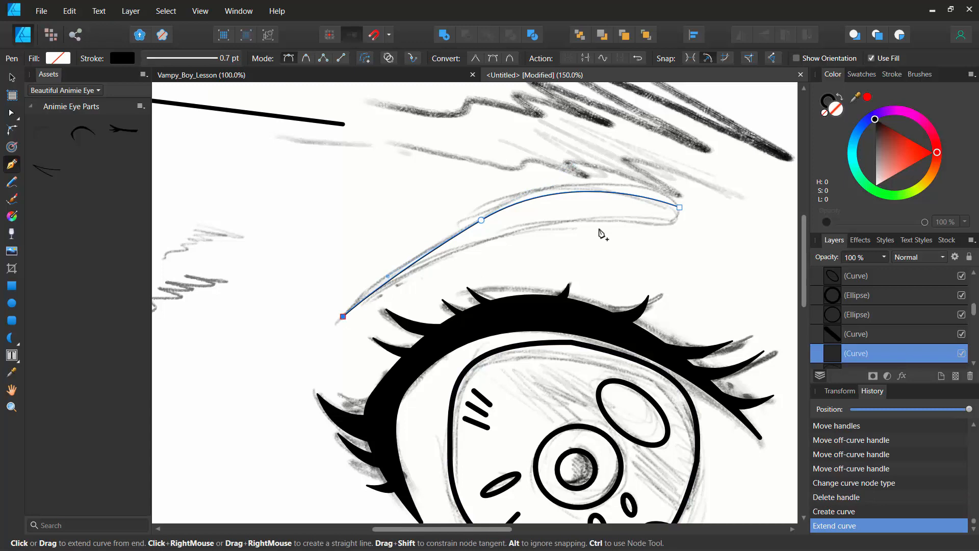
pyautogui.moveTo(578, 221); pyautogui.dragTo(677, 181)
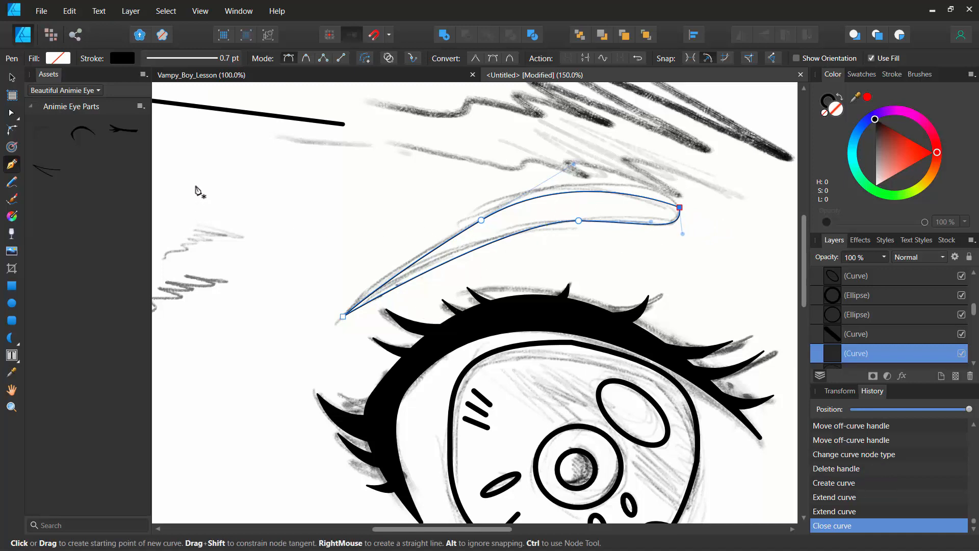
# Give the eyebrow curve a 1 pt stroke and a solid black fill
pyautogui.click(190, 63)
pyautogui.moveTo(160, 103); pyautogui.dragTo(166, 102)
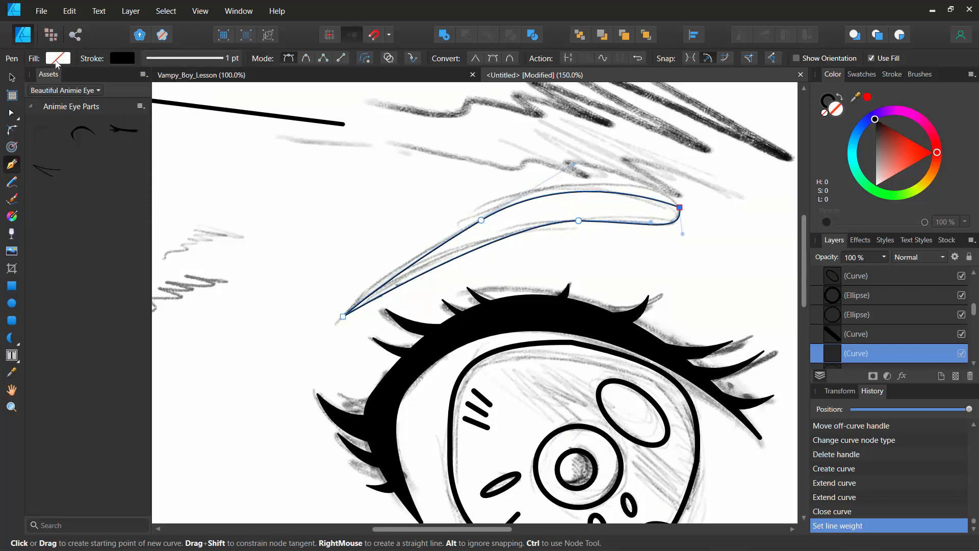
pyautogui.click(58, 58)
pyautogui.click(183, 118)
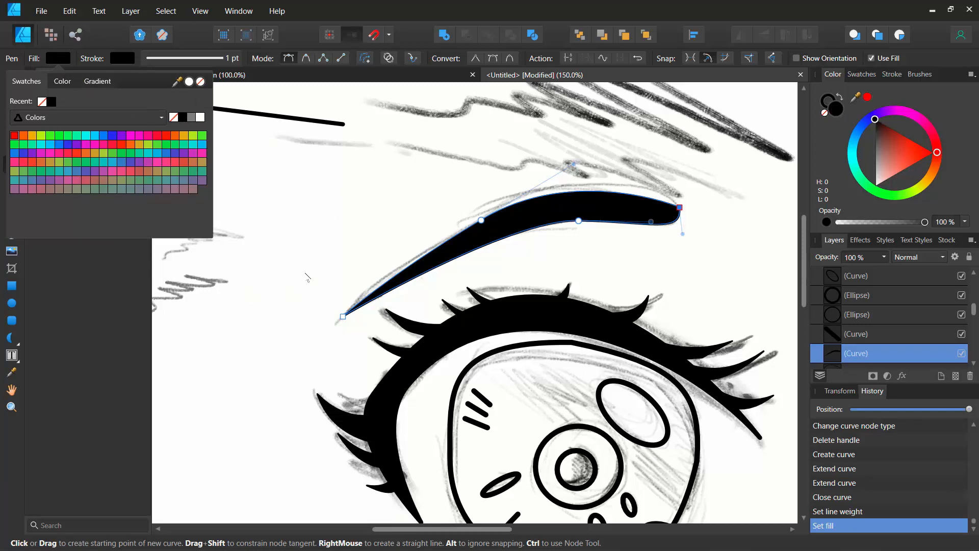
# Move the filled eyebrow slightly up, rotate it very slightly to match the sketch, and clear the selection
pyautogui.press('v')
pyautogui.moveTo(537, 207); pyautogui.dragTo(536, 202)
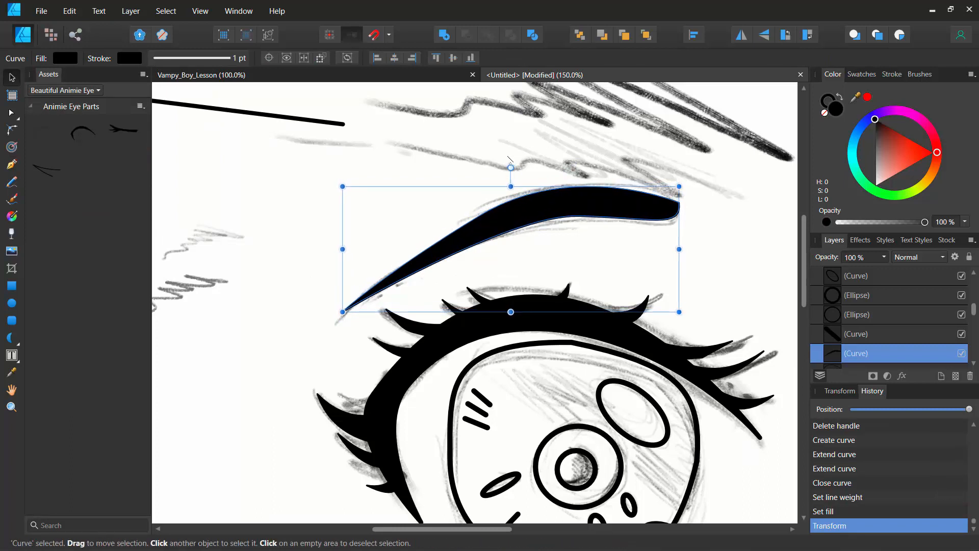
pyautogui.moveTo(512, 166)
pyautogui.mouseDown()
pyautogui.moveTo(523, 163)
pyautogui.moveTo(511, 167)
pyautogui.mouseUp()
pyautogui.click(367, 177)
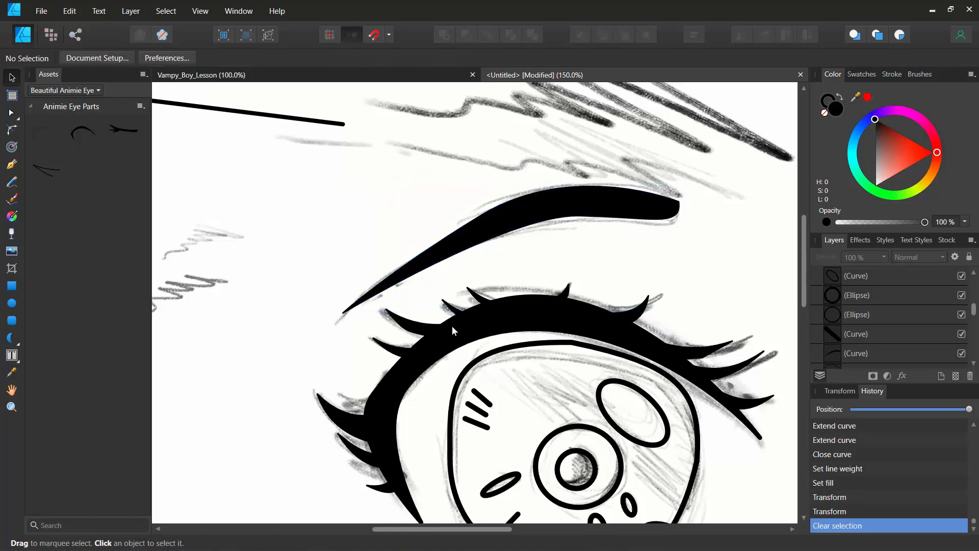
# Draw the eyelid crease with the Pen as a single open arc above the upper lash line, from one eye corner to the other
pyautogui.press('p')
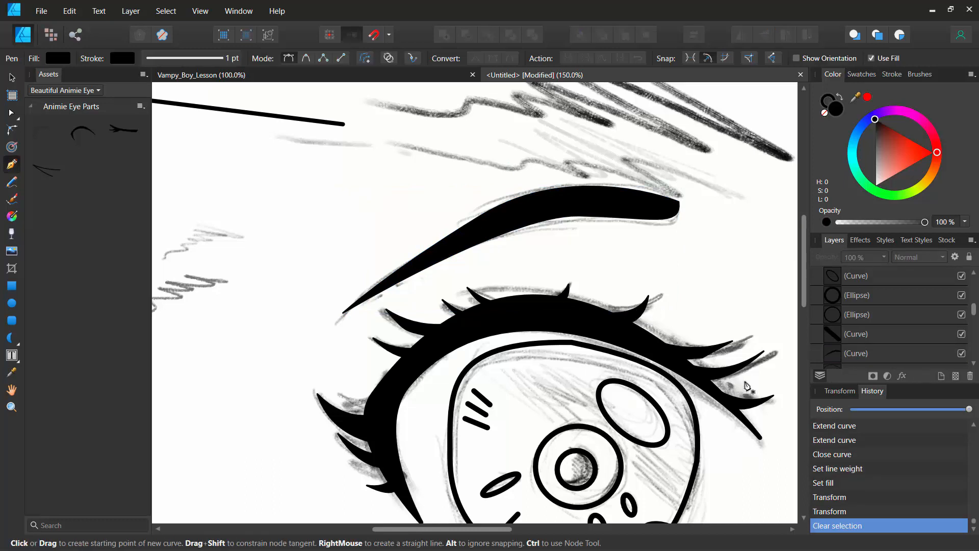
pyautogui.click(744, 381)
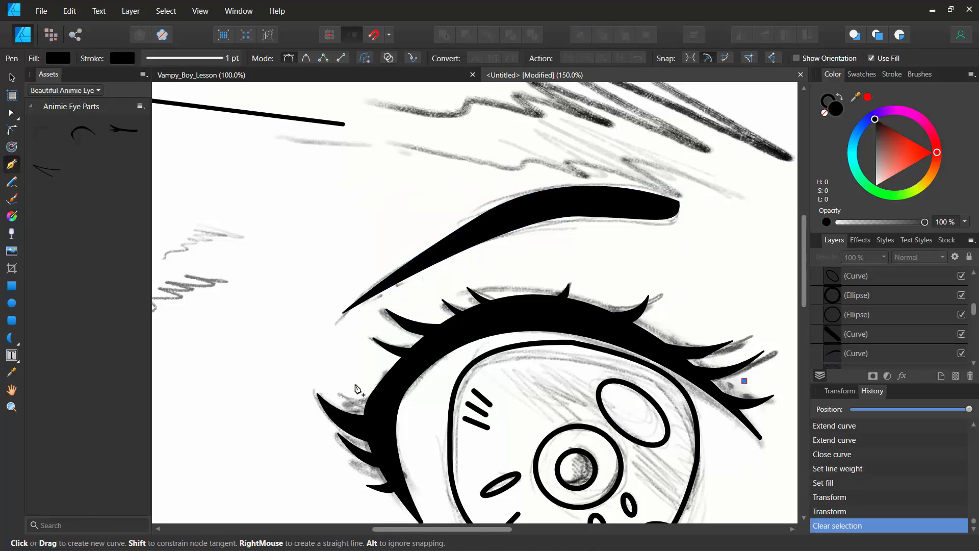
pyautogui.moveTo(356, 380); pyautogui.dragTo(255, 511)
pyautogui.scroll(-5, 287, 433)
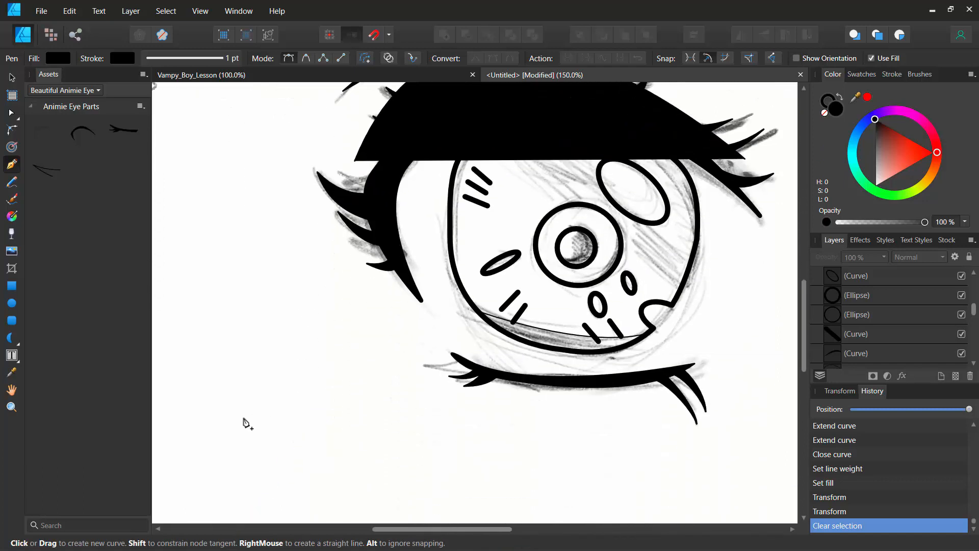
pyautogui.click(191, 406)
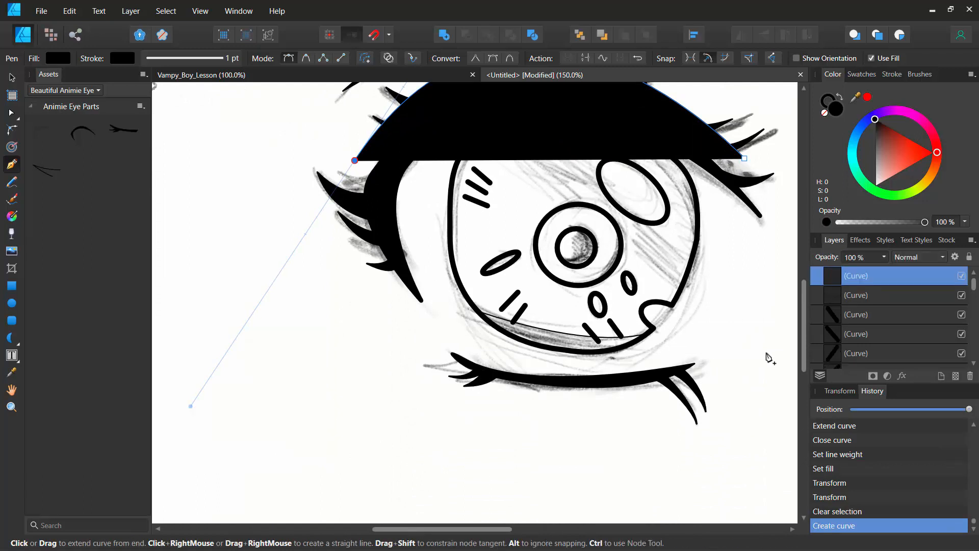
pyautogui.moveTo(804, 336); pyautogui.dragTo(803, 309)
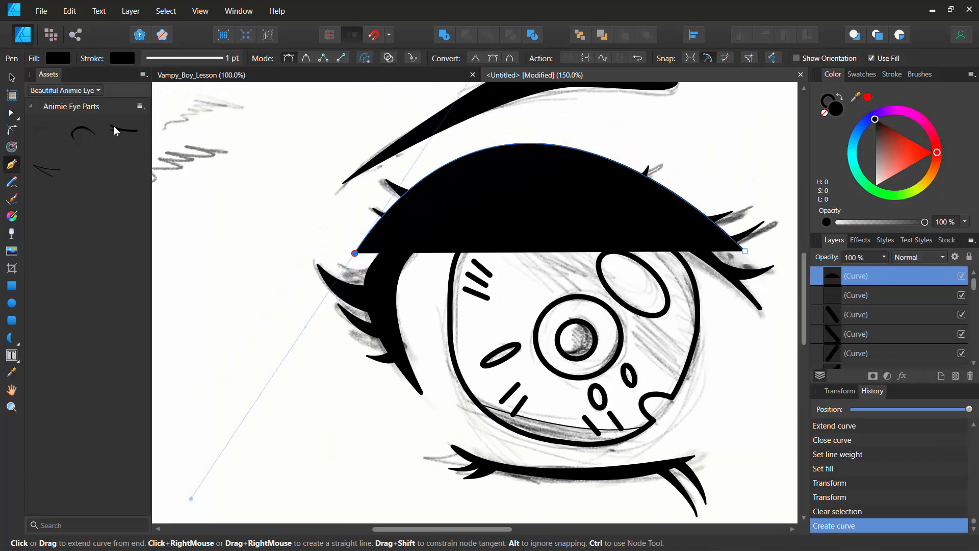
# Remove the fill from the eyelid crease arc, leaving its thin black stroke, and deselect it
pyautogui.click(57, 58)
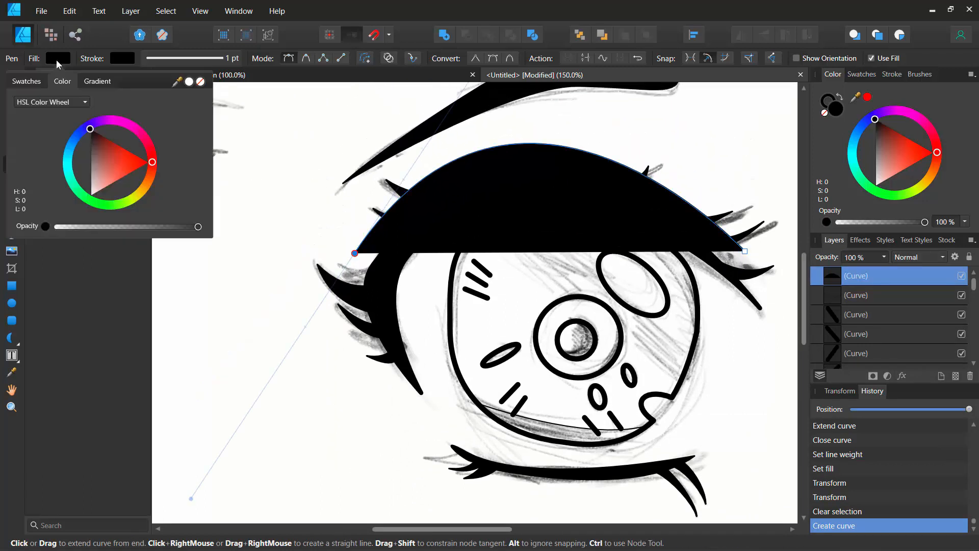
pyautogui.click(202, 82)
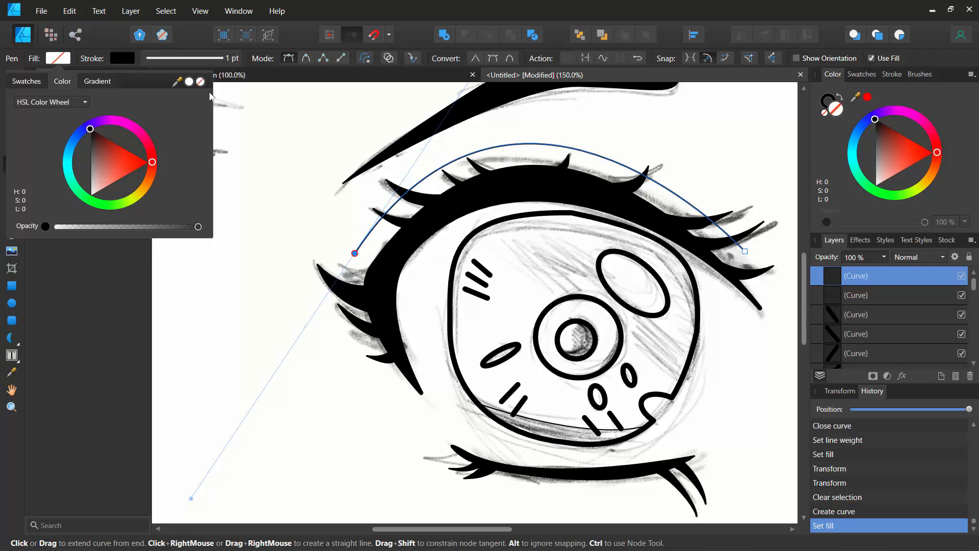
pyautogui.press('Escape')
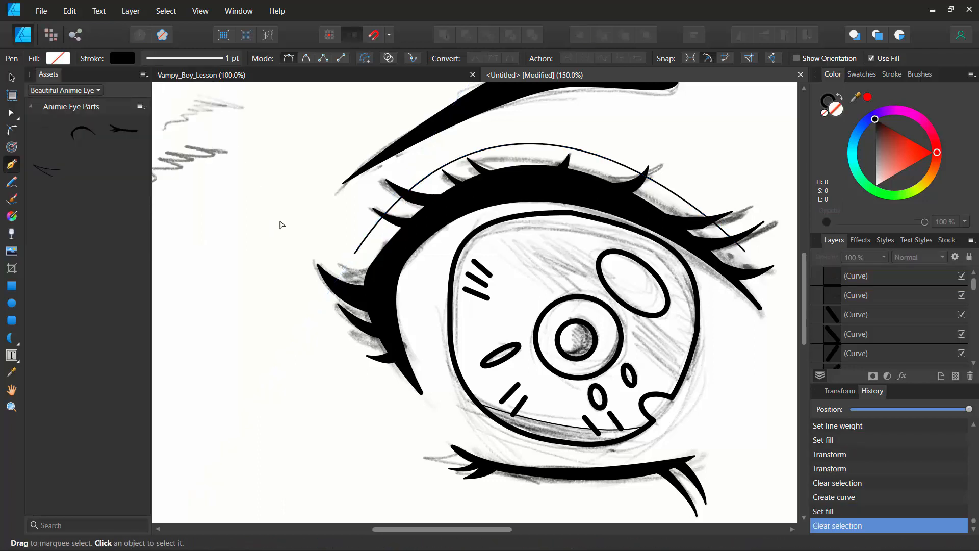
# Draw a narrow closed Pen shape along the thick upper lash band, tapering to a point at the band's outer left side
pyautogui.hscroll(3, 419, 343)
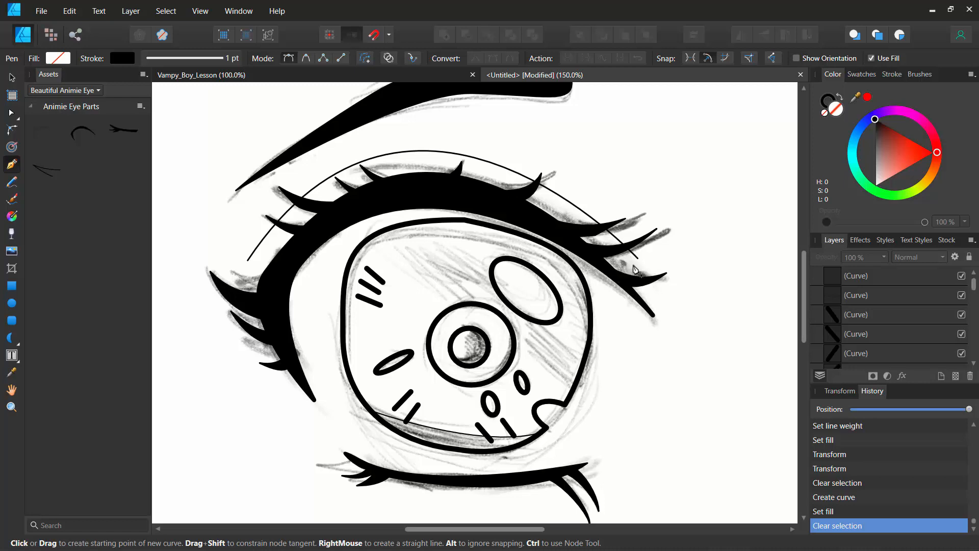
pyautogui.click(633, 269)
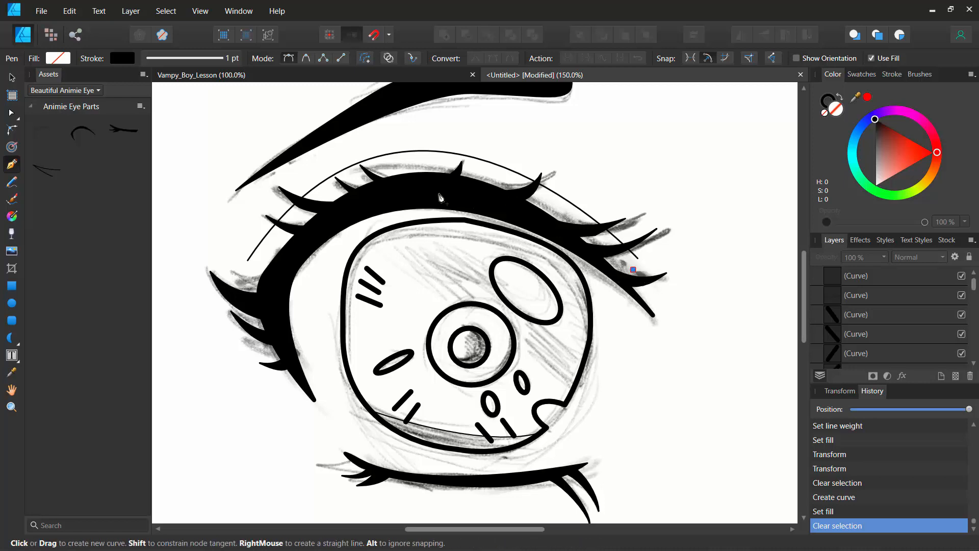
pyautogui.moveTo(448, 180); pyautogui.dragTo(378, 196)
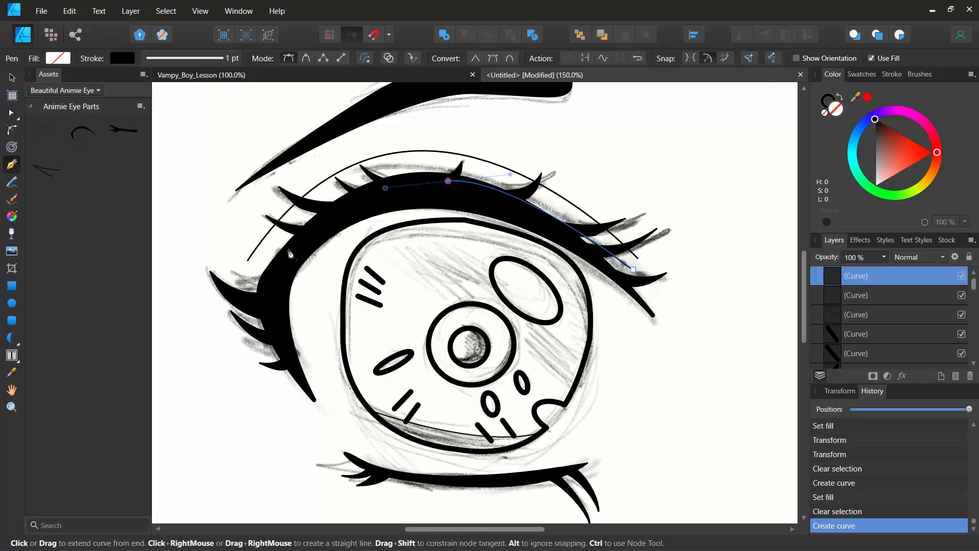
pyautogui.click(260, 303)
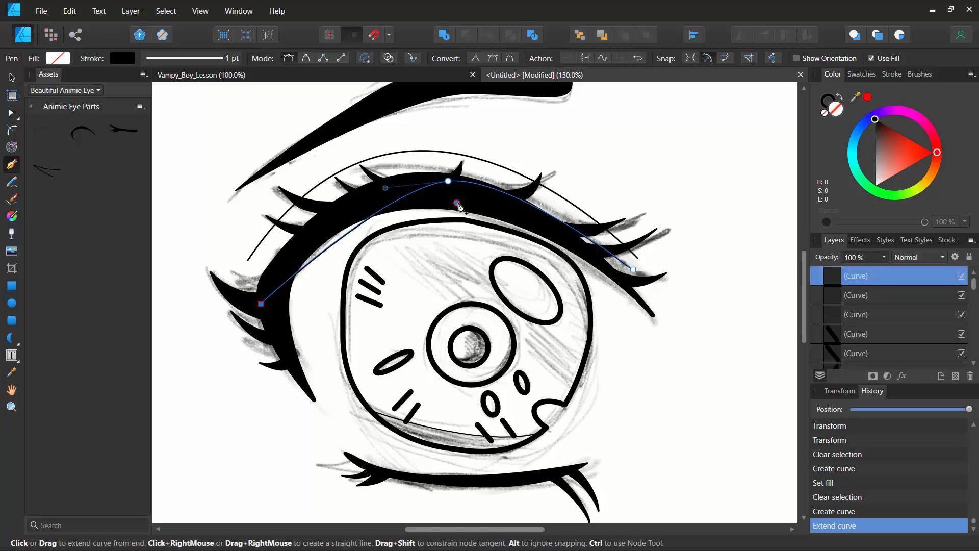
pyautogui.moveTo(456, 202); pyautogui.dragTo(527, 221)
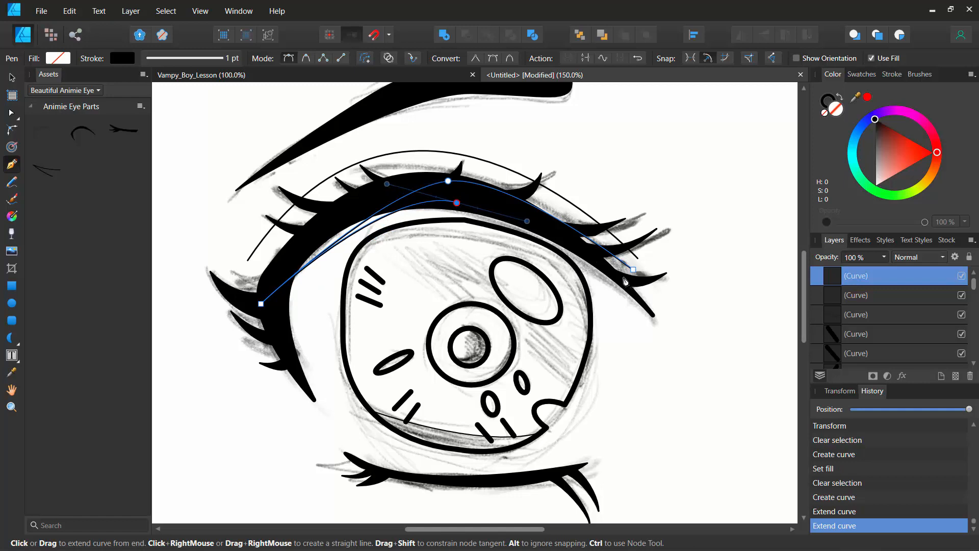
pyautogui.click(624, 279)
pyautogui.moveTo(633, 269); pyautogui.dragTo(628, 261)
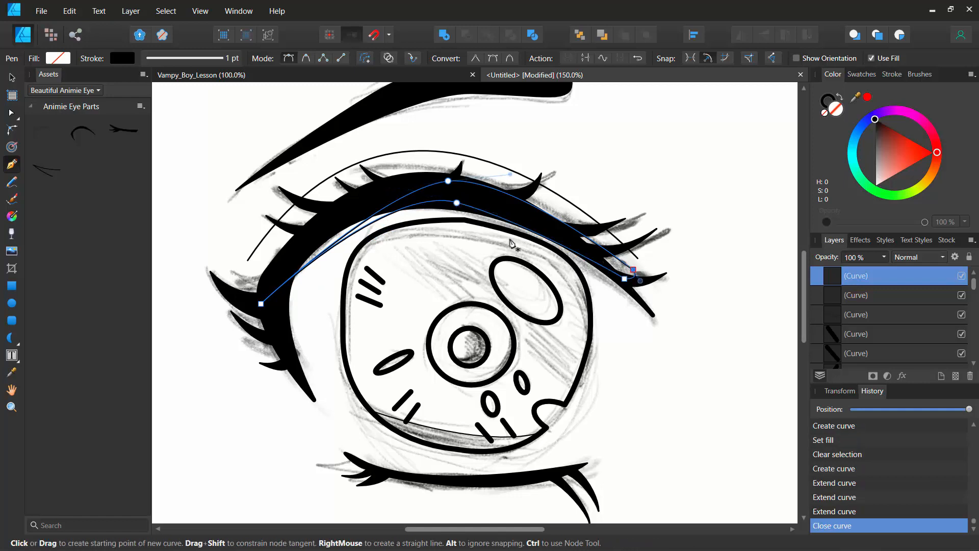
# Convert the node at the upper lash shape's outer left tip to a smooth node and nudge it slightly up and right
pyautogui.click(6, 118)
pyautogui.click(261, 304)
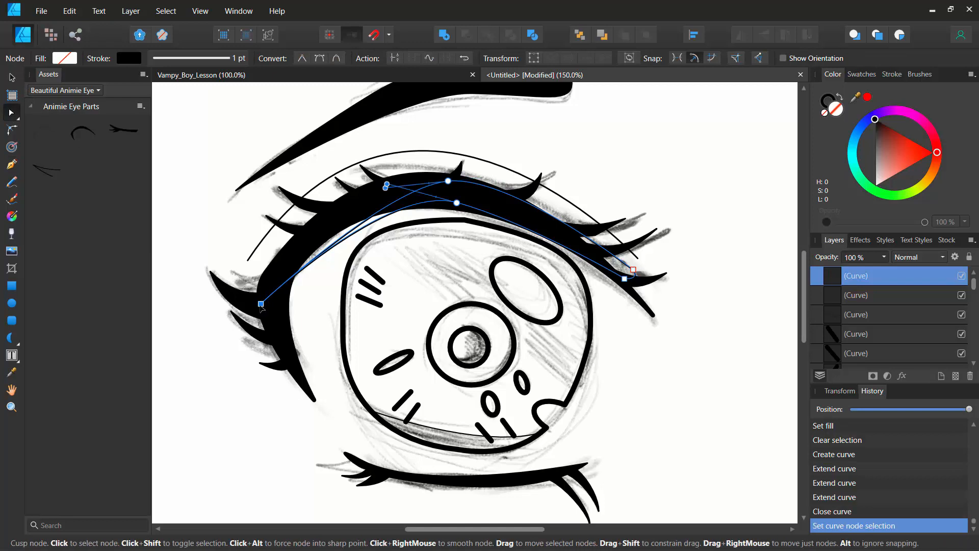
pyautogui.click(319, 58)
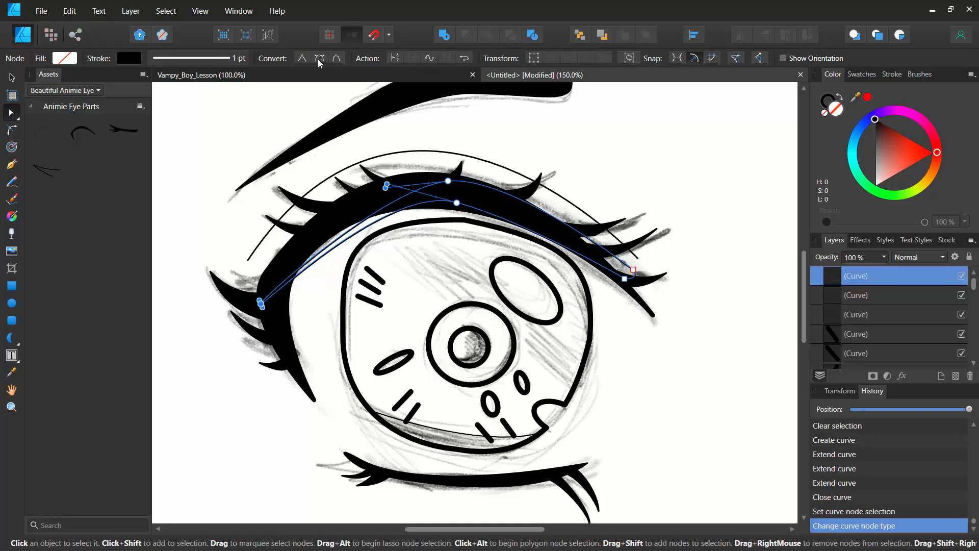
pyautogui.moveTo(262, 306)
pyautogui.mouseDown()
pyautogui.moveTo(258, 295)
pyautogui.moveTo(271, 296)
pyautogui.mouseUp()
# Lengthen the upper handle of the shape's left tip node so the shape's upper edge bows outward along the lash band
pyautogui.click(11, 407)
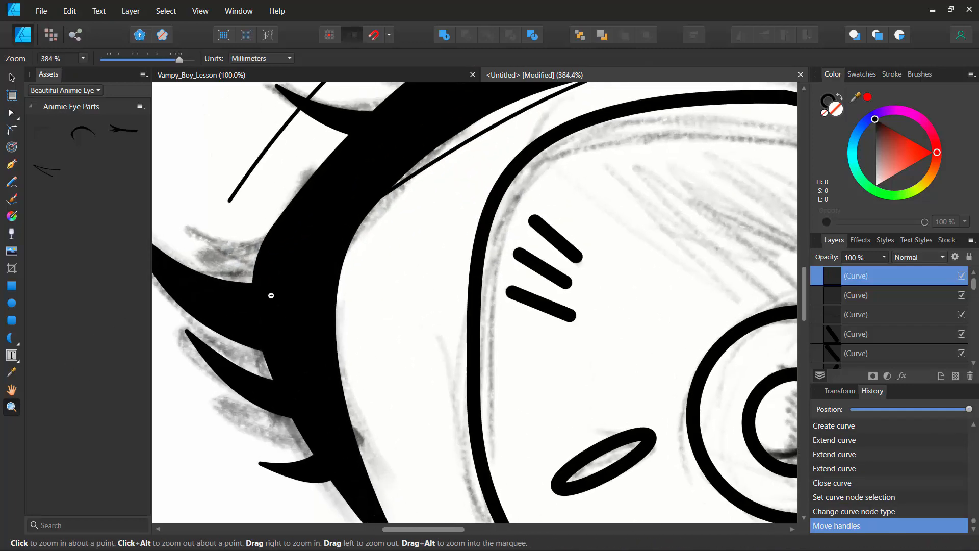
pyautogui.click(840, 295)
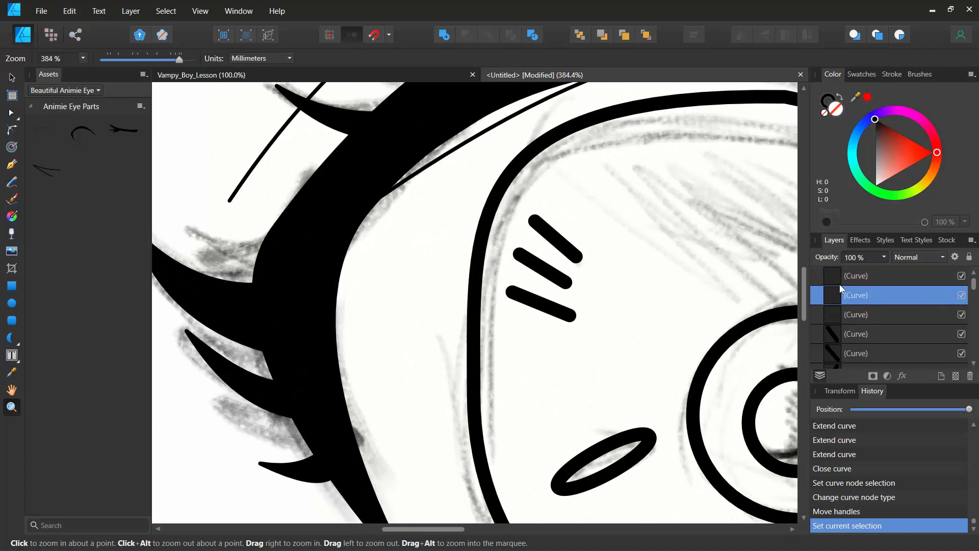
pyautogui.click(837, 276)
pyautogui.click(12, 79)
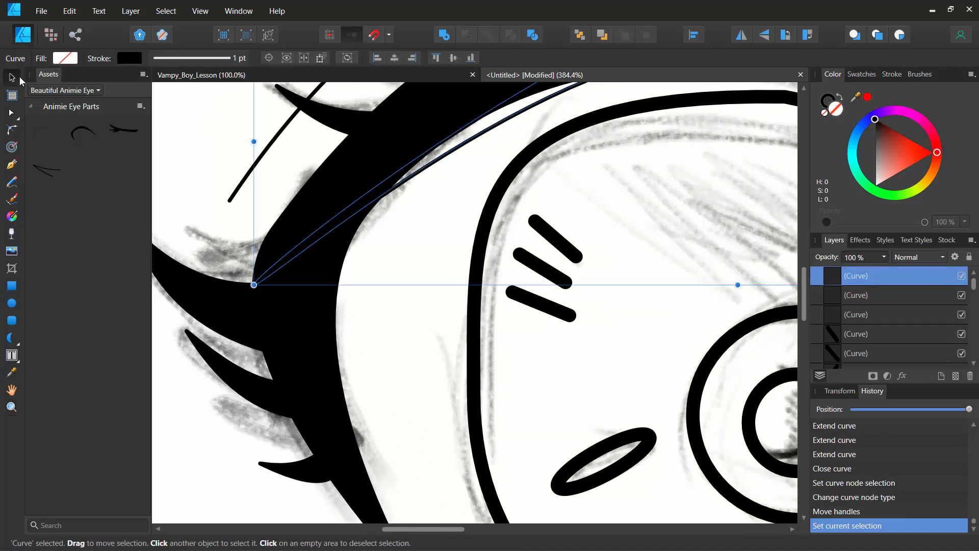
pyautogui.click(11, 113)
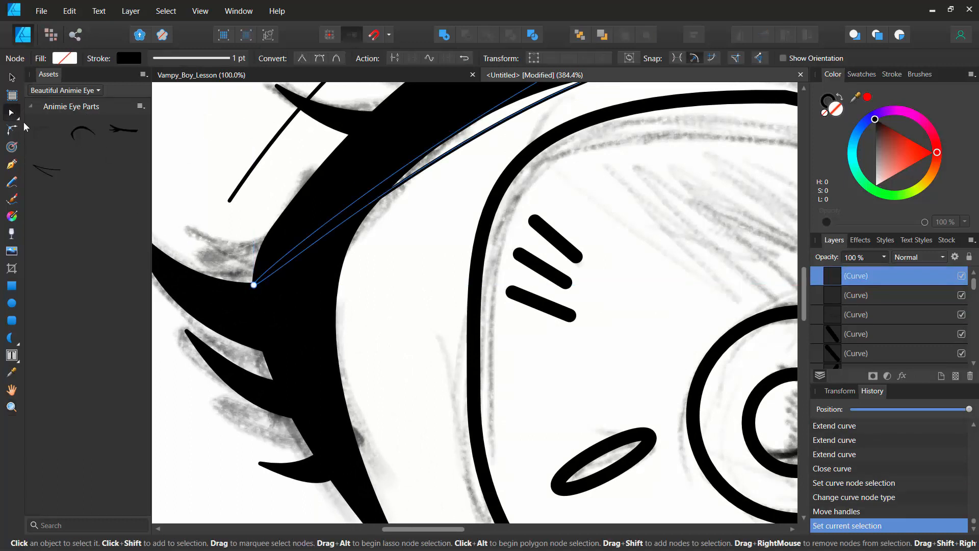
pyautogui.click(255, 289)
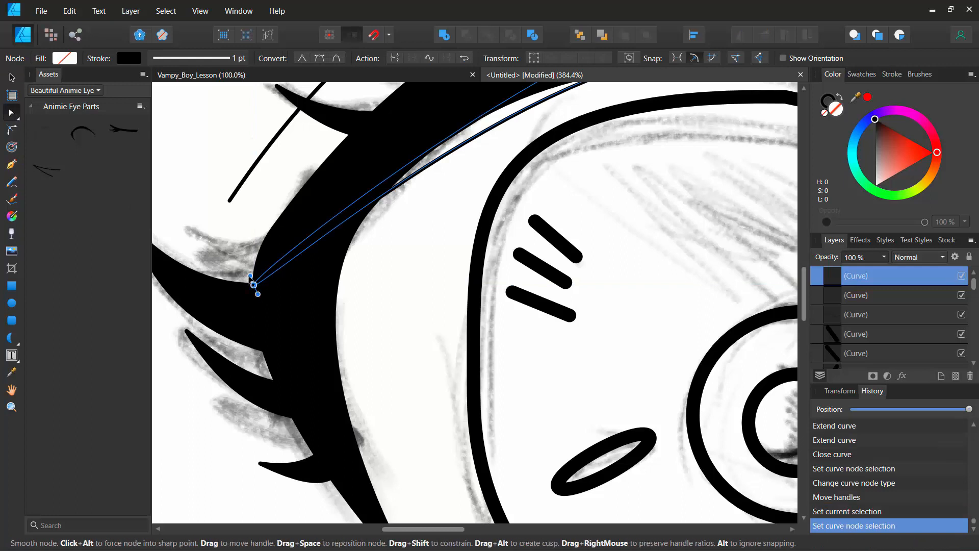
pyautogui.moveTo(250, 276); pyautogui.dragTo(234, 254)
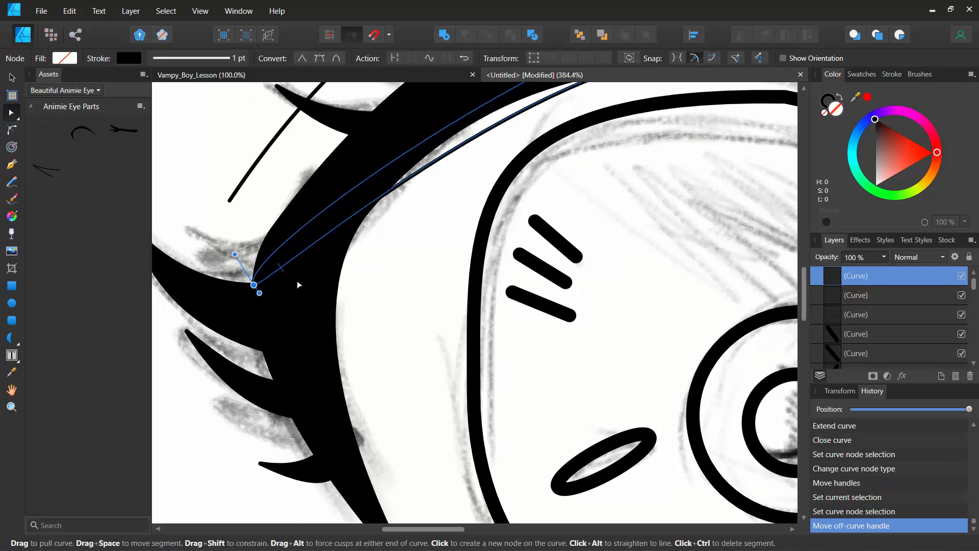
pyautogui.click(11, 407)
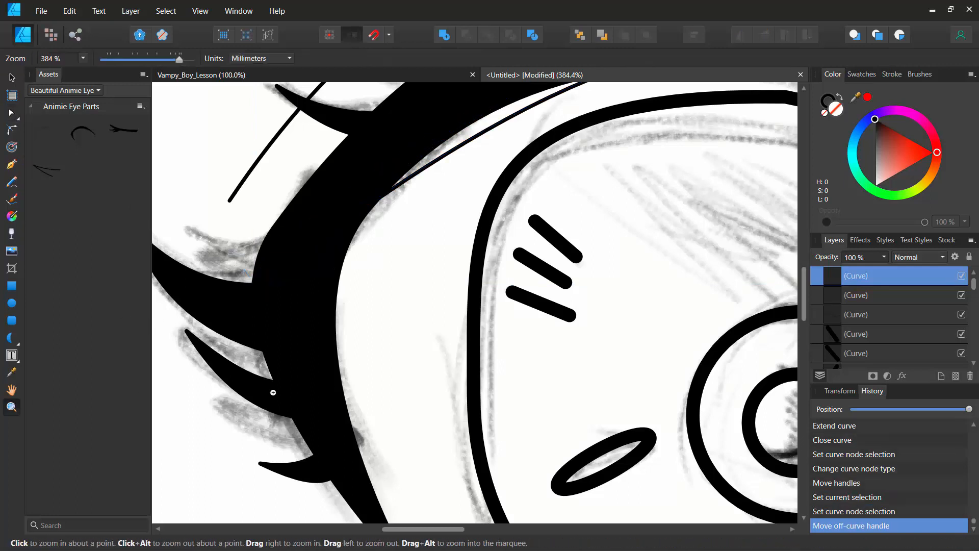
pyautogui.moveTo(492, 257)
pyautogui.mouseDown()
pyautogui.moveTo(426, 267)
pyautogui.moveTo(451, 267)
pyautogui.mouseUp()
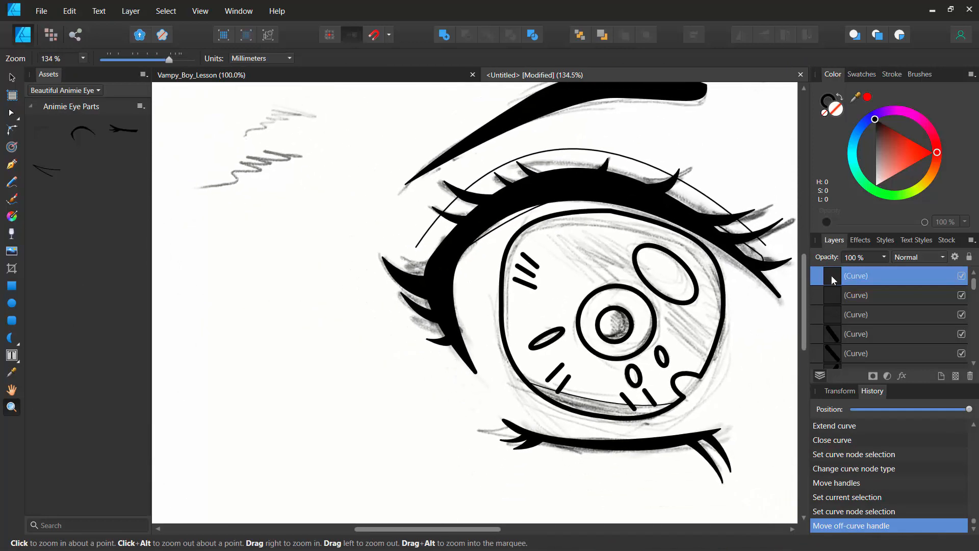
# Move the shape up between the crease line and the lashes, then refit its left tip, top node and tip handle to the lid curve
pyautogui.click(12, 77)
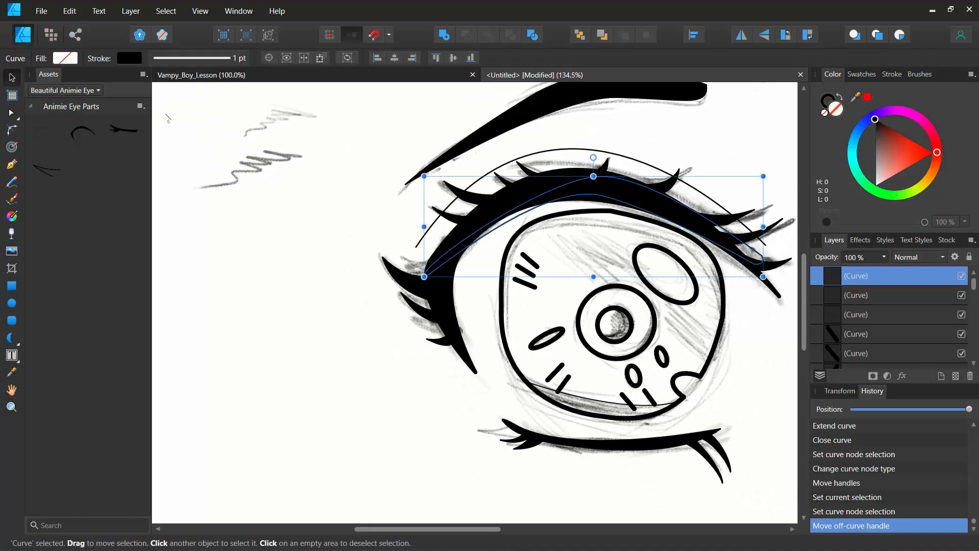
pyautogui.moveTo(614, 179); pyautogui.dragTo(609, 180)
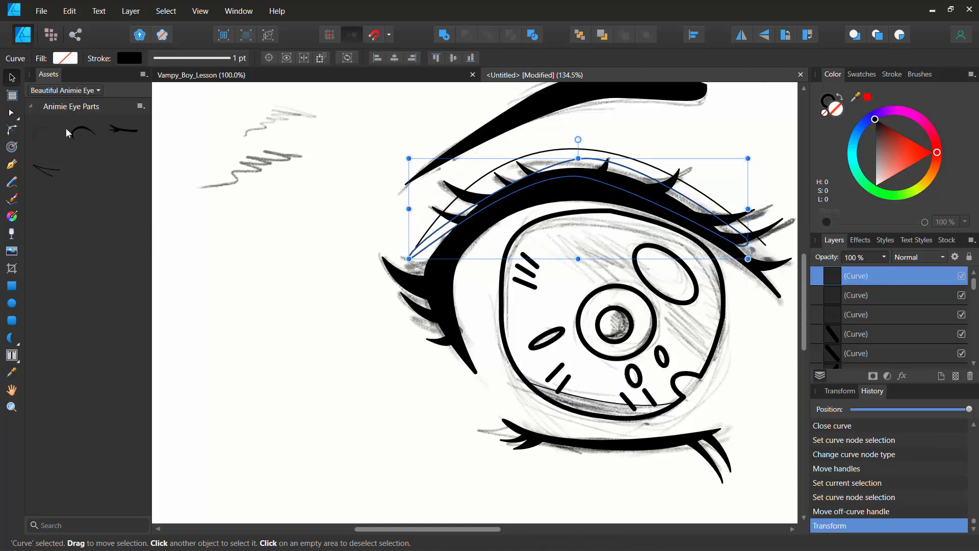
pyautogui.click(11, 113)
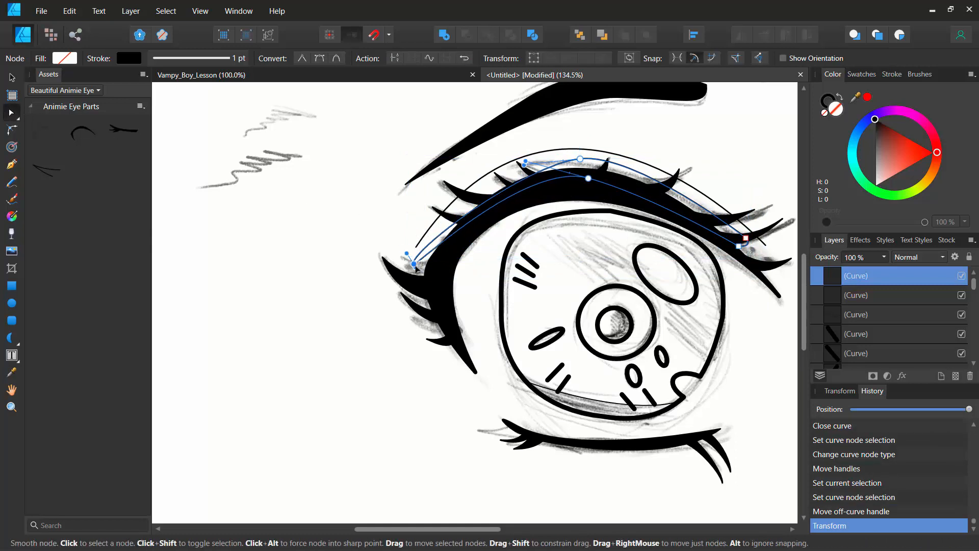
pyautogui.moveTo(428, 278); pyautogui.dragTo(427, 274)
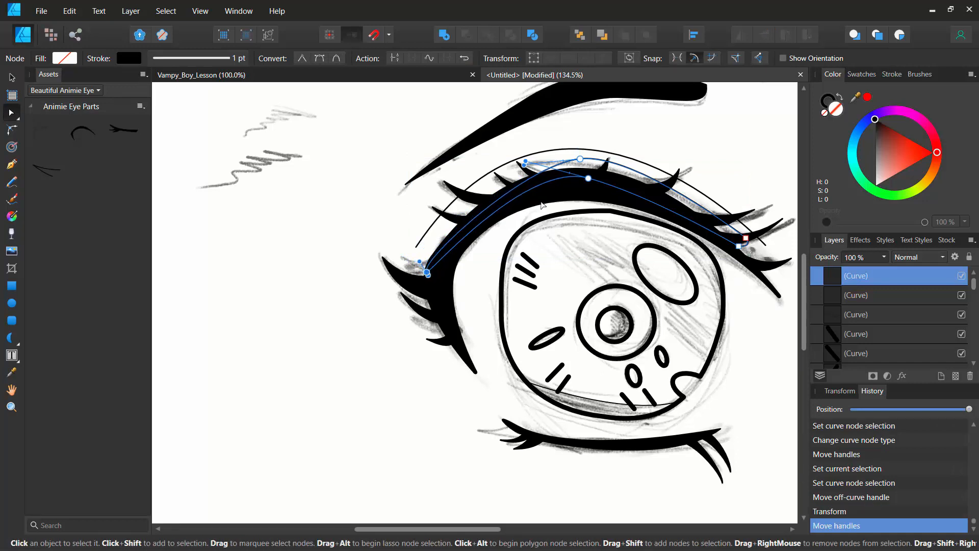
pyautogui.moveTo(583, 160); pyautogui.dragTo(577, 159)
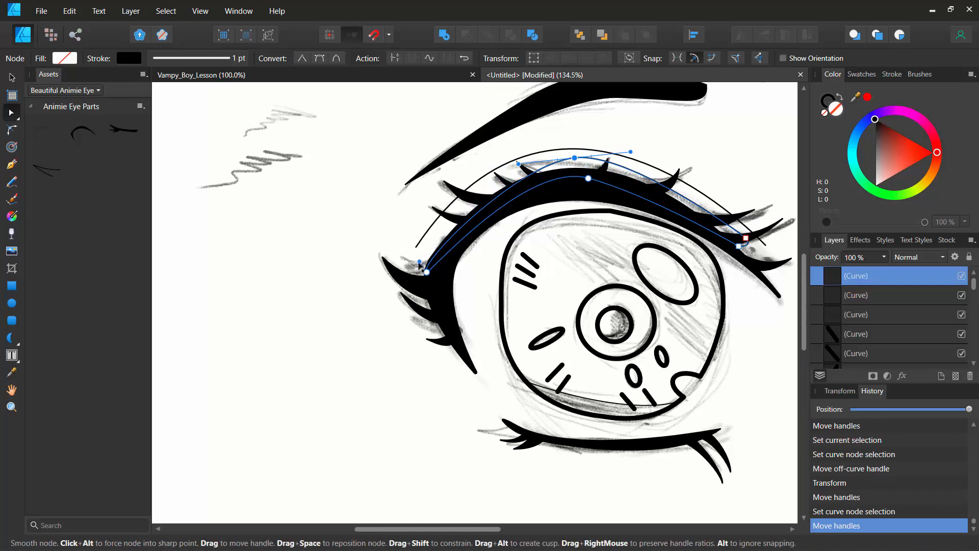
pyautogui.moveTo(419, 262); pyautogui.dragTo(404, 235)
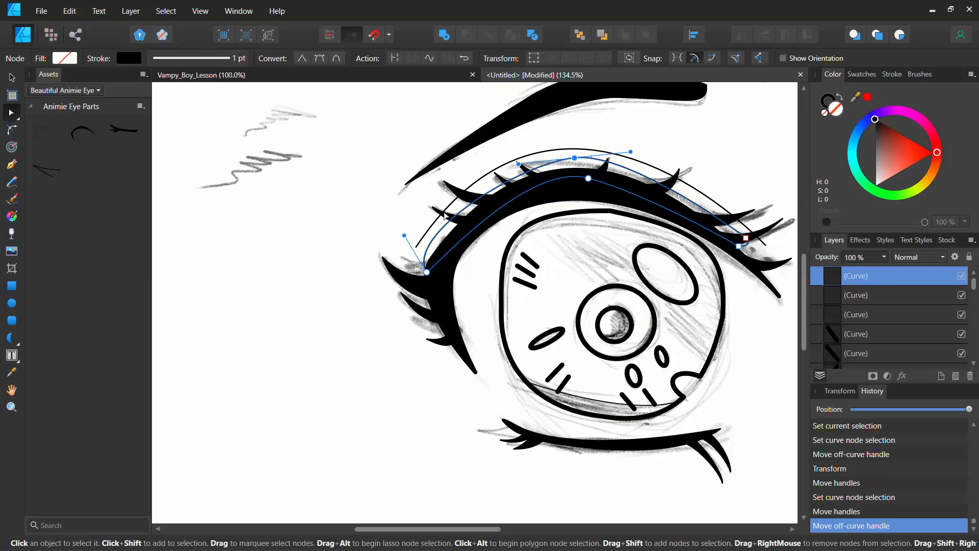
# Rename the new lid shape's layer as "upper lid"
pyautogui.doubleClick(860, 278)
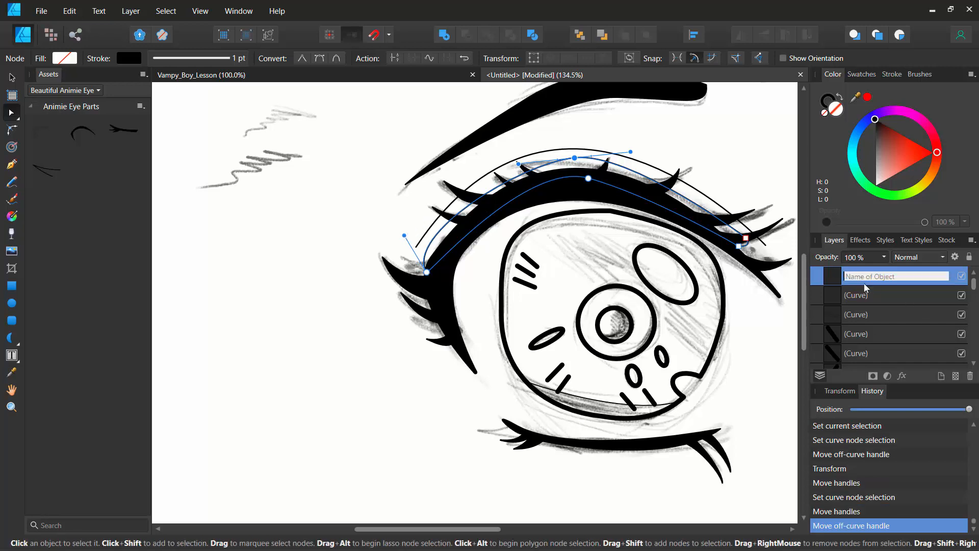
pyautogui.write('upper lid')
pyautogui.press('Return')
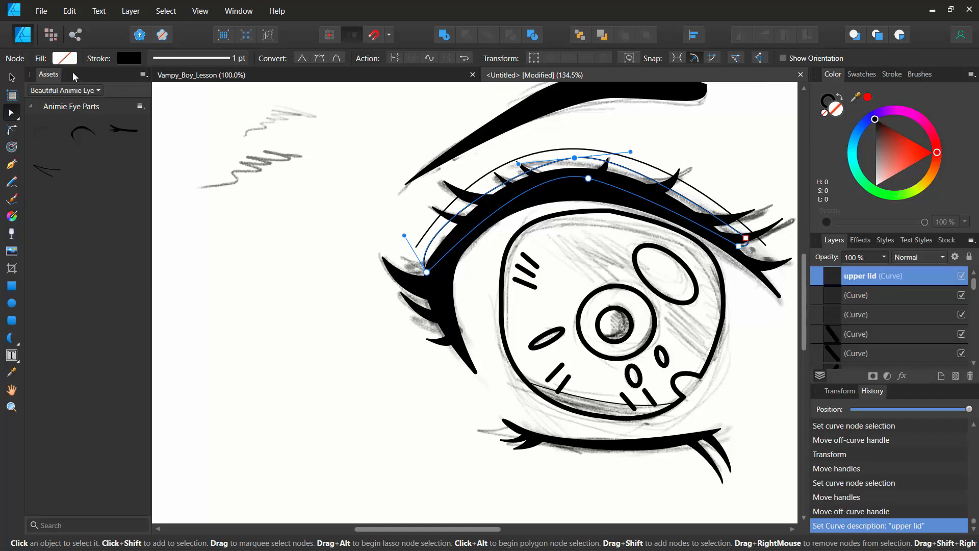
# Save the document as "beautiful eyes" and close the Vampy_Boy_Lesson document
pyautogui.click(41, 11)
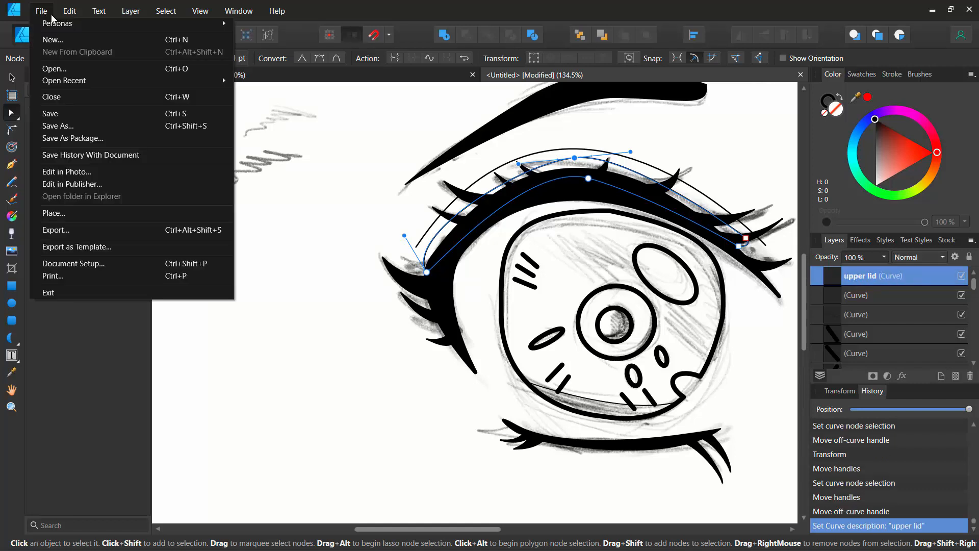
pyautogui.click(50, 114)
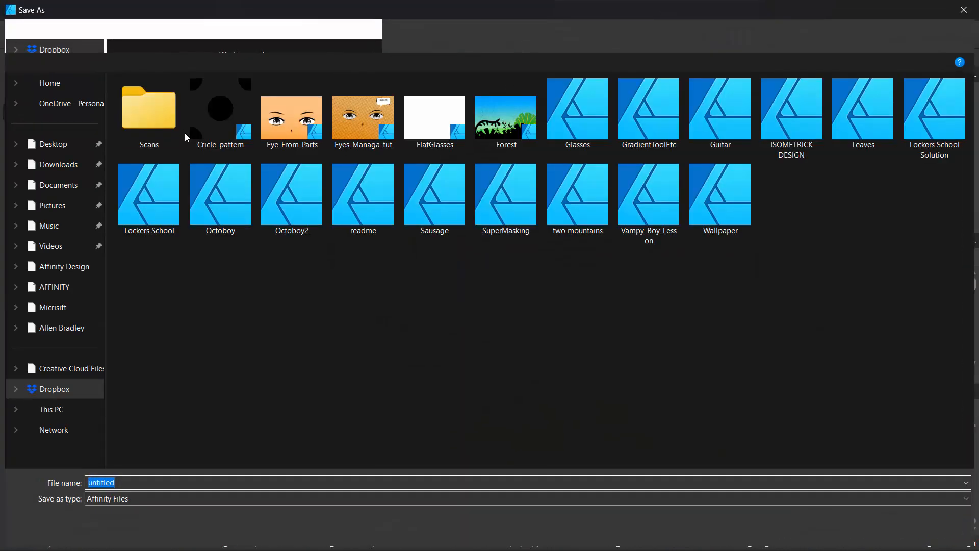
pyautogui.write('beau')
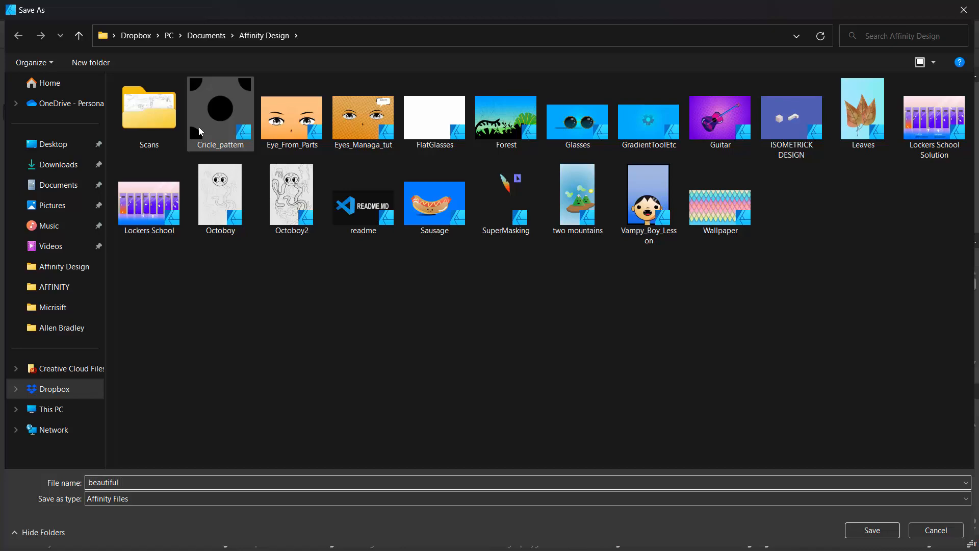
pyautogui.press('Return')
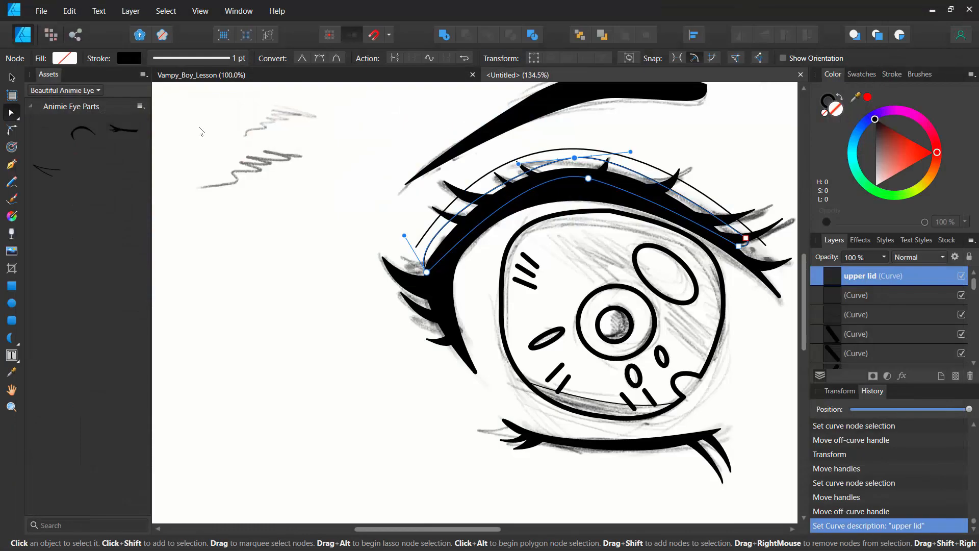
pyautogui.click(472, 74)
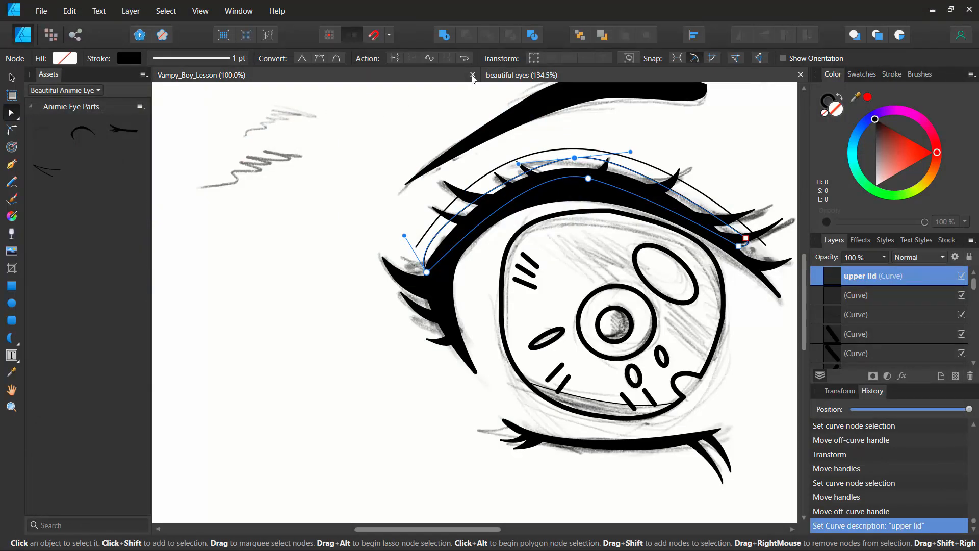
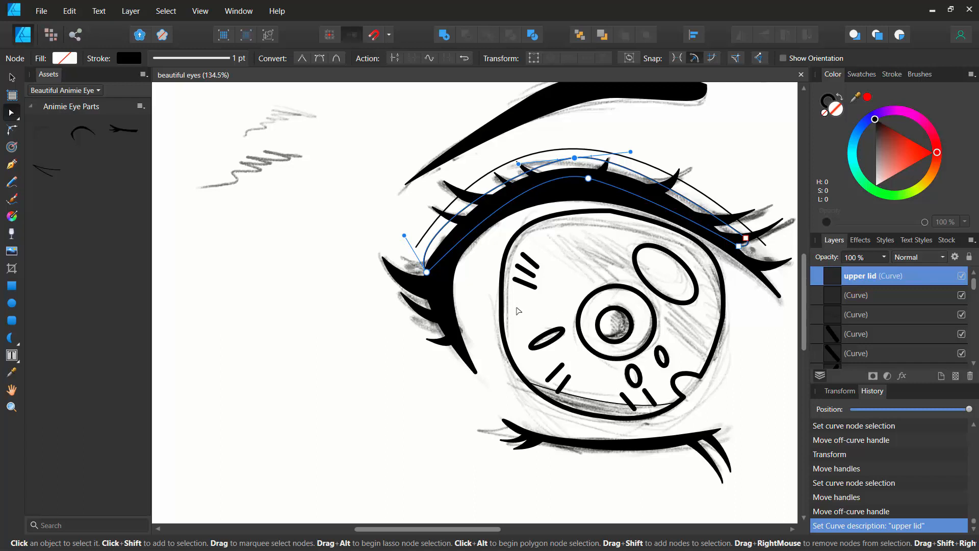
# Deselect the upper lid, select the large iris outline and give it a Linear gradient fill
pyautogui.hscroll(1, 469, 306)
pyautogui.click(454, 296)
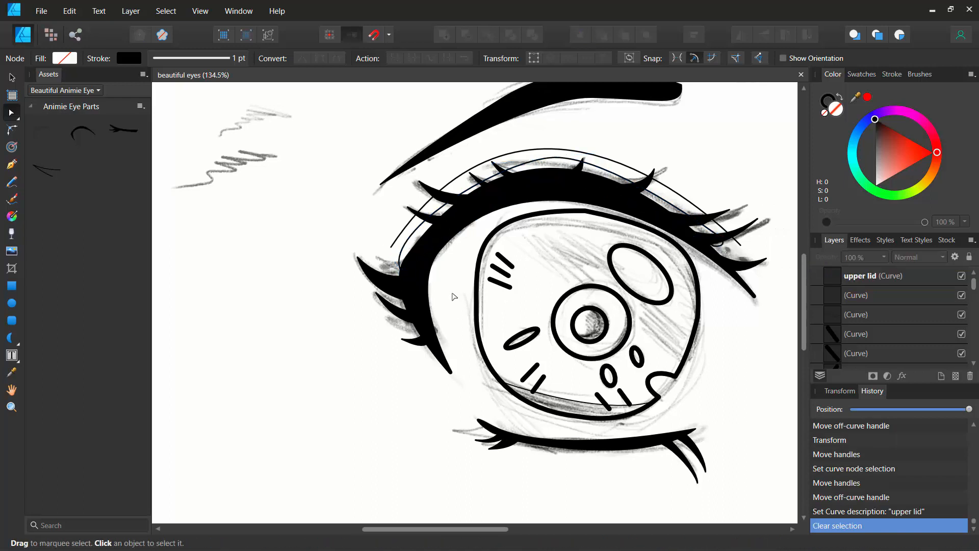
pyautogui.press('v')
pyautogui.moveTo(448, 283); pyautogui.dragTo(349, 258)
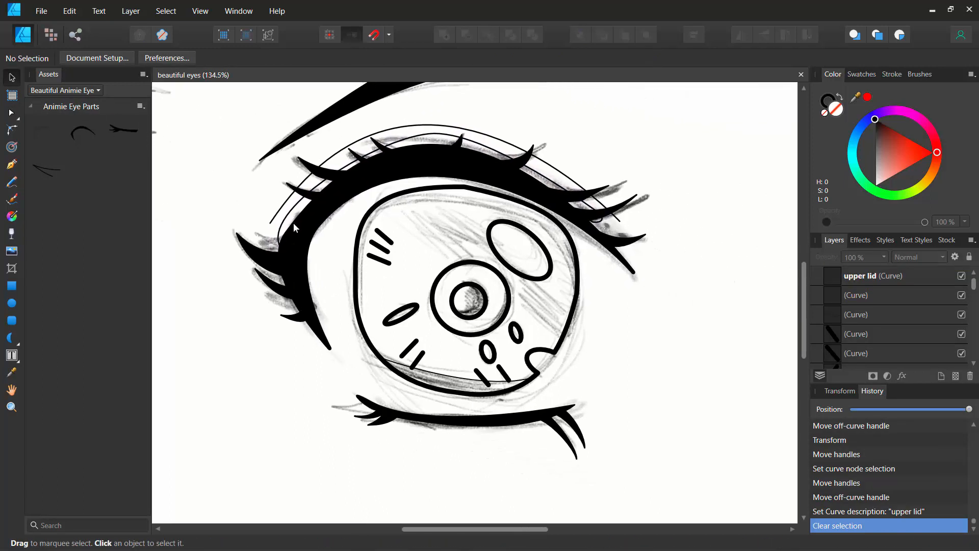
pyautogui.click(366, 229)
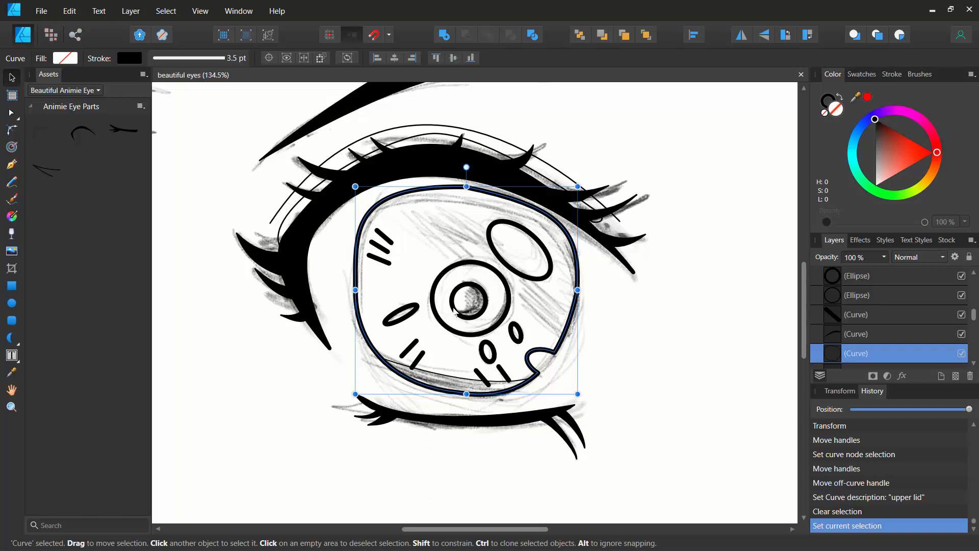
pyautogui.click(12, 218)
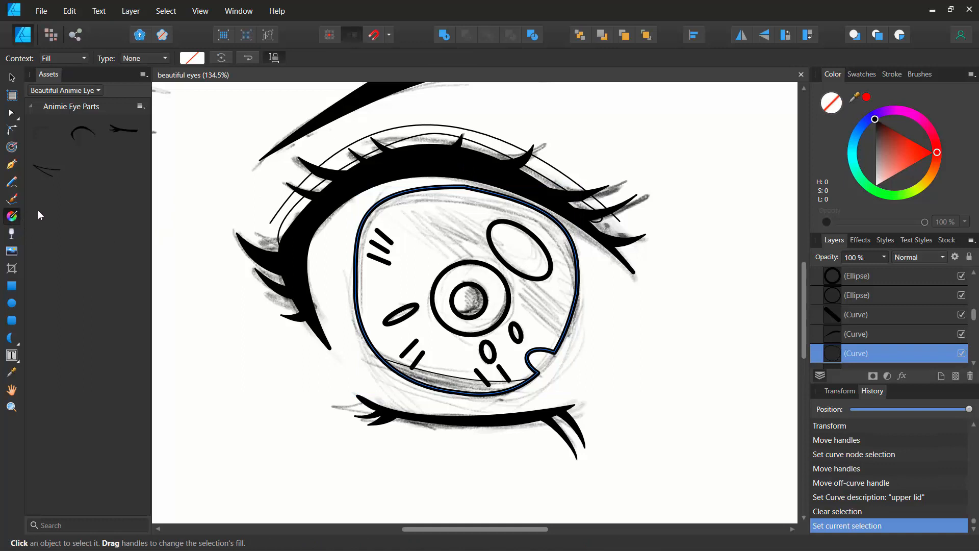
pyautogui.click(147, 58)
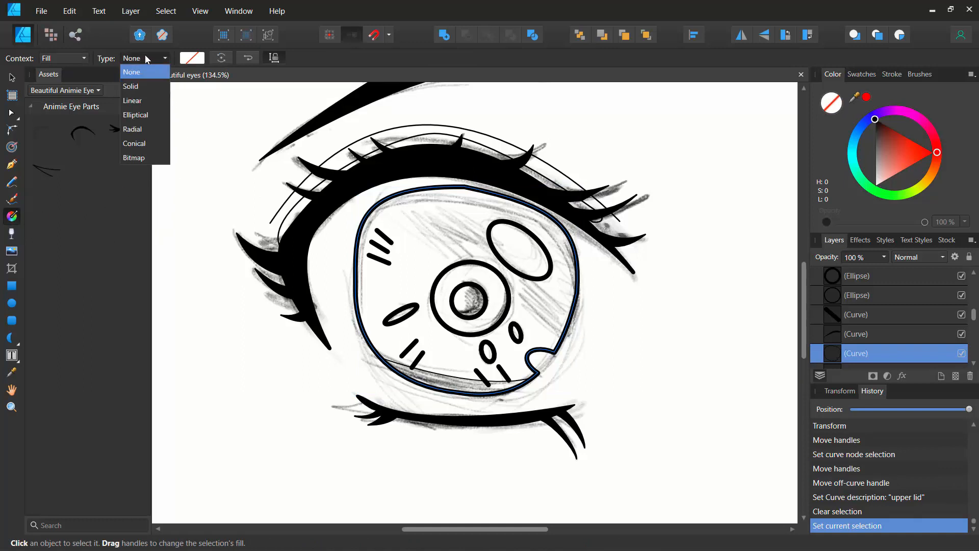
pyautogui.click(134, 102)
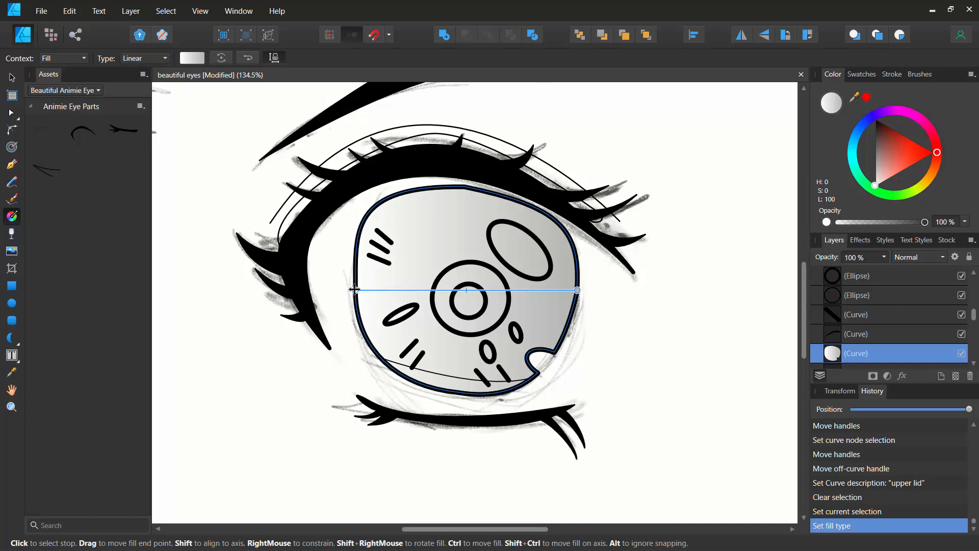
# Turn the iris gradient nearly vertical, with its white start at the iris's bottom edge and its grey end at the top edge
pyautogui.moveTo(355, 290); pyautogui.dragTo(437, 391)
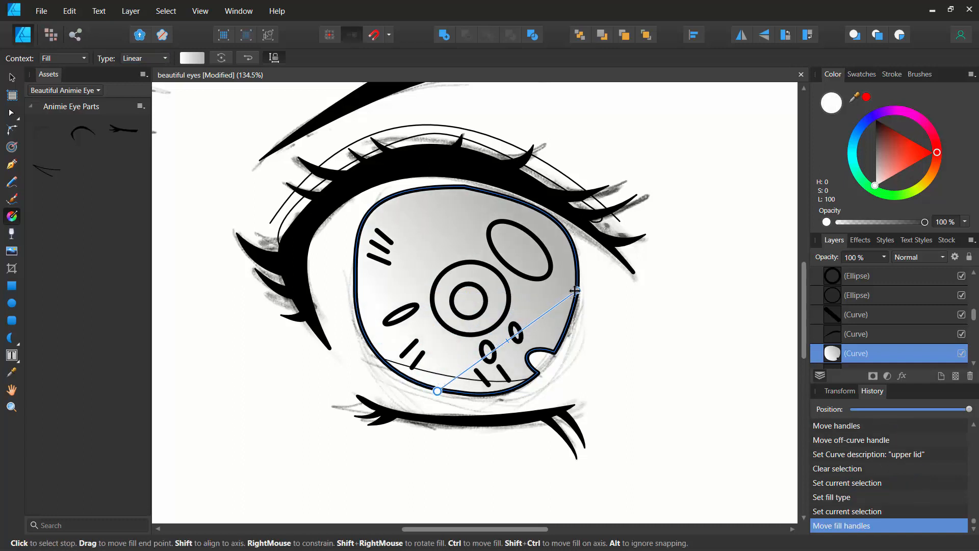
pyautogui.moveTo(577, 290); pyautogui.dragTo(472, 191)
pyautogui.moveTo(434, 390); pyautogui.dragTo(463, 396)
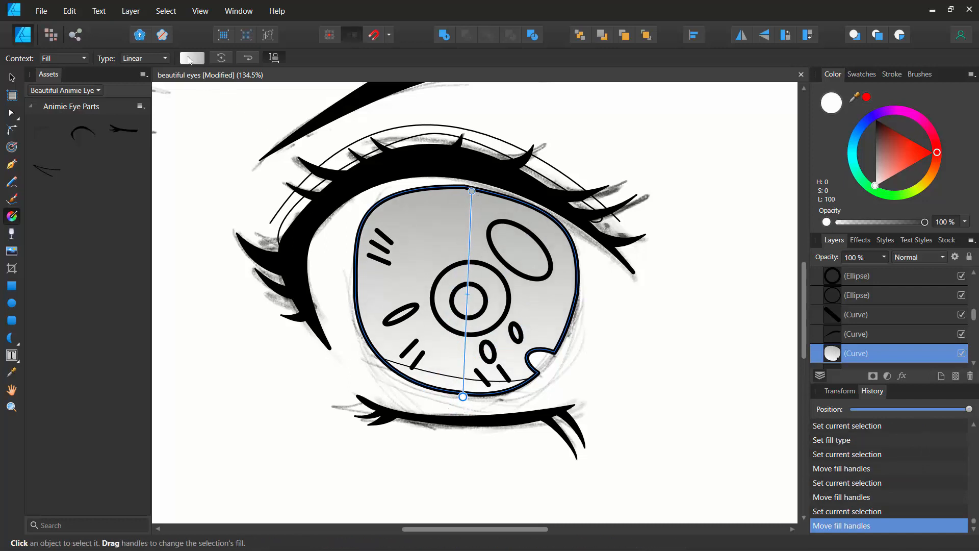
# Set the iris gradient's start stop to a saturated purple with H 252, S 100, L 50
pyautogui.click(191, 60)
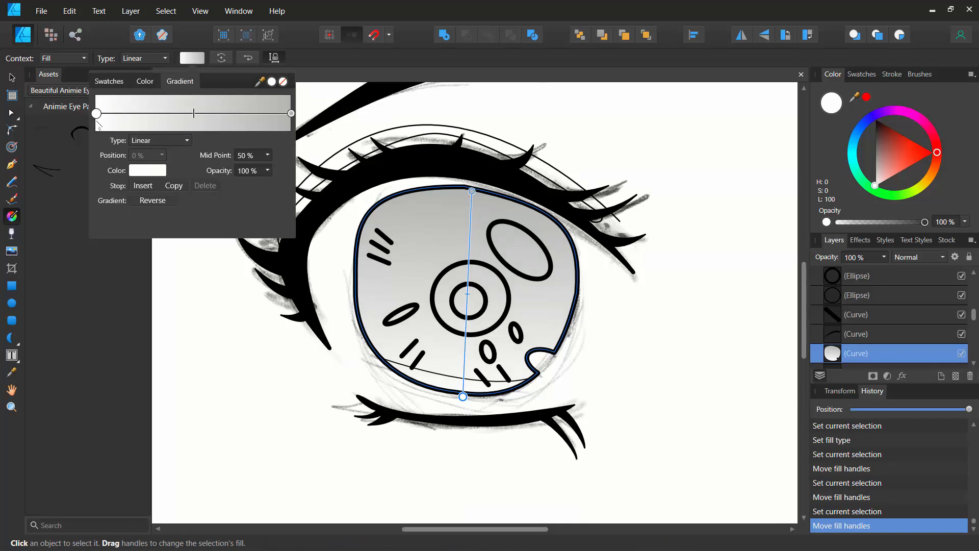
pyautogui.click(97, 114)
pyautogui.click(148, 172)
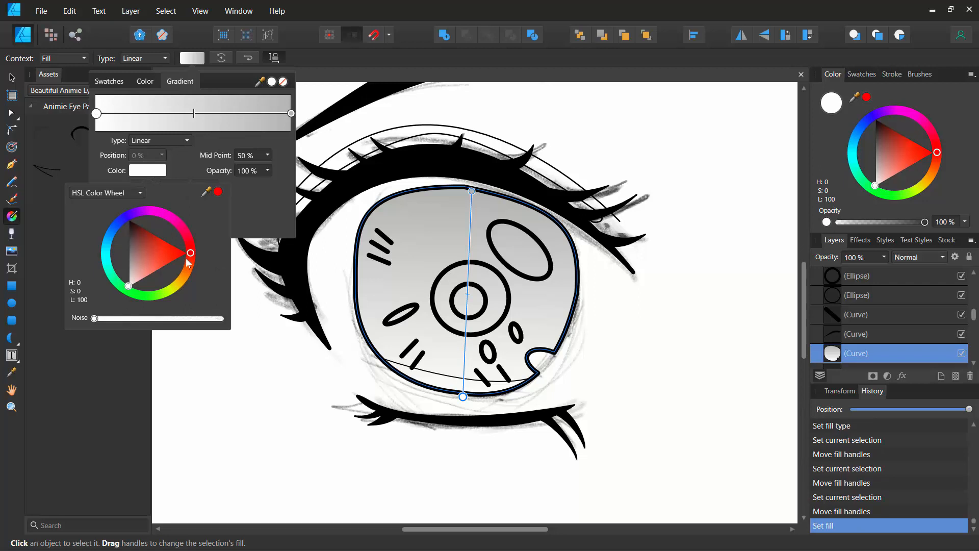
pyautogui.click(135, 216)
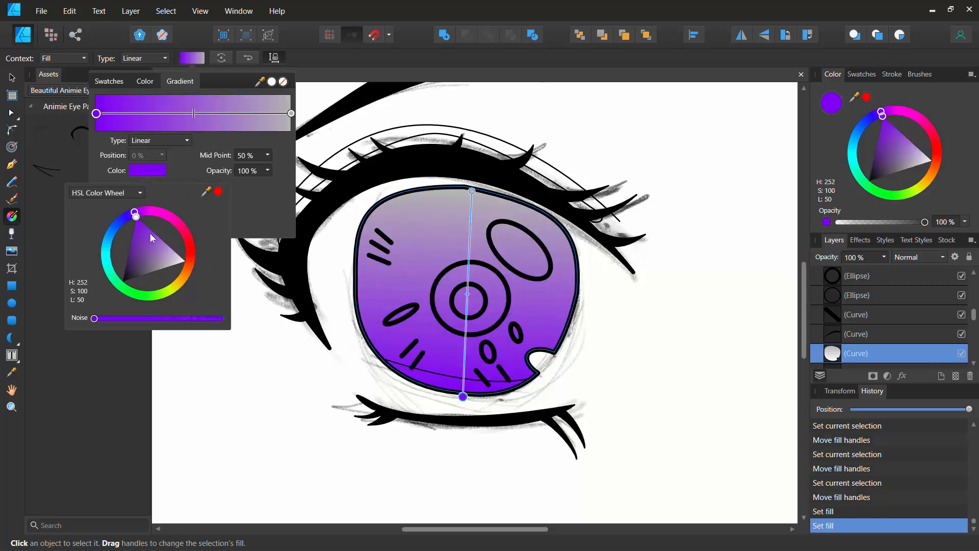
# Recolor the iris gradient's start stop to a pale pinkish lilac with H 267, S 28, L 81
pyautogui.moveTo(163, 261); pyautogui.dragTo(158, 262)
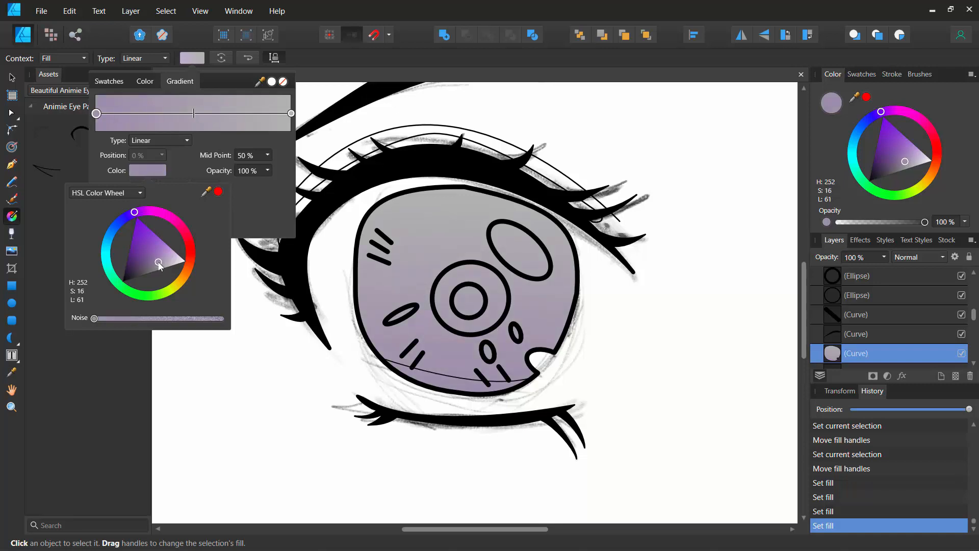
pyautogui.moveTo(146, 213); pyautogui.dragTo(146, 210)
pyautogui.moveTo(153, 264); pyautogui.dragTo(171, 271)
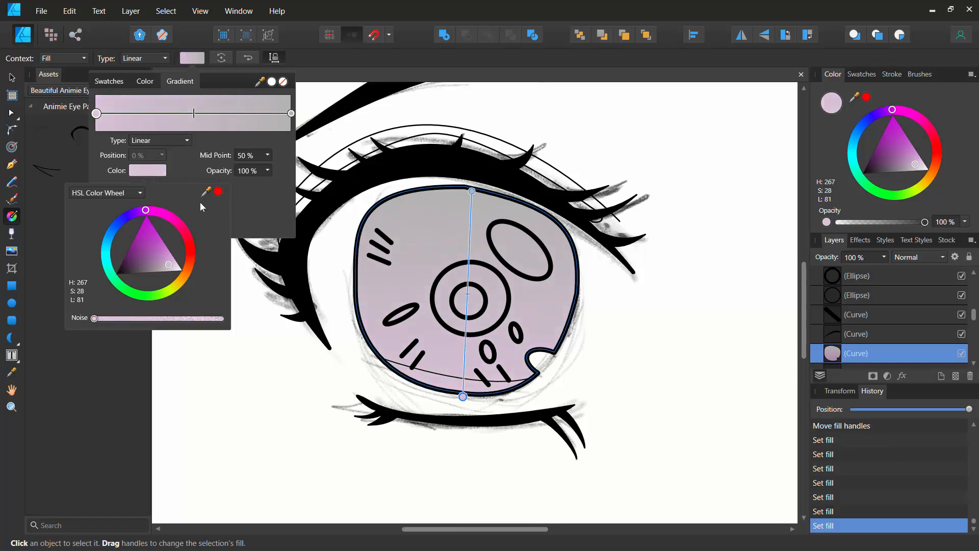
# Change the iris gradient's grey end stop to a dark burgundy-magenta
pyautogui.click(292, 113)
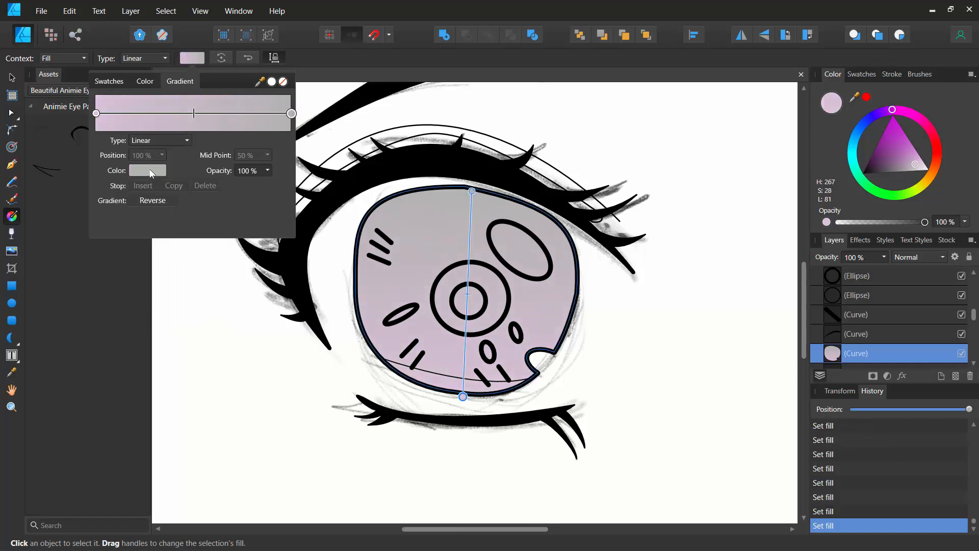
pyautogui.click(152, 171)
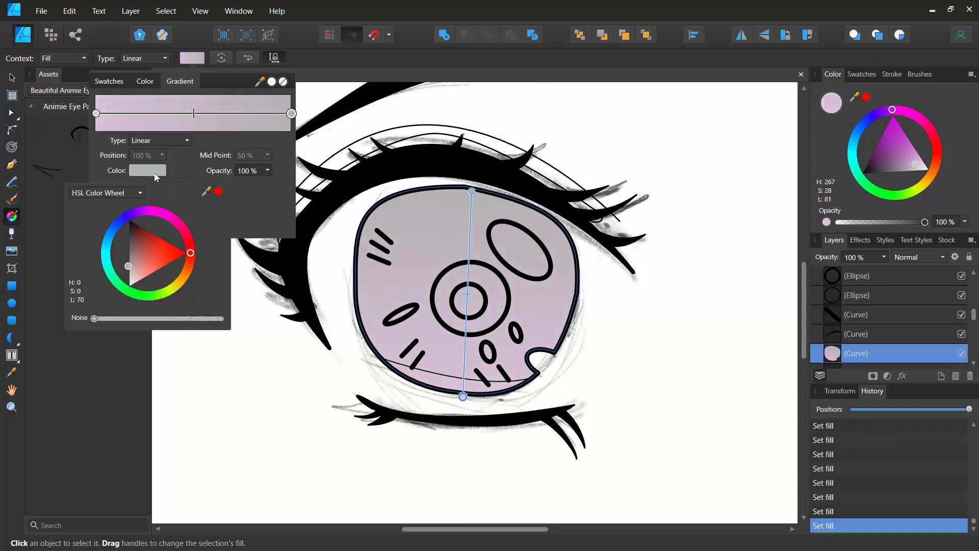
pyautogui.click(148, 210)
pyautogui.moveTo(145, 233); pyautogui.dragTo(124, 259)
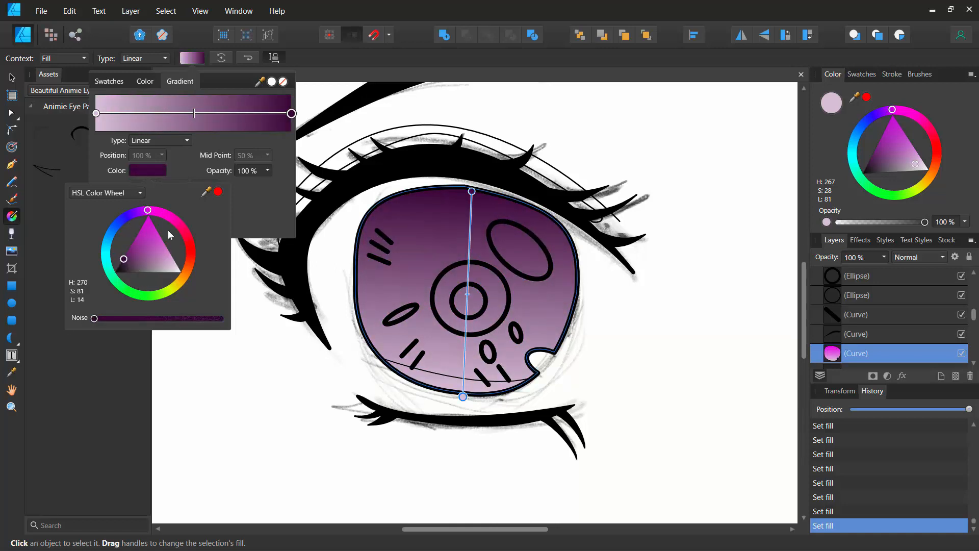
pyautogui.moveTo(148, 209); pyautogui.dragTo(171, 216)
# Add a middle stop at 42 % to the iris gradient and color it red with H 339, S 54, L 48
pyautogui.click(178, 113)
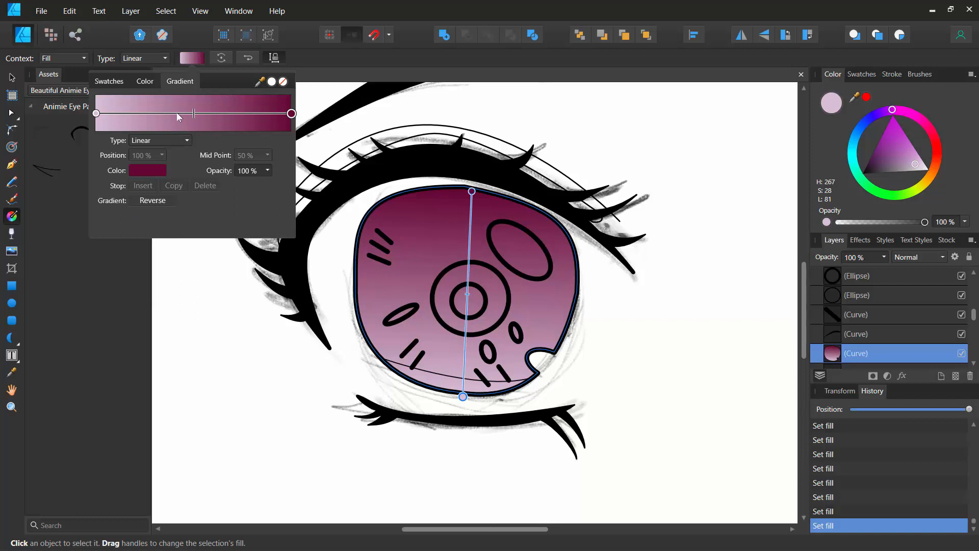
pyautogui.click(178, 113)
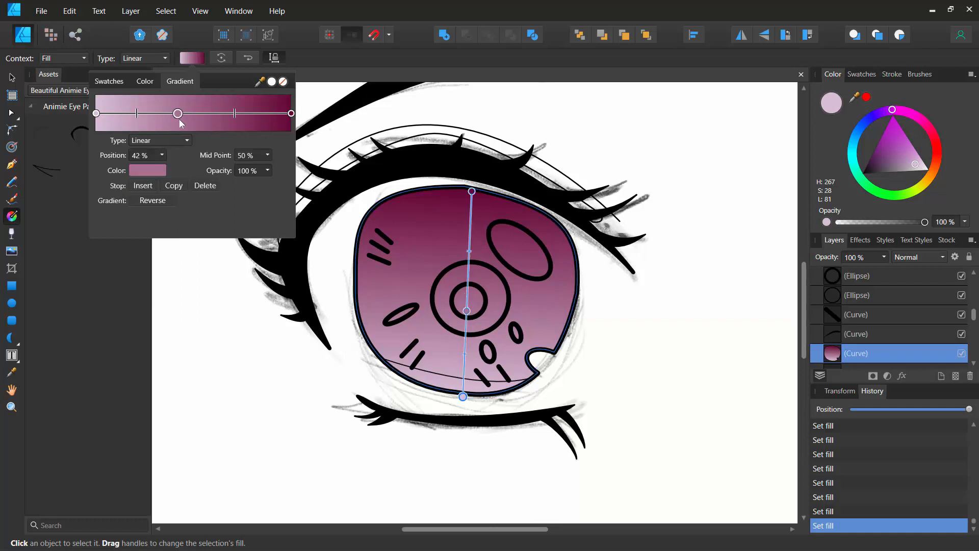
pyautogui.click(151, 171)
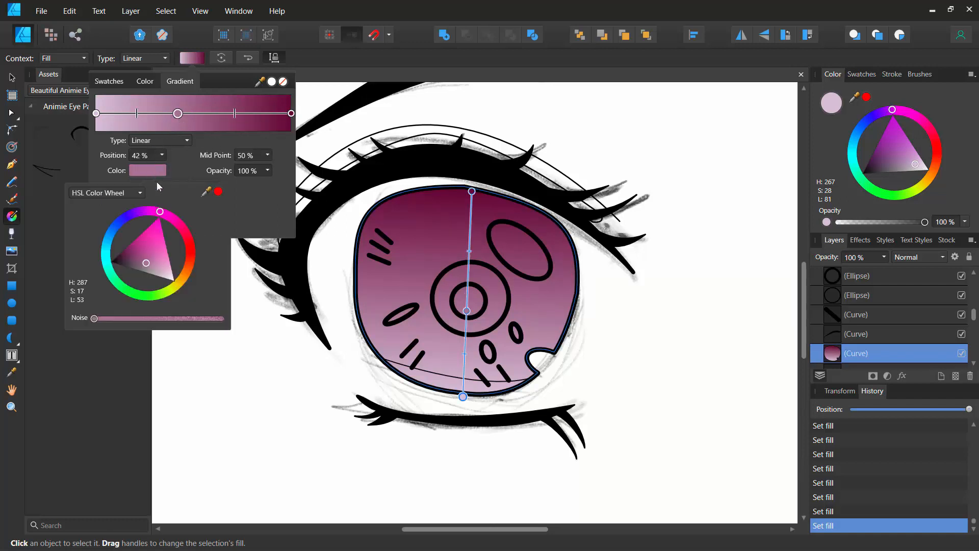
pyautogui.moveTo(163, 214); pyautogui.dragTo(156, 247)
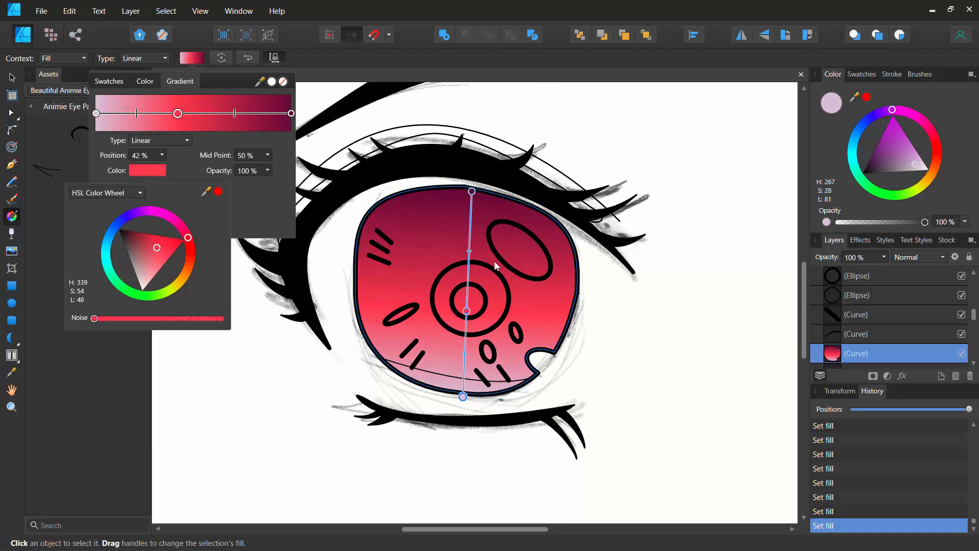
# Shift the iris gradient's upper midpoint down slightly, nudge the lower midpoint, and raise the pale start handle a little above the iris's bottom edge
pyautogui.moveTo(468, 250)
pyautogui.mouseDown()
pyautogui.moveTo(464, 197)
pyautogui.moveTo(468, 286)
pyautogui.moveTo(466, 230)
pyautogui.moveTo(471, 283)
pyautogui.moveTo(468, 240)
pyautogui.moveTo(470, 278)
pyautogui.moveTo(469, 269)
pyautogui.mouseUp()
pyautogui.moveTo(465, 354)
pyautogui.mouseDown()
pyautogui.moveTo(468, 377)
pyautogui.moveTo(464, 353)
pyautogui.mouseUp()
pyautogui.moveTo(463, 397)
pyautogui.mouseDown()
pyautogui.moveTo(464, 454)
pyautogui.moveTo(463, 356)
pyautogui.moveTo(463, 379)
pyautogui.mouseUp()
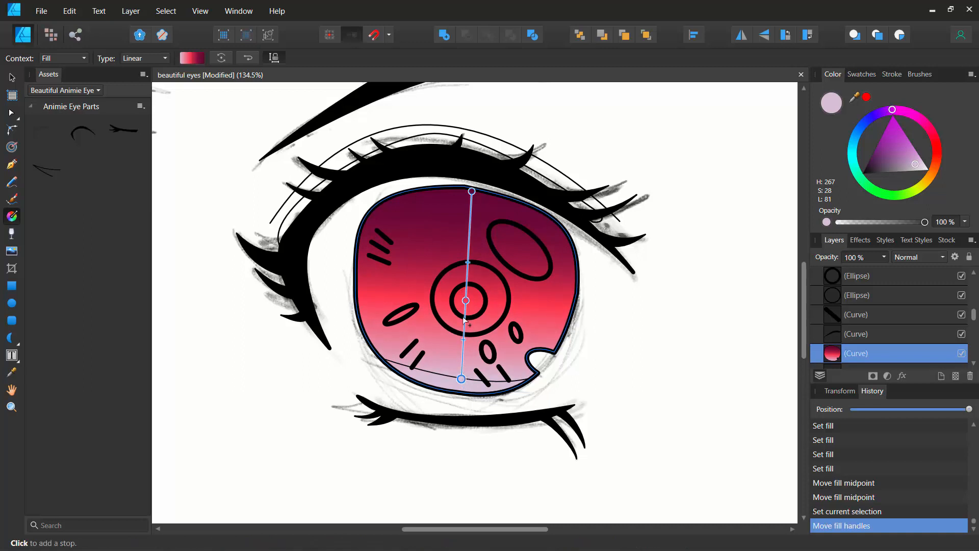
# Fill the large oval highlight in the iris's upper right with white, remove its stroke and deselect it
pyautogui.click(11, 78)
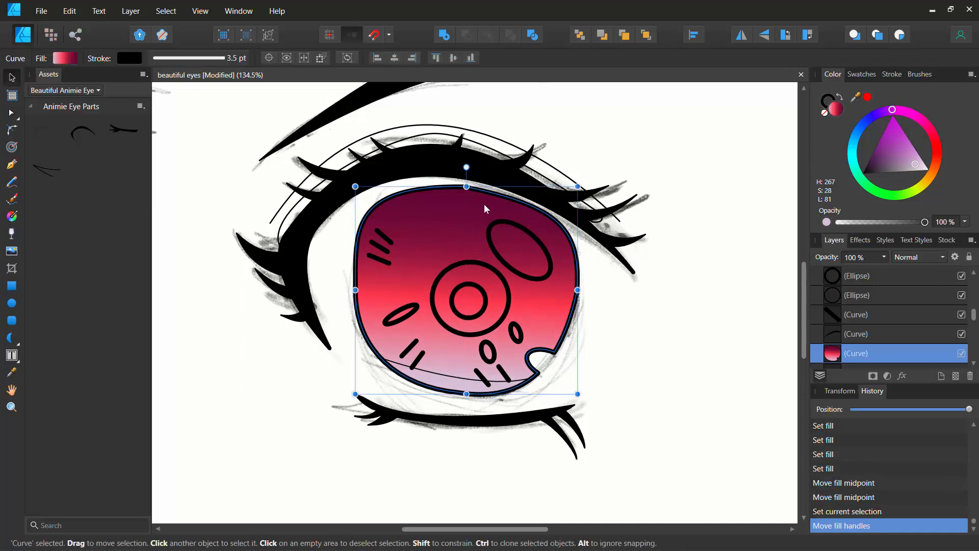
pyautogui.click(492, 226)
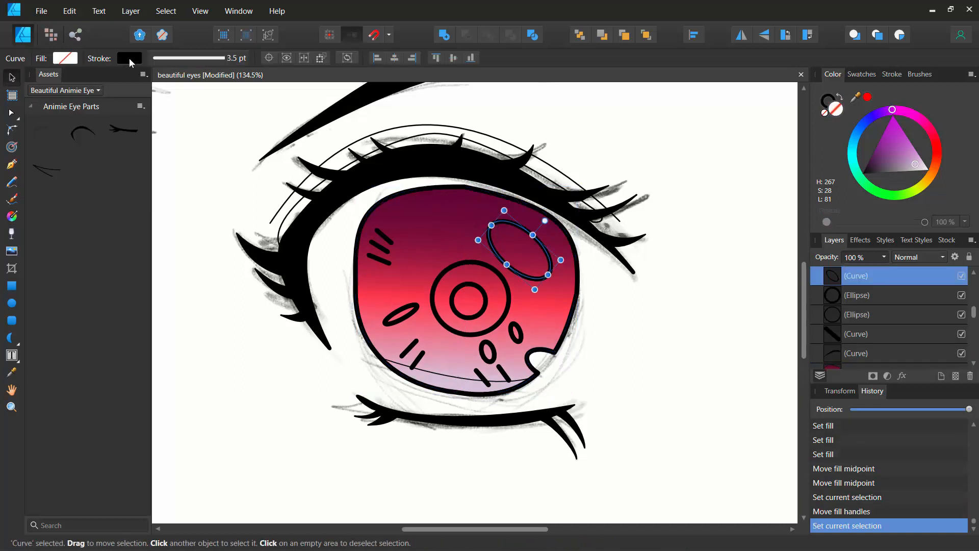
pyautogui.click(62, 60)
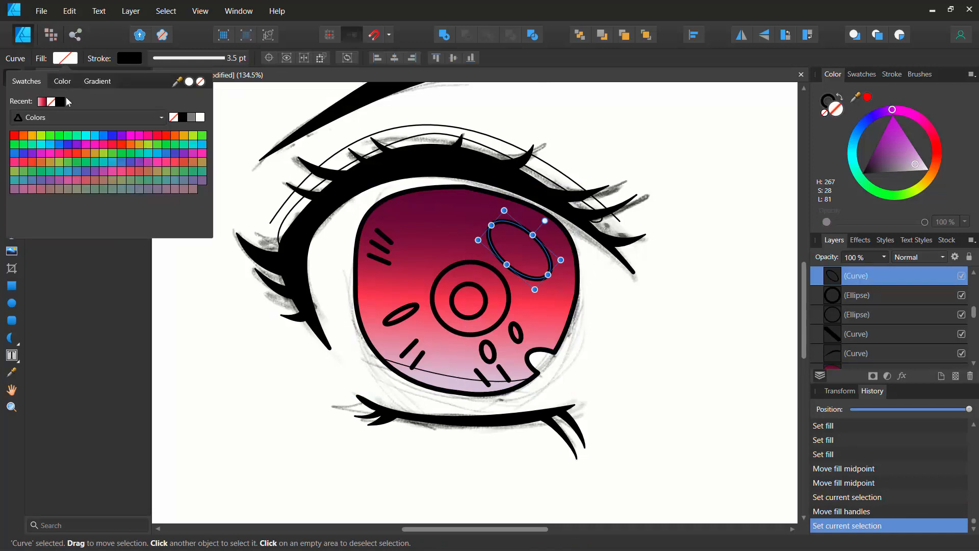
pyautogui.click(200, 117)
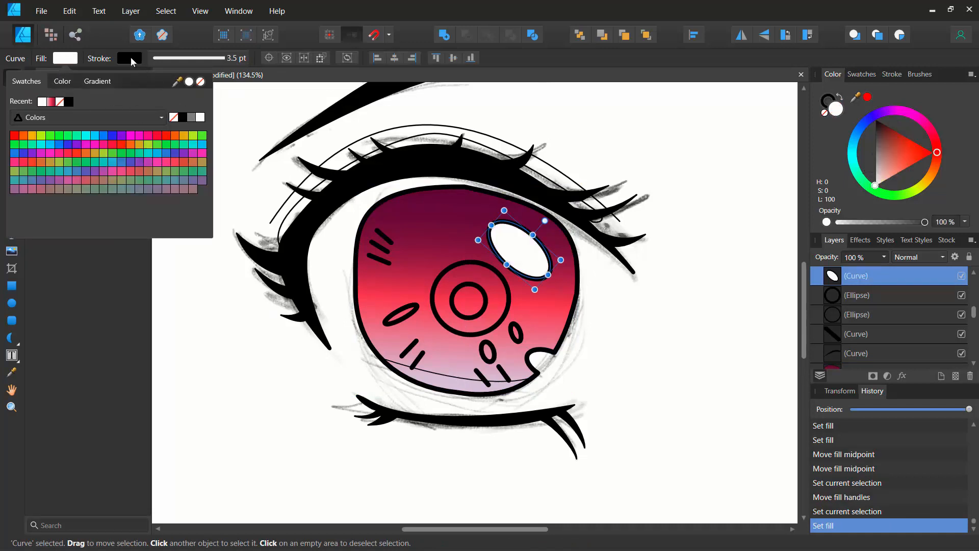
pyautogui.click(130, 59)
pyautogui.click(220, 82)
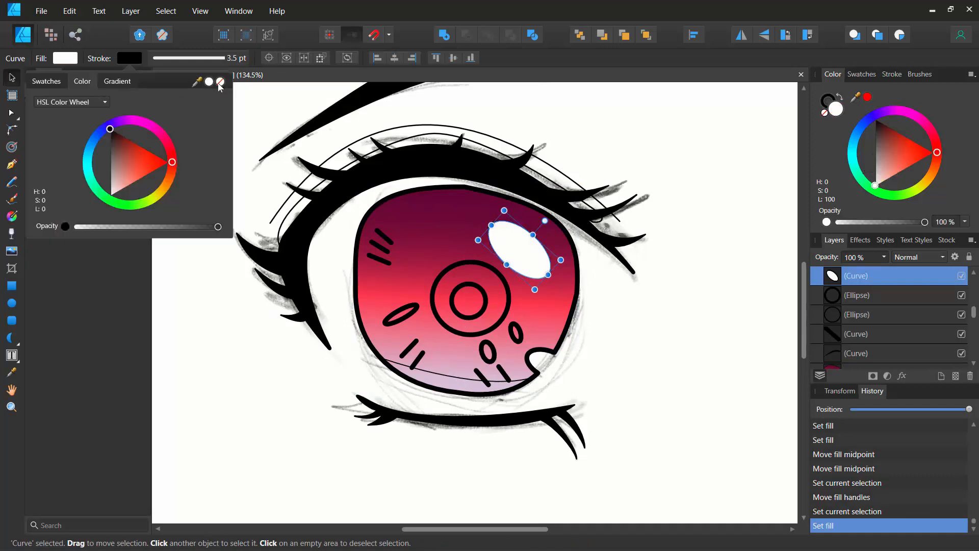
pyautogui.click(220, 83)
pyautogui.click(280, 352)
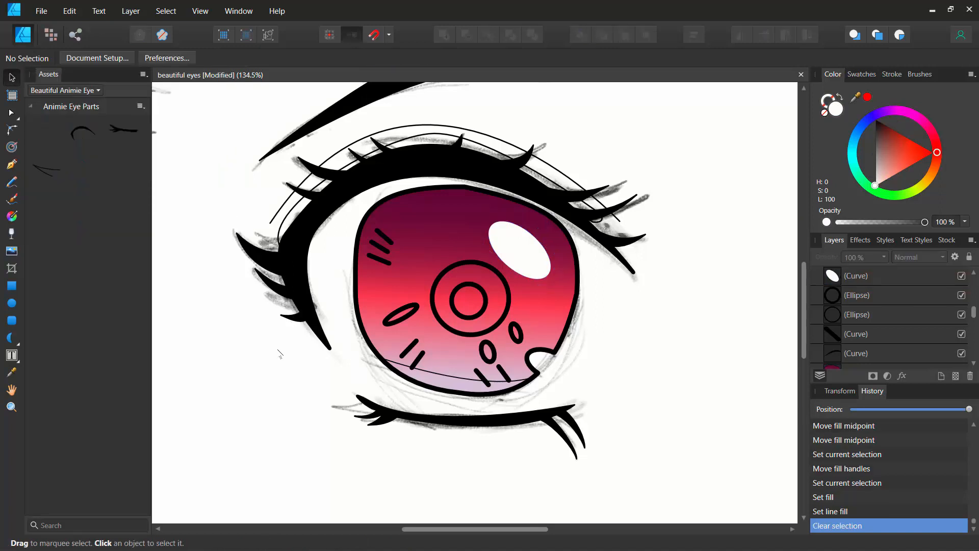
# Give the narrow slanted highlight at the iris's lower left a white fill and no stroke
pyautogui.click(406, 317)
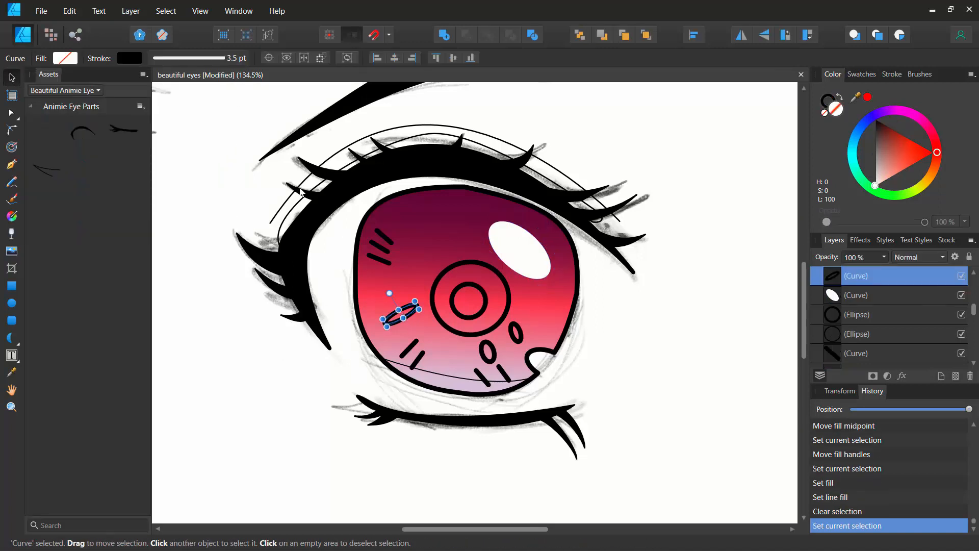
pyautogui.click(67, 58)
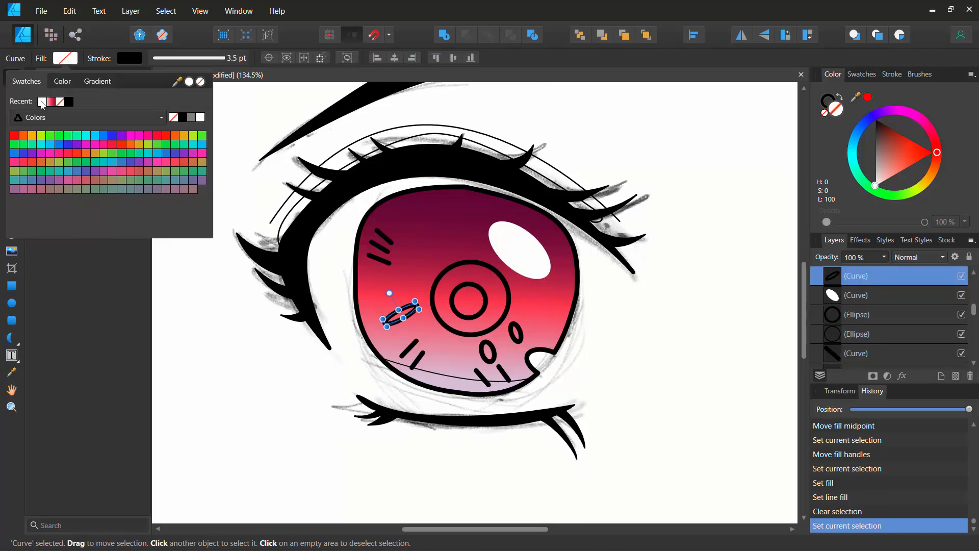
pyautogui.click(42, 102)
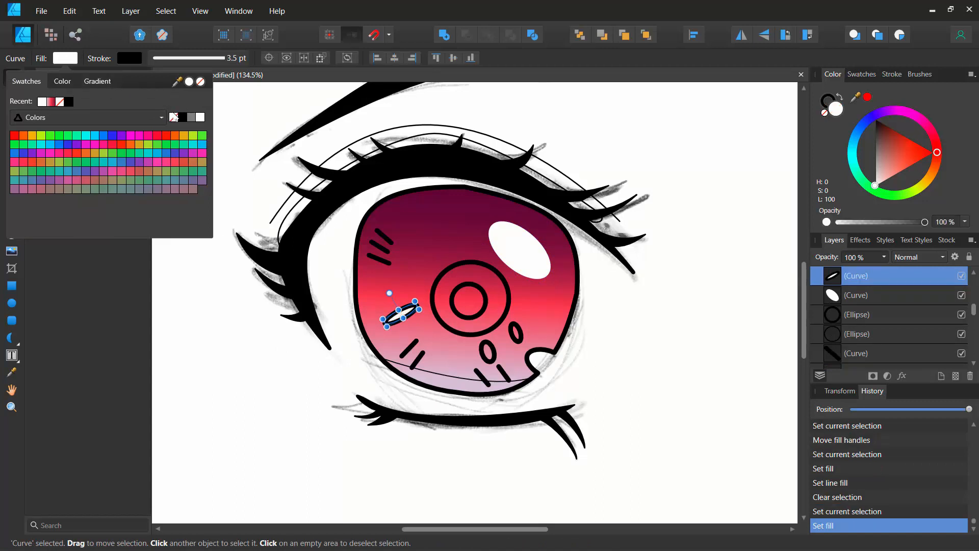
pyautogui.click(174, 117)
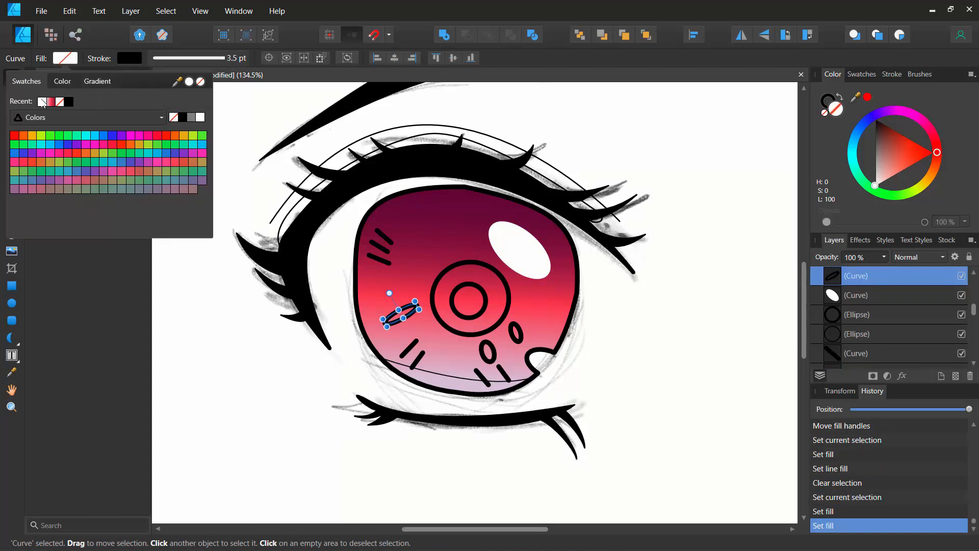
pyautogui.click(42, 101)
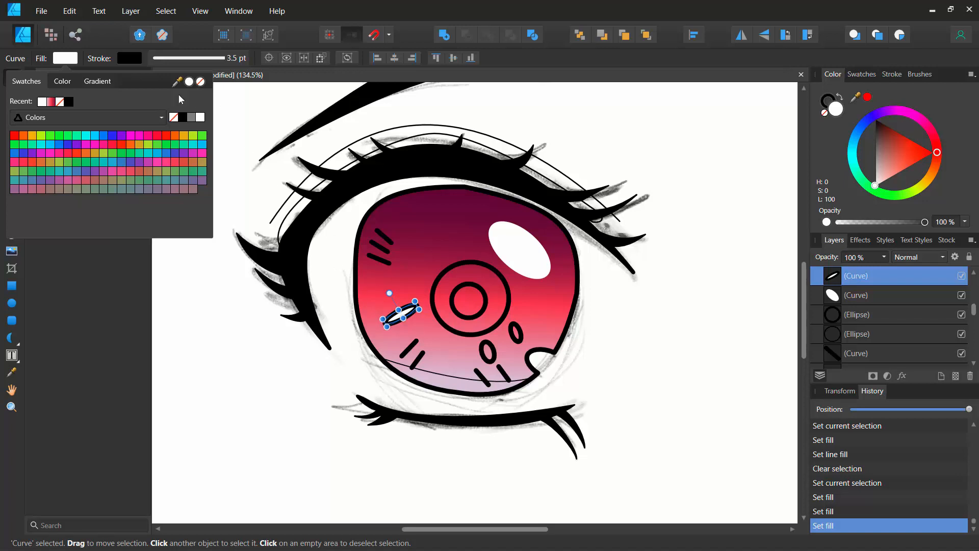
pyautogui.click(128, 56)
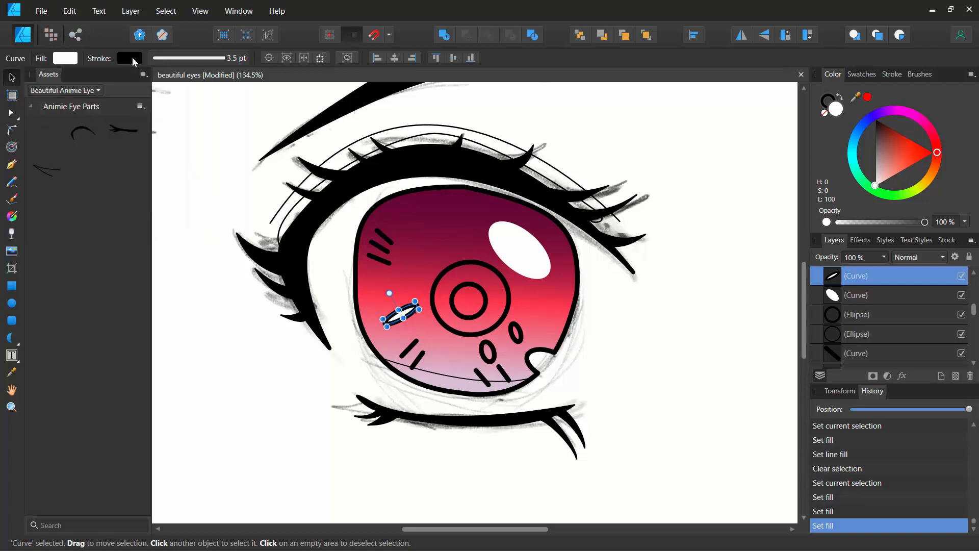
pyautogui.click(133, 57)
pyautogui.click(222, 84)
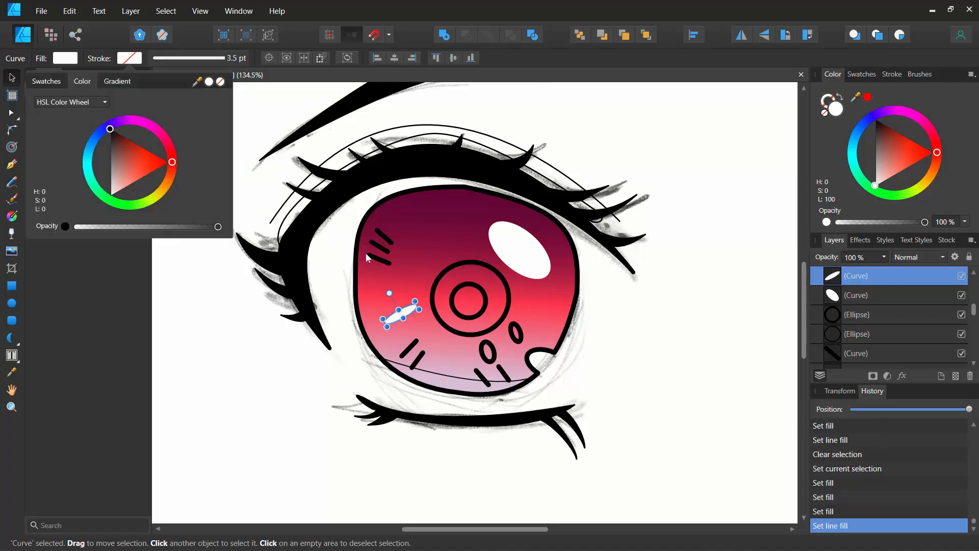
# Give the small ellipse just below the pupil rings a white fill and no stroke
pyautogui.click(490, 349)
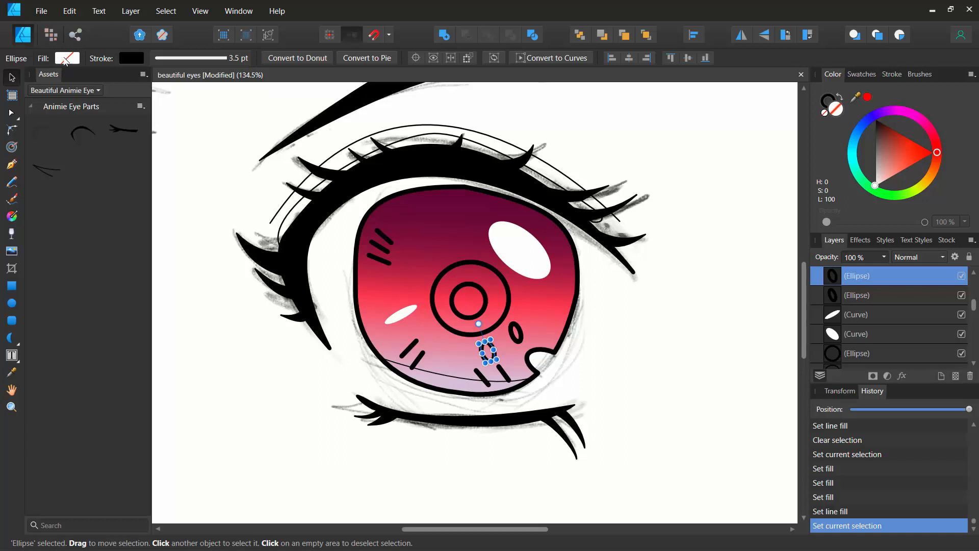
pyautogui.click(68, 59)
pyautogui.click(40, 102)
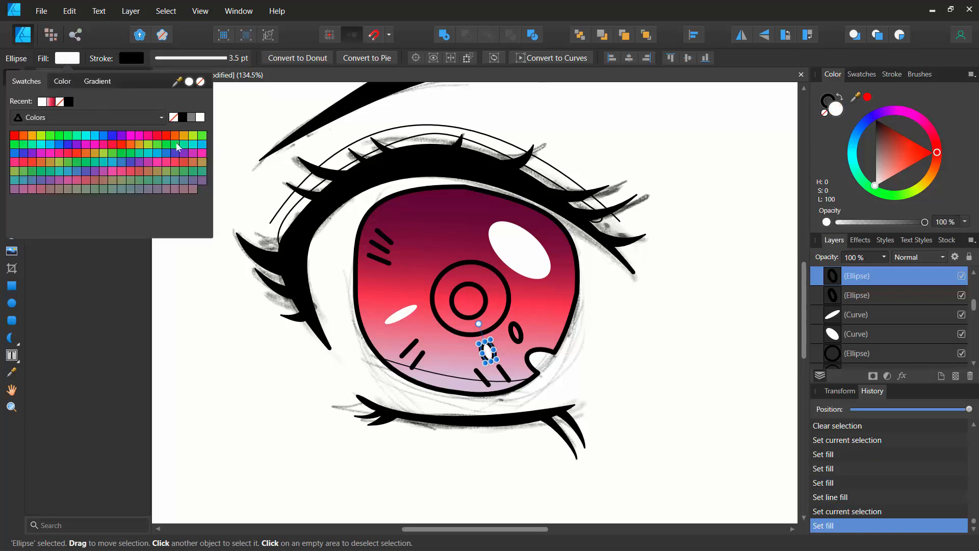
pyautogui.click(132, 59)
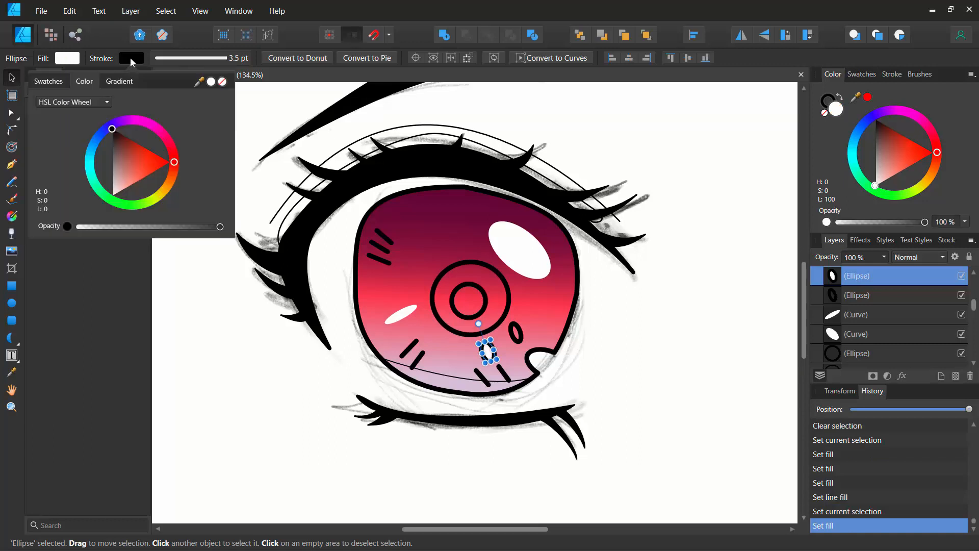
pyautogui.click(223, 84)
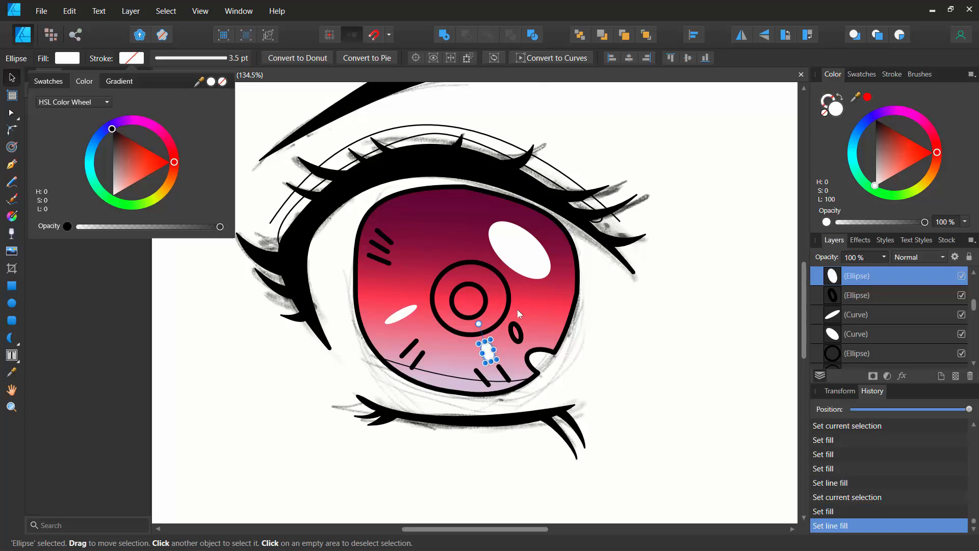
# Fill the other small ellipse, to the lower right of the pupil rings, with white, remove its stroke and deselect it
pyautogui.click(518, 332)
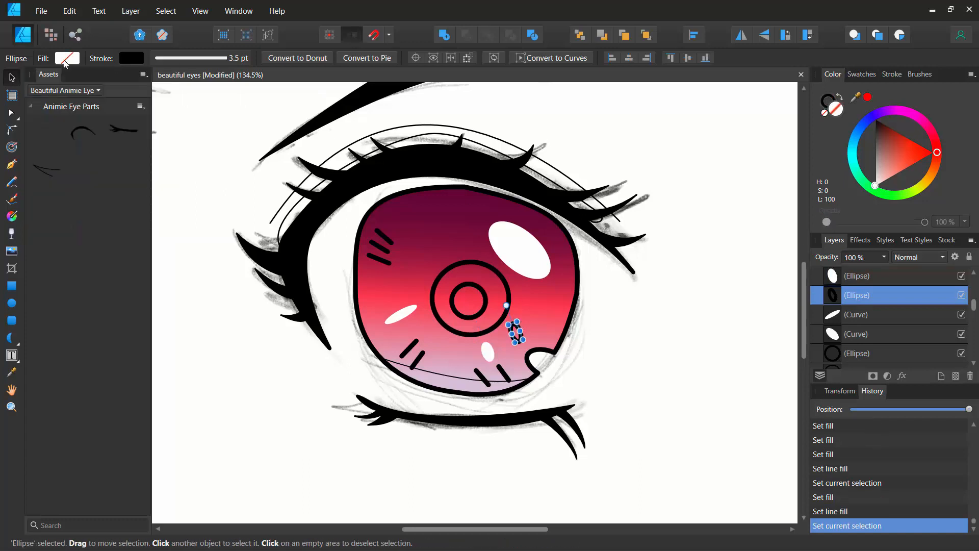
pyautogui.click(67, 58)
pyautogui.click(44, 102)
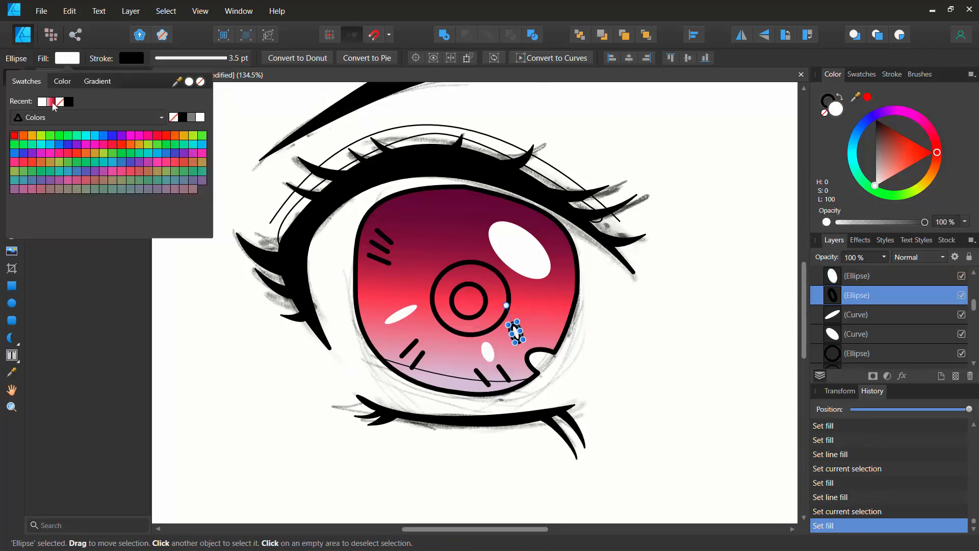
pyautogui.click(129, 57)
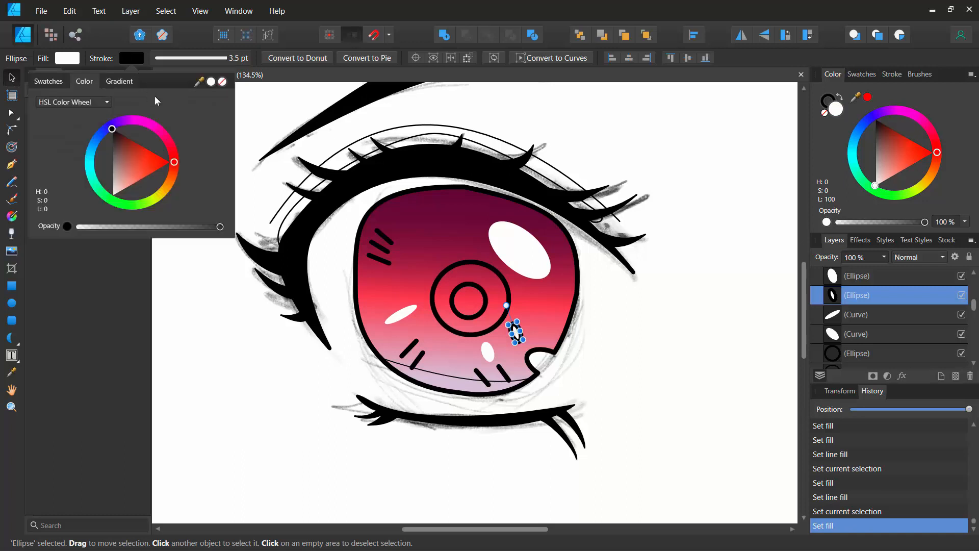
pyautogui.click(223, 81)
pyautogui.click(288, 359)
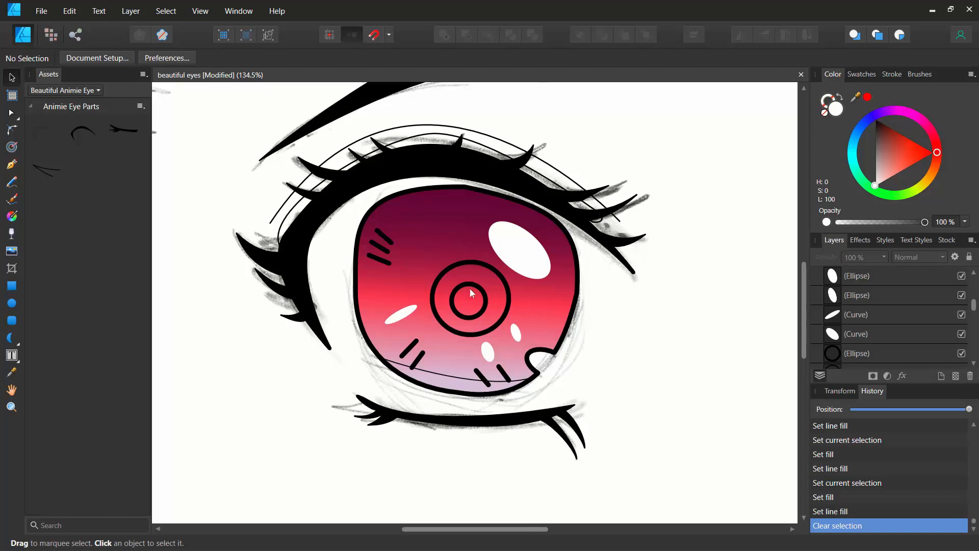
# Fill the small inner pupil circle with black, remove its stroke and deselect it
pyautogui.click(457, 287)
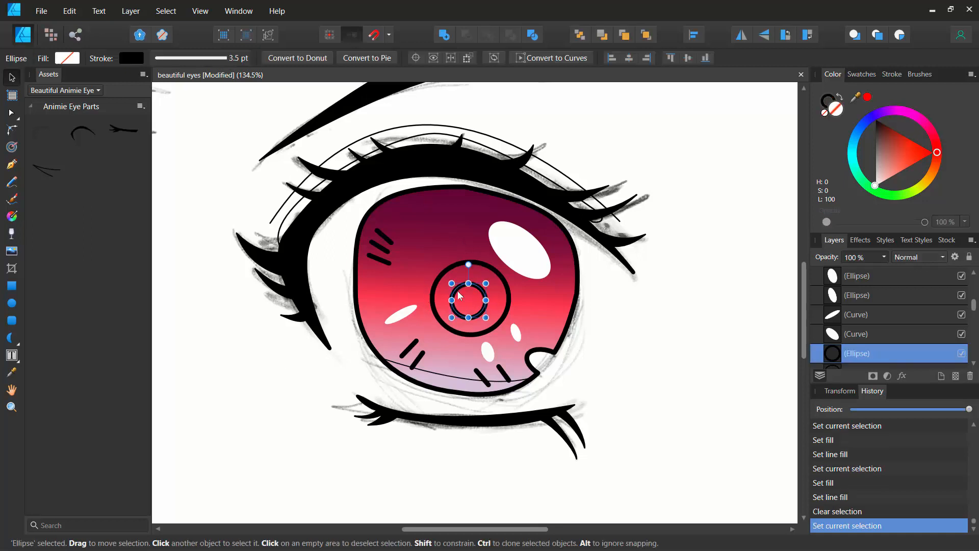
pyautogui.click(60, 58)
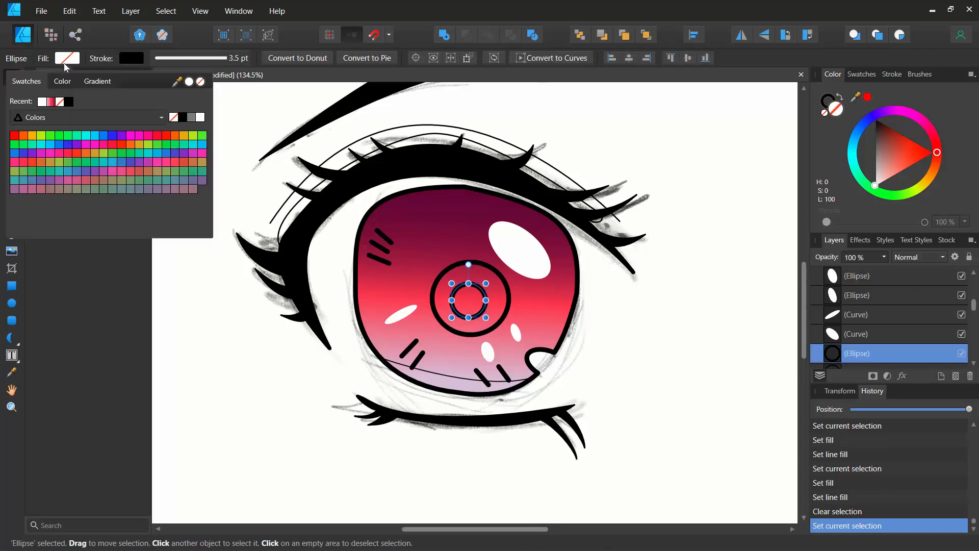
pyautogui.click(69, 101)
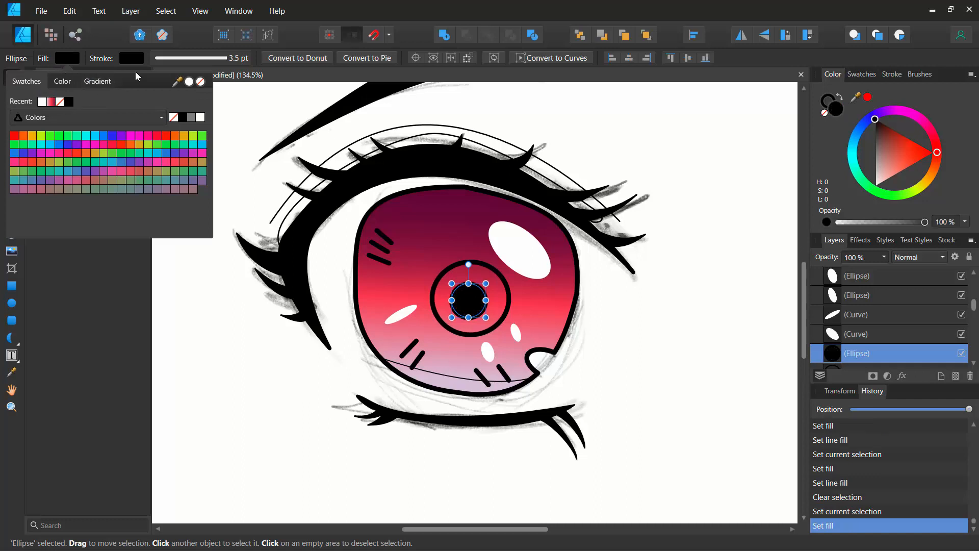
pyautogui.click(127, 59)
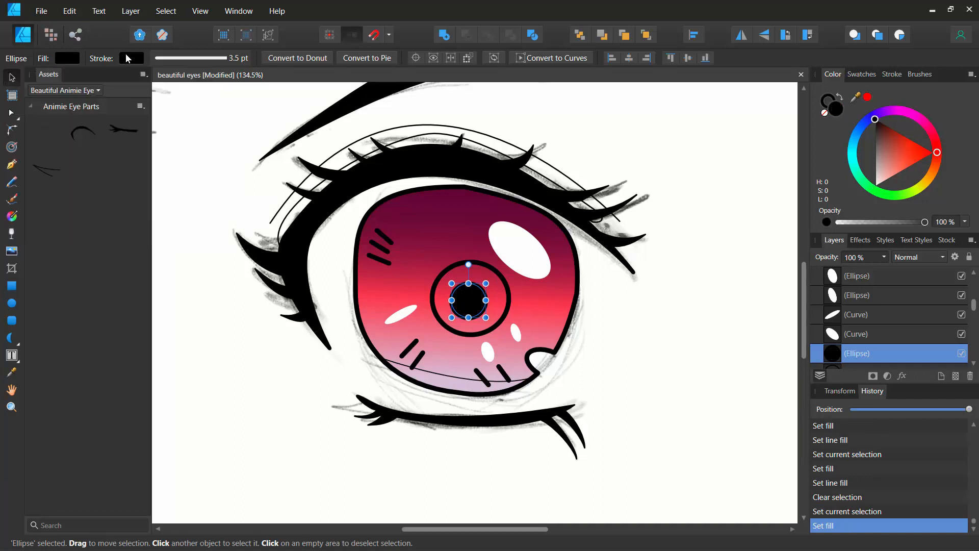
pyautogui.click(129, 57)
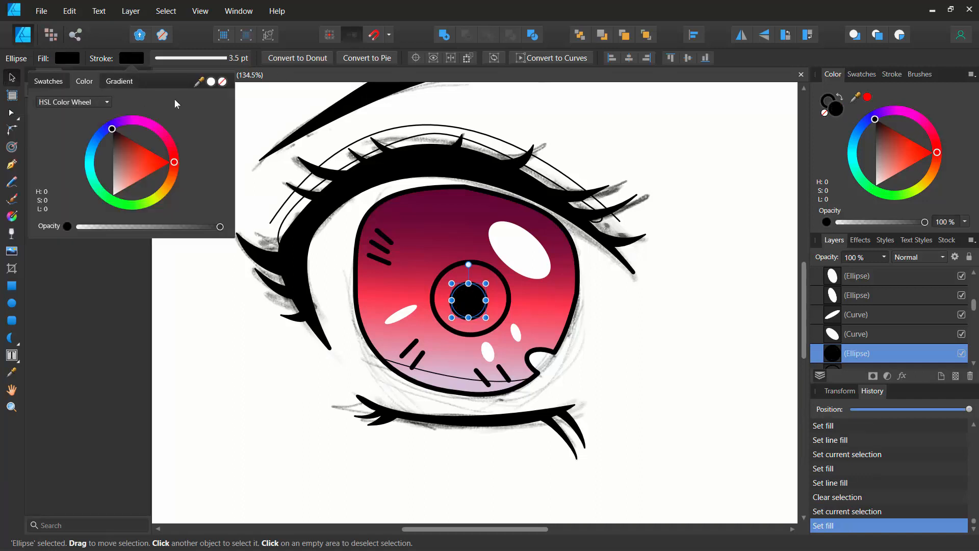
pyautogui.click(223, 82)
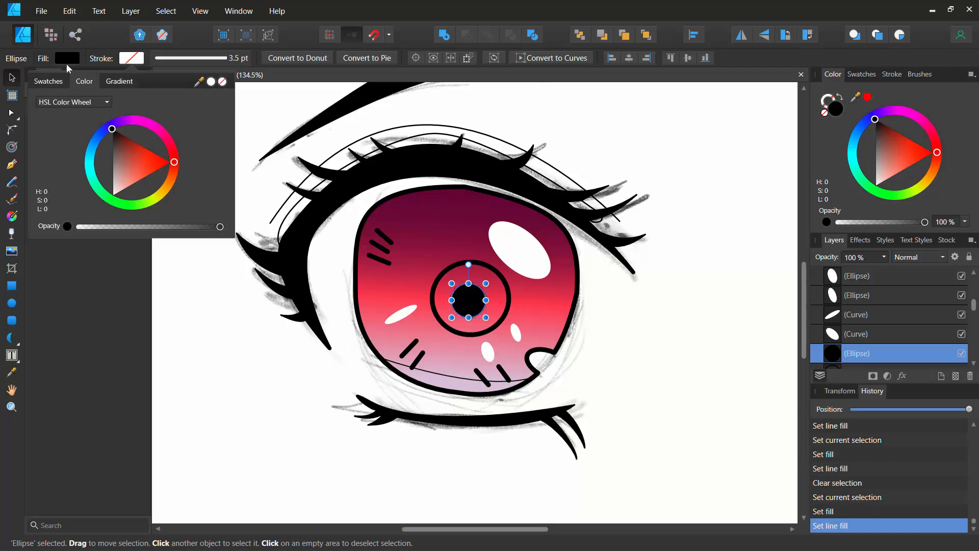
pyautogui.click(63, 58)
pyautogui.click(66, 58)
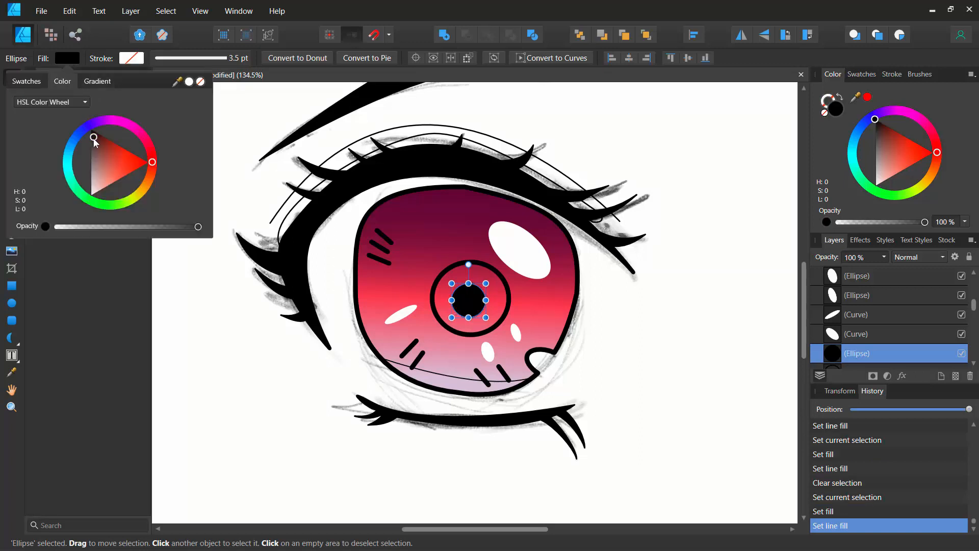
pyautogui.moveTo(94, 139); pyautogui.dragTo(82, 127)
pyautogui.click(642, 300)
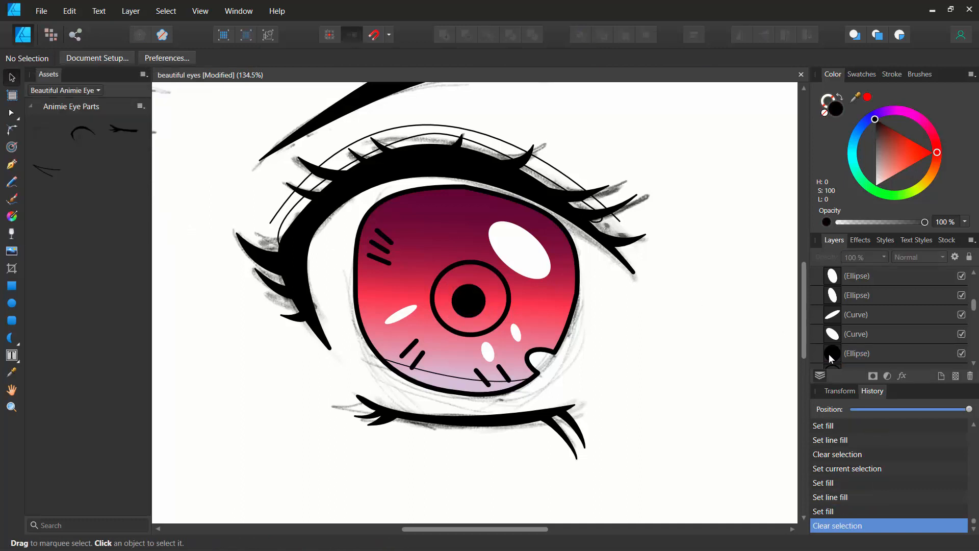
# Lower the black pupil circle's layer opacity to 53% and deselect it
pyautogui.click(830, 357)
pyautogui.click(885, 257)
pyautogui.moveTo(883, 269); pyautogui.dragTo(842, 271)
pyautogui.click(742, 255)
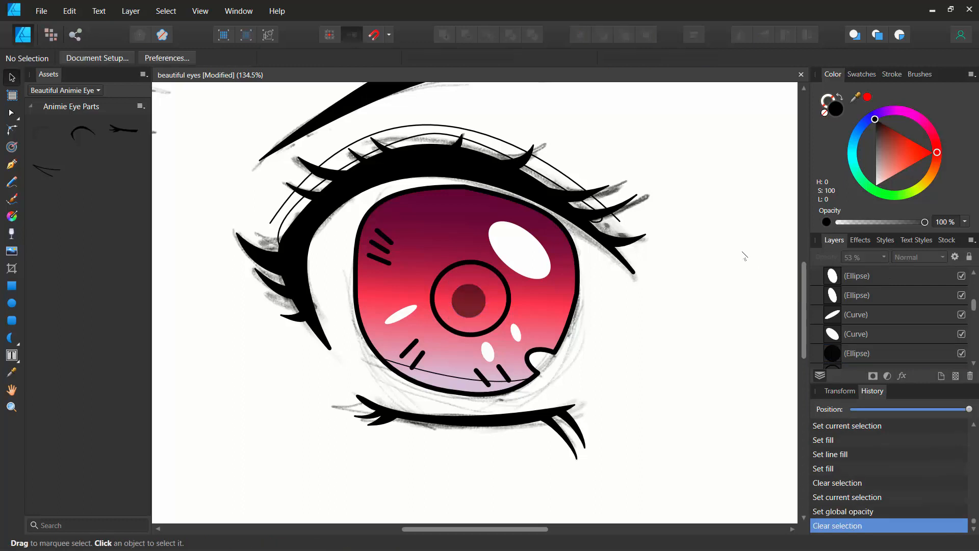
# Give the larger ring around the pupil a white stroke and no fill
pyautogui.click(457, 263)
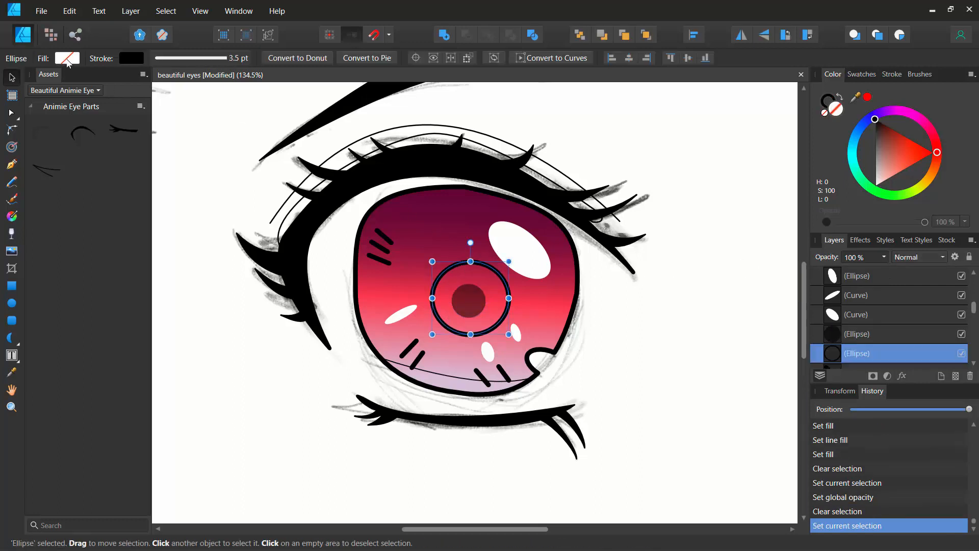
pyautogui.click(68, 59)
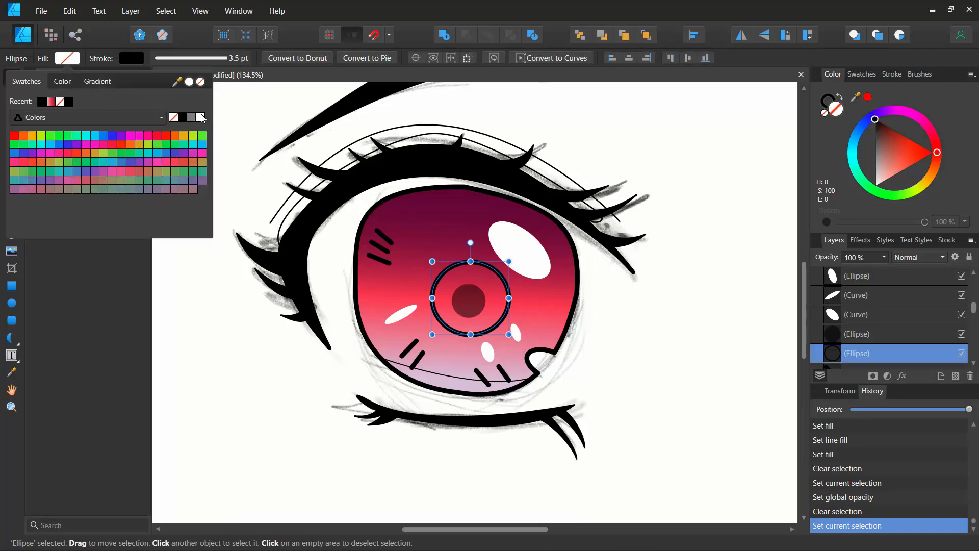
pyautogui.click(201, 117)
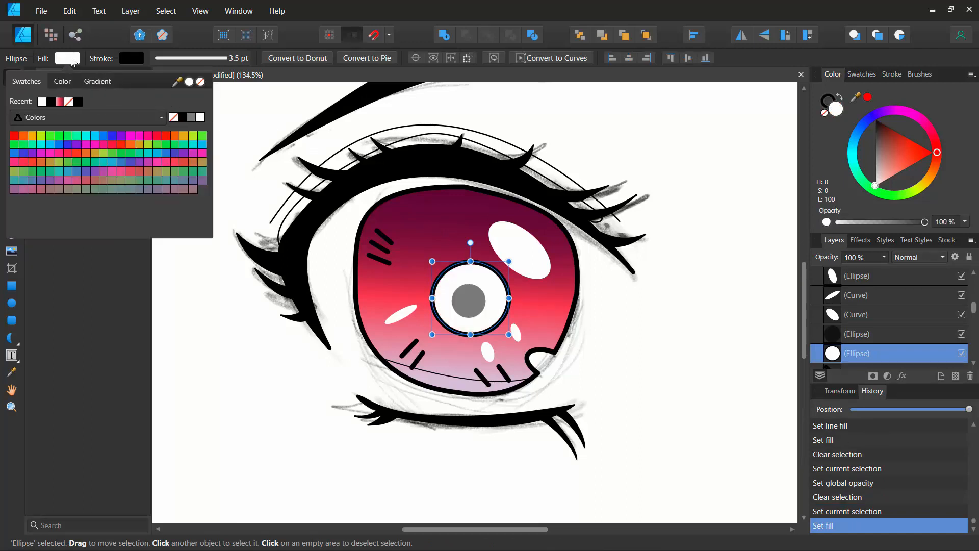
pyautogui.click(73, 61)
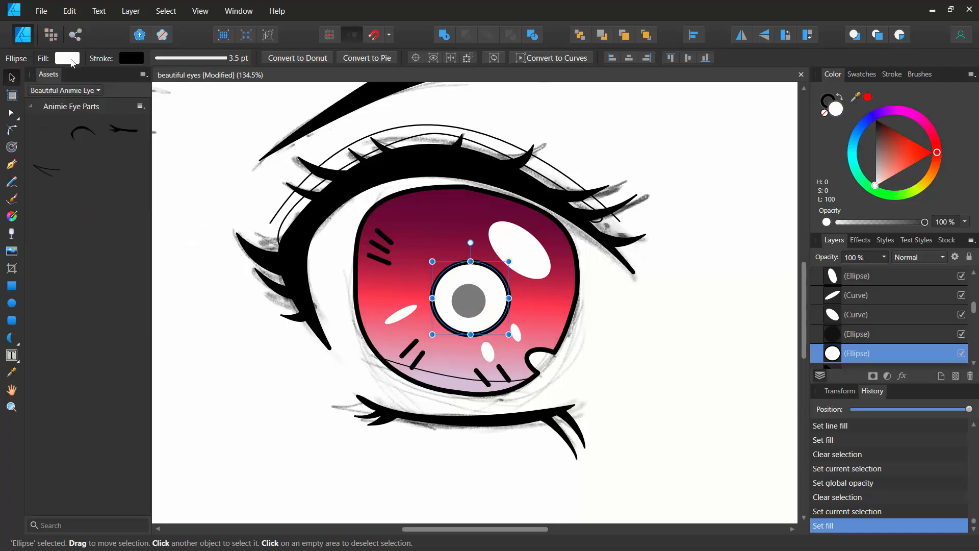
pyautogui.click(72, 59)
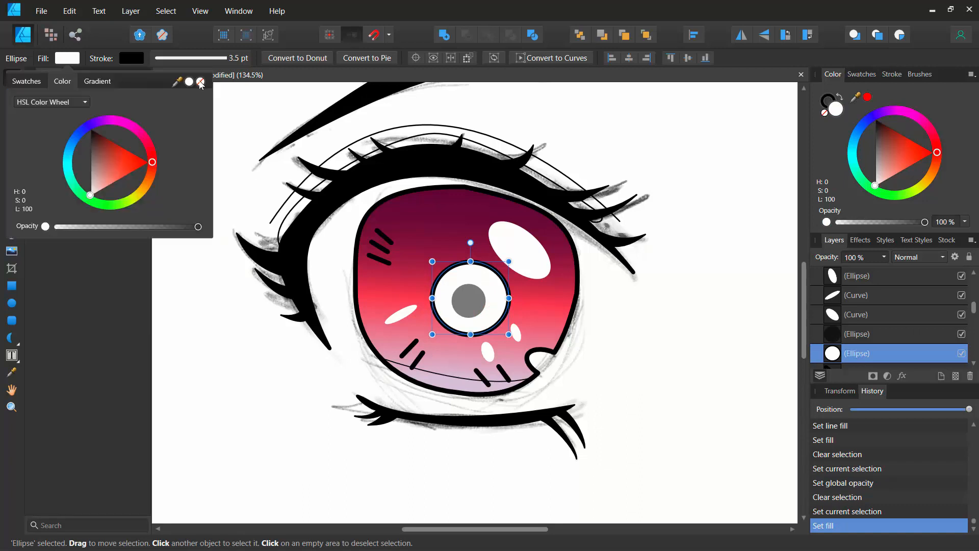
pyautogui.click(200, 83)
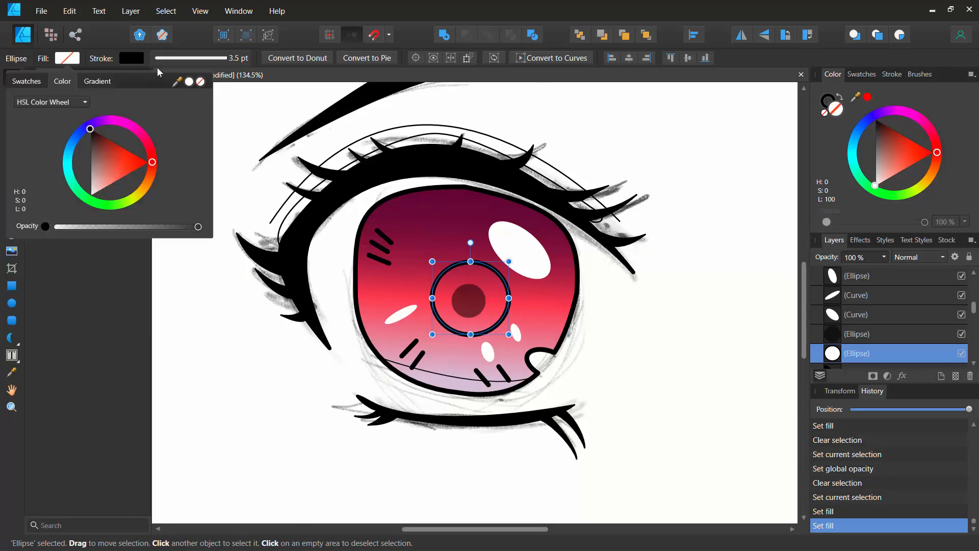
pyautogui.click(128, 58)
pyautogui.click(211, 83)
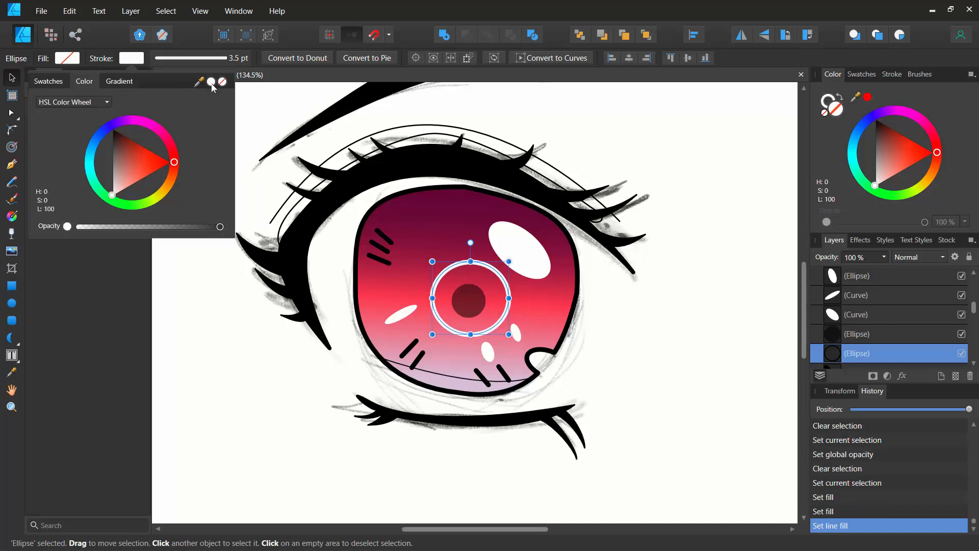
# Reduce the white pupil ring's layer opacity to 25% and deselect it
pyautogui.click(884, 257)
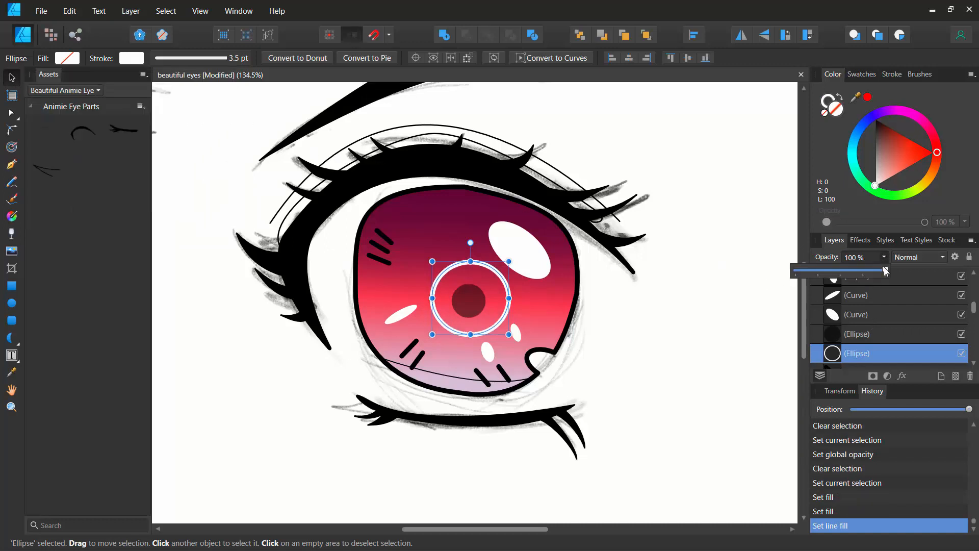
pyautogui.moveTo(886, 271); pyautogui.dragTo(819, 274)
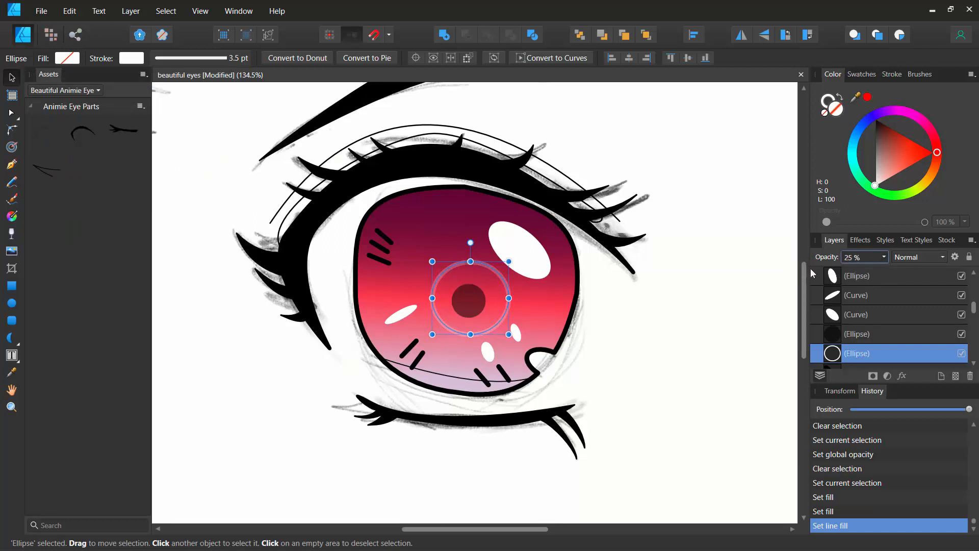
pyautogui.click(705, 267)
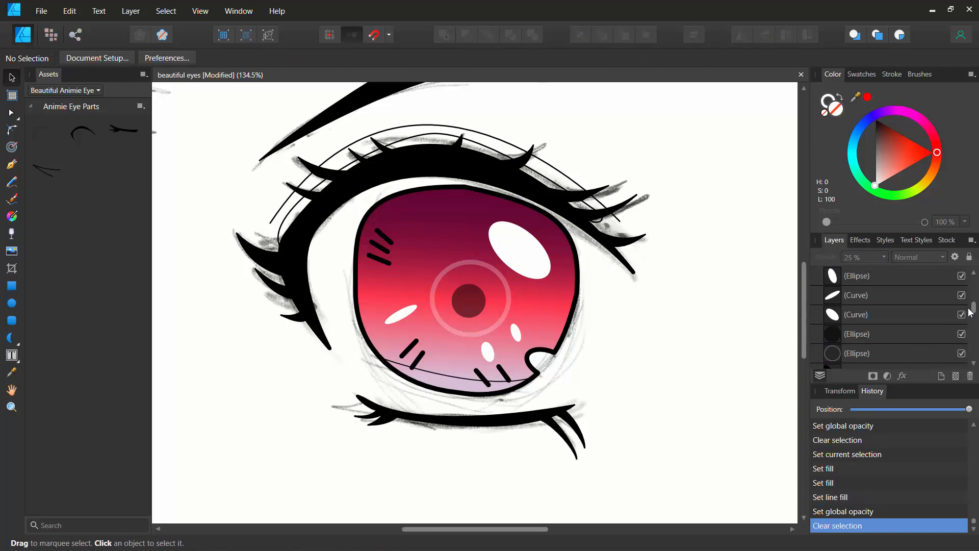
# Hide the pencil sketch pixel layer at the end of the layer stack
pyautogui.moveTo(972, 312); pyautogui.dragTo(969, 353)
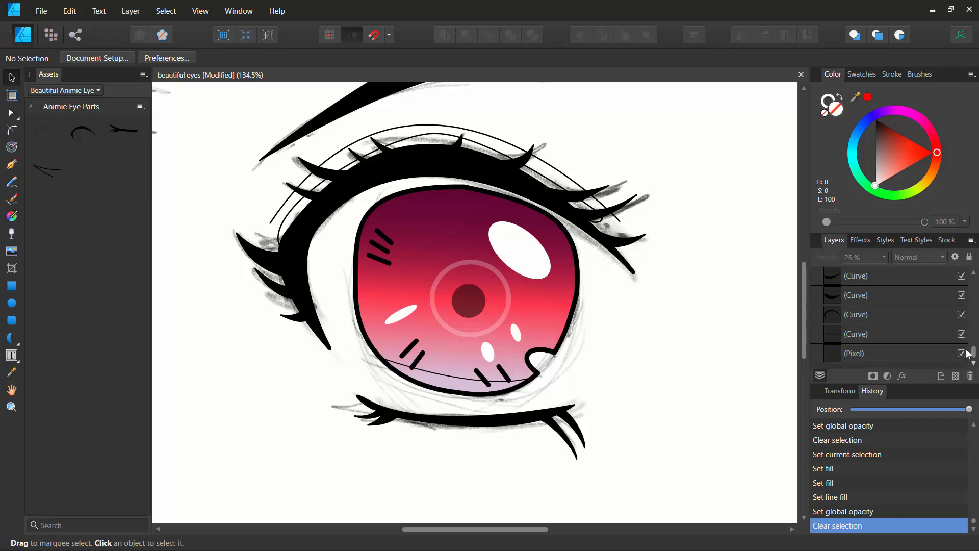
pyautogui.click(961, 354)
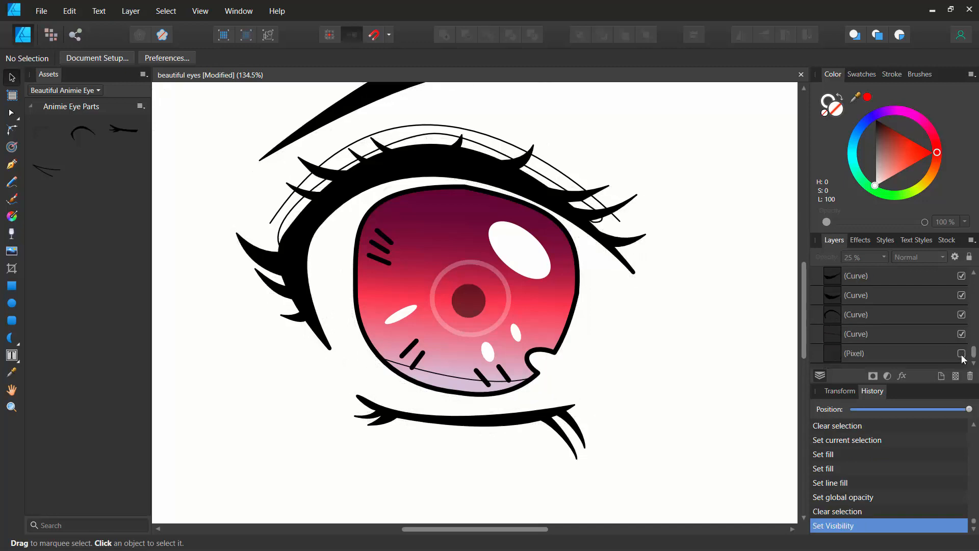
pyautogui.moveTo(974, 351); pyautogui.dragTo(970, 302)
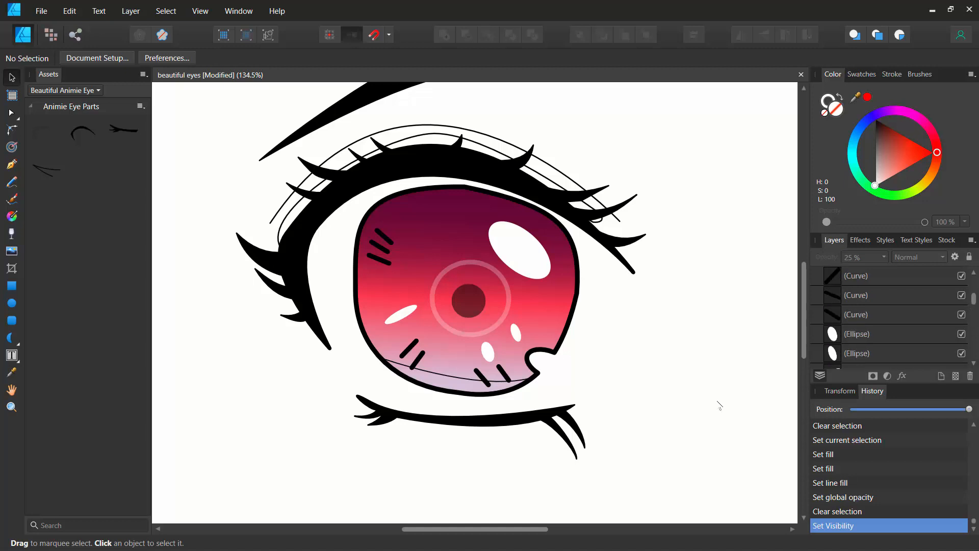
# Fill the crescent along the iris's lower edge with slate blue (H 212, S 20, L 50) and remove its stroke
pyautogui.click(456, 374)
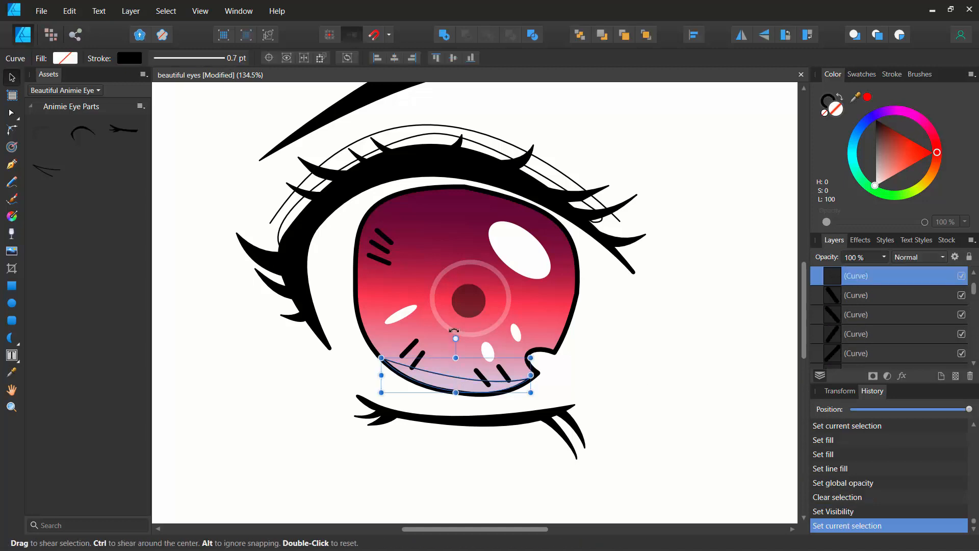
pyautogui.click(65, 60)
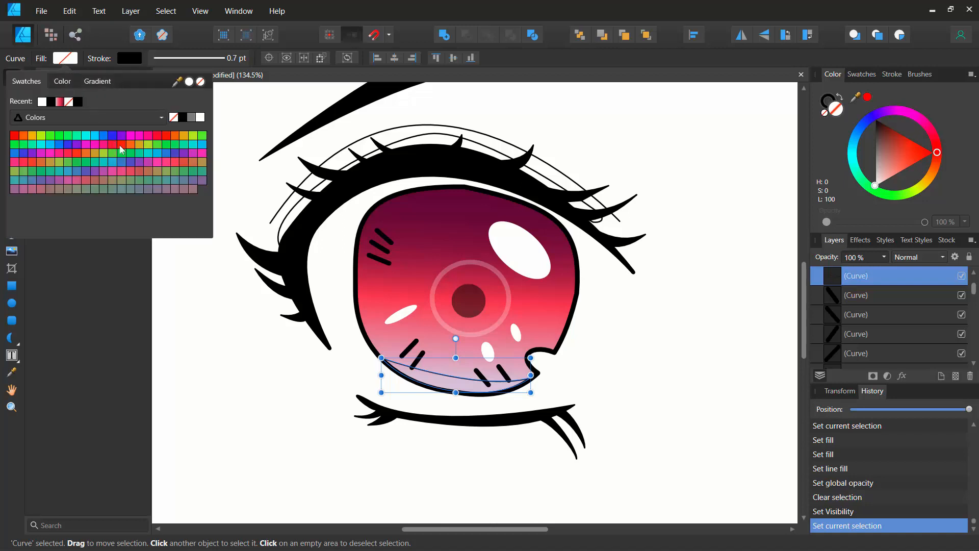
pyautogui.click(183, 180)
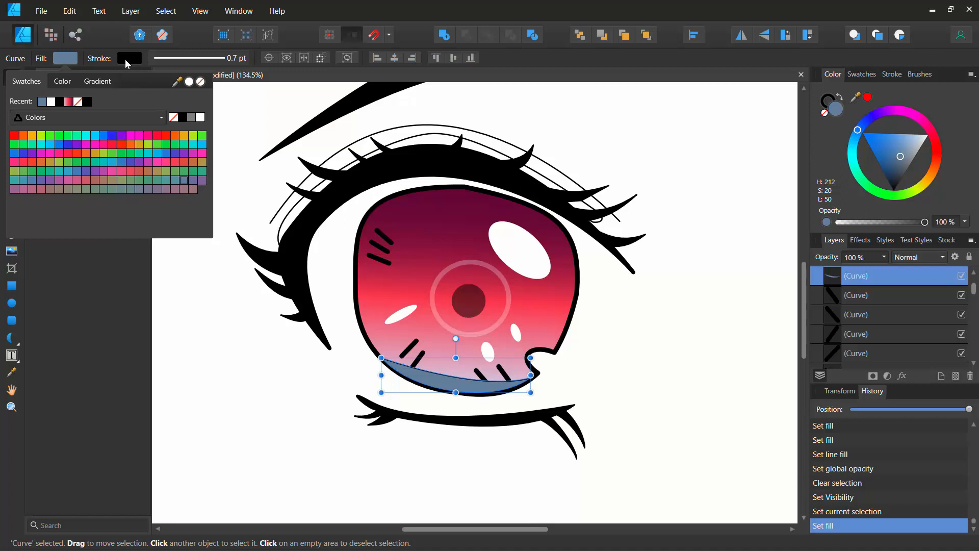
pyautogui.click(128, 58)
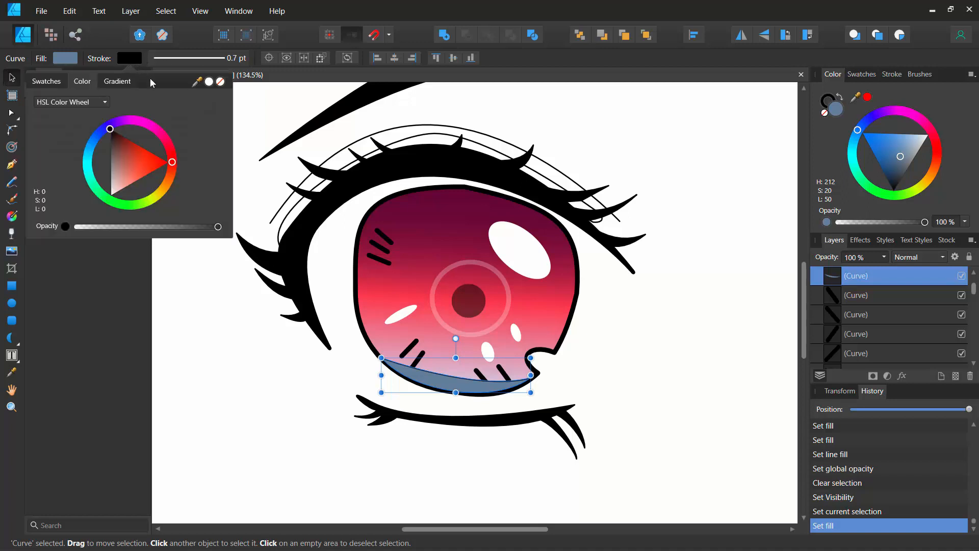
pyautogui.click(220, 82)
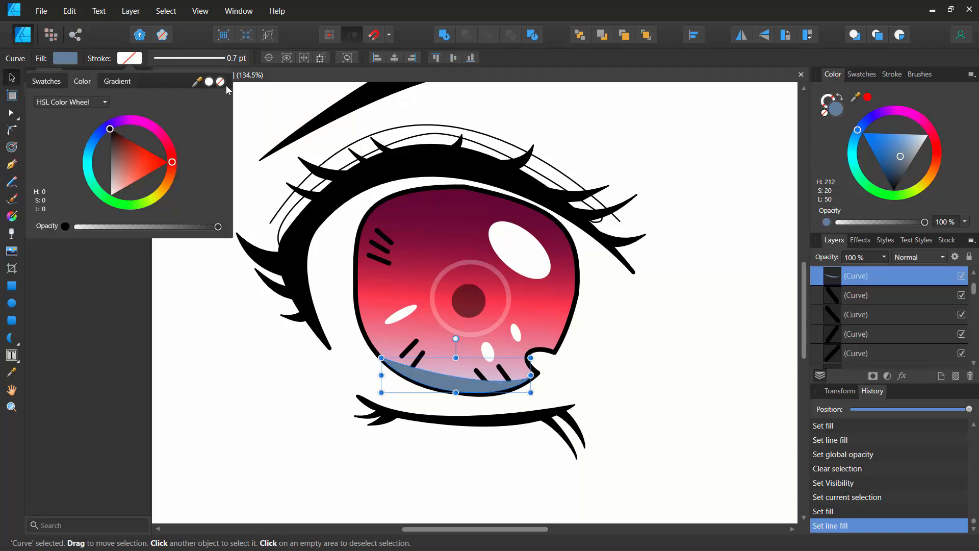
pyautogui.click(625, 344)
# Lower the slate-blue crescent's layer opacity to 22% and deselect it
pyautogui.click(834, 275)
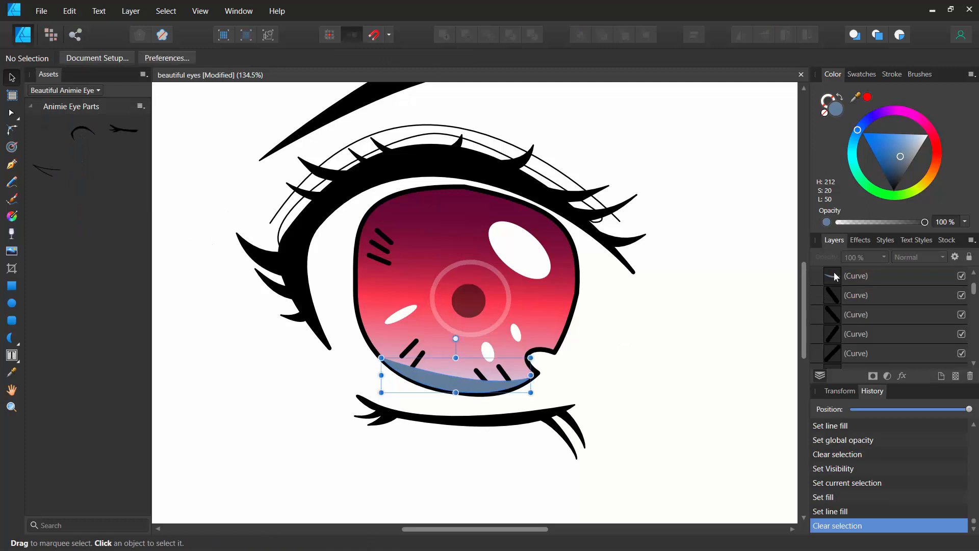
pyautogui.click(885, 257)
pyautogui.moveTo(885, 268); pyautogui.dragTo(819, 284)
pyautogui.click(730, 298)
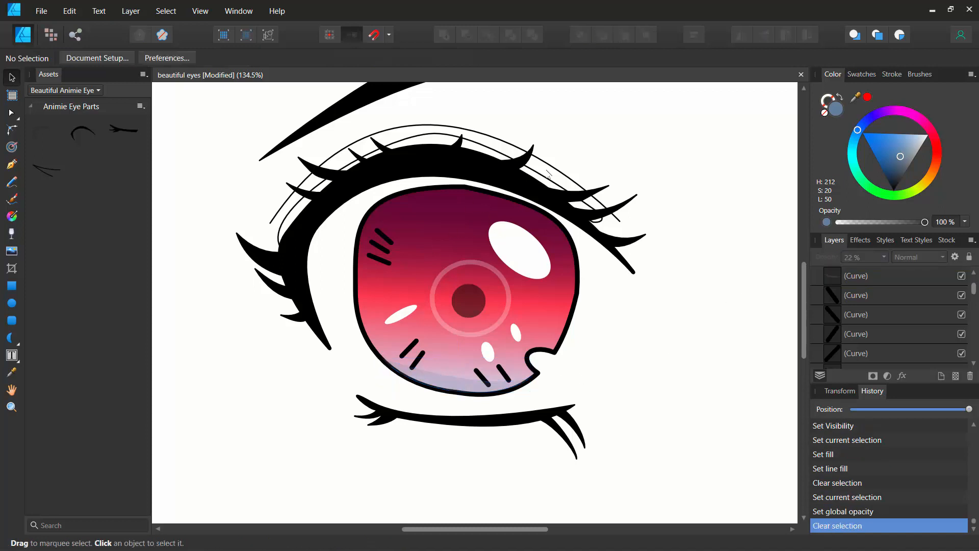
# Fill the upper lid curve with the same slate blue (H 212, S 20, L 50) and remove its stroke
pyautogui.click(550, 185)
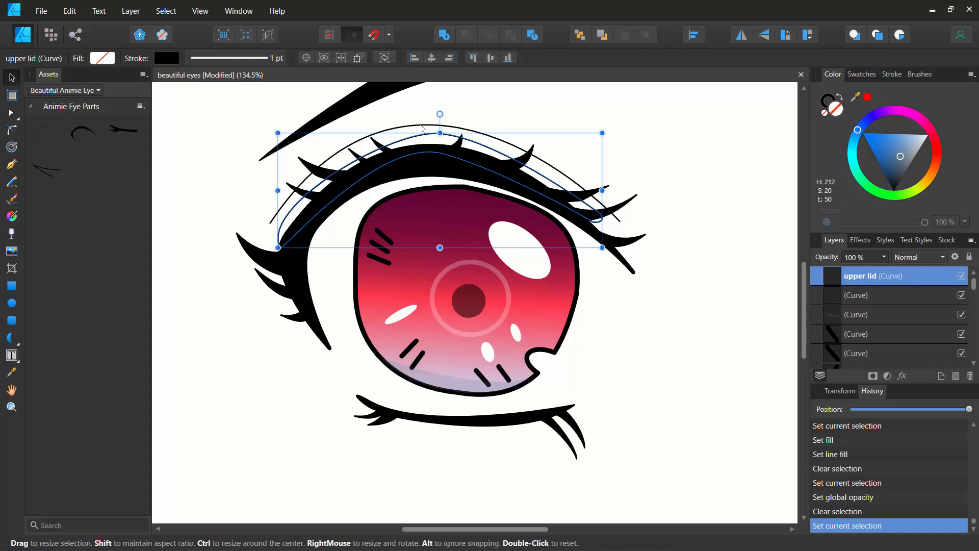
pyautogui.click(110, 61)
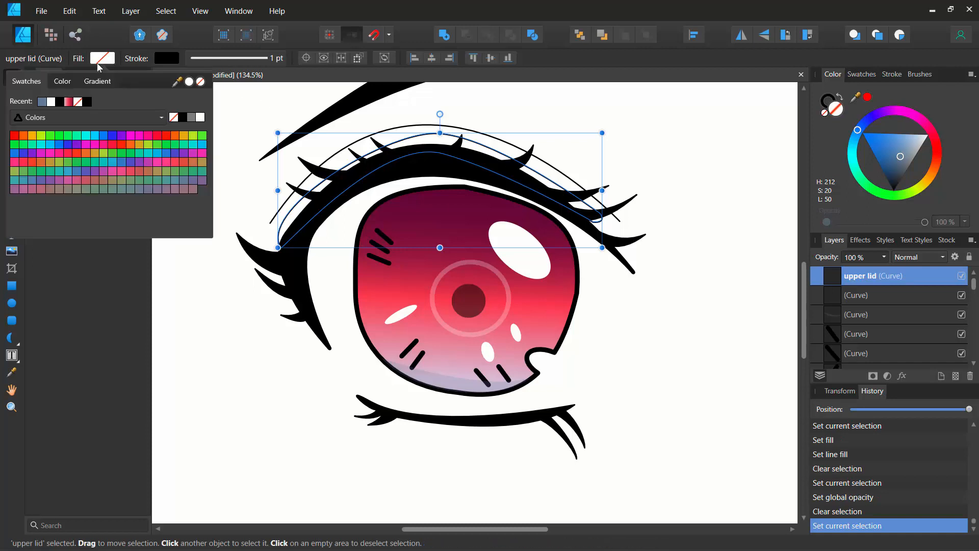
pyautogui.click(53, 102)
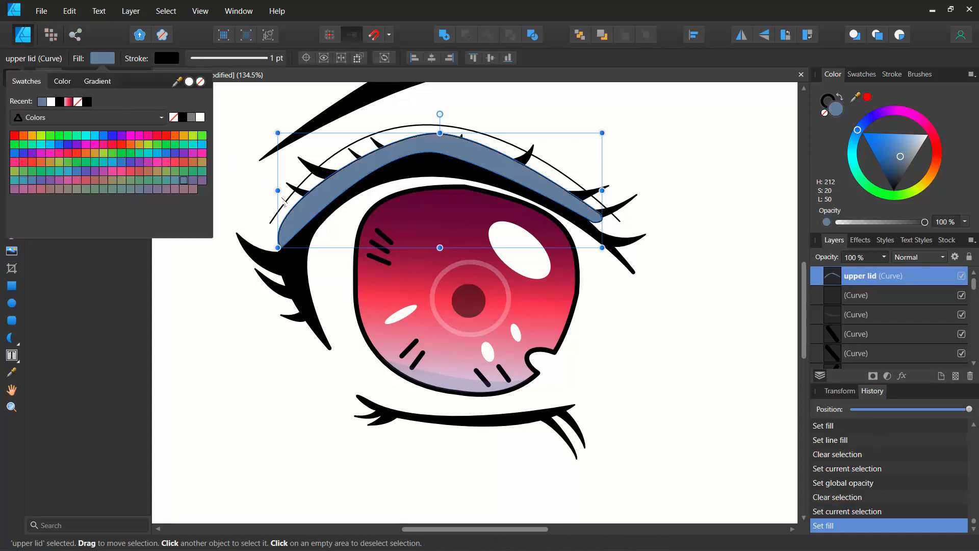
pyautogui.click(166, 58)
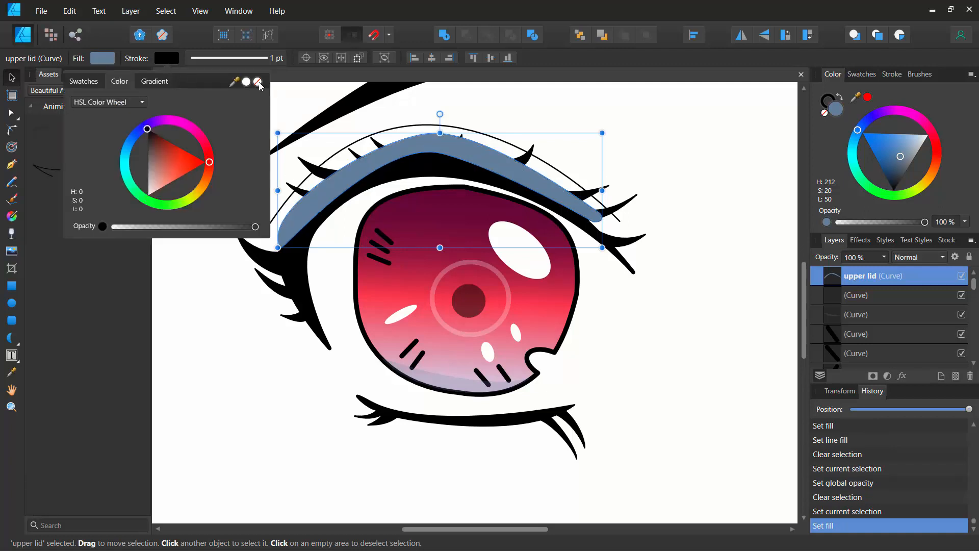
pyautogui.click(258, 82)
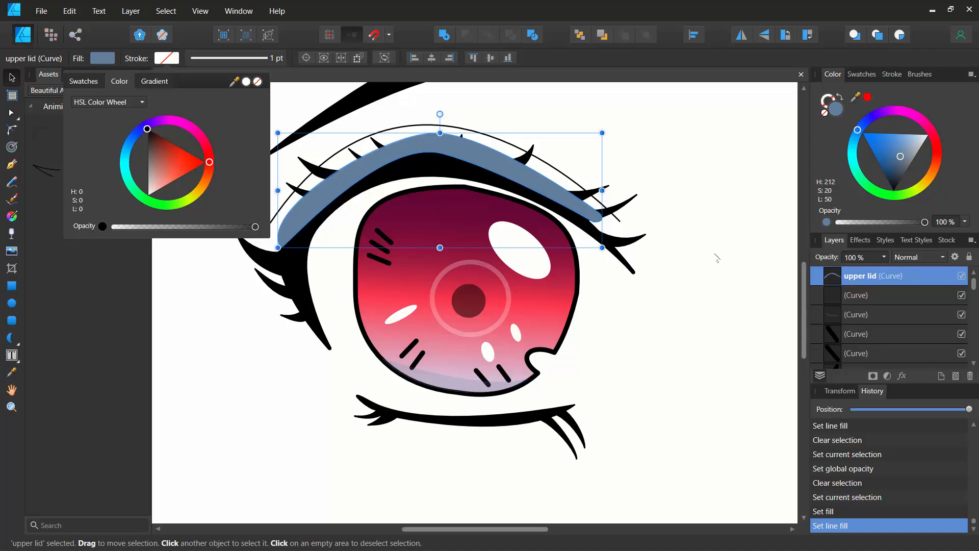
# Send the slate-blue upper lid shape to the back of the stack, behind the black lashes, and deselect it
pyautogui.click(603, 35)
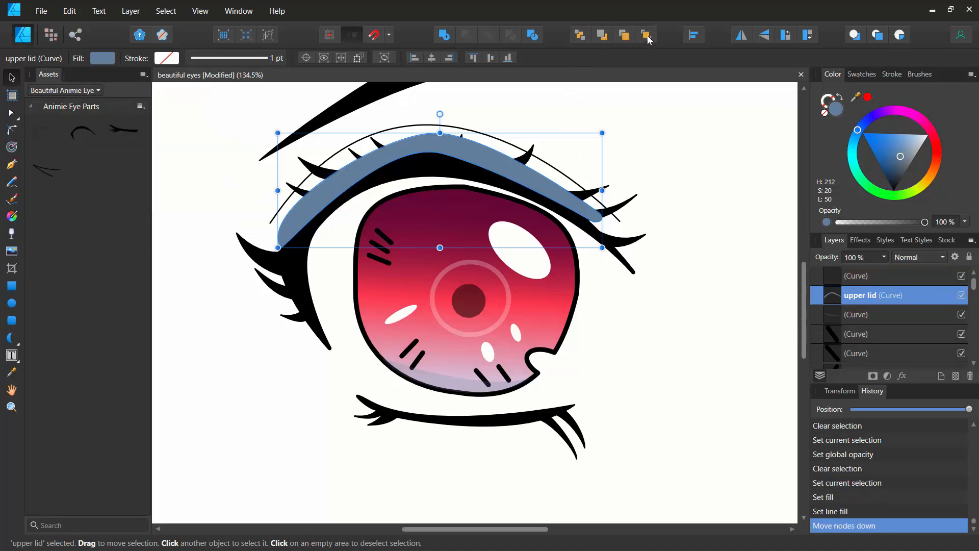
pyautogui.click(649, 39)
pyautogui.click(581, 39)
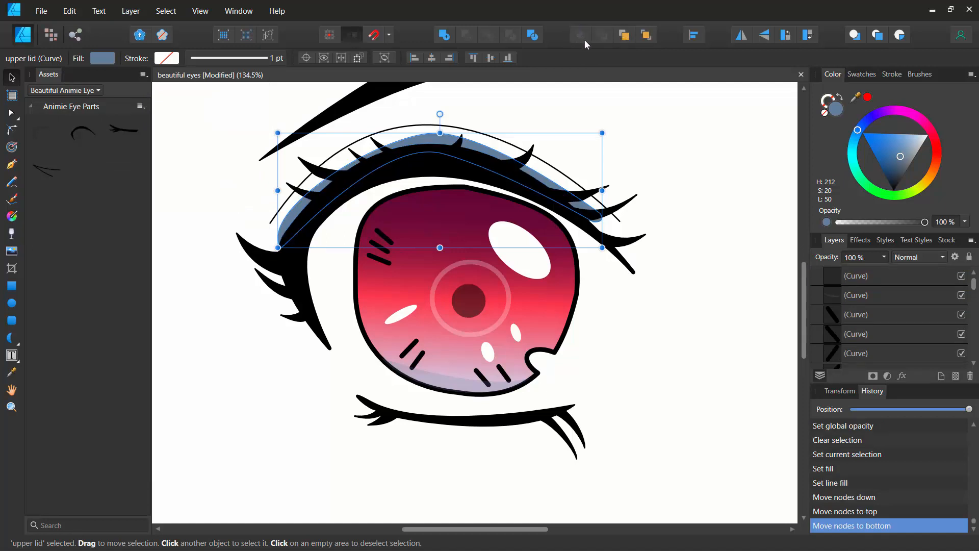
pyautogui.click(681, 270)
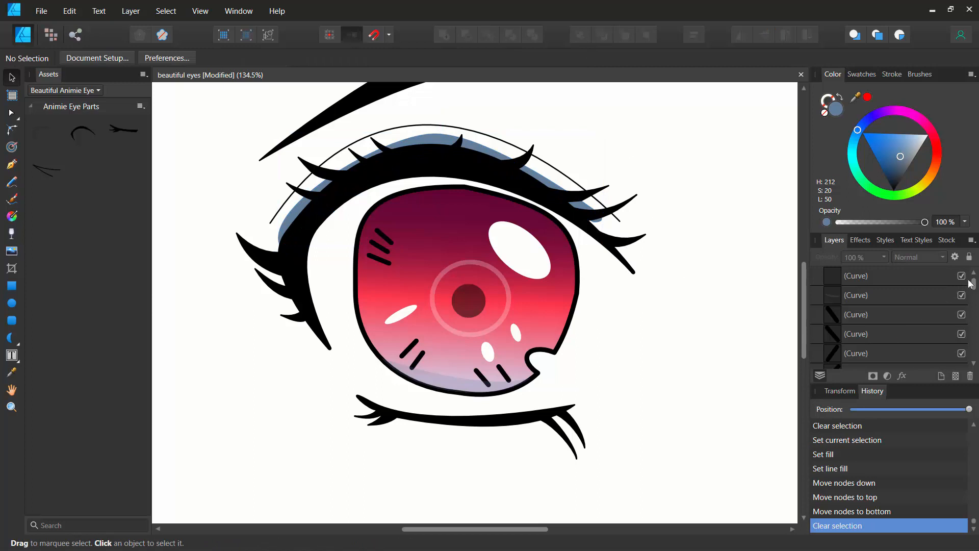
# Lower the upper lid layer's opacity to 35% and deselect it
pyautogui.moveTo(974, 291); pyautogui.dragTo(974, 357)
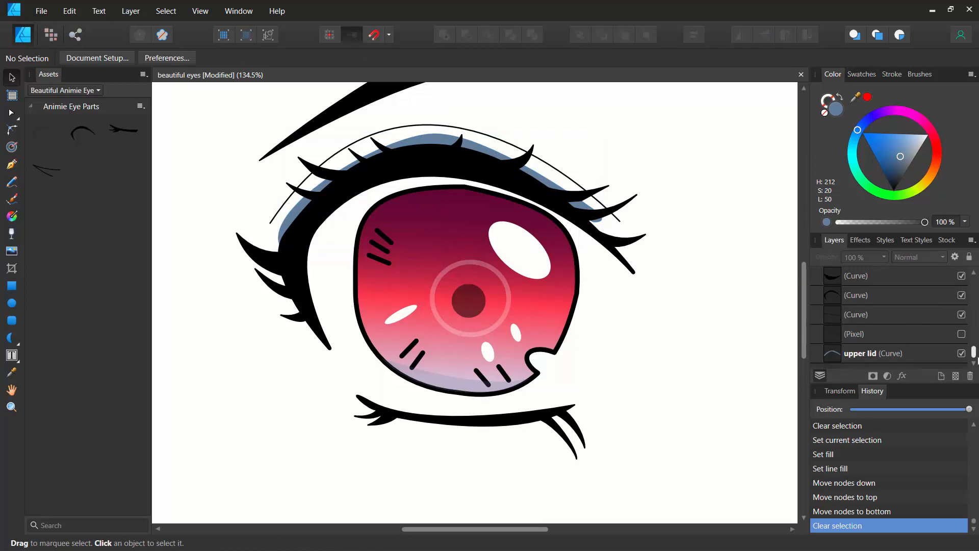
pyautogui.click(855, 357)
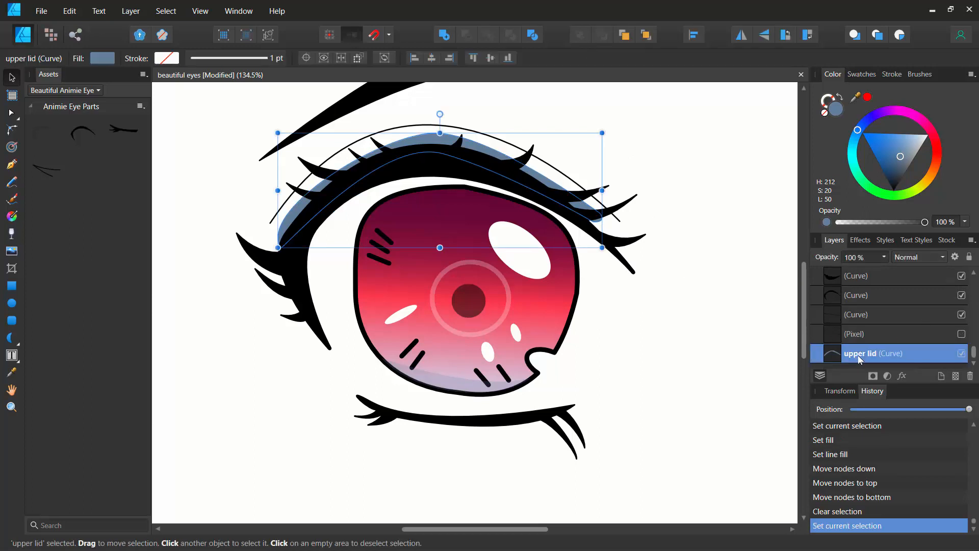
pyautogui.click(885, 257)
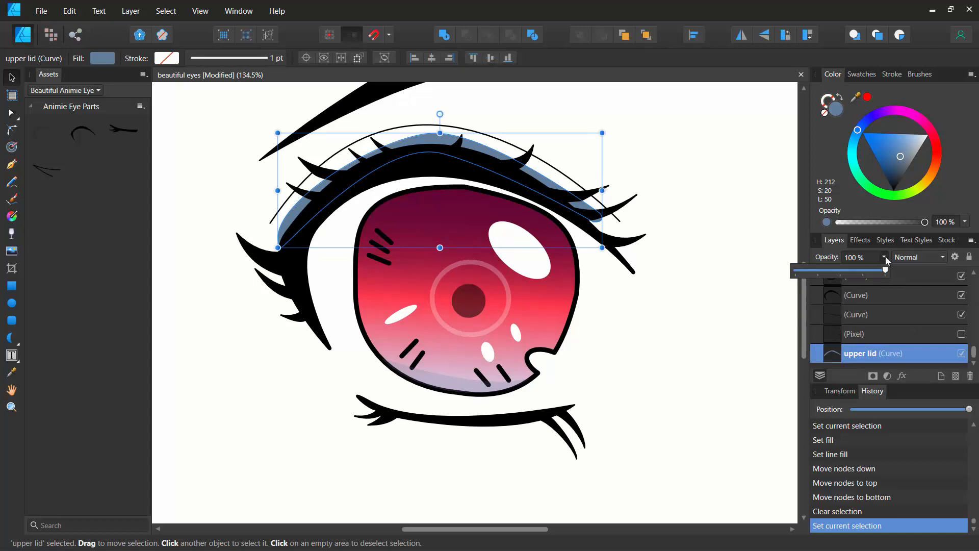
pyautogui.moveTo(886, 270); pyautogui.dragTo(825, 275)
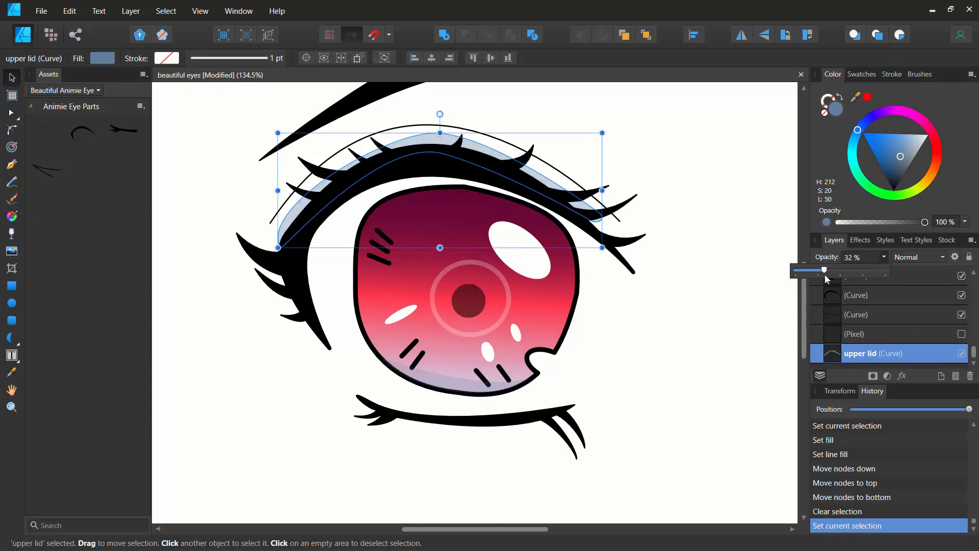
pyautogui.click(696, 253)
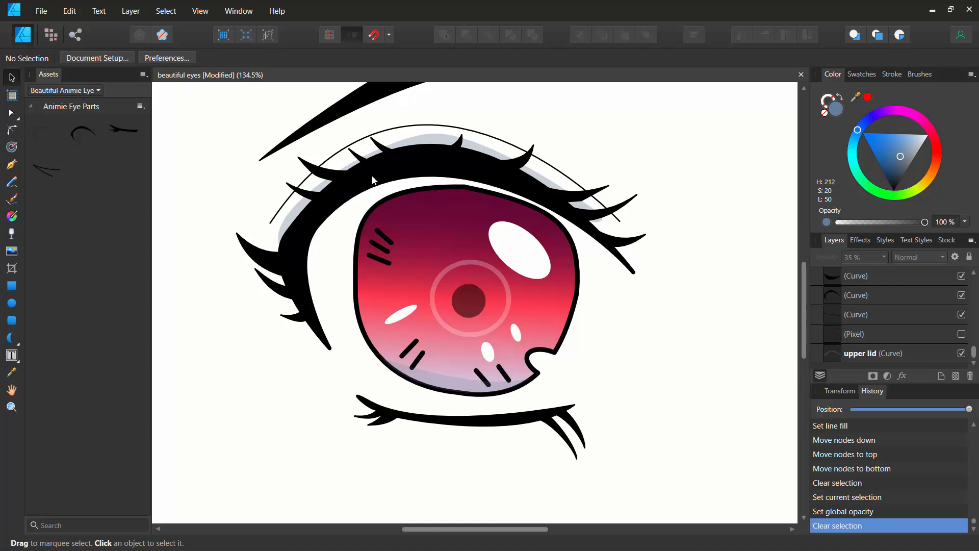
# Vary the iris outline's stroke pressure with a dip near the start rising to full at the end, and set its width to 5.6 pt
pyautogui.click(383, 206)
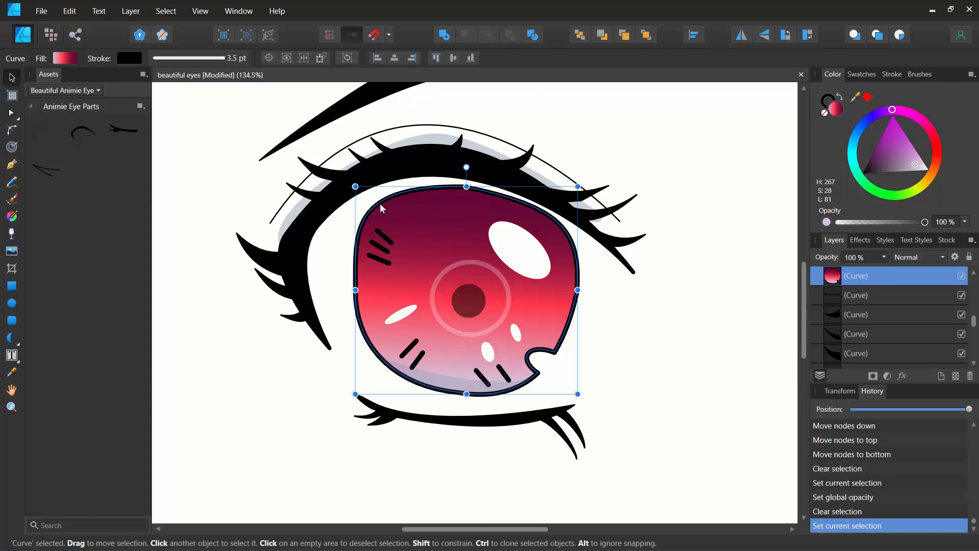
pyautogui.click(182, 59)
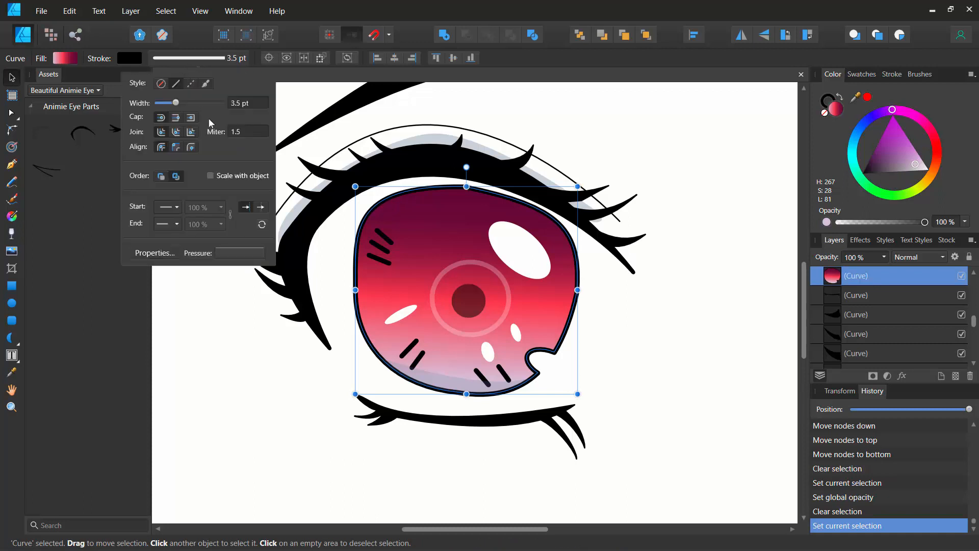
pyautogui.click(239, 250)
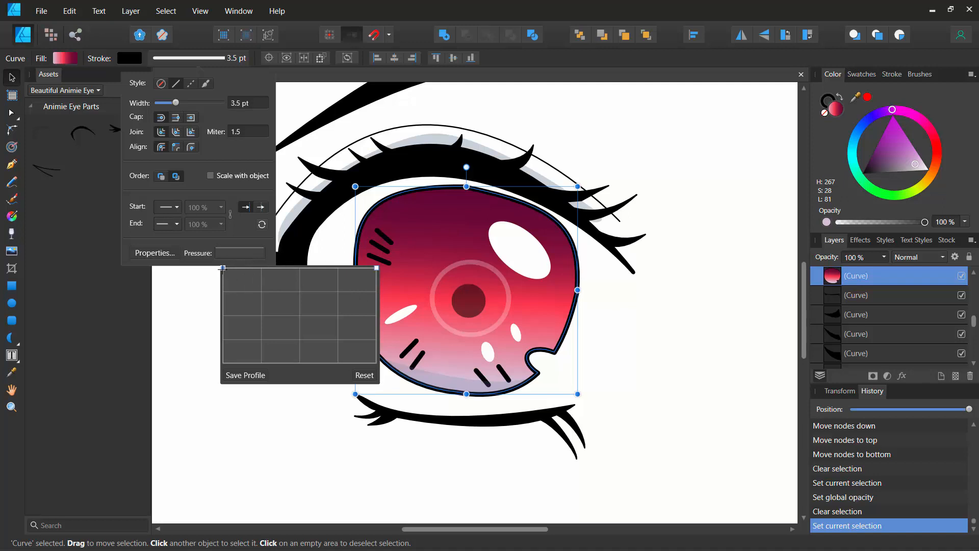
pyautogui.moveTo(222, 269)
pyautogui.mouseDown()
pyautogui.moveTo(233, 341)
pyautogui.moveTo(243, 350)
pyautogui.moveTo(242, 341)
pyautogui.mouseUp()
pyautogui.moveTo(369, 273)
pyautogui.mouseDown()
pyautogui.moveTo(363, 324)
pyautogui.moveTo(347, 287)
pyautogui.moveTo(335, 296)
pyautogui.mouseUp()
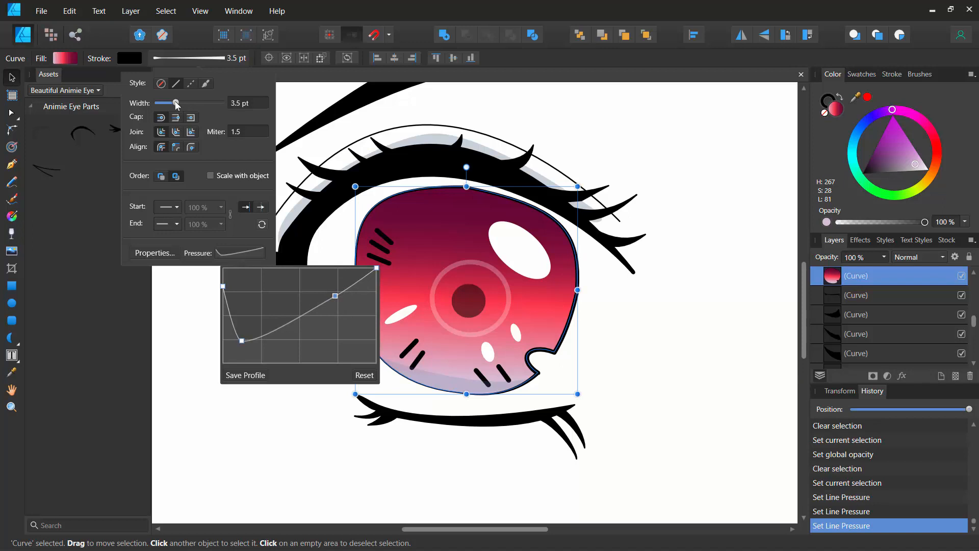
pyautogui.moveTo(192, 105); pyautogui.dragTo(178, 104)
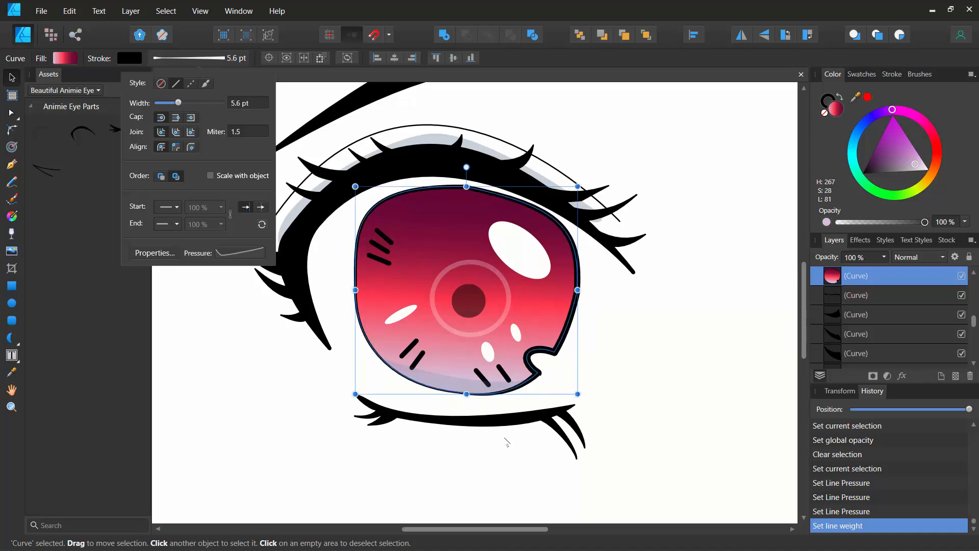
# Thin the lower lash line's outline by reducing its stroke pressure at the start and toward the end
pyautogui.click(498, 425)
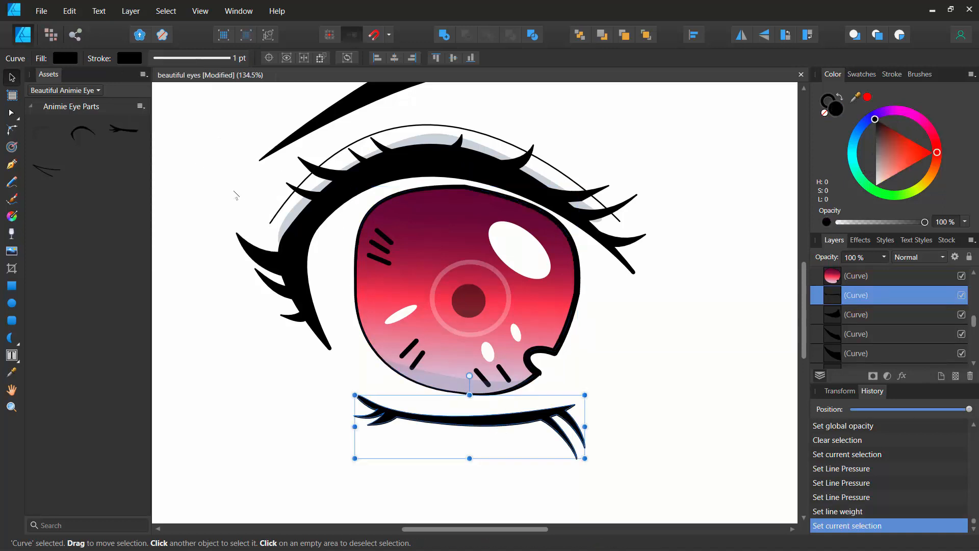
pyautogui.click(172, 59)
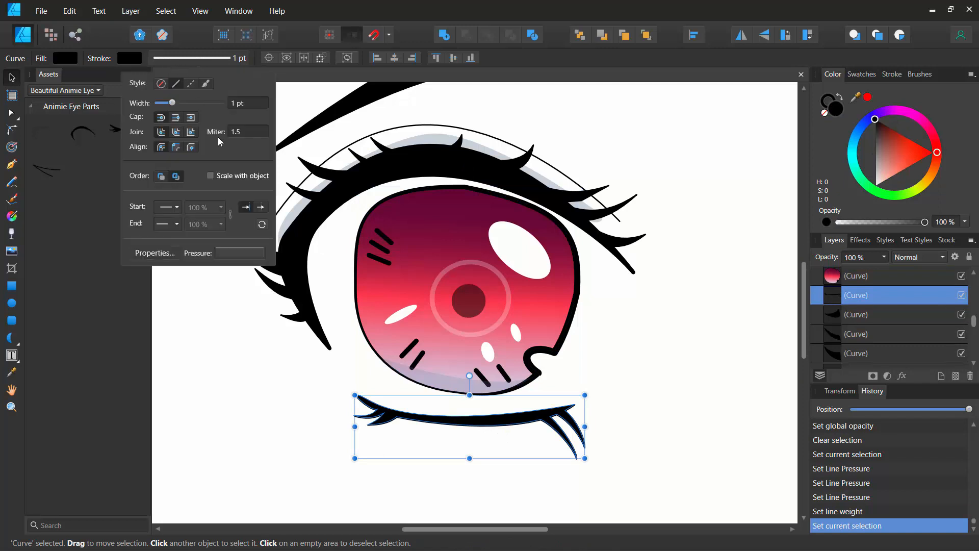
pyautogui.click(243, 254)
pyautogui.moveTo(222, 273); pyautogui.dragTo(247, 335)
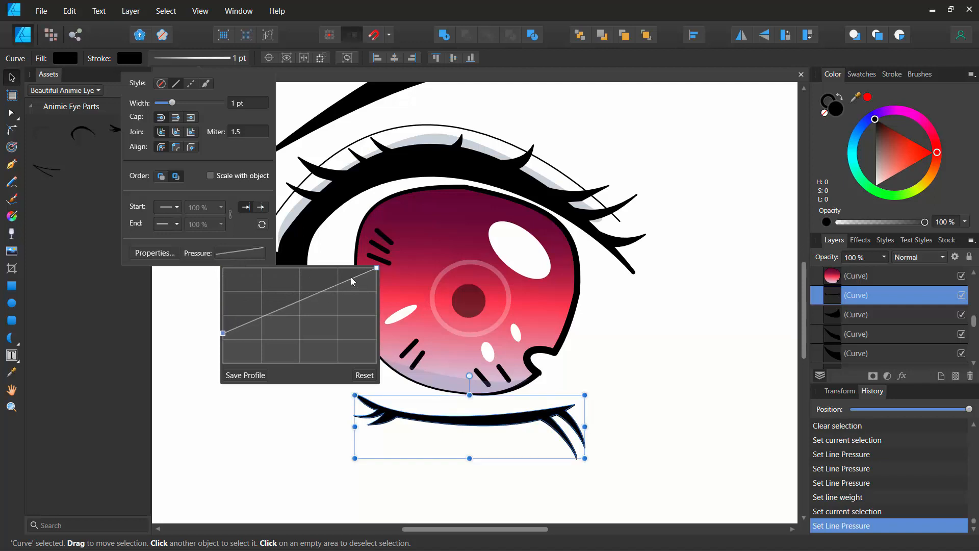
pyautogui.moveTo(353, 279); pyautogui.dragTo(341, 336)
# Set the stroke width of the thin crease line above the upper lid to 6.3 pt
pyautogui.click(428, 126)
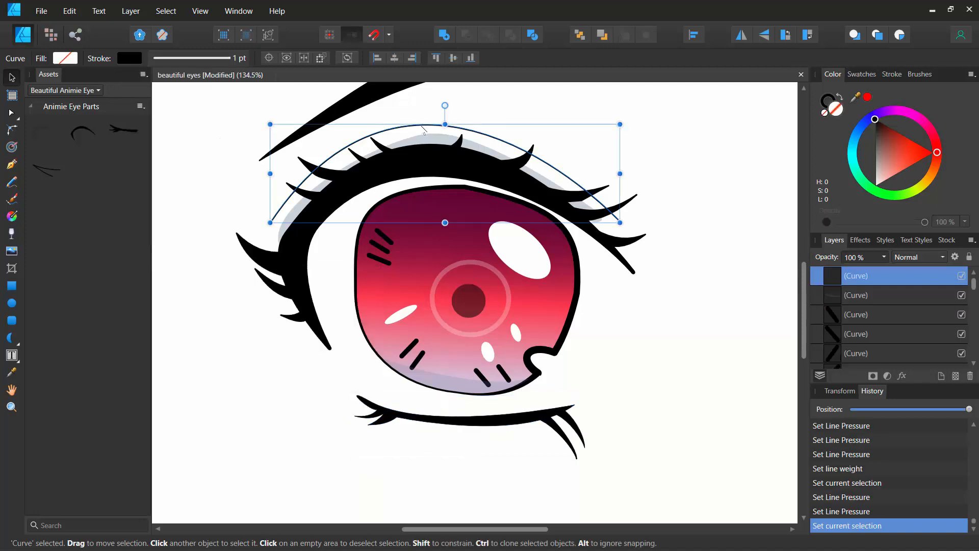
pyautogui.click(165, 60)
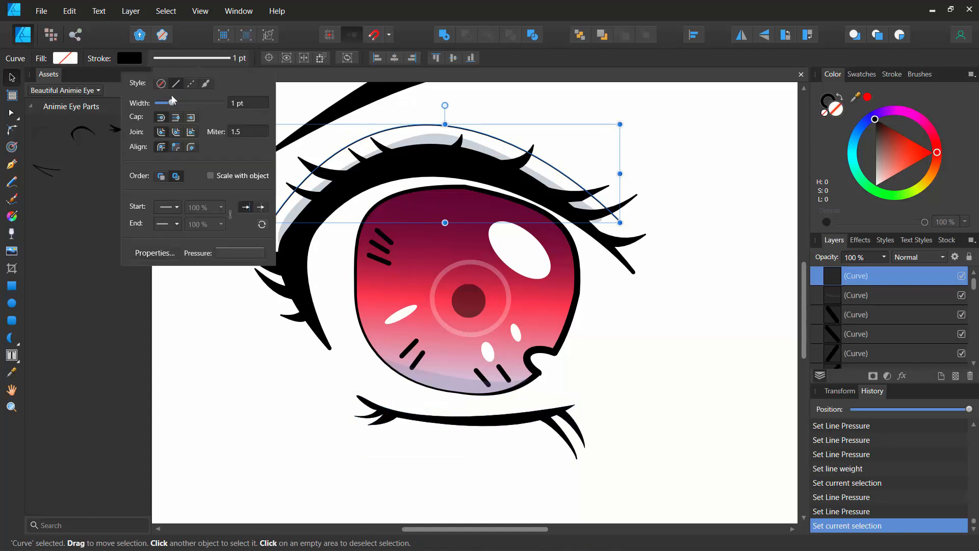
pyautogui.moveTo(178, 101); pyautogui.dragTo(180, 102)
# Shape the crease line's pressure profile with thinner ends and a peak near the middle, and deselect it
pyautogui.click(239, 254)
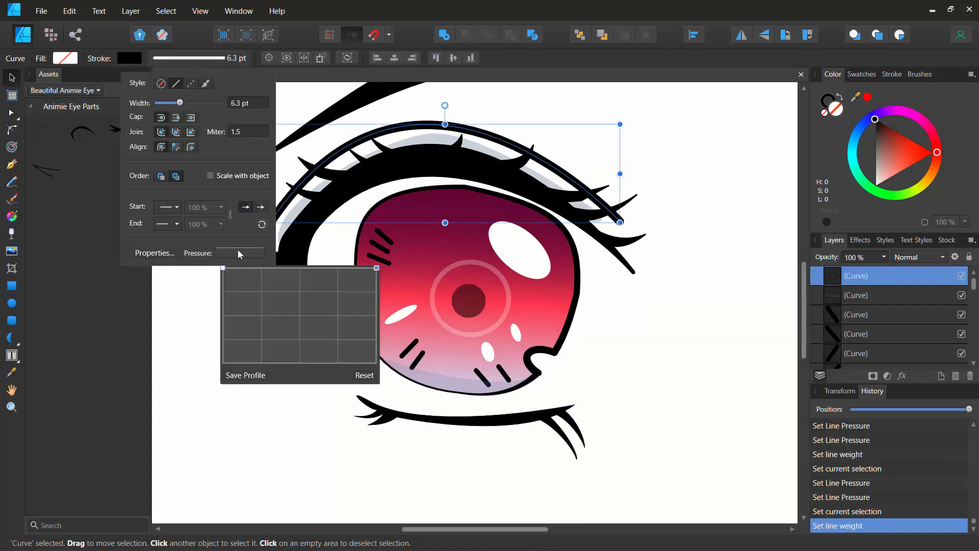
pyautogui.moveTo(223, 267)
pyautogui.mouseDown()
pyautogui.moveTo(241, 326)
pyautogui.moveTo(295, 303)
pyautogui.moveTo(297, 314)
pyautogui.moveTo(298, 304)
pyautogui.mouseUp()
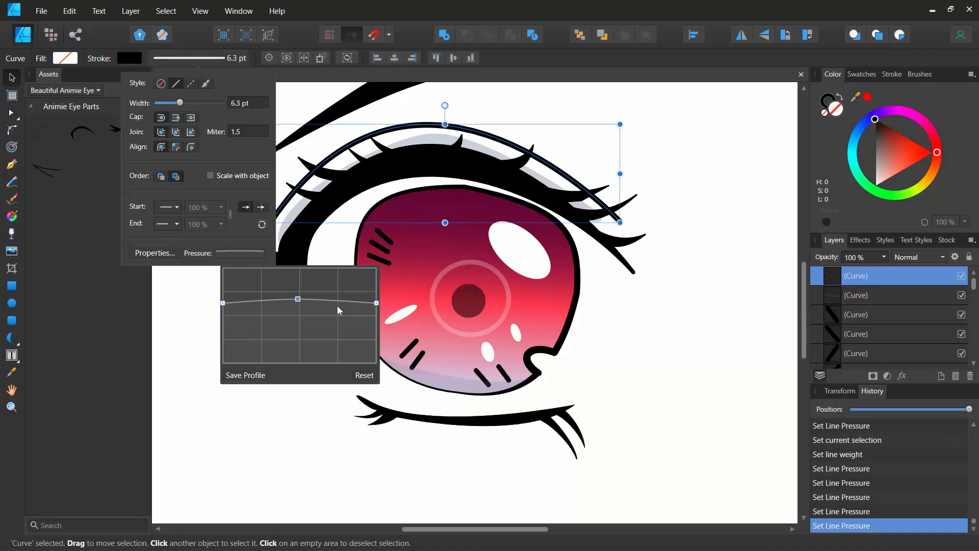
pyautogui.moveTo(377, 305)
pyautogui.mouseDown()
pyautogui.moveTo(376, 346)
pyautogui.moveTo(368, 316)
pyautogui.mouseUp()
pyautogui.moveTo(295, 313); pyautogui.dragTo(286, 267)
pyautogui.moveTo(359, 313)
pyautogui.mouseDown()
pyautogui.moveTo(328, 291)
pyautogui.moveTo(330, 318)
pyautogui.mouseUp()
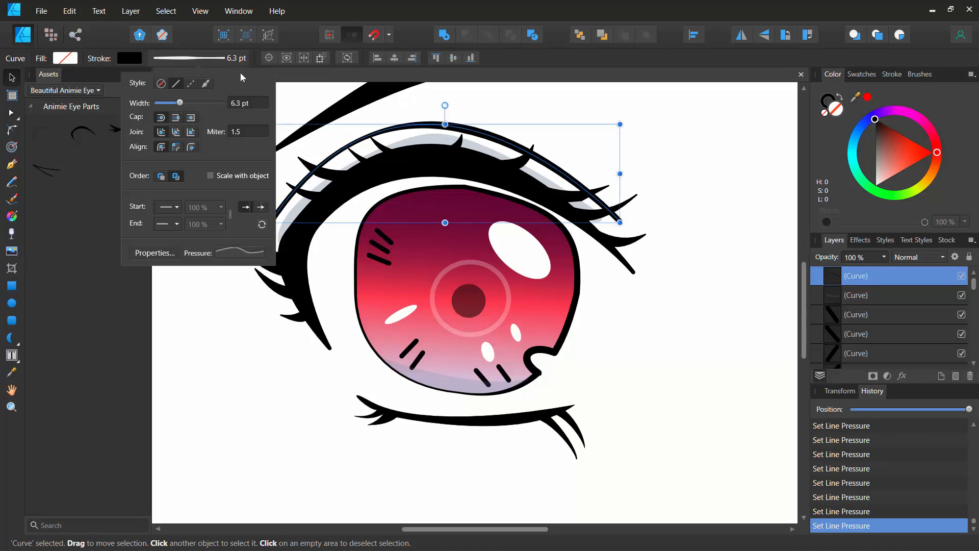
pyautogui.click(290, 388)
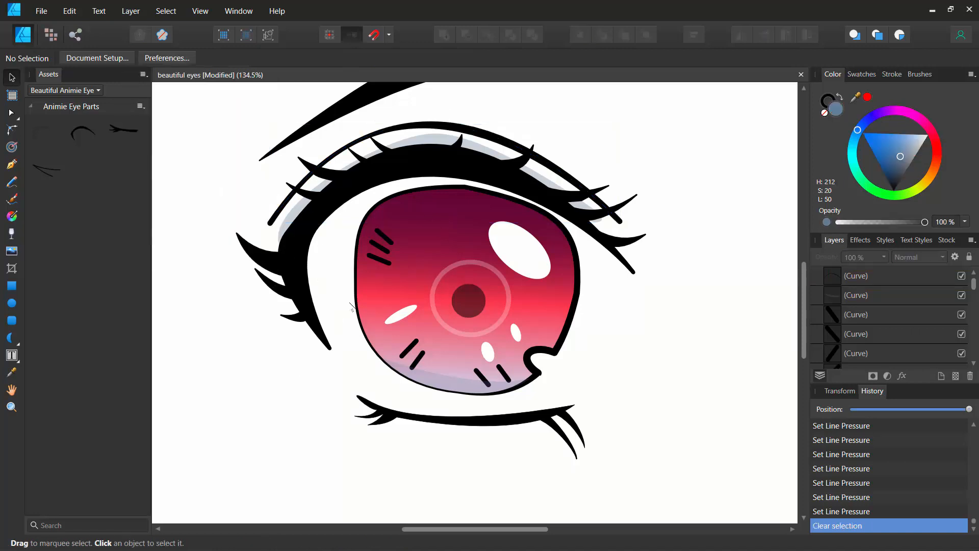
pyautogui.click(382, 235)
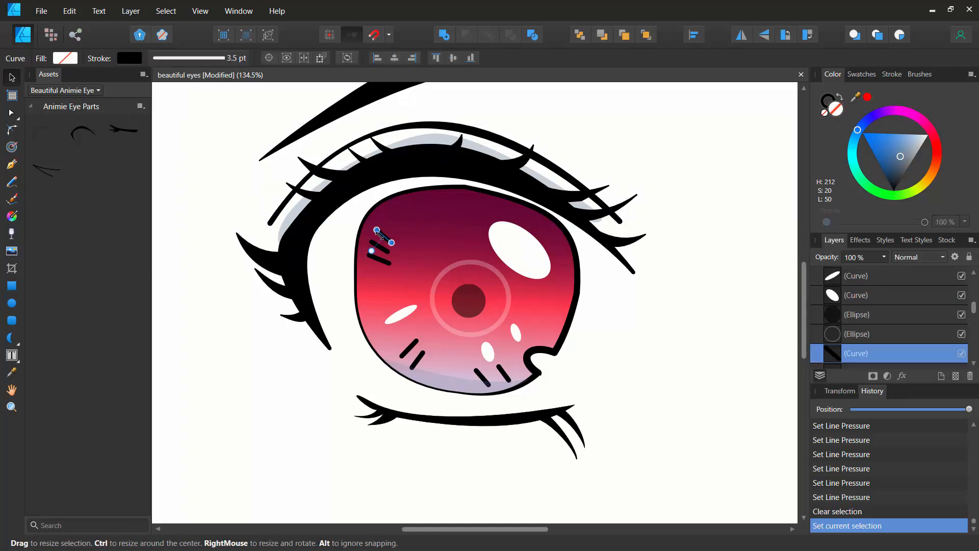
pyautogui.click(130, 58)
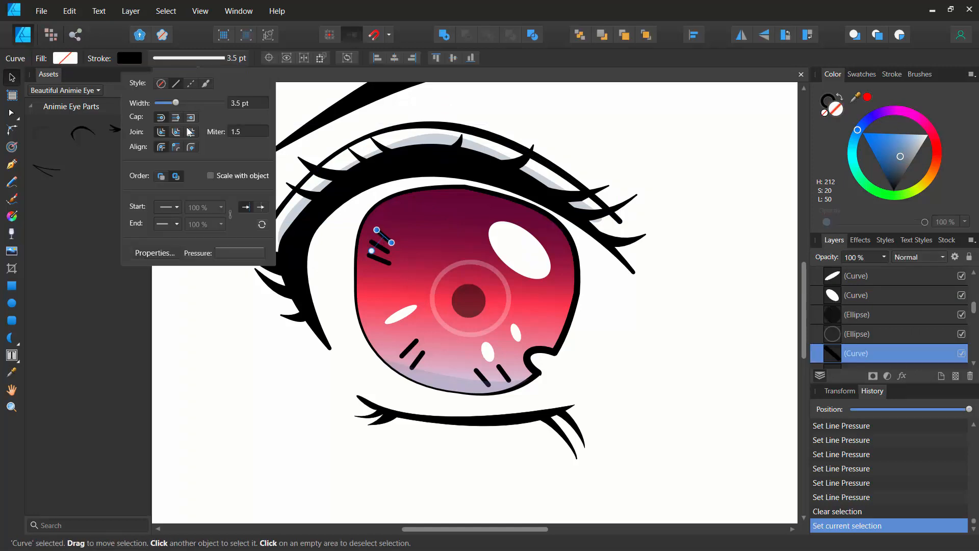
pyautogui.click(233, 248)
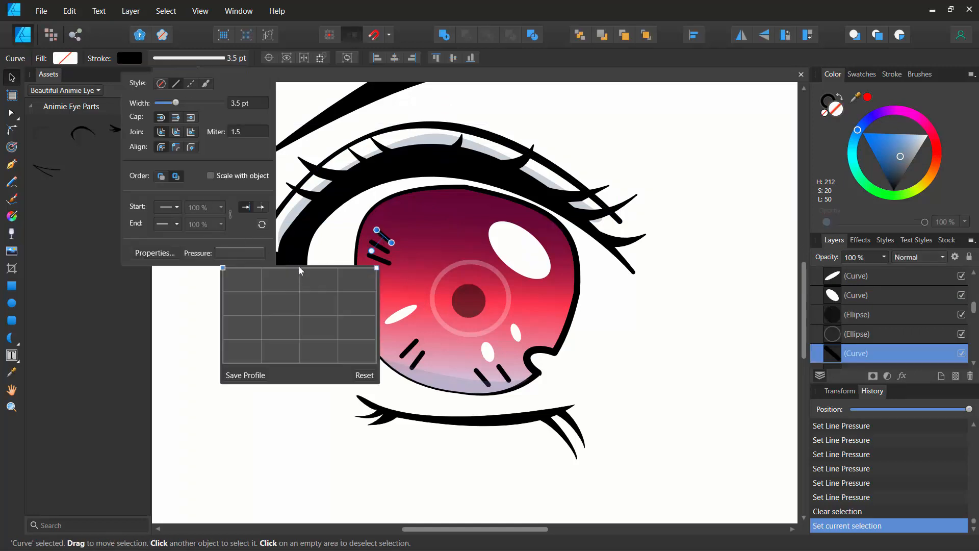
pyautogui.moveTo(300, 268); pyautogui.dragTo(299, 264)
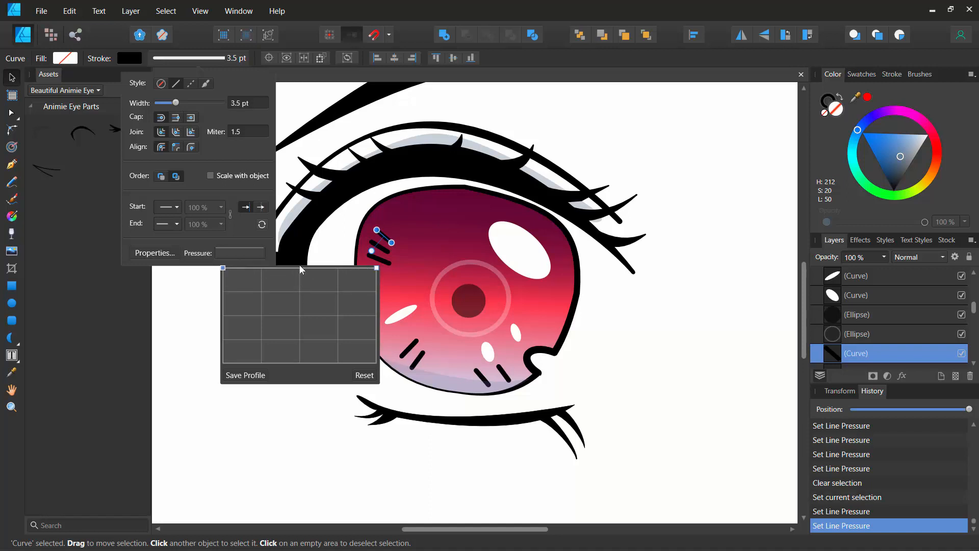
pyautogui.click(299, 264)
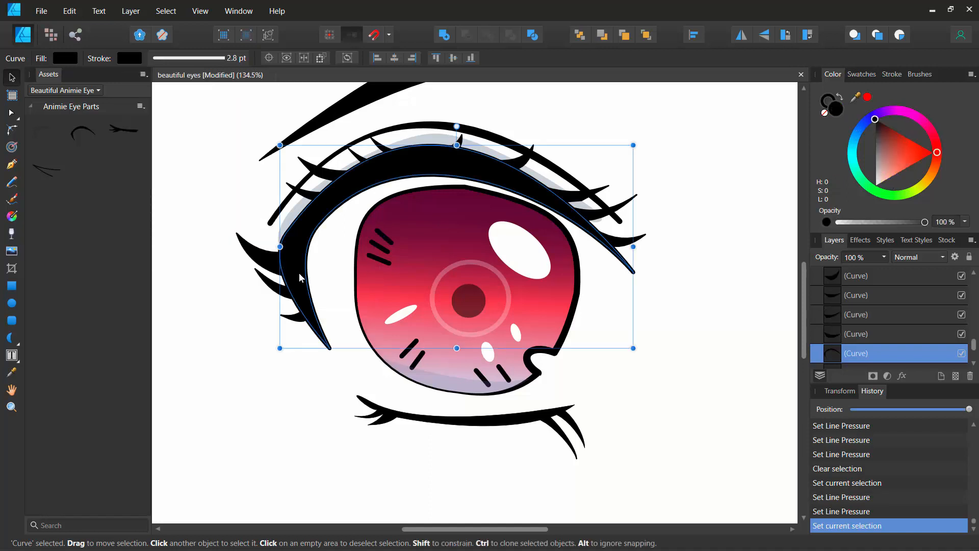
# Taper the uppermost hatch mark in the iris's upper-left group with an arch-shaped pressure profile peaking mid-stroke, and save that profile
pyautogui.click(383, 236)
pyautogui.click(172, 60)
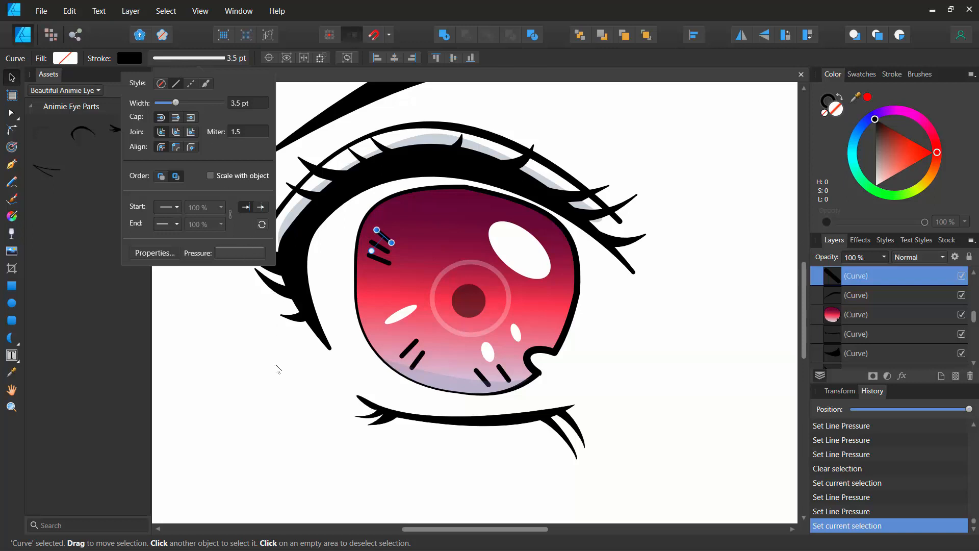
pyautogui.click(224, 254)
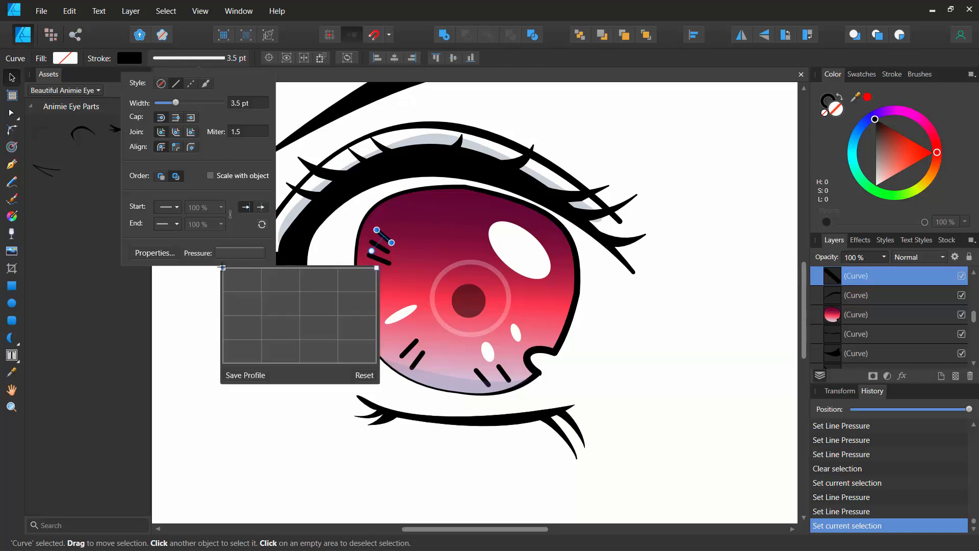
pyautogui.moveTo(222, 267); pyautogui.dragTo(245, 310)
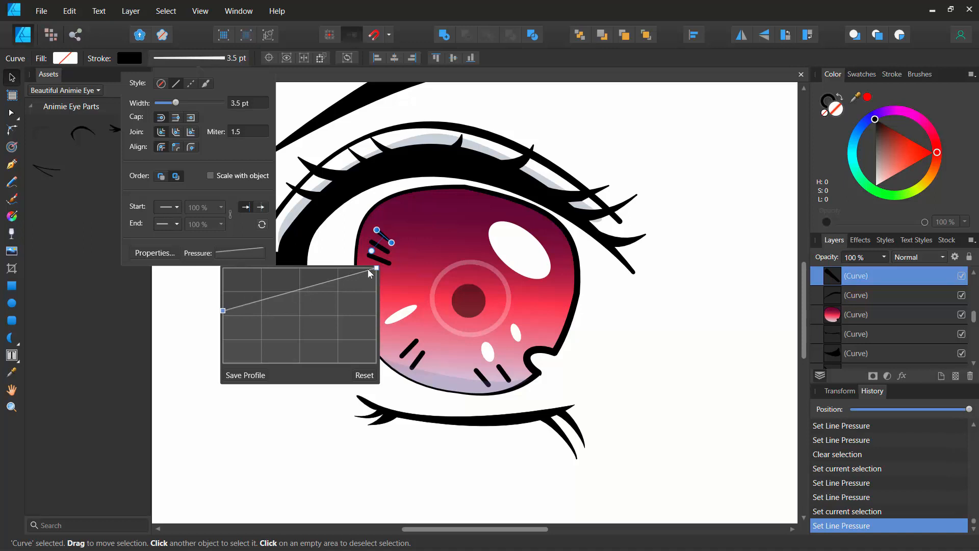
pyautogui.moveTo(377, 267)
pyautogui.mouseDown()
pyautogui.moveTo(378, 309)
pyautogui.moveTo(374, 267)
pyautogui.mouseUp()
pyautogui.moveTo(294, 289)
pyautogui.mouseDown()
pyautogui.moveTo(291, 273)
pyautogui.moveTo(301, 339)
pyautogui.moveTo(323, 343)
pyautogui.moveTo(365, 276)
pyautogui.moveTo(338, 292)
pyautogui.moveTo(305, 267)
pyautogui.mouseUp()
pyautogui.click(298, 293)
pyautogui.moveTo(377, 275); pyautogui.dragTo(375, 350)
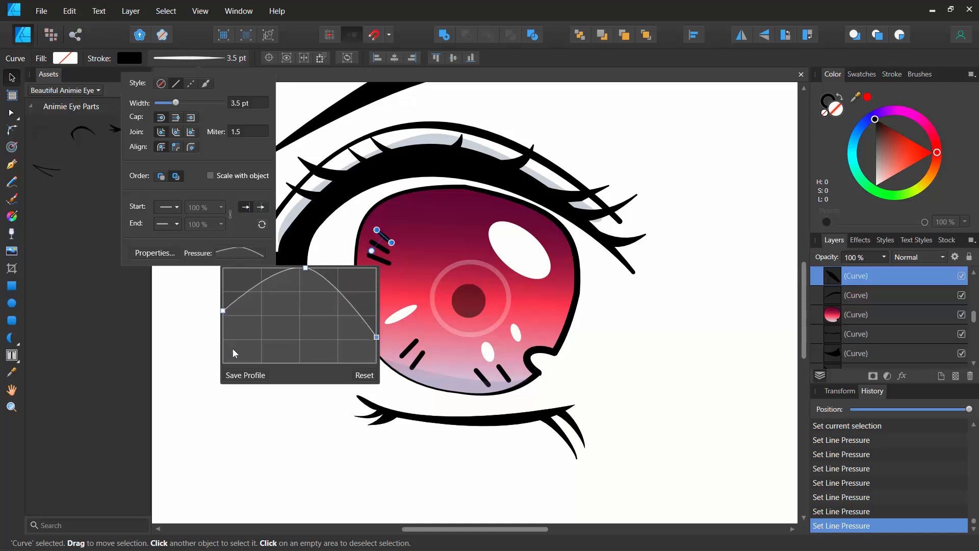
pyautogui.moveTo(223, 310); pyautogui.dragTo(233, 354)
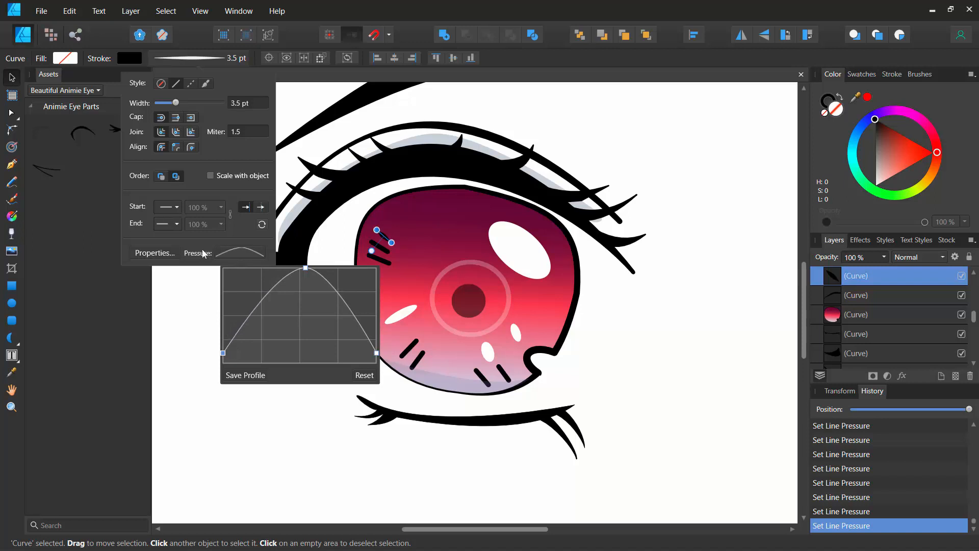
pyautogui.click(225, 254)
pyautogui.click(241, 374)
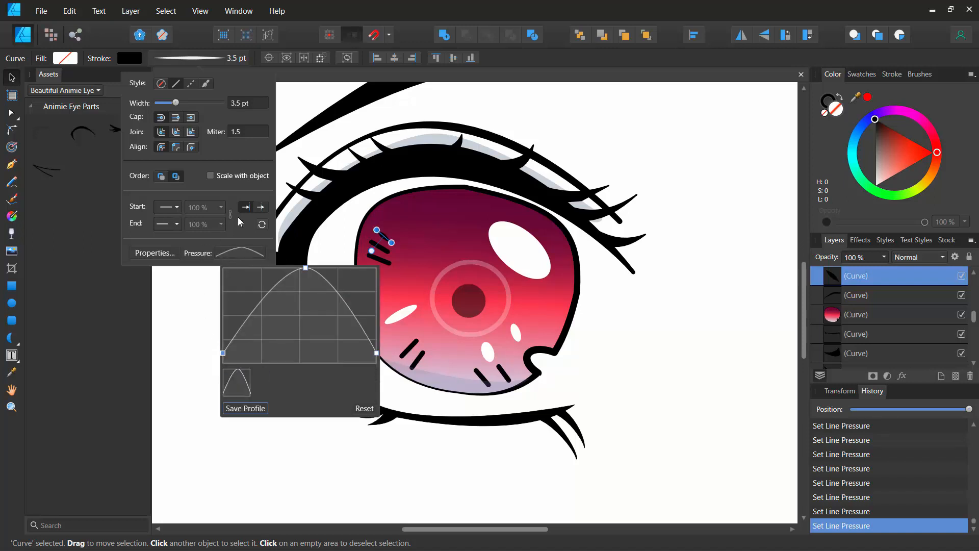
# Apply the saved arch-shaped pressure profile to the middle hatch mark in the iris's upper-left group, and deselect it
pyautogui.click(387, 254)
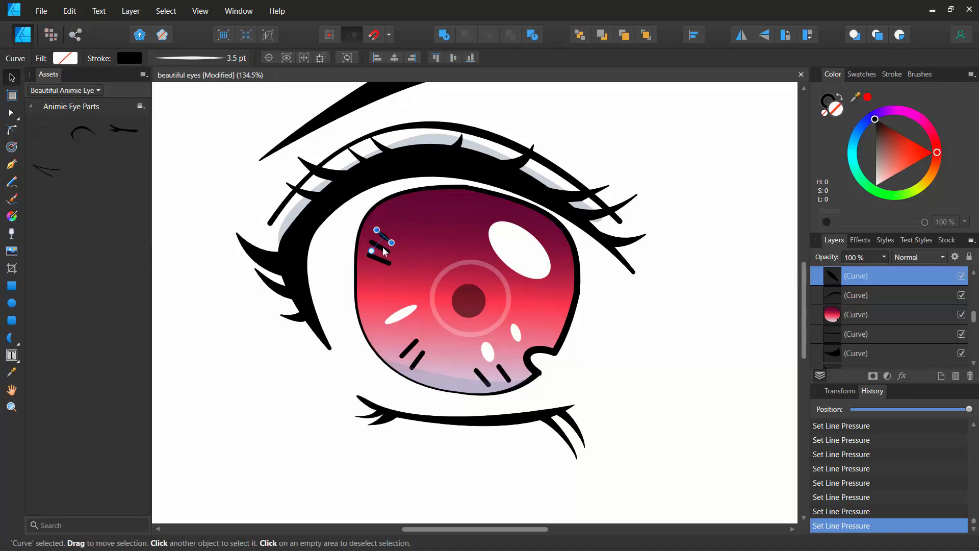
pyautogui.click(220, 58)
pyautogui.click(222, 250)
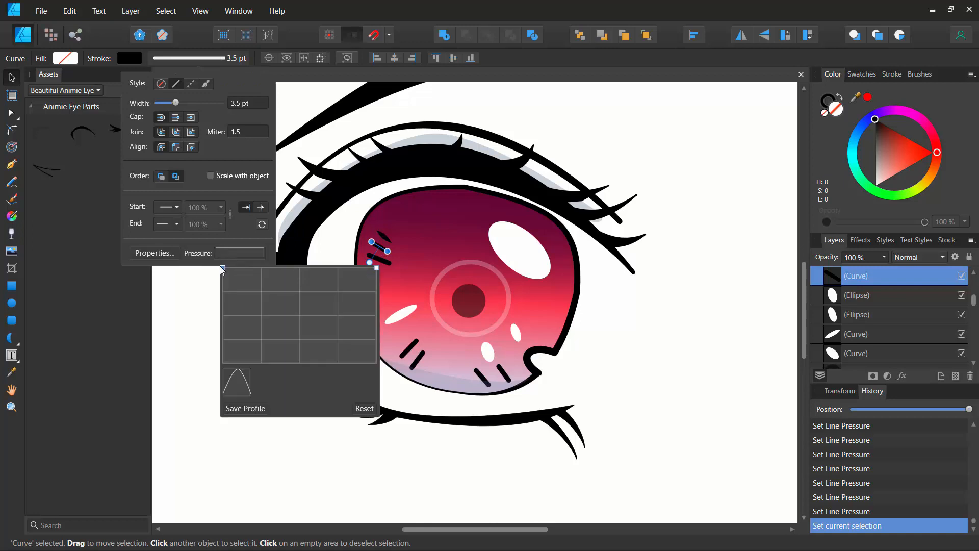
pyautogui.click(236, 387)
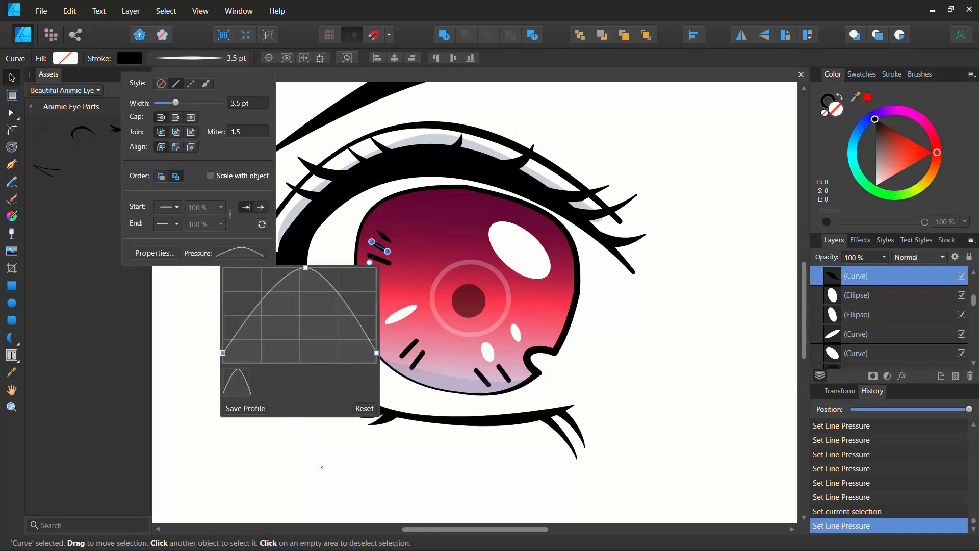
pyautogui.click(318, 456)
pyautogui.click(387, 262)
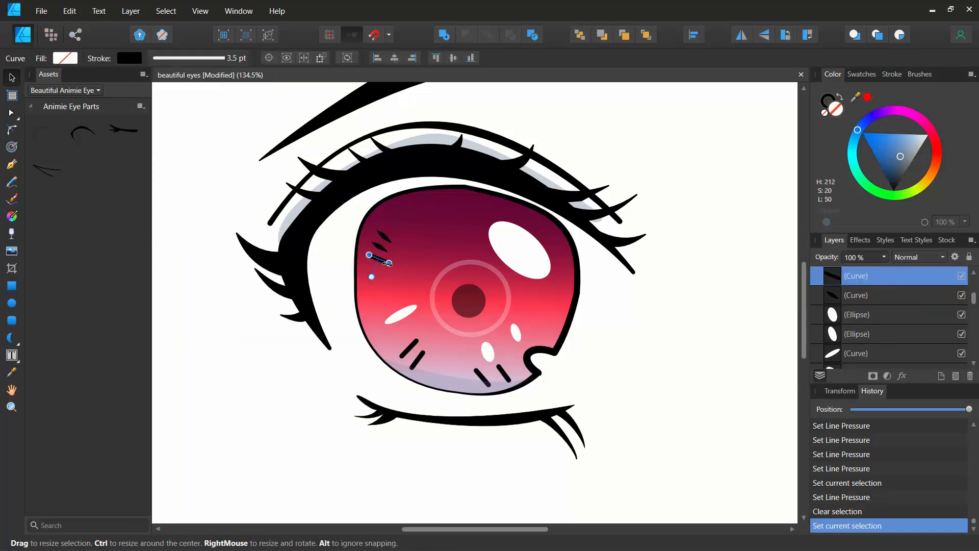
pyautogui.keyDown('alt'); pyautogui.click(413, 345); pyautogui.keyUp('alt')
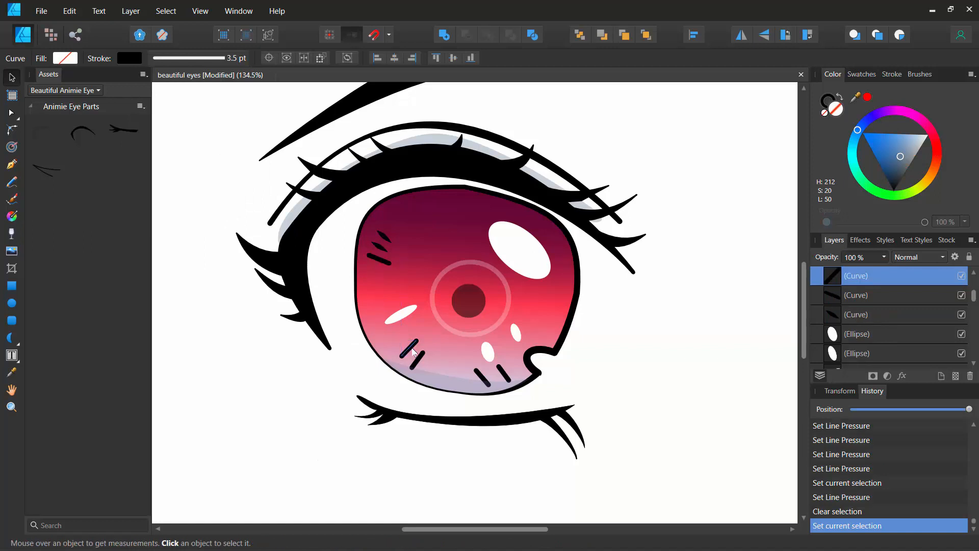
pyautogui.click(306, 418)
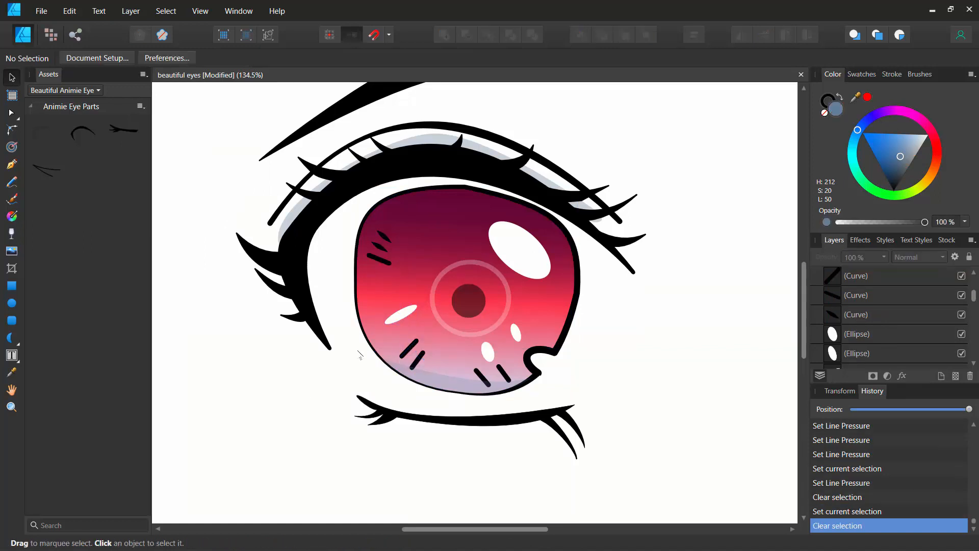
pyautogui.click(381, 258)
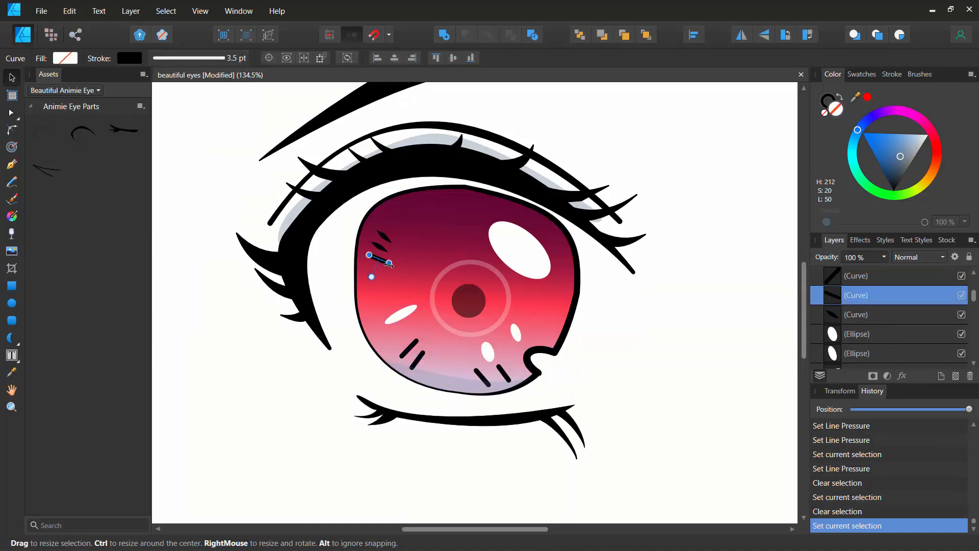
pyautogui.keyDown('shift'); pyautogui.click(413, 352); pyautogui.keyUp('shift')
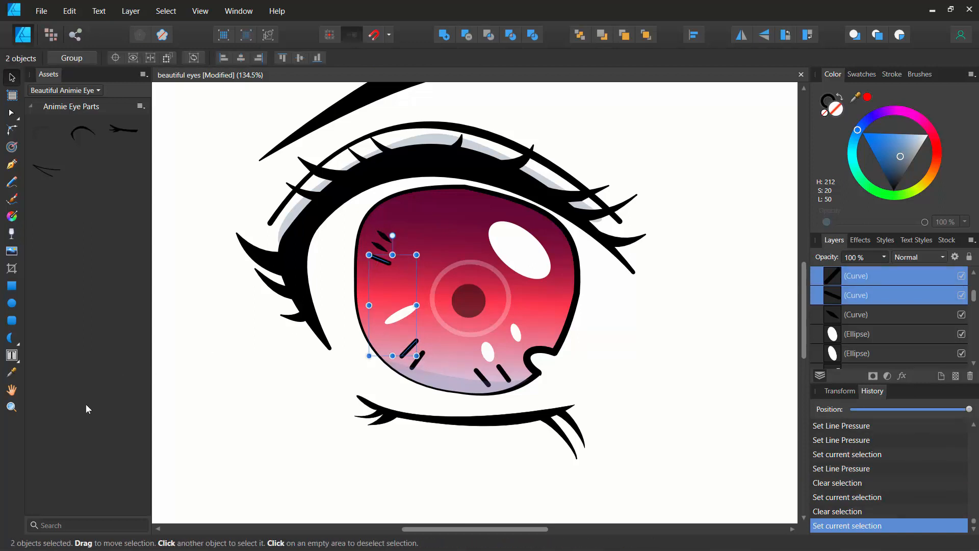
pyautogui.click(11, 406)
pyautogui.moveTo(410, 335); pyautogui.dragTo(520, 411)
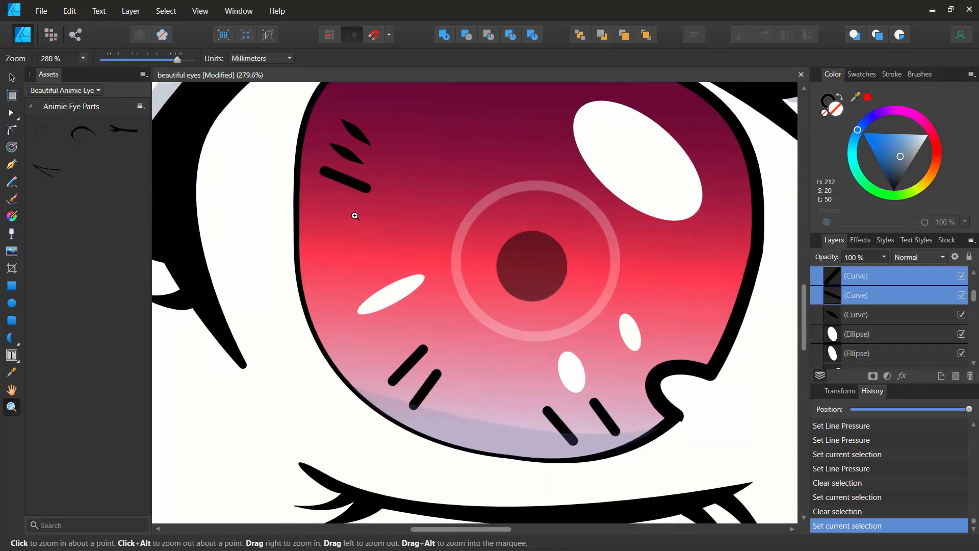
pyautogui.click(10, 78)
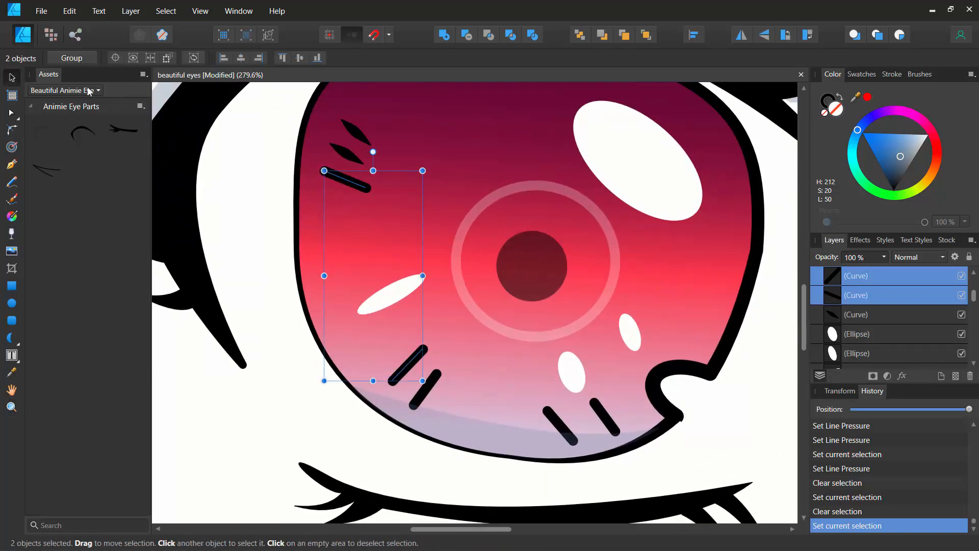
pyautogui.click(280, 174)
# Apply the saved arch-shaped pressure profile together to the five remaining untapered hatch marks: one upper-left, two lower-left and two lower-right in the iris
pyautogui.click(344, 179)
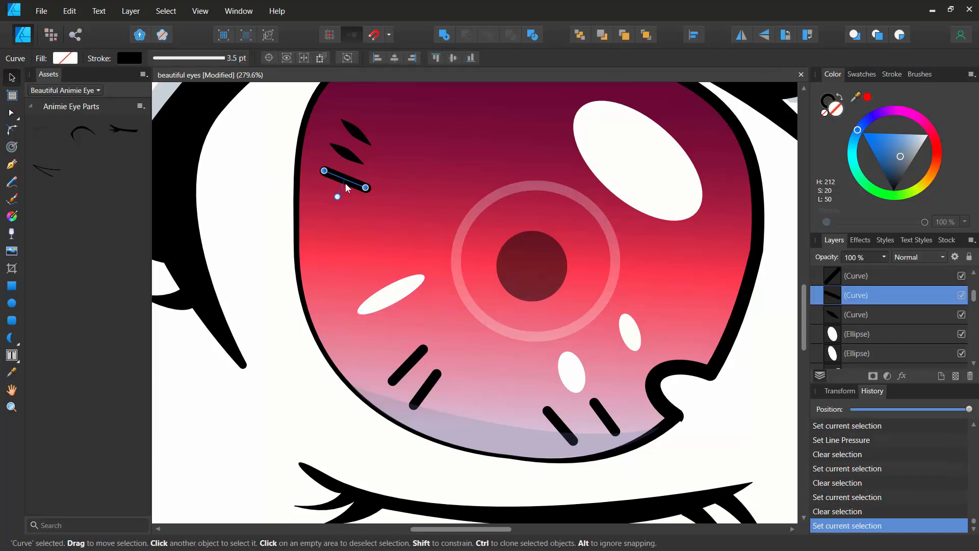
pyautogui.keyDown('shift'); pyautogui.click(412, 359); pyautogui.keyUp('shift')
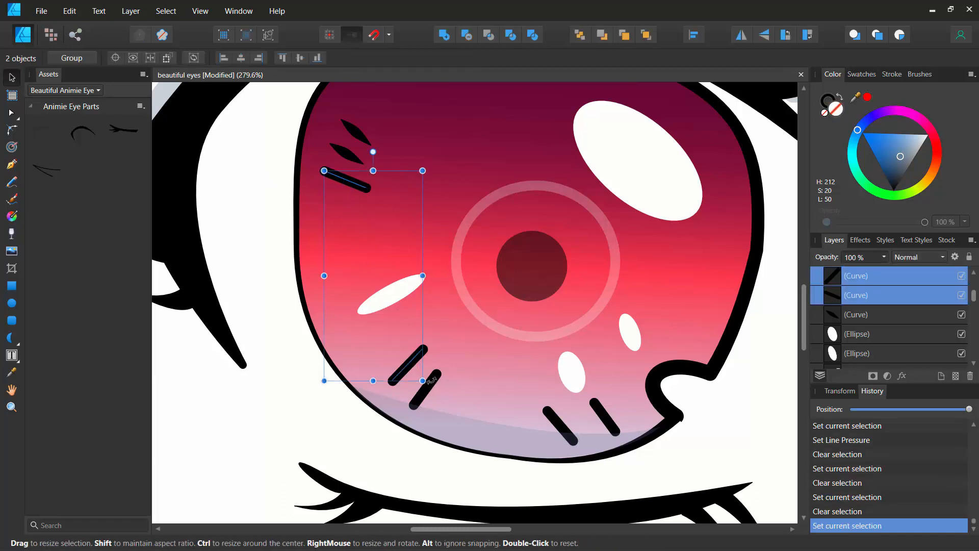
pyautogui.keyDown('shift'); pyautogui.click(433, 378); pyautogui.keyUp('shift')
pyautogui.keyDown('shift'); pyautogui.click(557, 419); pyautogui.keyUp('shift')
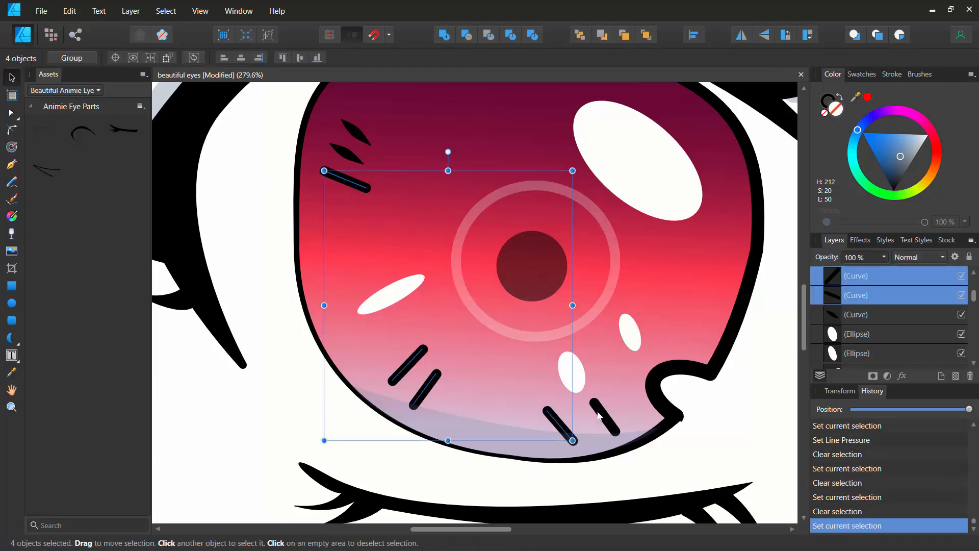
pyautogui.keyDown('shift'); pyautogui.click(602, 416); pyautogui.keyUp('shift')
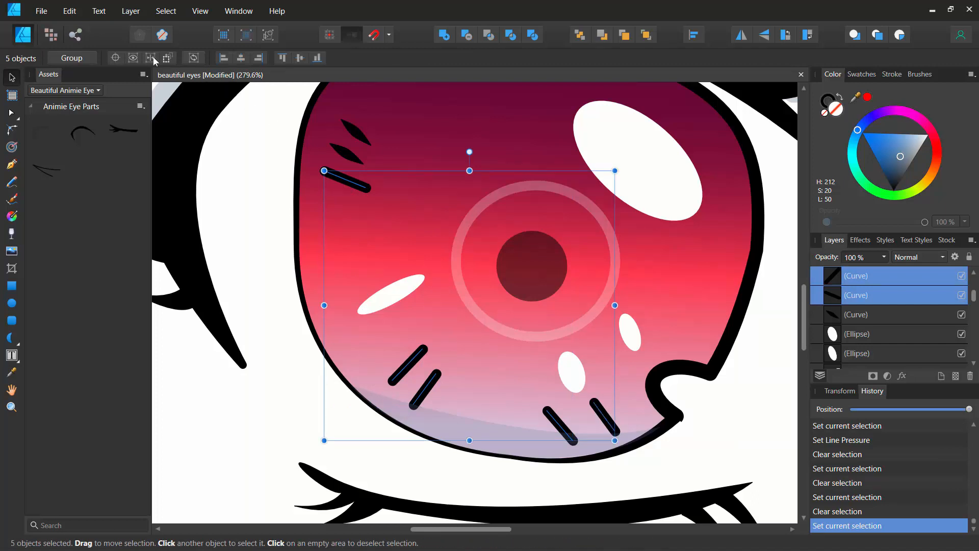
pyautogui.click(14, 117)
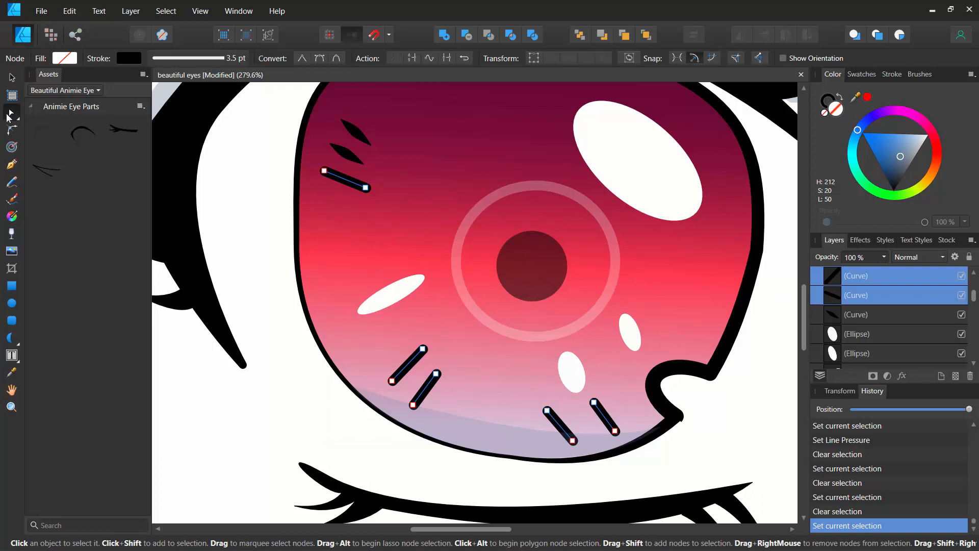
pyautogui.click(194, 59)
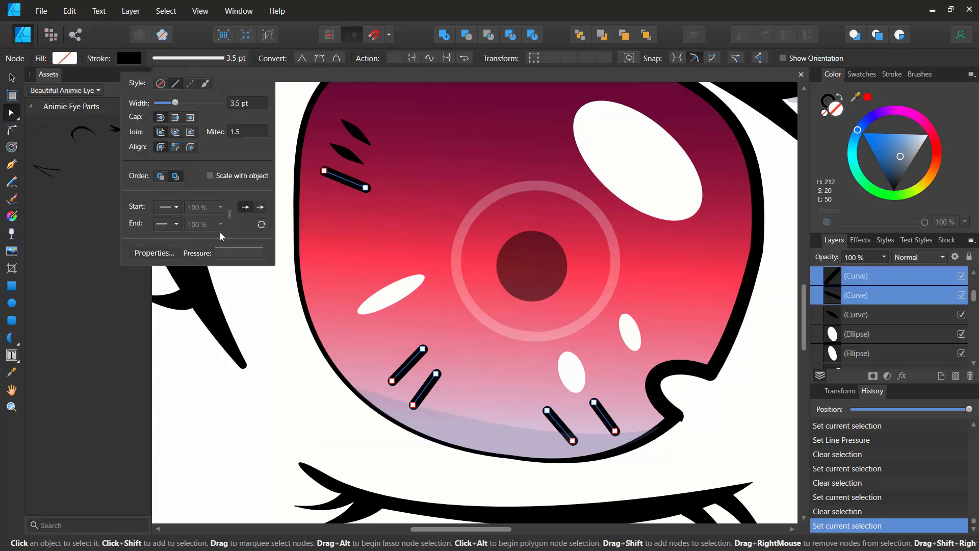
pyautogui.click(227, 252)
pyautogui.click(236, 381)
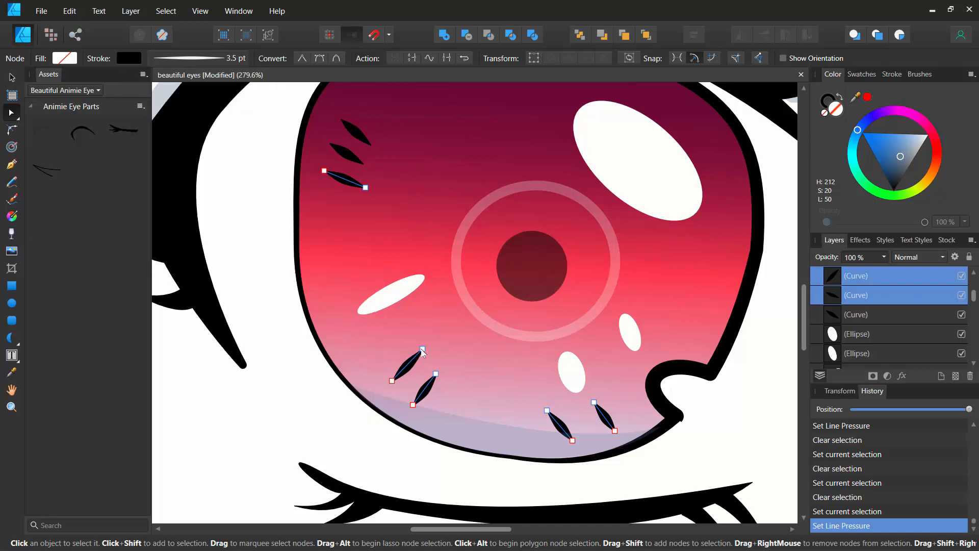
# Lengthen the upper hatch mark of the iris's lower-left pair by moving its top end node slightly up and right, and deselect it
pyautogui.click(422, 349)
pyautogui.moveTo(423, 349); pyautogui.dragTo(429, 343)
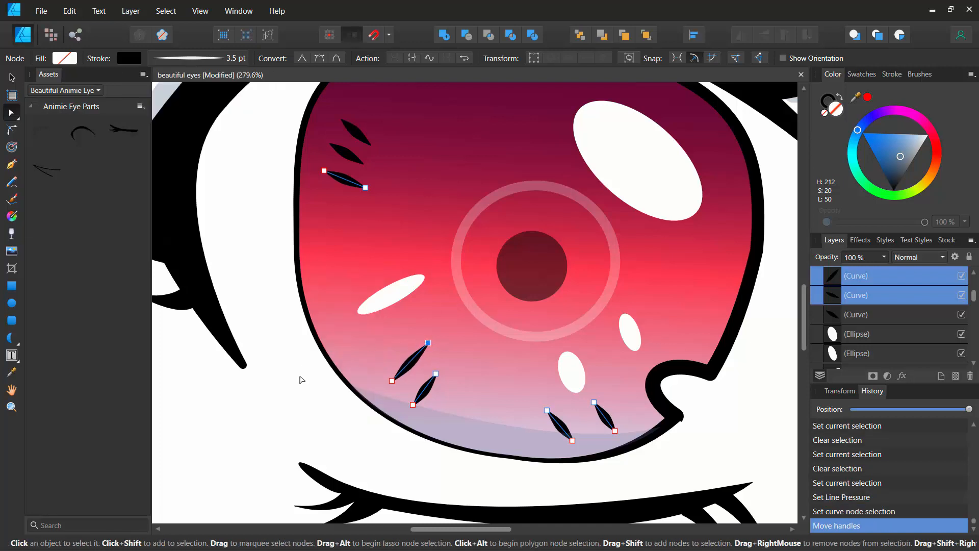
pyautogui.click(302, 379)
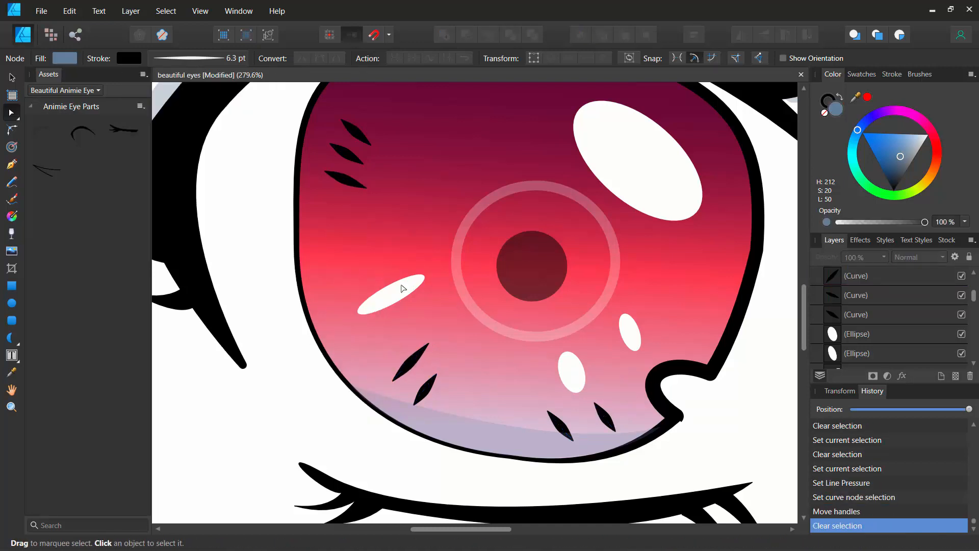
# Shift the dark pupil circle slightly up and right to centre it in the pale ring, and deselect it
pyautogui.click(537, 259)
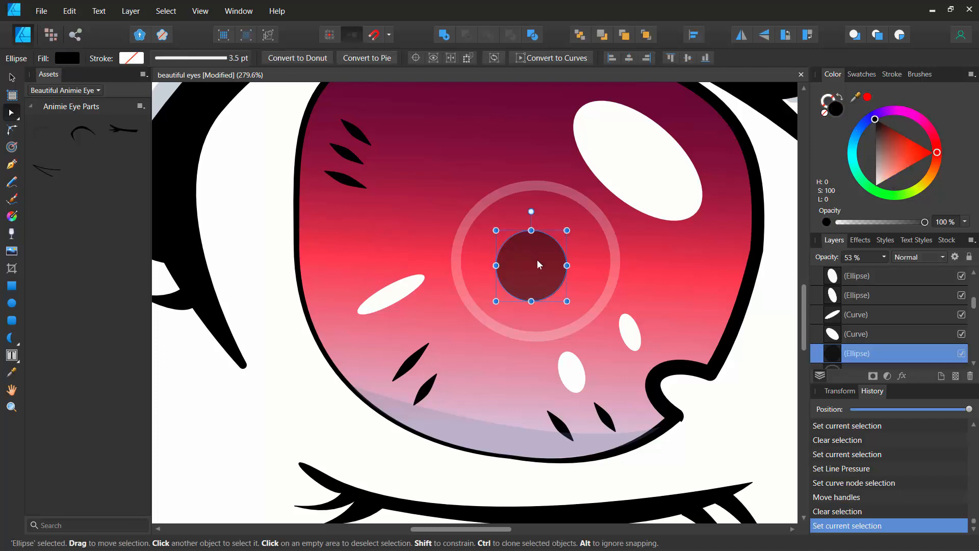
pyautogui.moveTo(540, 256)
pyautogui.mouseDown()
pyautogui.moveTo(552, 246)
pyautogui.moveTo(545, 258)
pyautogui.mouseUp()
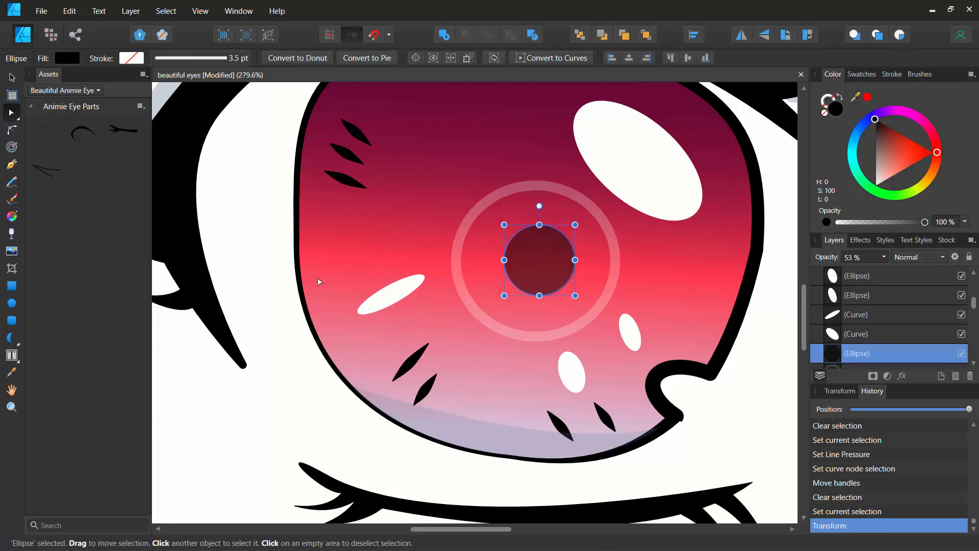
pyautogui.click(251, 269)
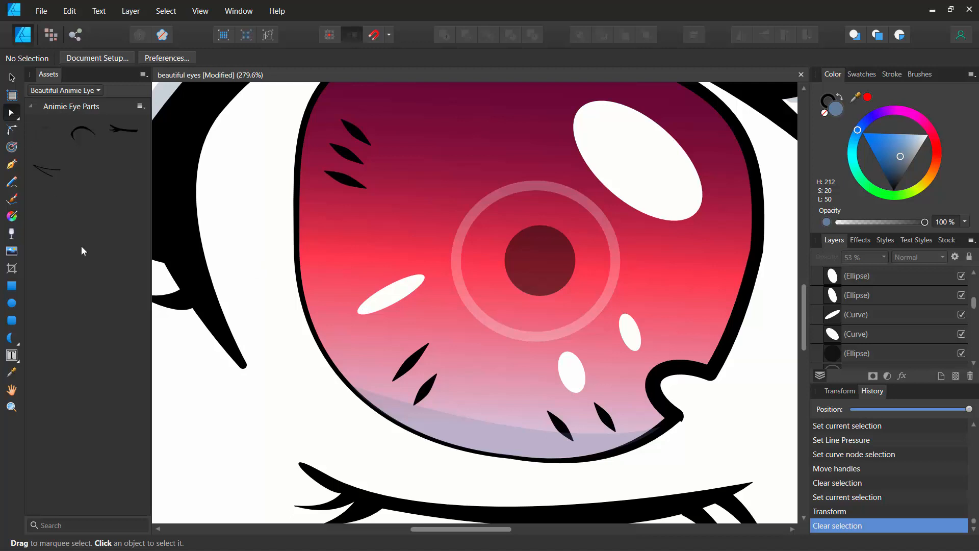
# Draw a wide blue-grey ellipse with a black outline over the iris, and move it up to the iris's top edge
pyautogui.click(11, 407)
pyautogui.moveTo(469, 280); pyautogui.dragTo(105, 125)
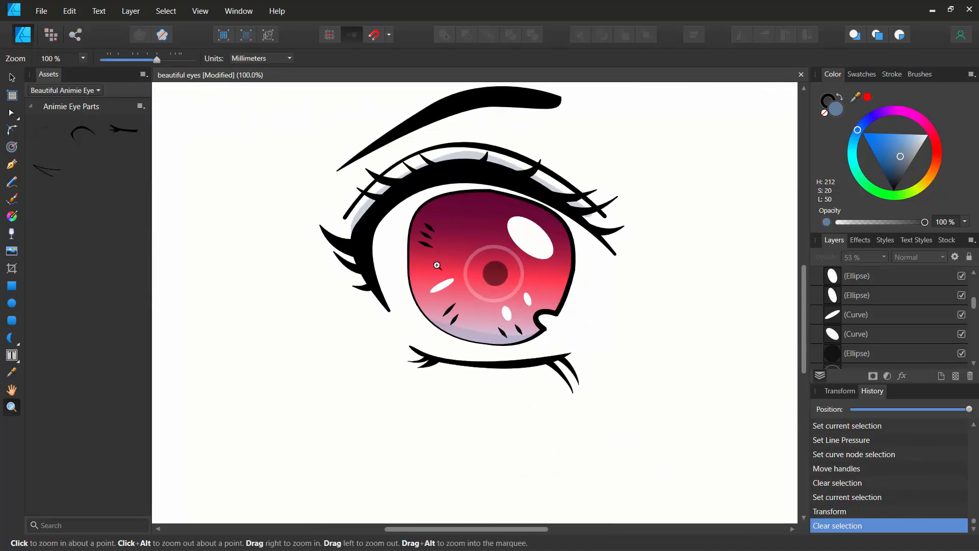
pyautogui.moveTo(437, 266); pyautogui.dragTo(462, 246)
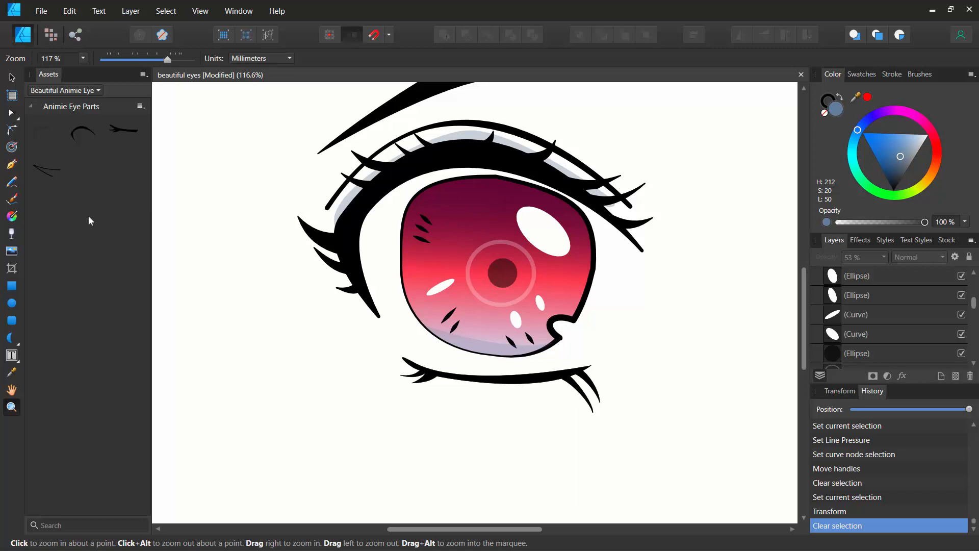
pyautogui.click(19, 306)
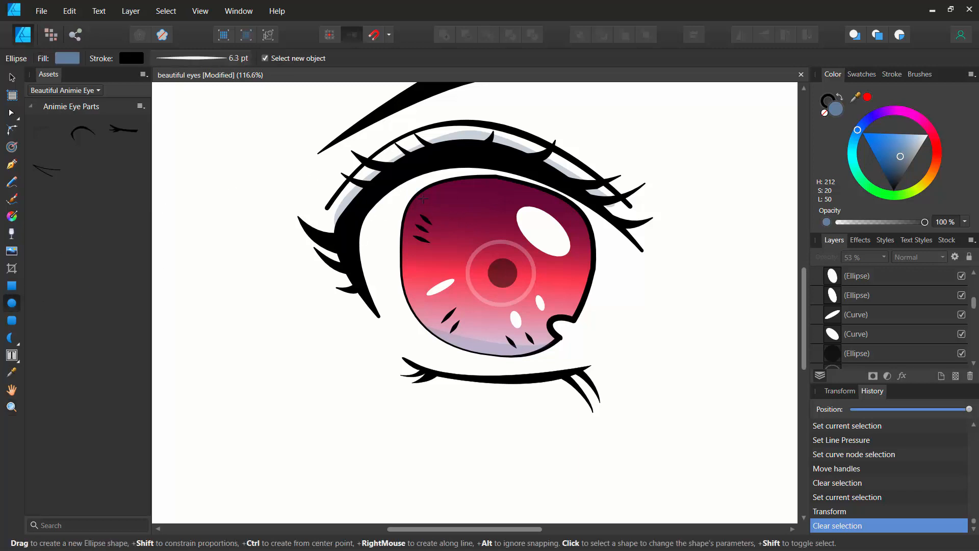
pyautogui.moveTo(420, 190); pyautogui.dragTo(589, 312)
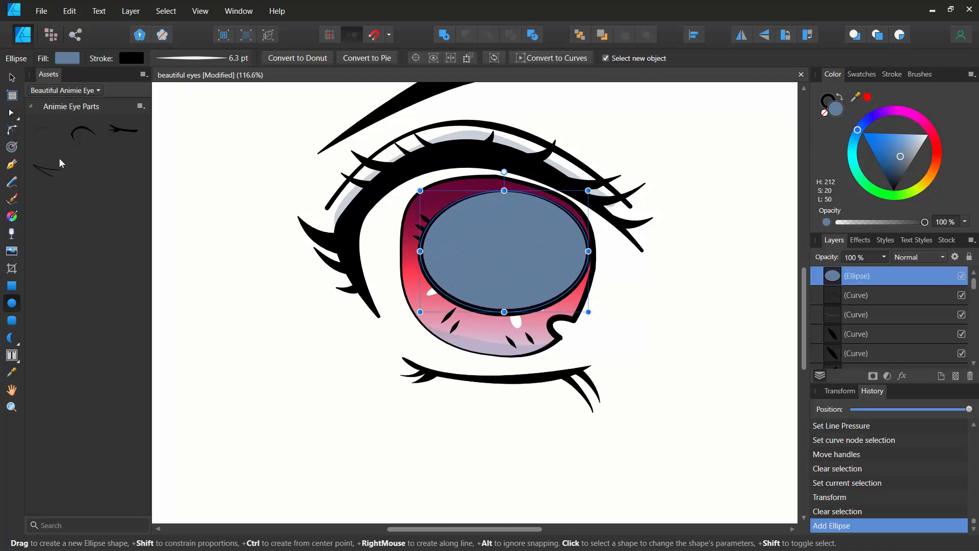
pyautogui.click(12, 77)
pyautogui.moveTo(495, 259); pyautogui.dragTo(487, 241)
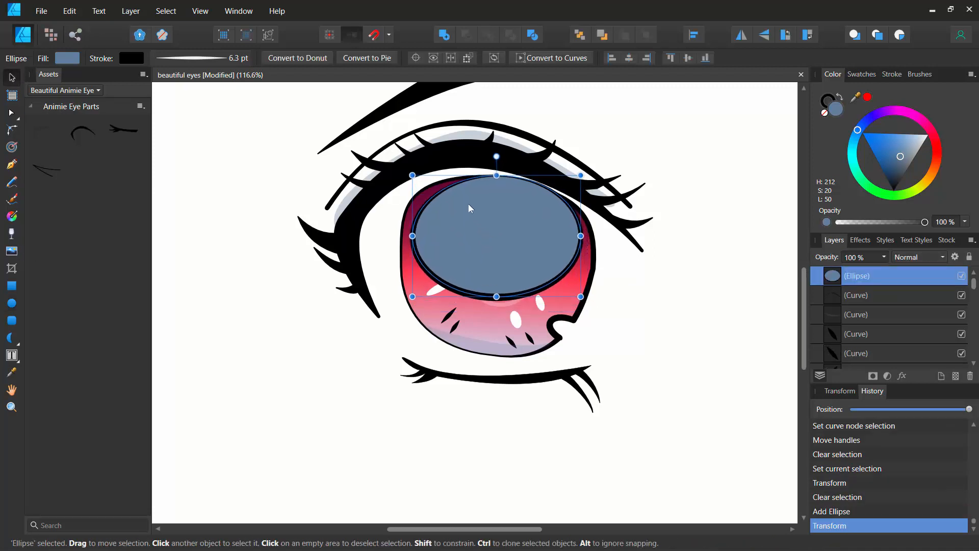
# Rotate the blue-grey ellipse by about half a turn so it tilts slightly with the iris, and keep it selected
pyautogui.click(495, 153)
pyautogui.click(500, 194)
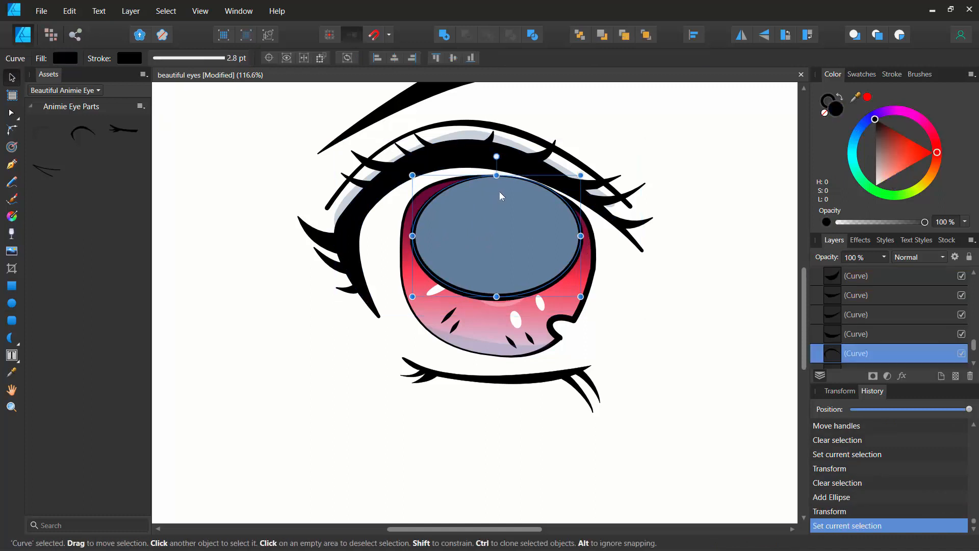
pyautogui.moveTo(494, 155); pyautogui.dragTo(498, 284)
pyautogui.click(262, 196)
pyautogui.click(504, 229)
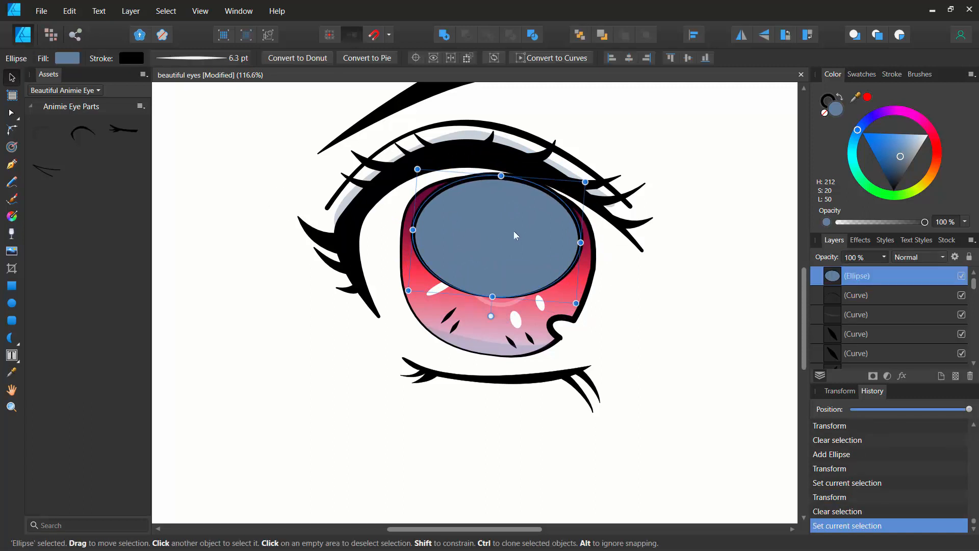
# Fade the blue-grey ellipse with a linear transparency gradient, and rotate and nudge it so its opaque side covers the iris's upper right
pyautogui.click(11, 233)
pyautogui.moveTo(476, 287); pyautogui.dragTo(522, 234)
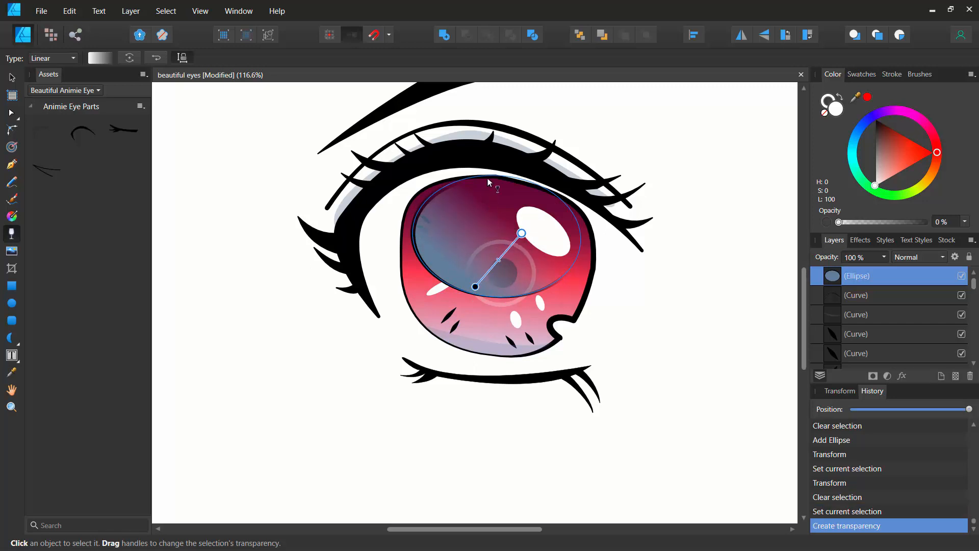
pyautogui.press('v')
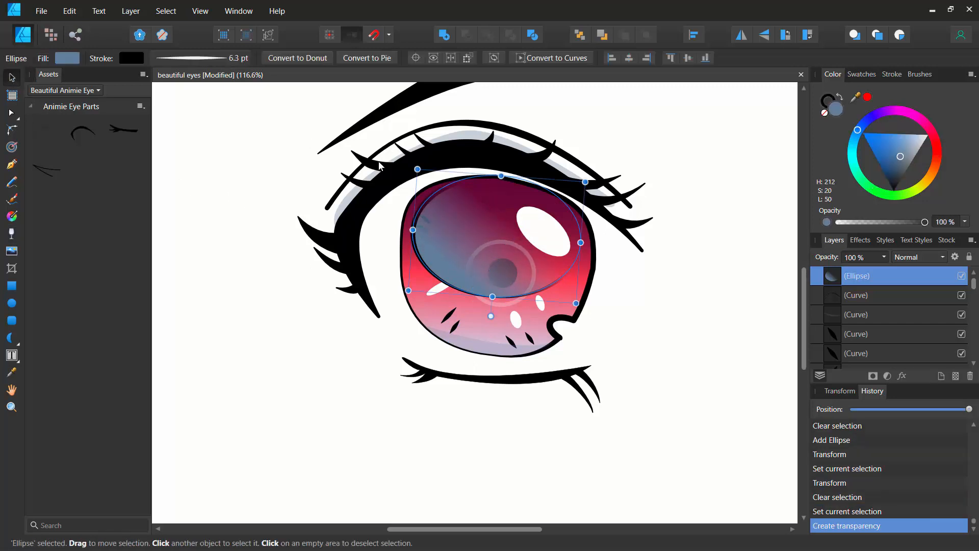
pyautogui.moveTo(488, 316); pyautogui.dragTo(505, 200)
pyautogui.moveTo(529, 231); pyautogui.dragTo(535, 230)
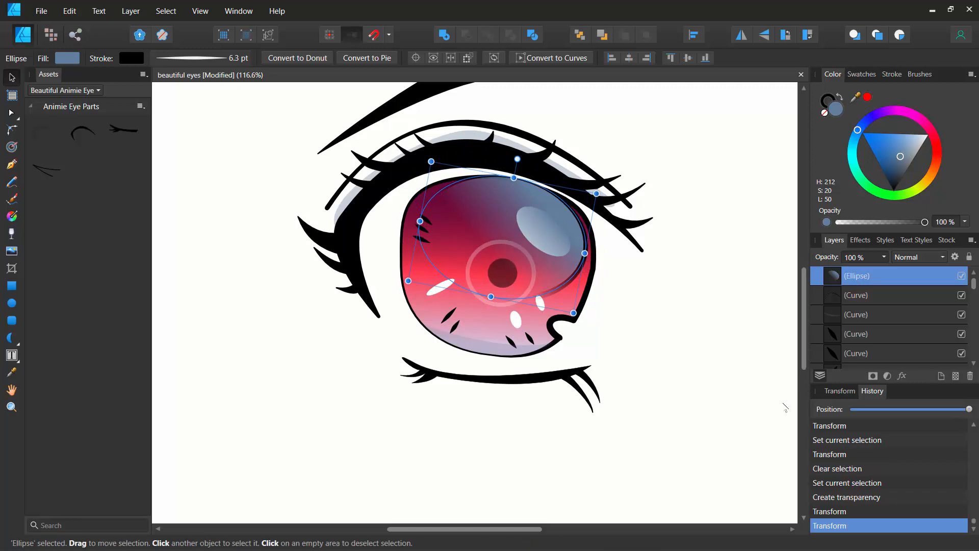
# Save the document, and reselect the faded blue-grey ellipse over the iris
pyautogui.click(41, 11)
pyautogui.click(51, 113)
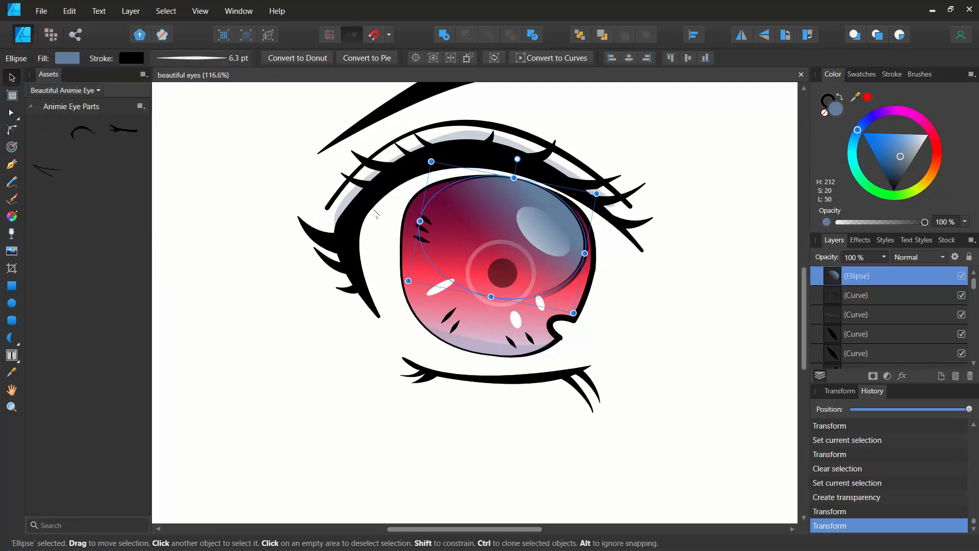
pyautogui.click(265, 182)
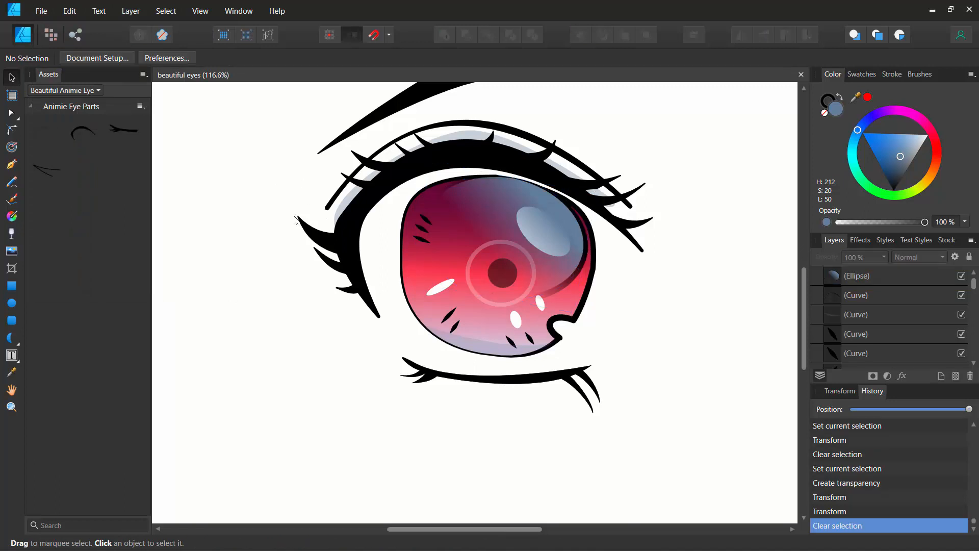
pyautogui.click(482, 197)
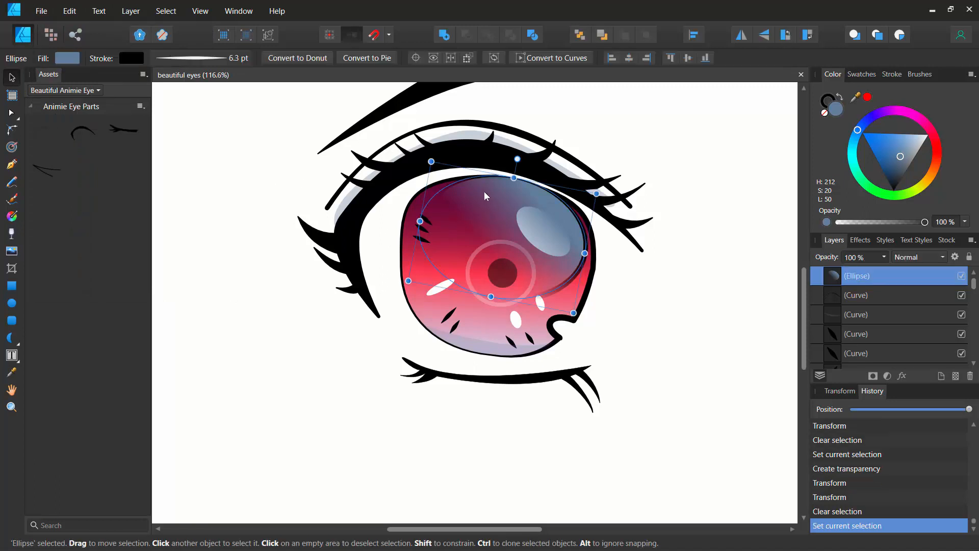
# Remove the black outline from the faded blue-grey ellipse and nudge it slightly so it sits inside the iris's upper right edge
pyautogui.click(131, 58)
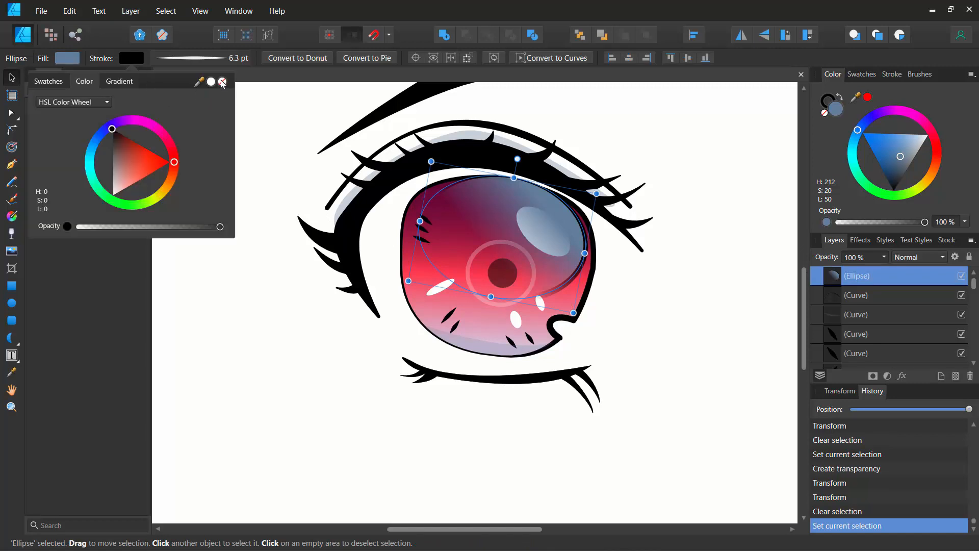
pyautogui.click(223, 82)
pyautogui.click(285, 295)
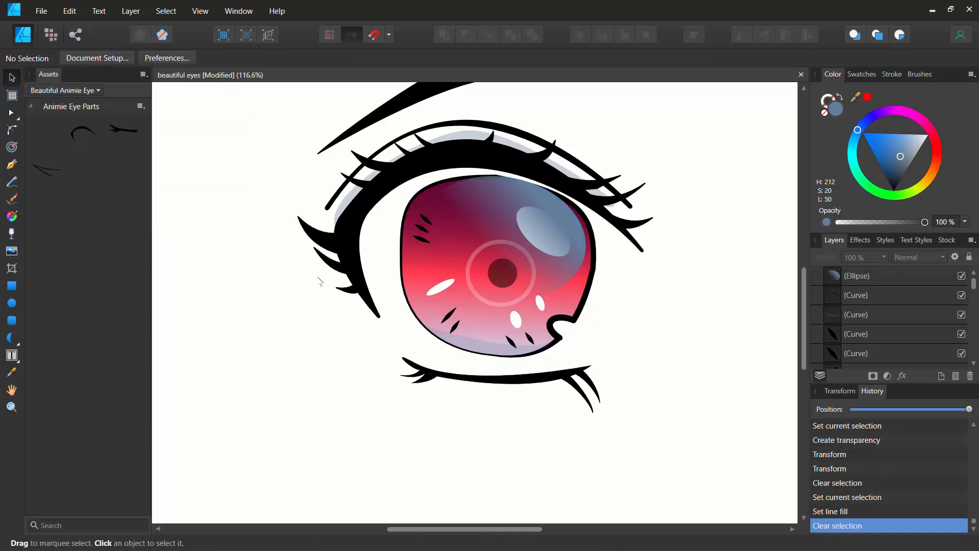
pyautogui.click(492, 212)
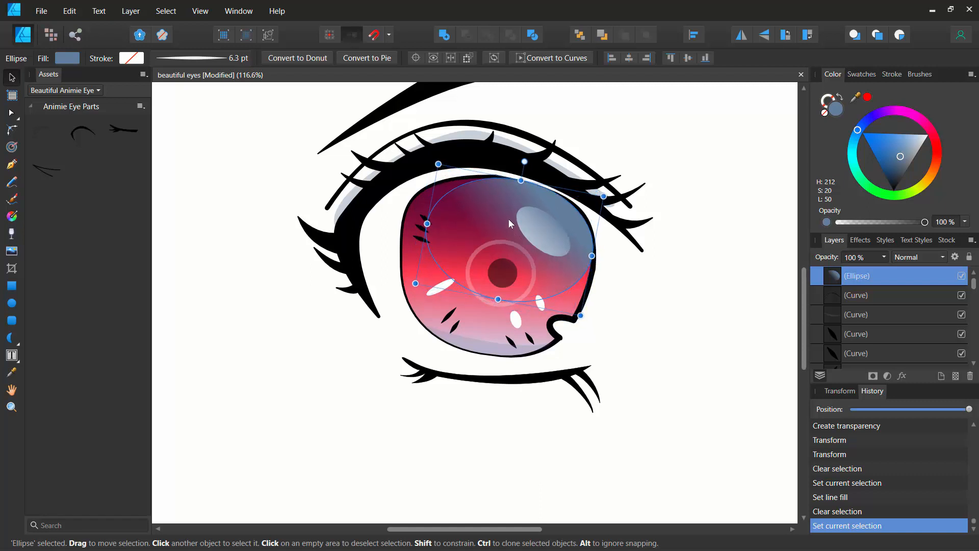
pyautogui.moveTo(509, 220); pyautogui.dragTo(508, 221)
pyautogui.click(285, 170)
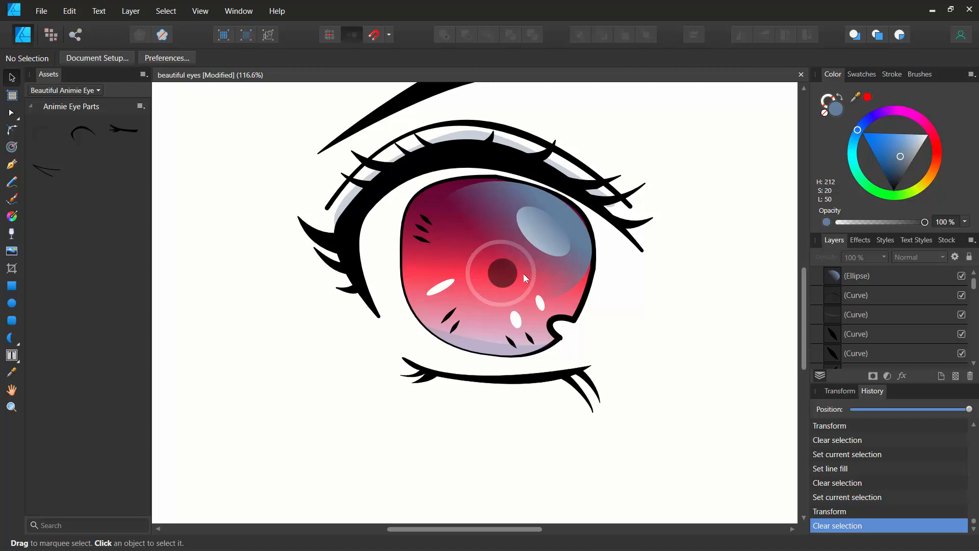
# Lower the blue-grey ellipse's layer opacity to 46%
pyautogui.click(859, 277)
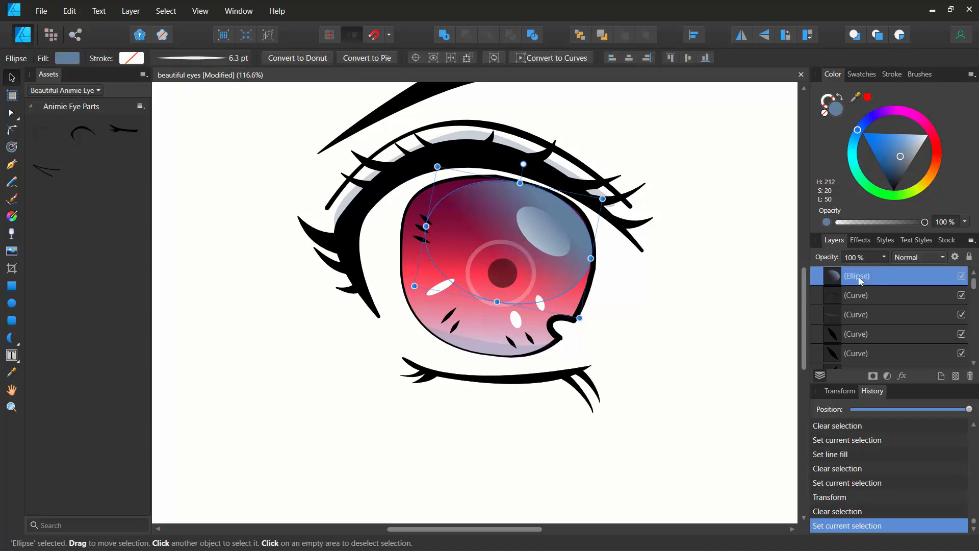
pyautogui.click(884, 257)
pyautogui.moveTo(885, 271); pyautogui.dragTo(836, 271)
pyautogui.click(724, 260)
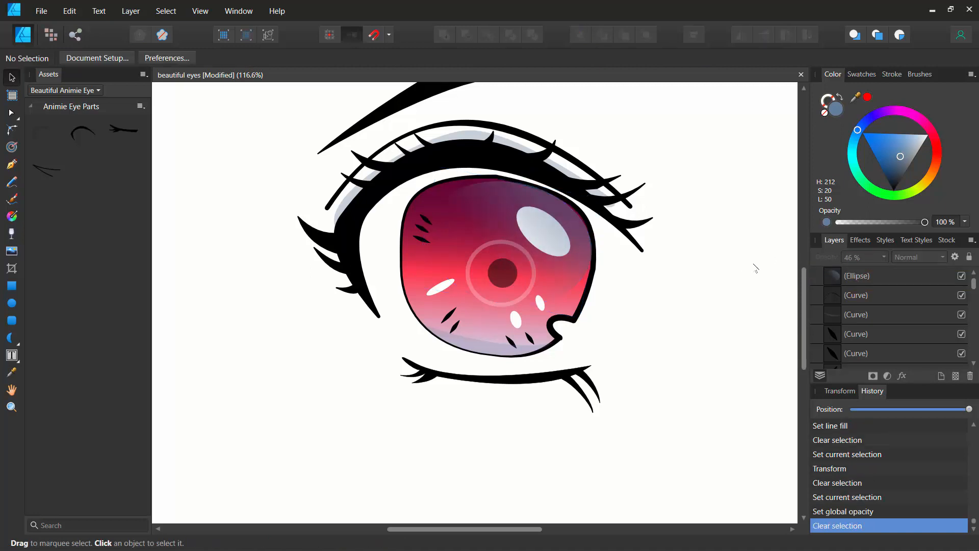
# Duplicate the blue-grey ellipse over the iris and fill the copy with black
pyautogui.click(490, 219)
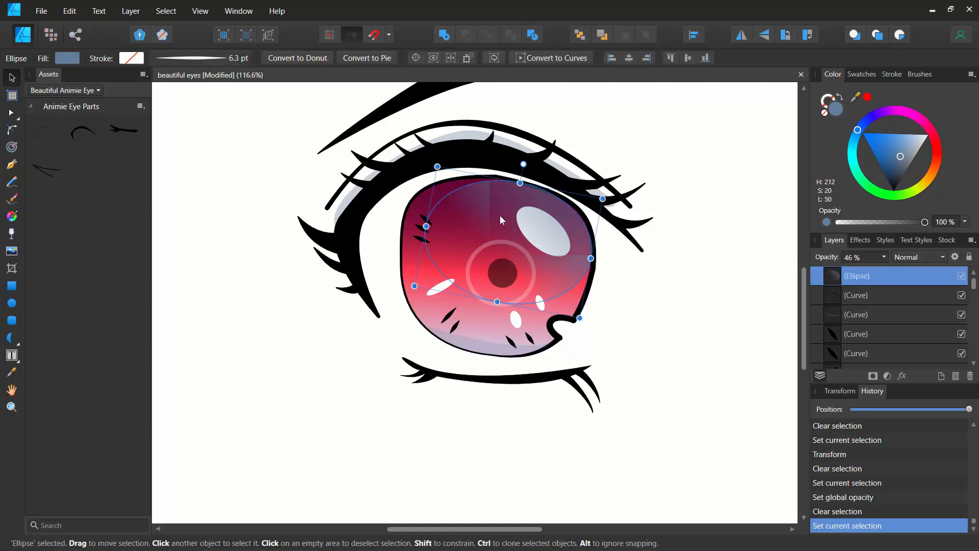
pyautogui.hotkey('ctrl', 'j')
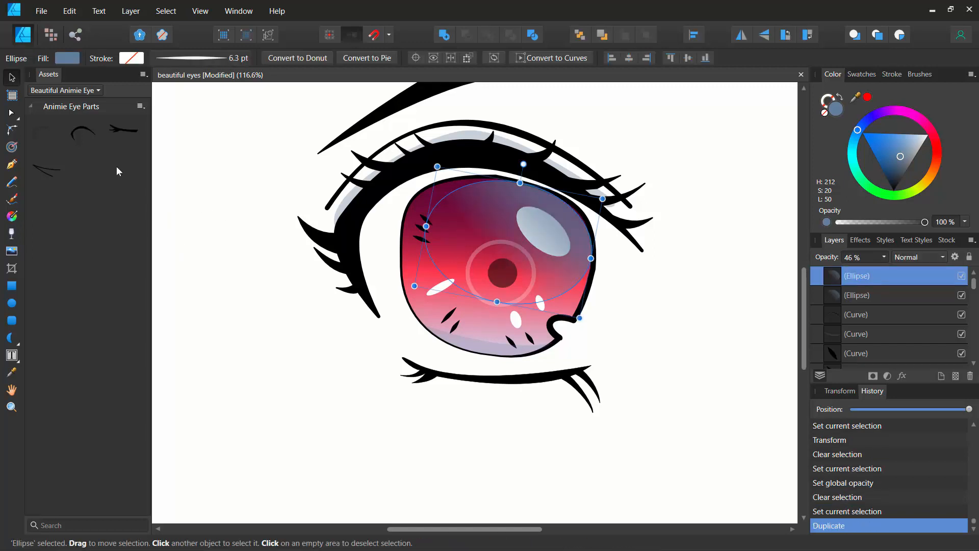
pyautogui.click(61, 60)
pyautogui.moveTo(113, 175); pyautogui.dragTo(109, 222)
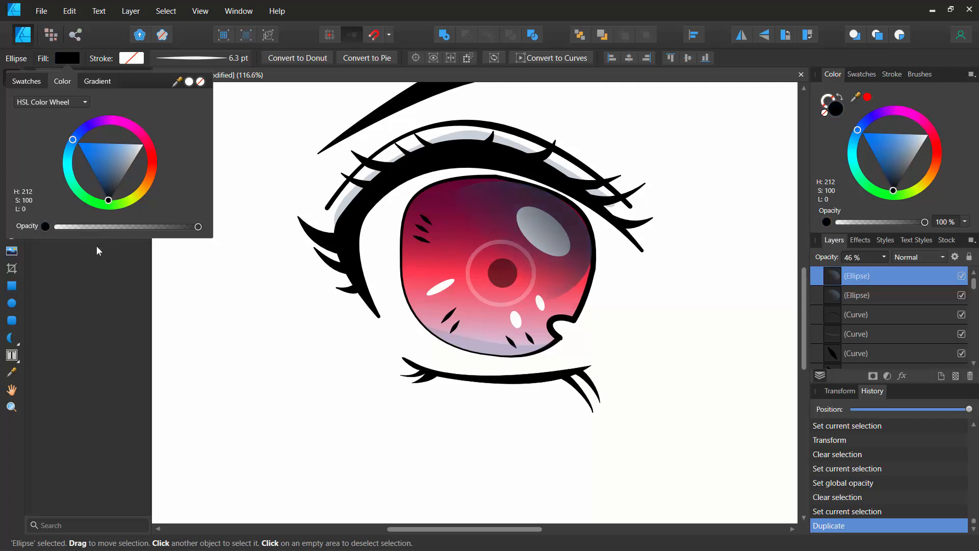
# Set the black ellipse's blend mode to Multiply and its opacity to 73%
pyautogui.click(935, 257)
pyautogui.click(911, 302)
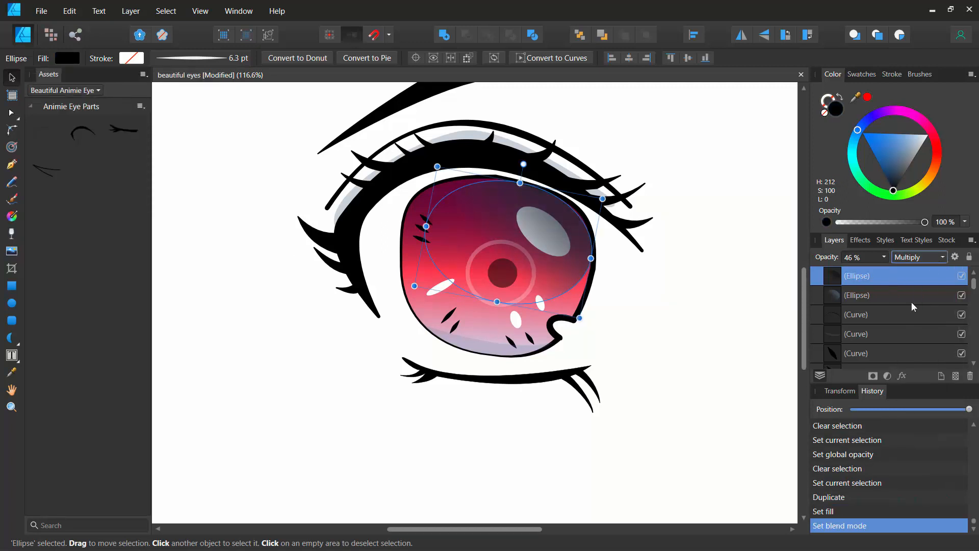
pyautogui.click(886, 257)
pyautogui.moveTo(888, 271); pyautogui.dragTo(912, 276)
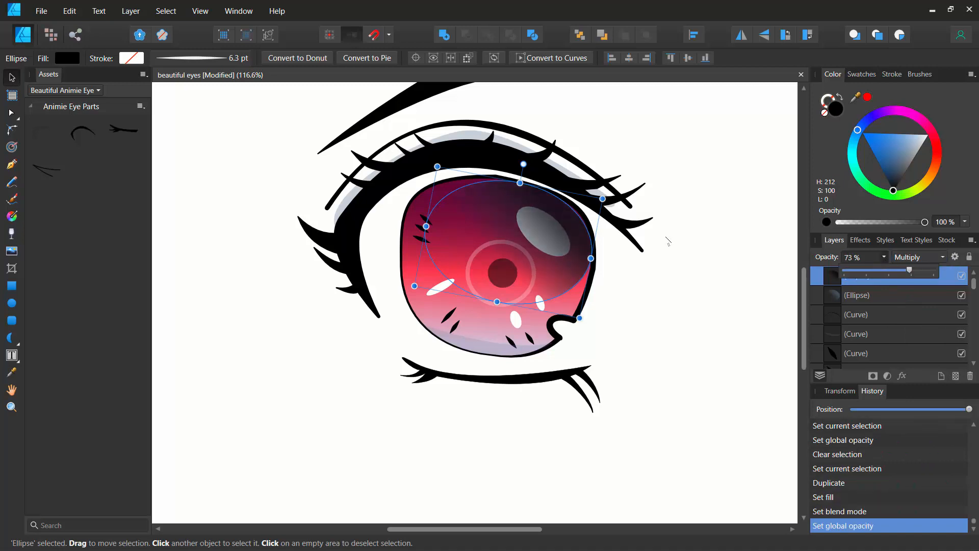
pyautogui.click(307, 310)
# Shift the black ellipse up and to the left, and stretch it rightward so it spans the full width of the upper iris
pyautogui.click(503, 215)
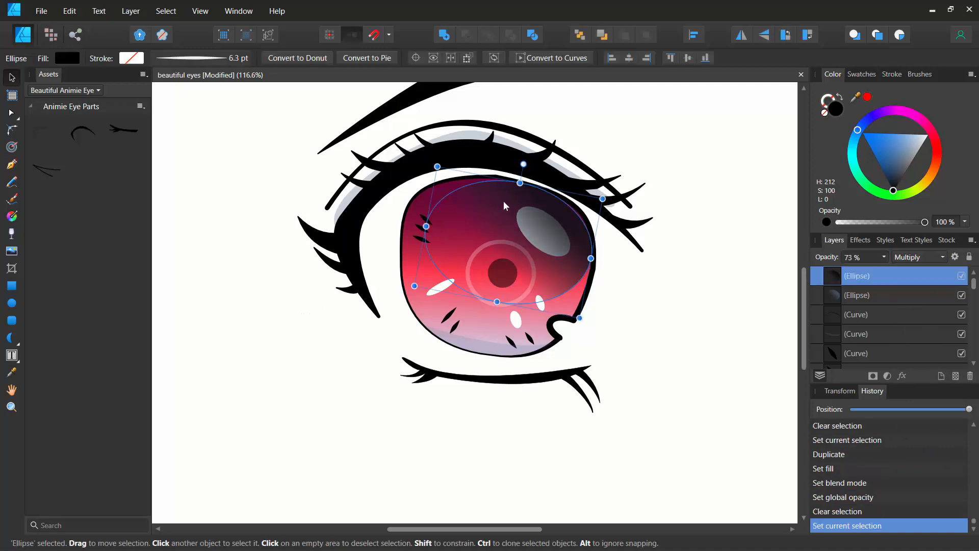
pyautogui.moveTo(509, 202); pyautogui.dragTo(489, 197)
pyautogui.click(264, 174)
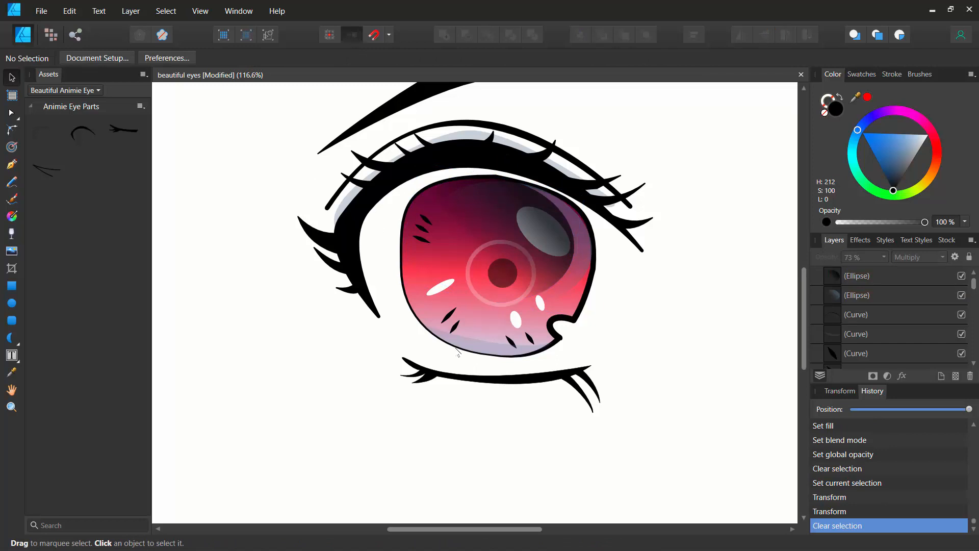
pyautogui.click(500, 221)
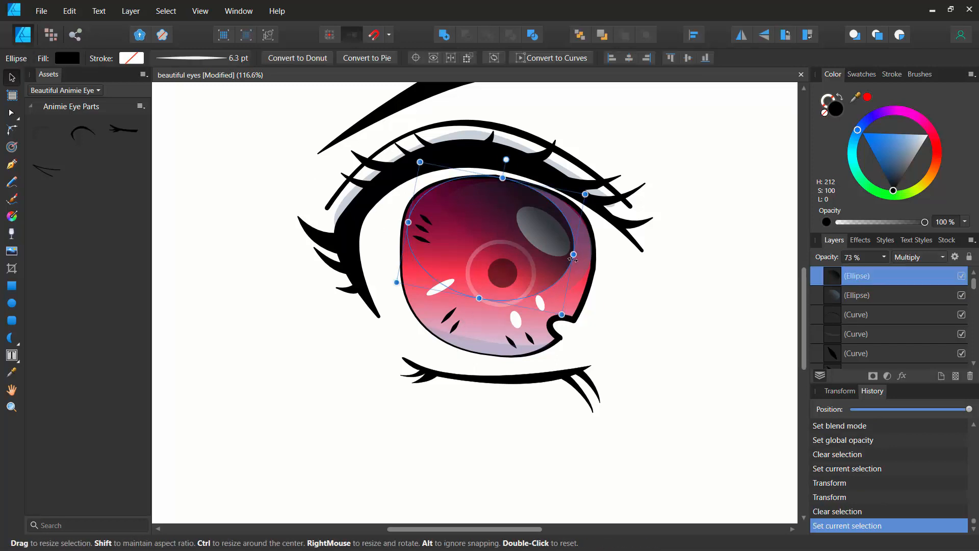
pyautogui.moveTo(573, 256); pyautogui.dragTo(595, 258)
pyautogui.moveTo(579, 313); pyautogui.dragTo(582, 321)
pyautogui.click(313, 396)
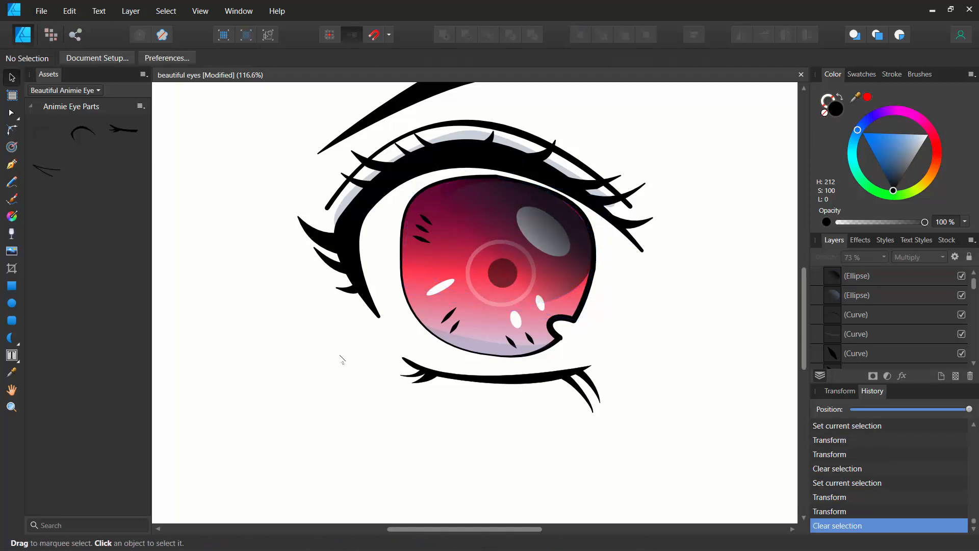
# Reduce the black Multiply ellipse's opacity to 32%
pyautogui.click(834, 277)
pyautogui.click(885, 257)
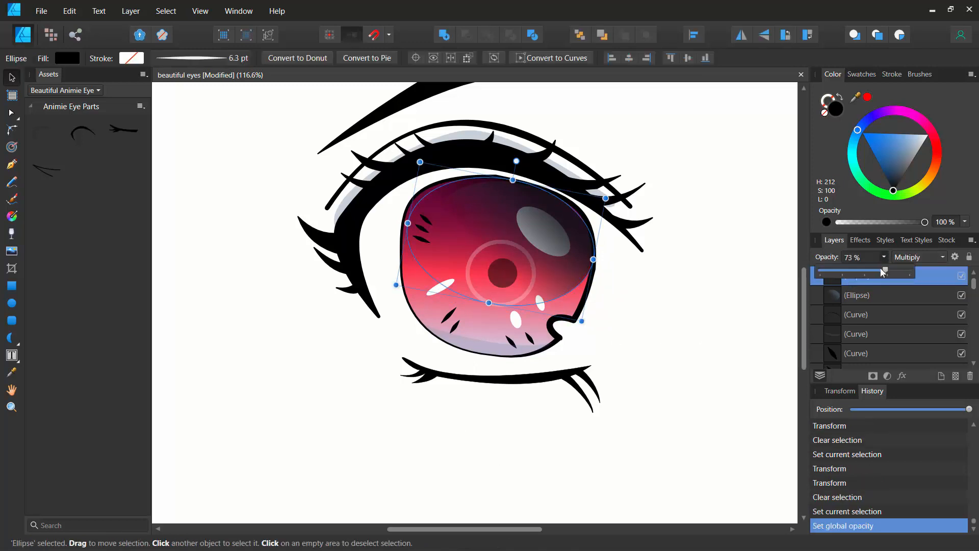
pyautogui.moveTo(880, 268); pyautogui.dragTo(849, 271)
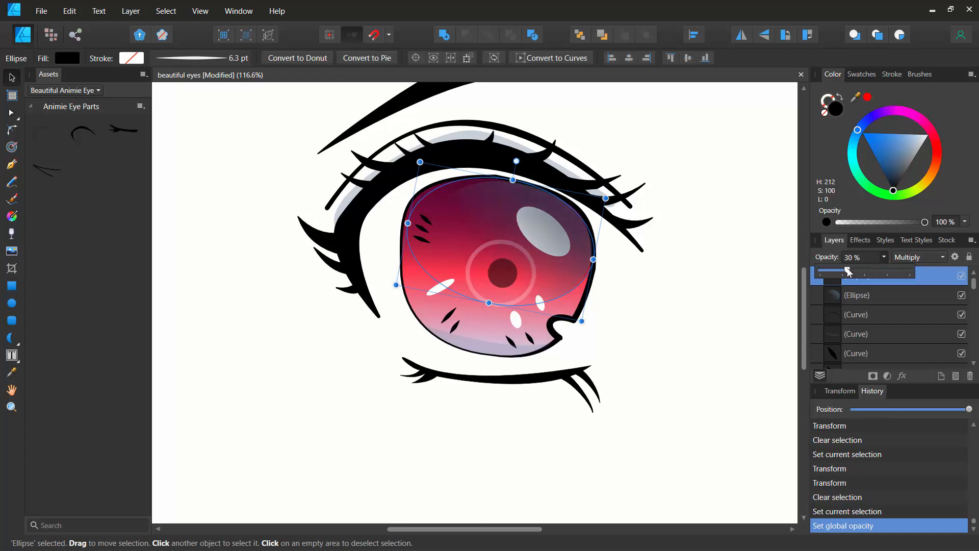
pyautogui.click(705, 301)
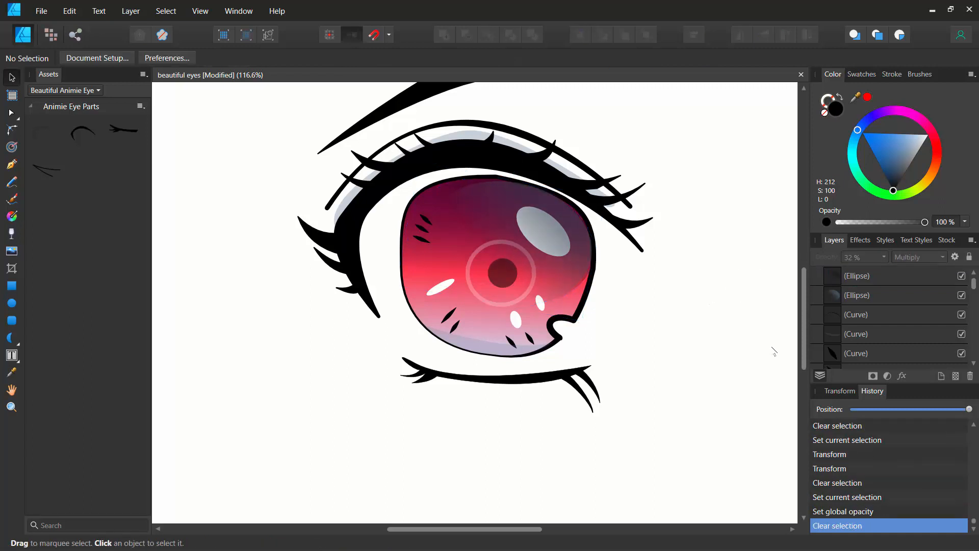
# Group all the eye artwork, including the upper lid but not the hidden pixel layer, and name the group "eye"
pyautogui.moveTo(974, 283)
pyautogui.mouseDown()
pyautogui.moveTo(974, 353)
pyautogui.moveTo(976, 270)
pyautogui.mouseUp()
pyautogui.click(862, 275)
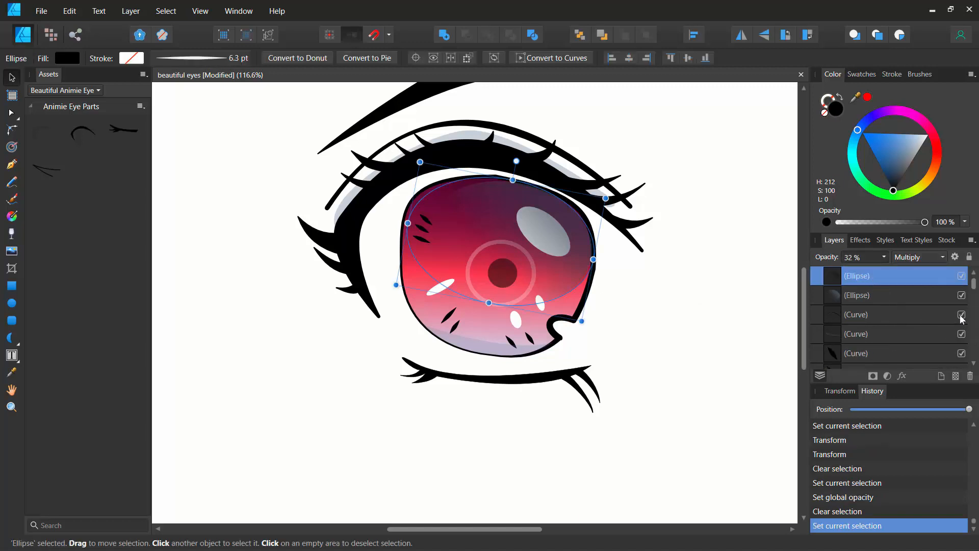
pyautogui.moveTo(975, 281); pyautogui.dragTo(976, 358)
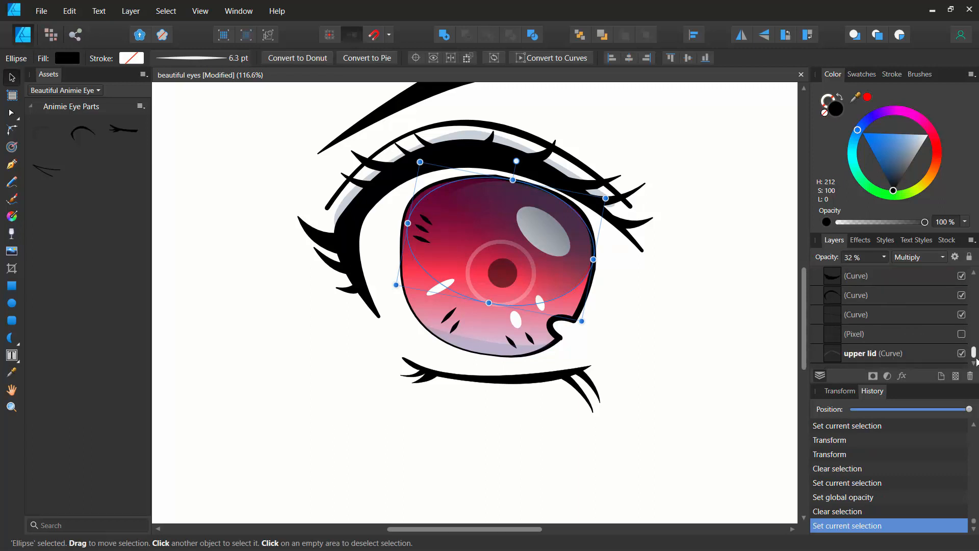
pyautogui.keyDown('shift'); pyautogui.click(855, 316); pyautogui.keyUp('shift')
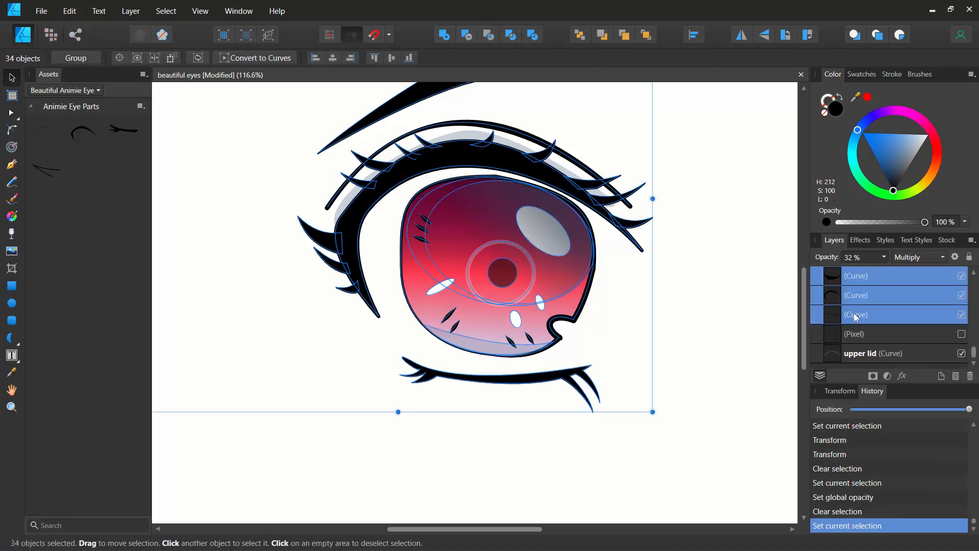
pyautogui.keyDown('ctrl'); pyautogui.click(857, 355); pyautogui.keyUp('ctrl')
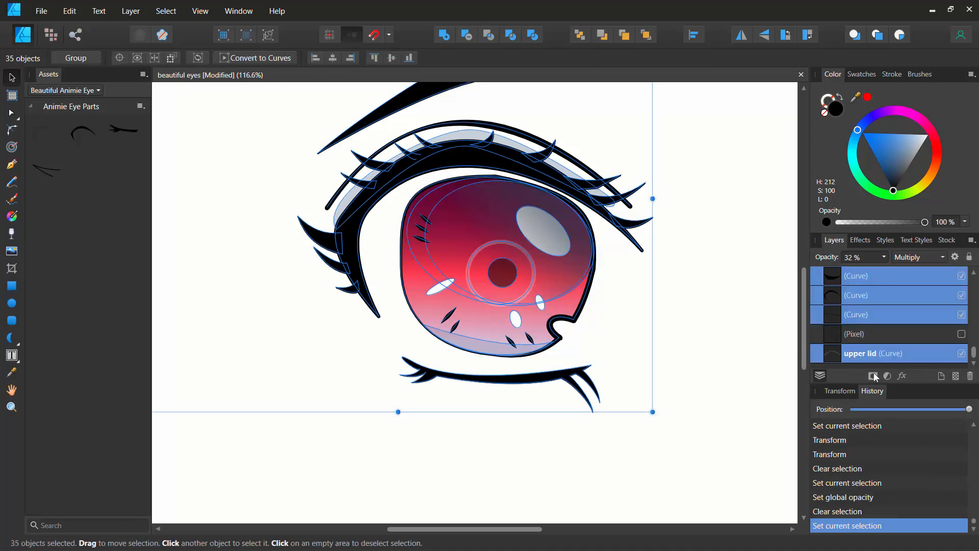
pyautogui.hotkey('ctrl', 'g')
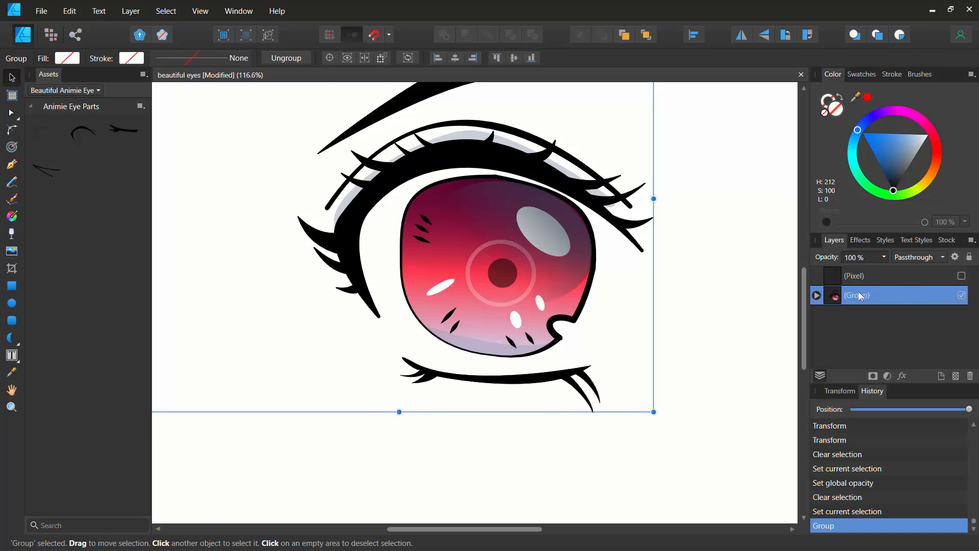
pyautogui.doubleClick(861, 298)
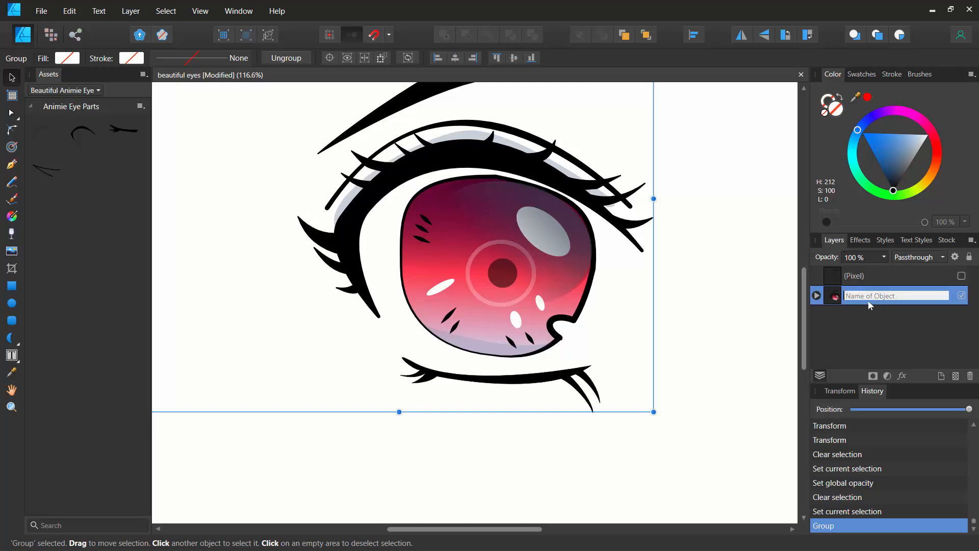
pyautogui.press('Return')
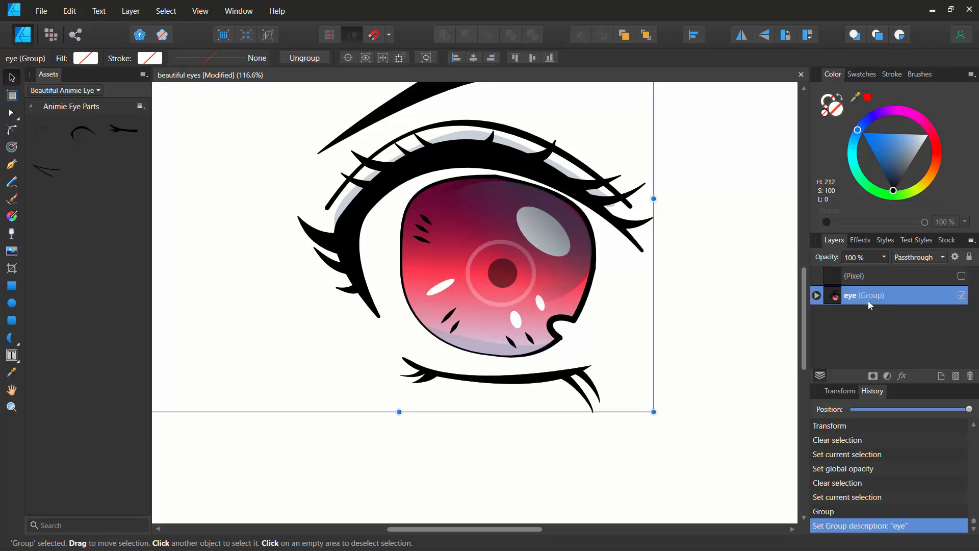
# Select the iris base shape inside the eye group, try moving it down to the right, and undo the move
pyautogui.doubleClick(575, 312)
pyautogui.moveTo(578, 312); pyautogui.dragTo(679, 344)
pyautogui.hotkey('ctrl', 'z')
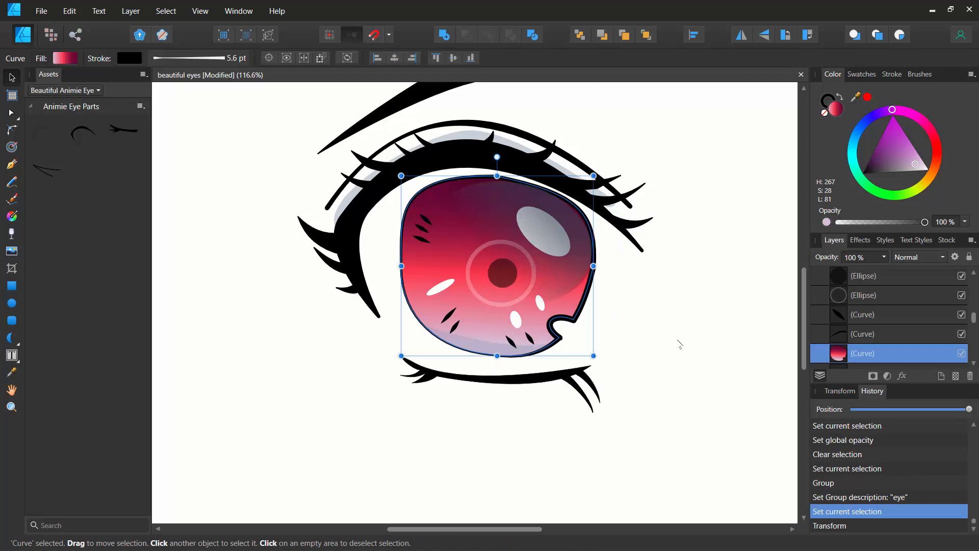
# Add a small amount of noise to the pale lilac stop of the iris's gradient fill, and deselect the iris
pyautogui.click(59, 59)
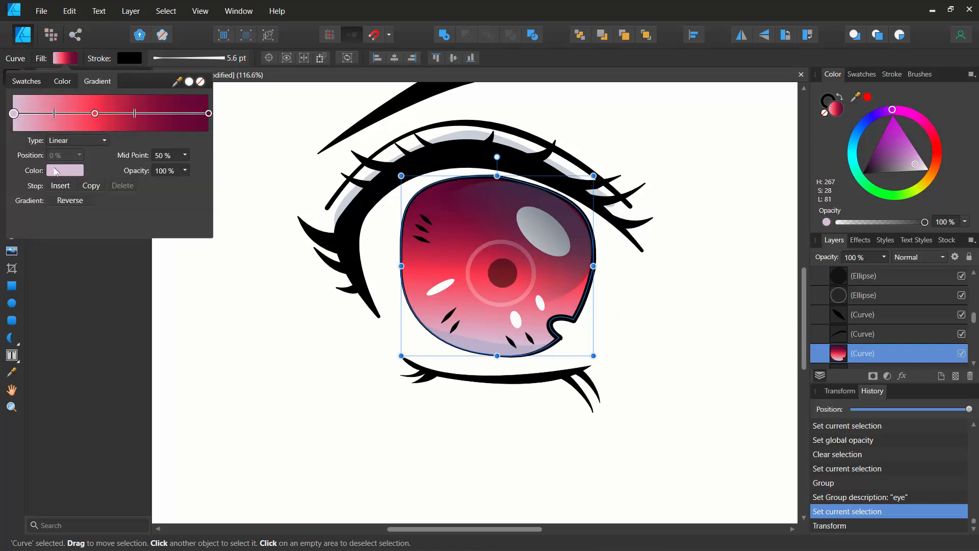
pyautogui.click(56, 171)
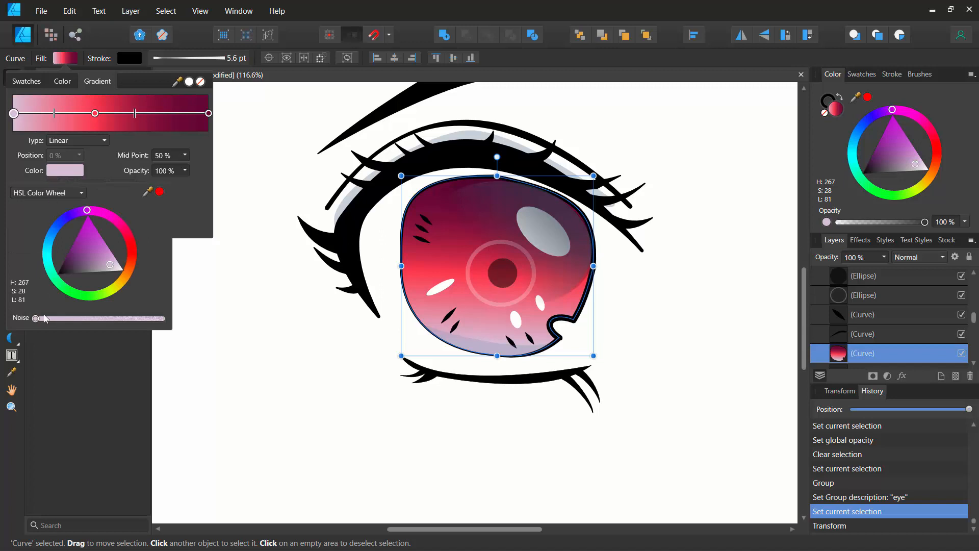
pyautogui.moveTo(39, 317); pyautogui.dragTo(148, 321)
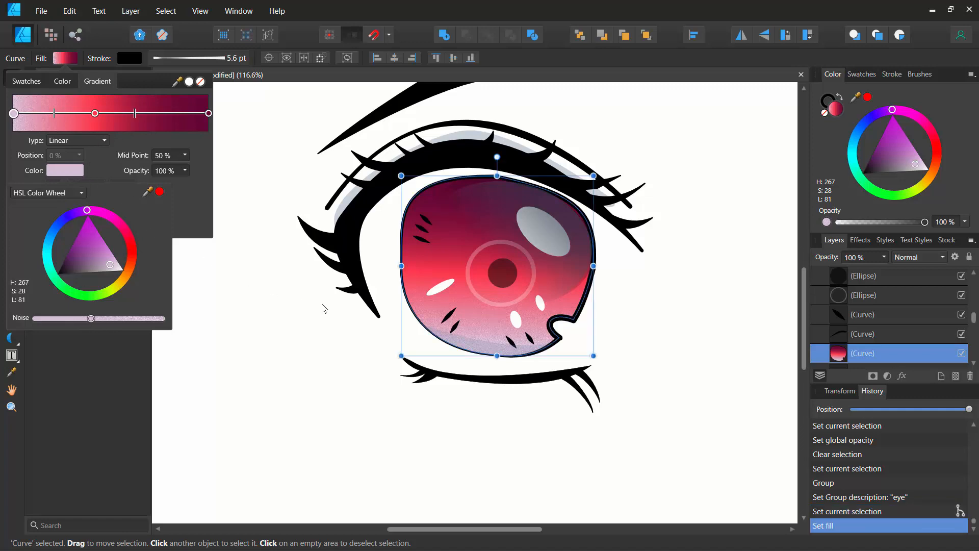
pyautogui.hotkey('ctrl', '+')
pyautogui.hotkey('ctrl', '+')
pyautogui.hotkey('ctrl', '+')
pyautogui.hotkey('ctrl', '+')
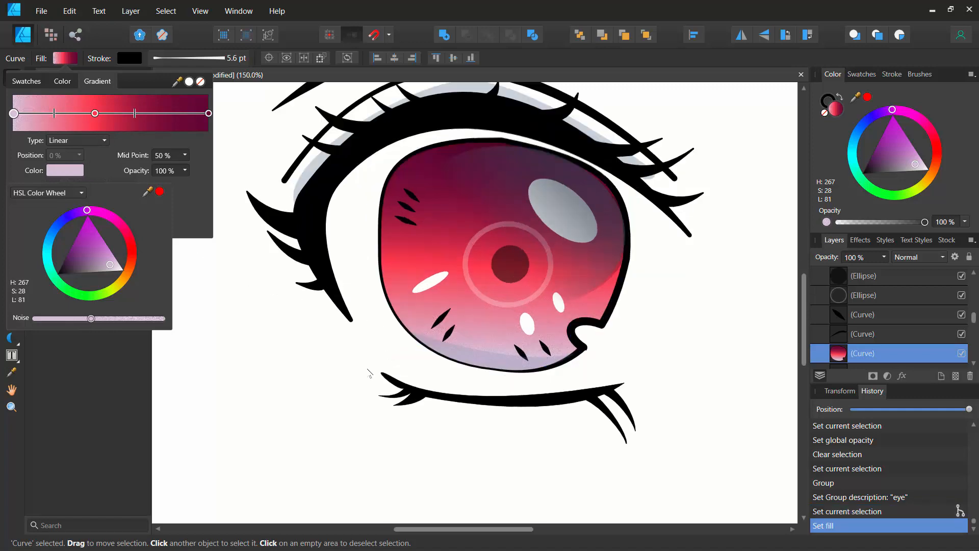
pyautogui.hotkey('ctrl', '-')
pyautogui.hotkey('ctrl', '-')
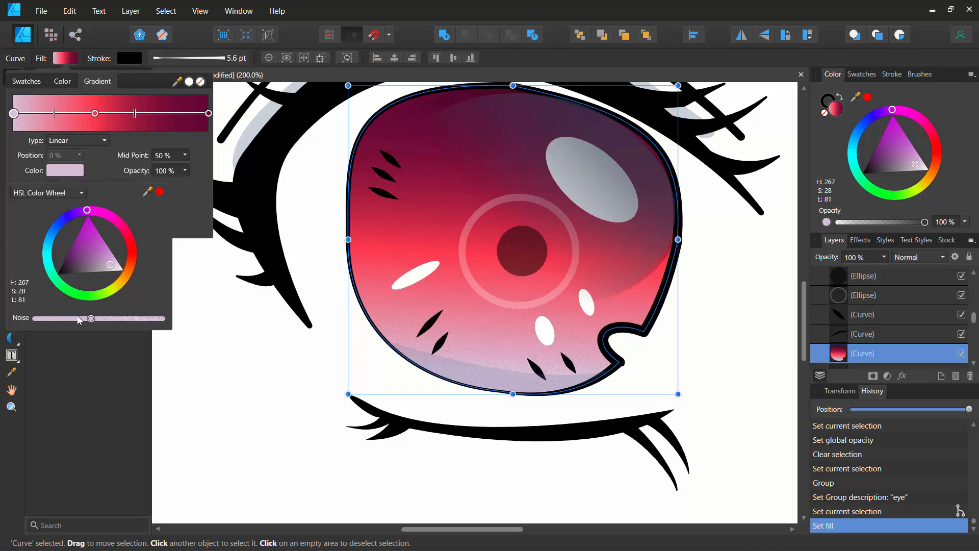
pyautogui.moveTo(83, 320); pyautogui.dragTo(61, 324)
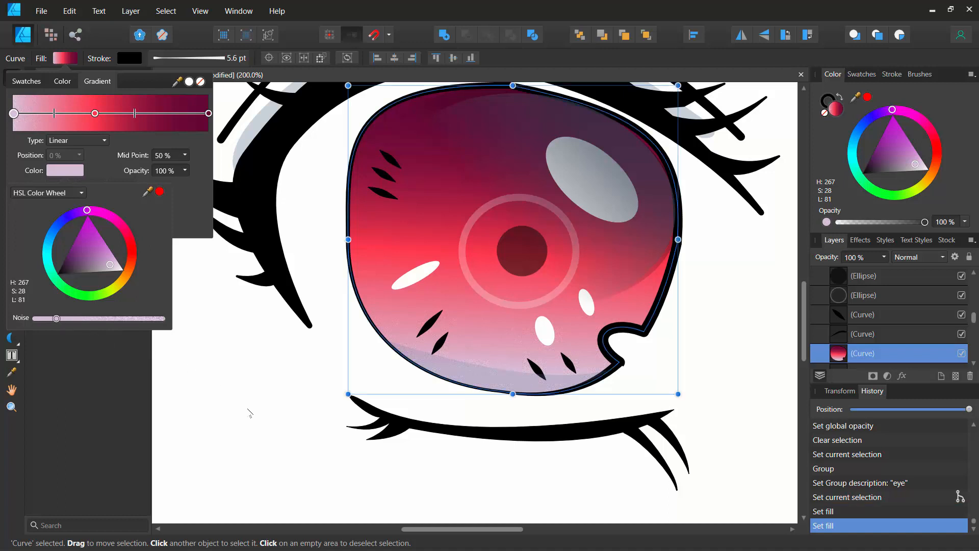
pyautogui.click(245, 420)
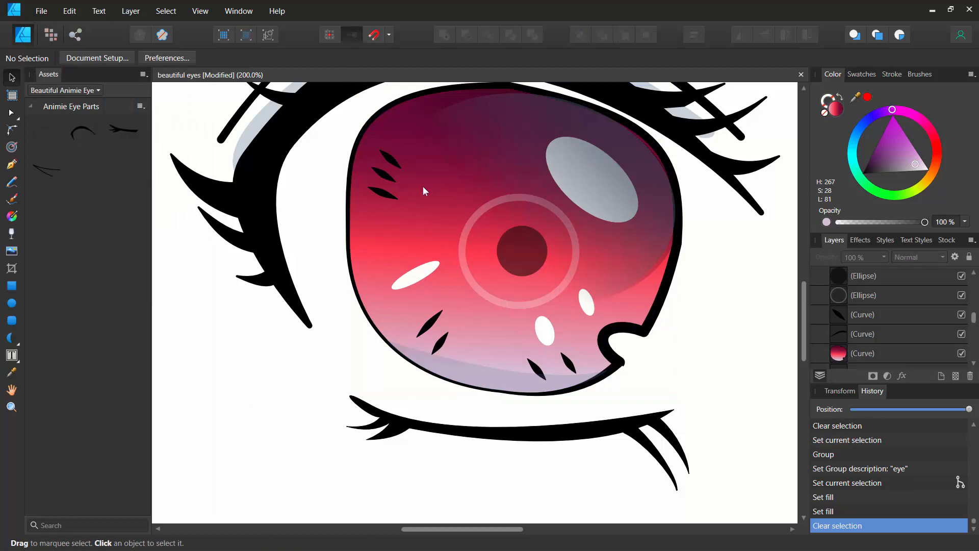
# Draw a small heart inside the iris ring, just beside the pupil, and fill it with white
pyautogui.click(20, 340)
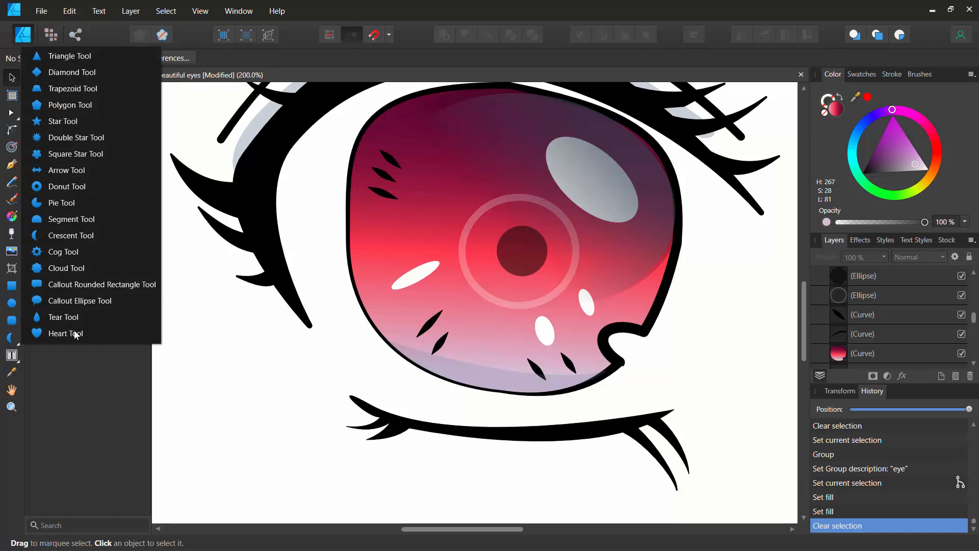
pyautogui.click(62, 335)
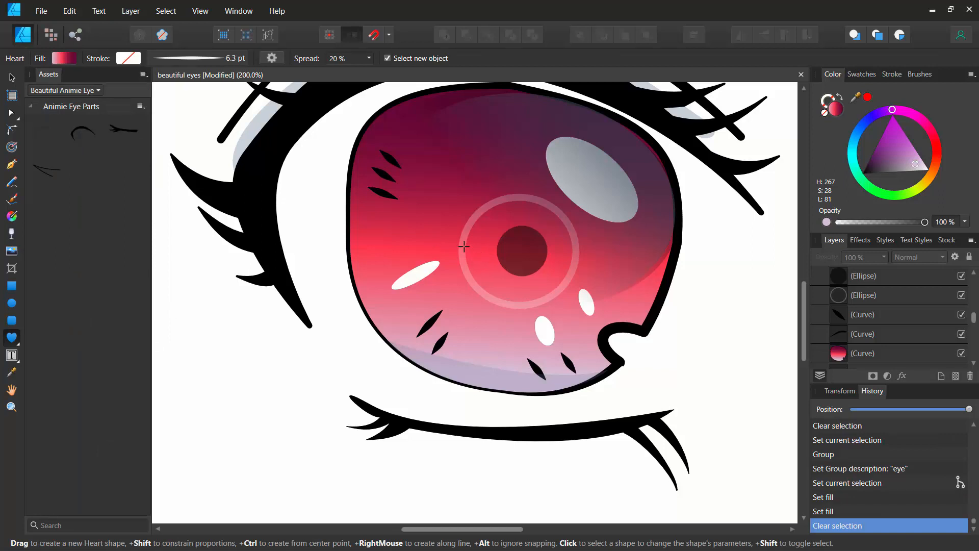
pyautogui.moveTo(463, 247); pyautogui.dragTo(487, 270)
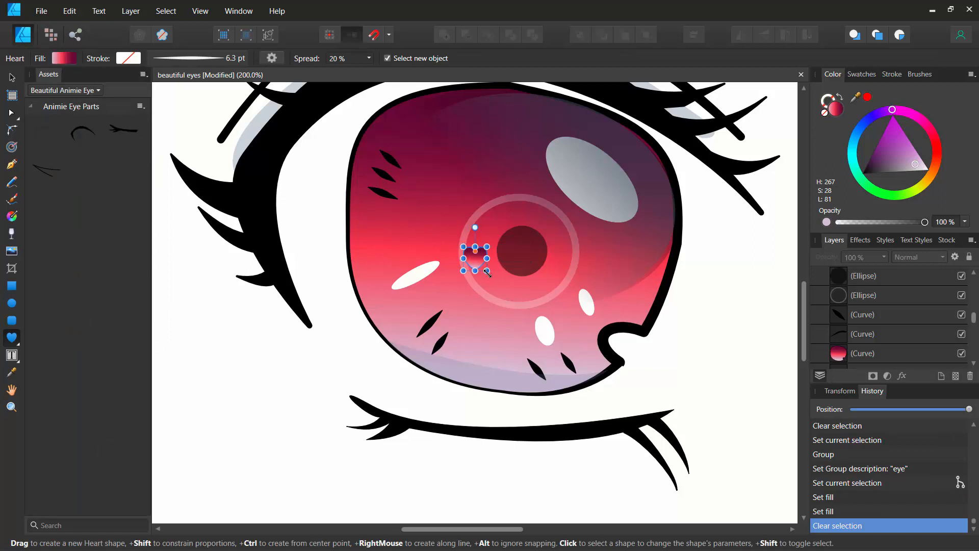
pyautogui.click(64, 59)
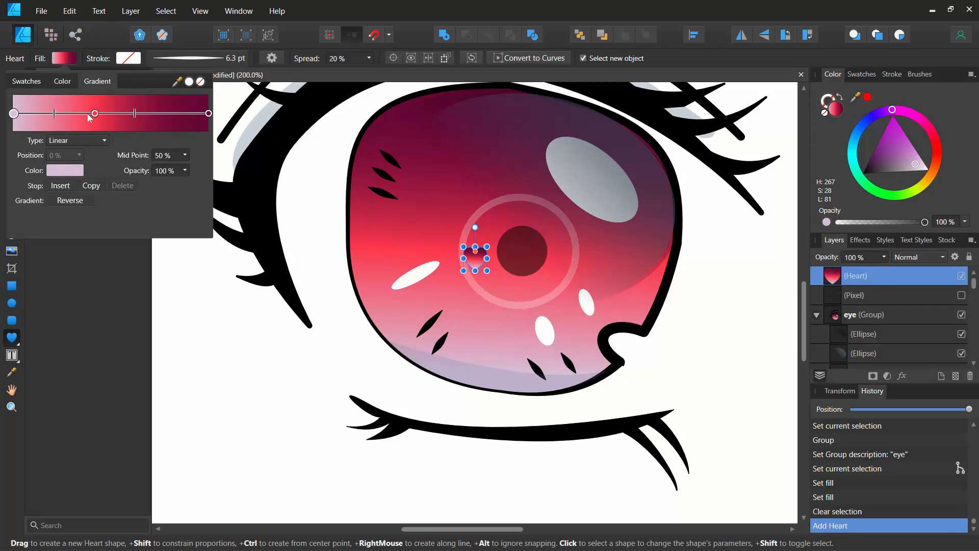
pyautogui.click(64, 84)
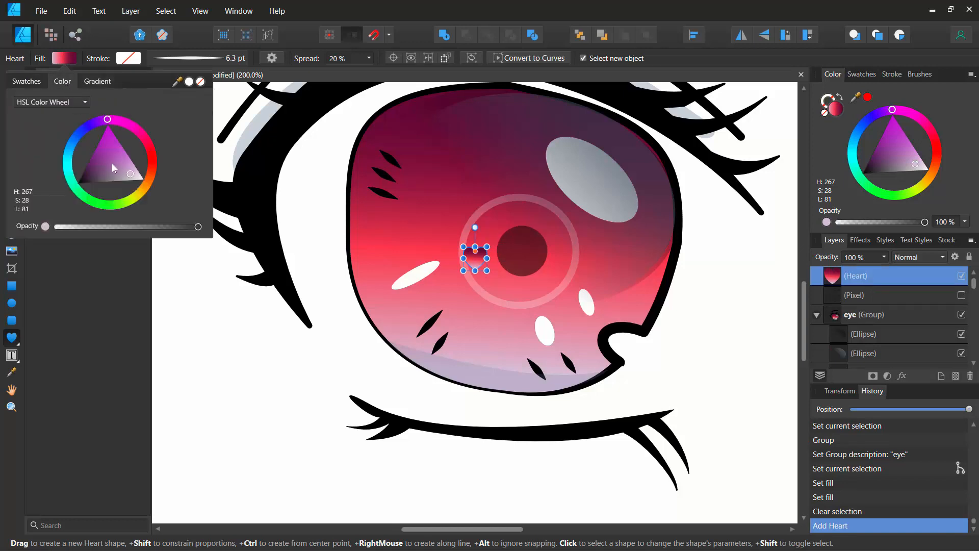
pyautogui.click(143, 180)
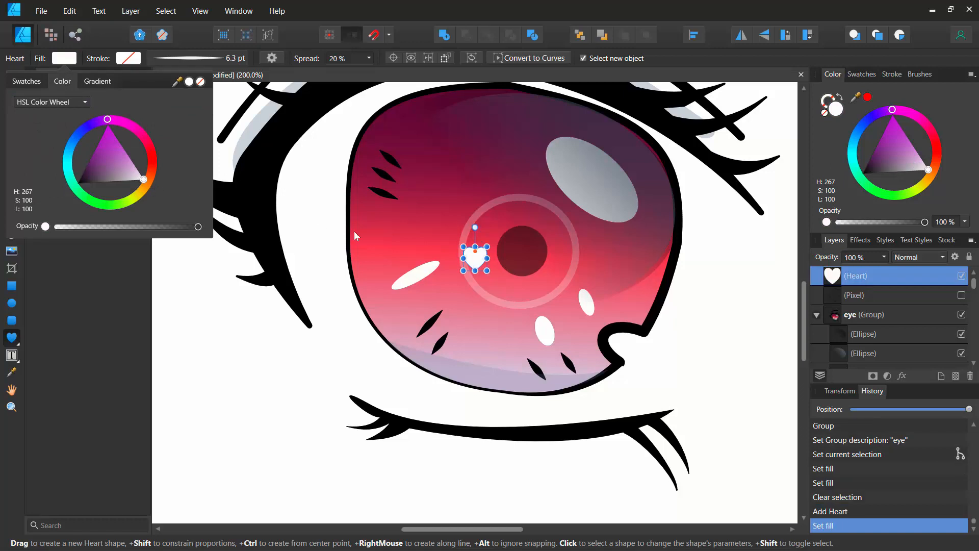
# Reduce the white heart's opacity to 25% and deselect it
pyautogui.click(884, 257)
pyautogui.moveTo(885, 264); pyautogui.dragTo(819, 273)
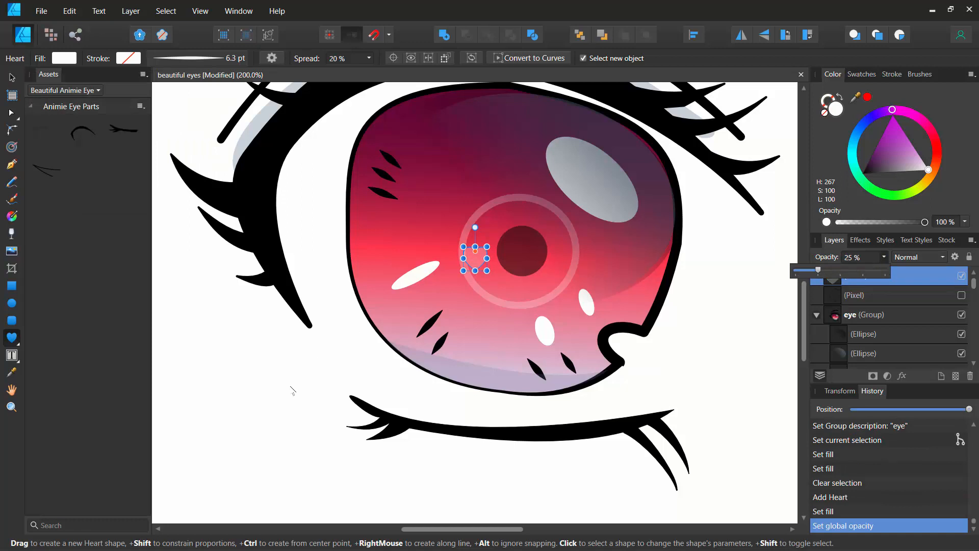
pyautogui.click(295, 389)
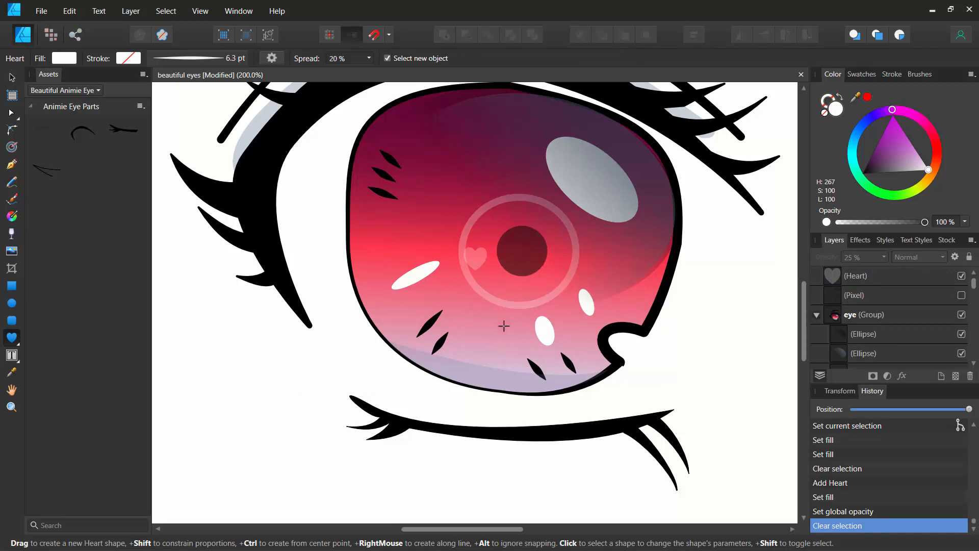
# Move the whole eye group slightly down and to the right, leaving the heart in place, and deselect it
pyautogui.hotkey('ctrl', '-')
pyautogui.hotkey('ctrl', '-')
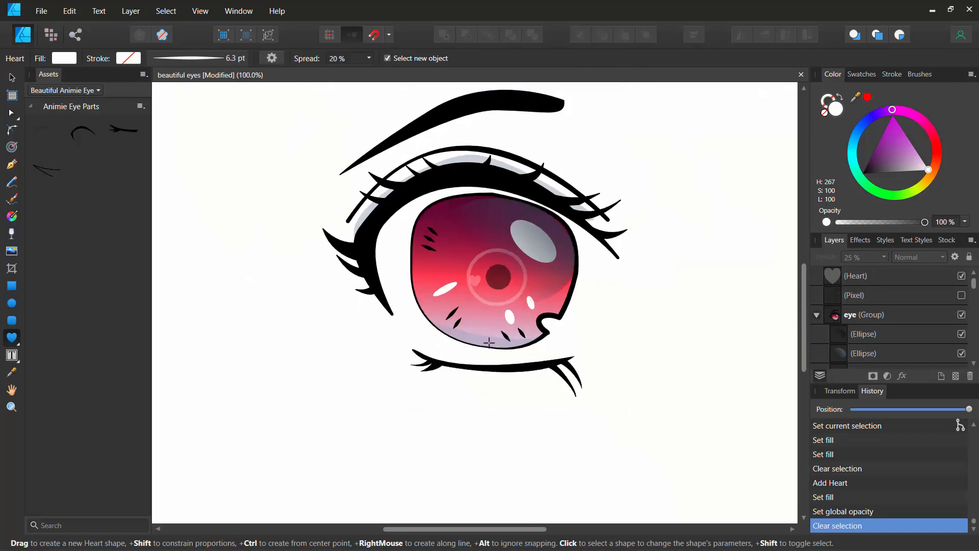
pyautogui.press('space')
pyautogui.moveTo(484, 295); pyautogui.dragTo(475, 384)
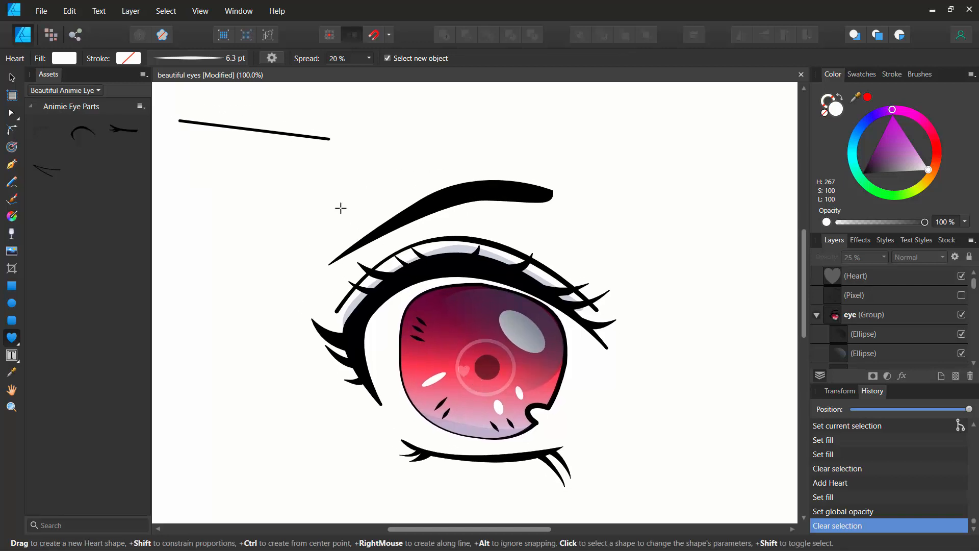
pyautogui.press('v')
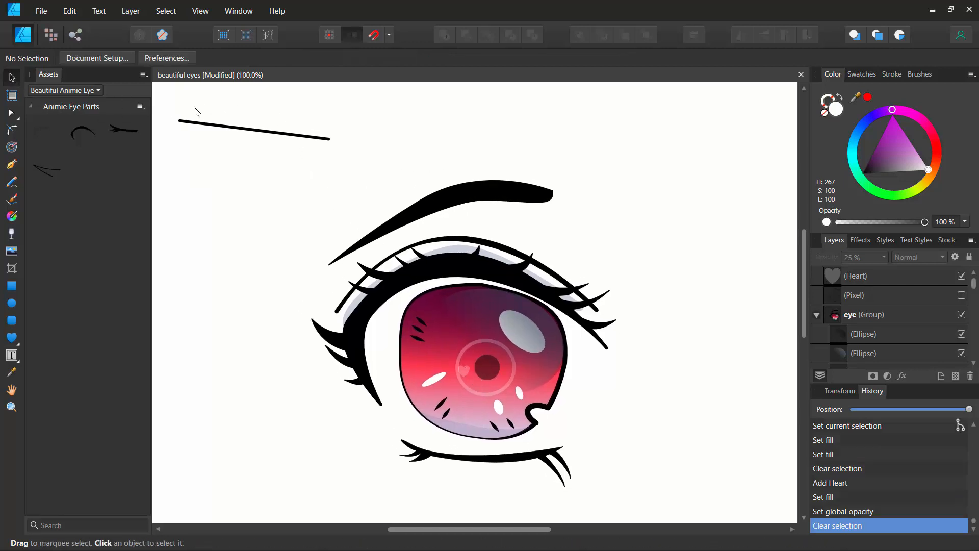
pyautogui.click(253, 130)
pyautogui.moveTo(313, 177); pyautogui.dragTo(343, 194)
pyautogui.click(288, 111)
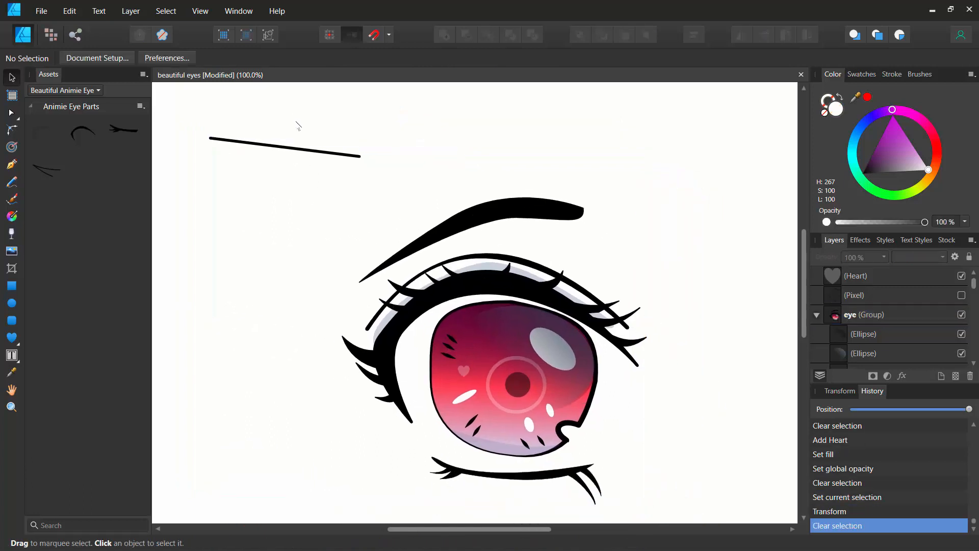
# Reorder the heart layer below the hidden pixel layer, place it inside the eye group, and collapse the group
pyautogui.click(817, 315)
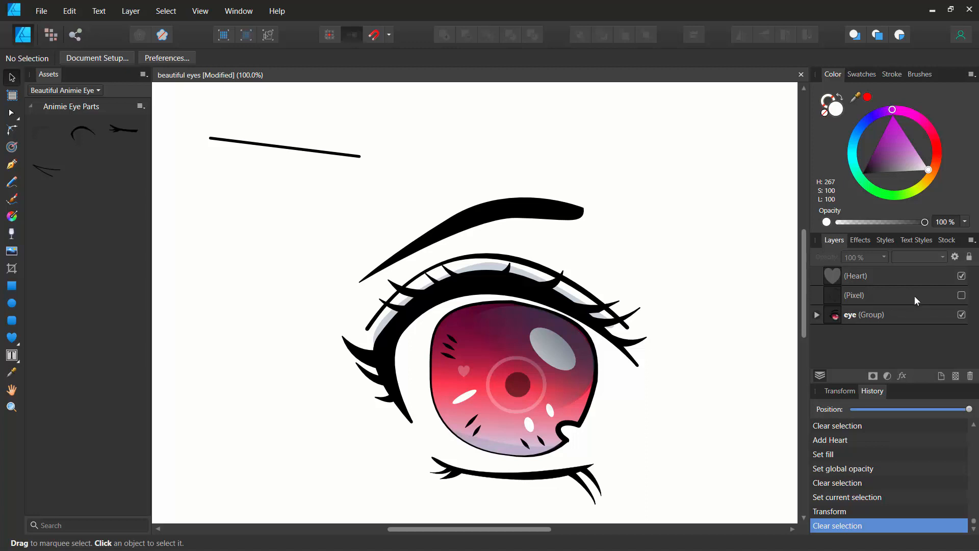
pyautogui.moveTo(842, 298); pyautogui.dragTo(840, 317)
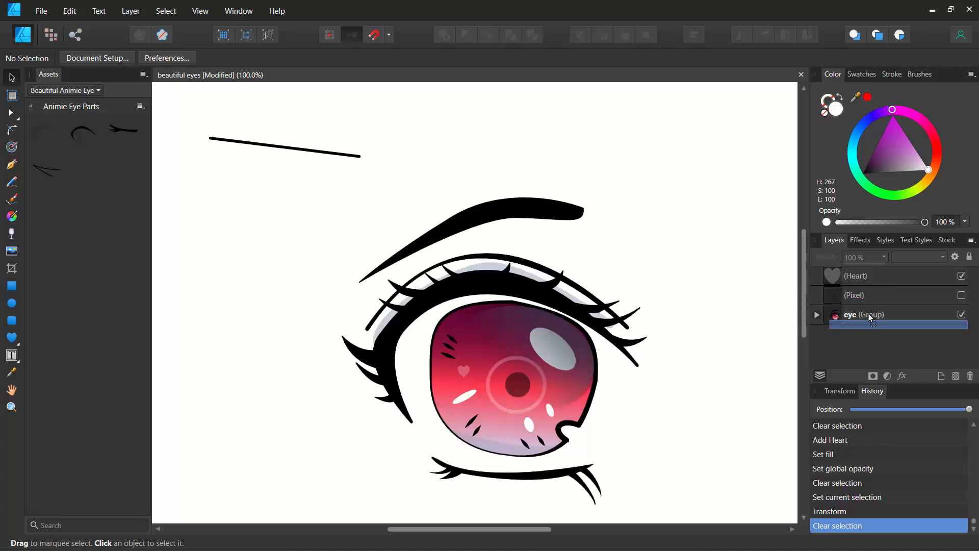
pyautogui.click(820, 312)
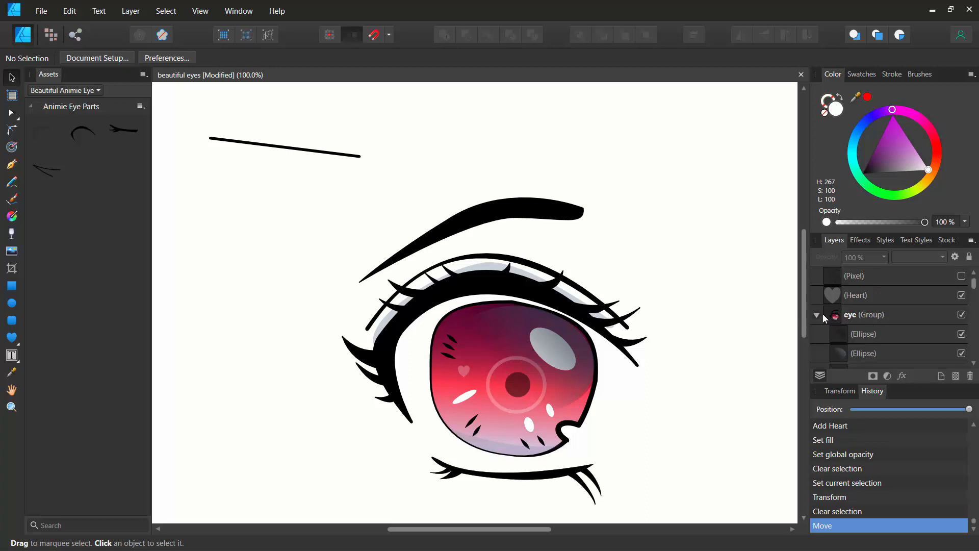
pyautogui.moveTo(832, 299)
pyautogui.mouseDown()
pyautogui.moveTo(846, 326)
pyautogui.moveTo(821, 313)
pyautogui.mouseUp()
pyautogui.click(817, 296)
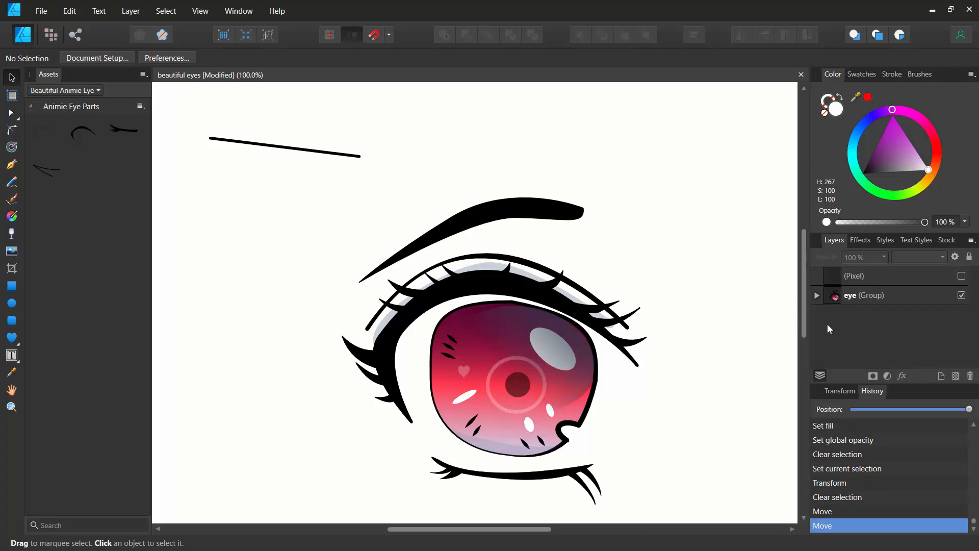
# Compare the pixel sketch with the vector eye by switching their visibility, and restore the vector-only view
pyautogui.click(962, 276)
pyautogui.click(962, 295)
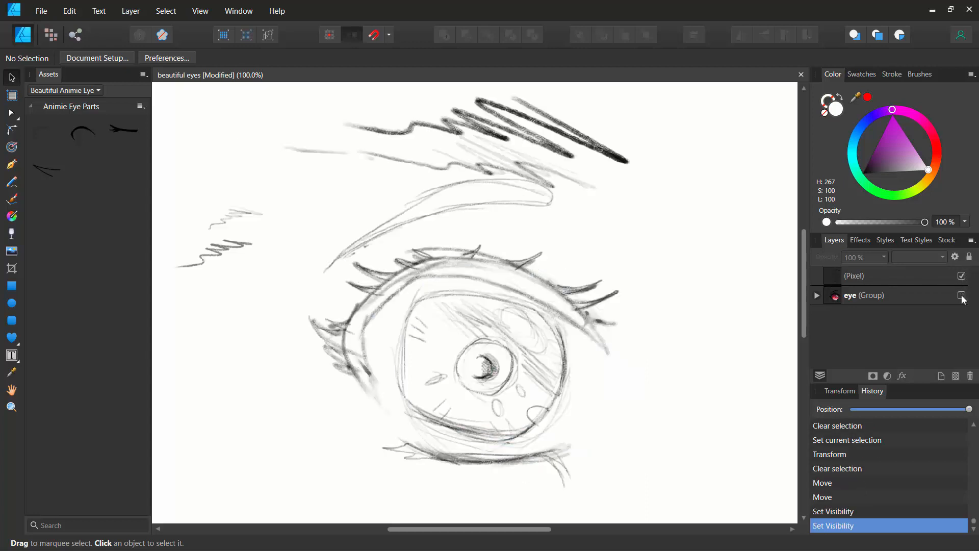
pyautogui.click(962, 276)
pyautogui.click(962, 295)
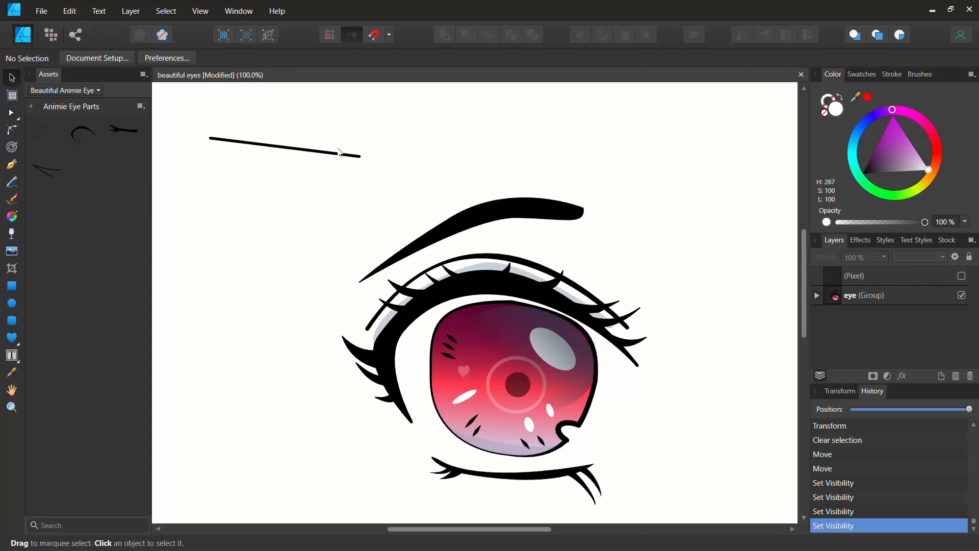
# Widen the layer list, delete the stray straight black line from the eye group, and collapse the group
pyautogui.click(816, 295)
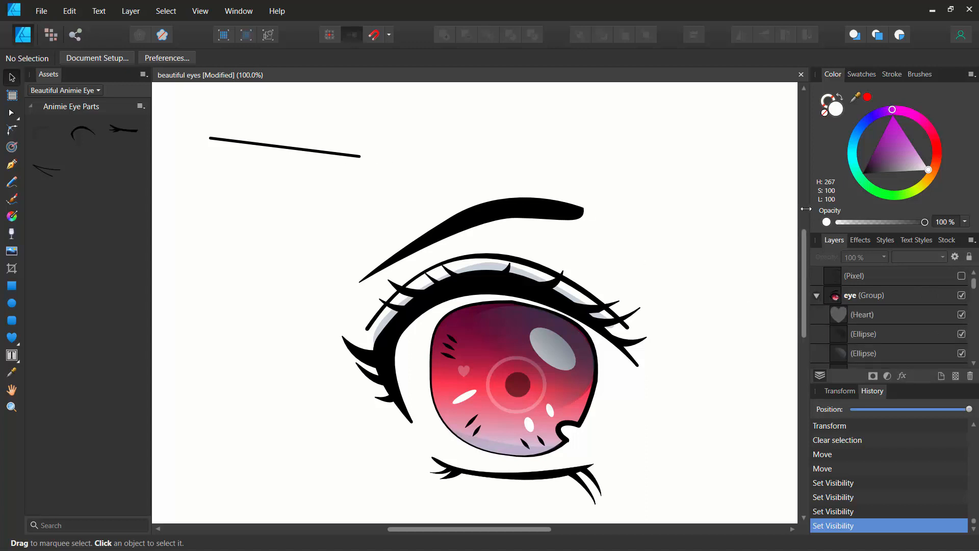
pyautogui.moveTo(806, 209); pyautogui.dragTo(742, 208)
pyautogui.press('a')
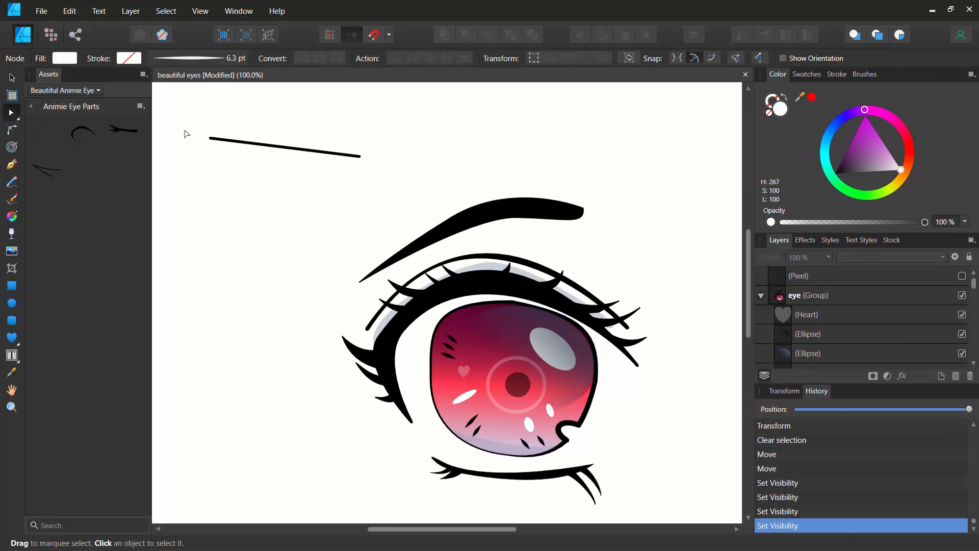
pyautogui.click(239, 142)
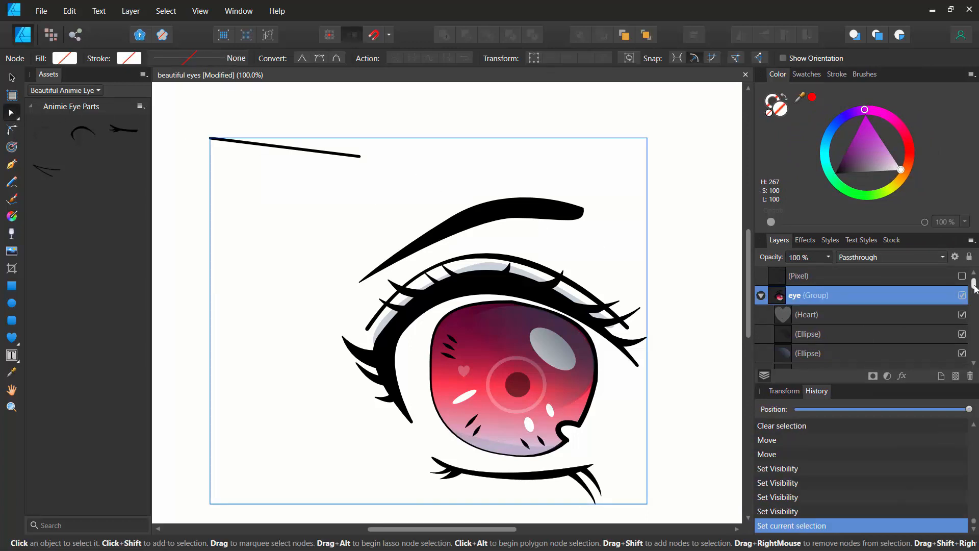
pyautogui.moveTo(975, 286); pyautogui.dragTo(975, 353)
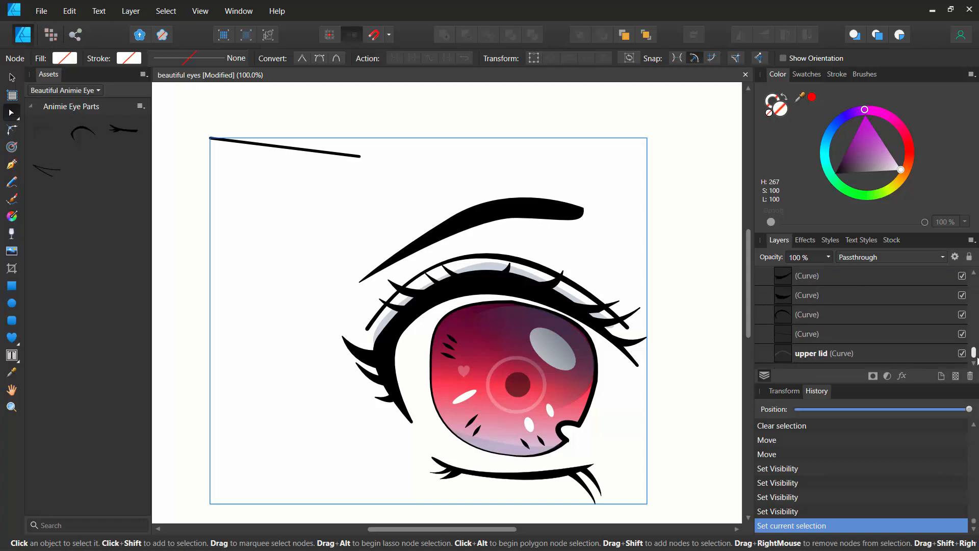
pyautogui.click(785, 332)
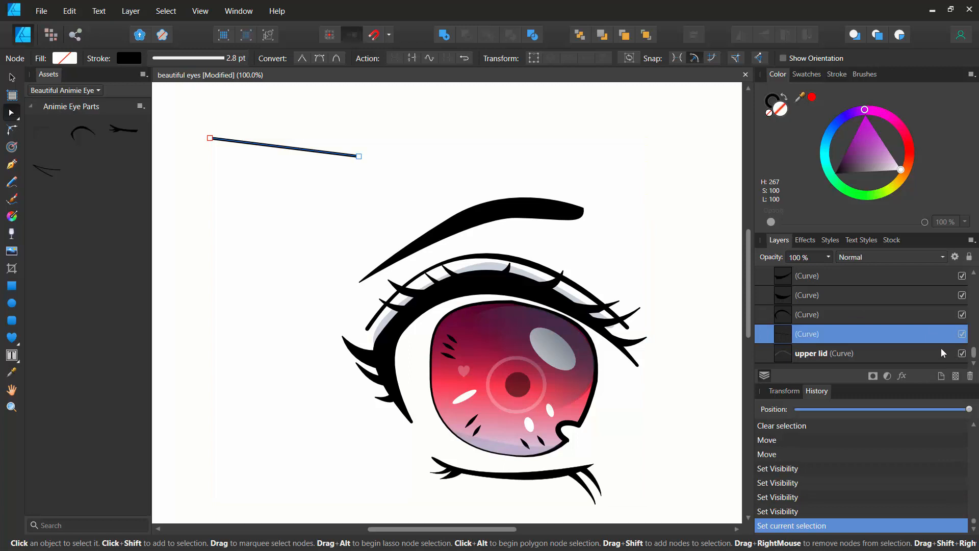
pyautogui.click(970, 376)
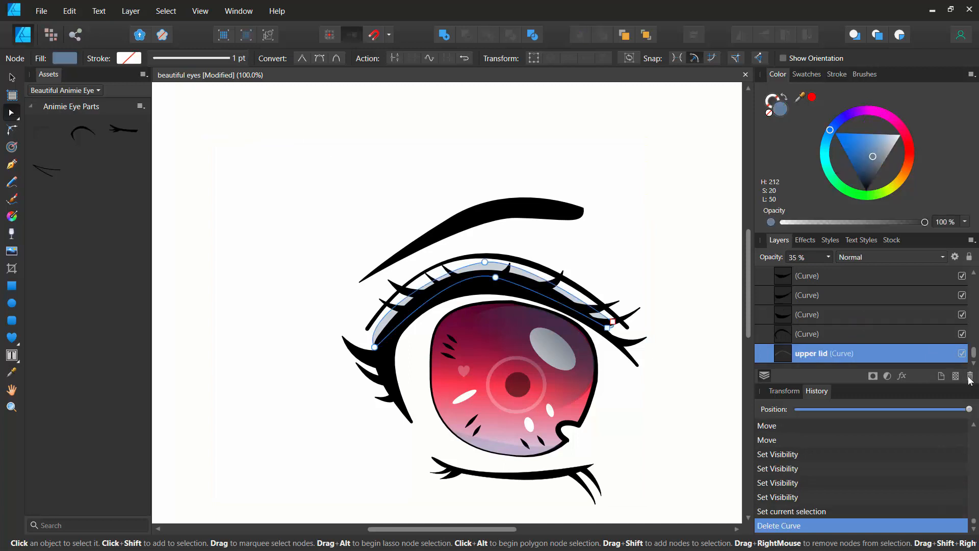
pyautogui.click(321, 214)
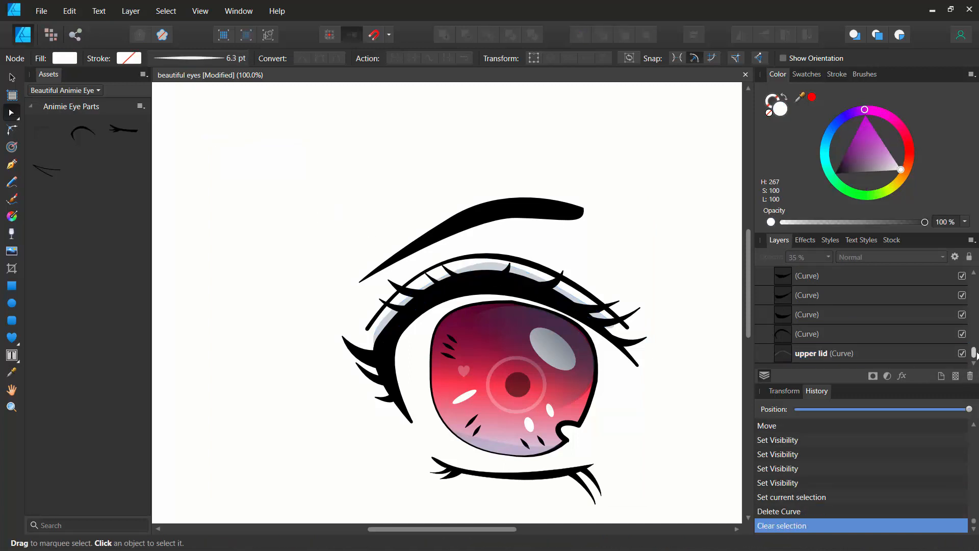
pyautogui.moveTo(975, 353); pyautogui.dragTo(952, 266)
pyautogui.click(761, 295)
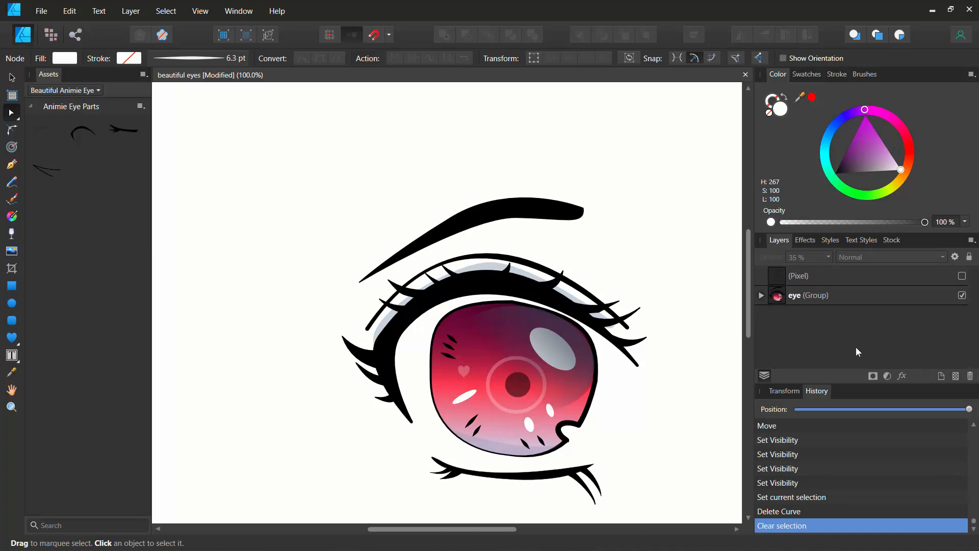
# Add a Levels adjustment to the eye group with the black level set to 6%
pyautogui.click(846, 300)
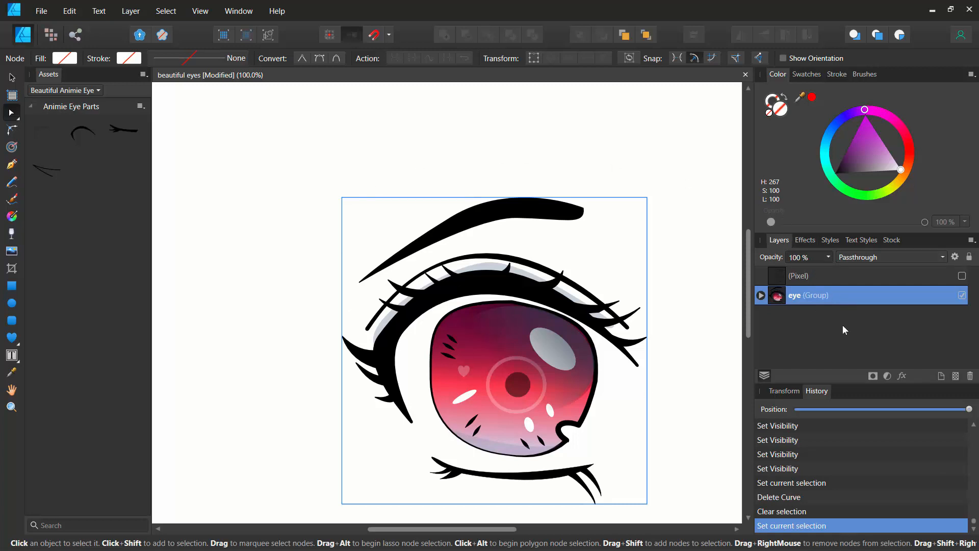
pyautogui.click(888, 375)
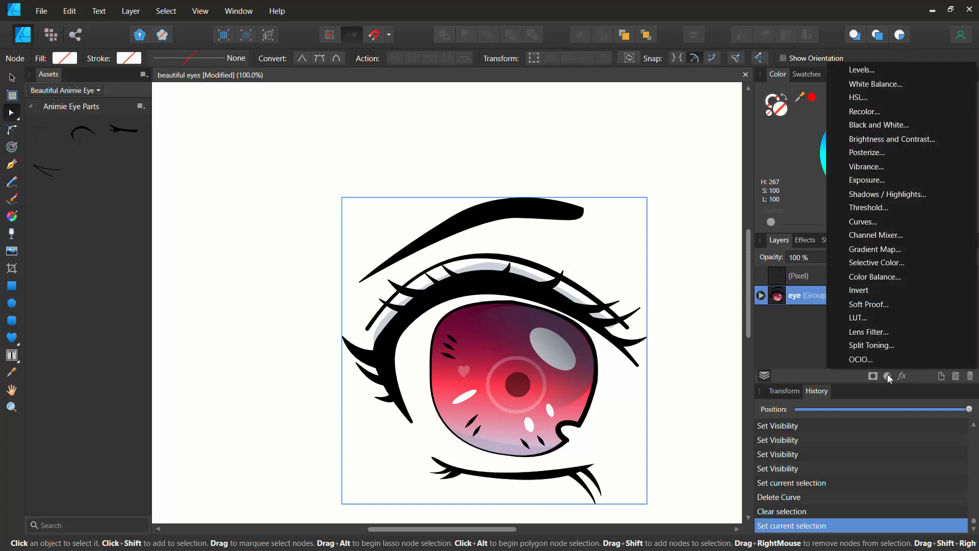
pyautogui.click(867, 72)
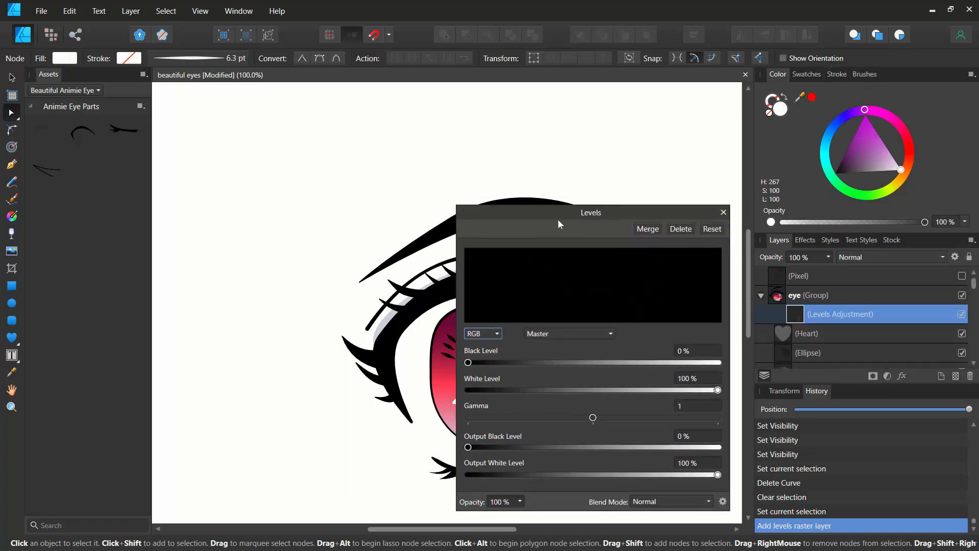
pyautogui.moveTo(559, 223); pyautogui.dragTo(162, 130)
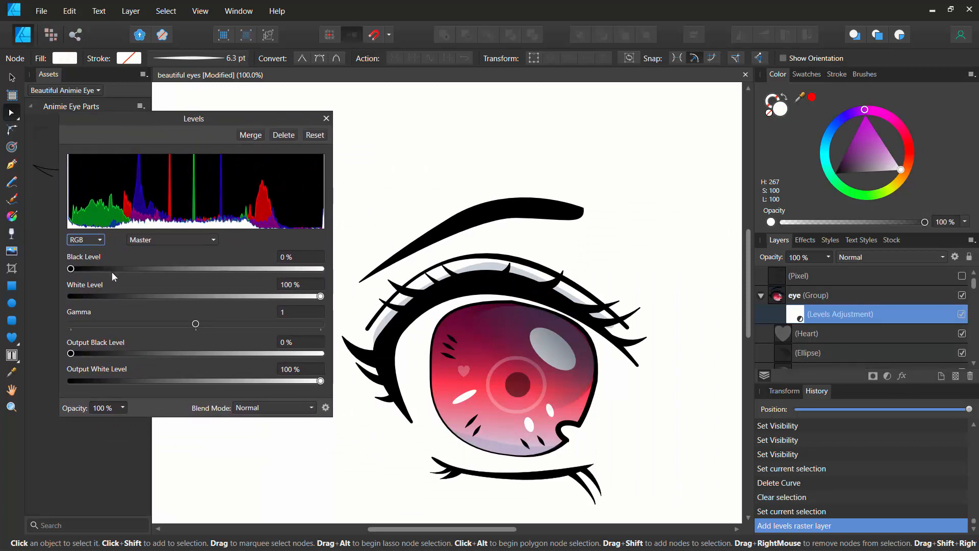
pyautogui.moveTo(73, 271)
pyautogui.mouseDown()
pyautogui.moveTo(136, 278)
pyautogui.moveTo(87, 283)
pyautogui.mouseUp()
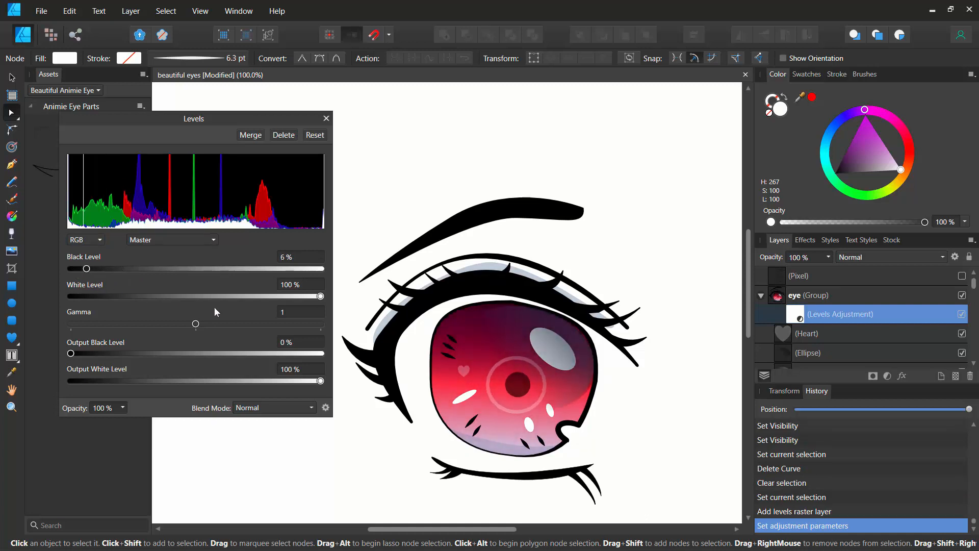
# Add an HSL adjustment to the eye group with a hue shift of 53.7° and a saturation shift of 31%
pyautogui.click(887, 376)
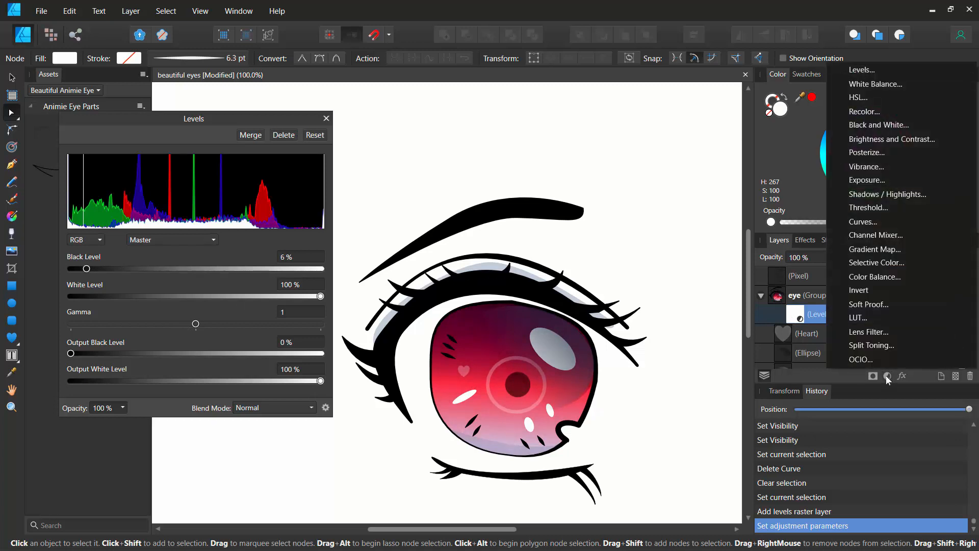
pyautogui.click(762, 296)
pyautogui.click(785, 303)
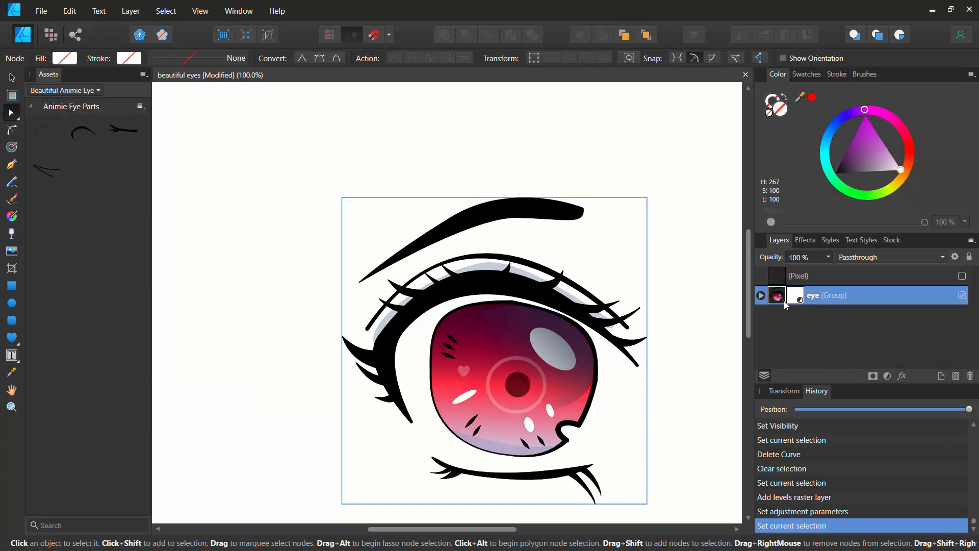
pyautogui.click(888, 376)
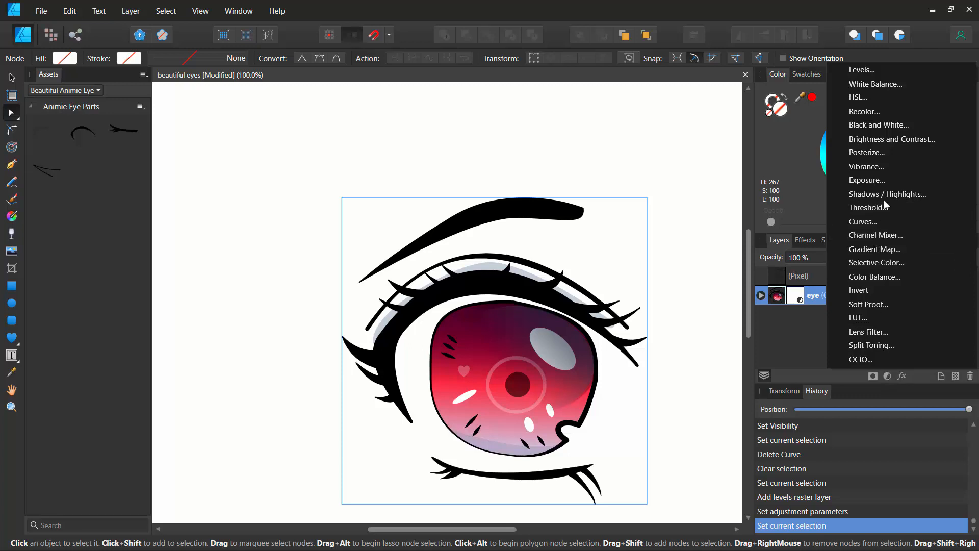
pyautogui.click(860, 98)
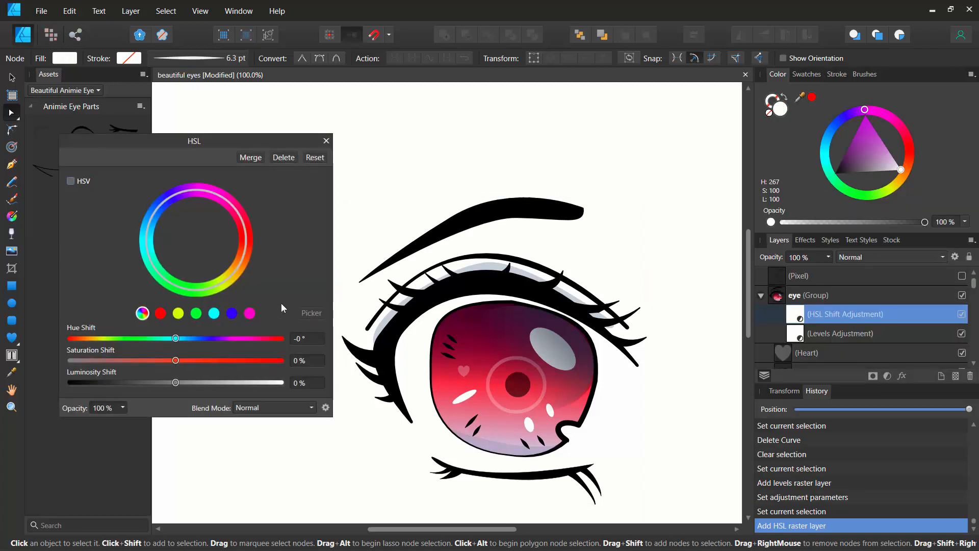
pyautogui.moveTo(176, 339); pyautogui.dragTo(142, 342)
pyautogui.moveTo(204, 340); pyautogui.dragTo(207, 342)
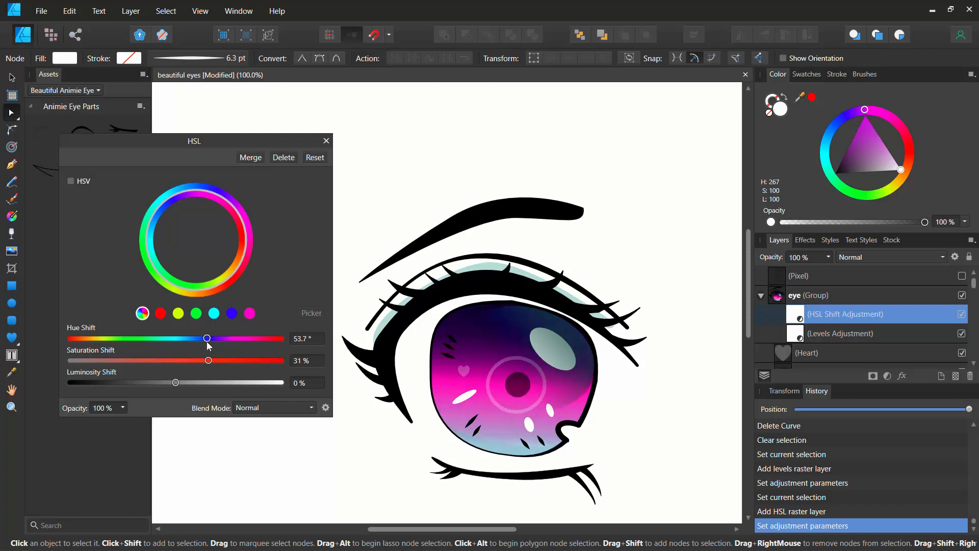
pyautogui.click(326, 142)
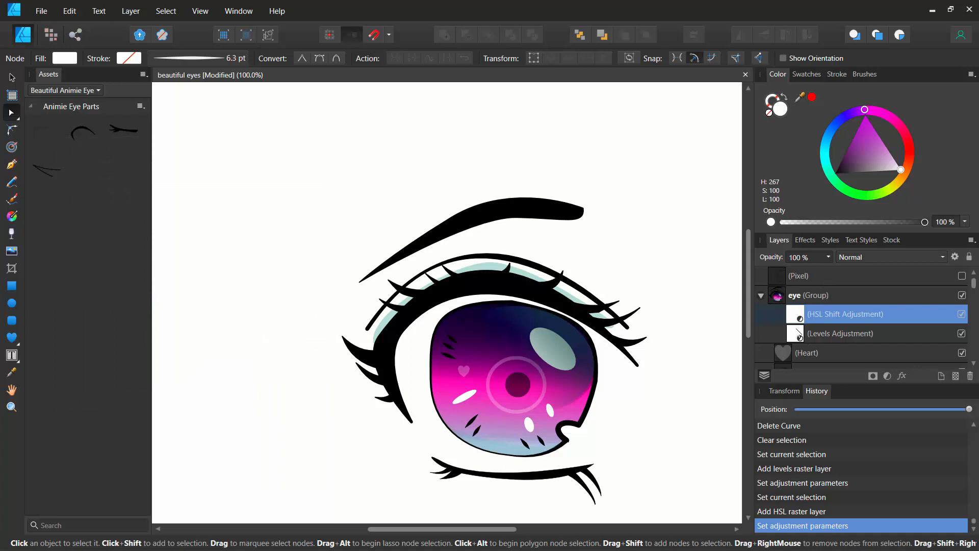
# Set the opacity of the eye group's Levels adjustment to 65%
pyautogui.click(799, 333)
pyautogui.click(828, 255)
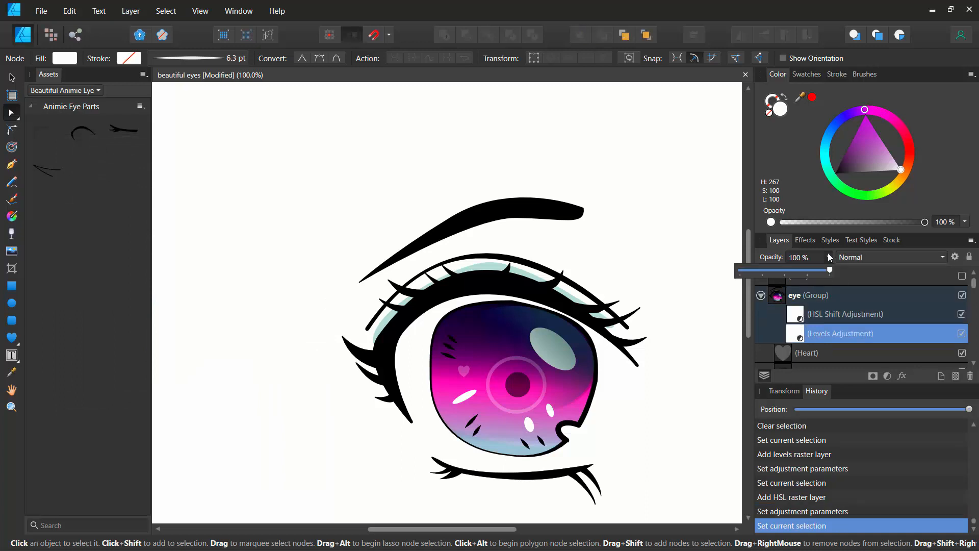
pyautogui.click(800, 270)
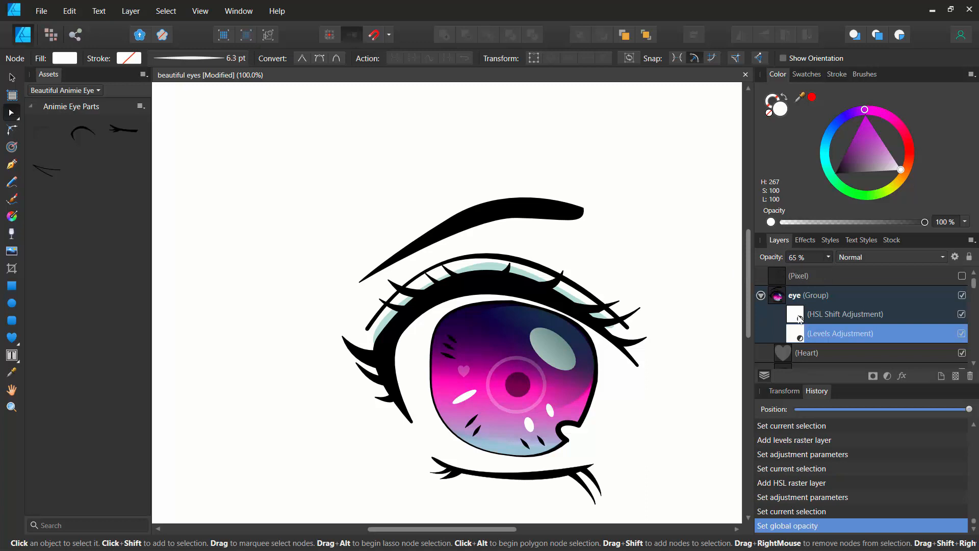
# Set the opacity of the eye group's HSL adjustment to 75%
pyautogui.click(822, 296)
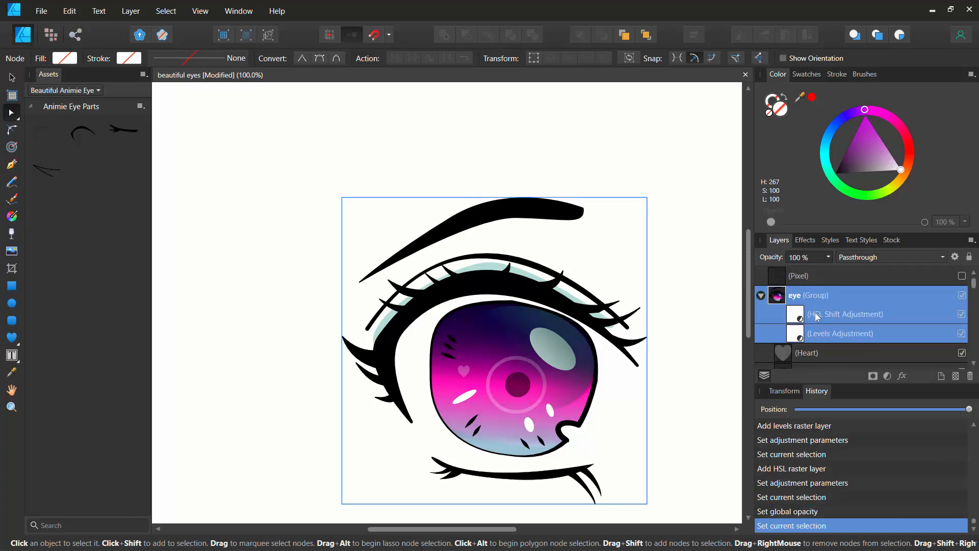
pyautogui.click(798, 336)
pyautogui.click(799, 317)
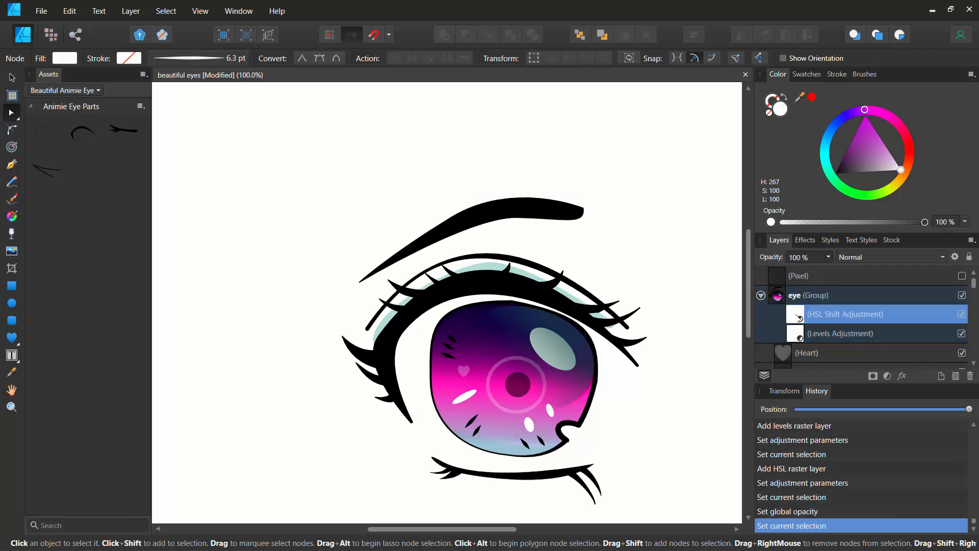
pyautogui.click(829, 257)
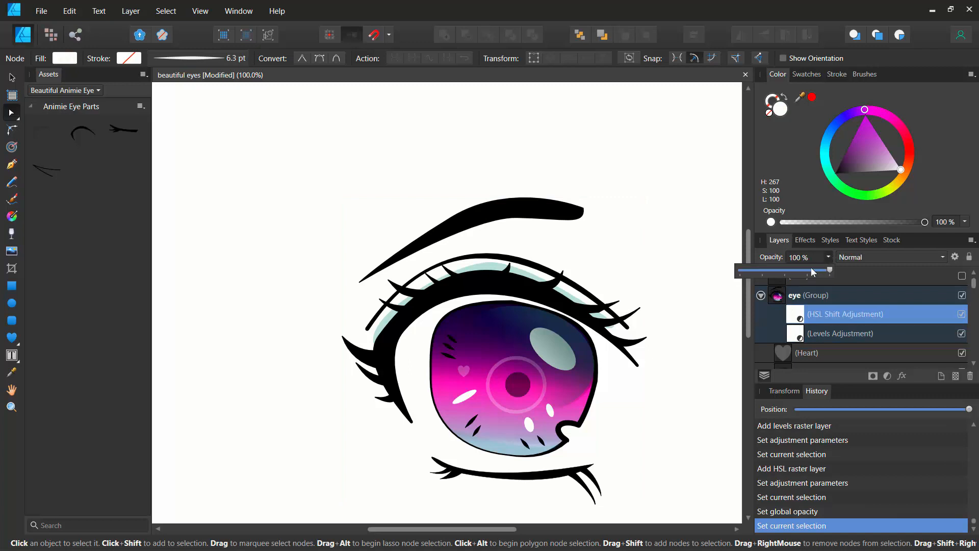
pyautogui.moveTo(813, 272); pyautogui.dragTo(773, 272)
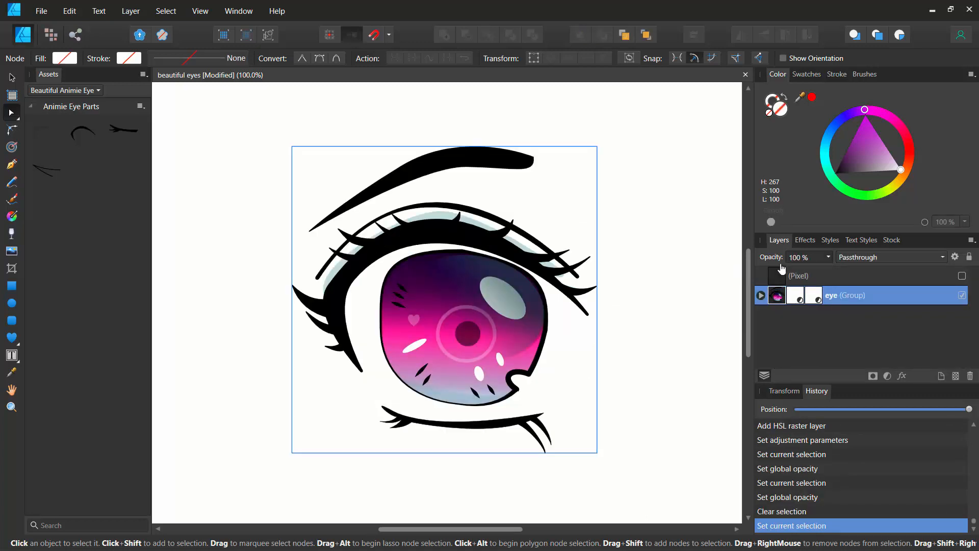
# Collapse the eye group and move the whole eye into the left half of the page
pyautogui.click(761, 296)
pyautogui.click(761, 296)
pyautogui.hotkey('ctrl', '0')
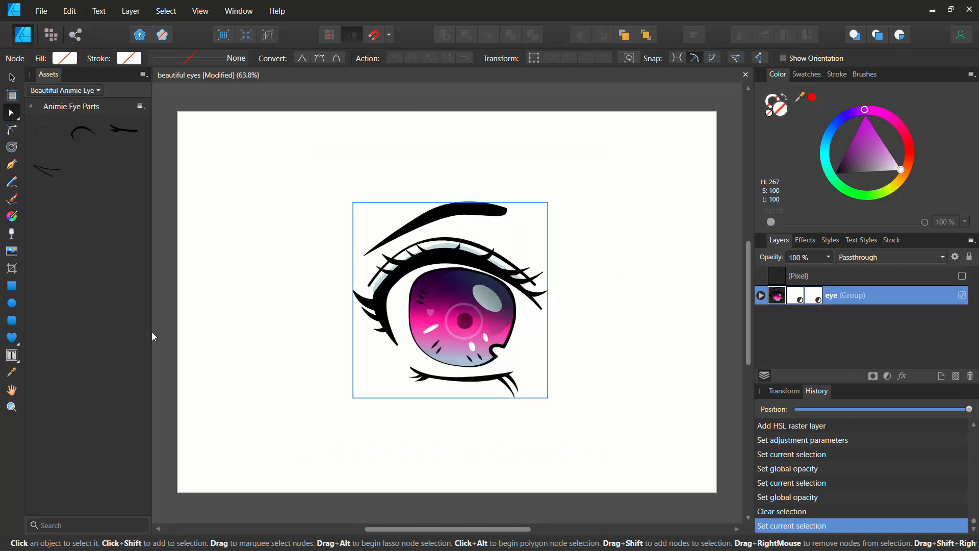
pyautogui.click(12, 78)
pyautogui.moveTo(441, 302); pyautogui.dragTo(327, 315)
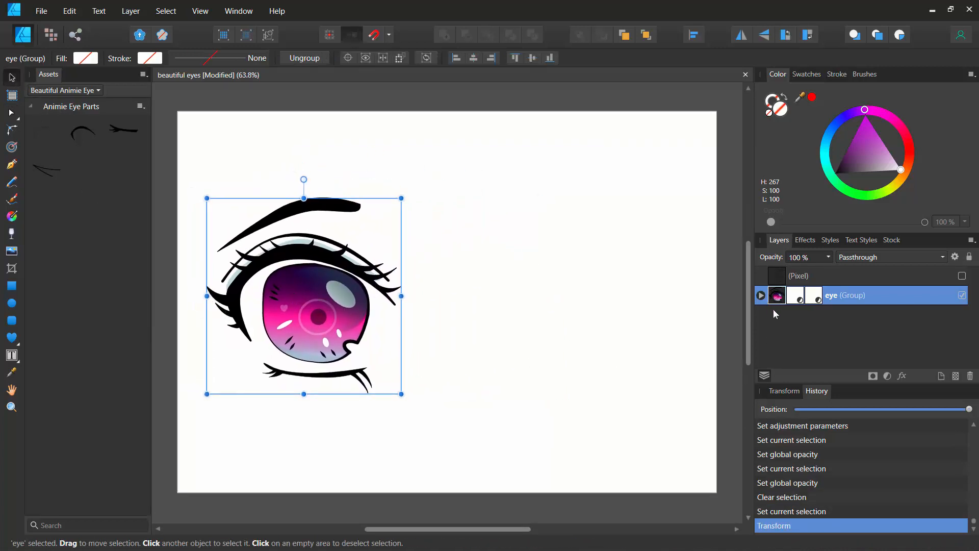
# Duplicate the eye group, flip the copy horizontally, and place it level with the original in the right half of the page
pyautogui.hotkey('ctrl', 'j')
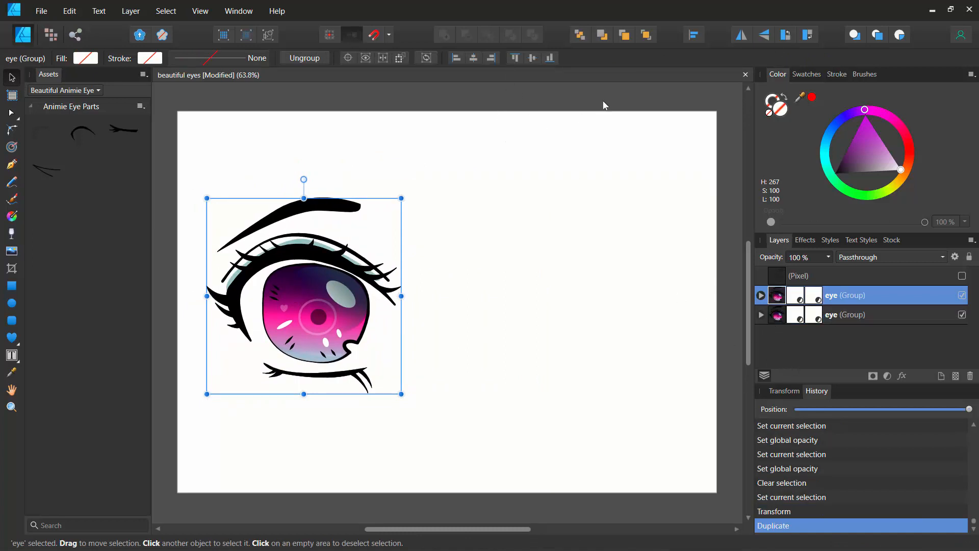
pyautogui.click(742, 35)
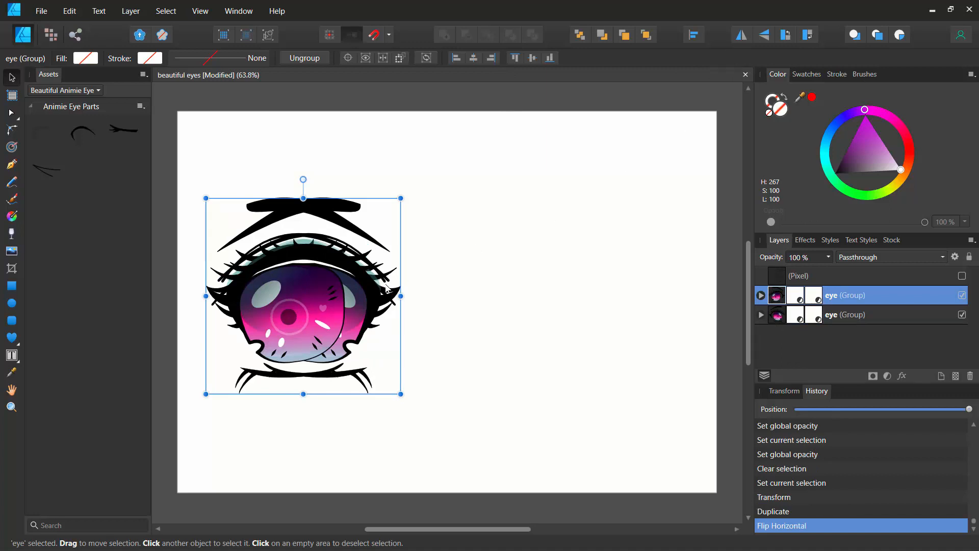
pyautogui.moveTo(312, 305); pyautogui.dragTo(607, 339)
pyautogui.moveTo(550, 319); pyautogui.dragTo(550, 320)
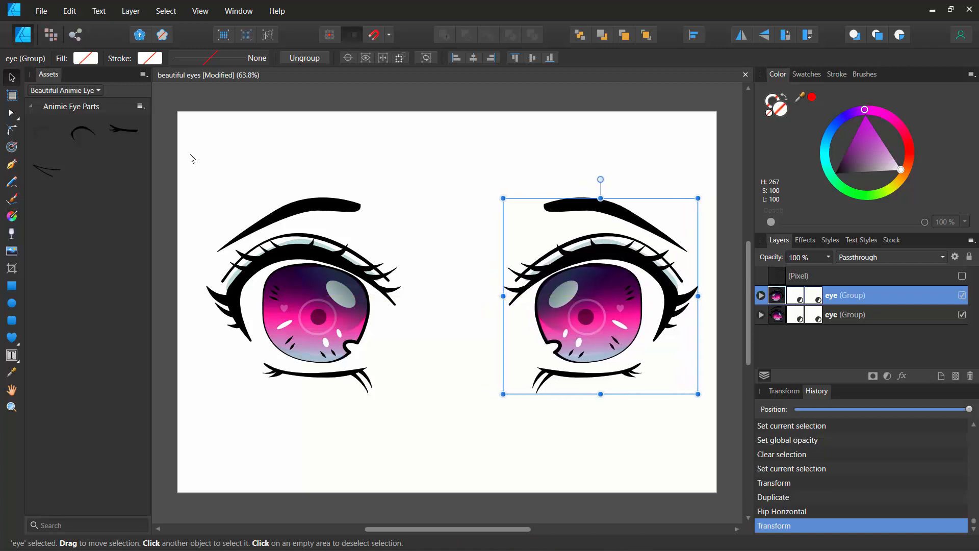
pyautogui.click(172, 159)
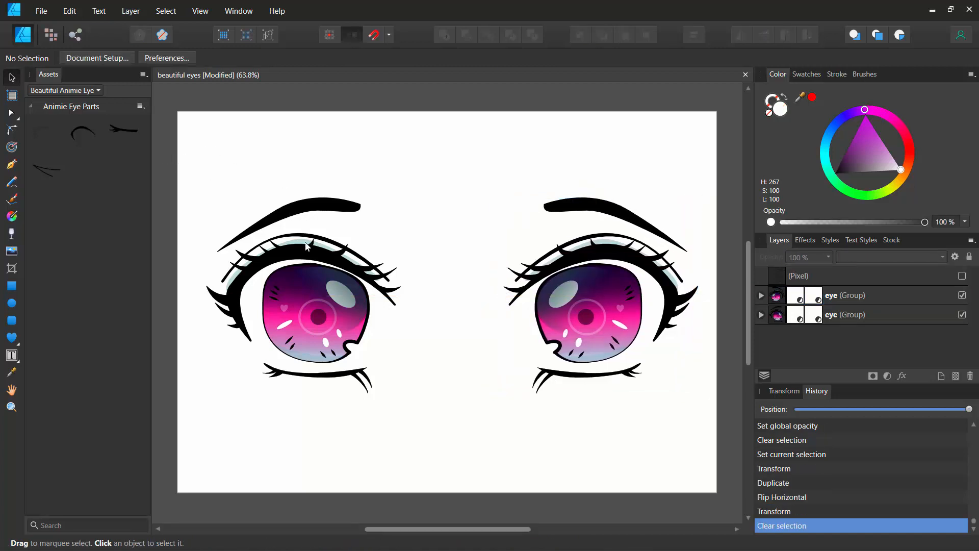
# Scale both eyes down together, centre the pair horizontally on the page, and deselect them
pyautogui.moveTo(210, 155); pyautogui.dragTo(700, 442)
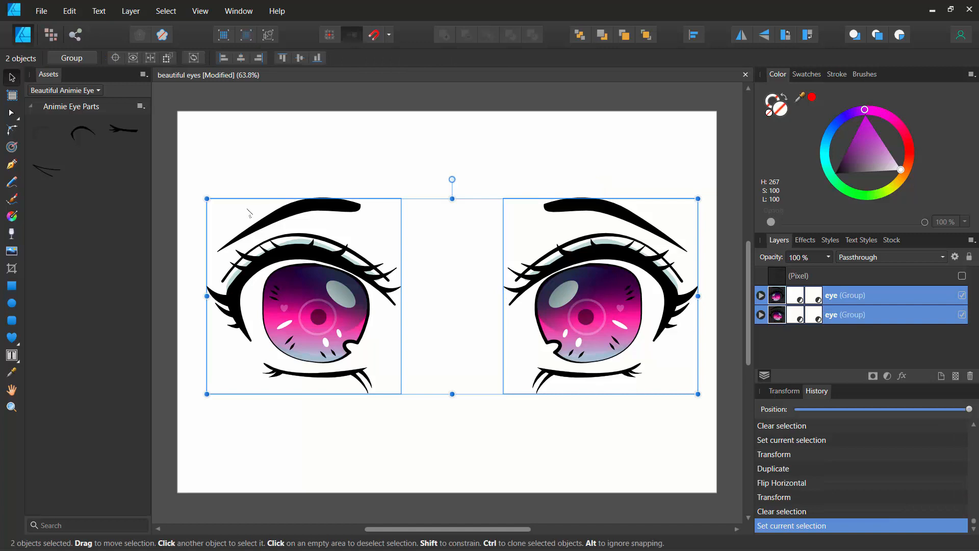
pyautogui.moveTo(207, 199); pyautogui.dragTo(278, 247)
pyautogui.moveTo(411, 265); pyautogui.dragTo(372, 266)
pyautogui.click(366, 119)
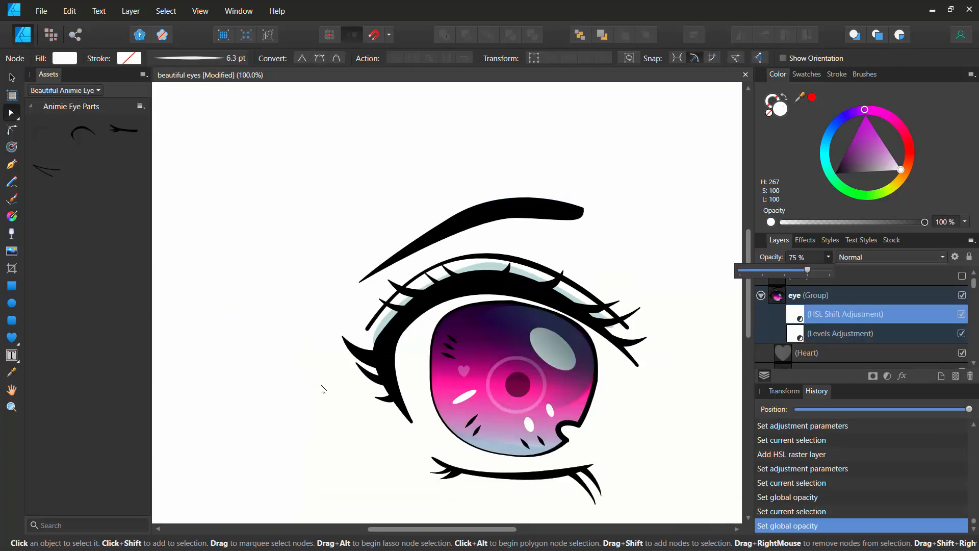
pyautogui.moveTo(338, 410); pyautogui.dragTo(323, 361)
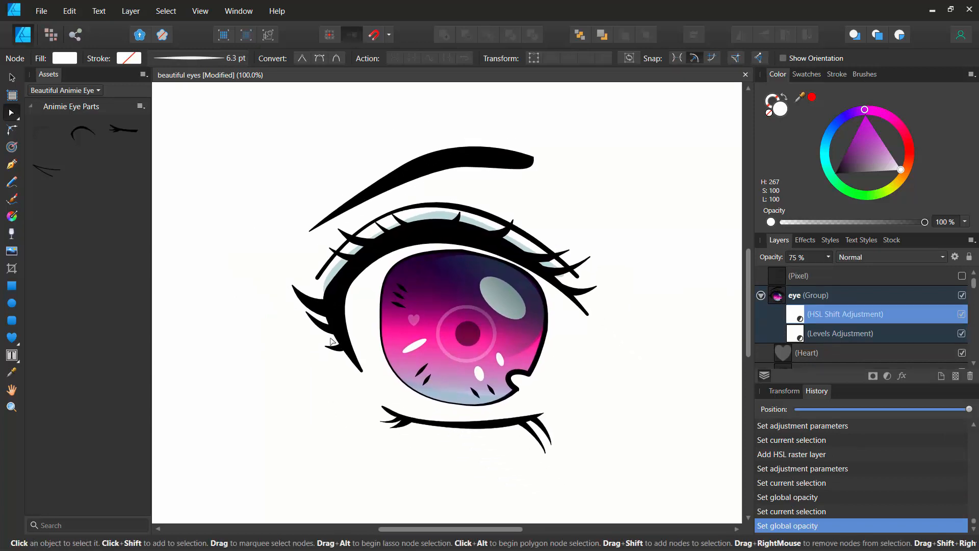